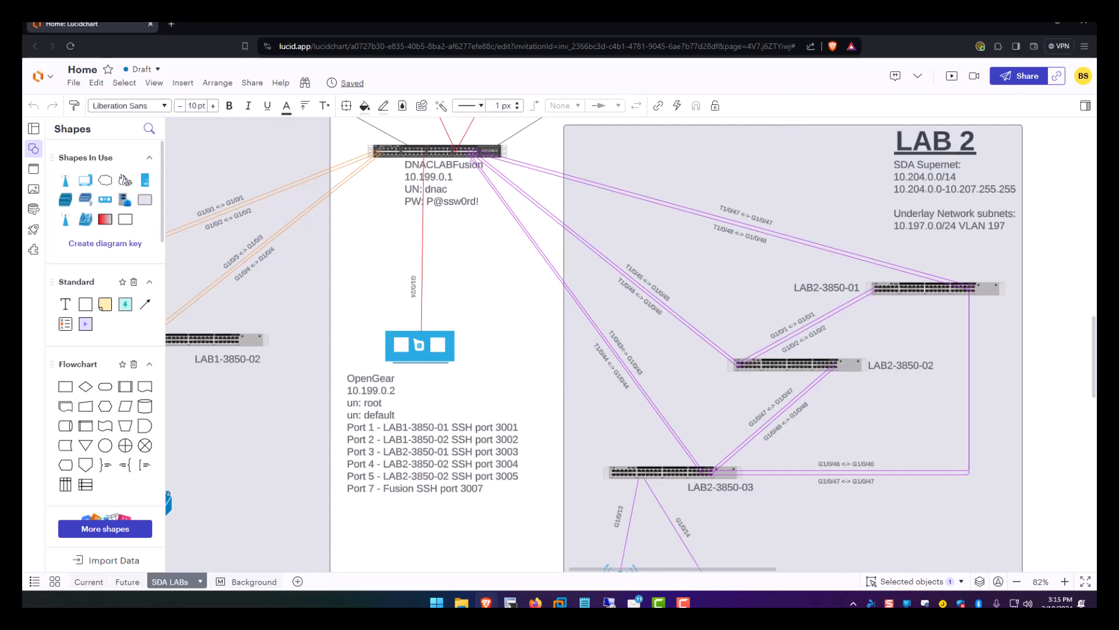
Inspect the LAB2-3850-01, -02 and -03 switches in the diagram's LAB 2 area.
left_click(910, 292)
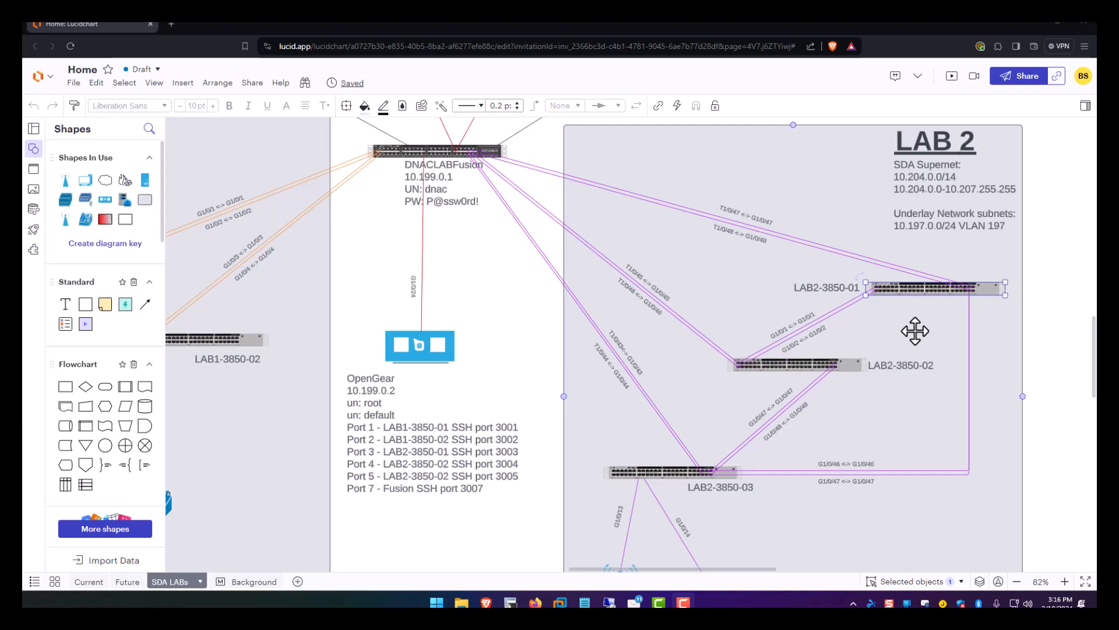
left_click(851, 369)
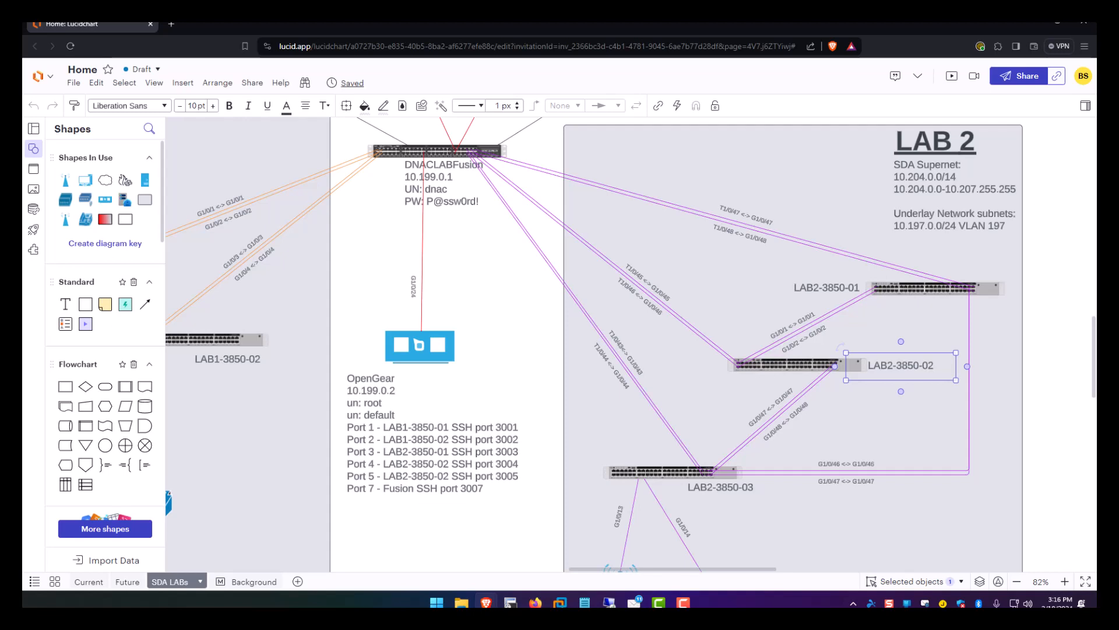
left_click(837, 422)
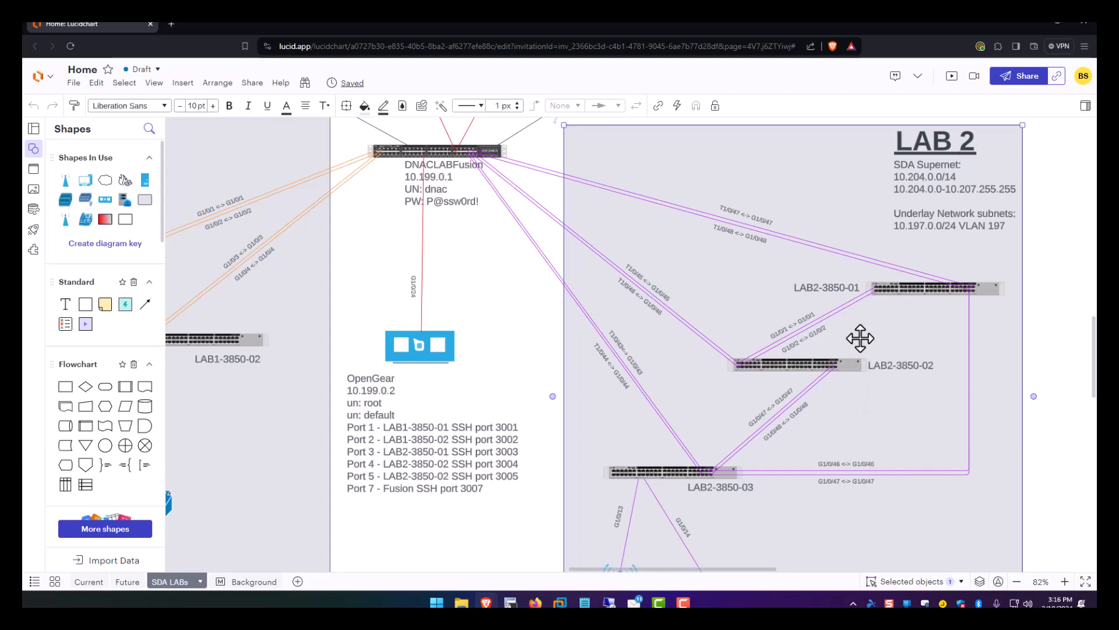
left_click(850, 365)
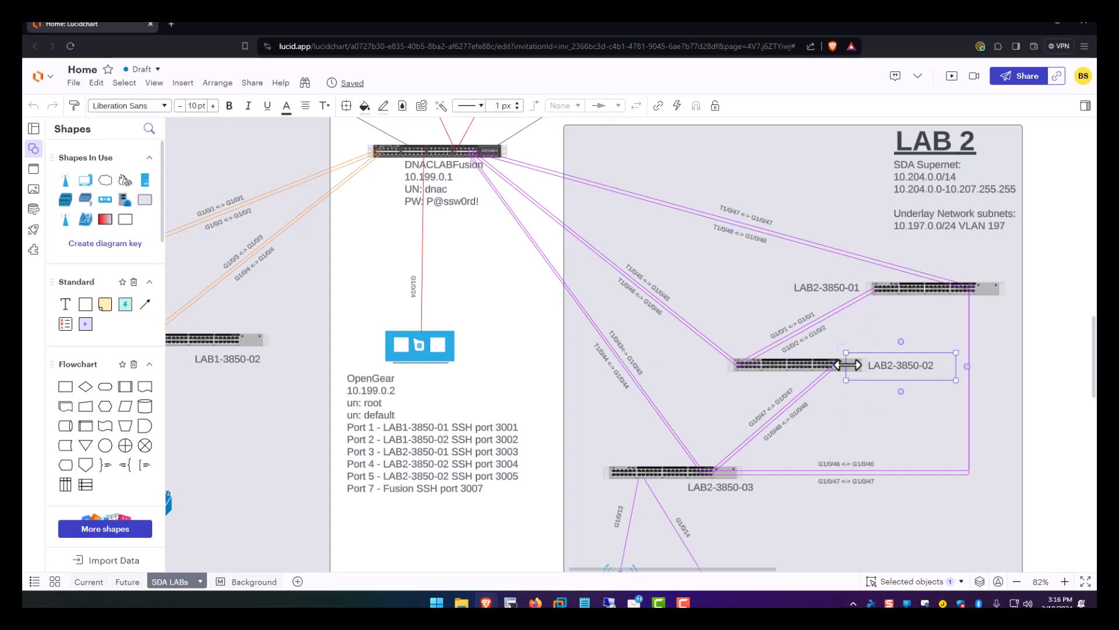
left_click(658, 471)
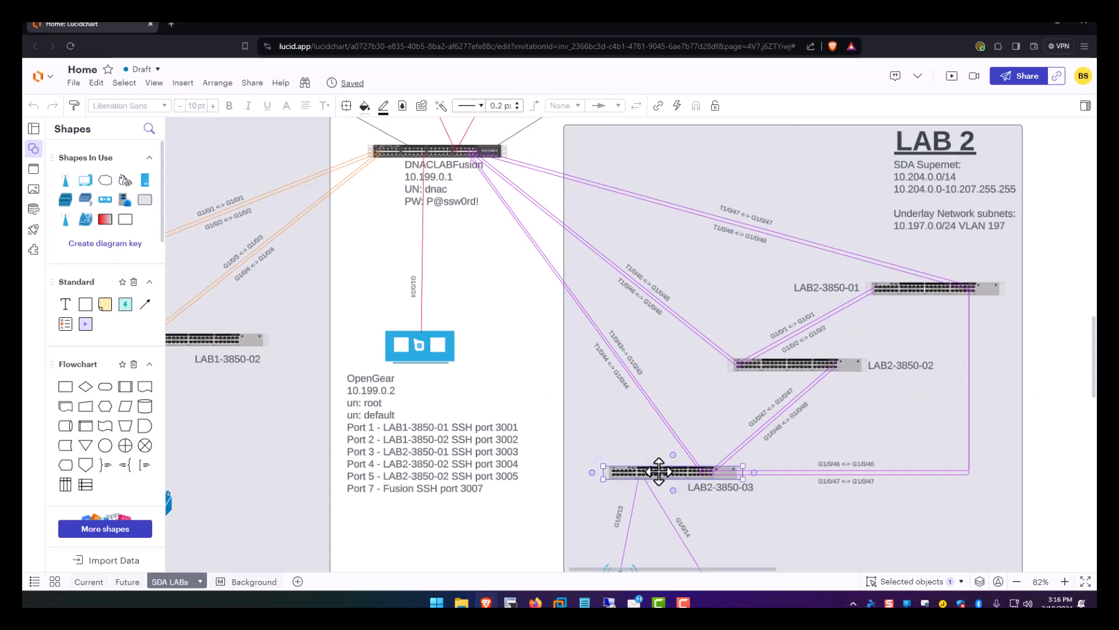
left_click(788, 364)
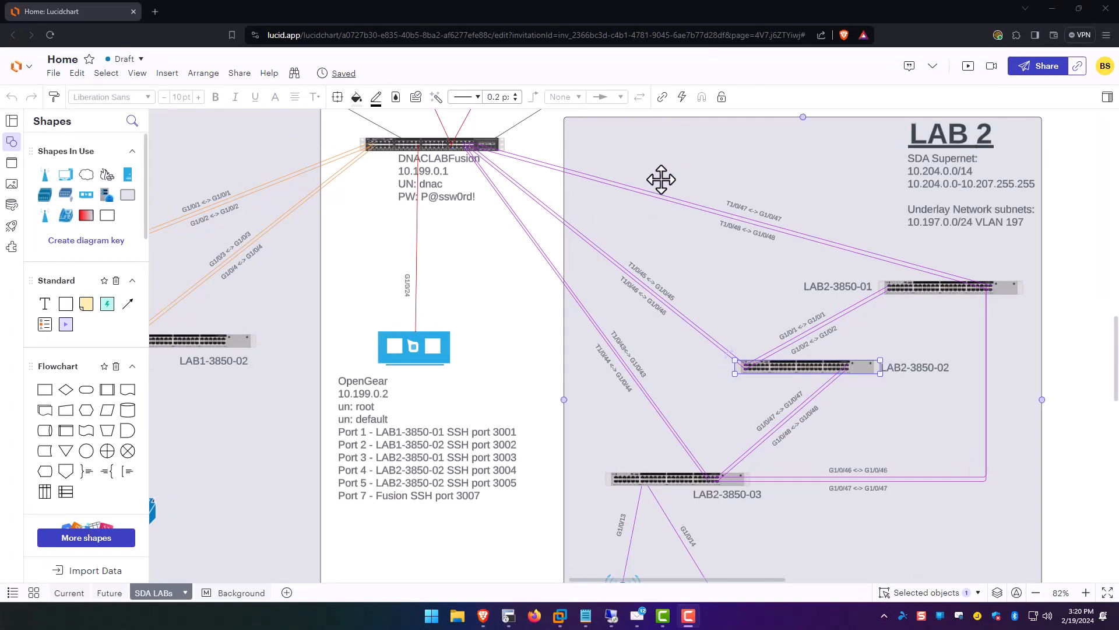
Scroll down to the DNACv-Lab2 notes and start a new tab with address 172.16.10.7.
left_click_drag(1117, 341, 1117, 279)
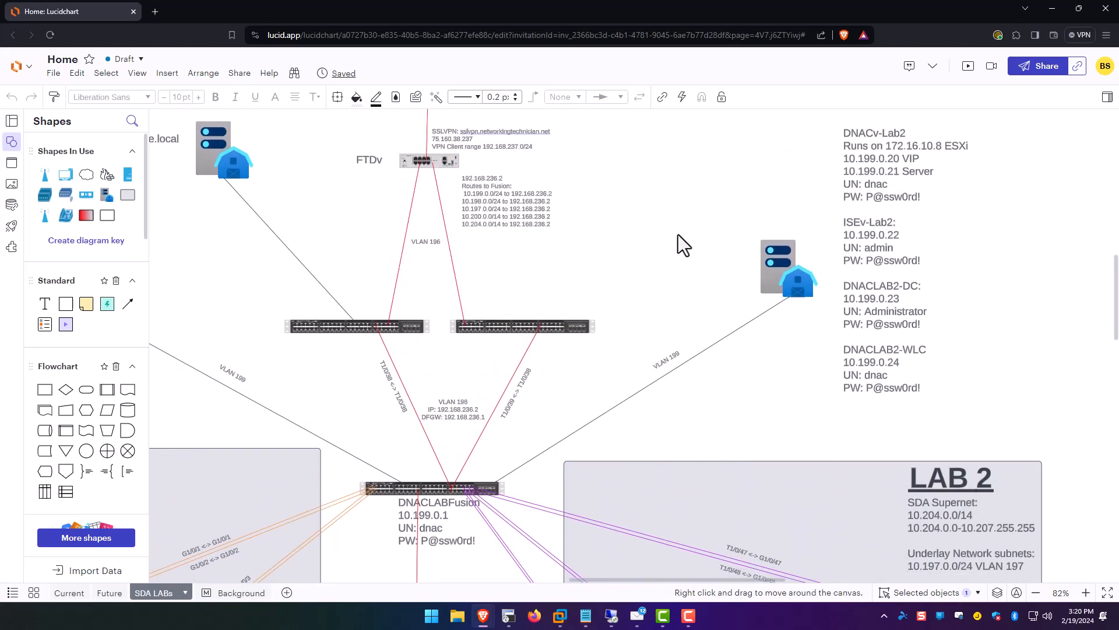
left_click(155, 12)
type("1")
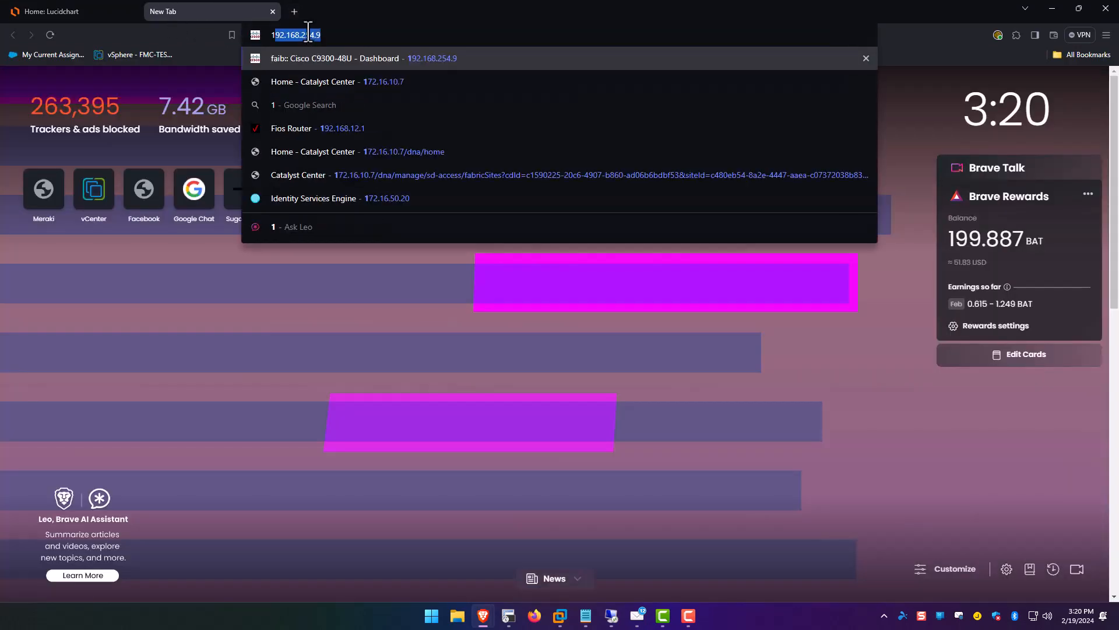
type("72.16.10.7")
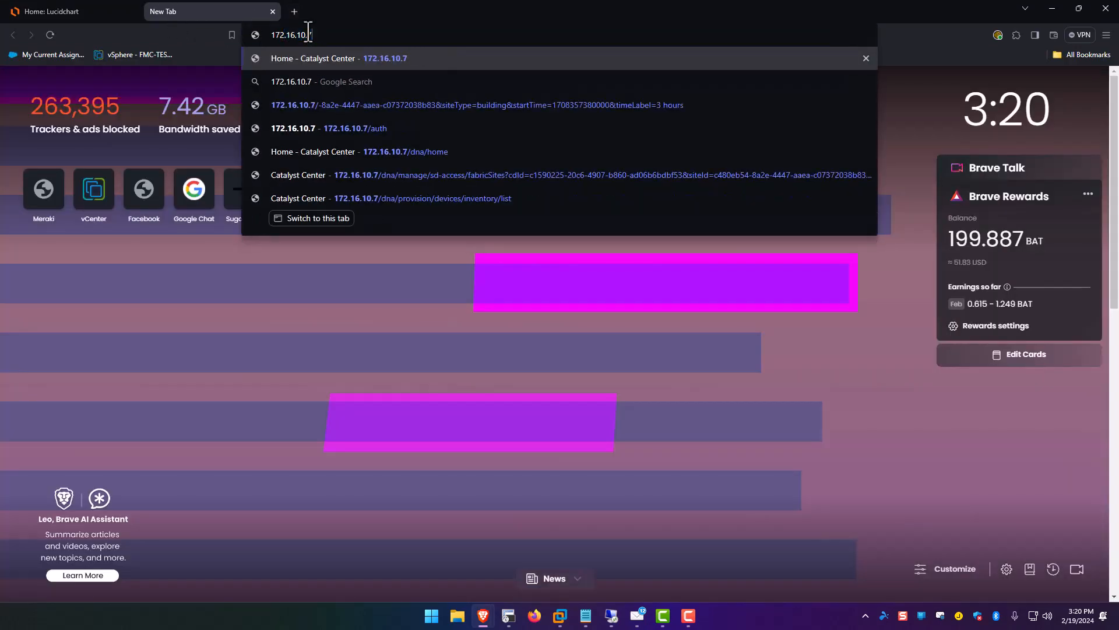
Load vCenter at 172.16.10.11 and sign in to vSphere Client with the saved login.
key("BackSpace")
type("11")
key("Return")
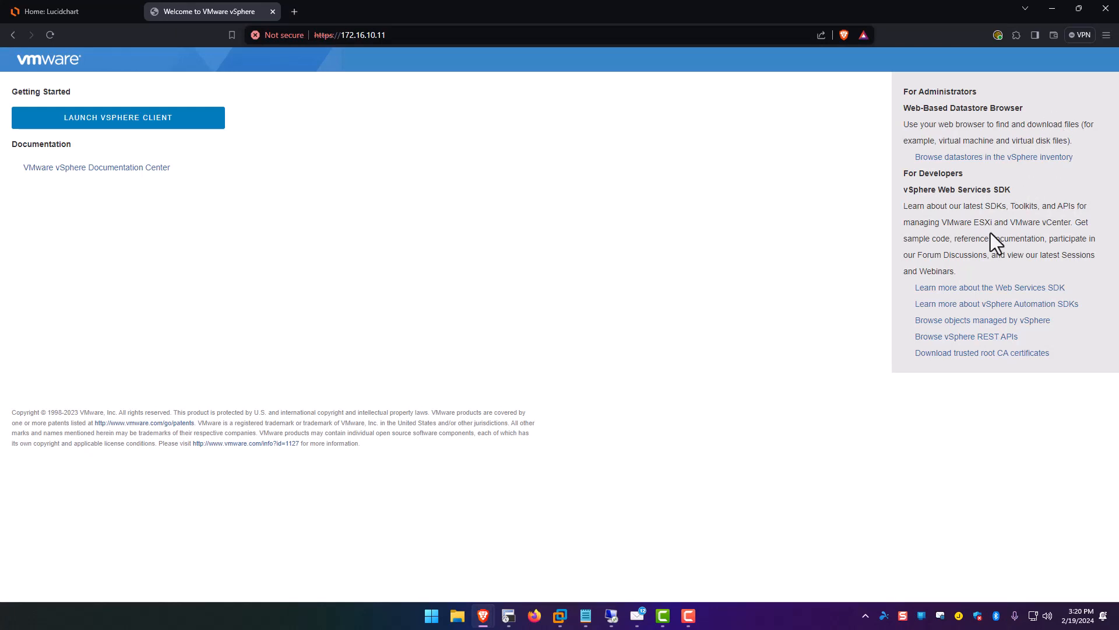
left_click(120, 123)
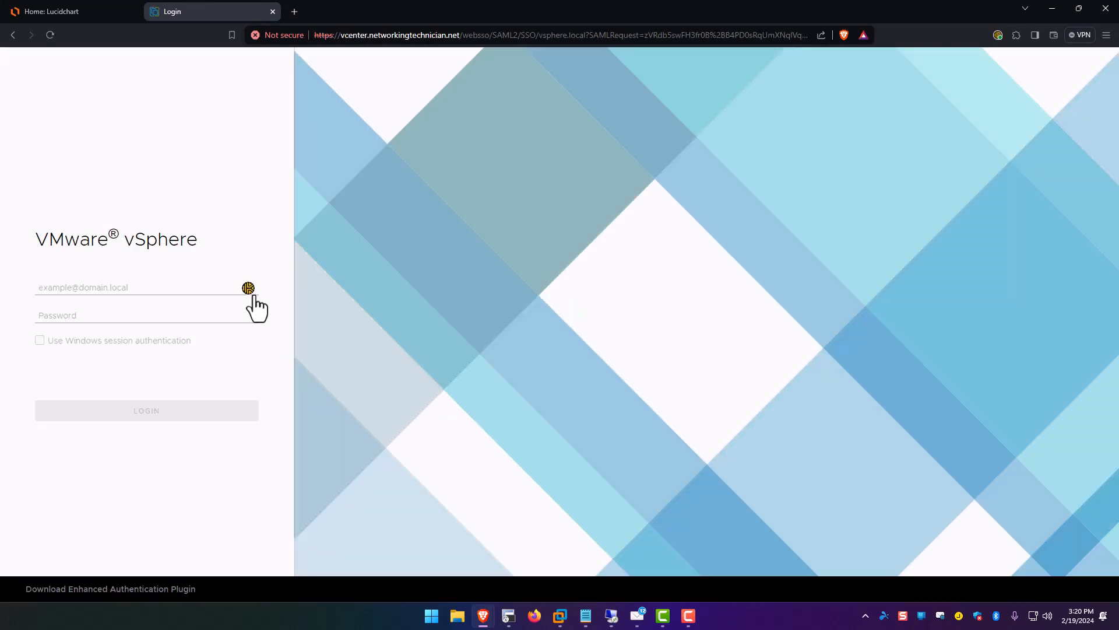
left_click(249, 288)
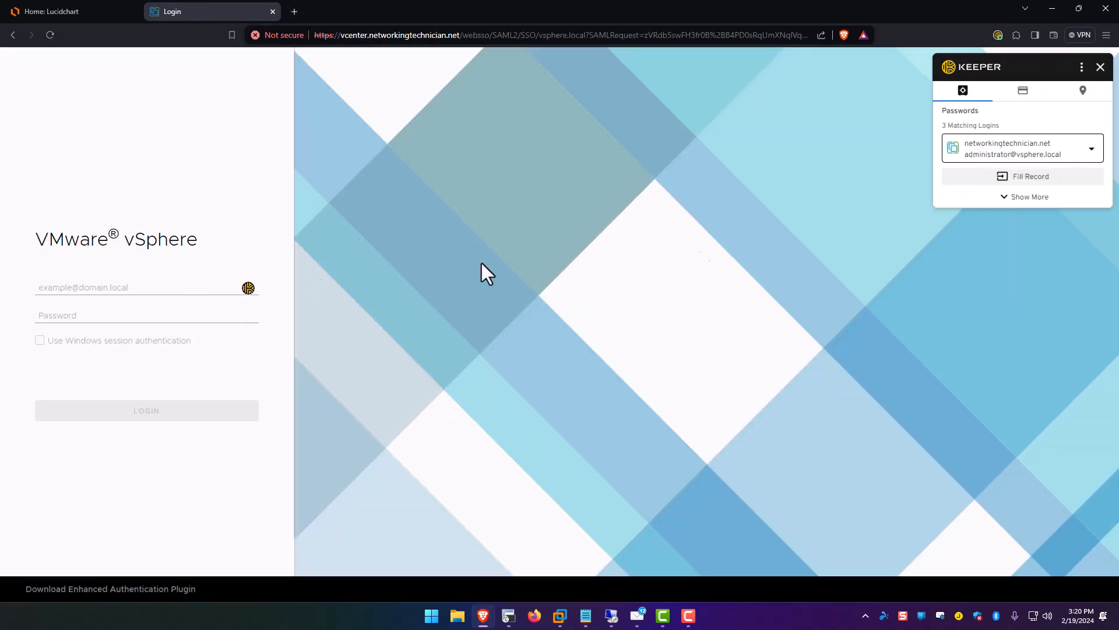
left_click(991, 175)
left_click(198, 410)
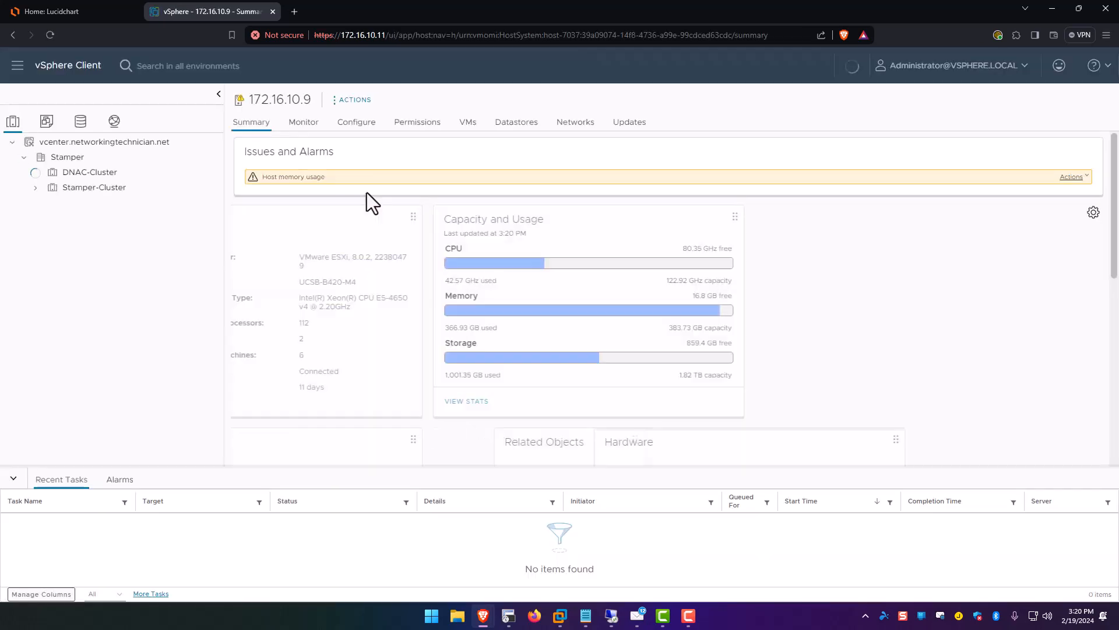
Power on the DNACV-Lab2 VM on host 172.16.10.8 and launch its web console.
left_click(105, 187)
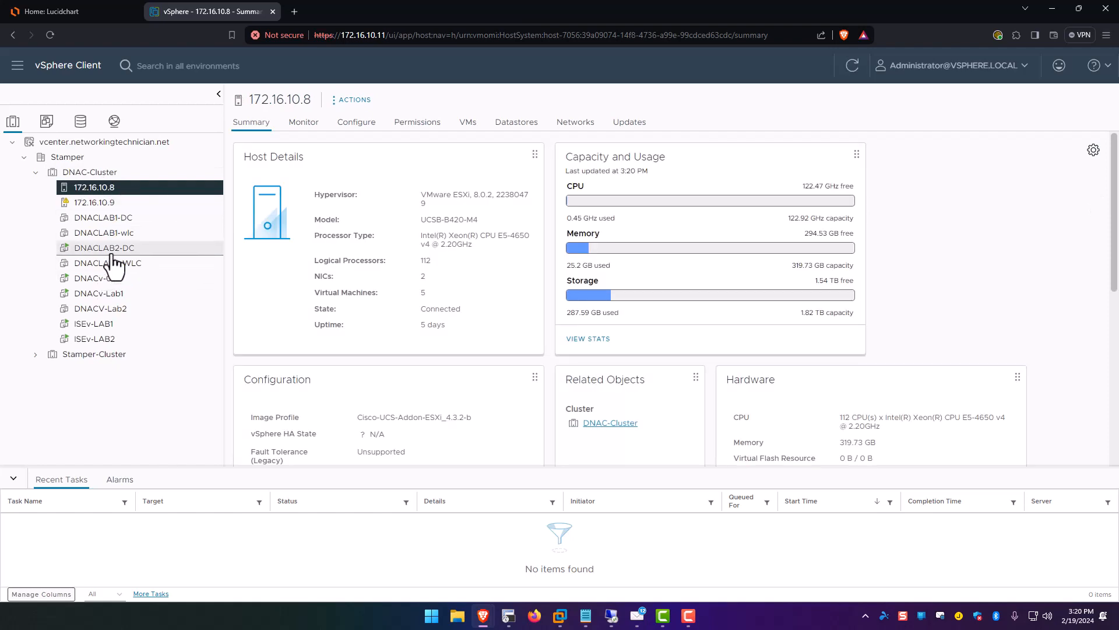
right_click(110, 311)
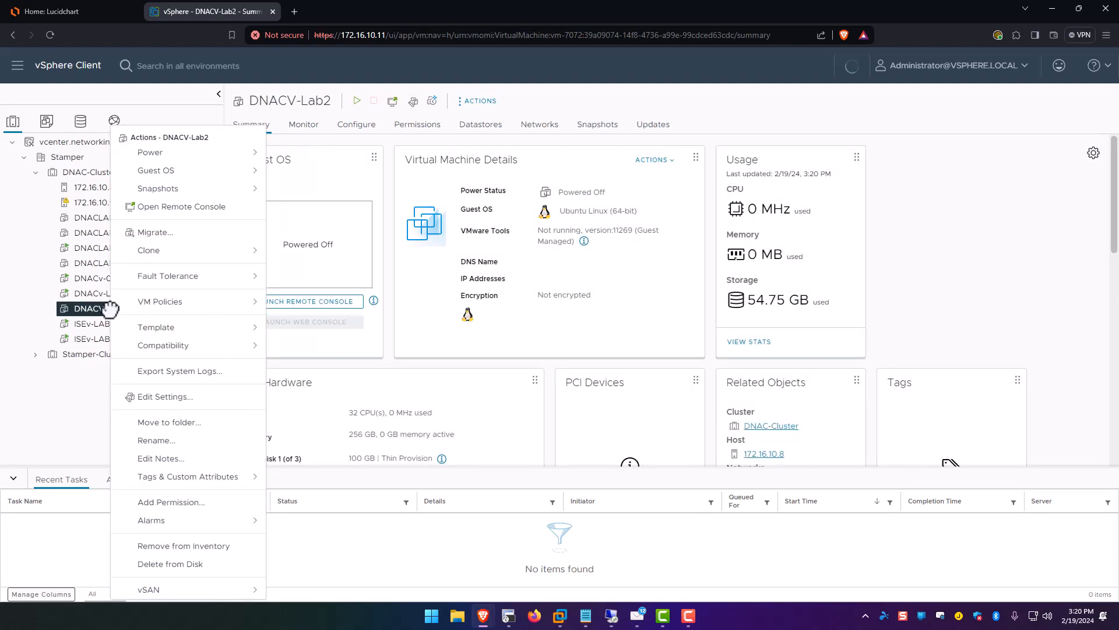
mouse_move(213, 154)
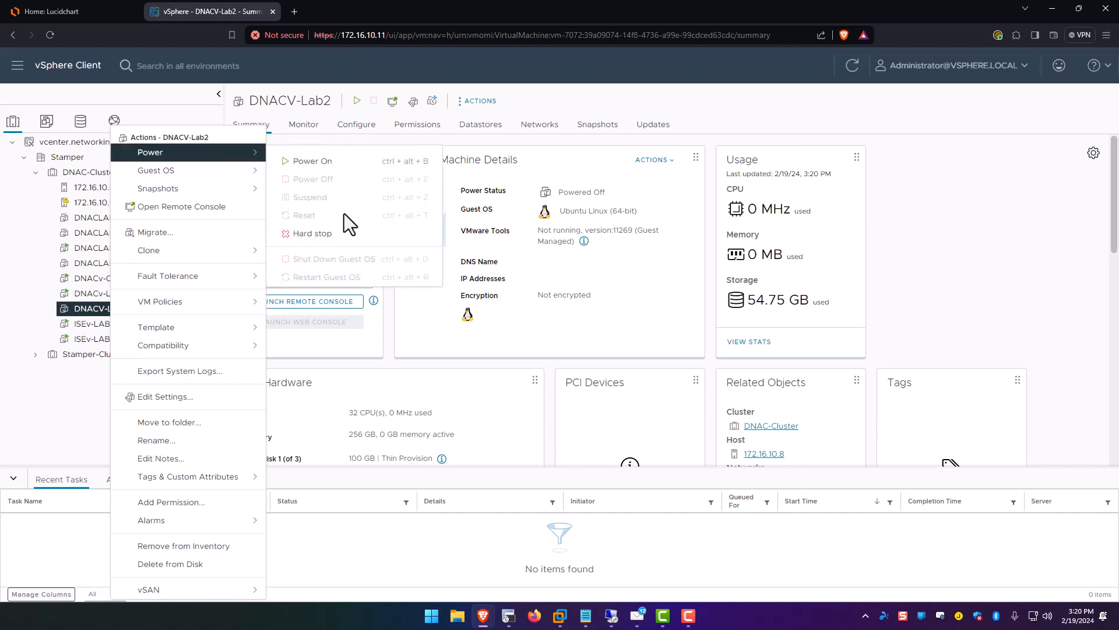
left_click(337, 163)
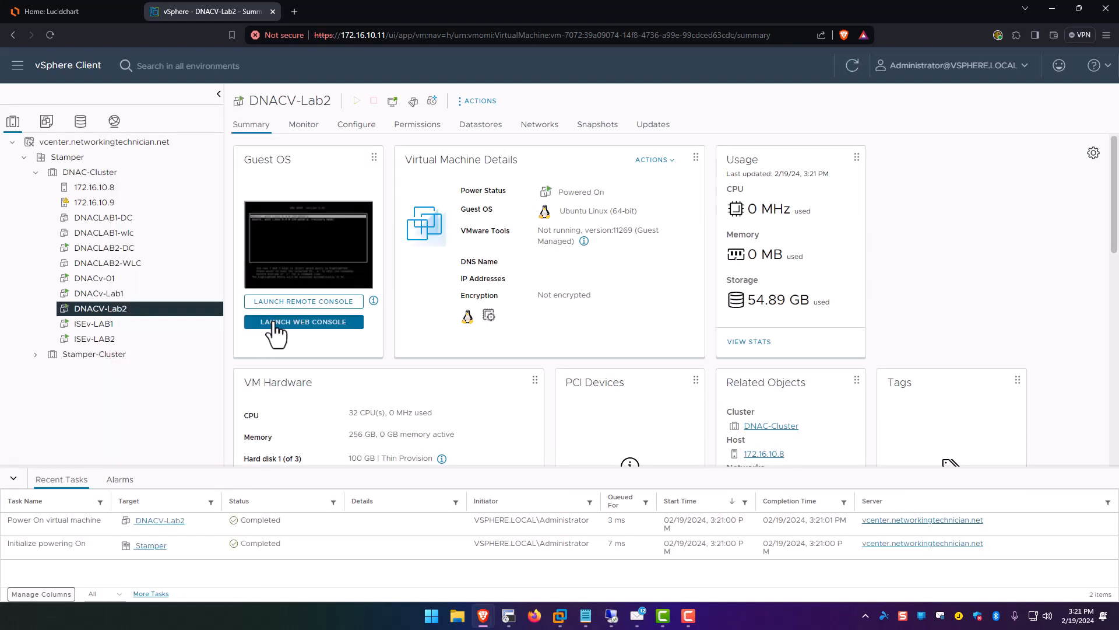
left_click(273, 321)
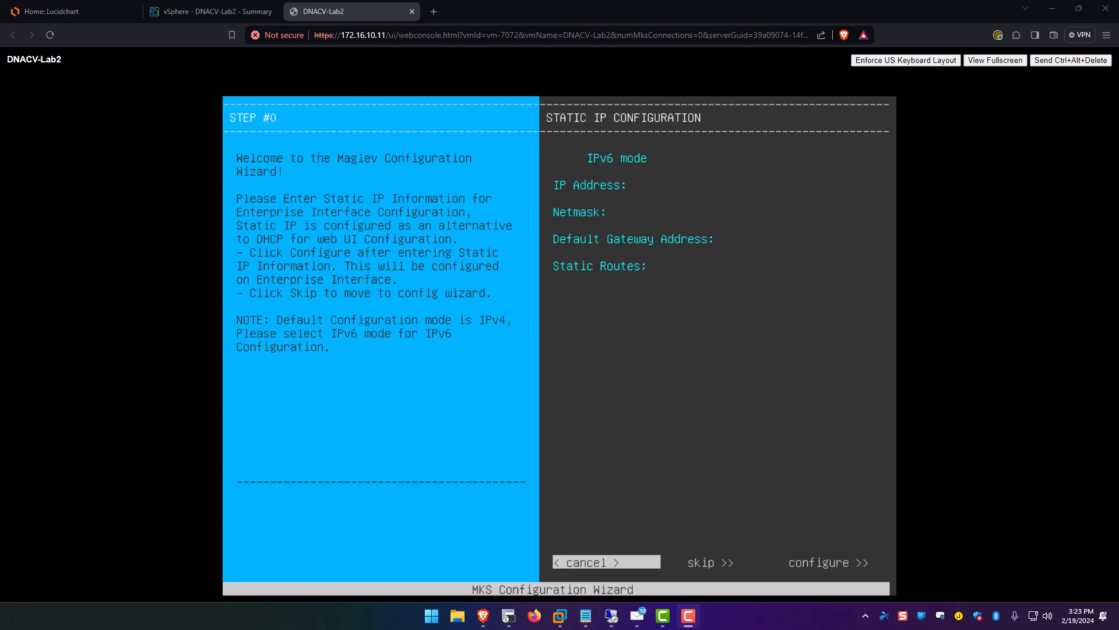
Check the DNACv-Lab2 addresses in the diagram, then try the wizard's configure option.
left_click(117, 11)
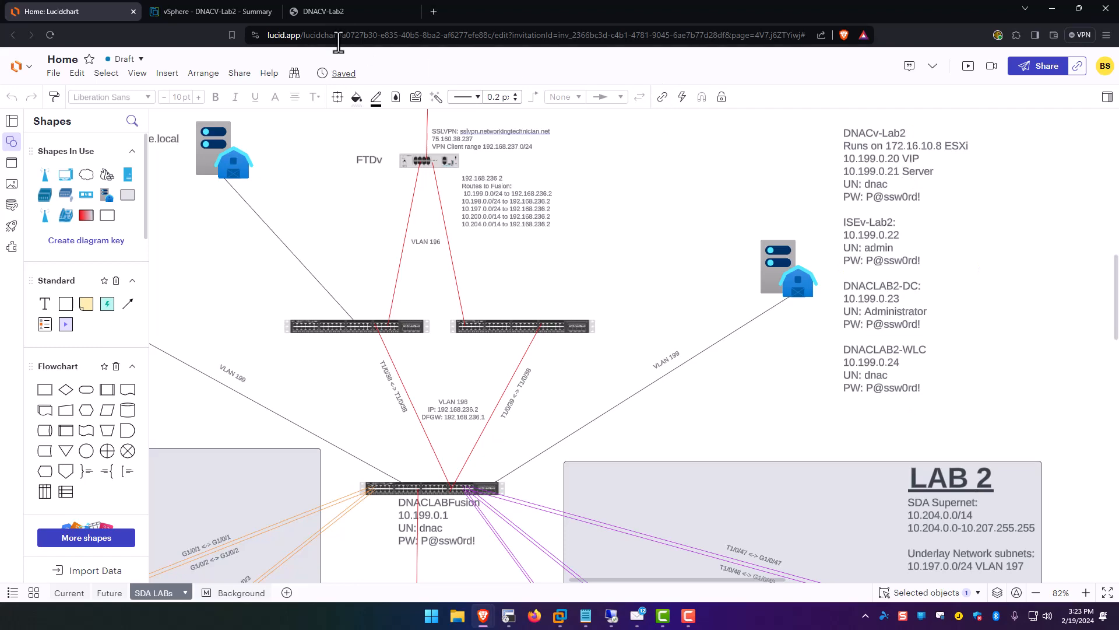
left_click(335, 16)
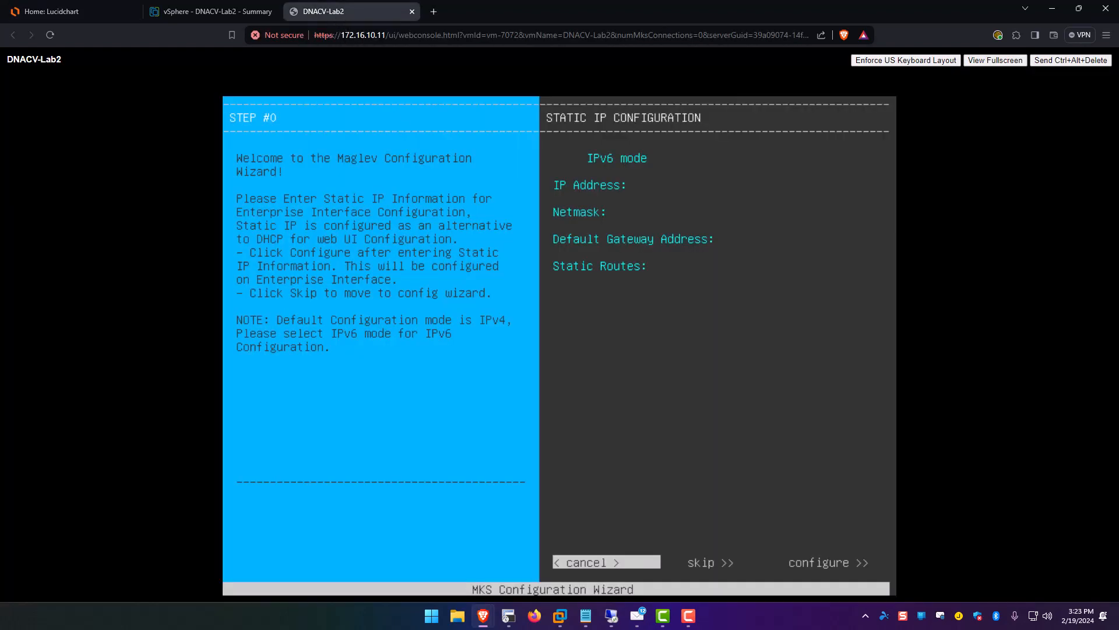
key("Tab")
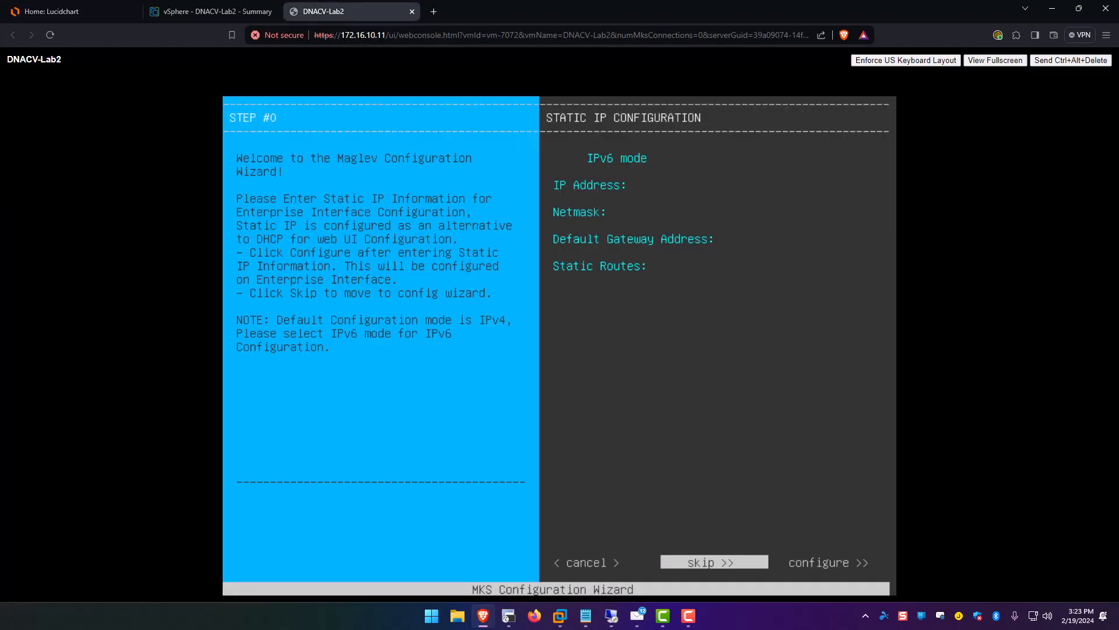
key("Tab")
key("Return")
Enter IP 10.199.0.21, netmask 255.255.255.0 and gateway 10.199.0.1, then apply the configuration.
key("Up")
key("Up")
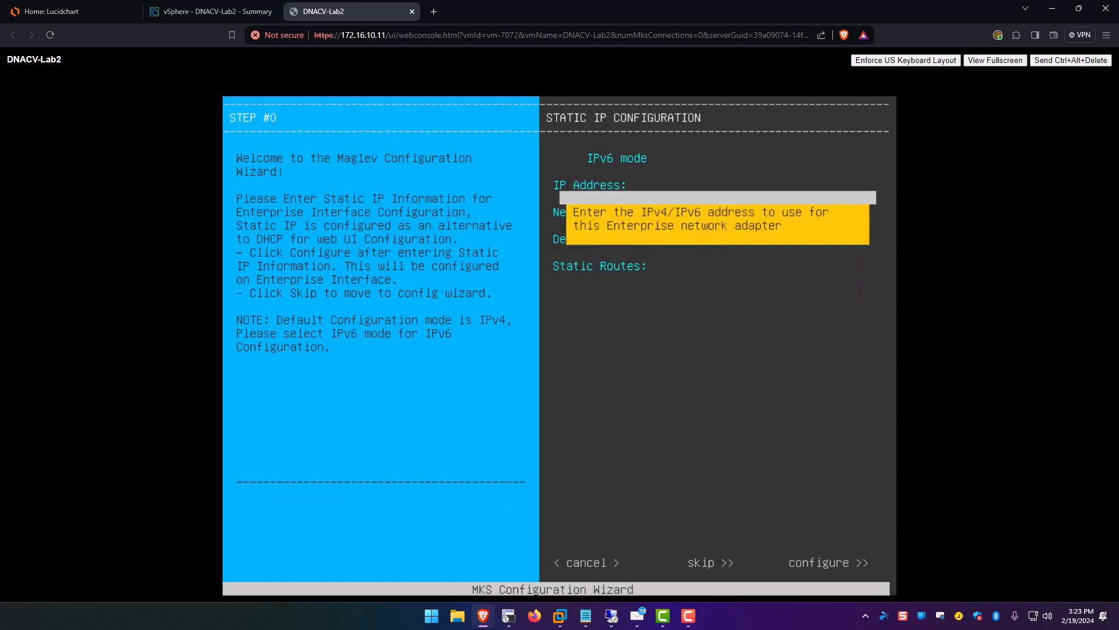
type("10.19")
type("9.0.21")
key("Tab")
type("255.255.255.0")
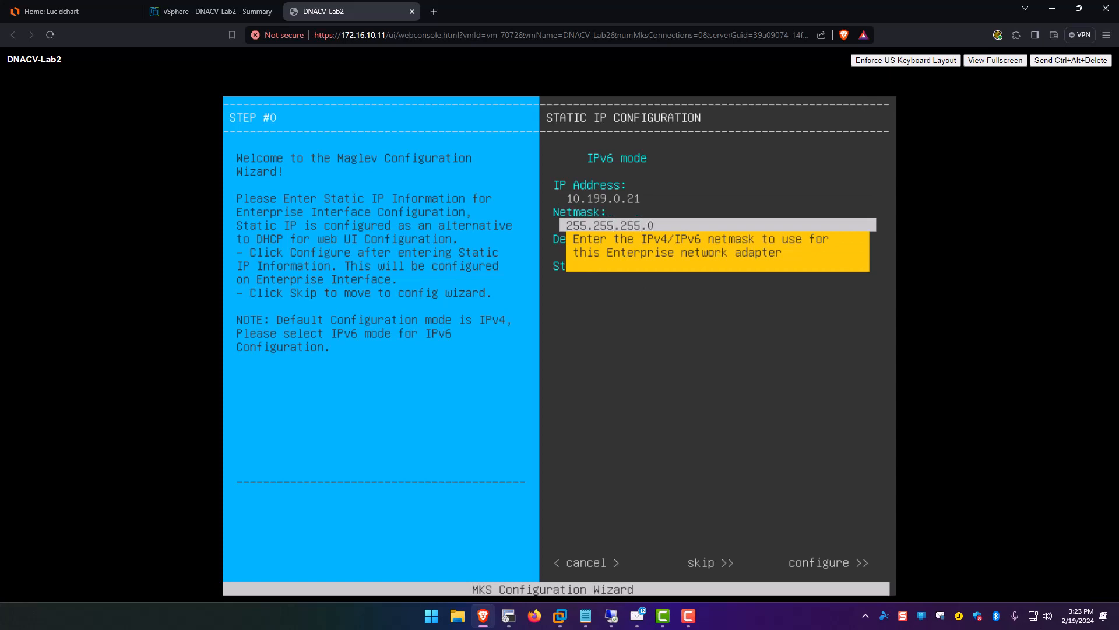
key("Tab")
type("10.199")
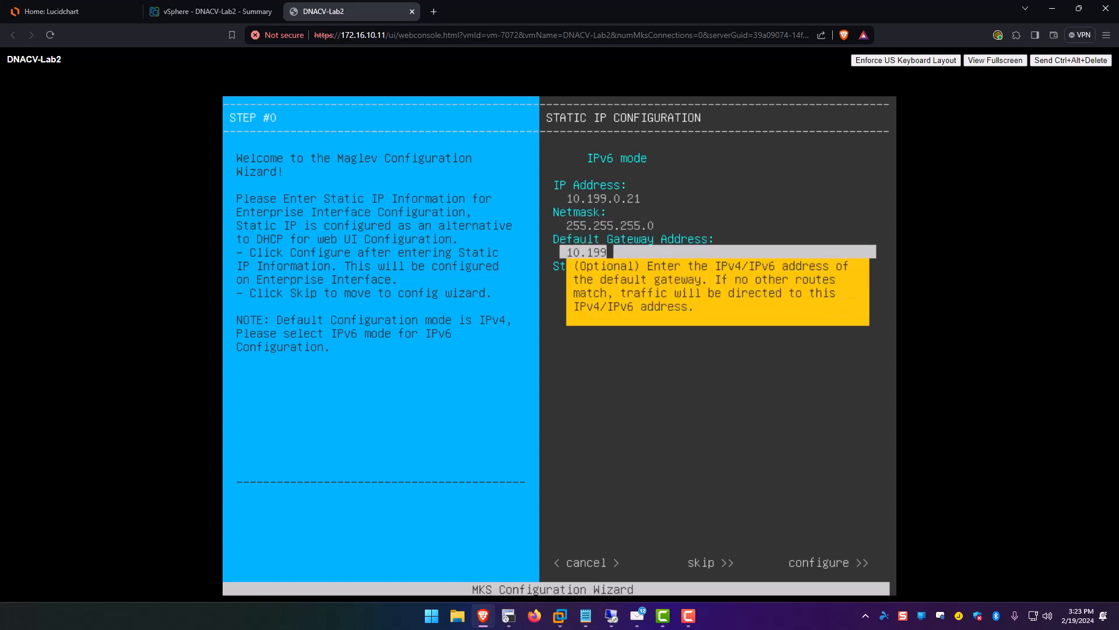
type(".0.1")
key("Tab")
key("Tab")
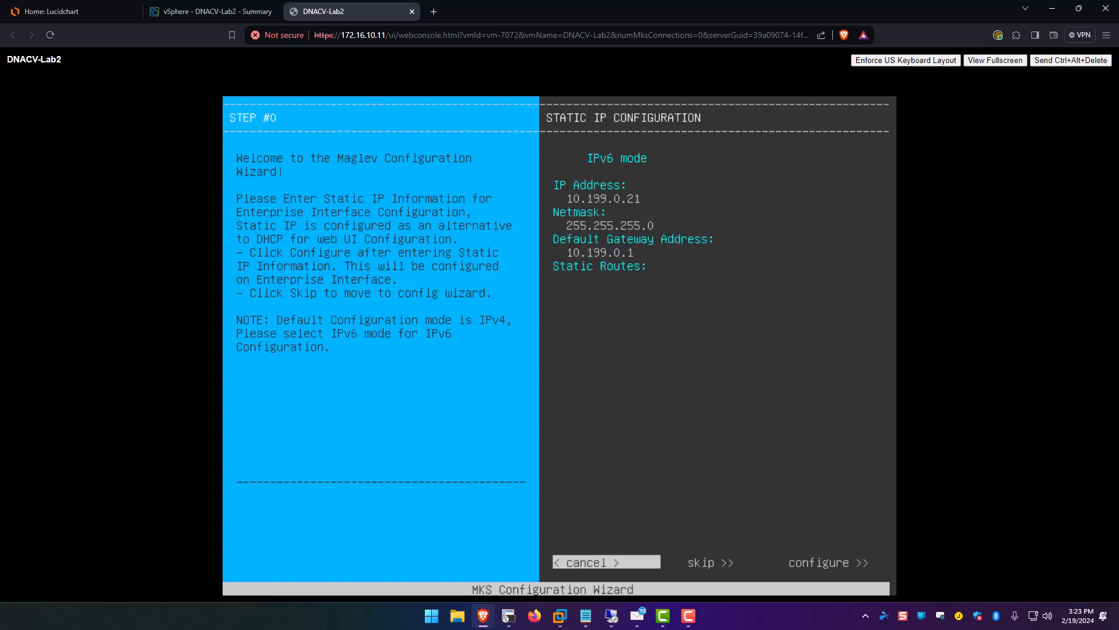
key("Tab")
key("Tab")
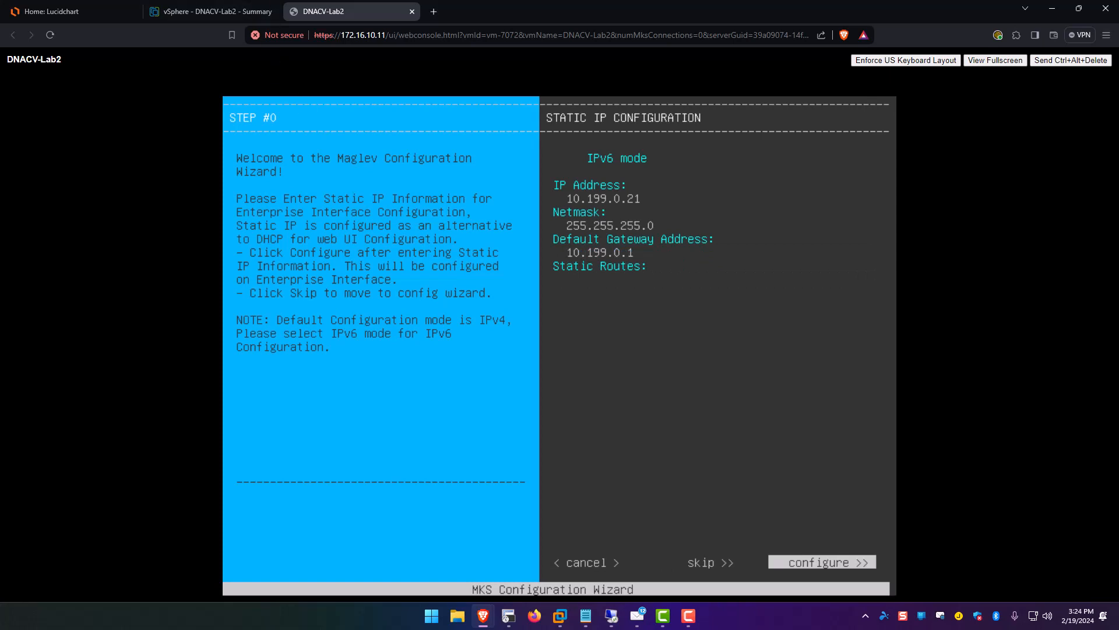
key("Return")
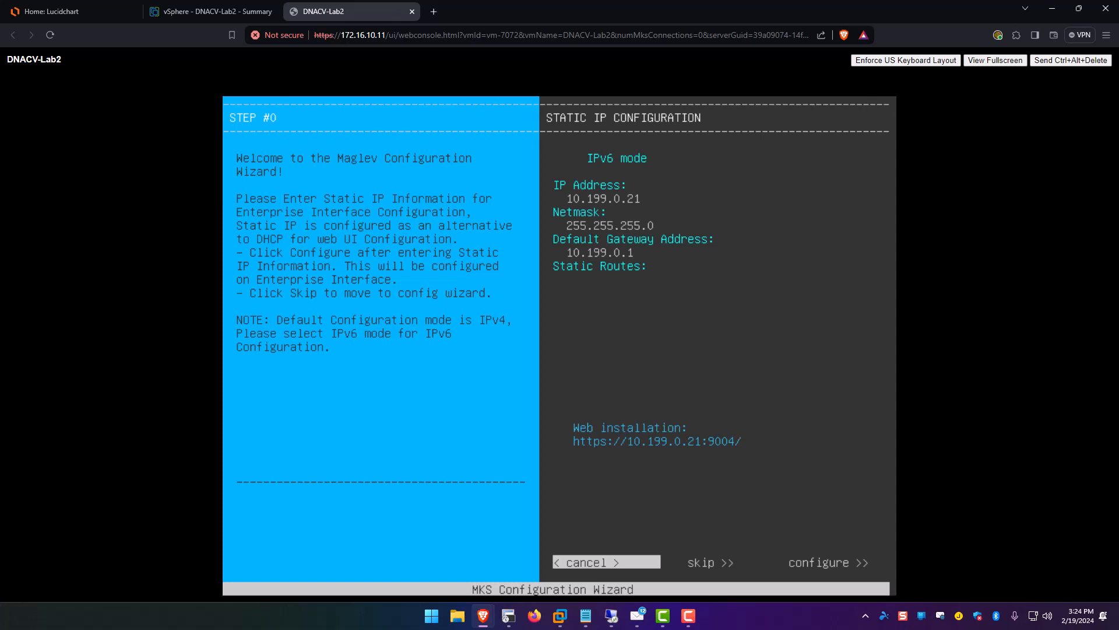
left_click(433, 11)
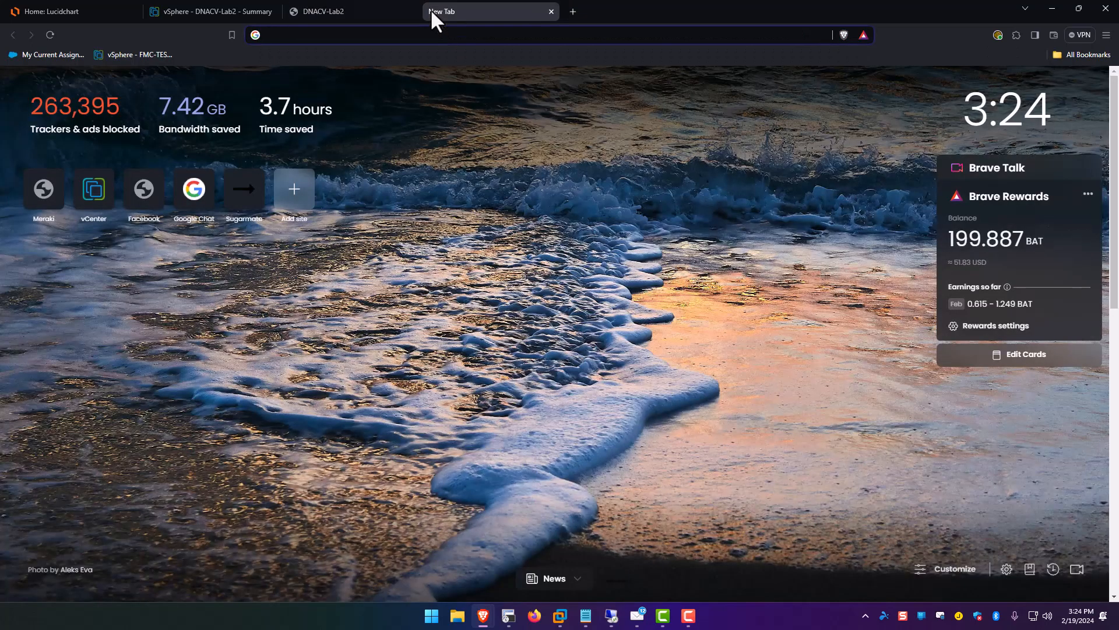
type("10.199.")
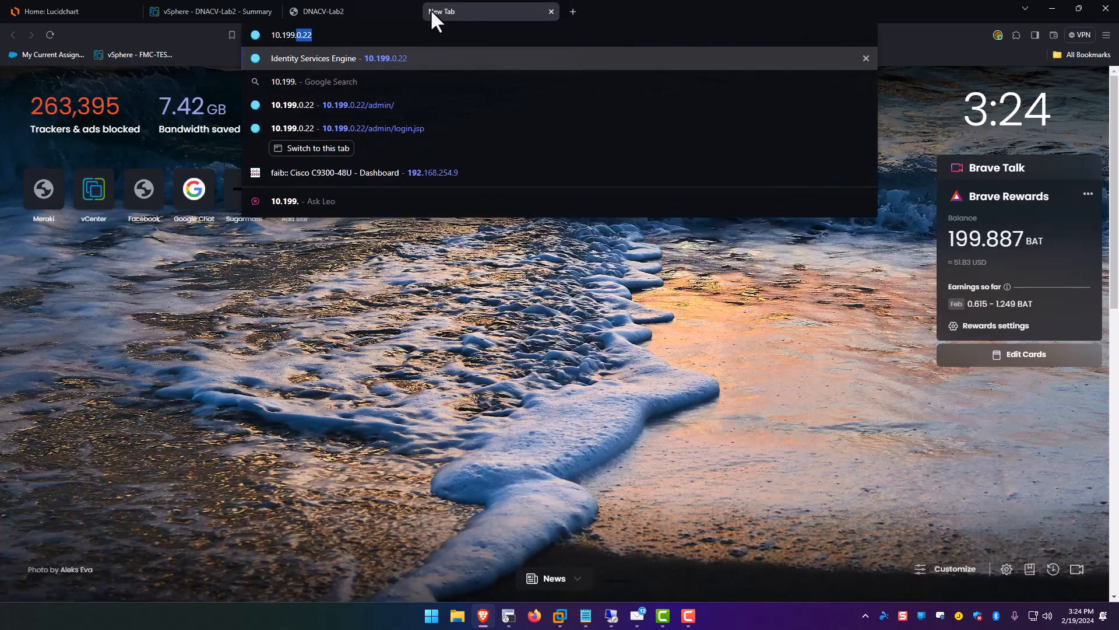
type("0.21")
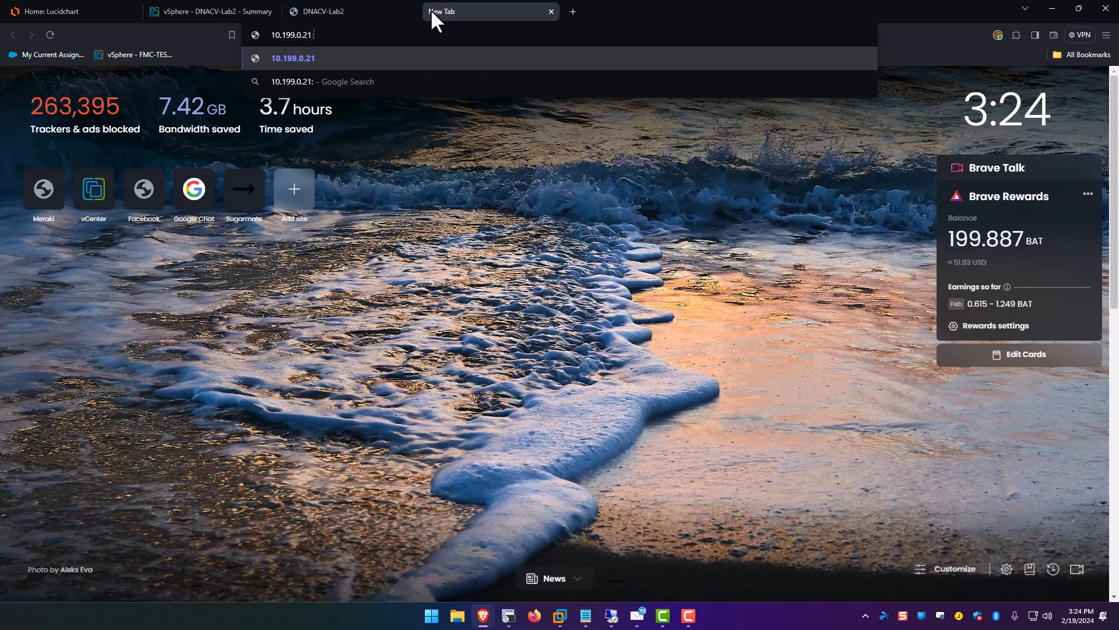
type(":9004")
key("Return")
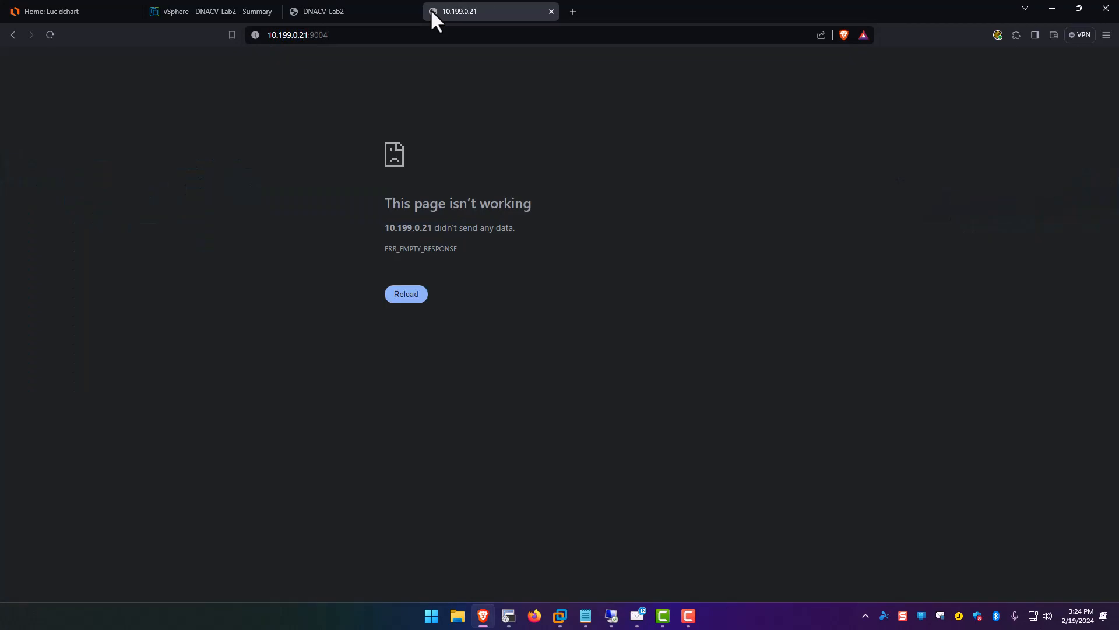
left_click(385, 35)
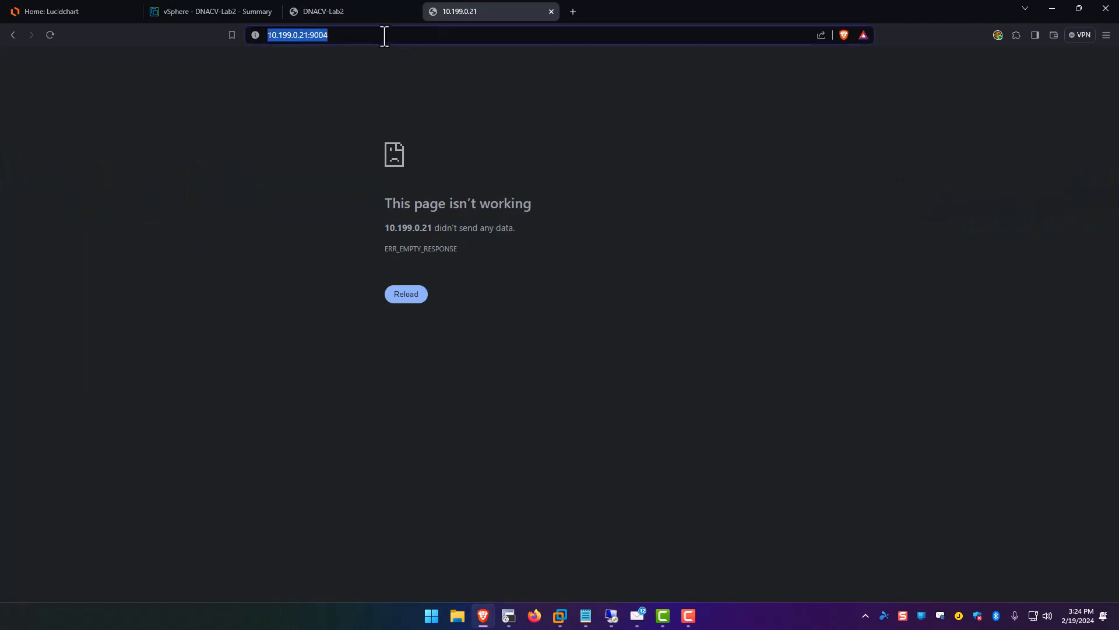
key("Home")
type("https://")
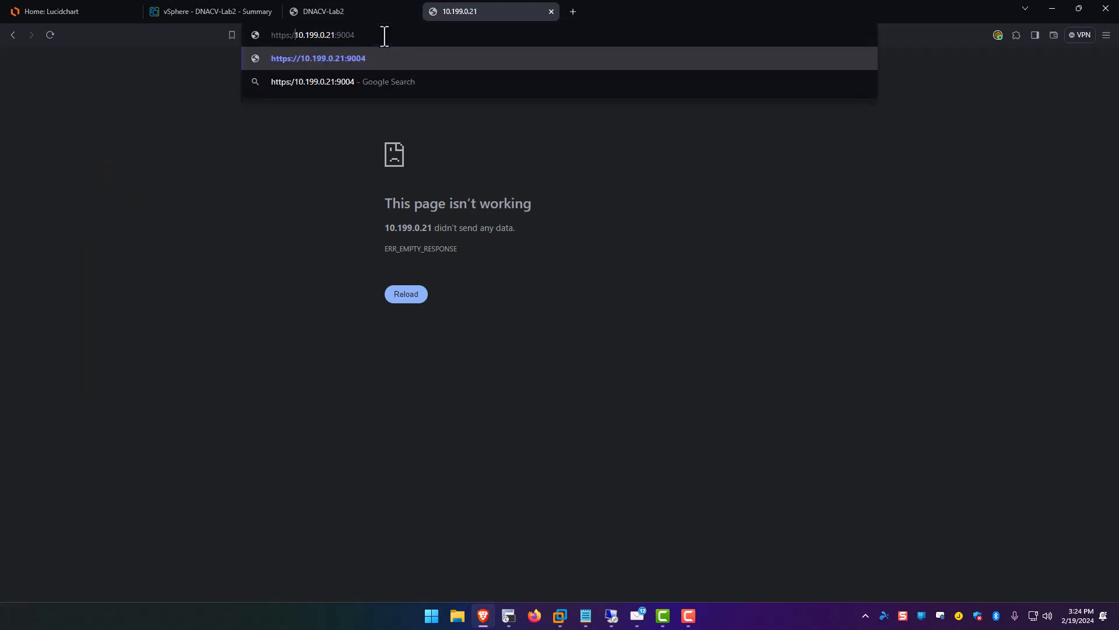
key("Return")
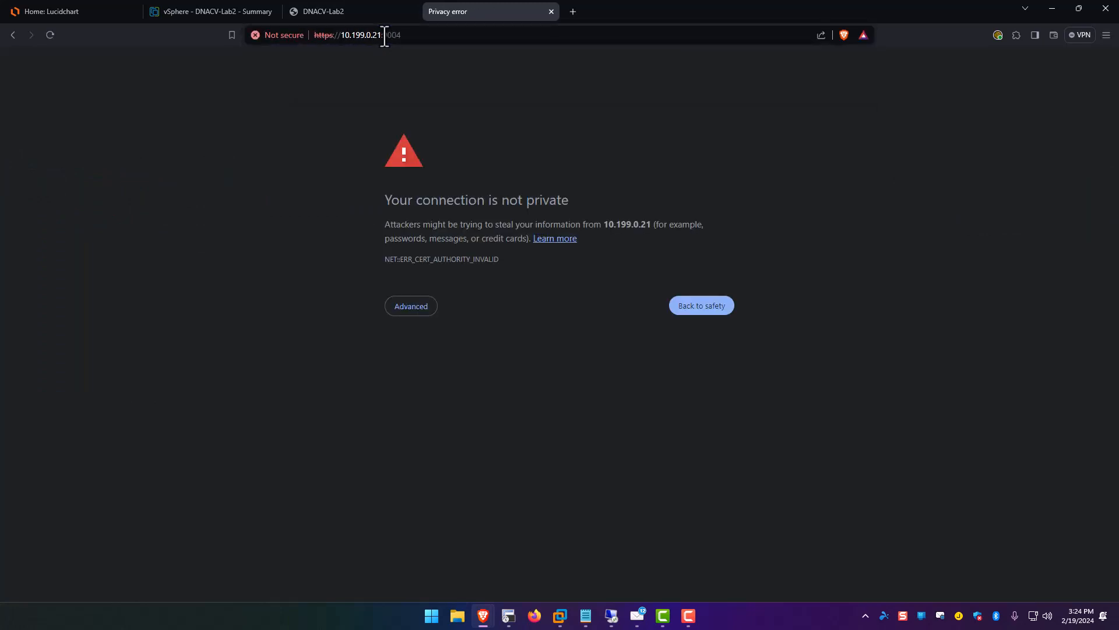
left_click(412, 306)
left_click(443, 395)
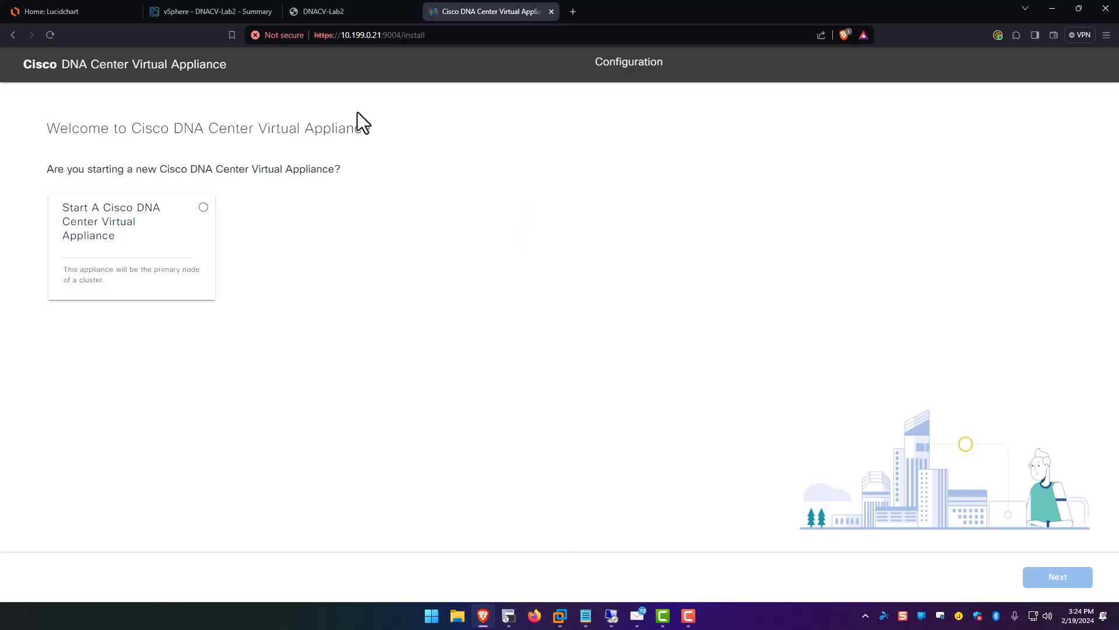
Choose to start a new primary-node appliance and select the quick Install workflow.
left_click(203, 208)
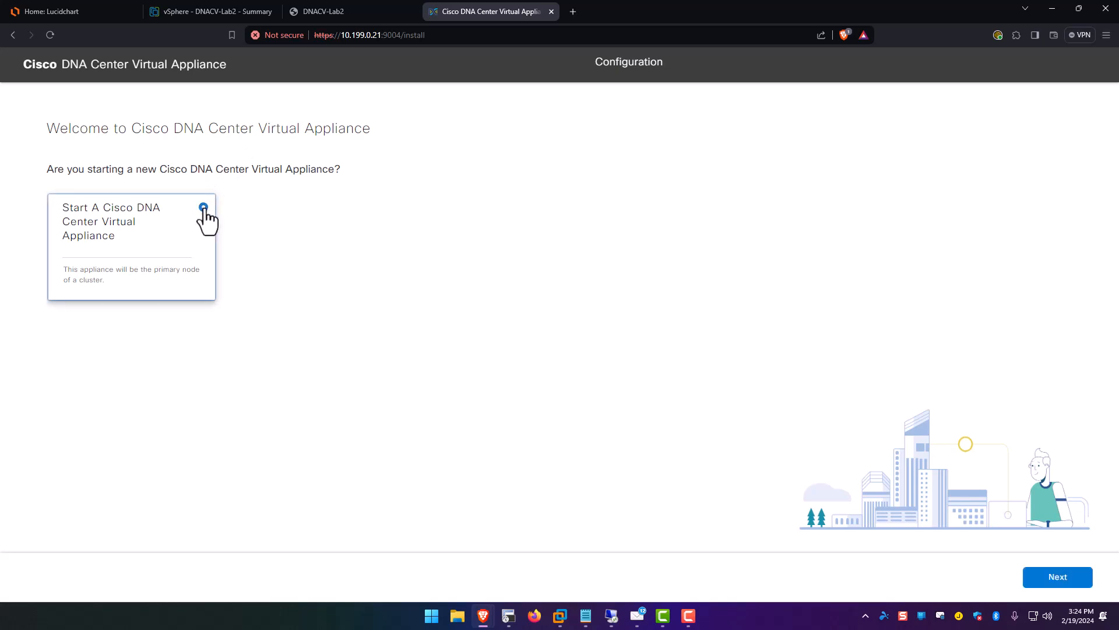
left_click(1055, 576)
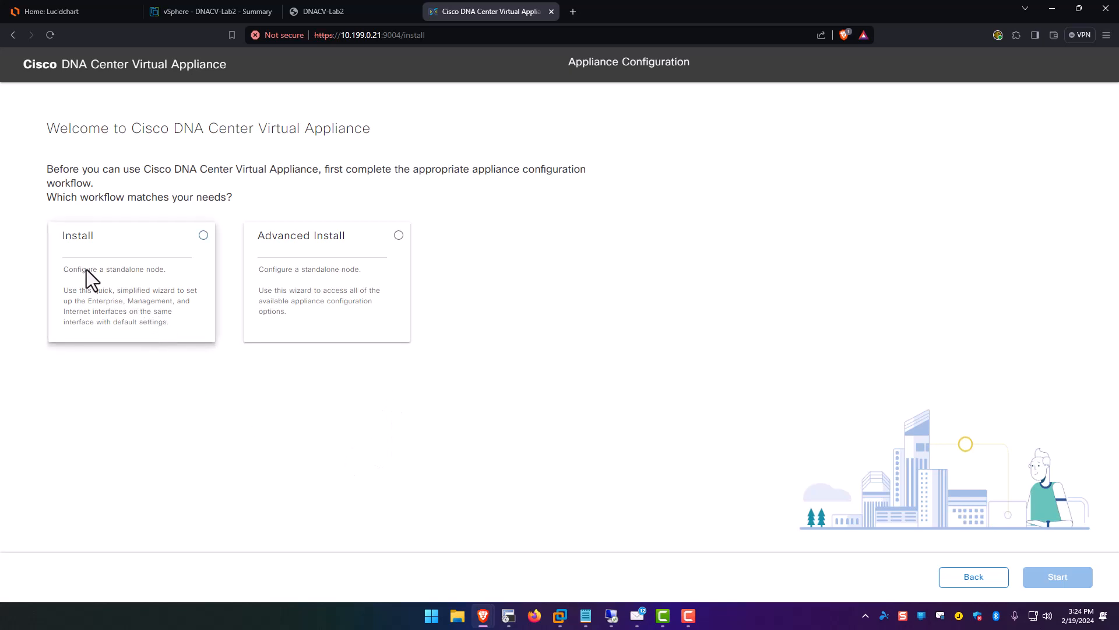
left_click_drag(86, 269, 186, 268)
left_click(185, 268)
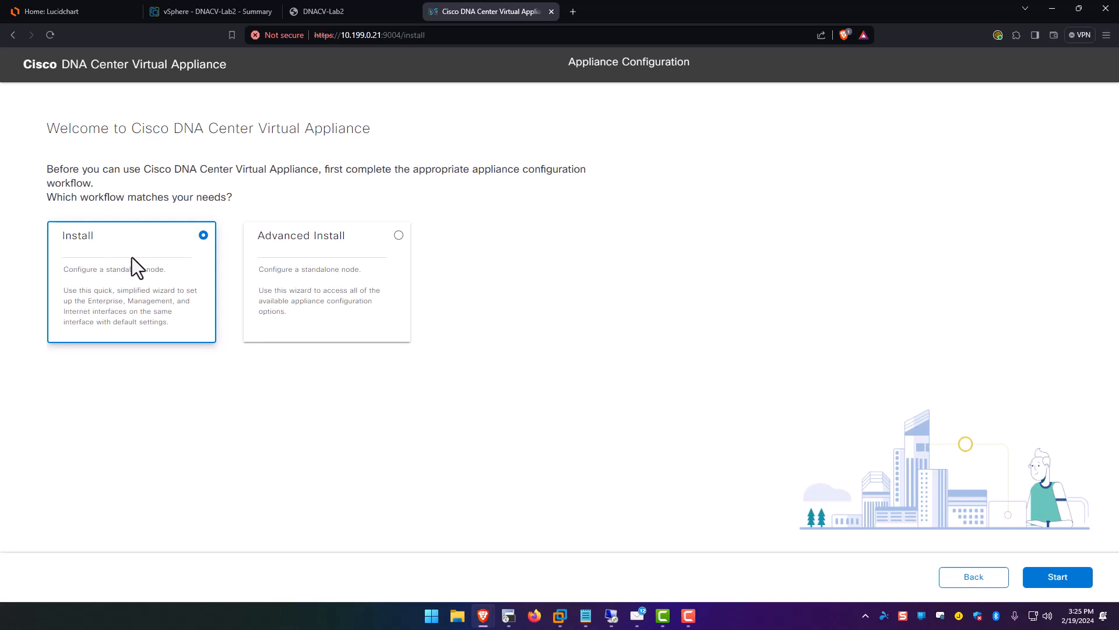
Start the Install workflow and accept the default Virtual Appliance Interfaces settings.
left_click(1042, 578)
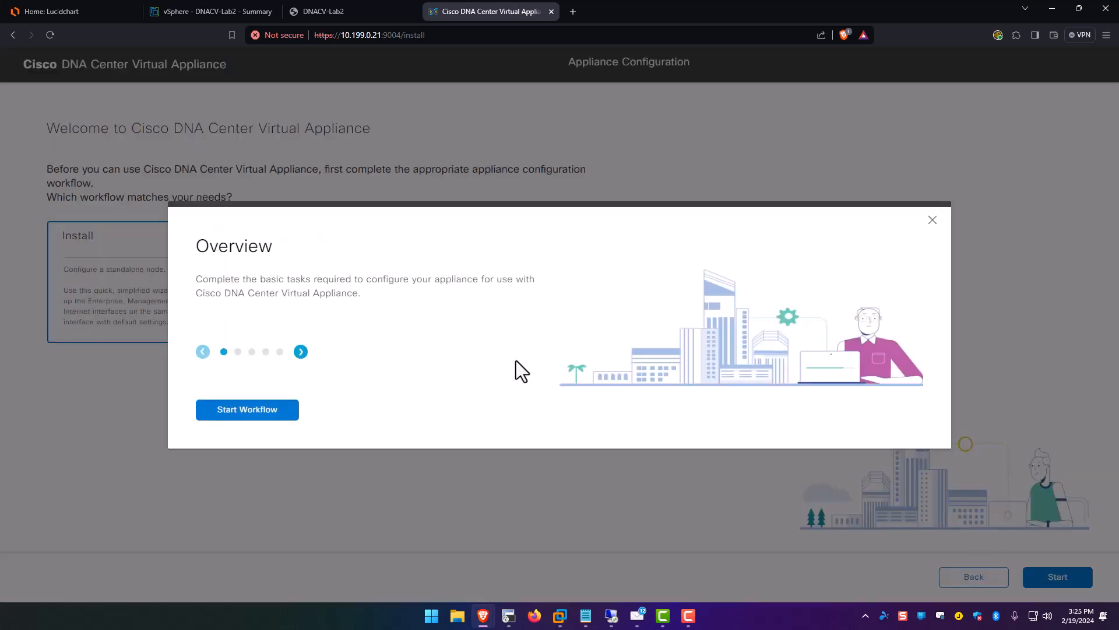
left_click(229, 416)
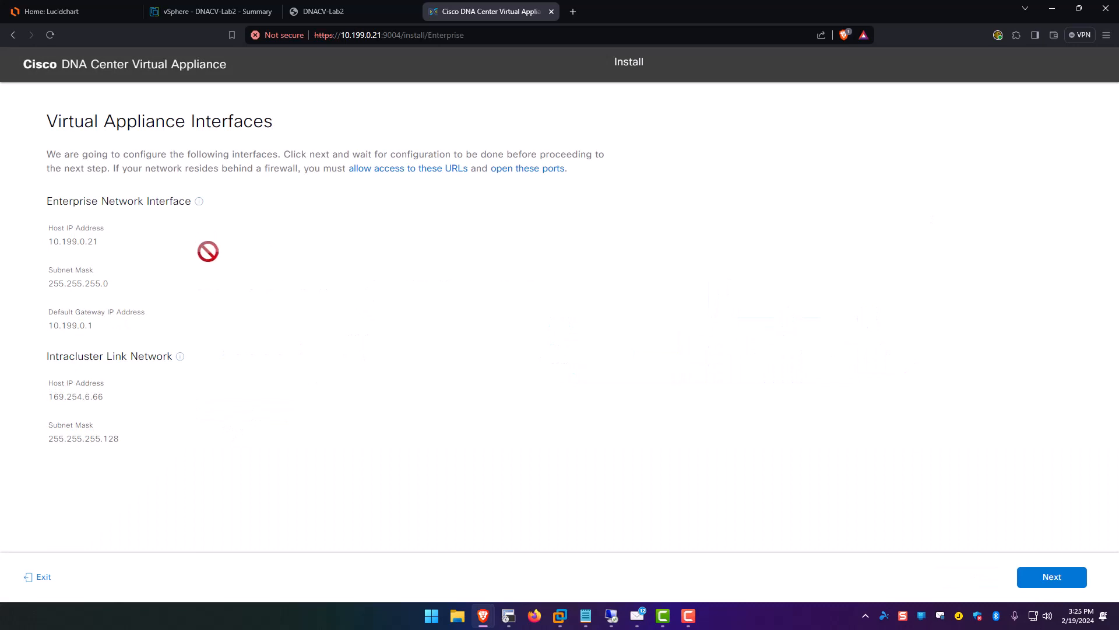
left_click_drag(52, 202, 164, 198)
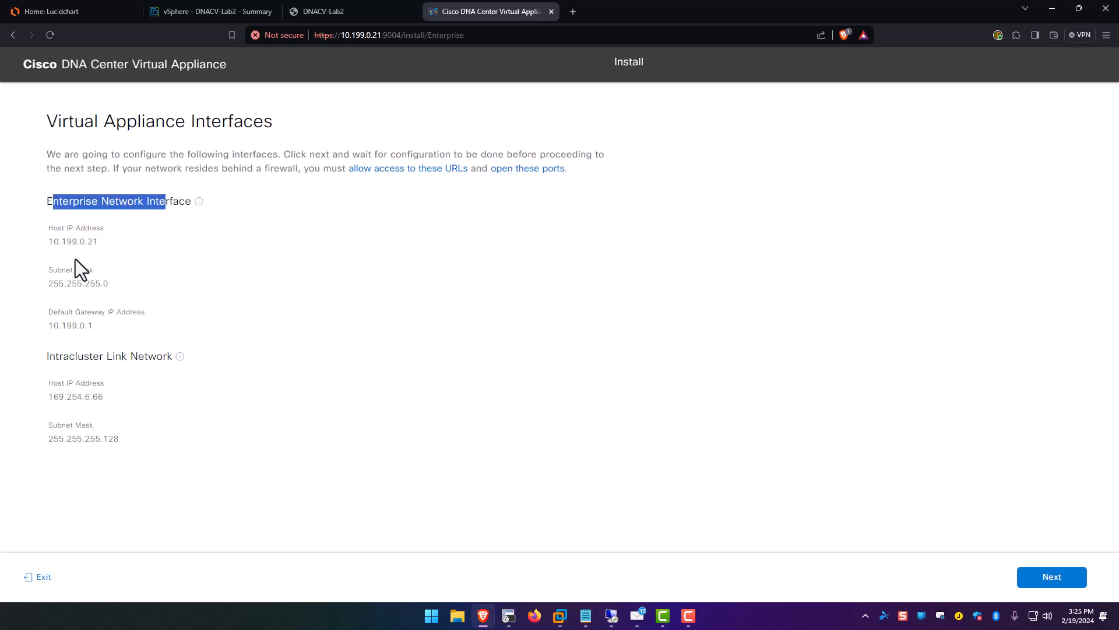
left_click_drag(54, 240, 115, 240)
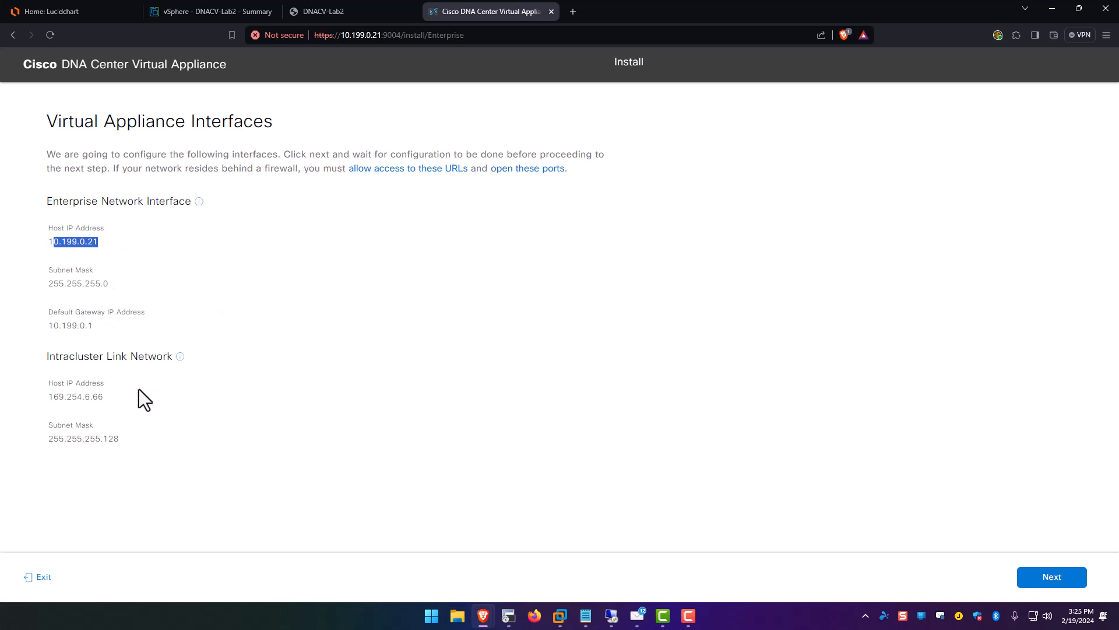
left_click_drag(54, 397, 120, 390)
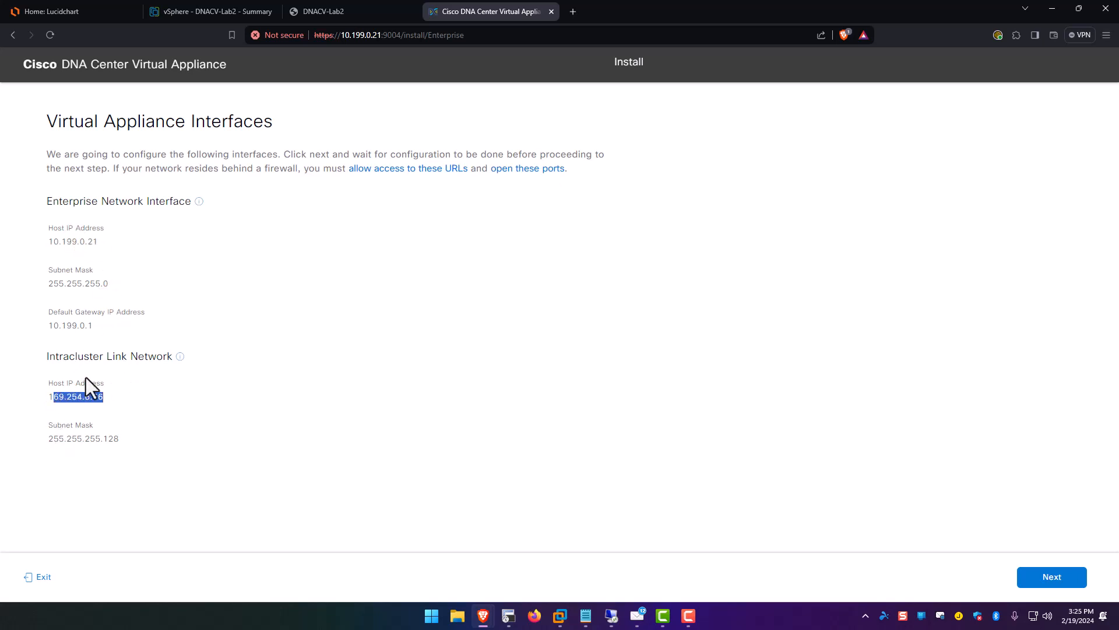
left_click(1056, 593)
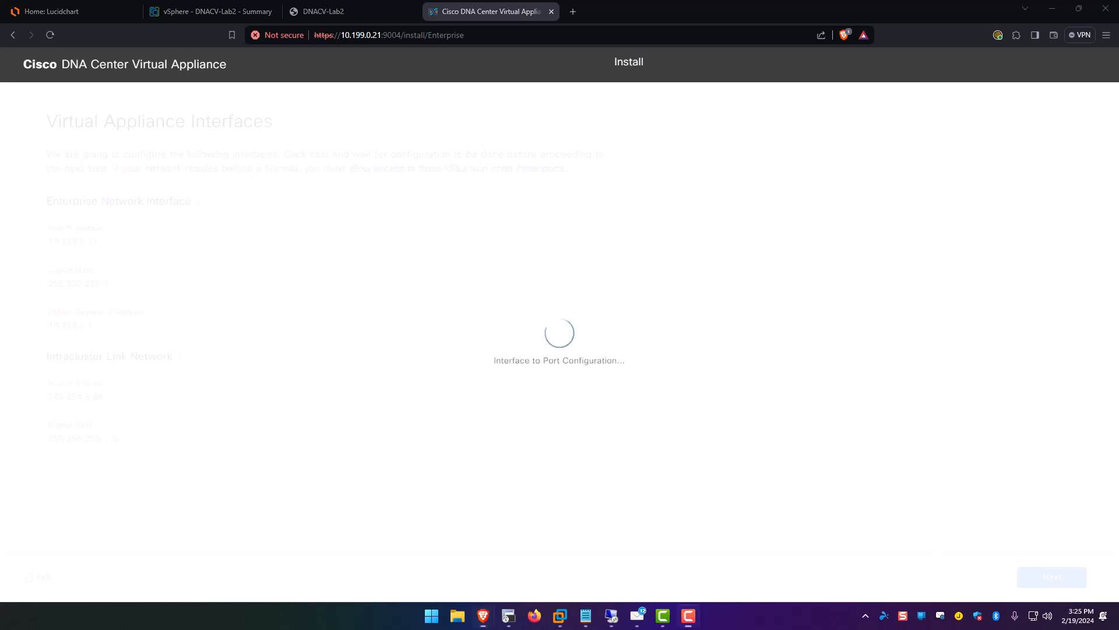
Enter DNS server 10.199.0.23, answer No for a proxy server, and continue.
left_click(127, 235)
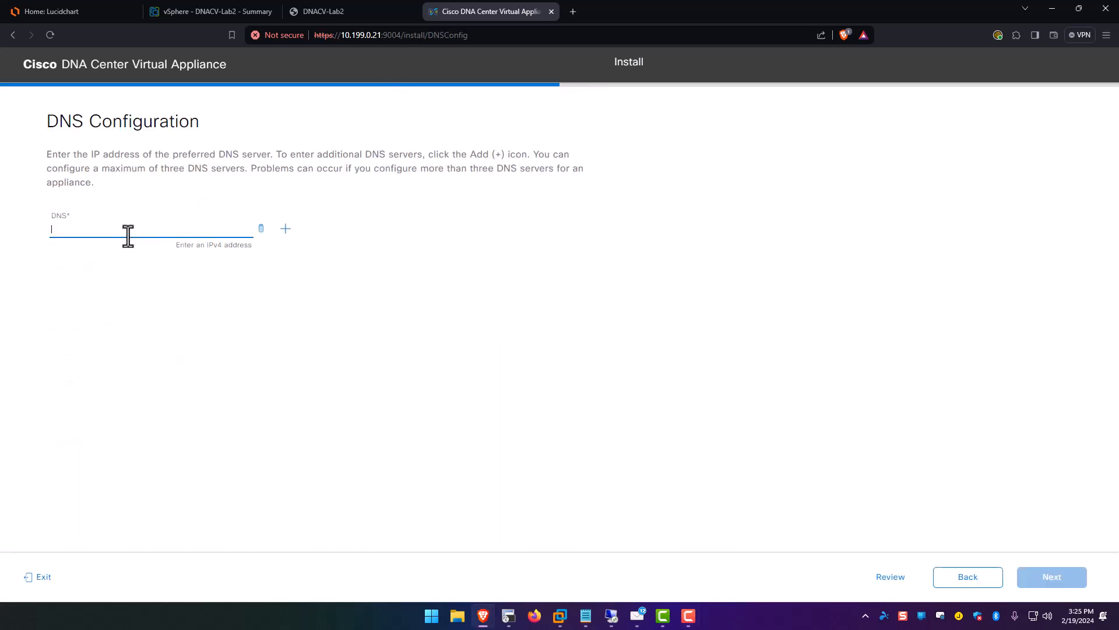
type("10.199.0.")
left_click(51, 11)
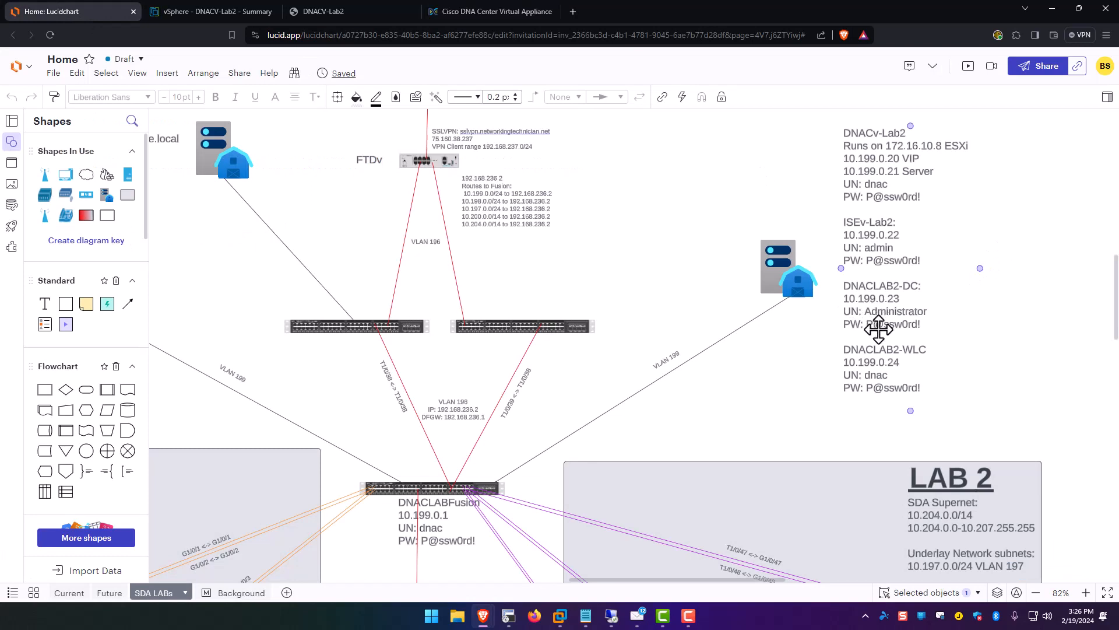
left_click(433, 12)
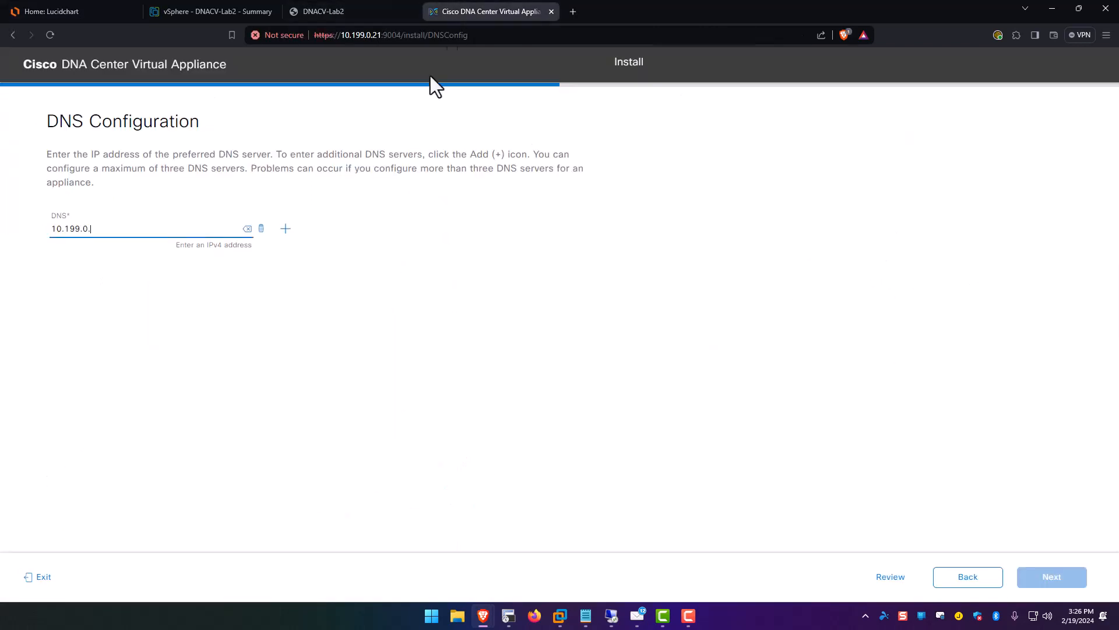
left_click(162, 230)
type("23")
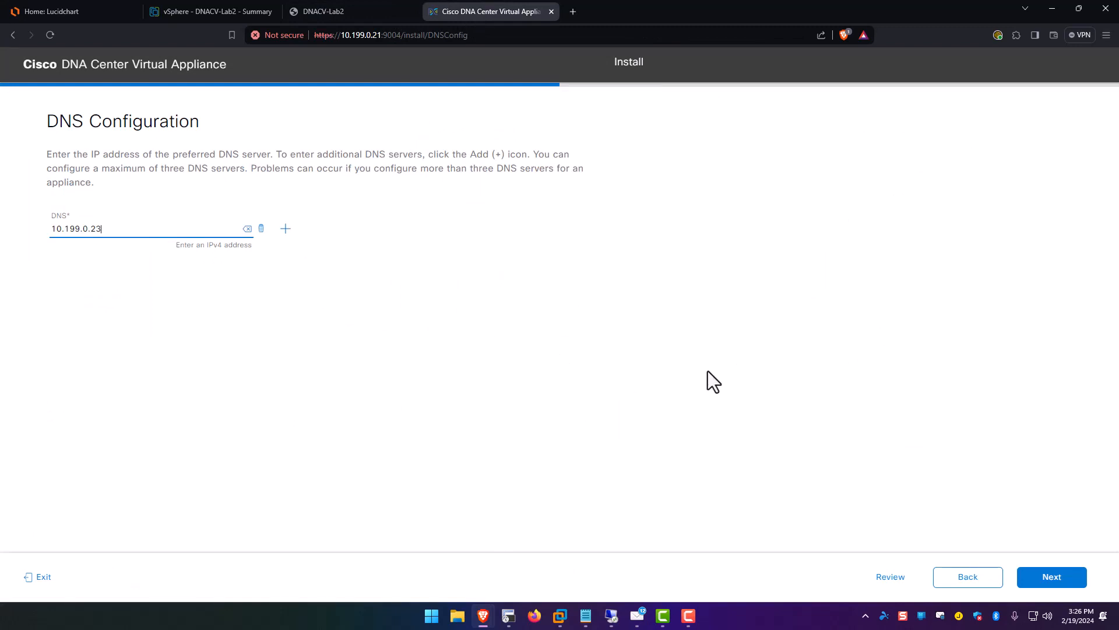
left_click(1047, 583)
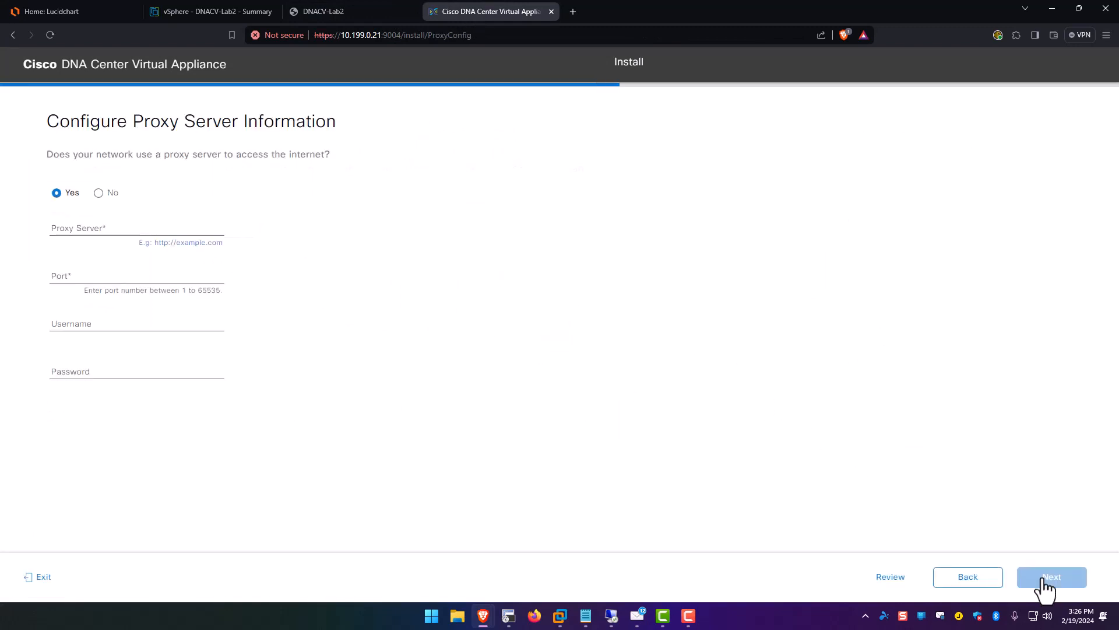
left_click(98, 193)
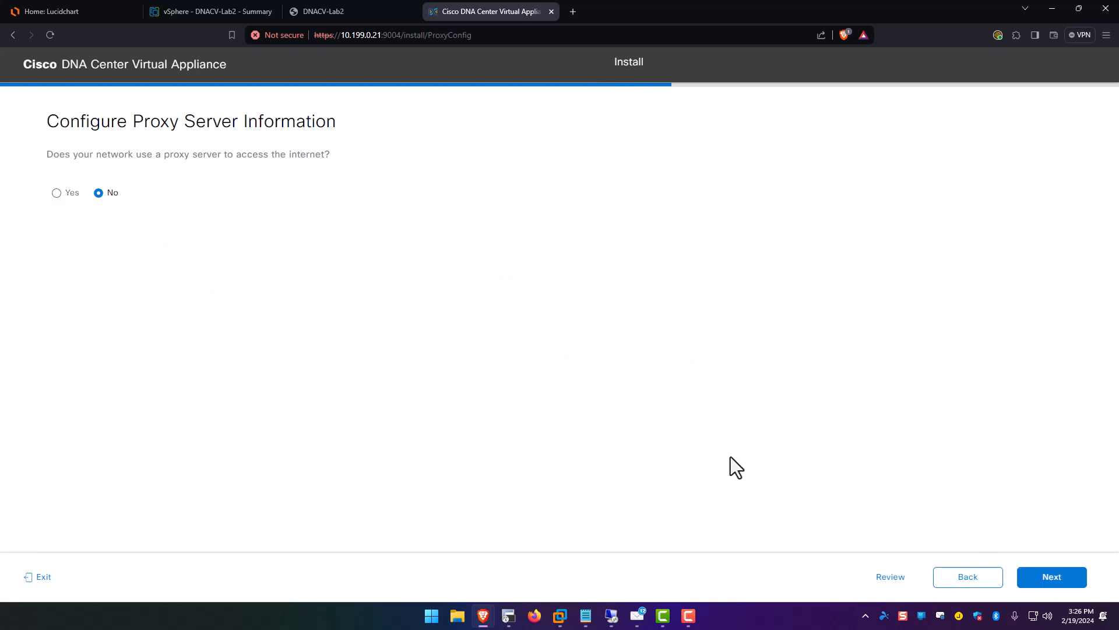
left_click(1051, 580)
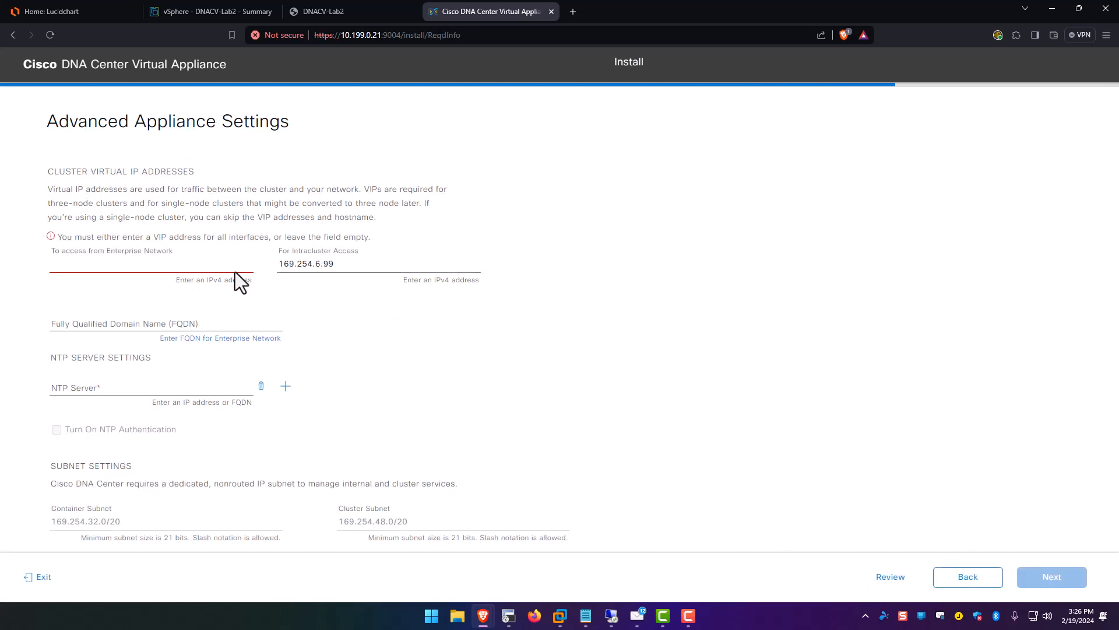
Set enterprise virtual IP 10.199.0.20, check intracluster IP 169.254.6.99, and enter FQDN lab2.local.
left_click_drag(83, 171, 194, 172)
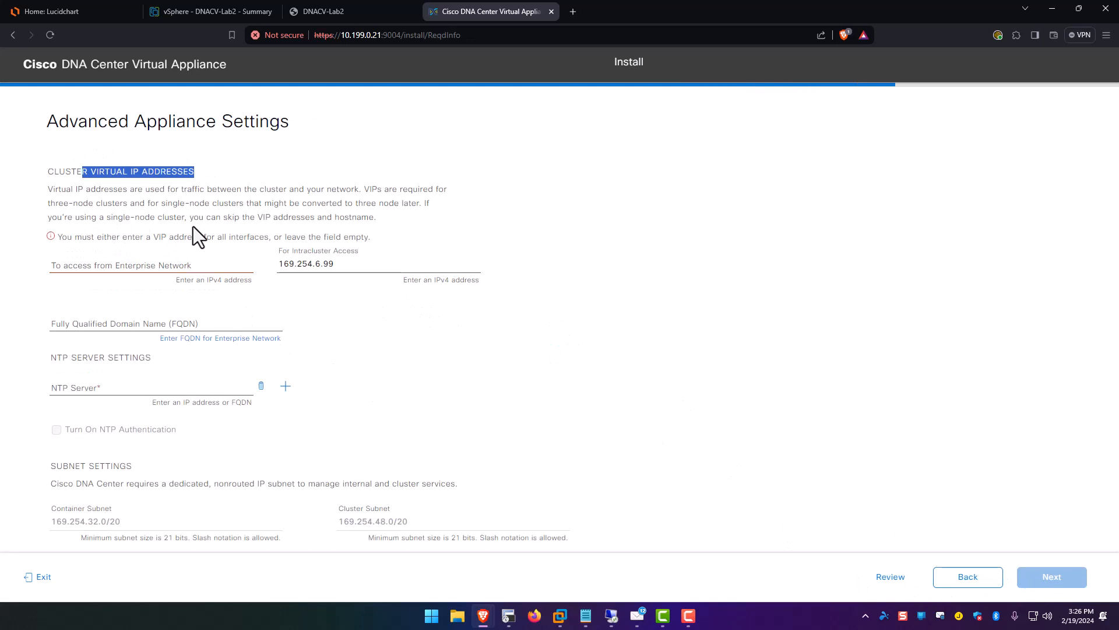
left_click(155, 262)
type("10.199")
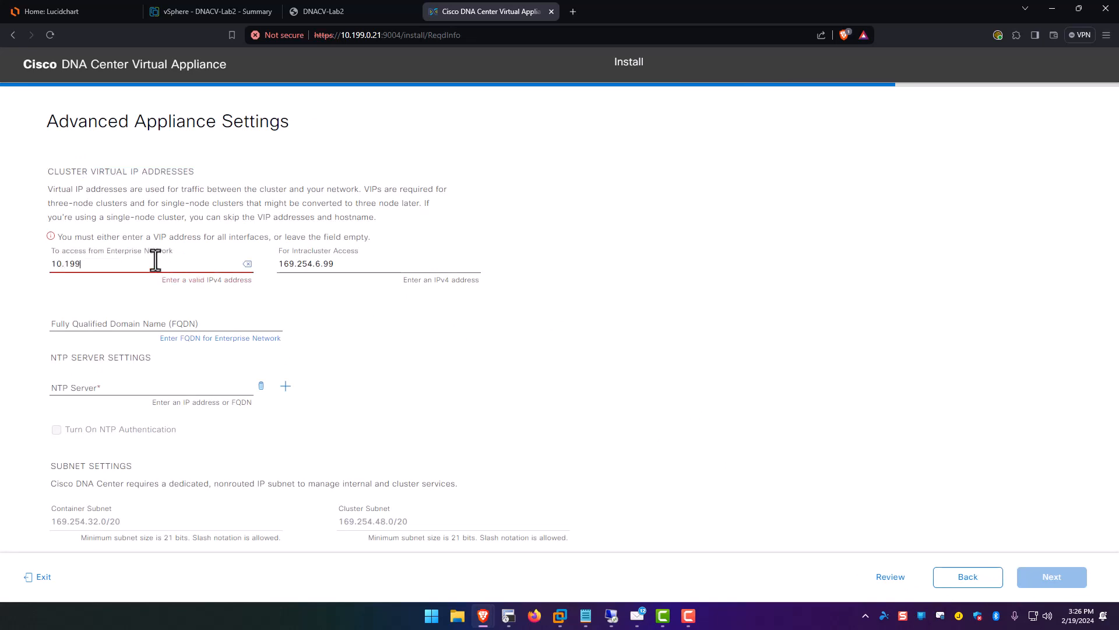
type(".0.20")
double_click(341, 263)
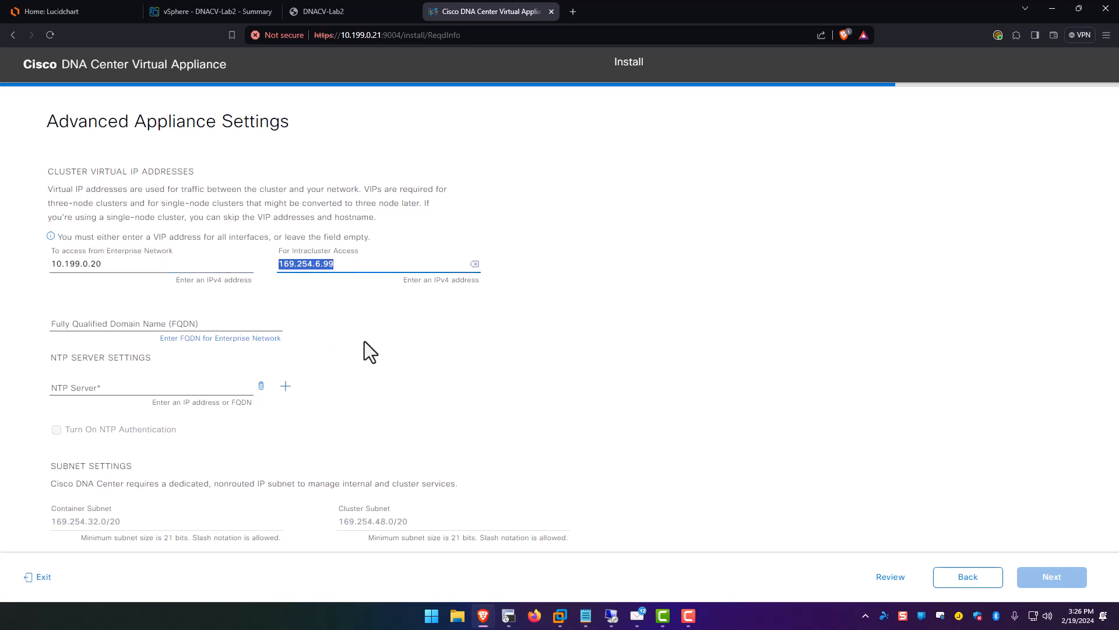
left_click(82, 324)
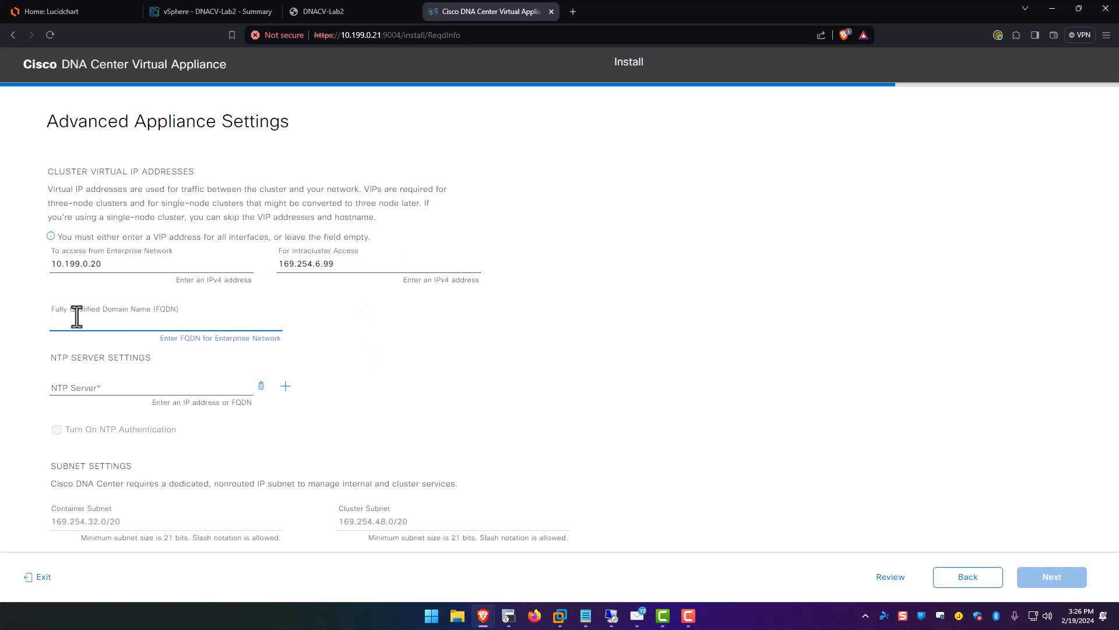
type("lab2.local")
Add NTP servers 0.us.pool.ntp.org and 1.us.pool.ntp.org and save the advanced settings.
left_click(109, 388)
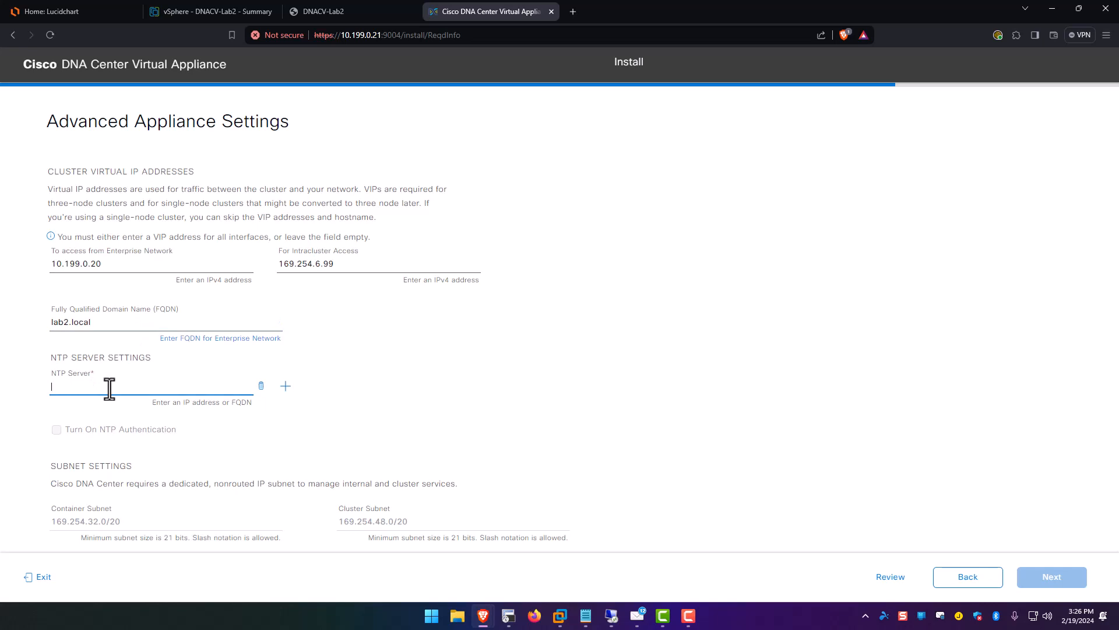
type("0.us.pool.ntp.or")
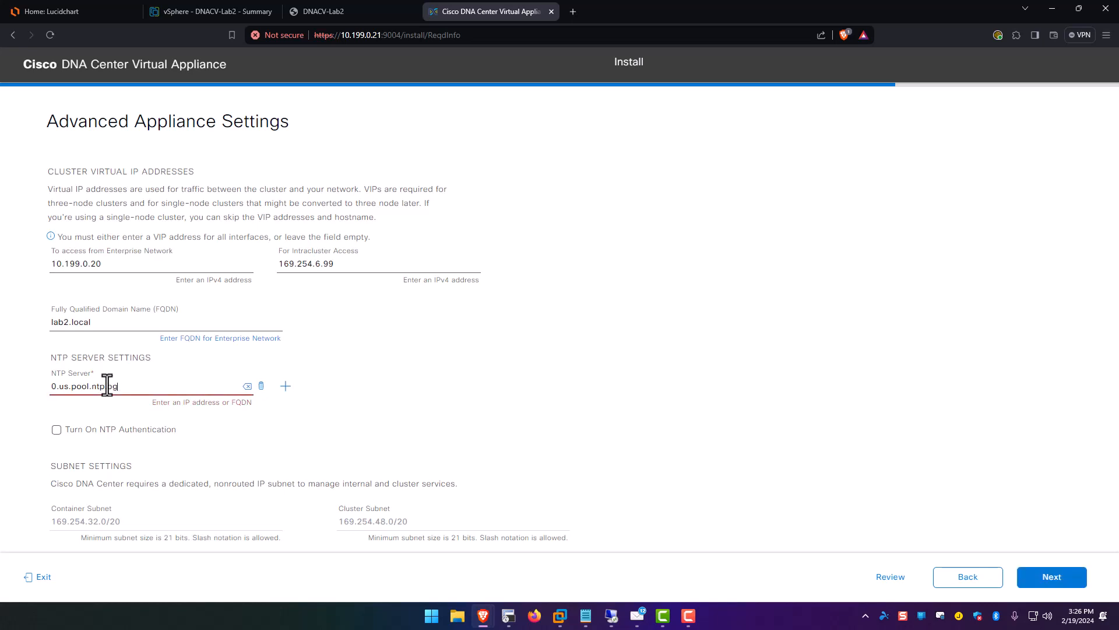
type("g")
left_click(285, 386)
type("1")
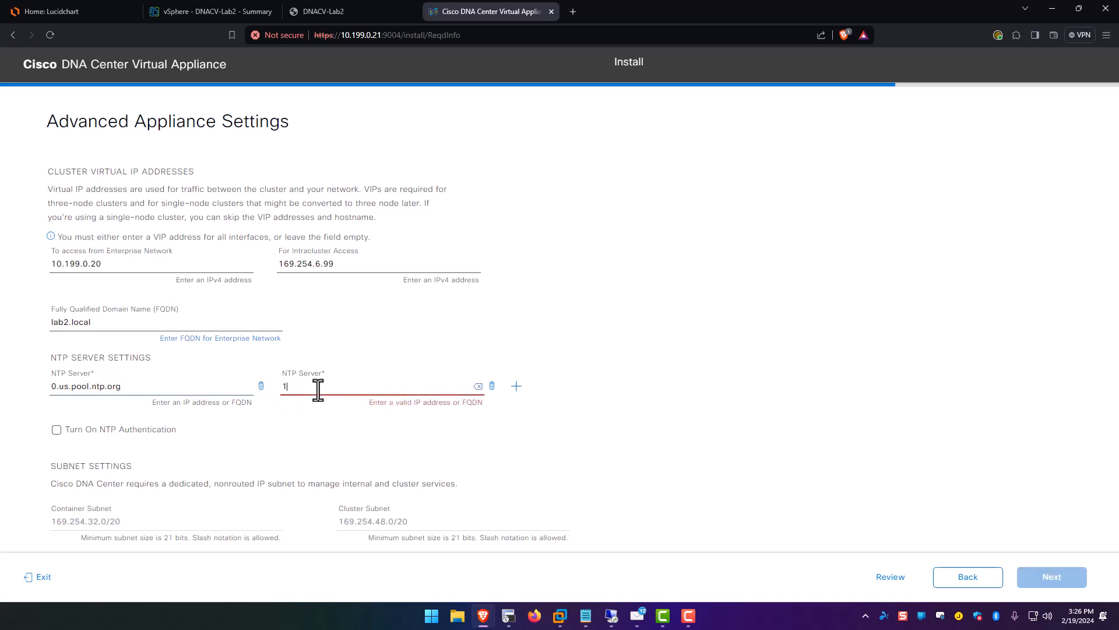
type(".us.pool")
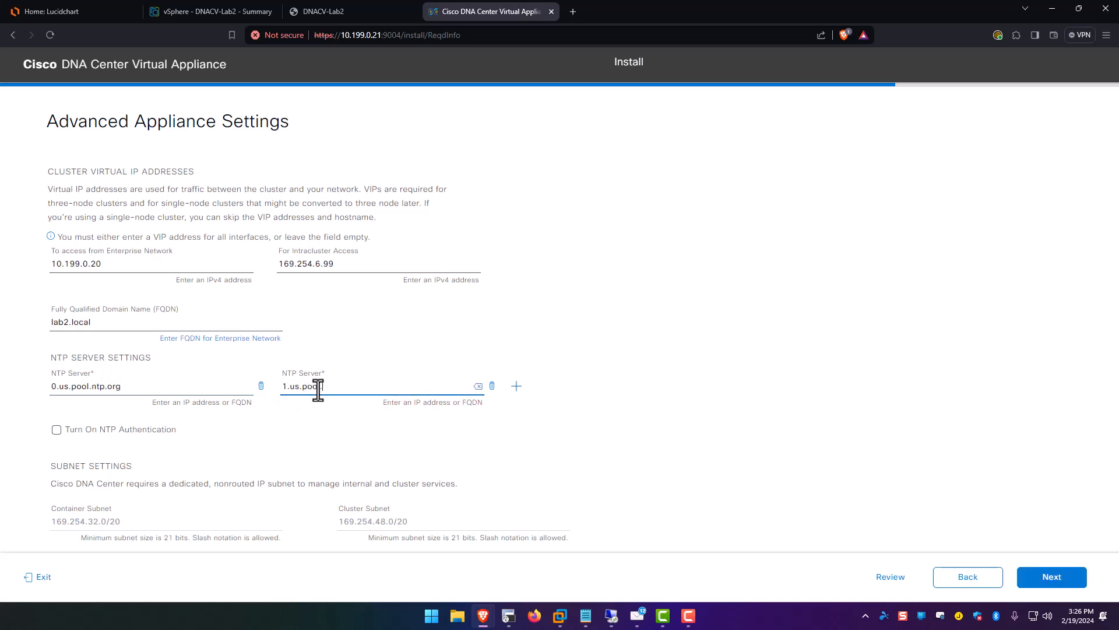
type(".ntp.org")
left_click(1077, 586)
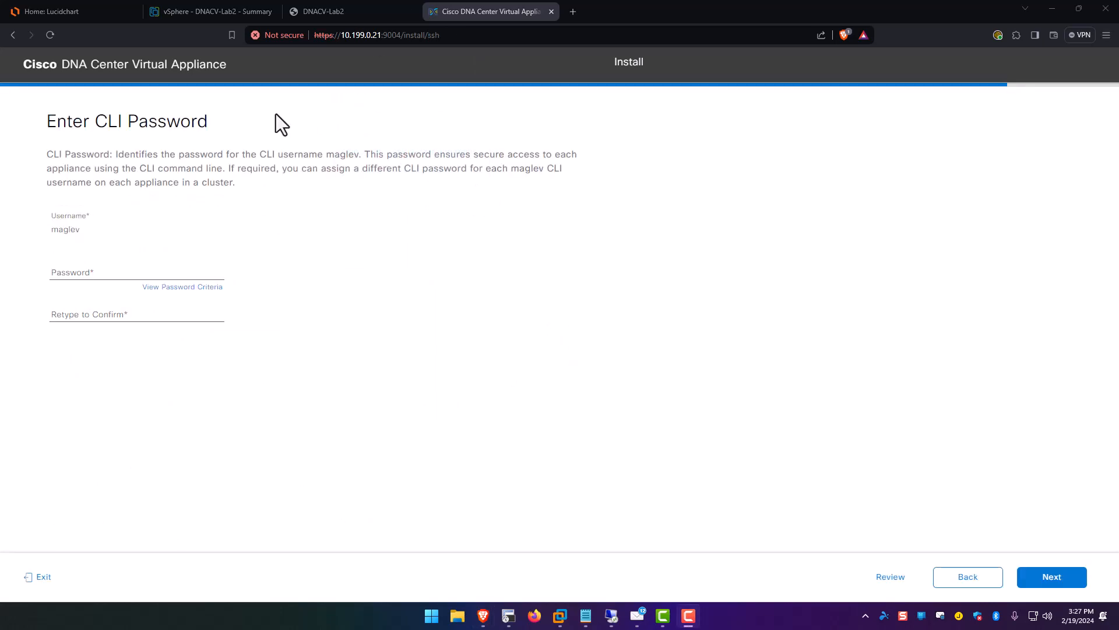
Enter and confirm the maglev user's CLI password, dismissing the password generator popup.
left_click(129, 272)
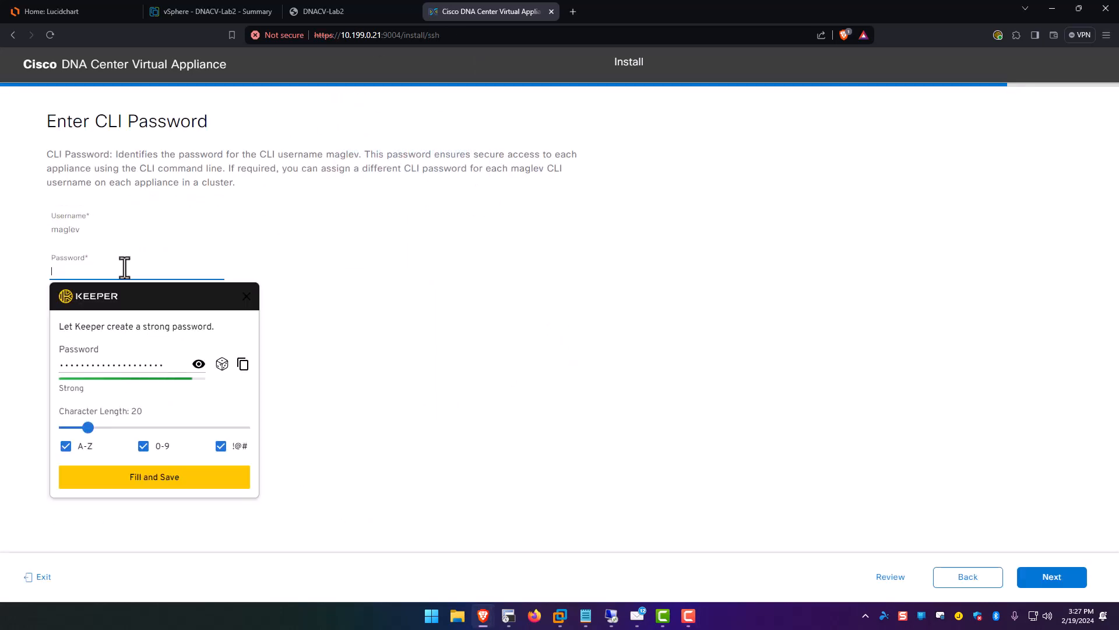
left_click(223, 143)
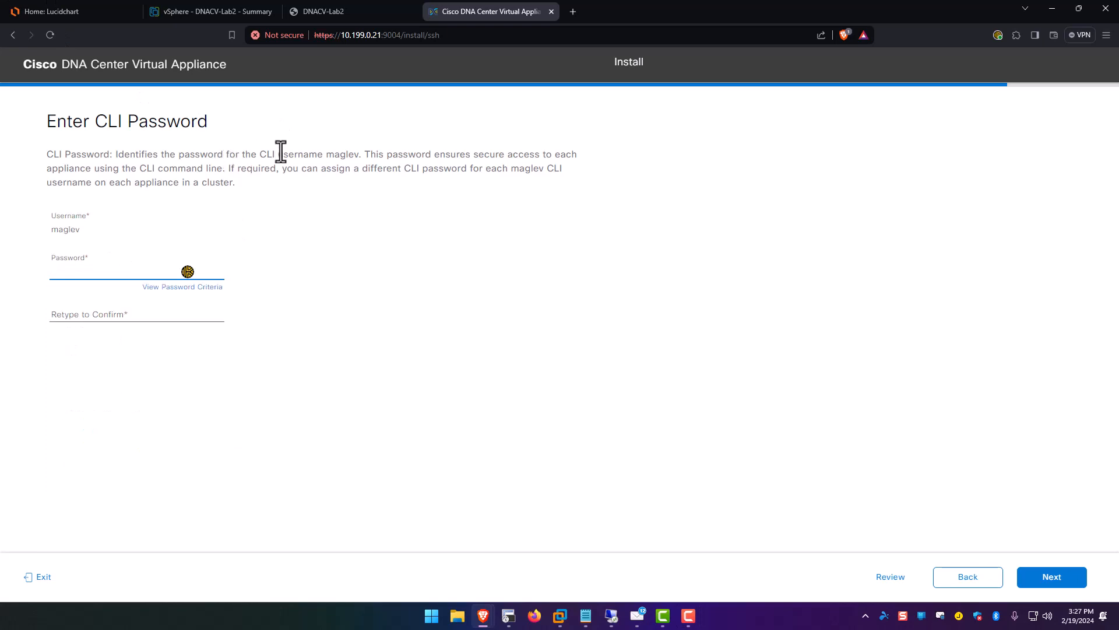
left_click_drag(288, 154, 359, 154)
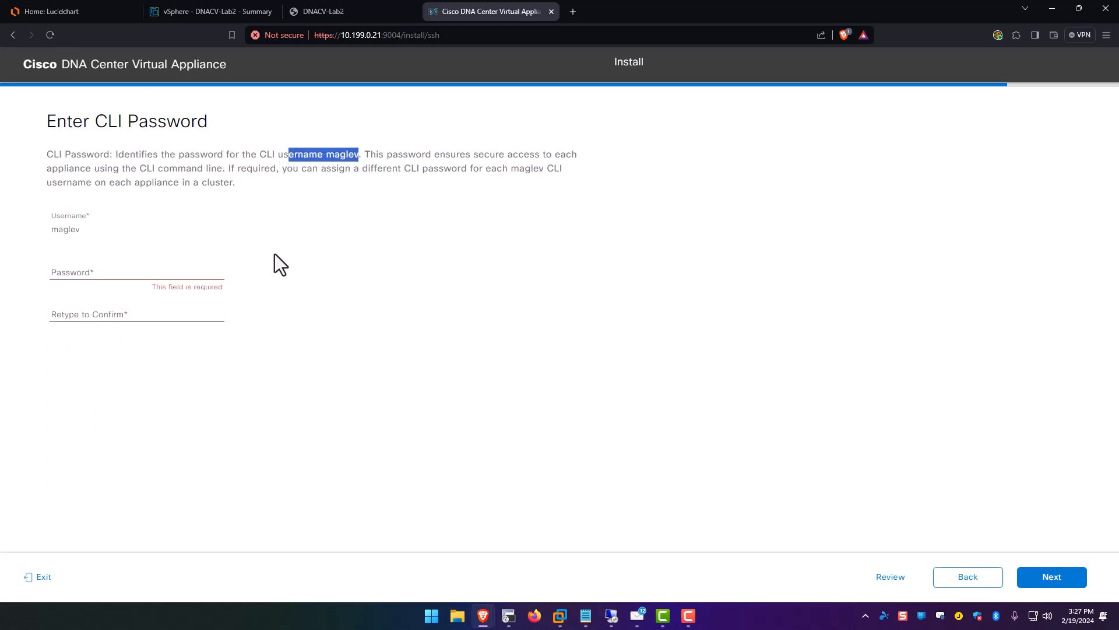
left_click(131, 272)
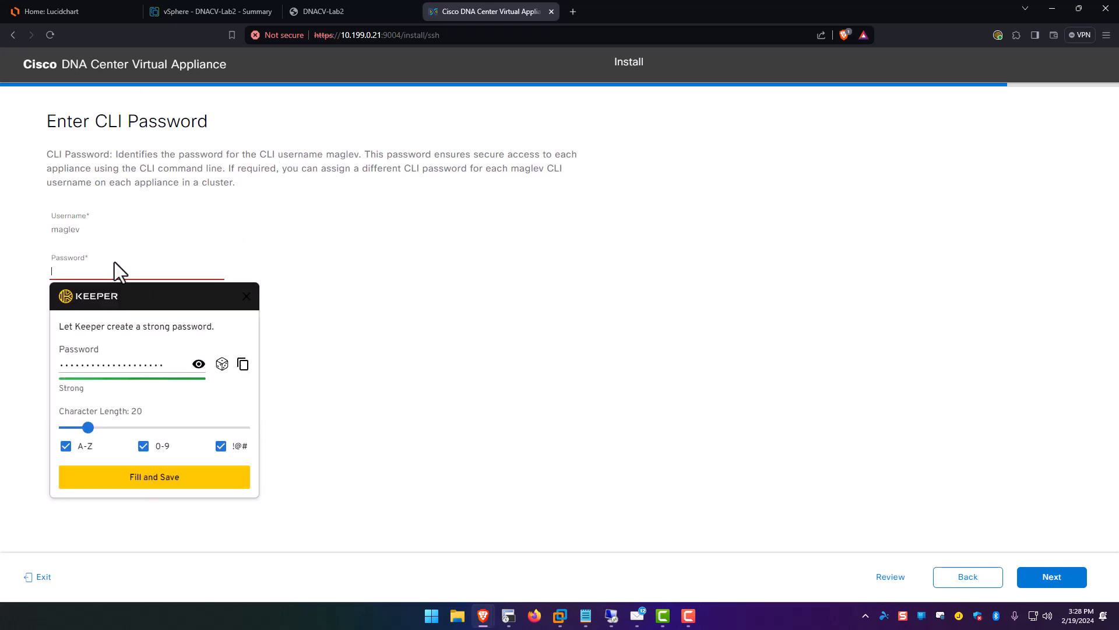
type("••••••••")
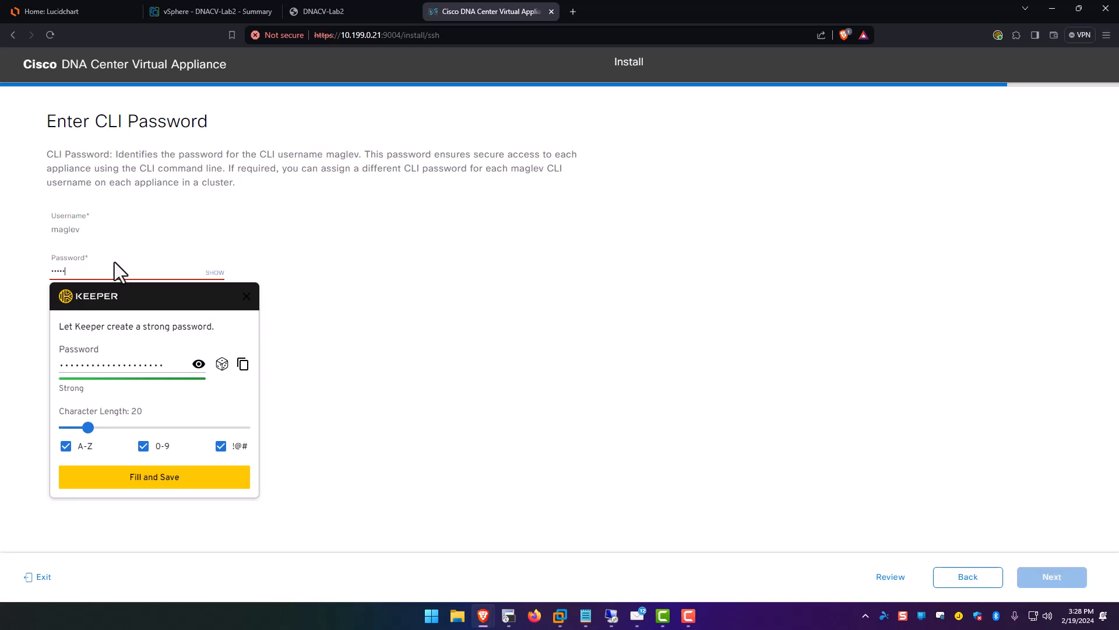
type("•")
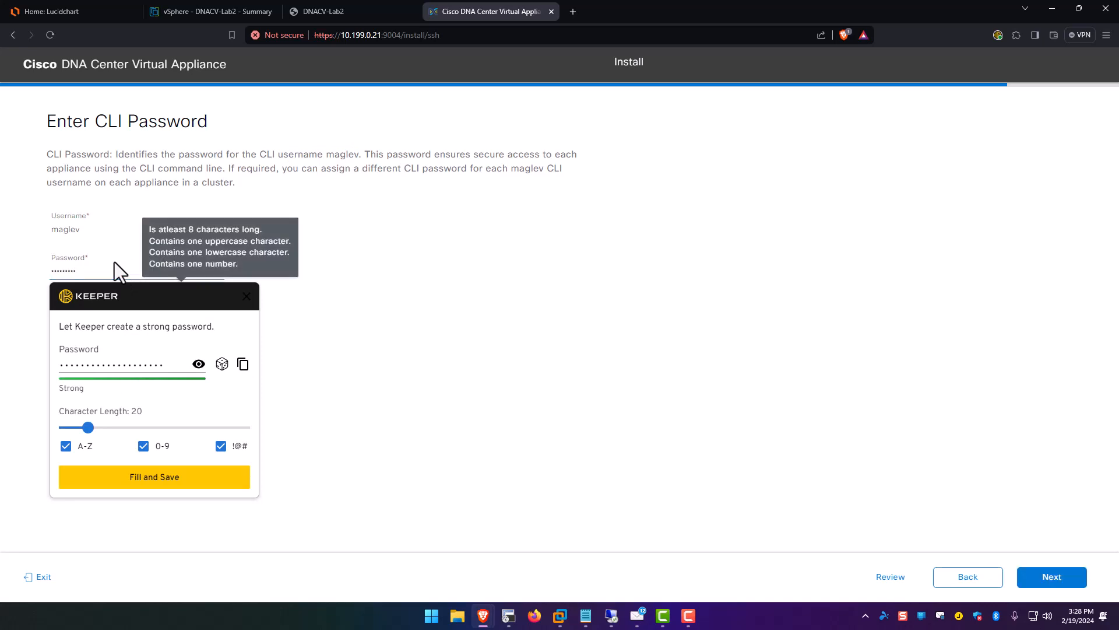
left_click(245, 296)
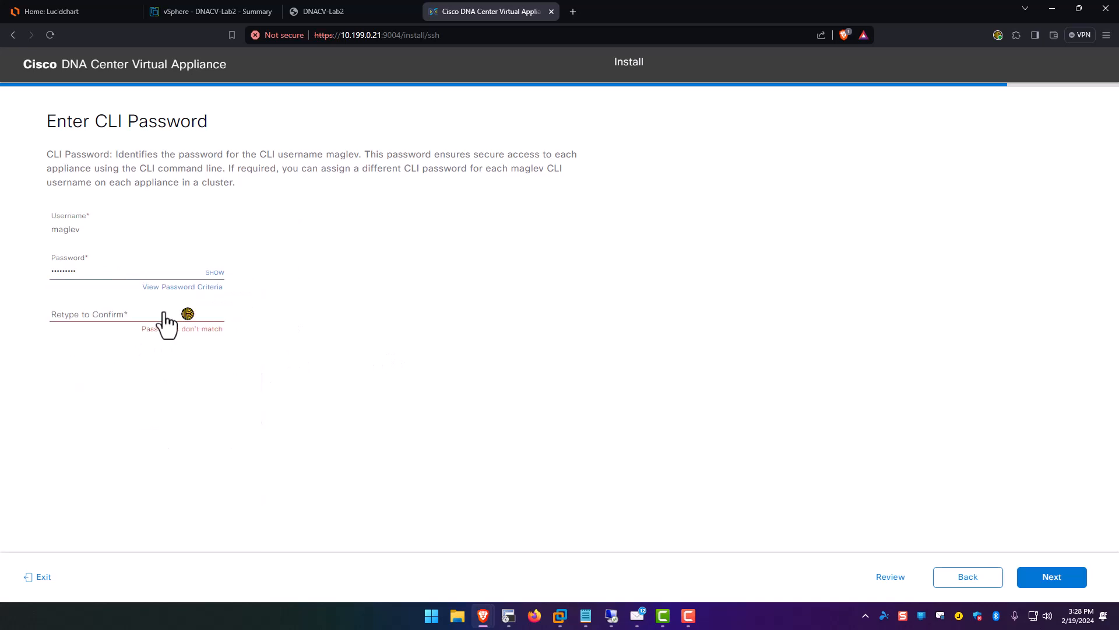
left_click(105, 314)
type("•••••••••")
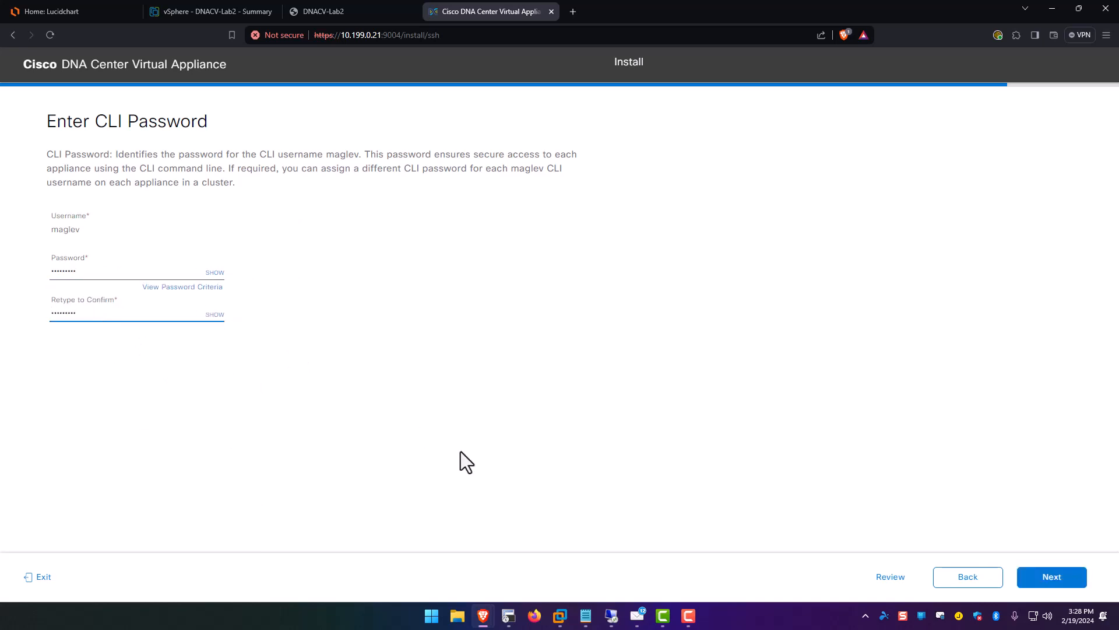
left_click(1065, 580)
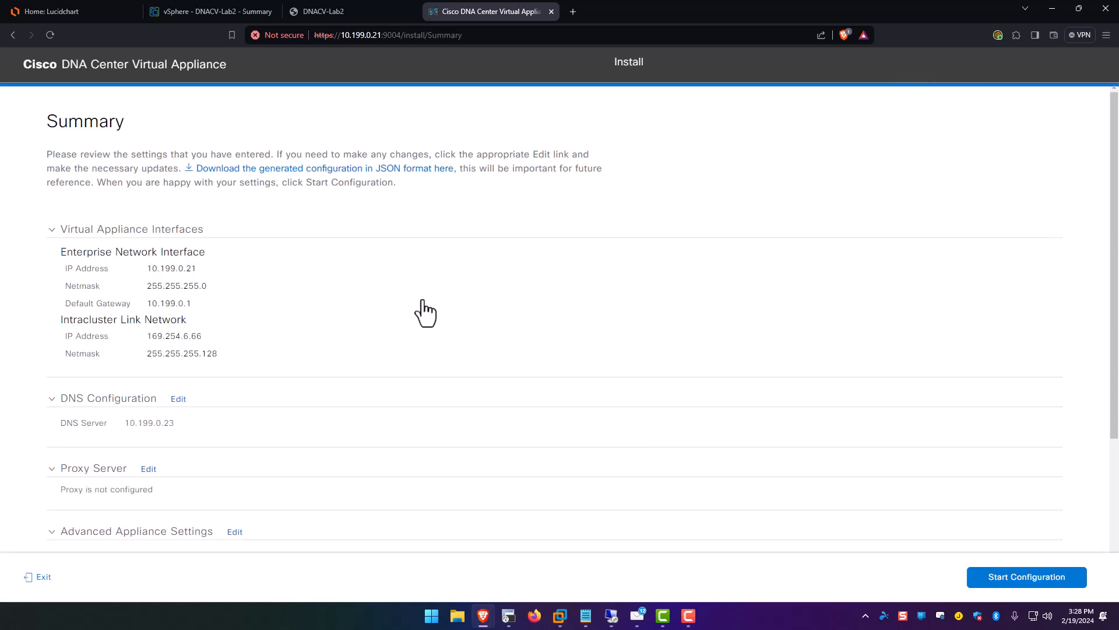
Review the Summary settings and run Start Configuration until the appliance finishes configuring.
scroll(426, 315, "down", 4)
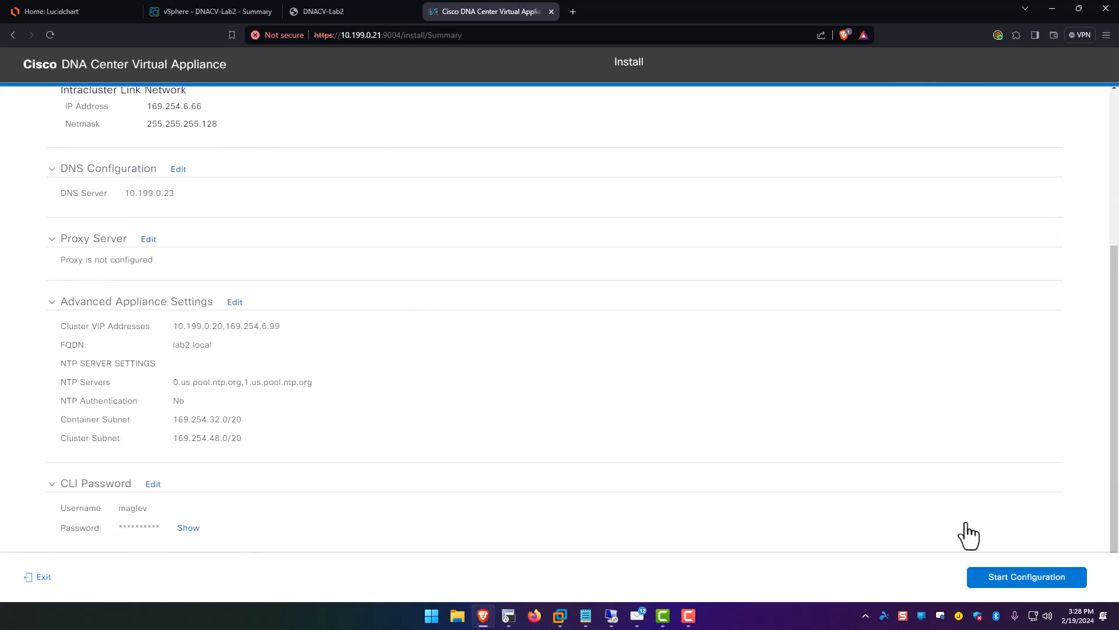
left_click(1002, 580)
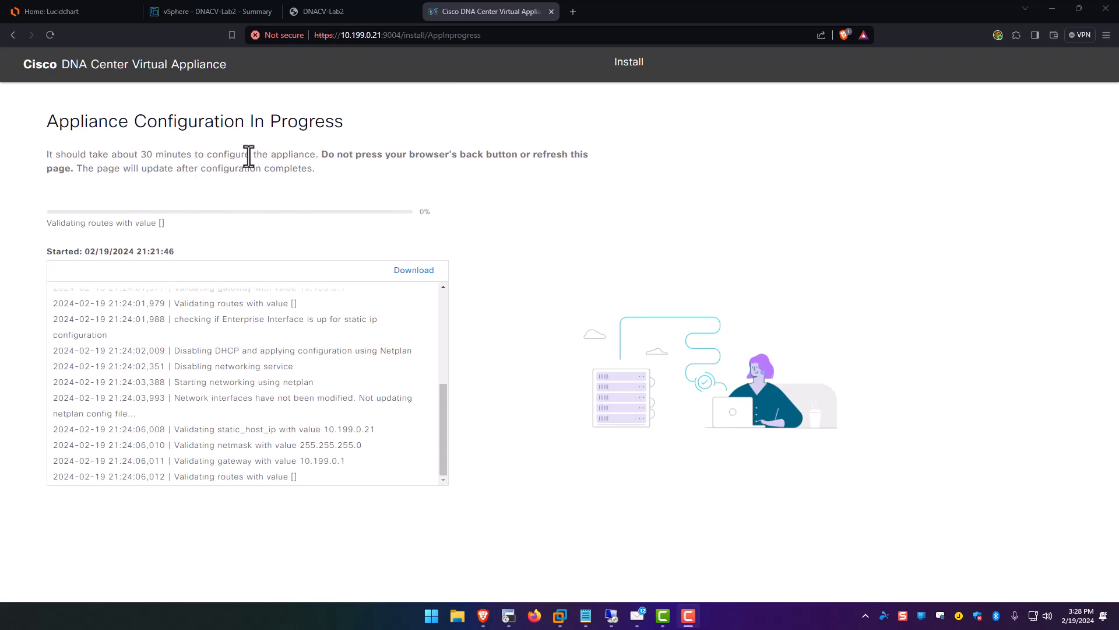
left_click_drag(389, 155, 594, 155)
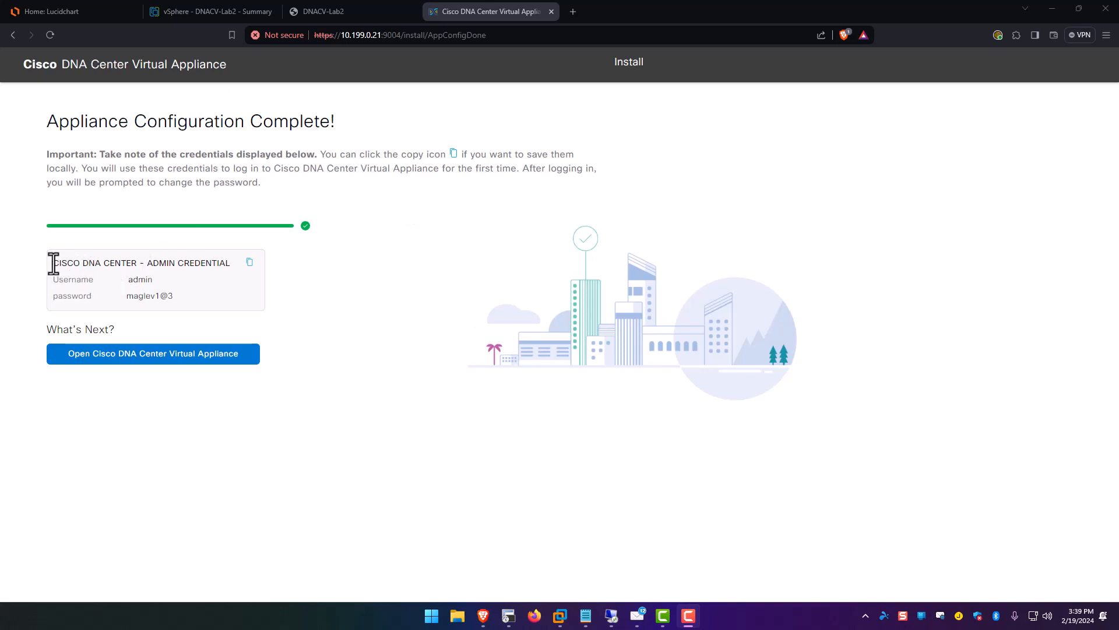
left_click_drag(51, 261, 187, 304)
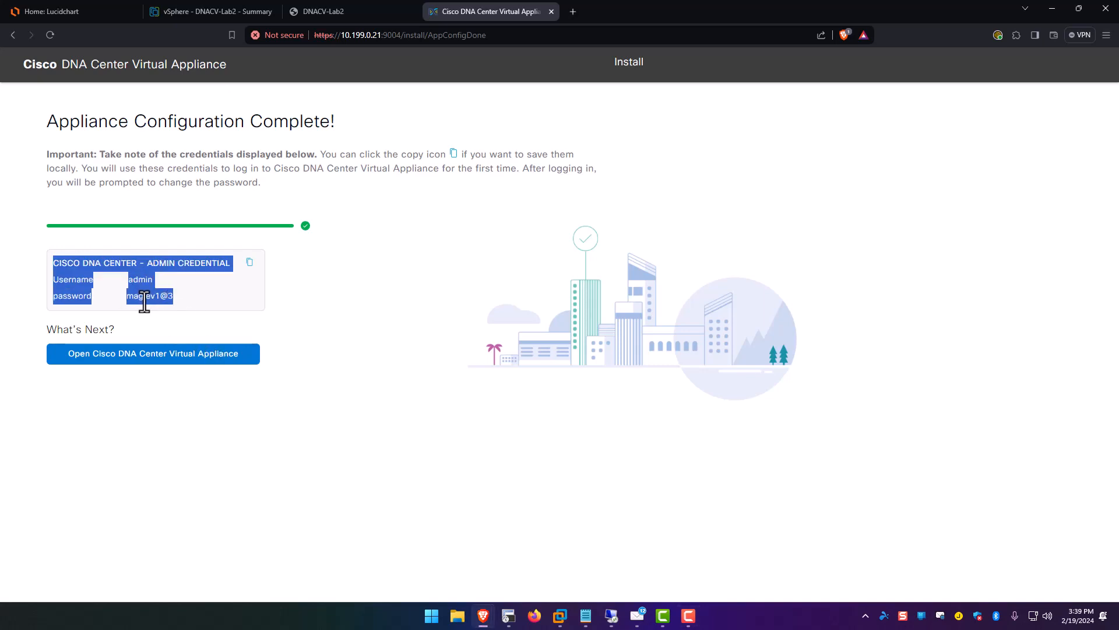
left_click(142, 359)
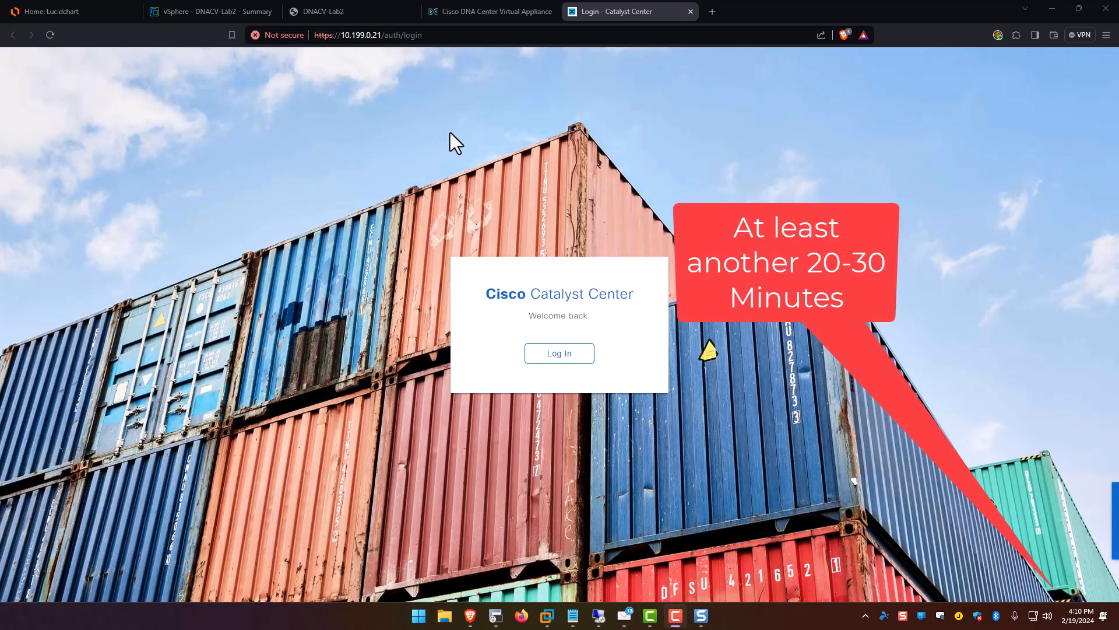
Open the Catalyst Center login form and enter the username admin.
left_click(557, 354)
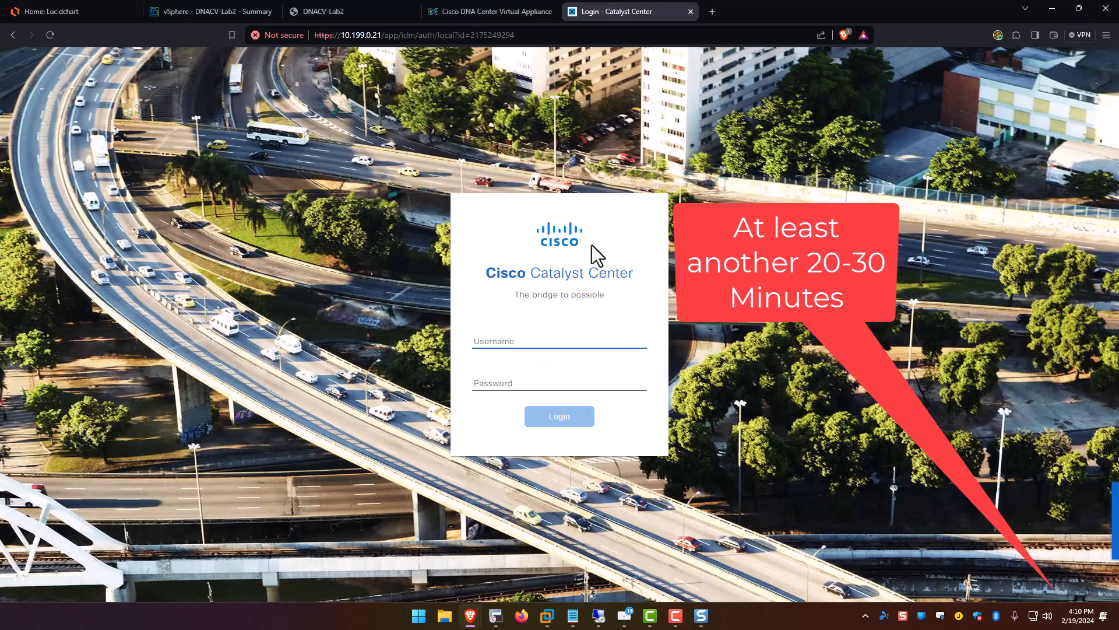
left_click(494, 341)
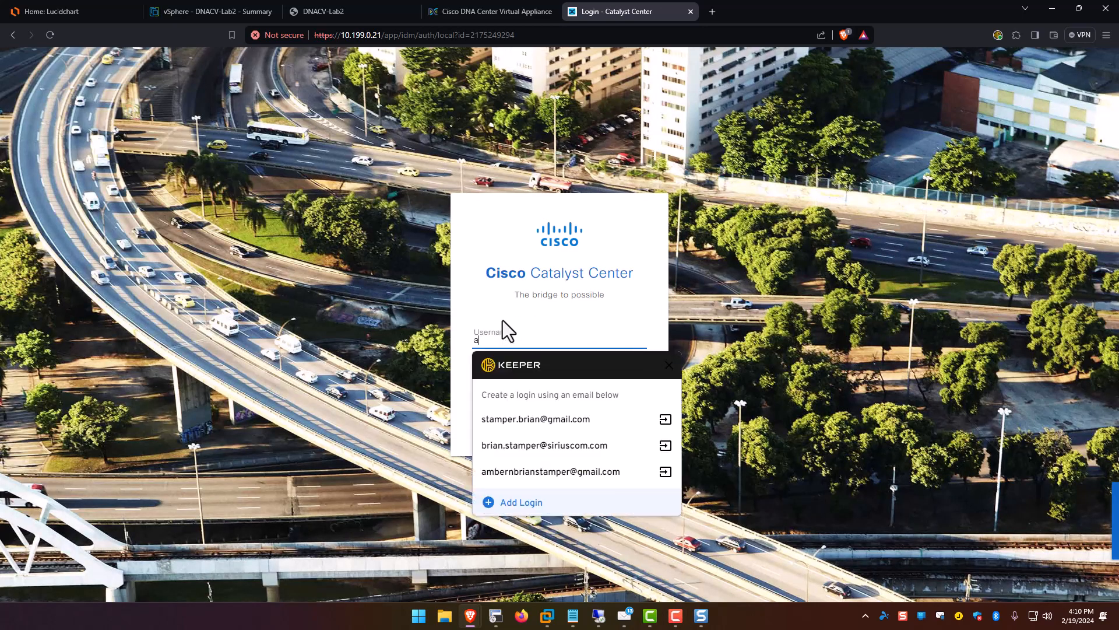
type("admin")
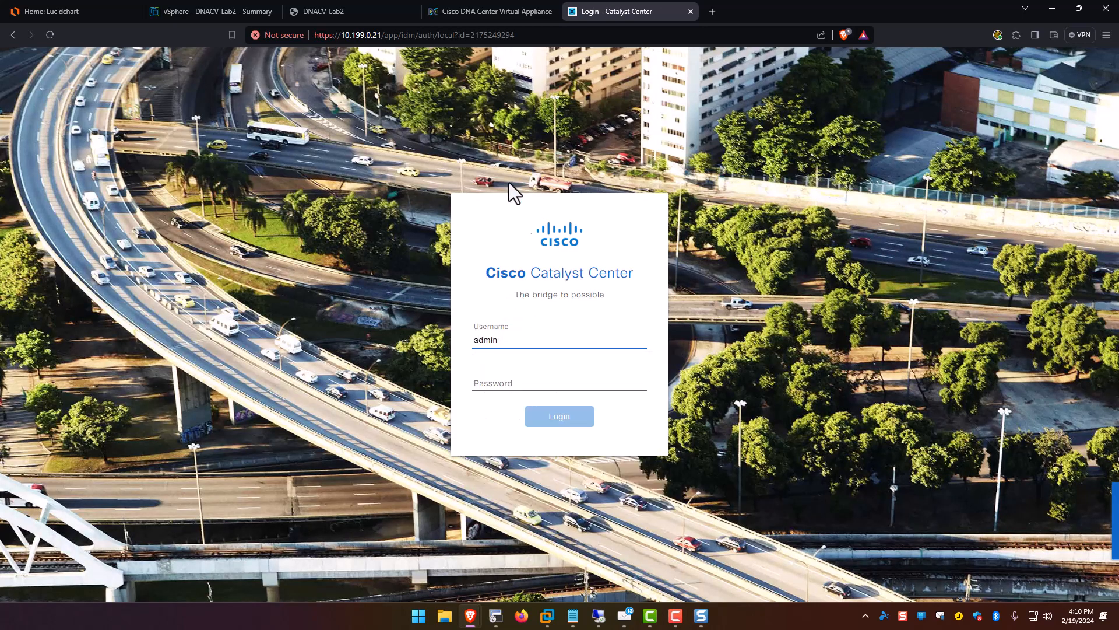
Copy the initial admin password from the install tab, paste it into the login form and sign in.
left_click(496, 12)
triple_click(132, 296)
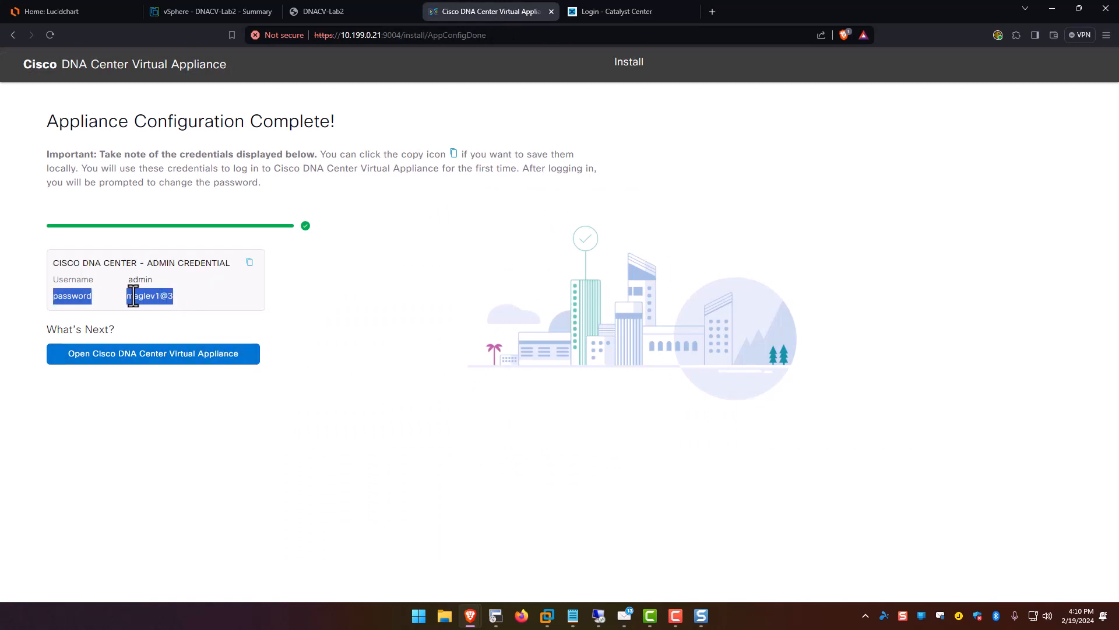
left_click(130, 295)
triple_click(126, 295)
left_click(132, 299)
left_click_drag(174, 298, 130, 299)
left_click(606, 12)
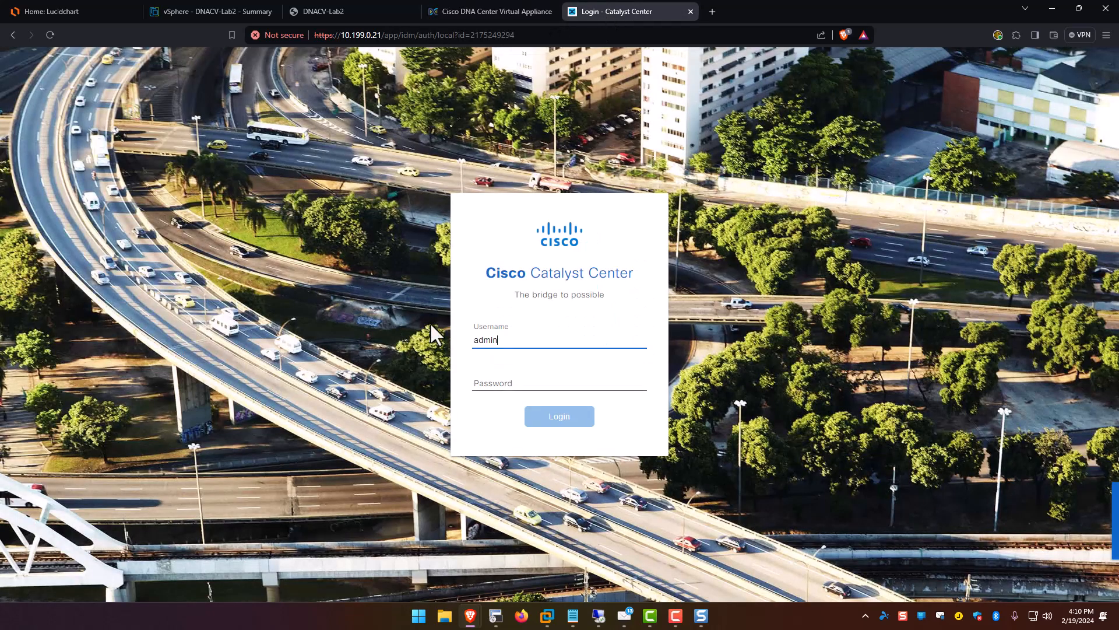
left_click(481, 380)
key("ctrl+v")
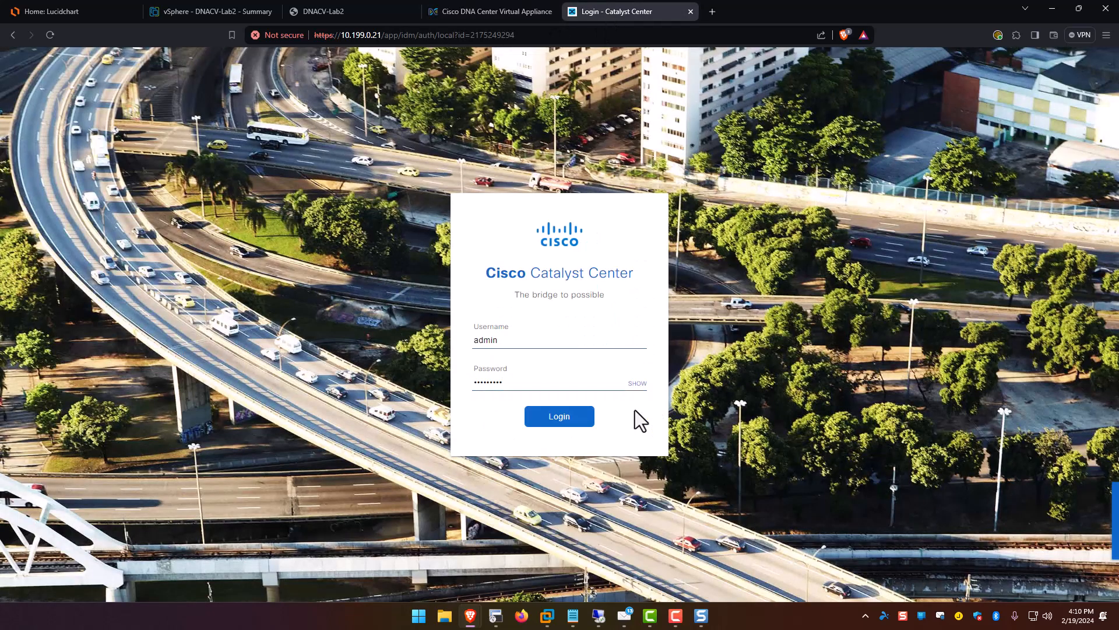
key("Return")
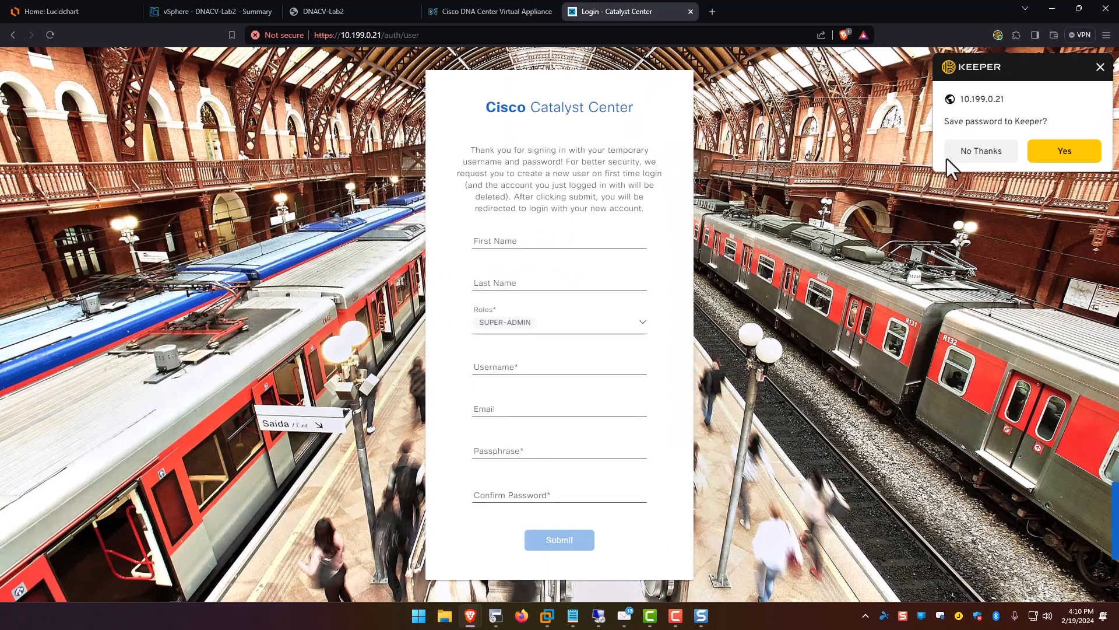
Decline saving the password and fill First Name, Last Name and Username with 'dnac'.
left_click(967, 153)
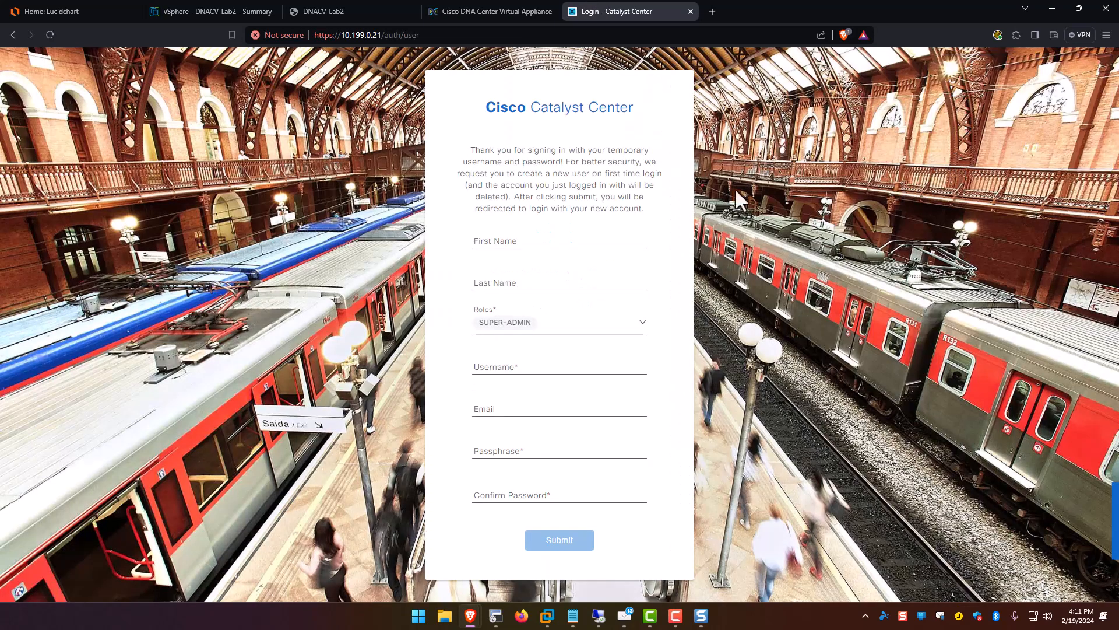
left_click(519, 240)
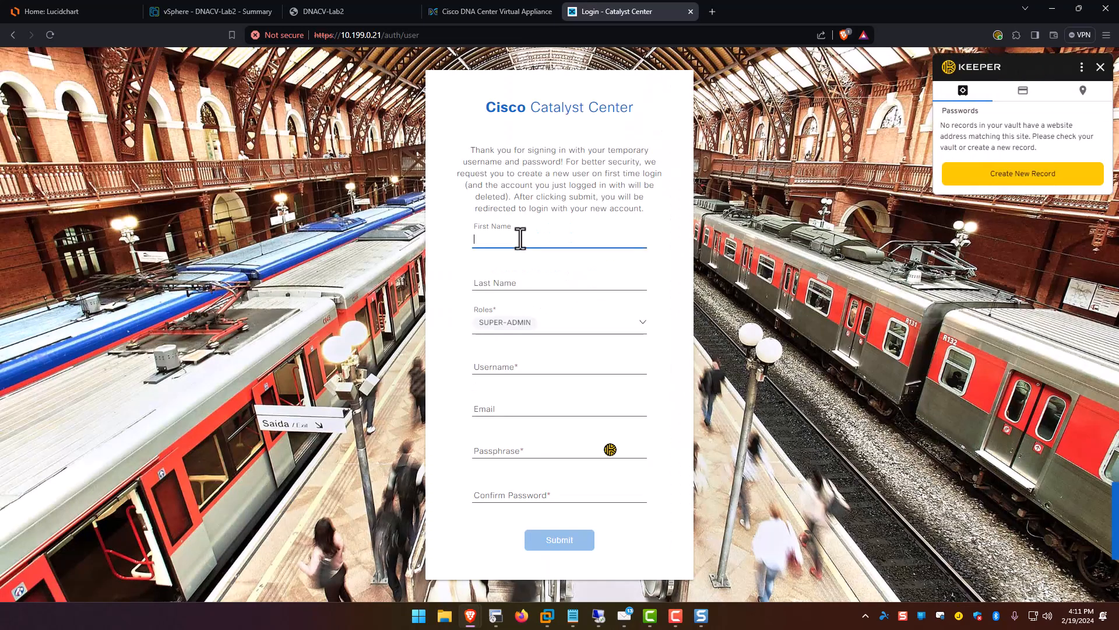
type("dnac")
key("Tab")
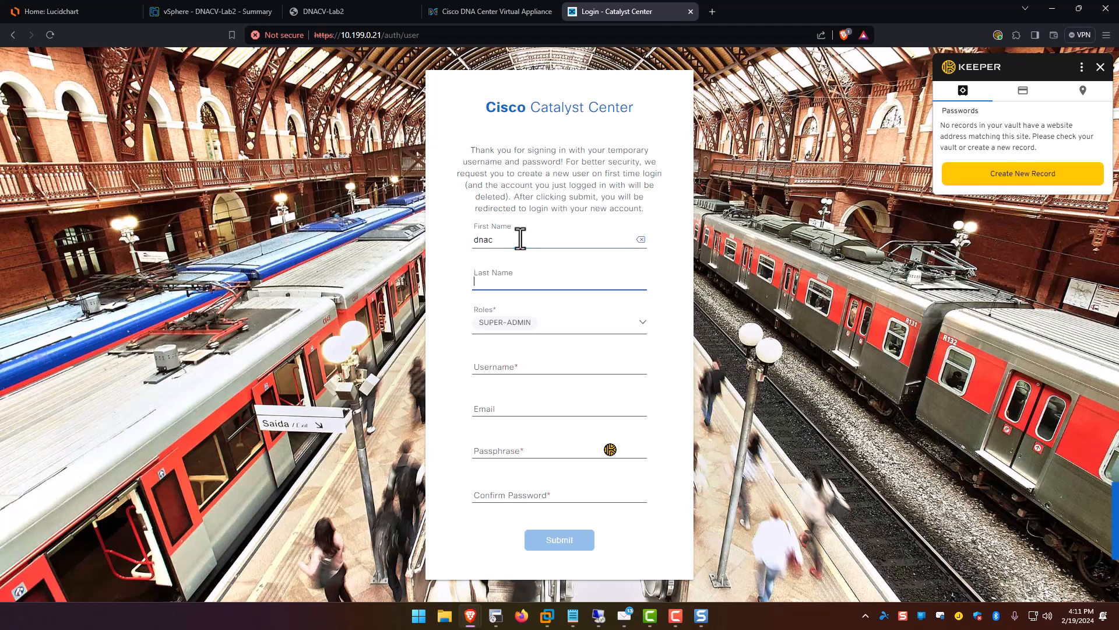
type("dnac")
key("Tab")
key("Tab")
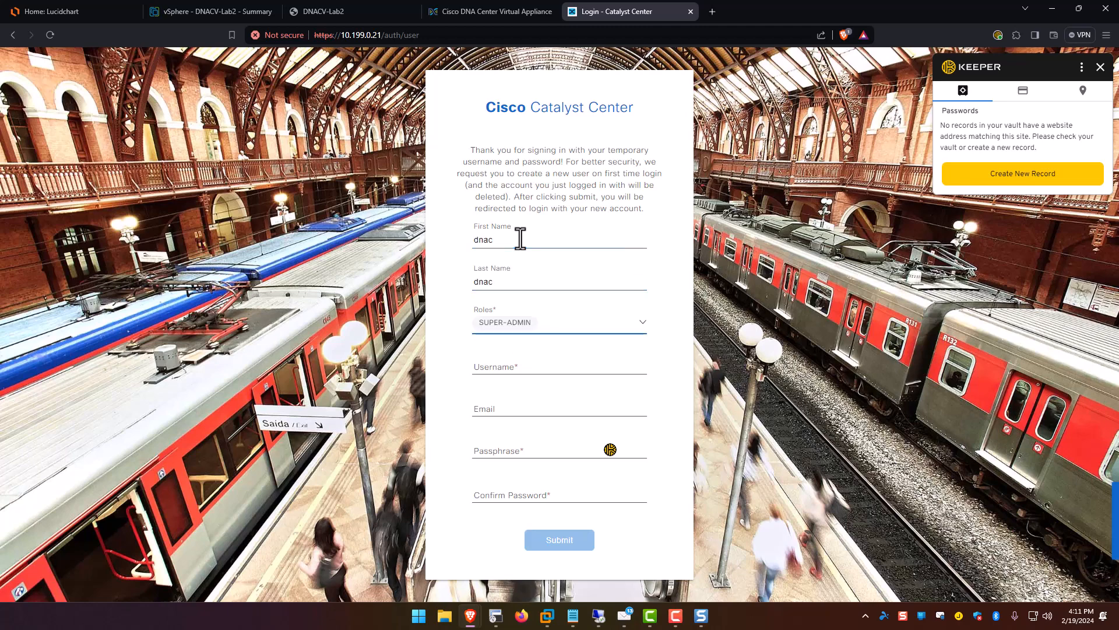
type("dnac")
key("Tab")
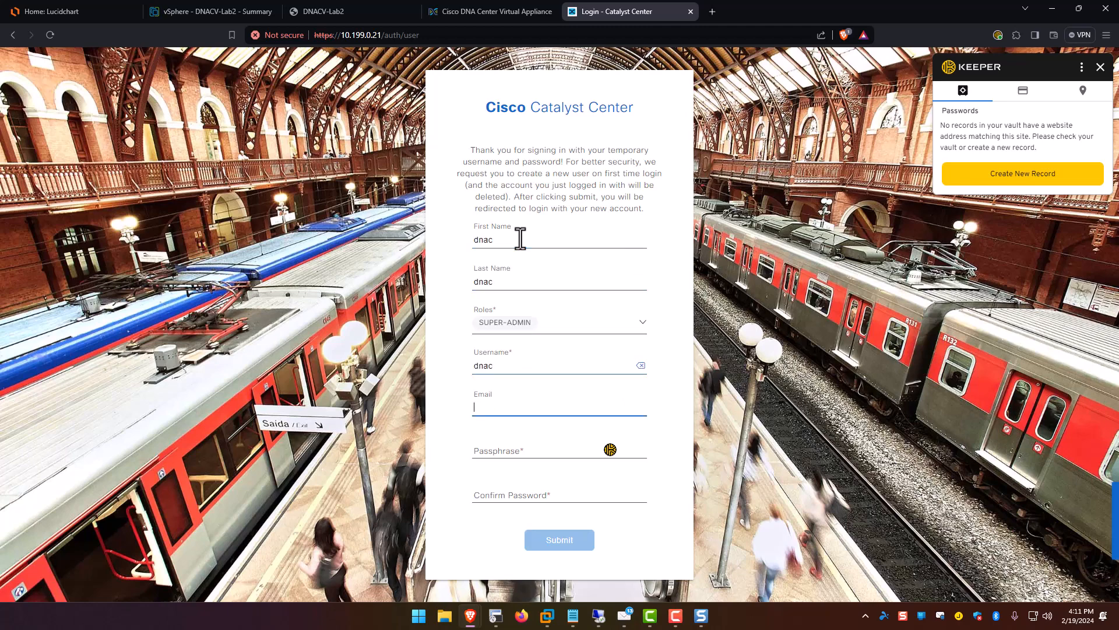
Enter the new passphrase and its matching confirmation, then submit the account.
key("Tab")
type("•••••••")
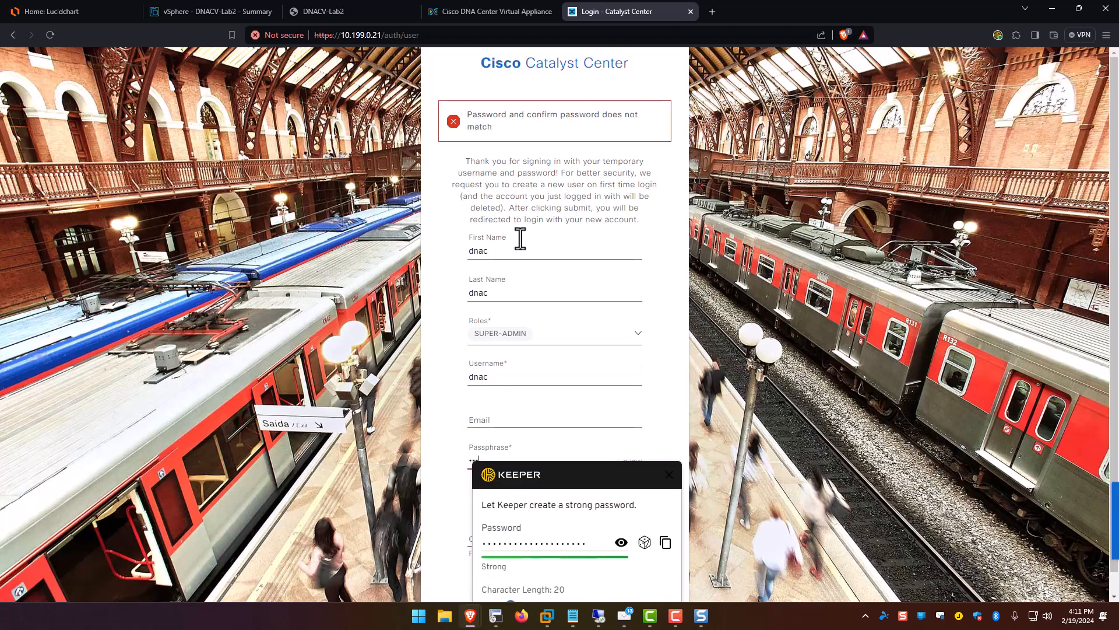
type("••")
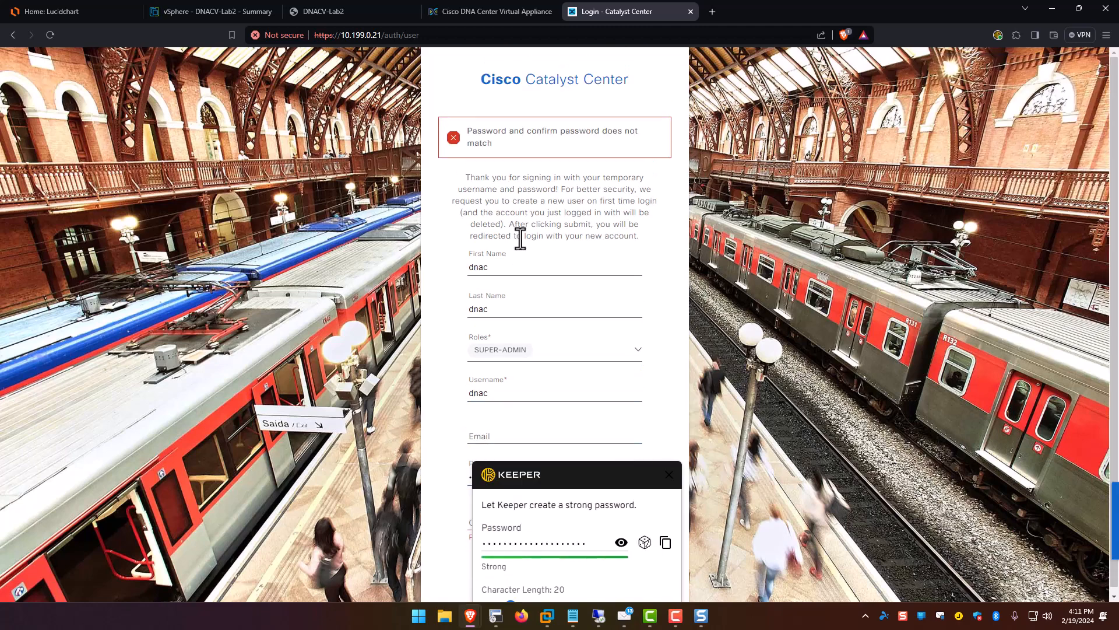
left_click(670, 475)
left_click(522, 517)
type("•")
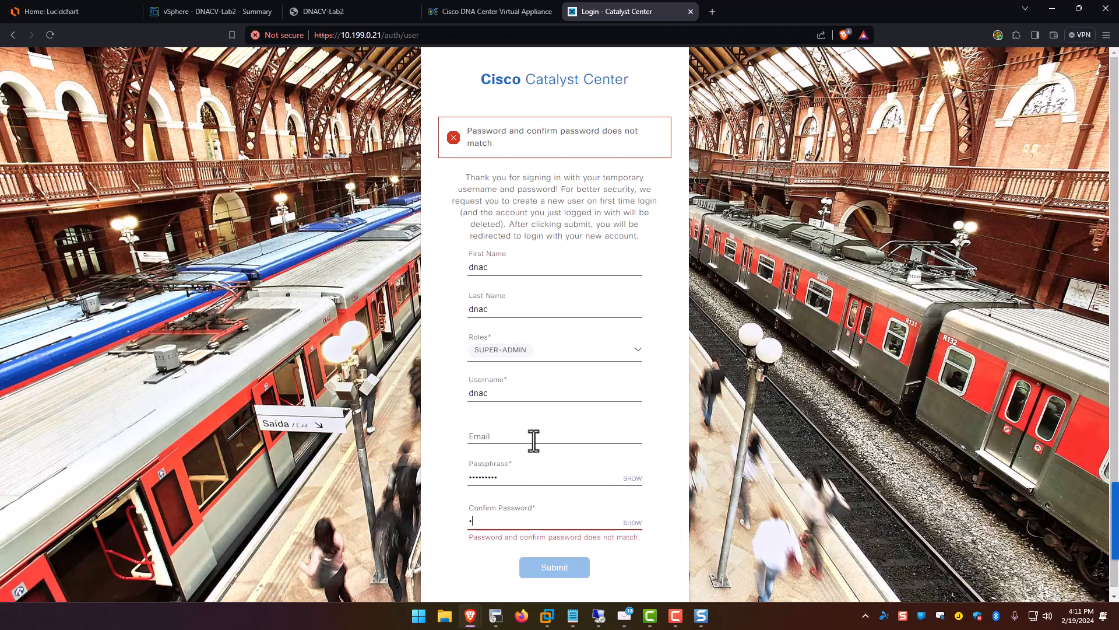
type("••••••••")
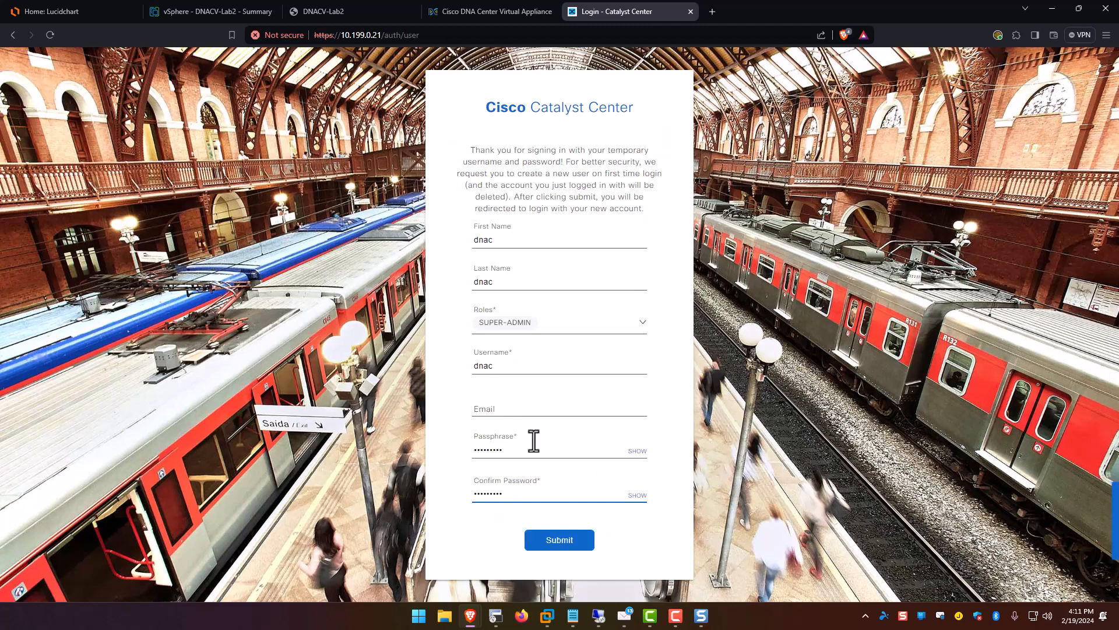
left_click(533, 540)
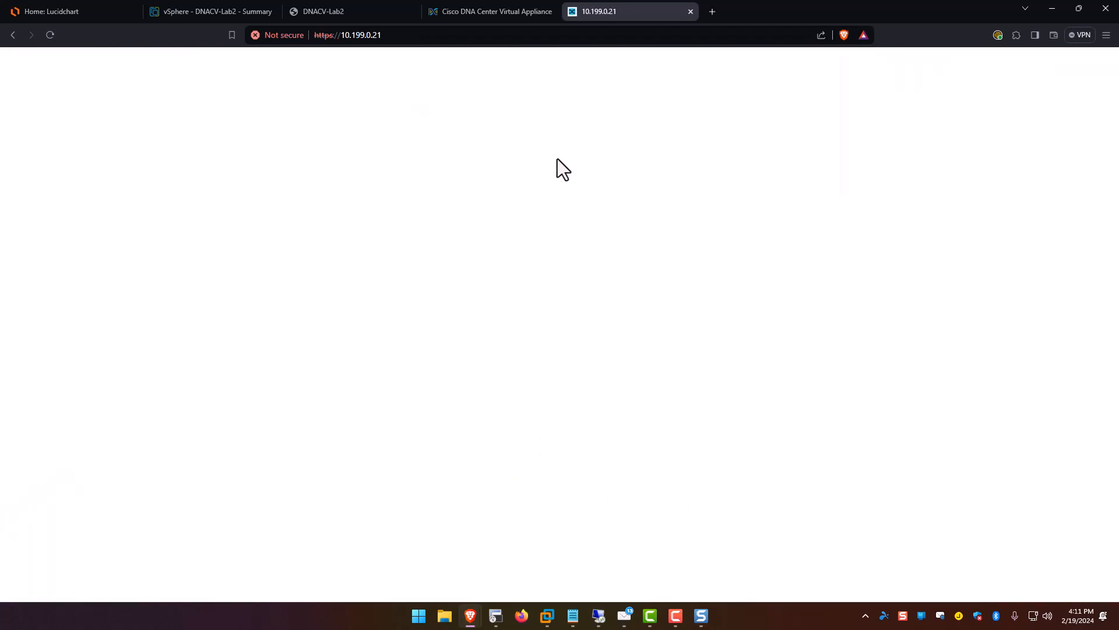
Log in as dnac with the new passphrase and decline saving the password.
left_click(560, 353)
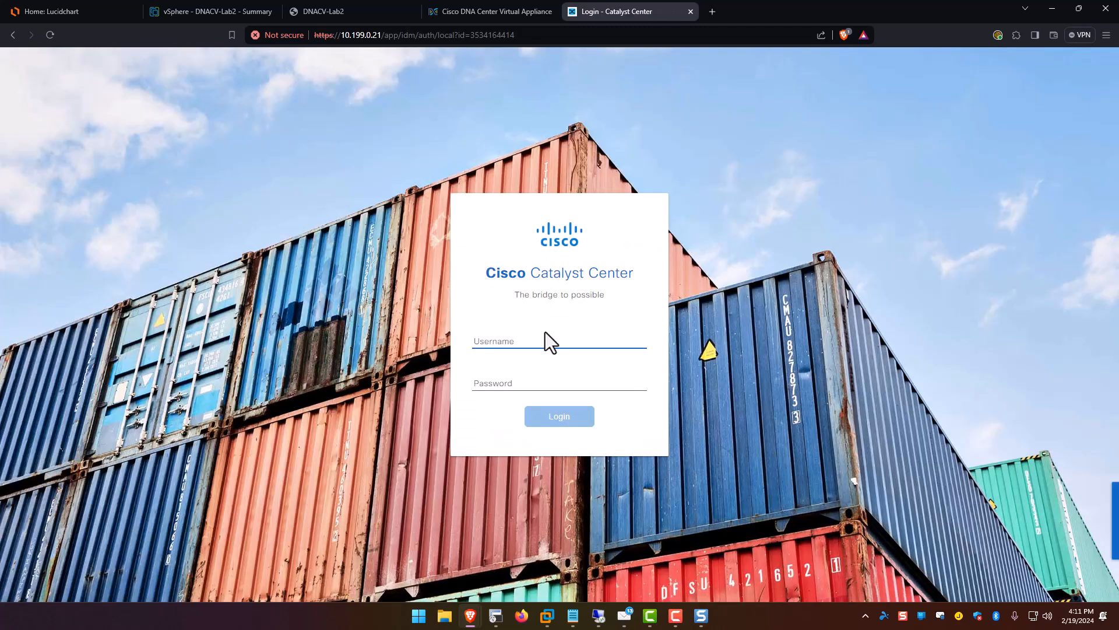
type("dnac")
key("Tab")
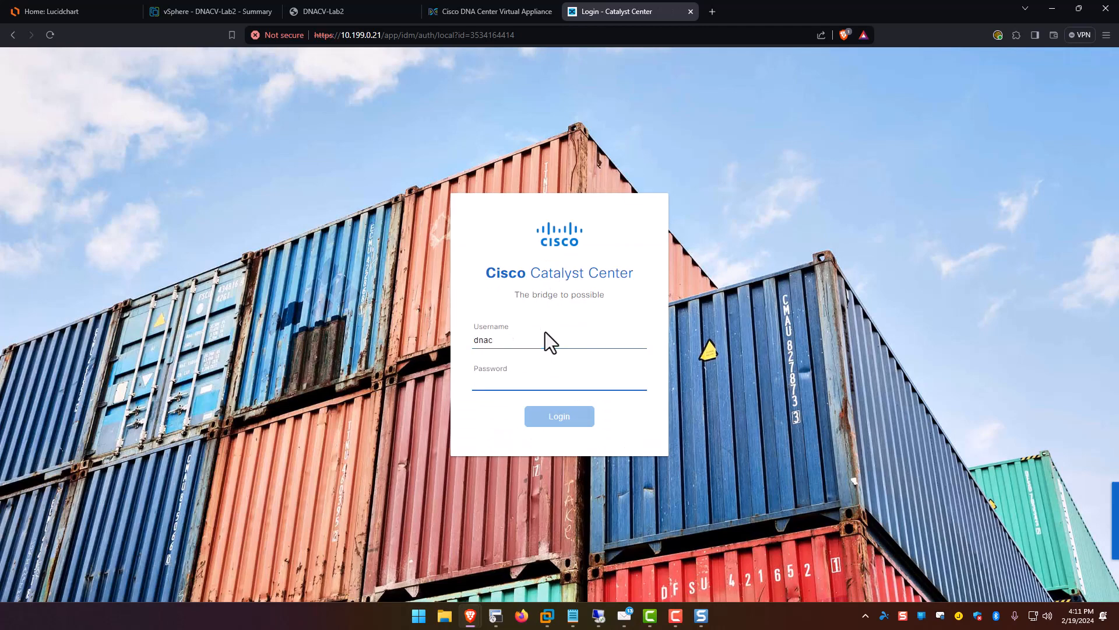
type("•••••••")
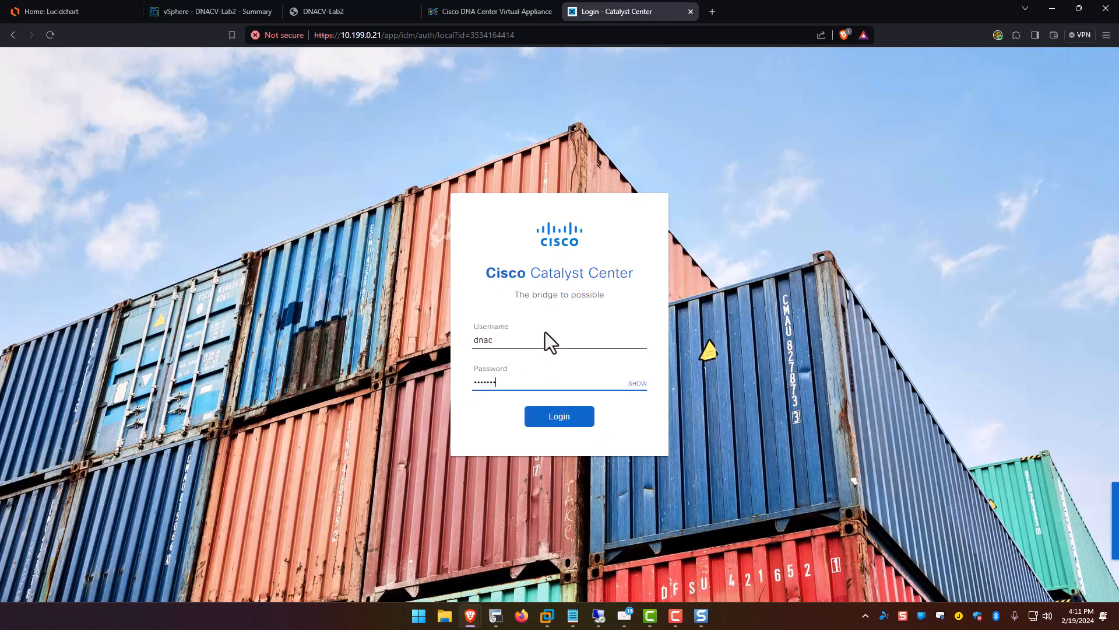
type("••")
key("Return")
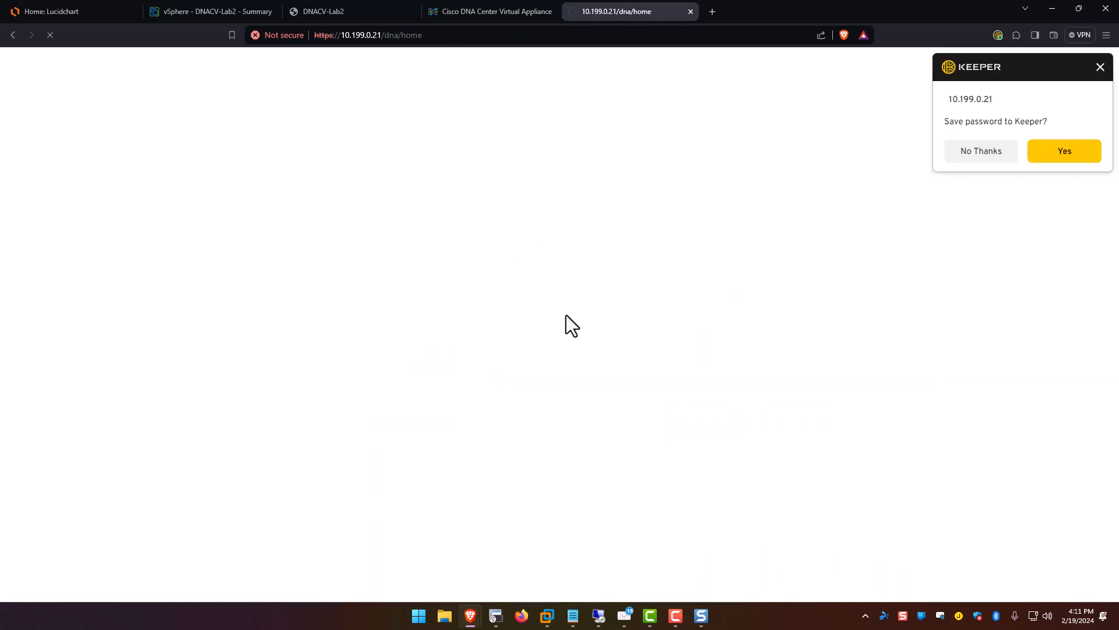
left_click(974, 159)
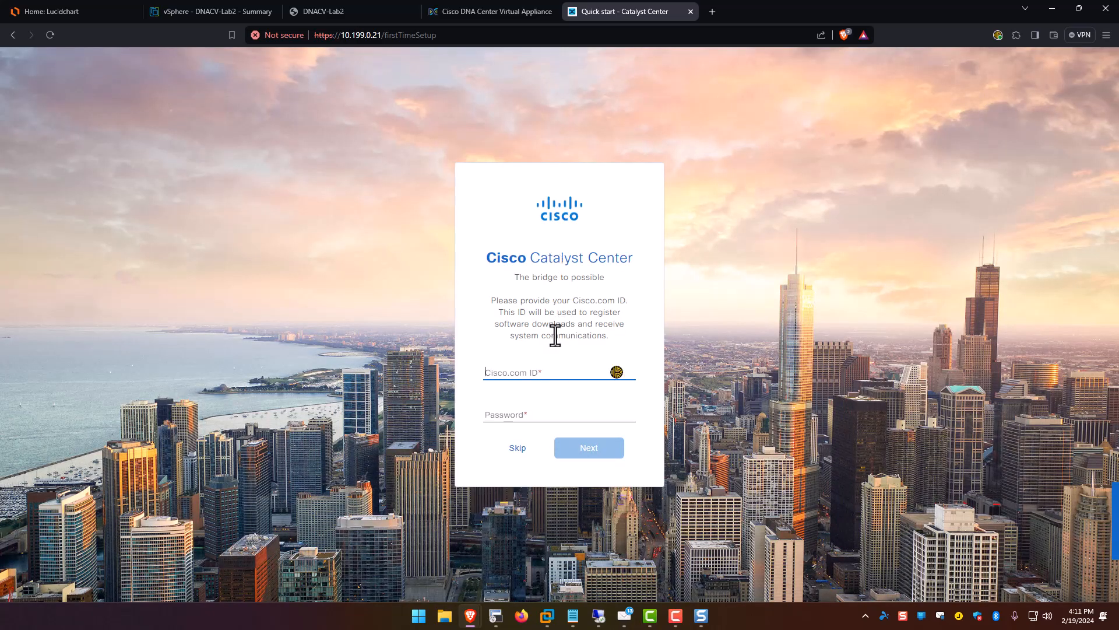
Skip the Cisco.com ID, accept the terms, exit Quick Start, and check software update status.
left_click(517, 460)
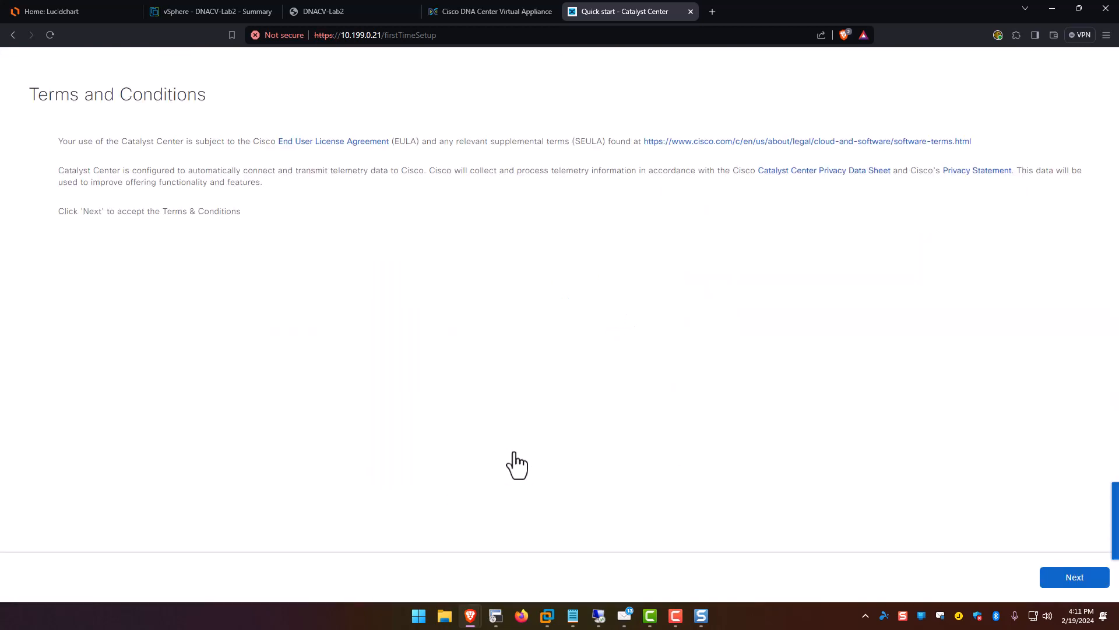
left_click(1072, 580)
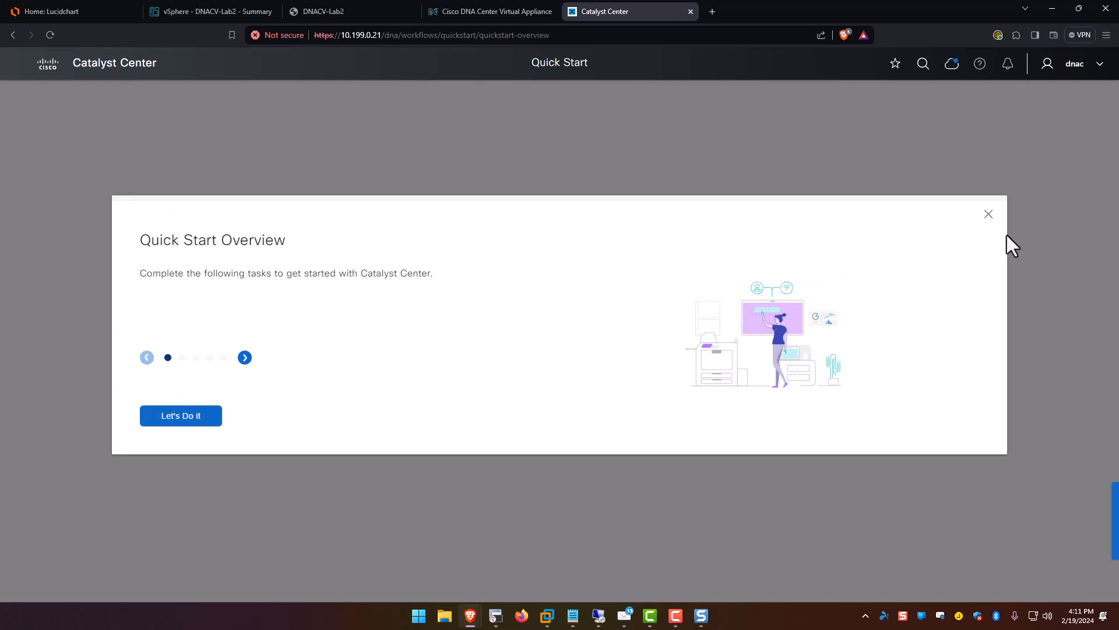
left_click(987, 217)
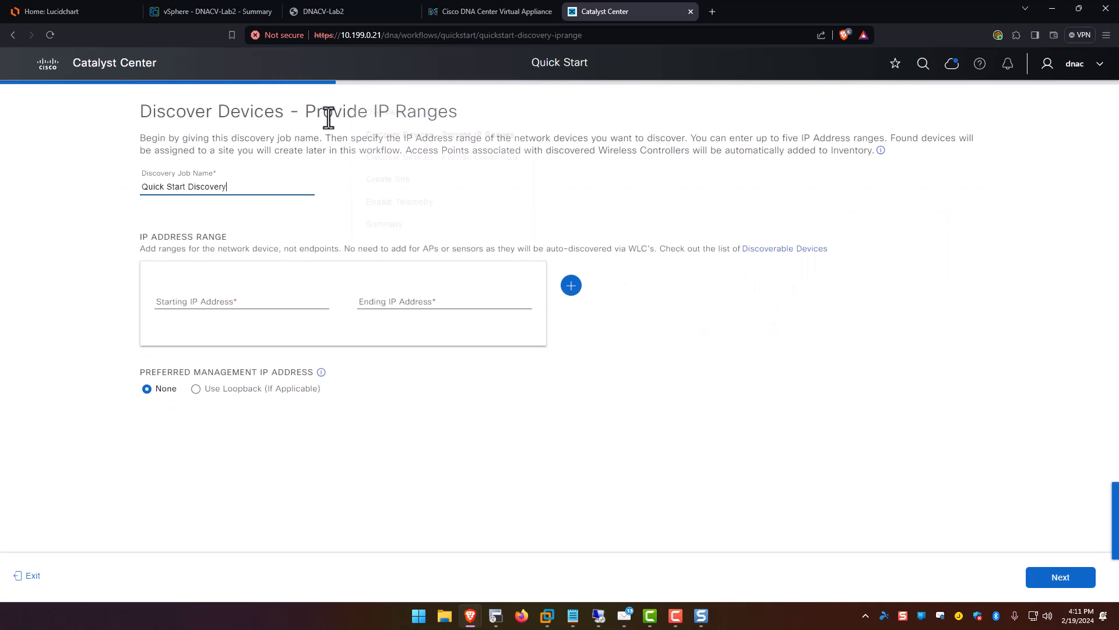
left_click(34, 576)
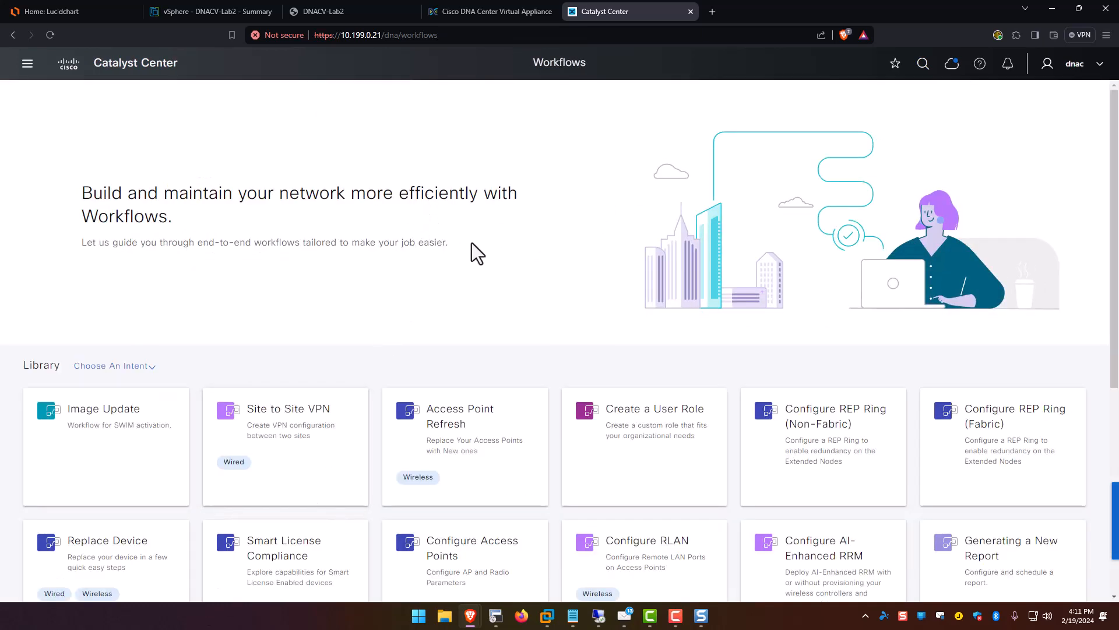
left_click(952, 66)
Open Software Management and follow the optional package installation for release 2.3.7.4-75326.
left_click(945, 189)
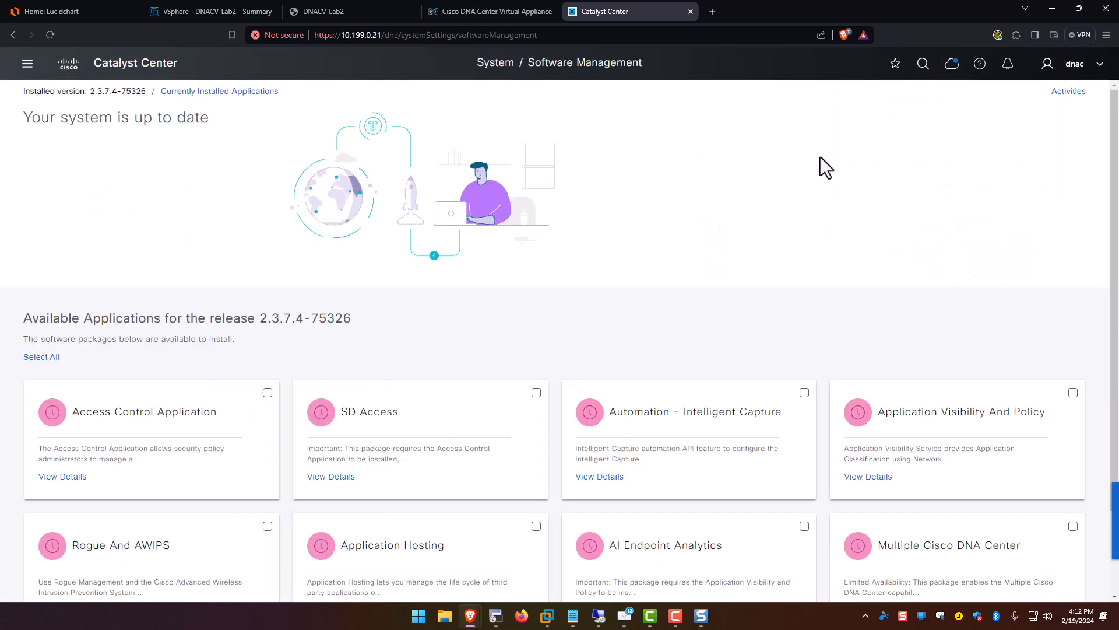
scroll(811, 163, "down", 3)
scroll(670, 205, "up", 2)
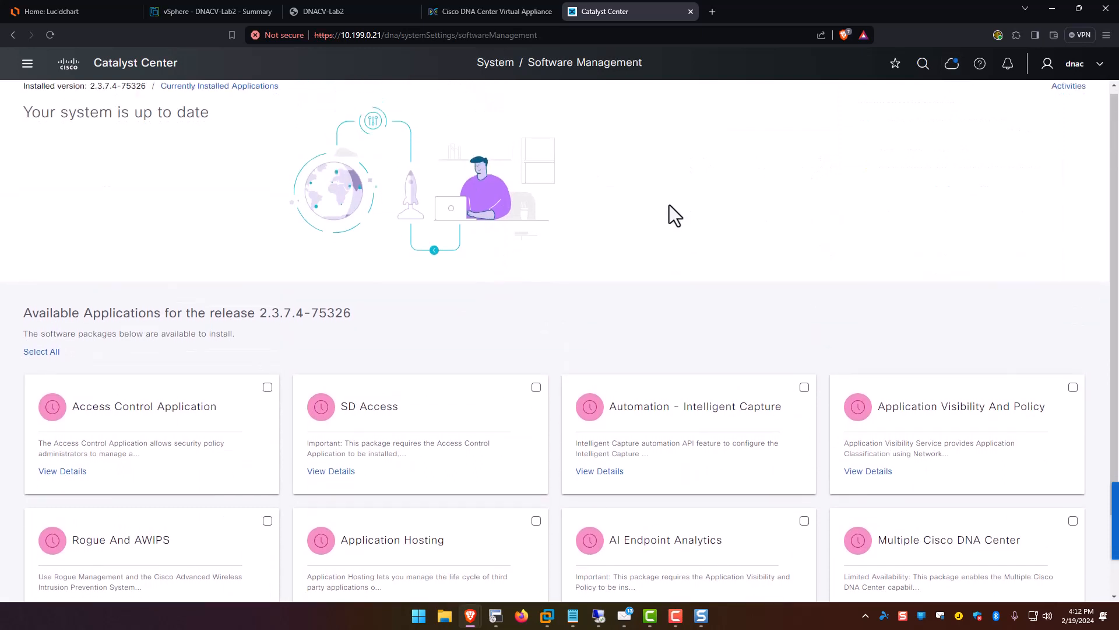
scroll(688, 199, "down", 2)
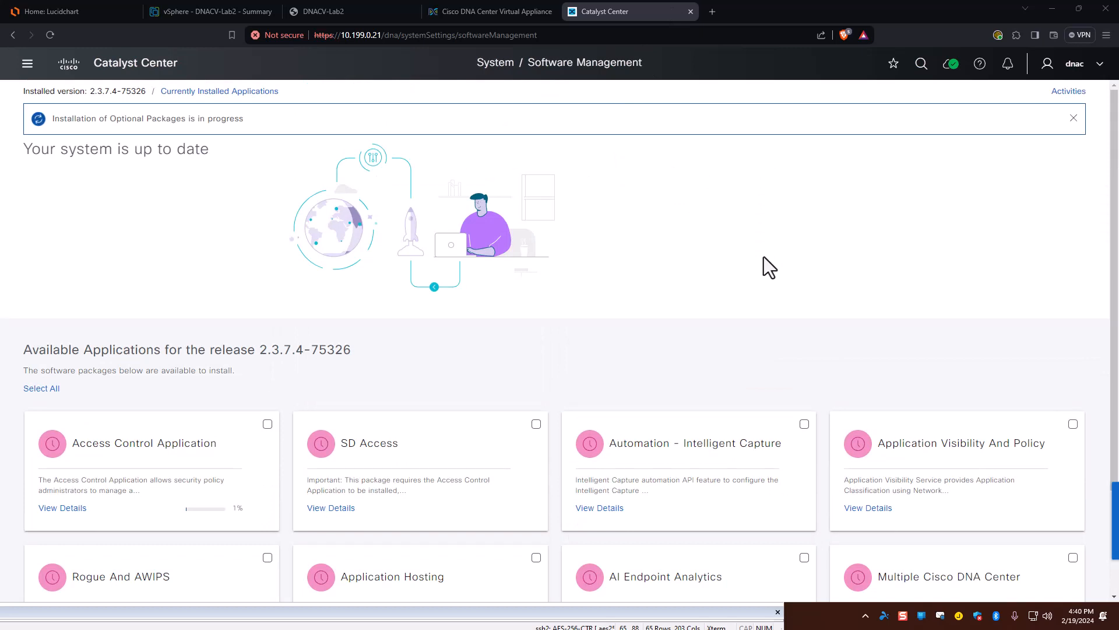
scroll(672, 237, "down", 2)
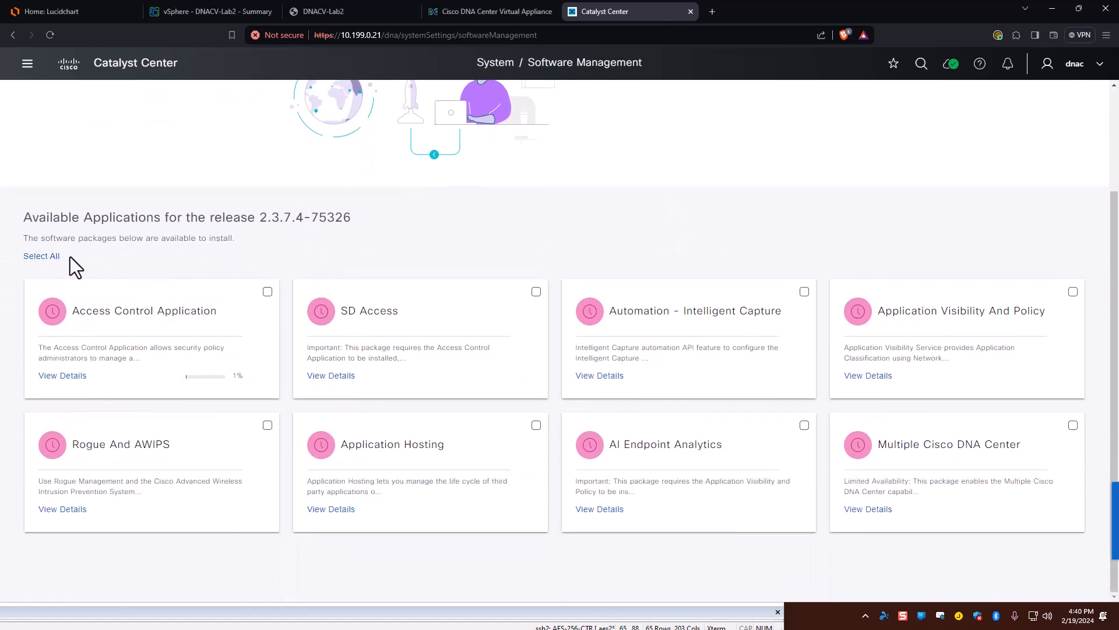
scroll(468, 265, "up", 2)
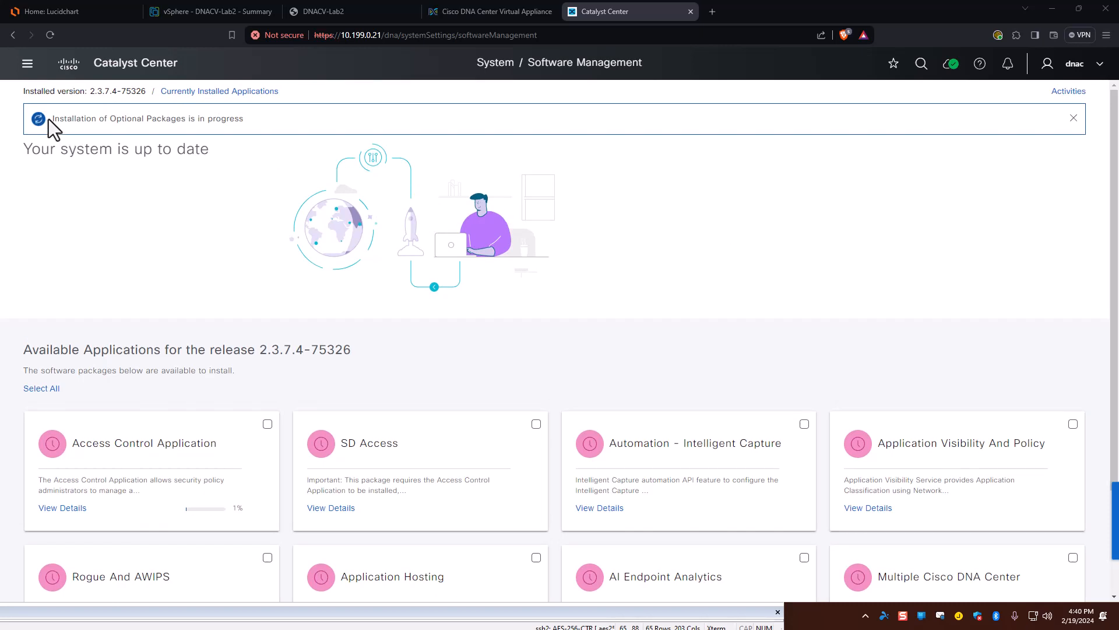
left_click_drag(48, 119, 275, 124)
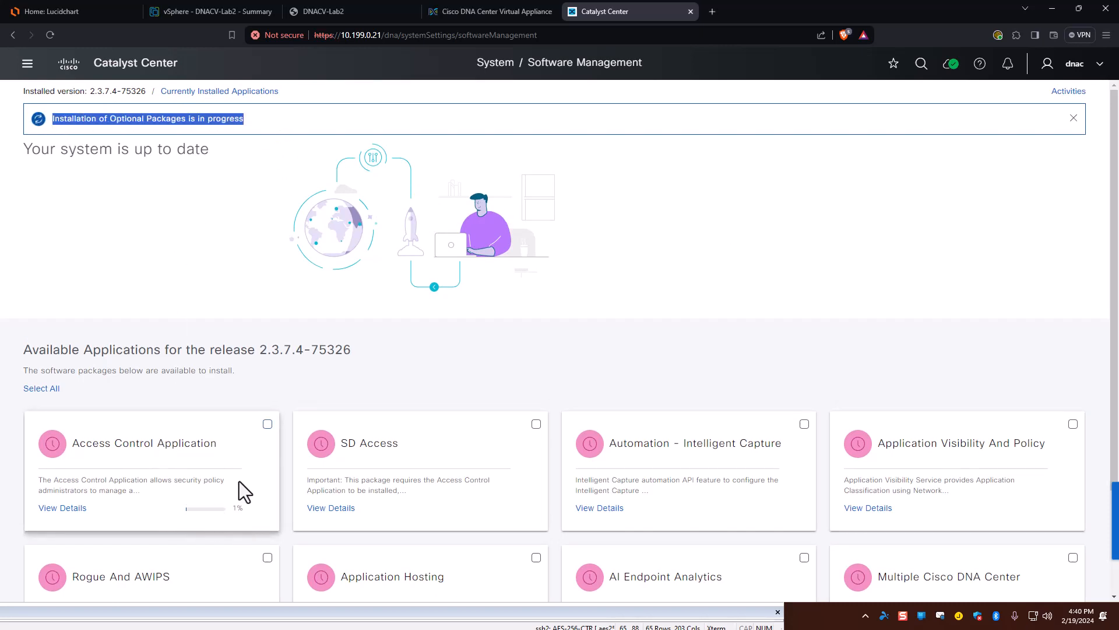
left_click(231, 271)
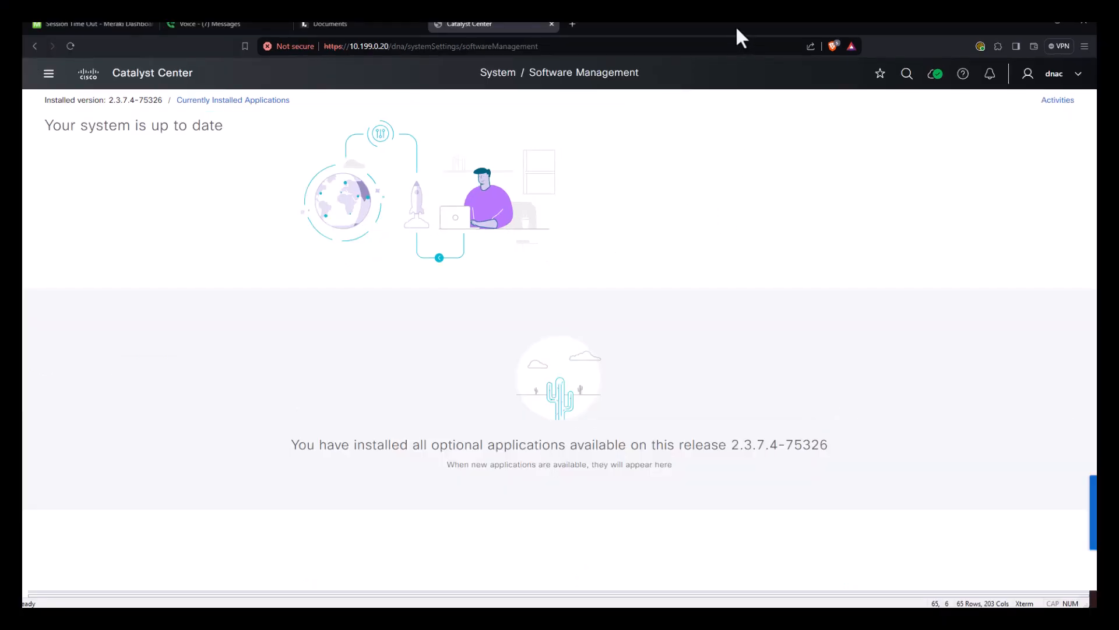
Restore the Catalyst Center browser window, maximize it, and open the main navigation menu.
key("alt+Tab")
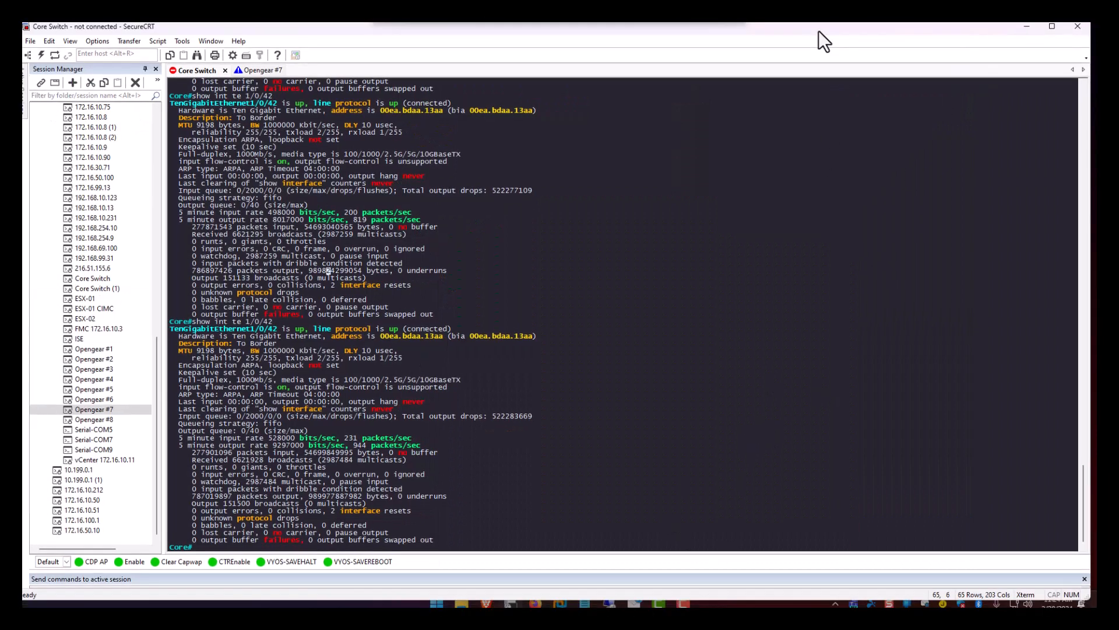
mouse_move(658, 603)
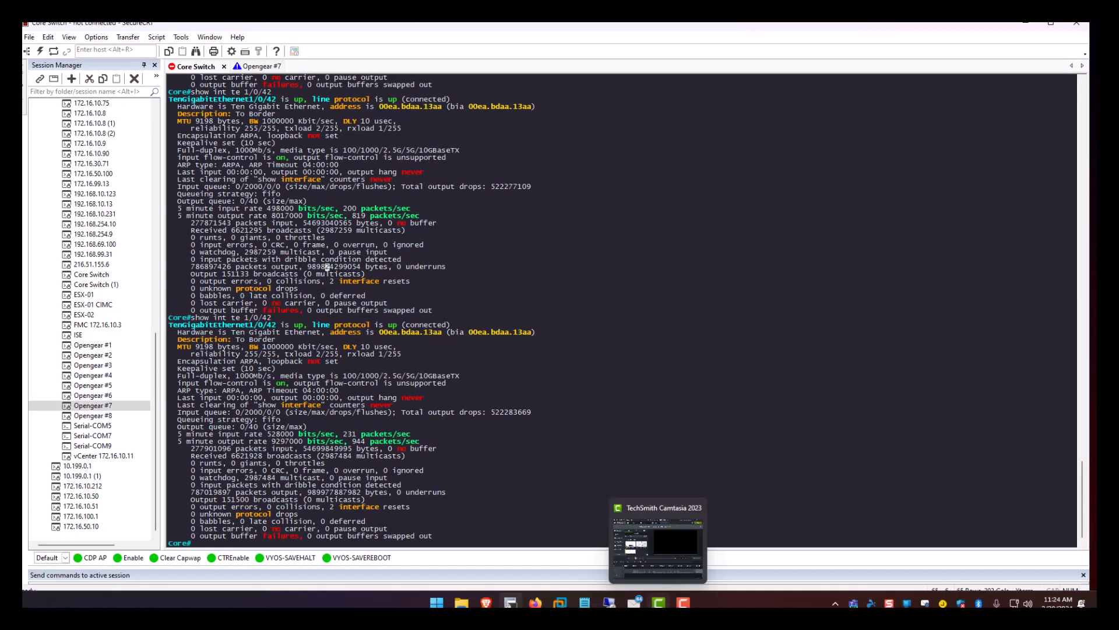
mouse_move(487, 603)
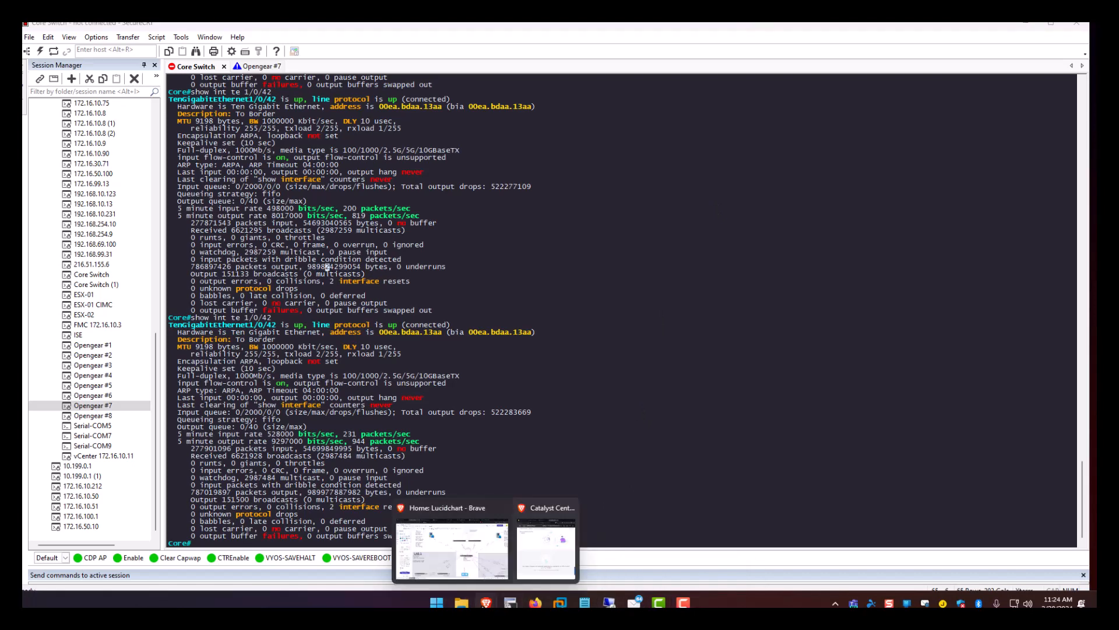
left_click(539, 563)
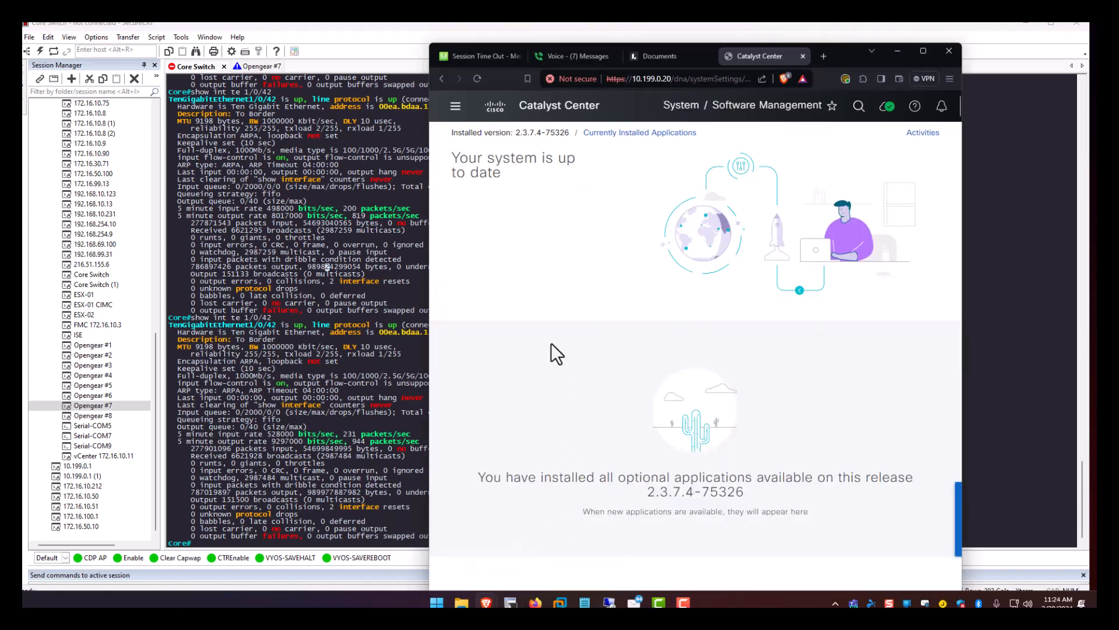
left_click(923, 52)
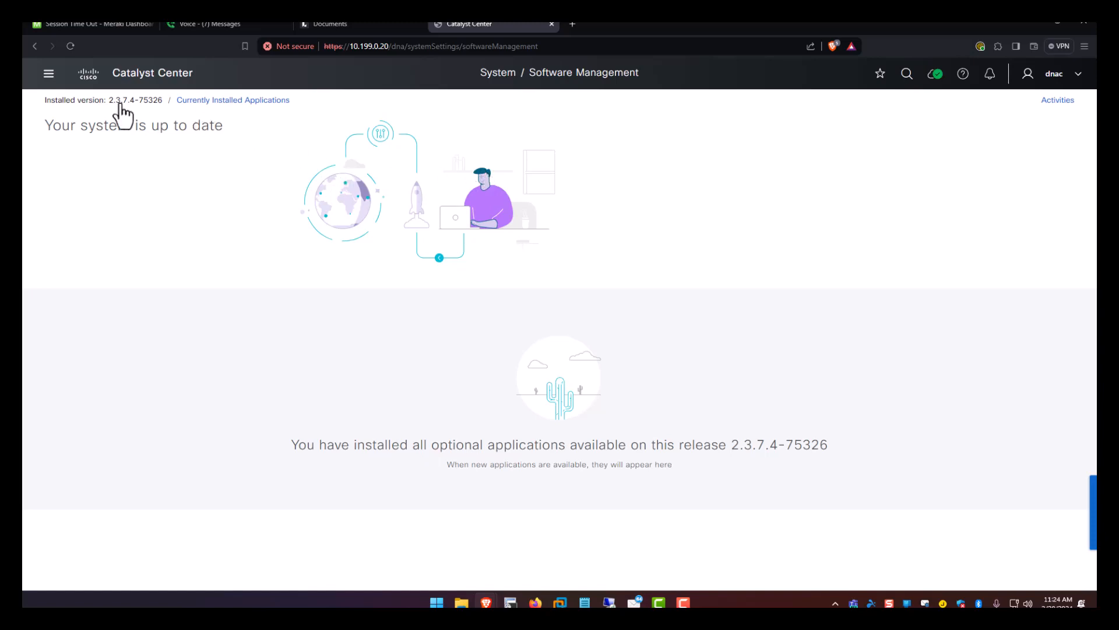
left_click(48, 75)
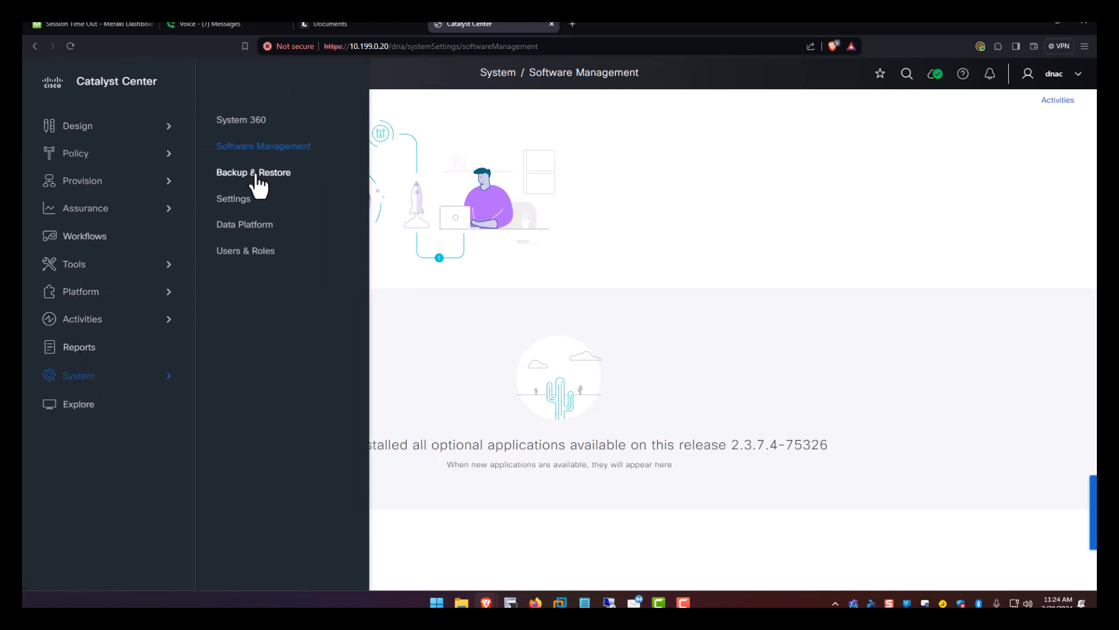
Open System Settings and scroll down to the External Services section.
left_click(236, 201)
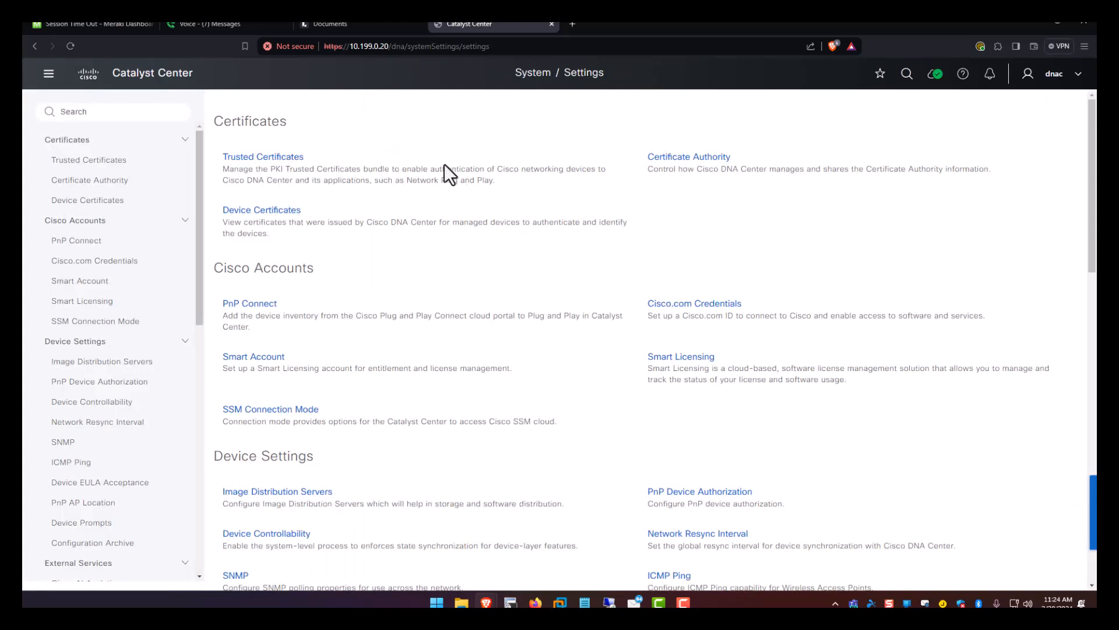
scroll(400, 228, "down", 2)
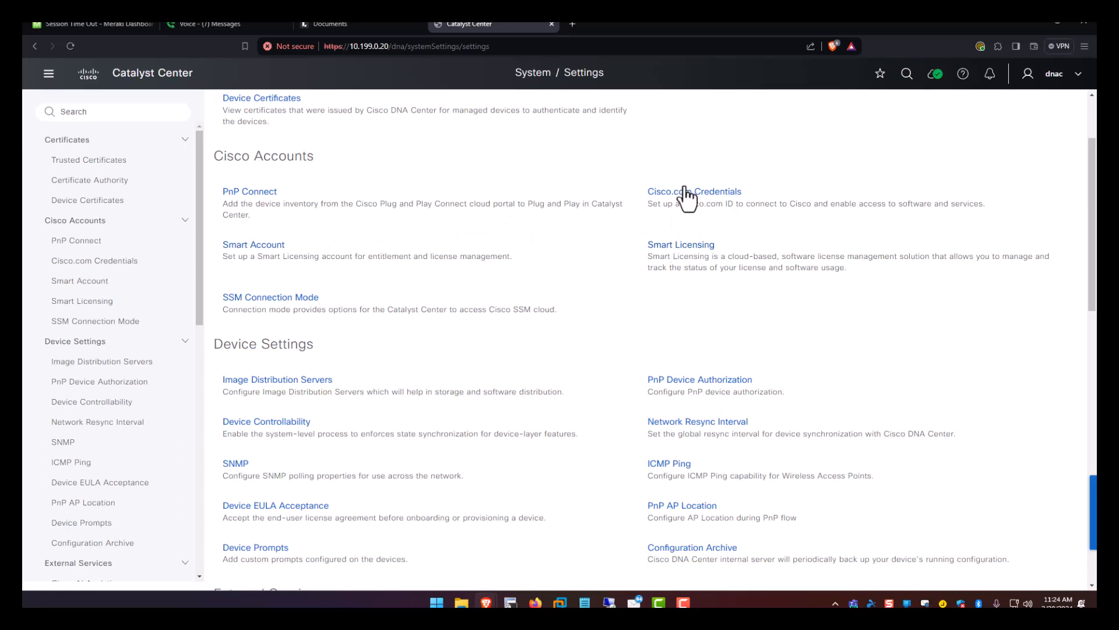
scroll(407, 318, "down", 1)
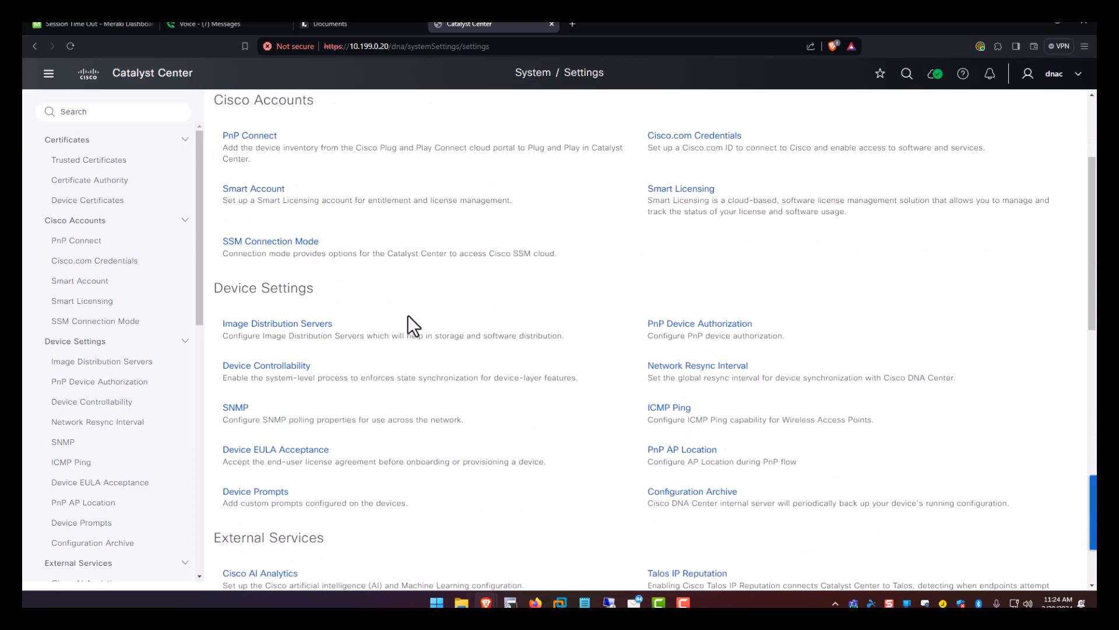
scroll(422, 234, "down", 2)
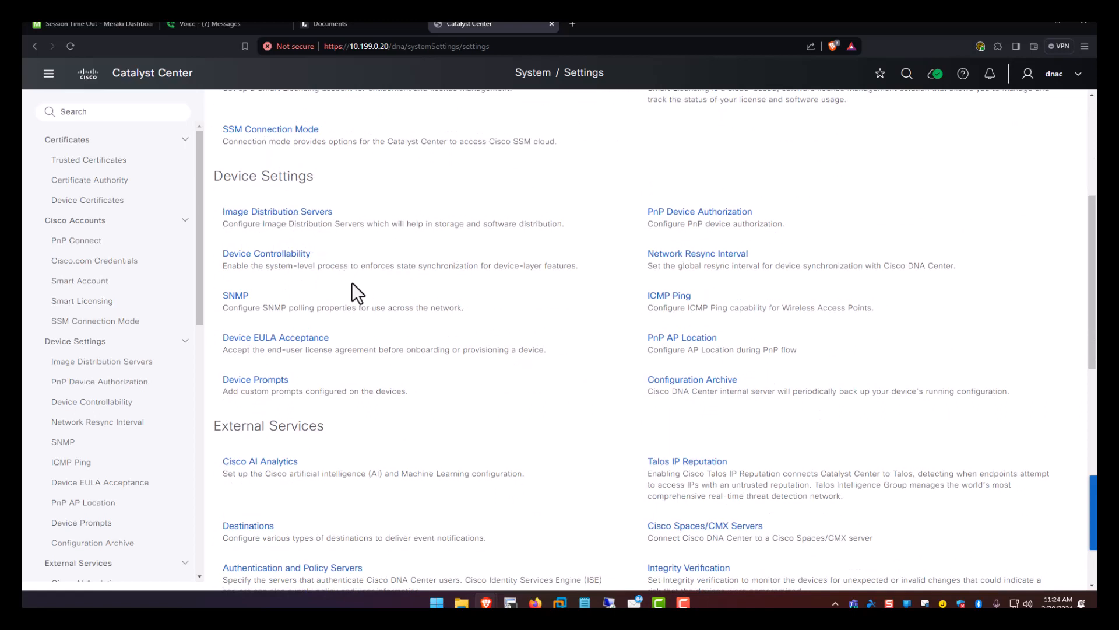
scroll(352, 283, "down", 3)
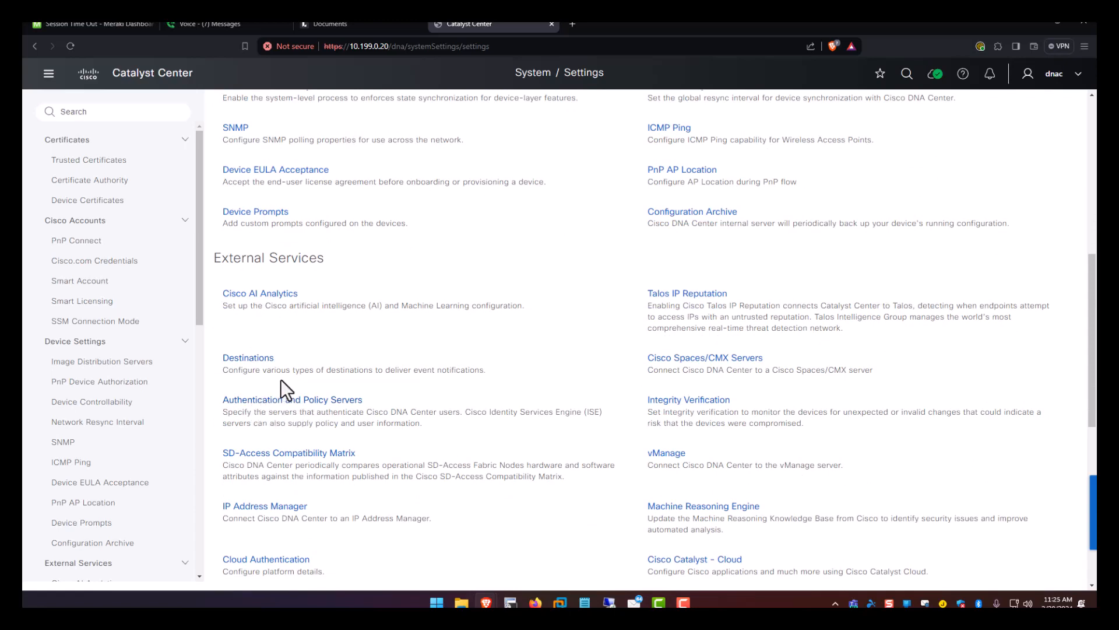
Open Authentication and Policy Servers and start adding an ISE server.
left_click(300, 414)
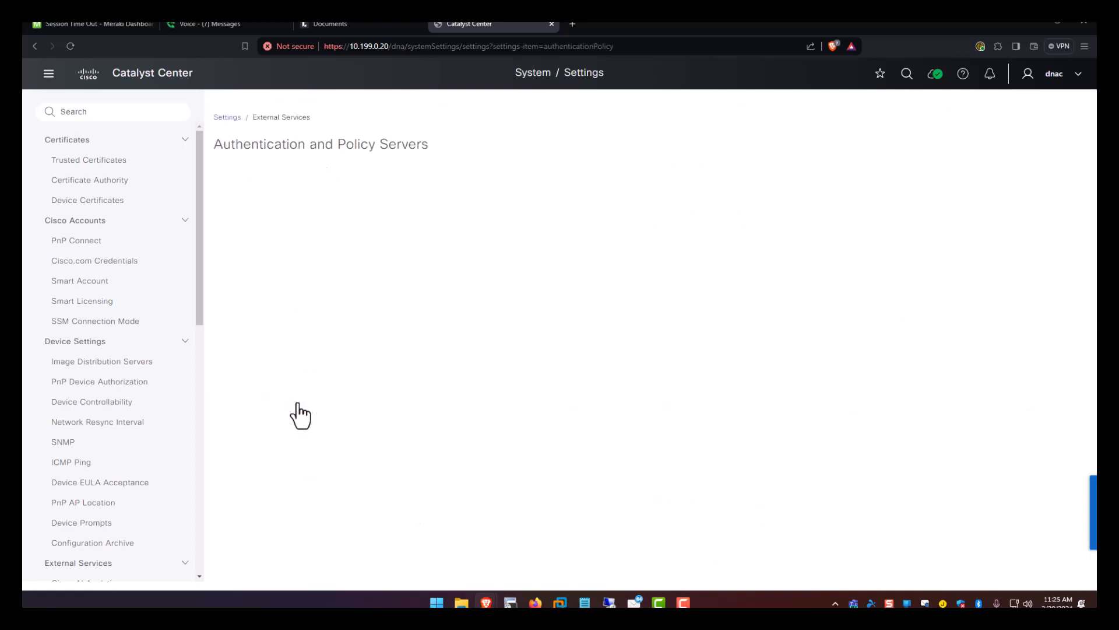
left_click(239, 219)
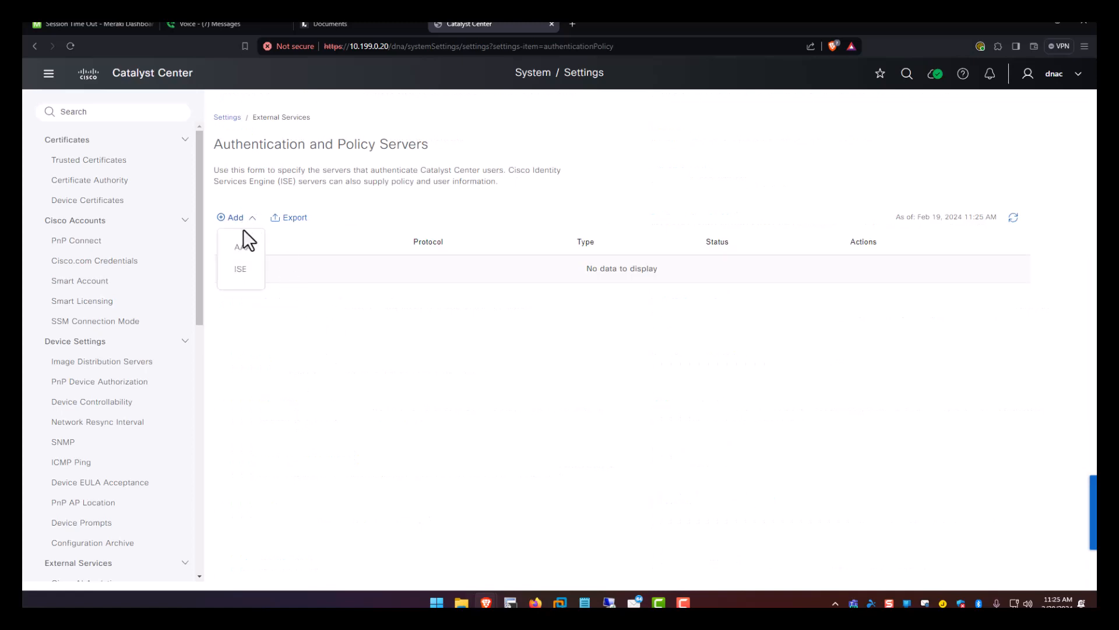
left_click(240, 265)
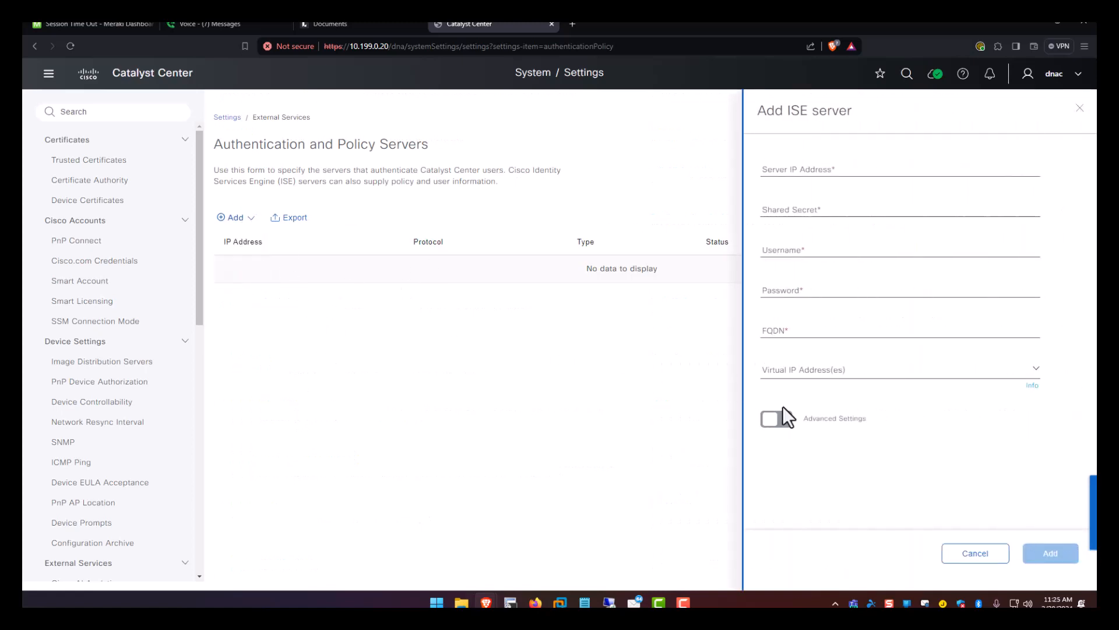
Turn on Advanced Settings and enable TACACS alongside RADIUS in the ISE server form.
left_click(775, 419)
scroll(813, 394, "down", 3)
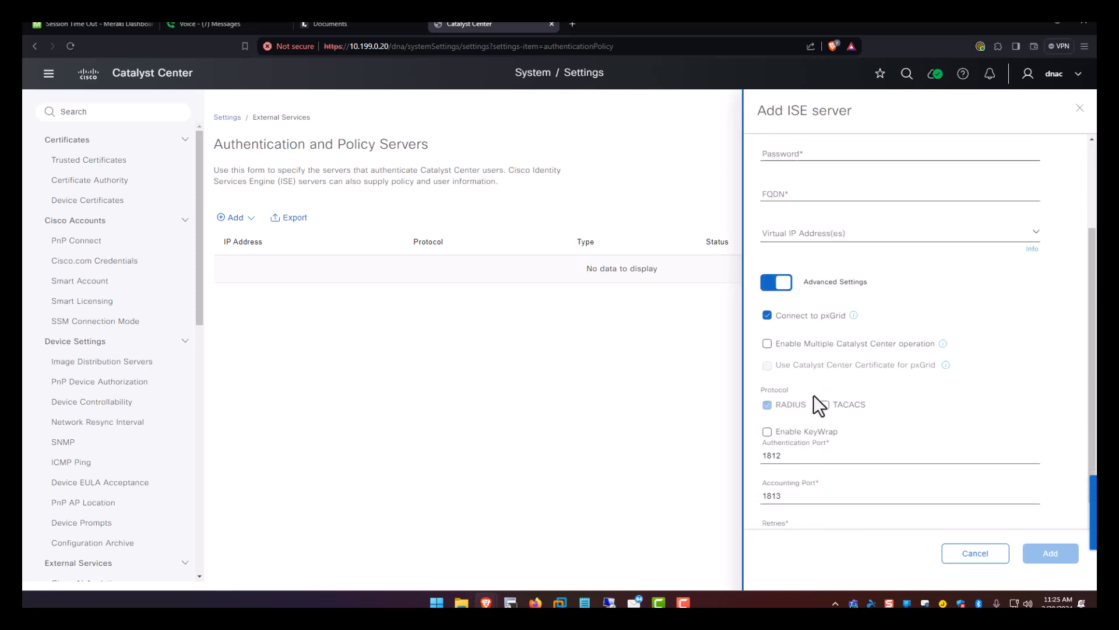
scroll(813, 394, "down", 1)
left_click(824, 317)
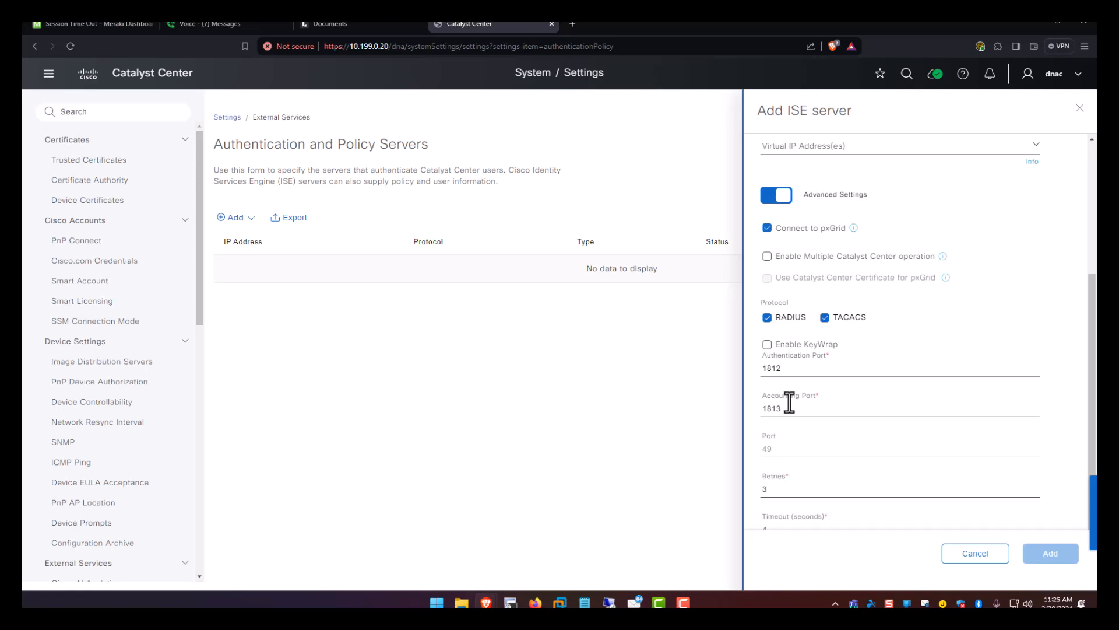
scroll(789, 401, "down", 1)
scroll(789, 400, "up", 3)
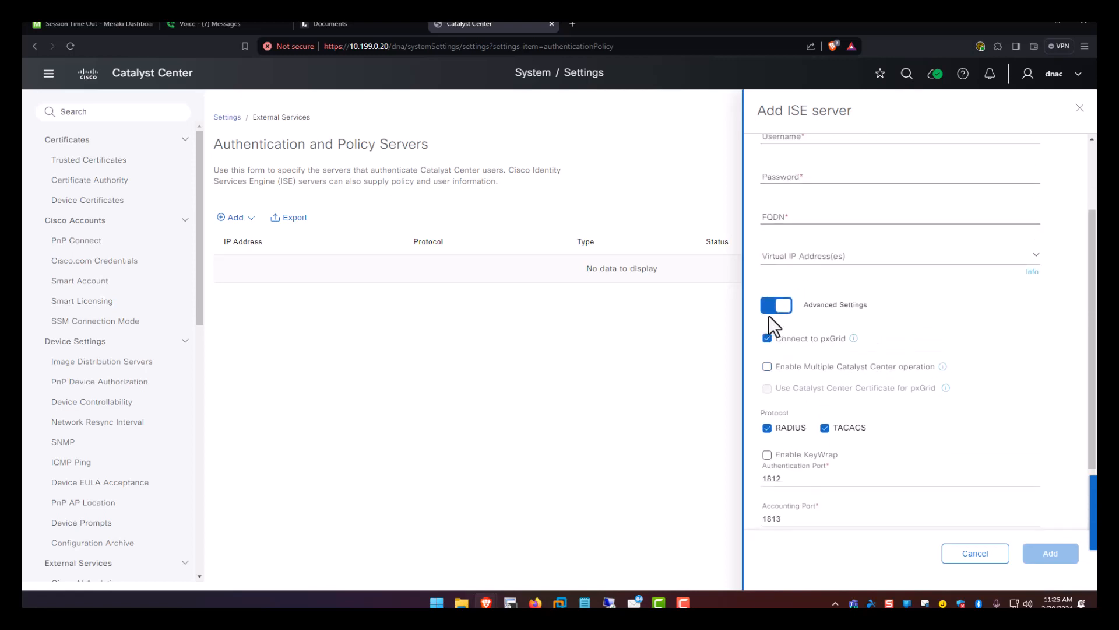
mouse_move(853, 341)
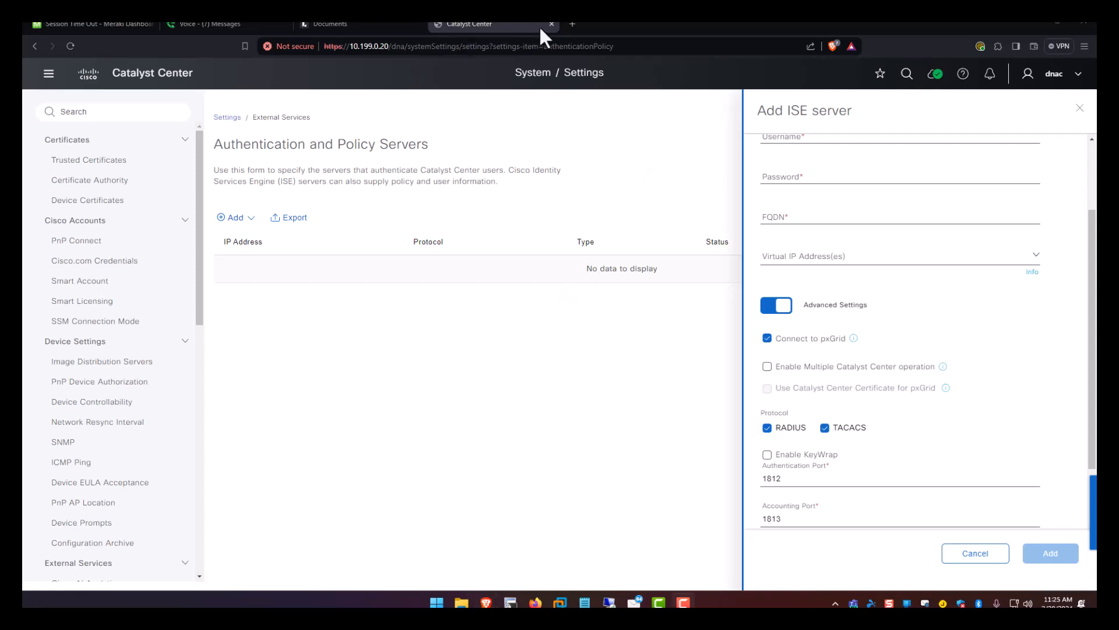
Open a new browser tab at the ISE address 10.199.0.22.
left_click(573, 25)
type("10.199.0.")
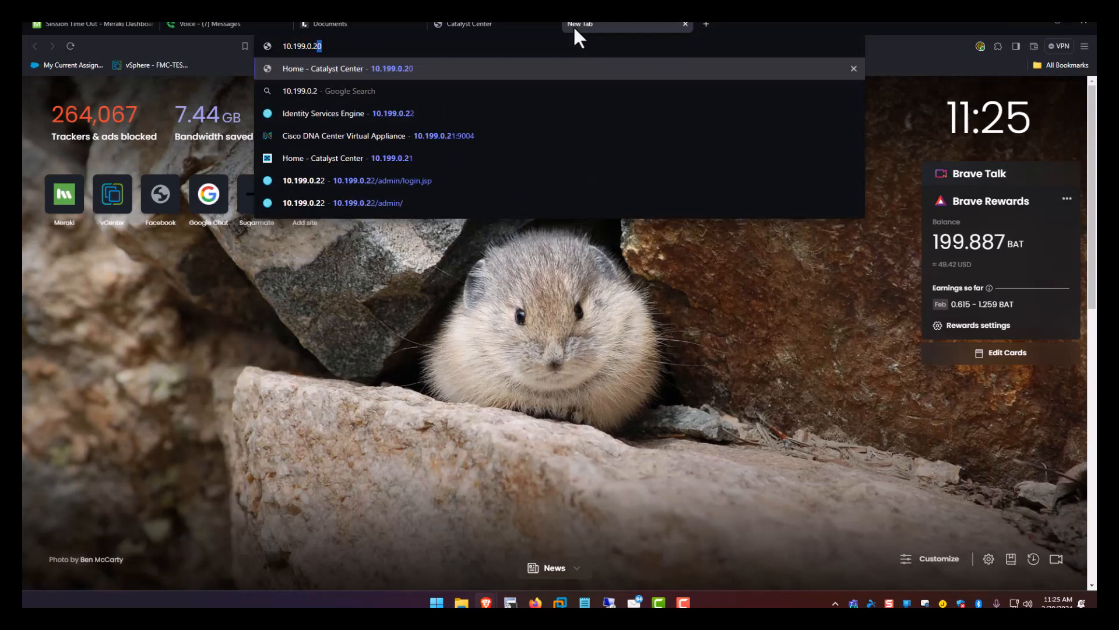
type("22")
key("Return")
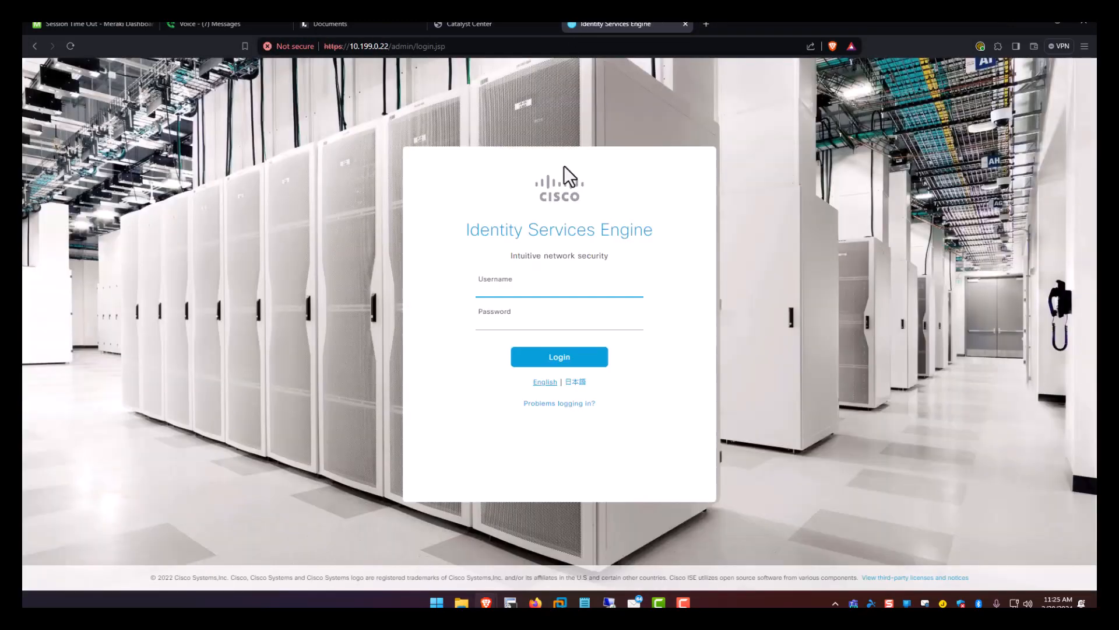
Log in to ISE as admin, decline saving the password, and accept the AI Proposals notice.
left_click(544, 289)
type("admin")
key("Tab")
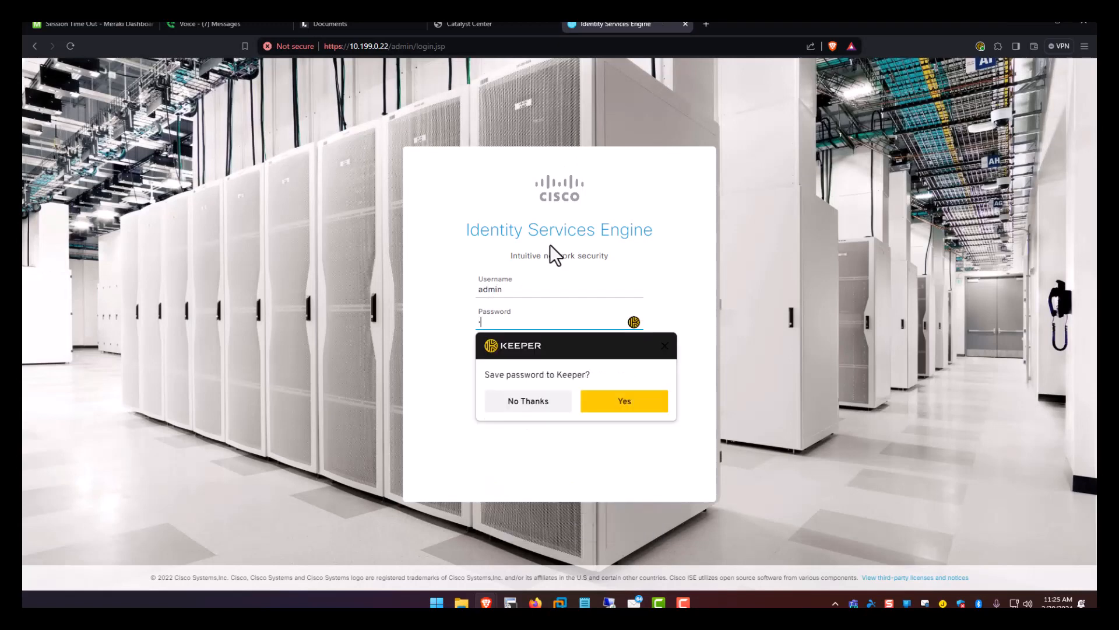
type("••••••••••")
key("Return")
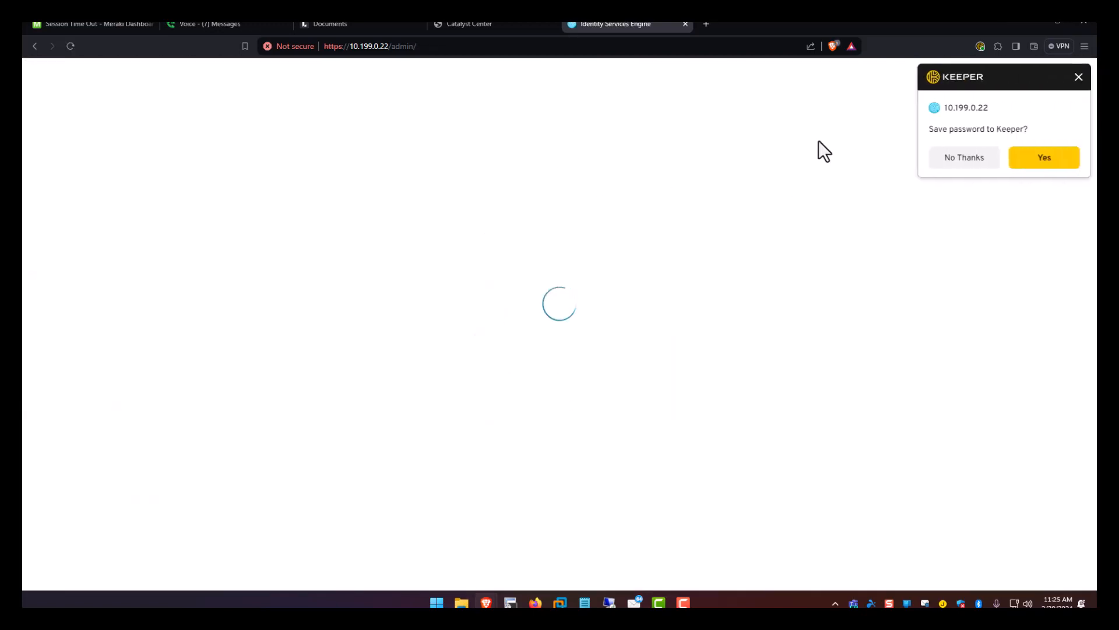
left_click(963, 161)
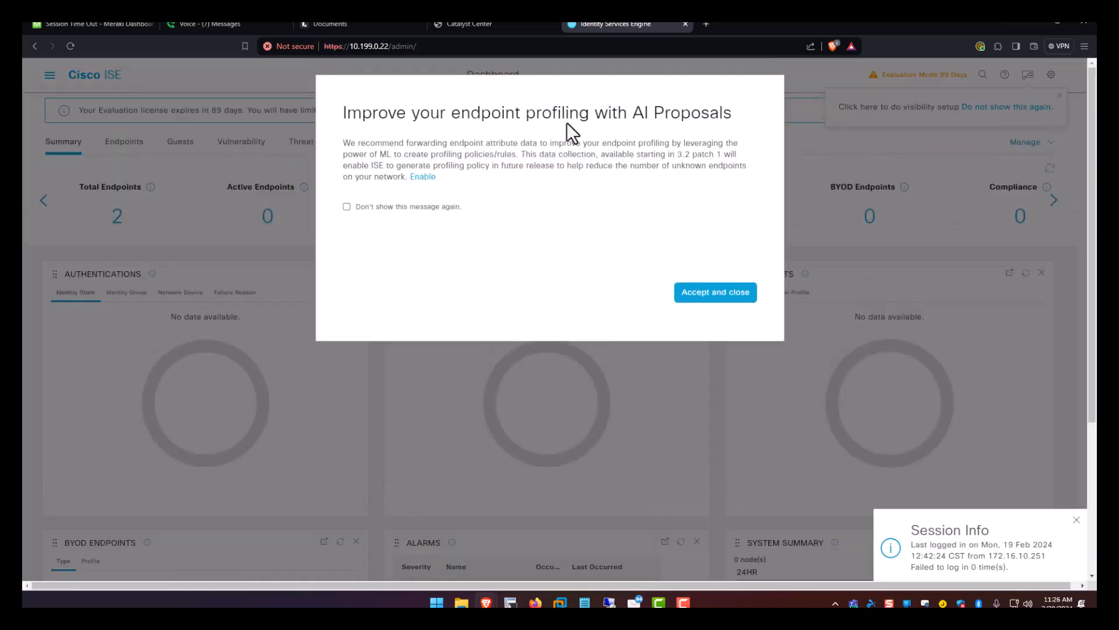
left_click(719, 294)
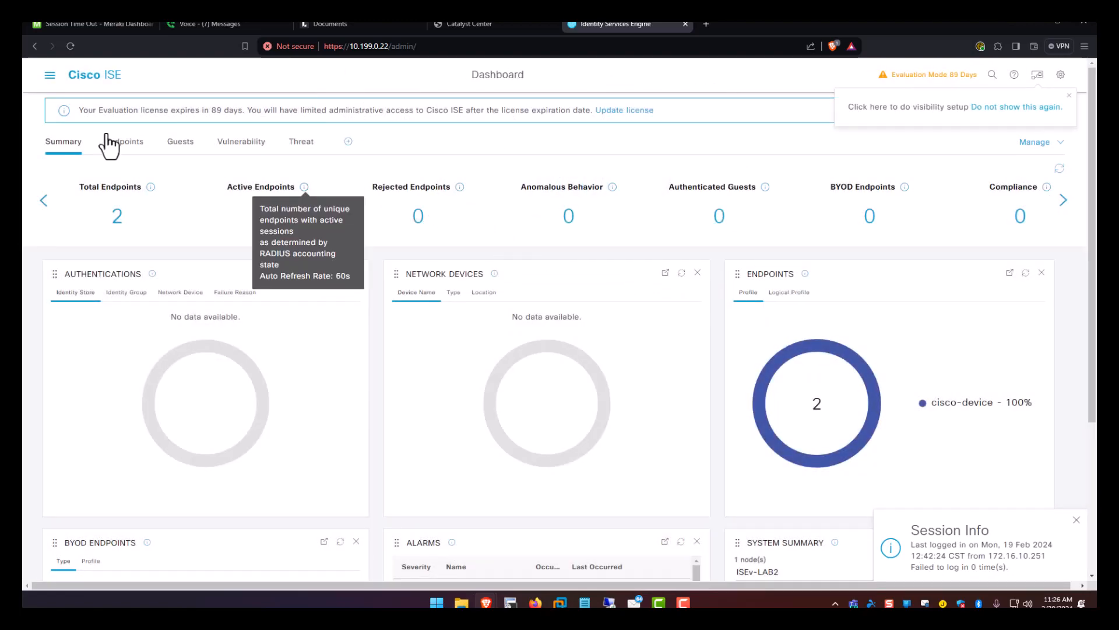
Check the pxGrid Services settings, then go to Administration > System > Deployment.
left_click(49, 74)
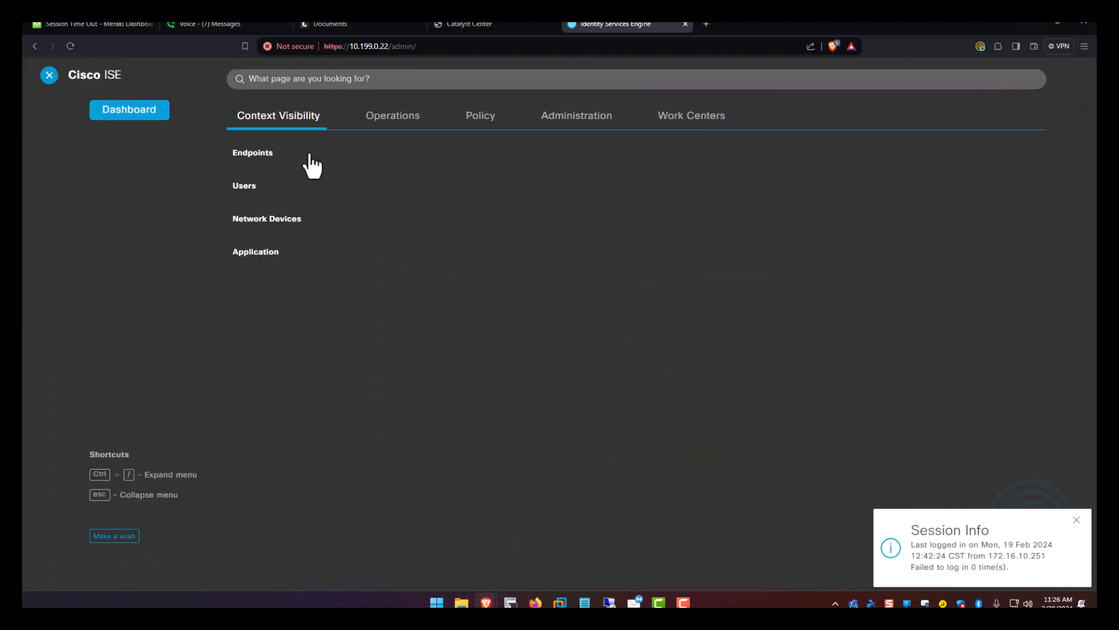
left_click(584, 121)
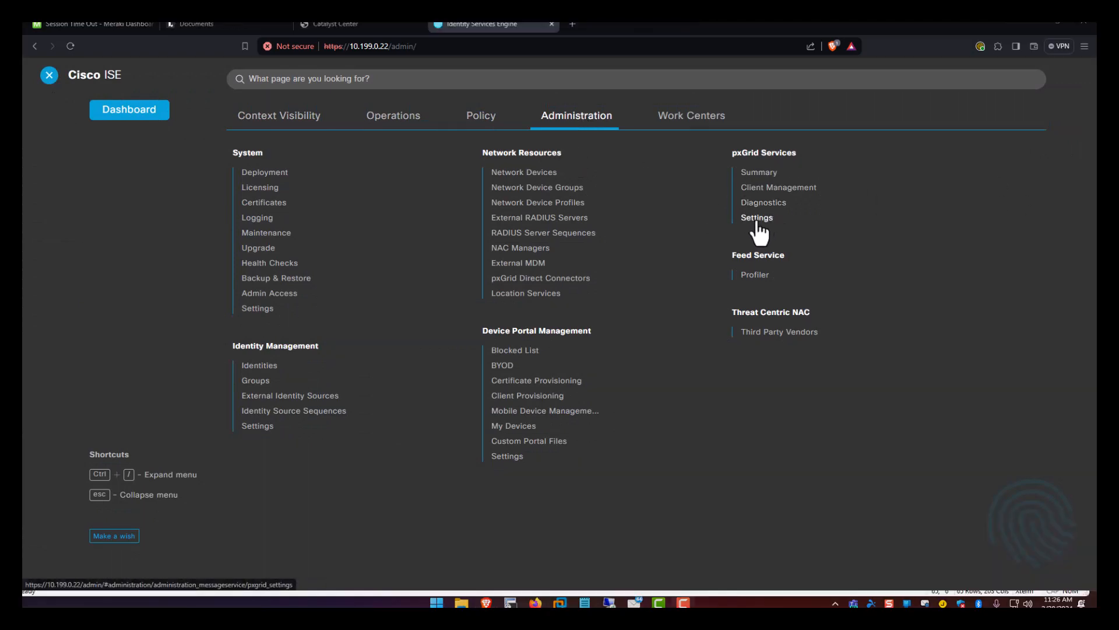
left_click(757, 219)
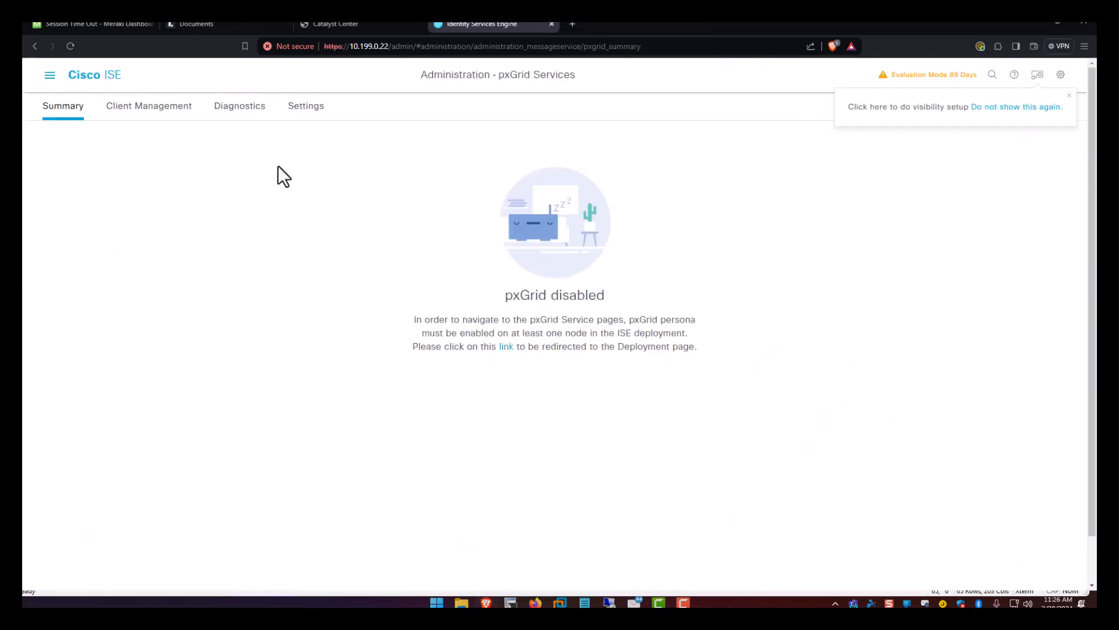
left_click(70, 46)
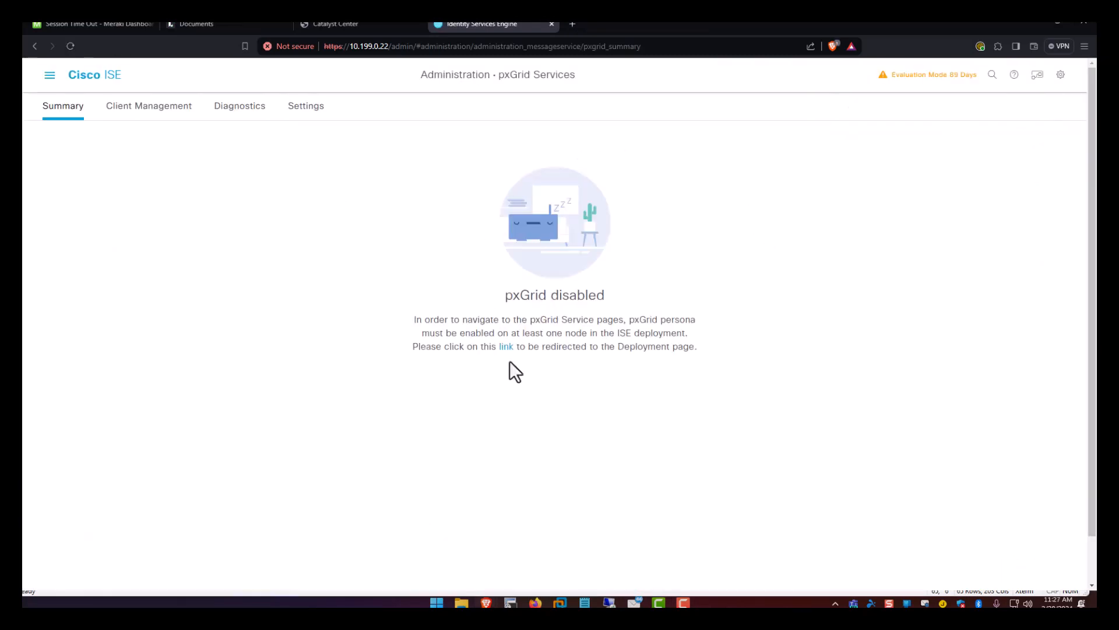
left_click(49, 75)
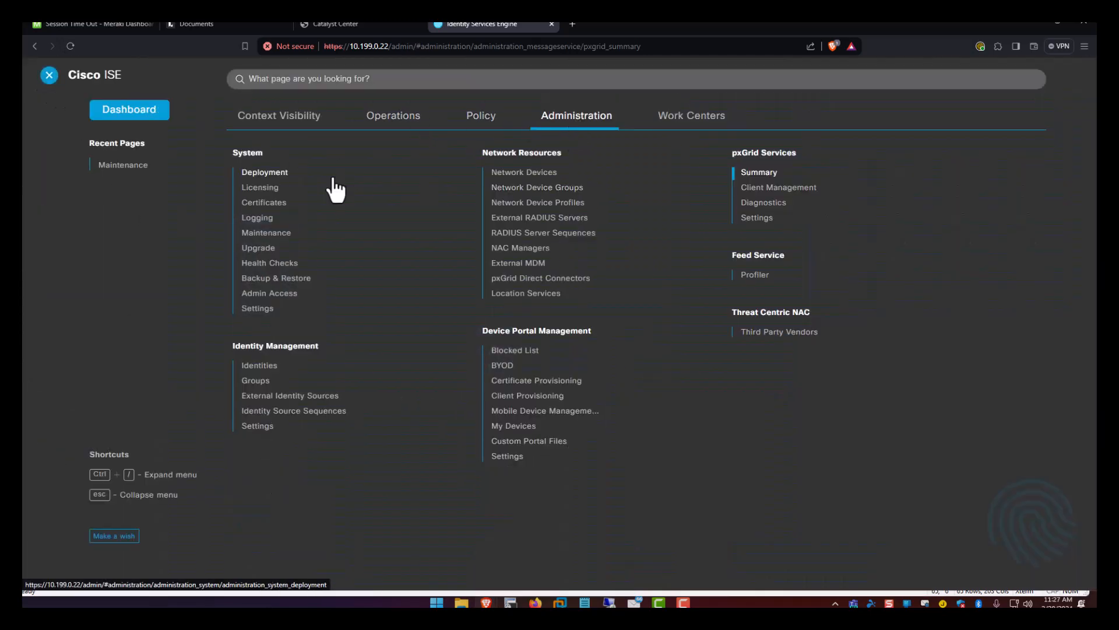
left_click(265, 174)
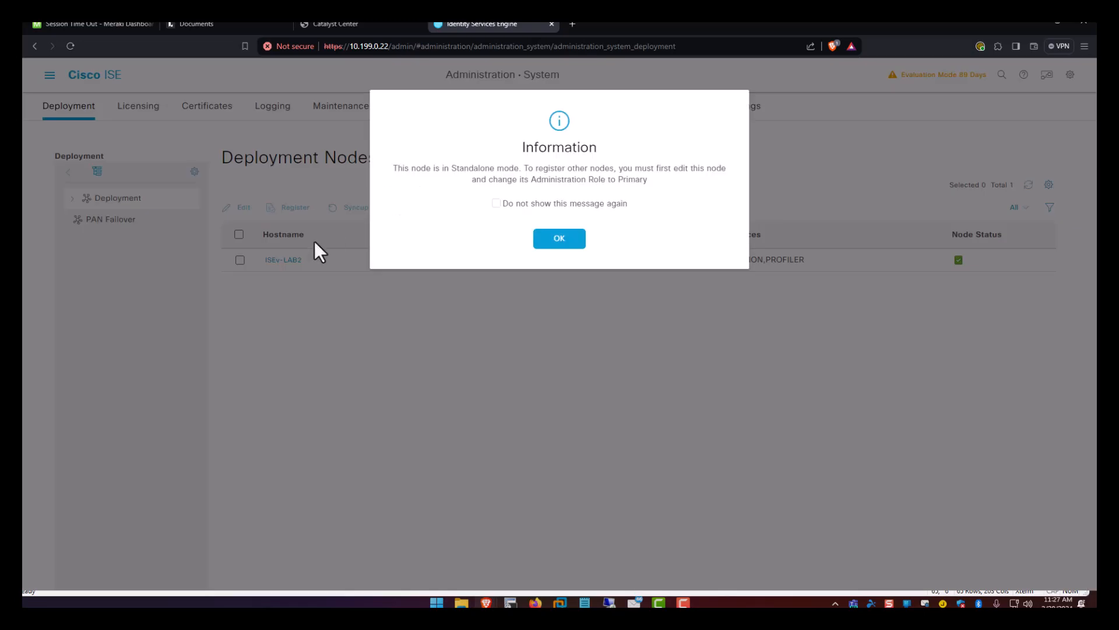
Enable pxGrid, Passive Identity, Device Admin, SXP and Threat Centric NAC services on node ISEv-LAB2.
left_click(561, 241)
left_click(283, 260)
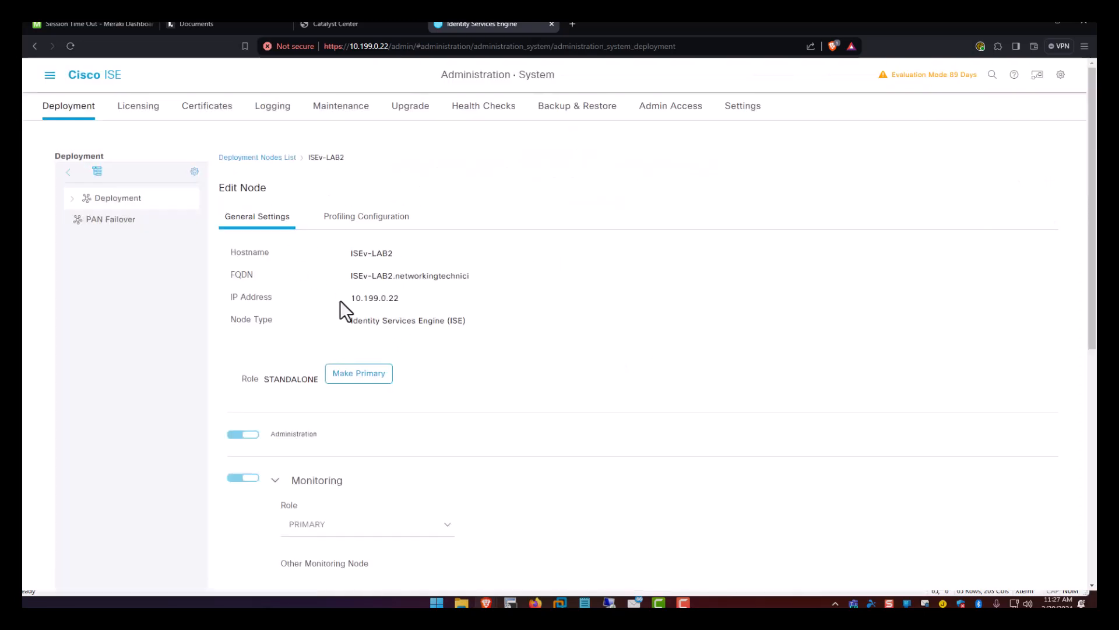
scroll(344, 312, "down", 6)
scroll(347, 320, "down", 1)
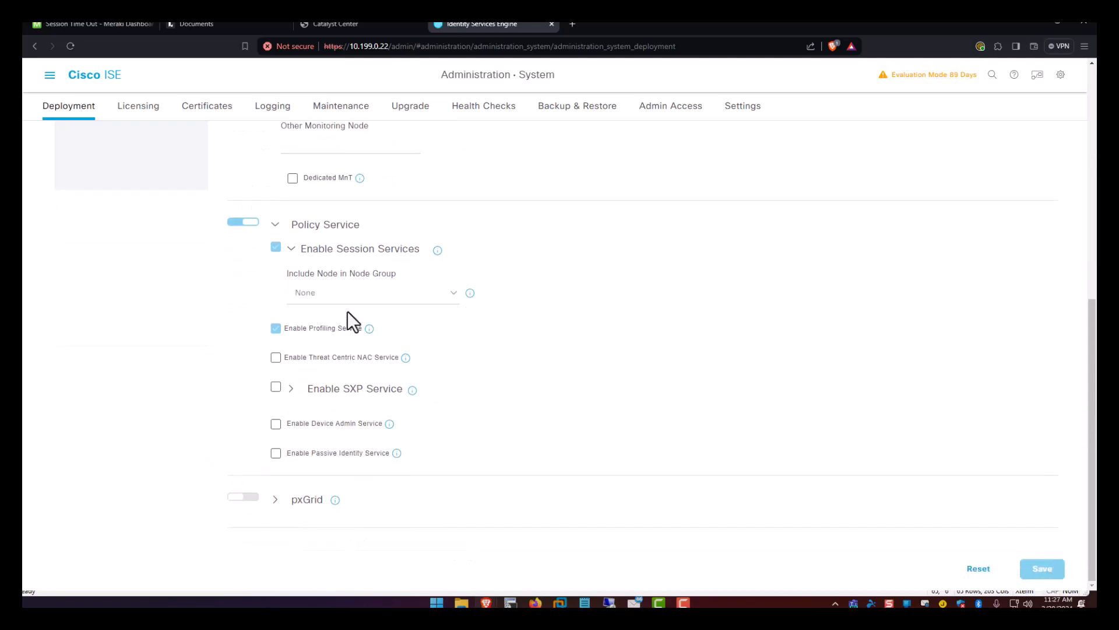
left_click(255, 500)
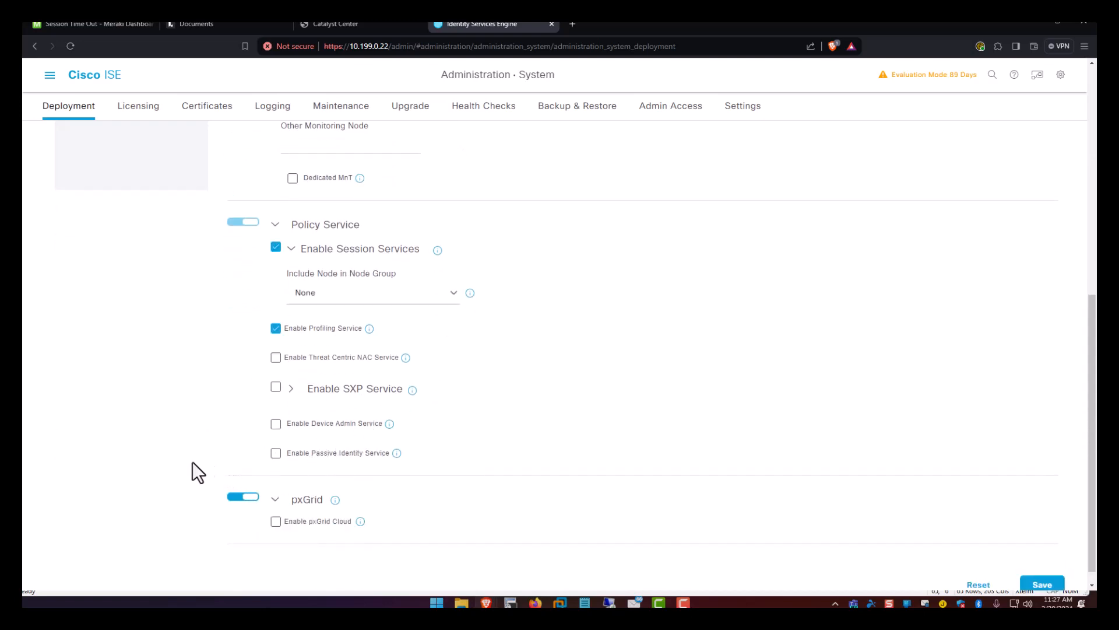
left_click(276, 454)
left_click(276, 426)
left_click(569, 224)
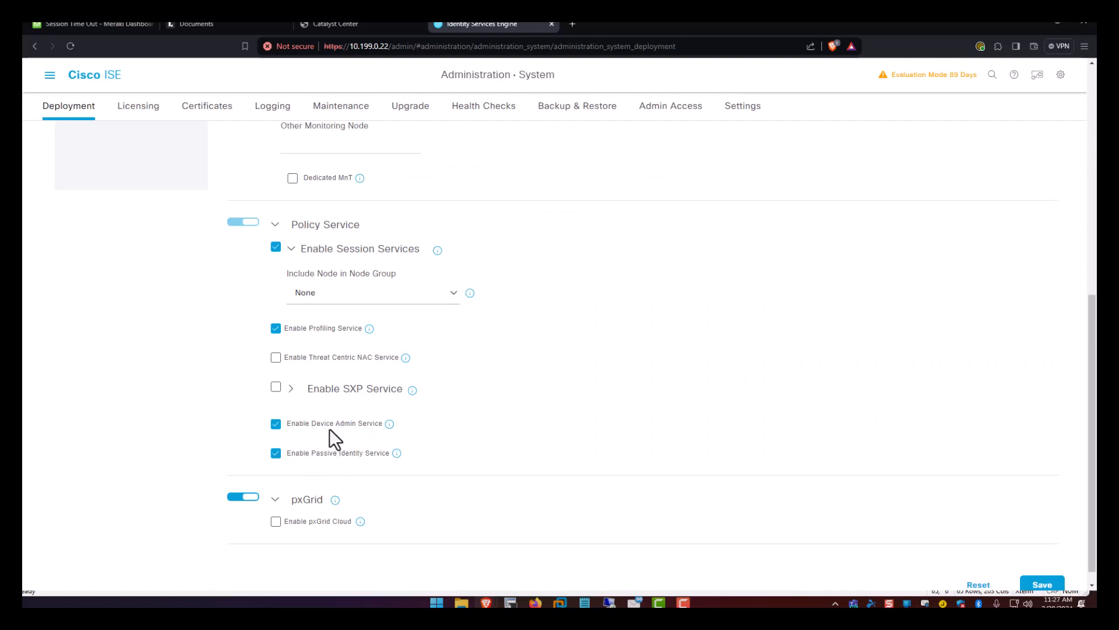
left_click(276, 388)
left_click(275, 358)
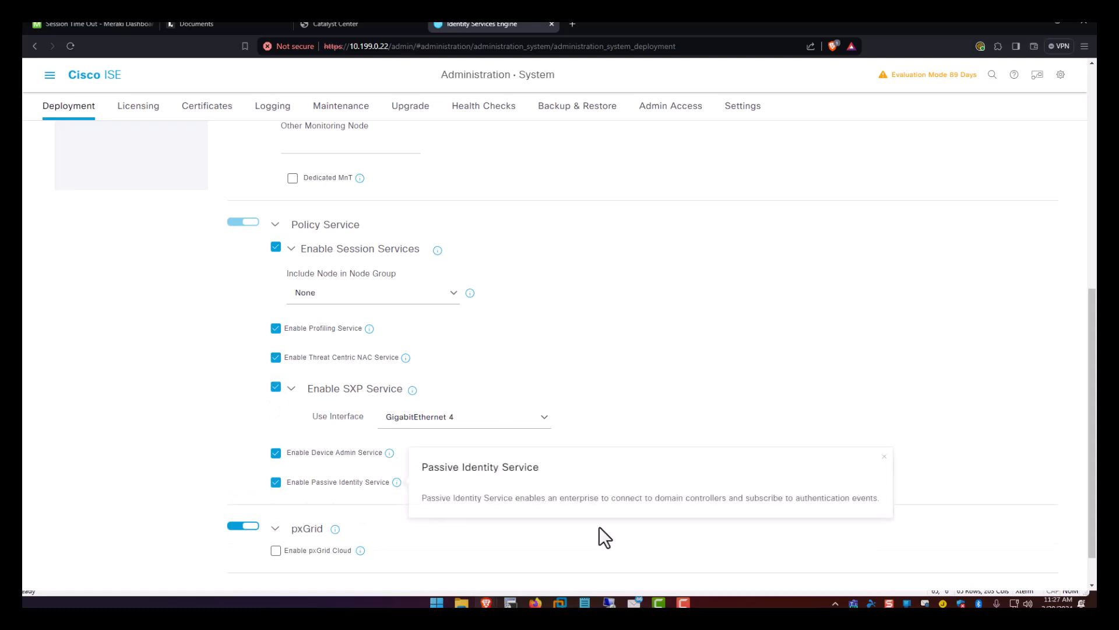
scroll(919, 543, "down", 2)
Save the node settings with GigabitEthernet 0 as the SXP interface.
left_click(1044, 567)
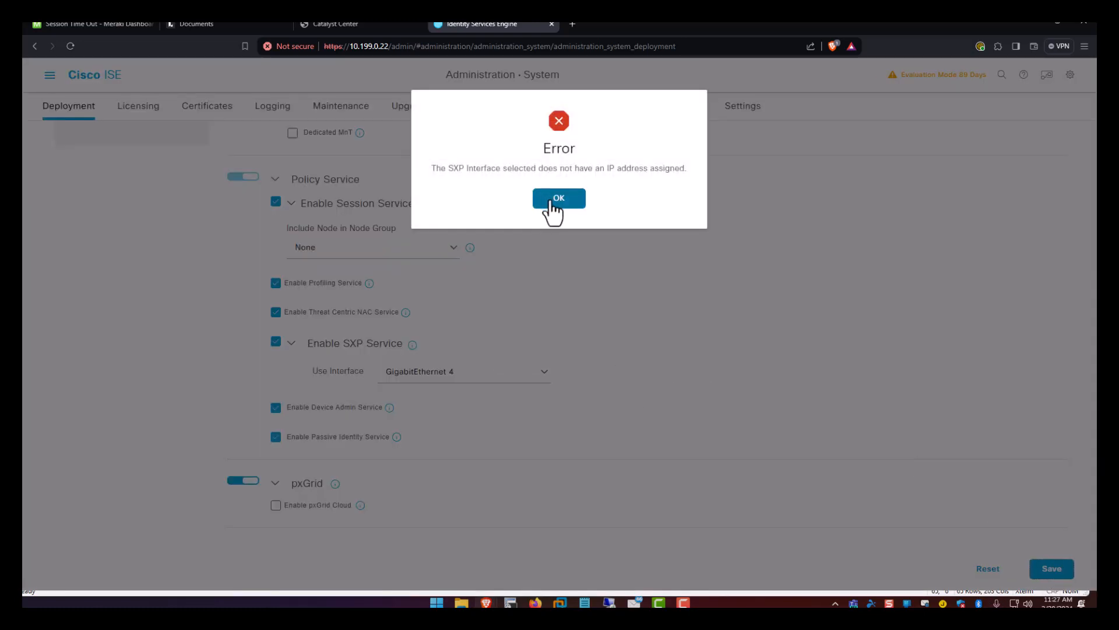
left_click(537, 201)
left_click(507, 382)
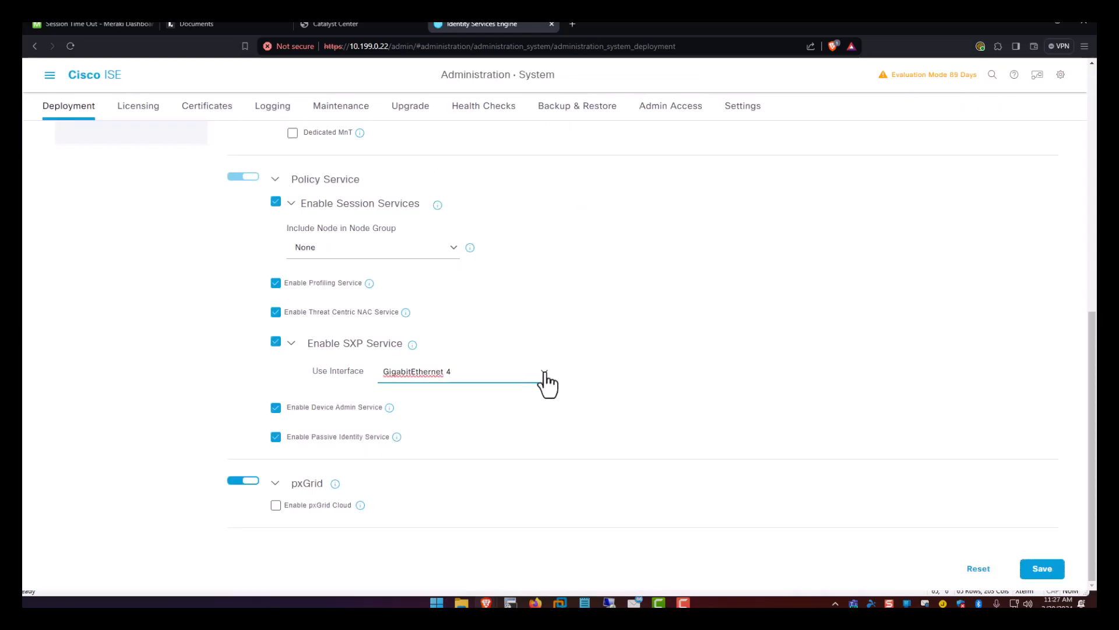
left_click(543, 376)
left_click(470, 403)
left_click(1039, 568)
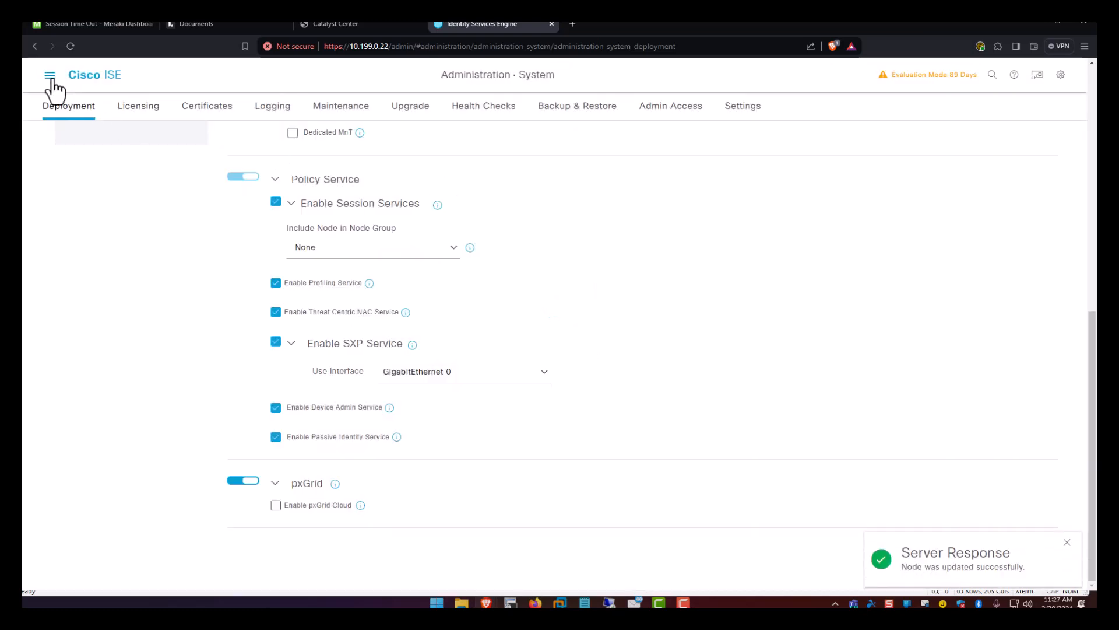
left_click(50, 75)
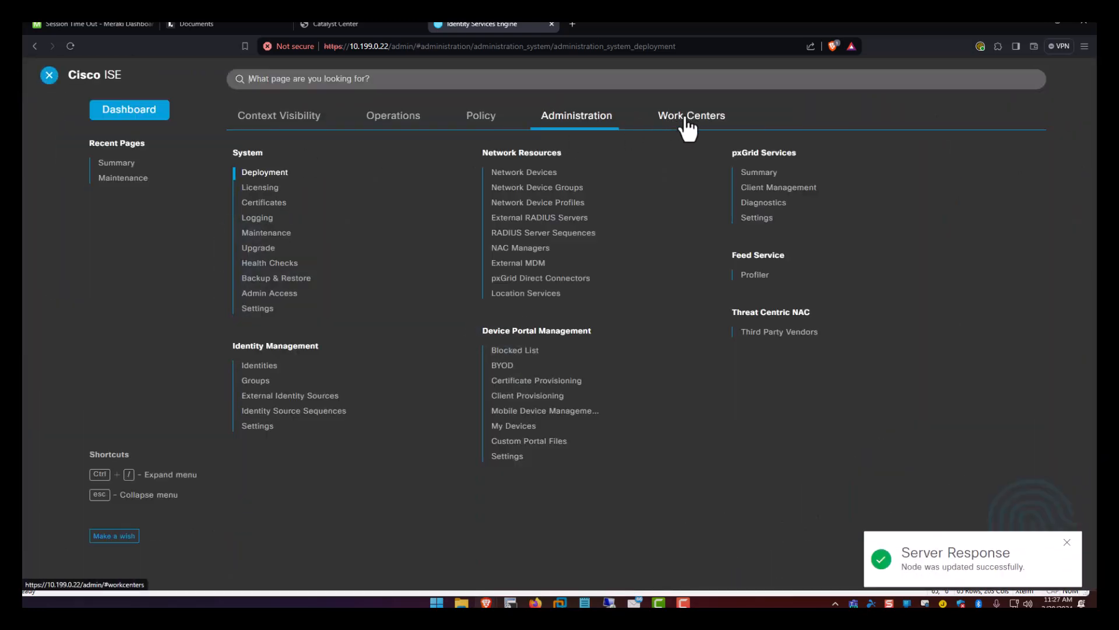
In pxGrid Services Settings, auto-approve new certificate-based accounts and save.
left_click(756, 218)
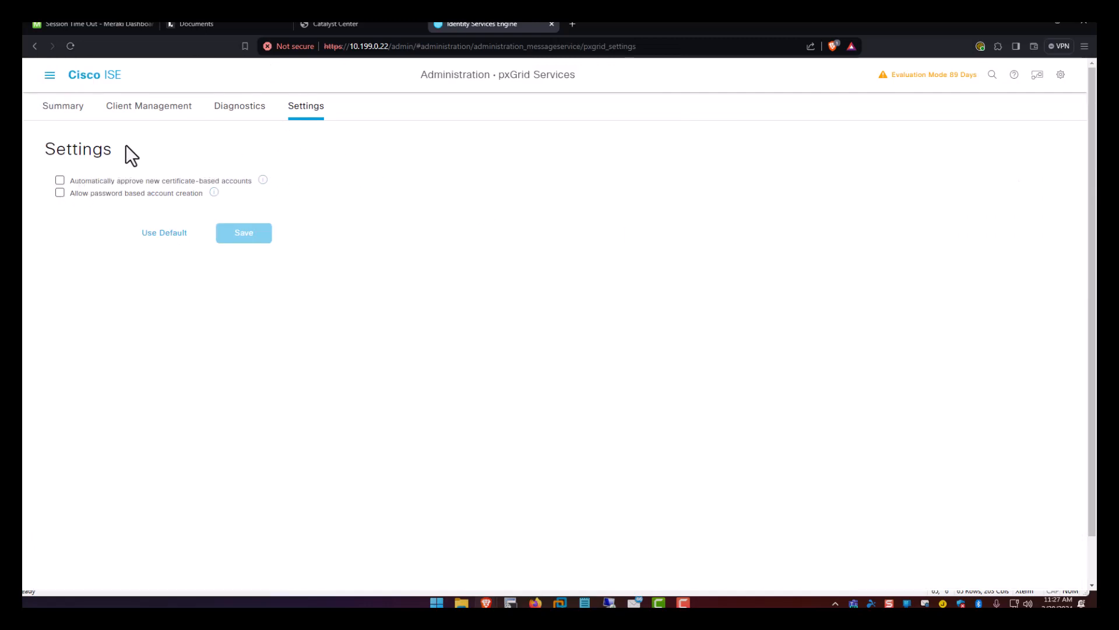
left_click(60, 180)
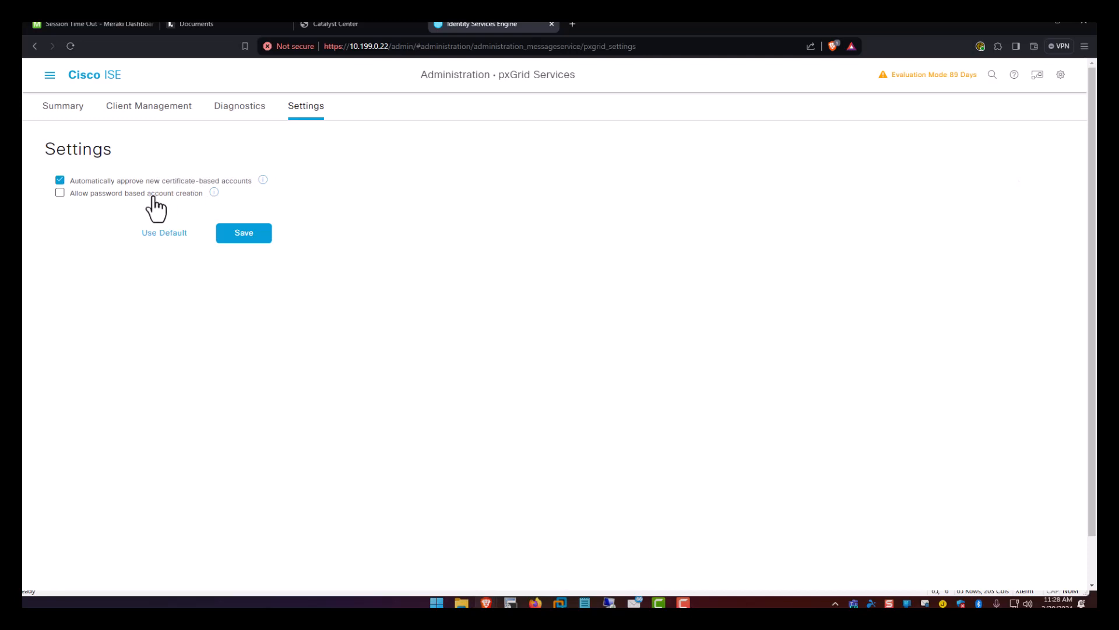
left_click(244, 235)
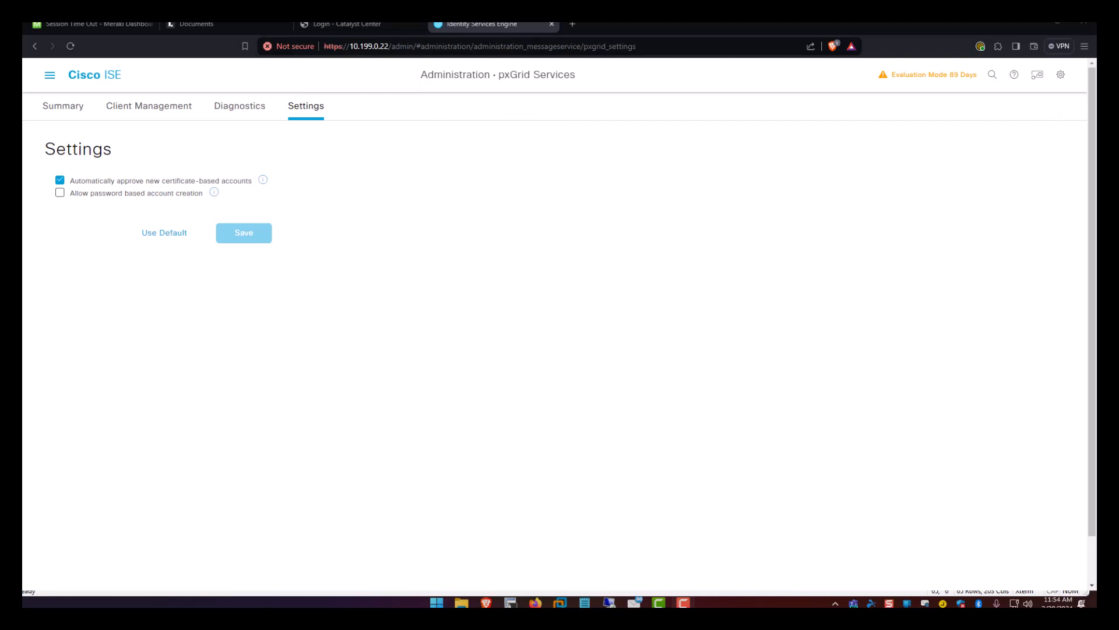
In Catalyst Center, start adding an ISE server with IP address 10.199.0.22.
left_click(370, 24)
left_click(230, 218)
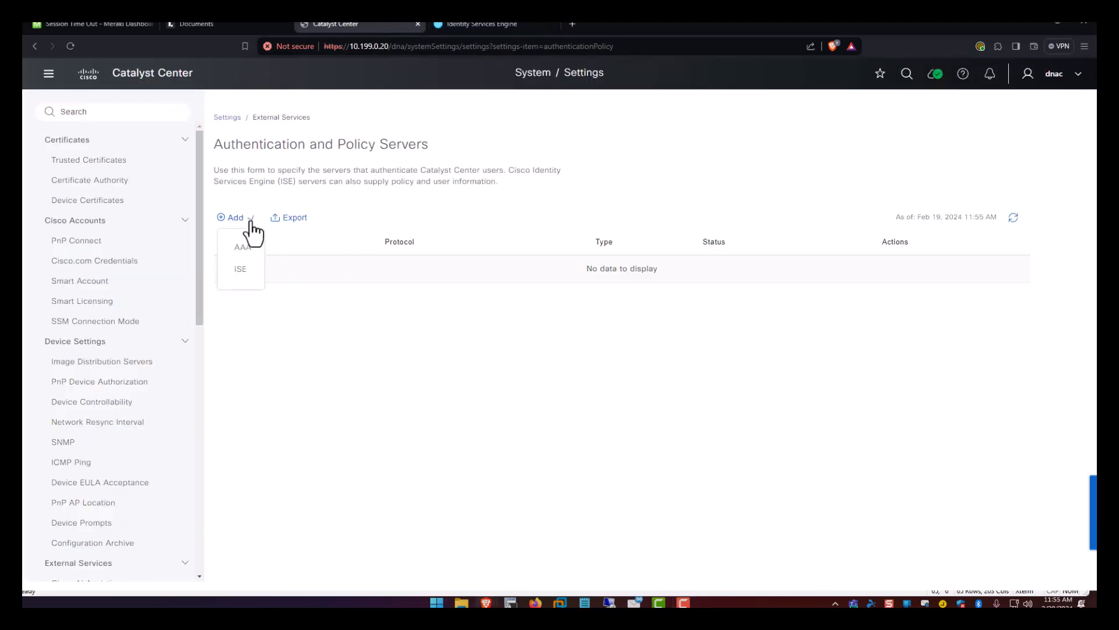
left_click(239, 268)
left_click(851, 168)
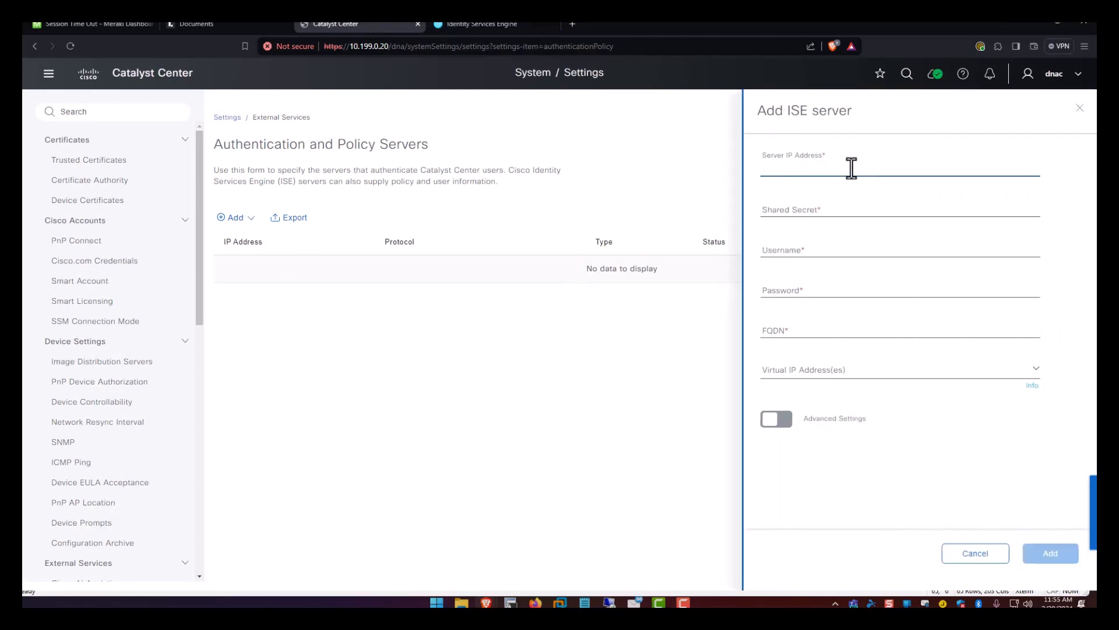
type("10.199.0.2")
left_click(869, 230)
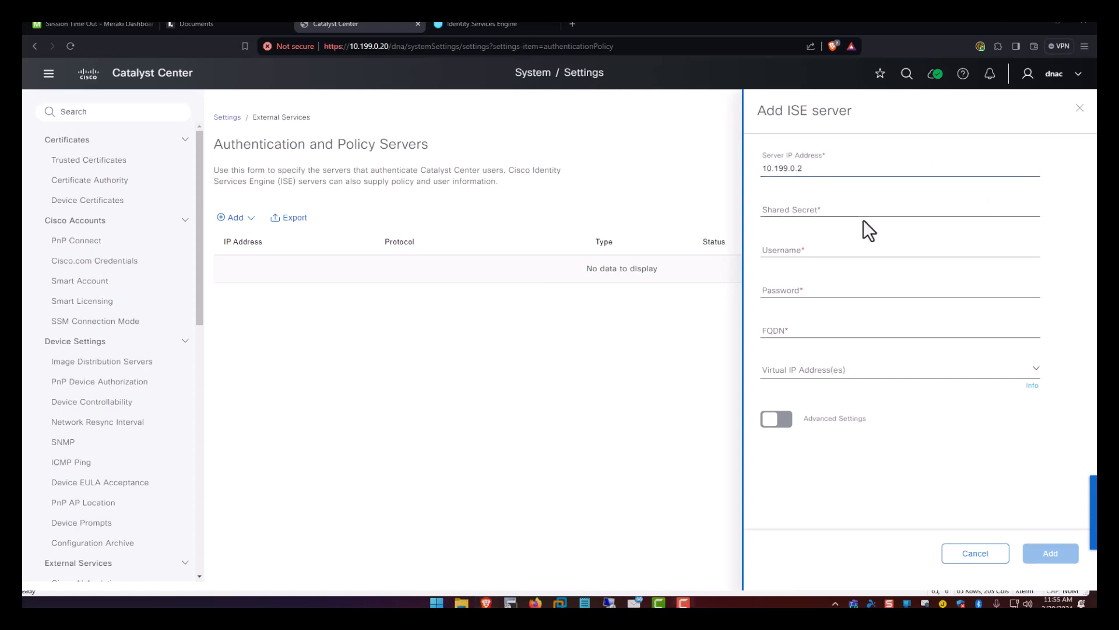
left_click(835, 169)
type("2")
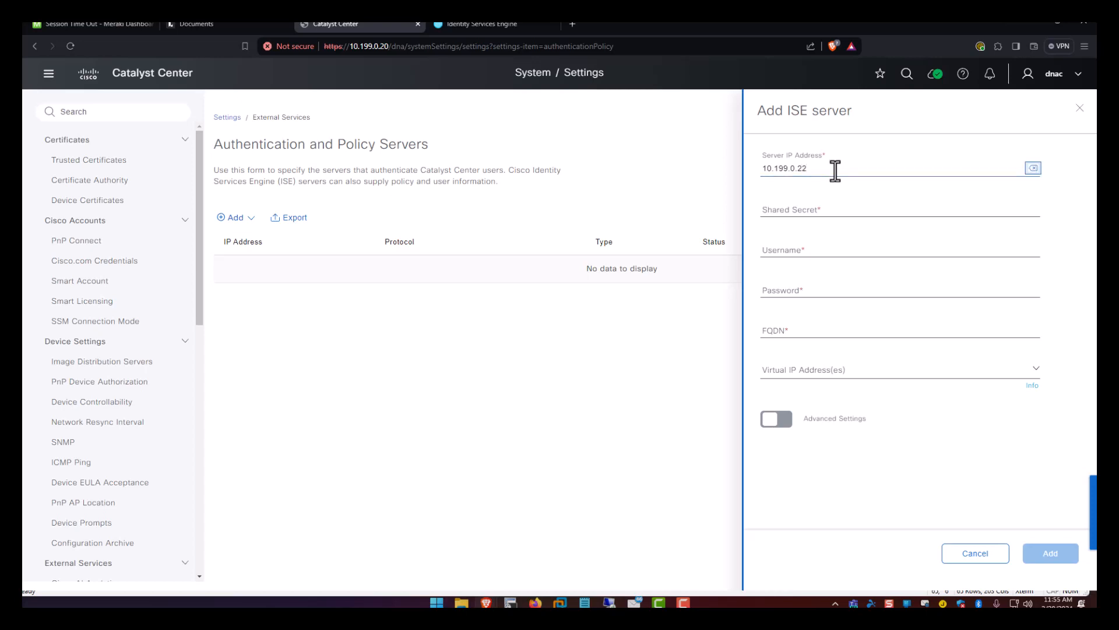
Enter the shared secret, login username and password, and FQDN isev-lab2.lab2.local.
key("Tab")
type("ci")
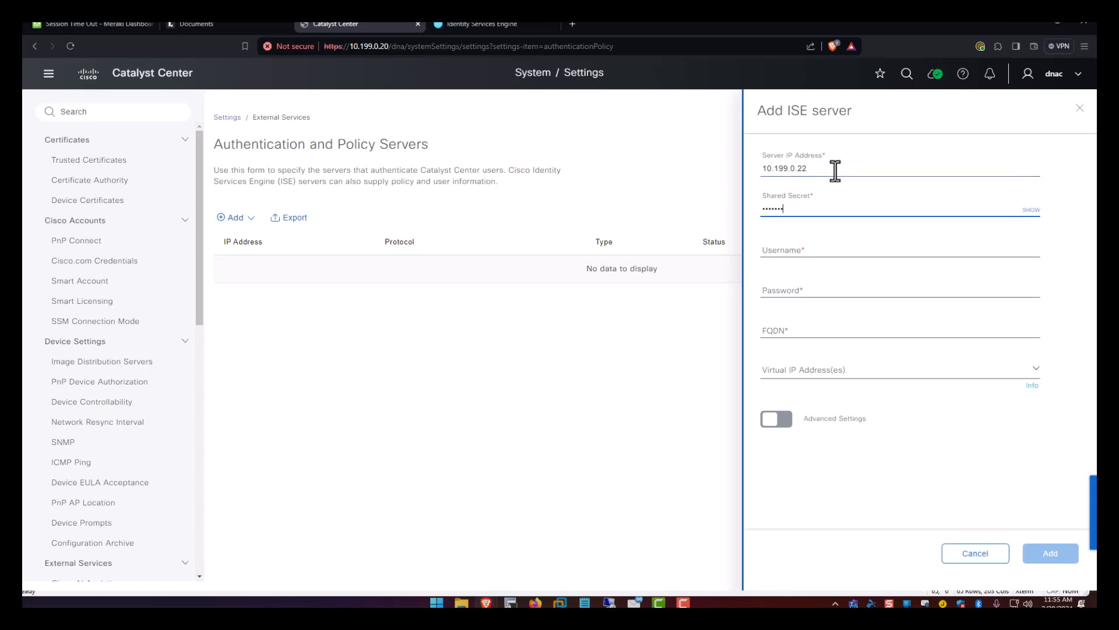
key("Tab")
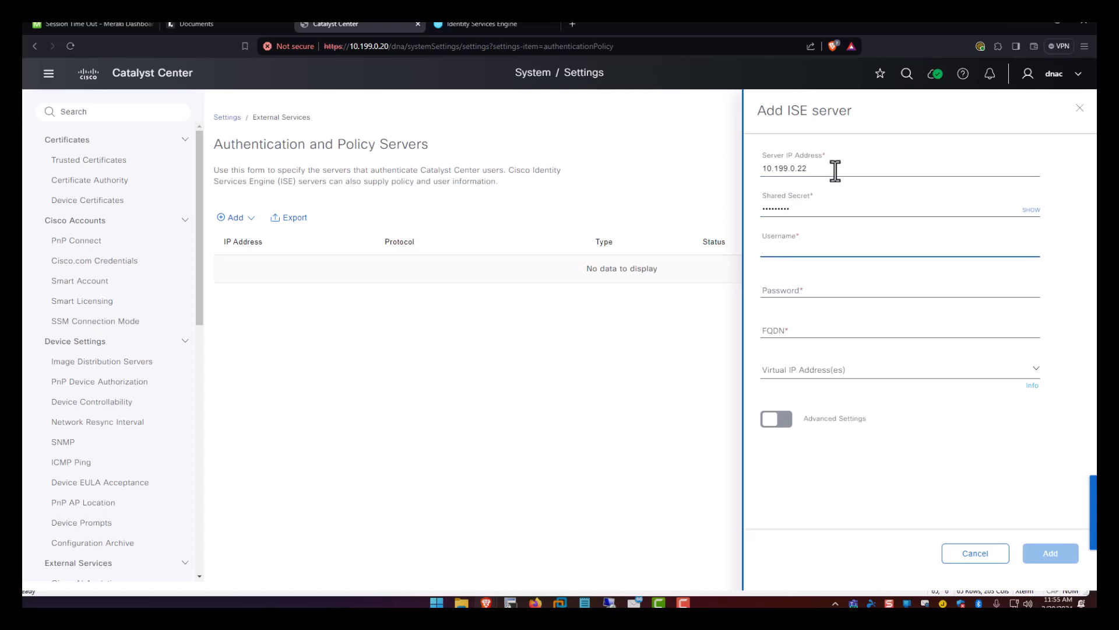
type("admin")
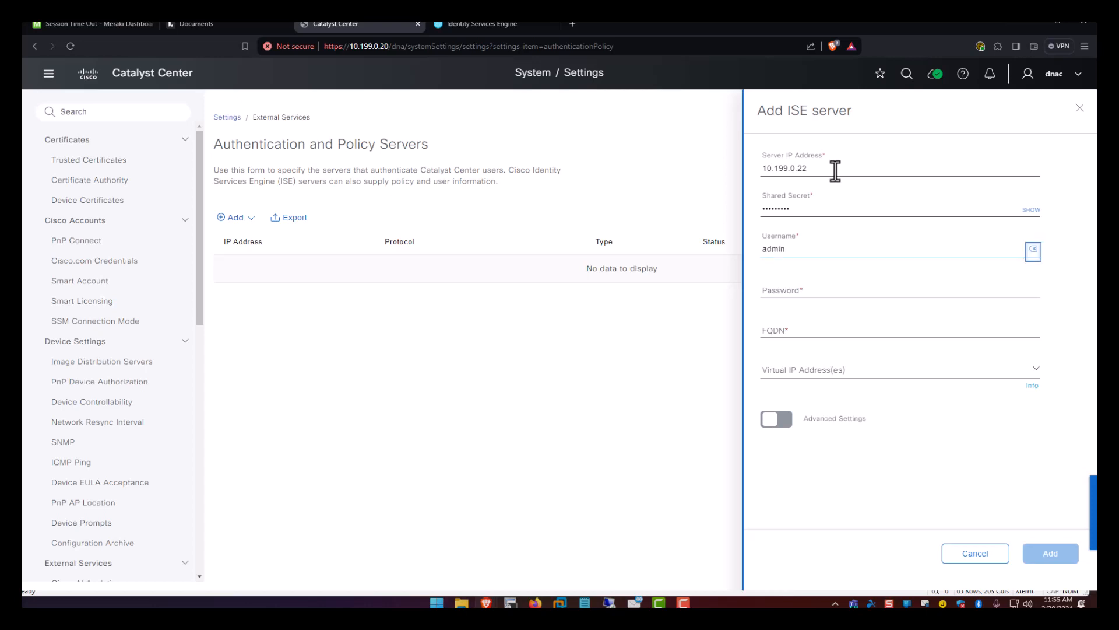
key("Tab")
type("C1s")
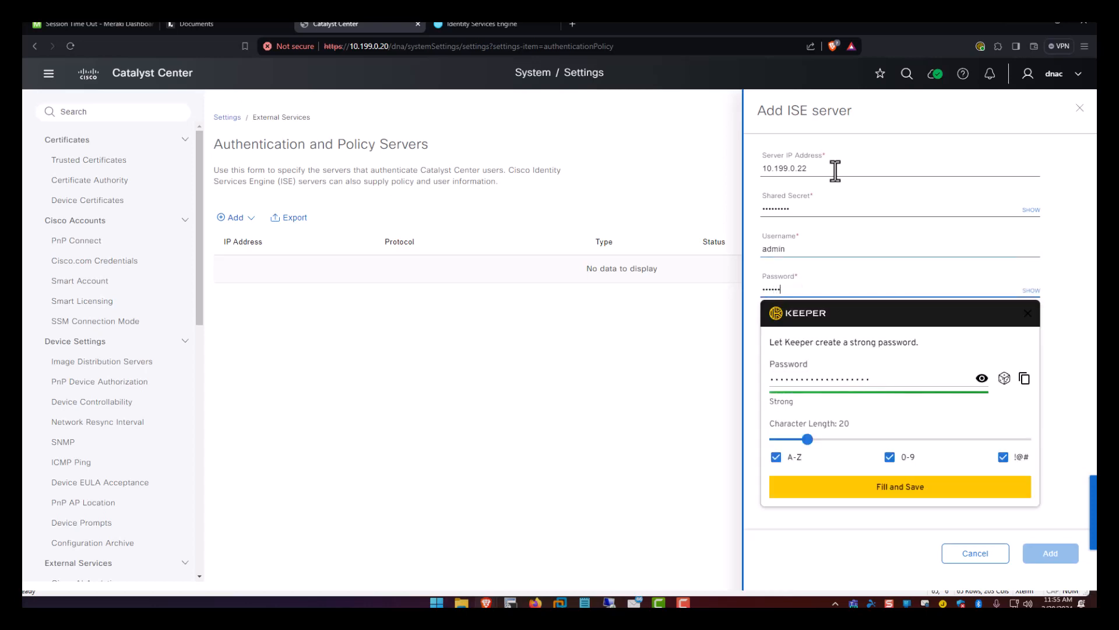
left_click(1026, 315)
left_click(799, 330)
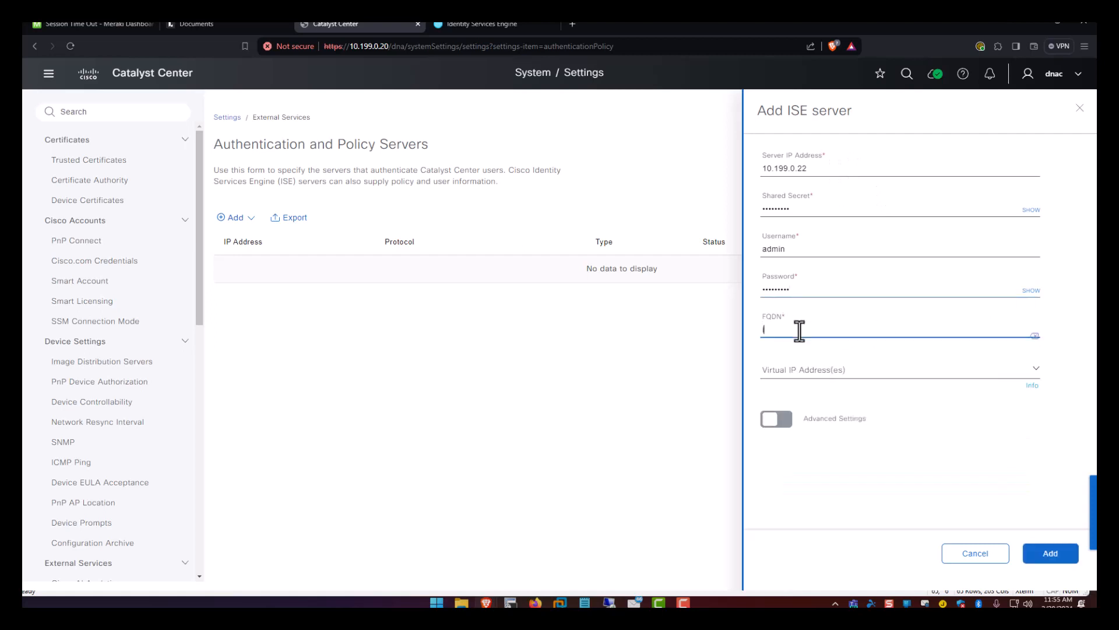
type("isev-lab2.lab2.local")
Enable TACACS under Advanced Settings and submit the new ISE server.
left_click(781, 423)
scroll(784, 428, "down", 3)
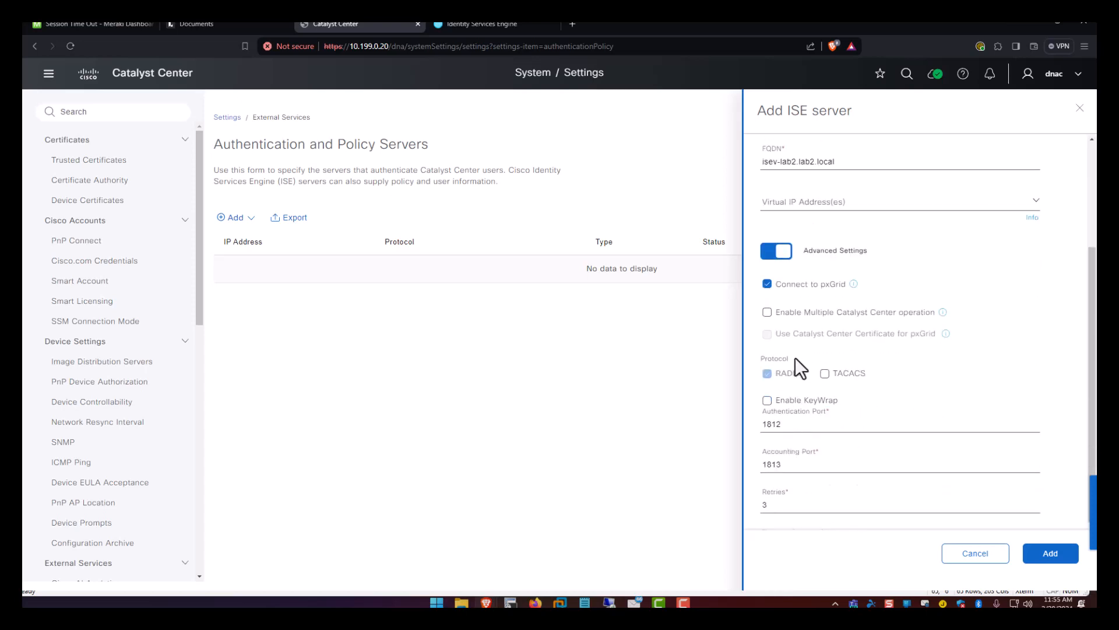
left_click(824, 374)
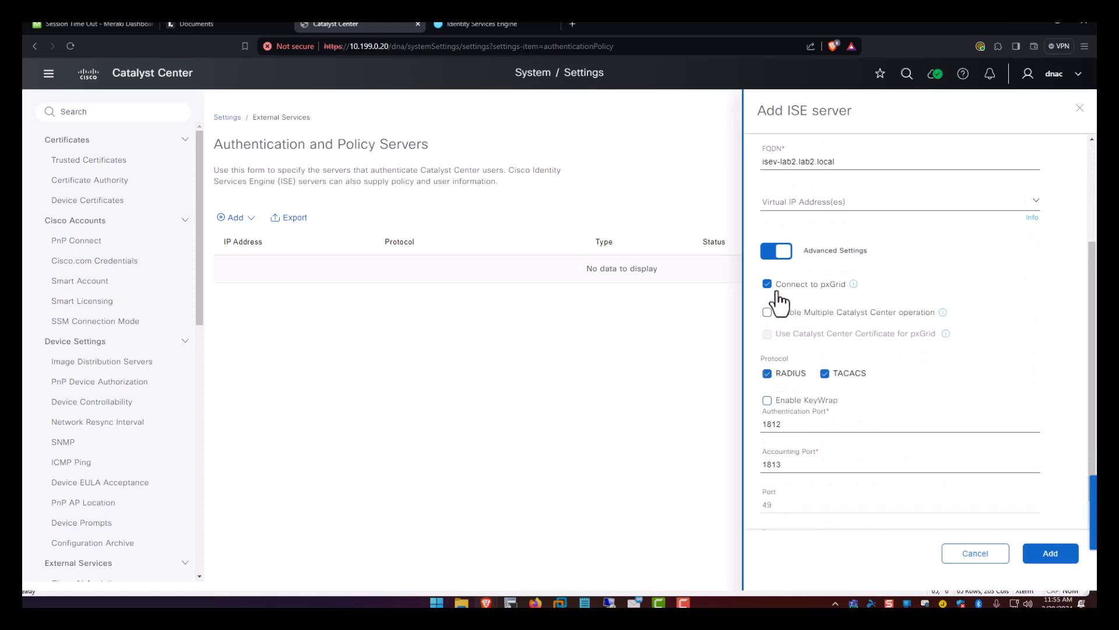
left_click(1044, 560)
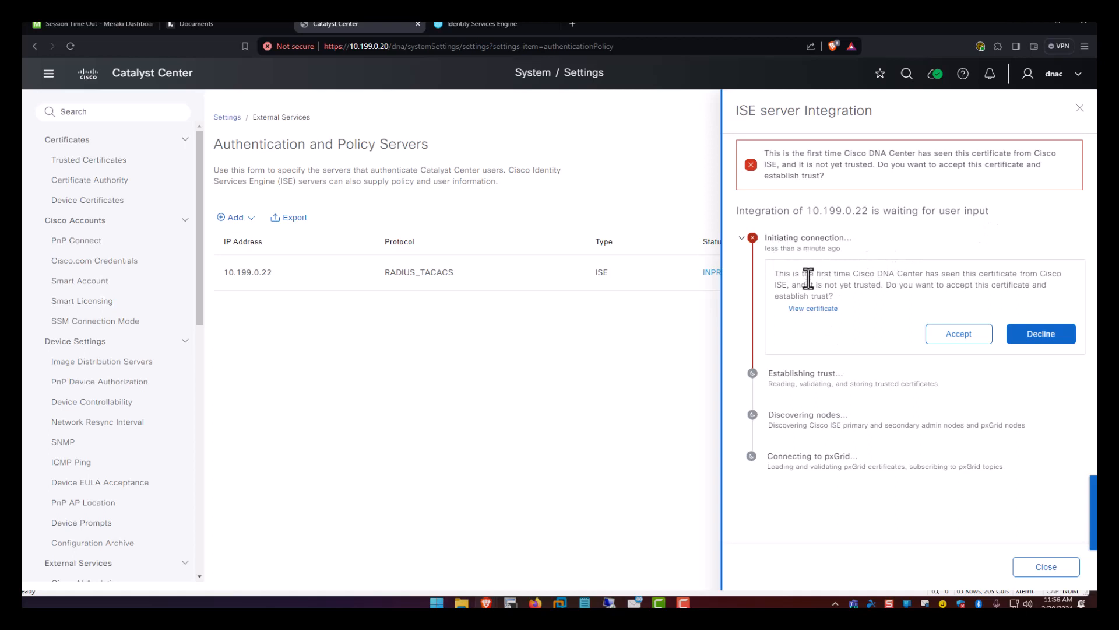
left_click_drag(778, 273, 1052, 274)
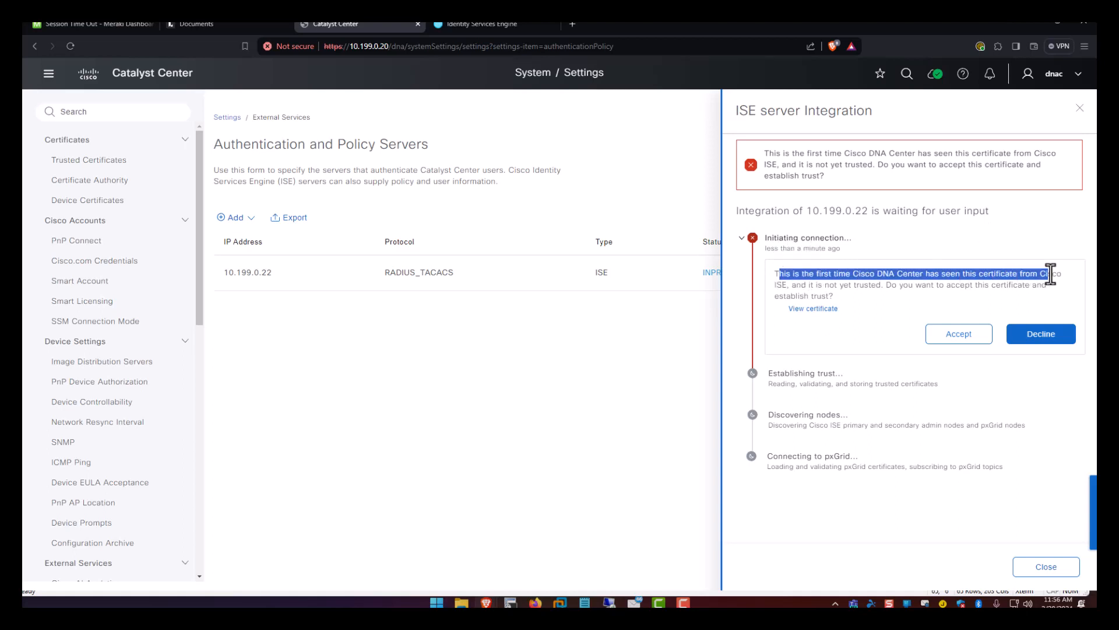
left_click_drag(804, 274, 876, 285)
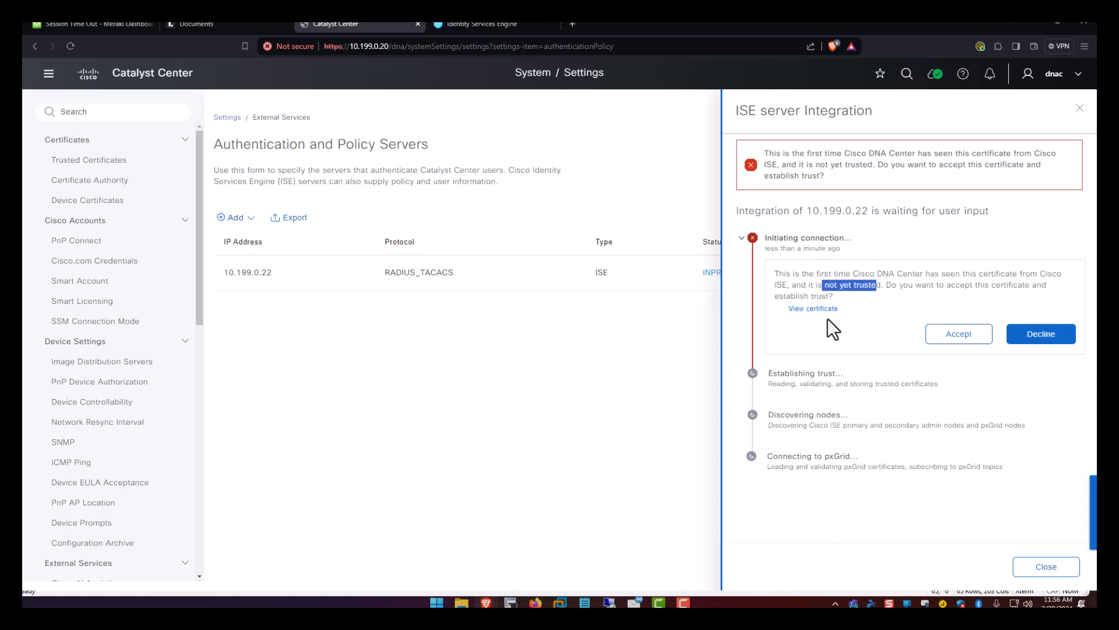
left_click(861, 274)
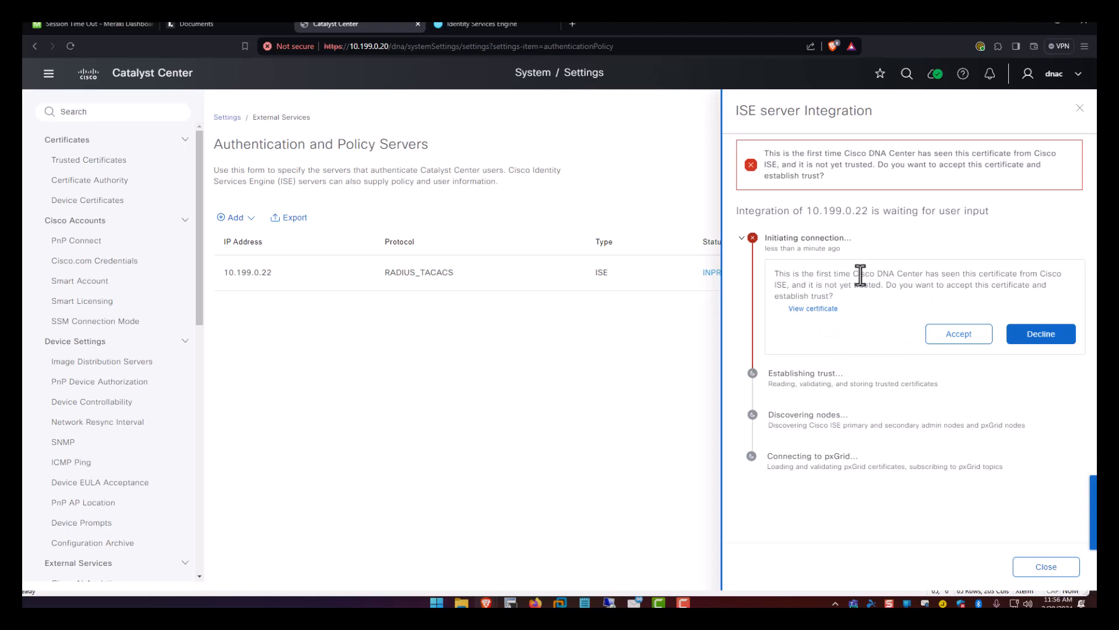
left_click(498, 27)
left_click(48, 75)
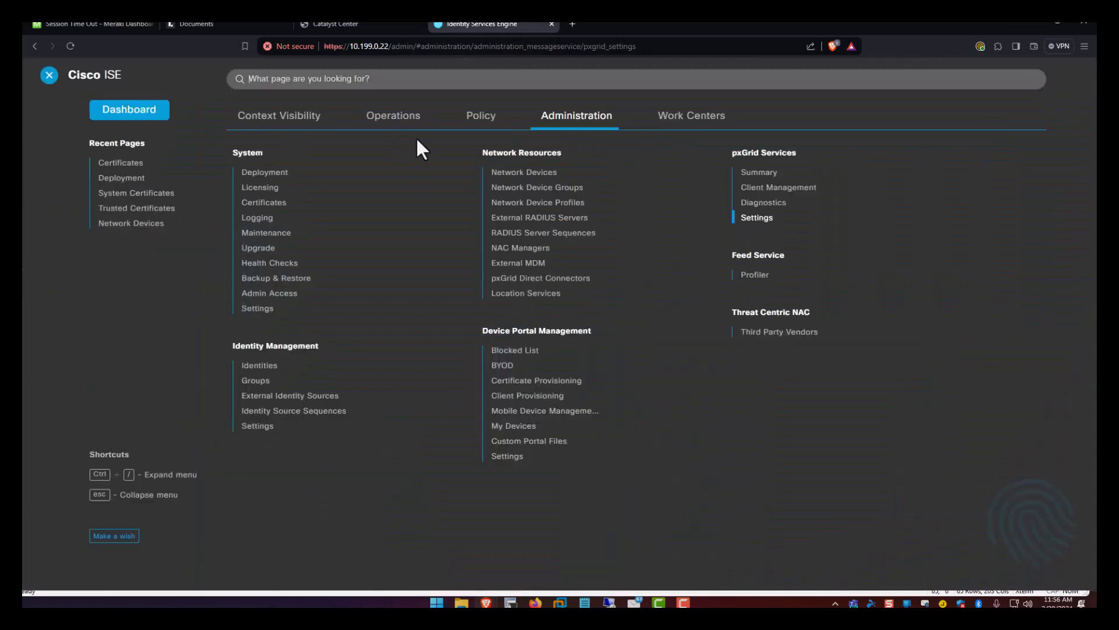
left_click(326, 204)
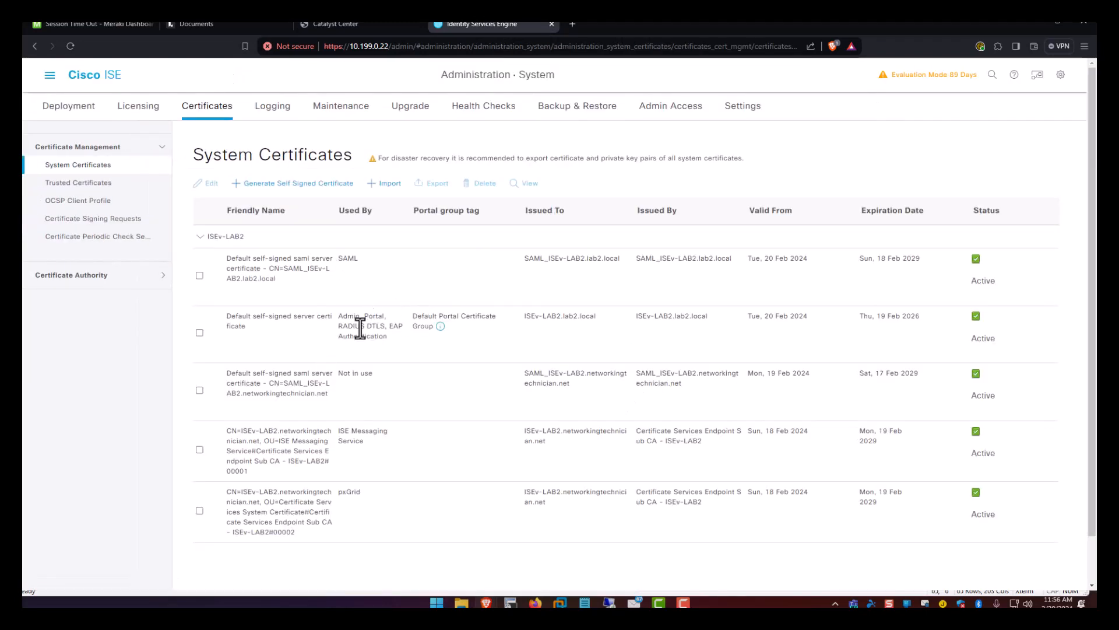
left_click_drag(343, 315, 405, 345)
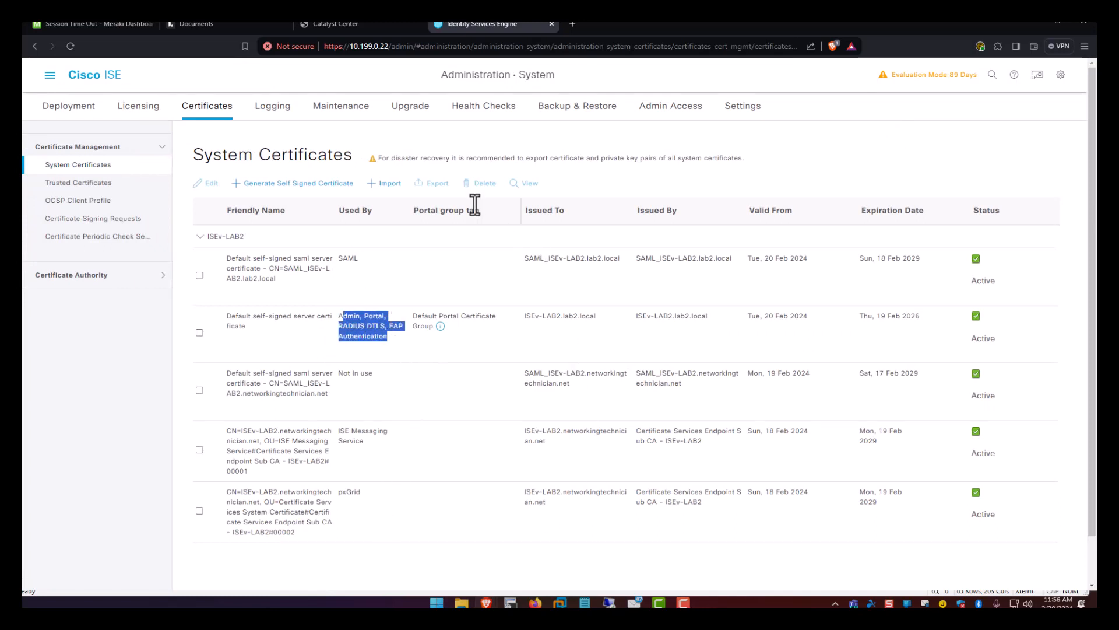
left_click(369, 21)
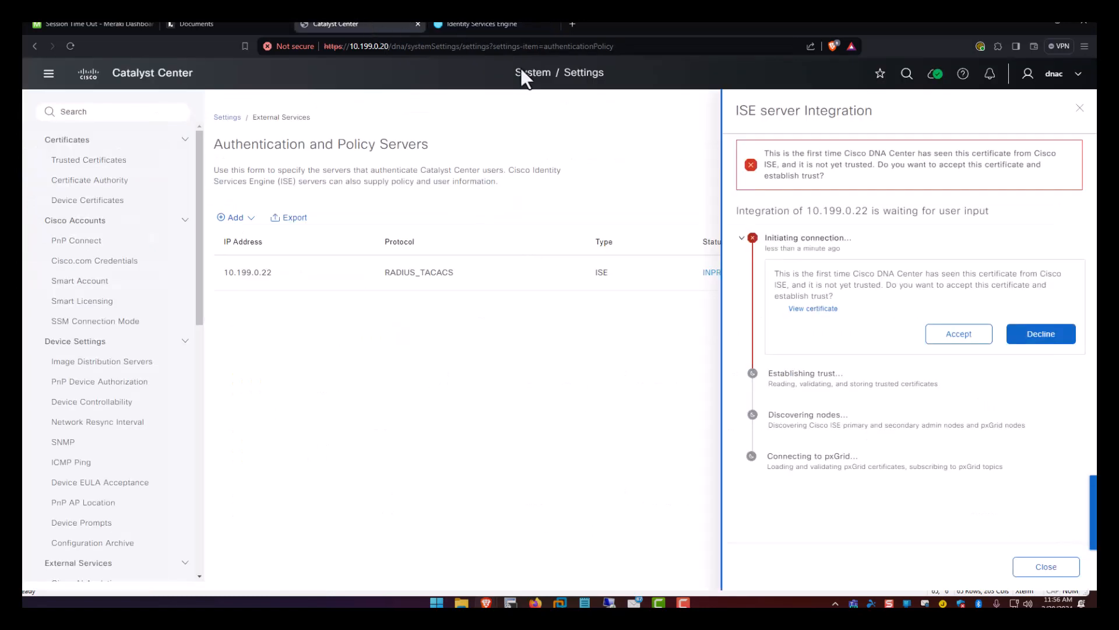
Accept the ISE certificate and review the resulting FQDN mismatch error.
left_click(958, 337)
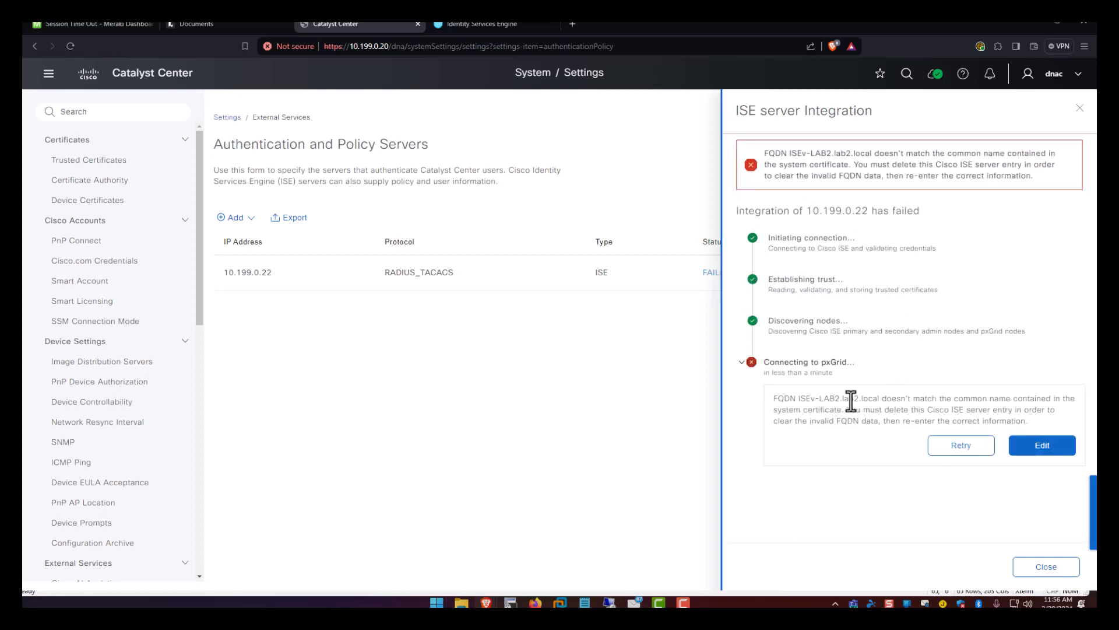
left_click_drag(835, 398, 1038, 398)
left_click(851, 422)
left_click(1038, 568)
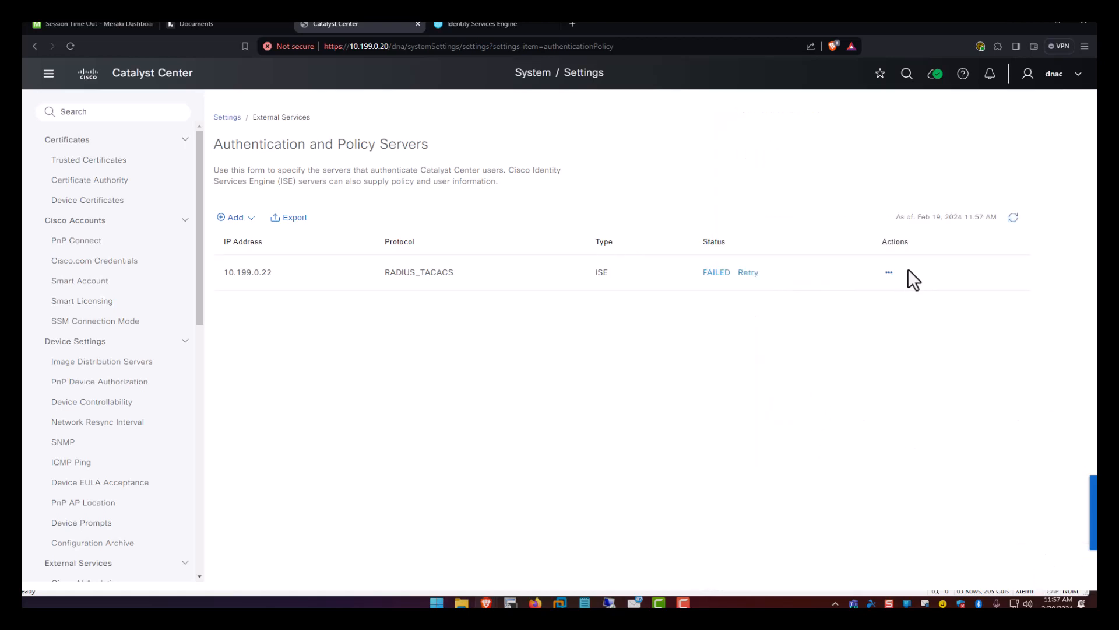
Delete the failed 10.199.0.22 ISE server entry from Catalyst Center.
left_click(889, 272)
left_click(904, 322)
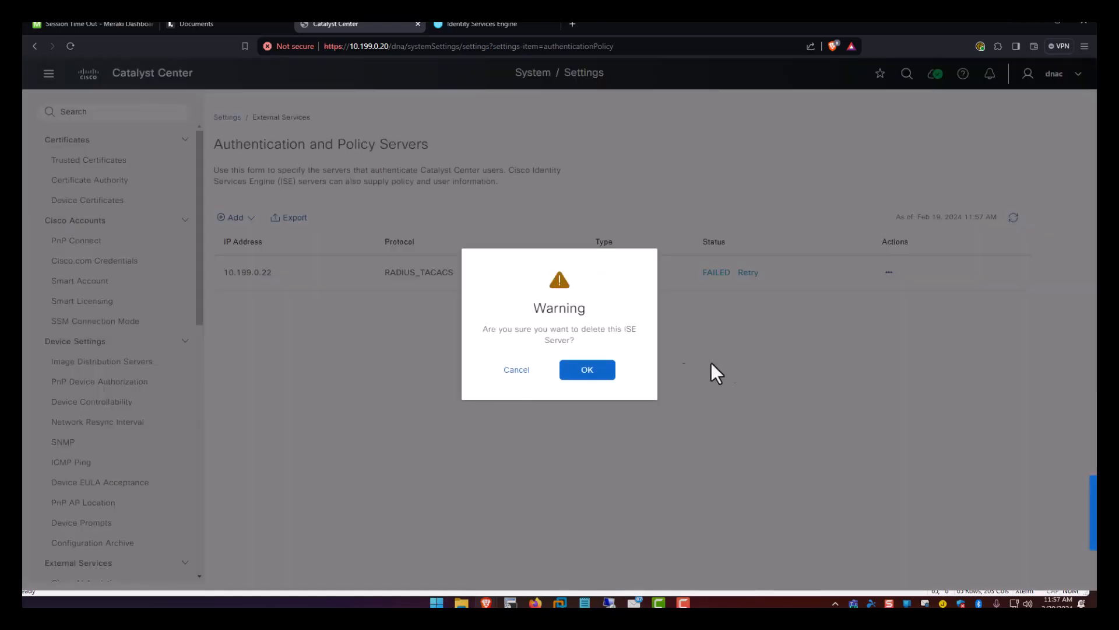
left_click(606, 385)
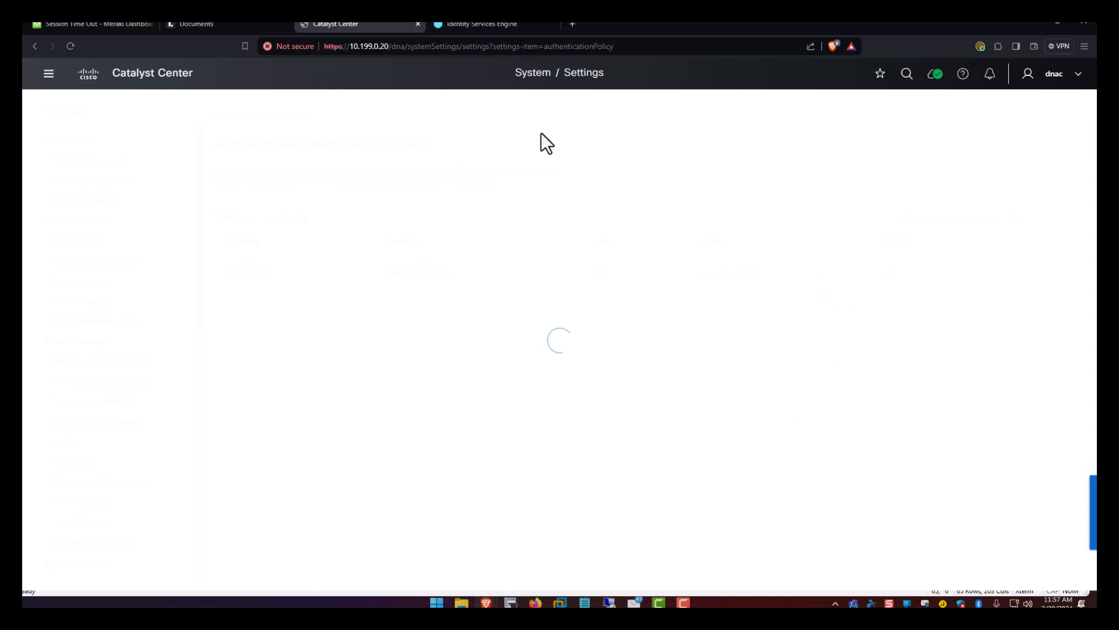
left_click(488, 24)
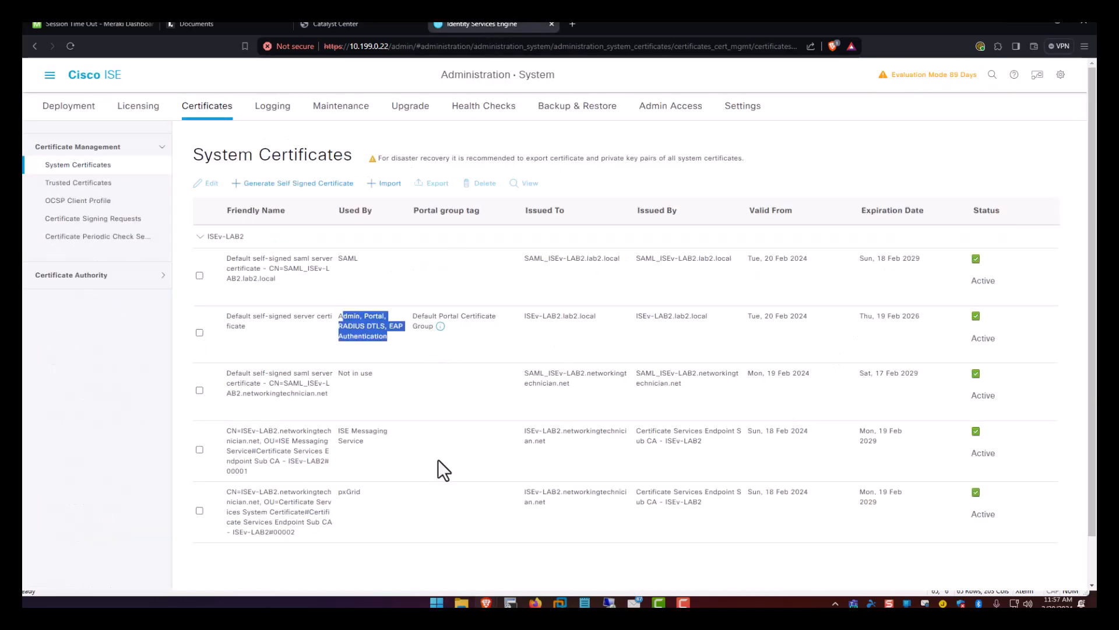
Check the existing certificate names, then open the Generate Self Signed Certificate form.
left_click_drag(537, 505, 522, 495)
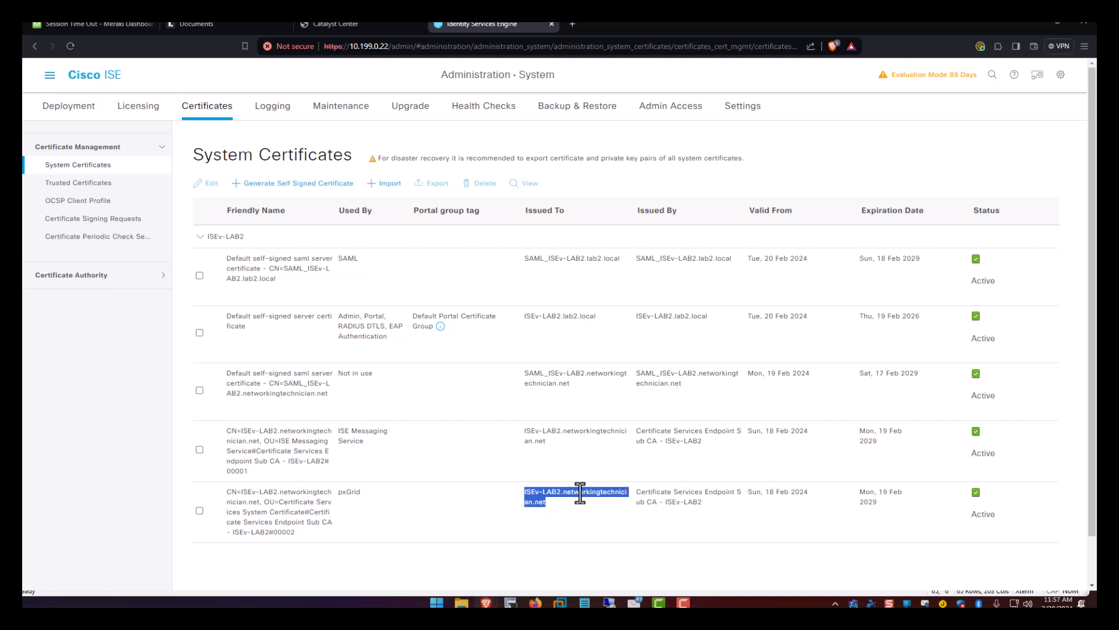
left_click_drag(603, 316, 507, 315)
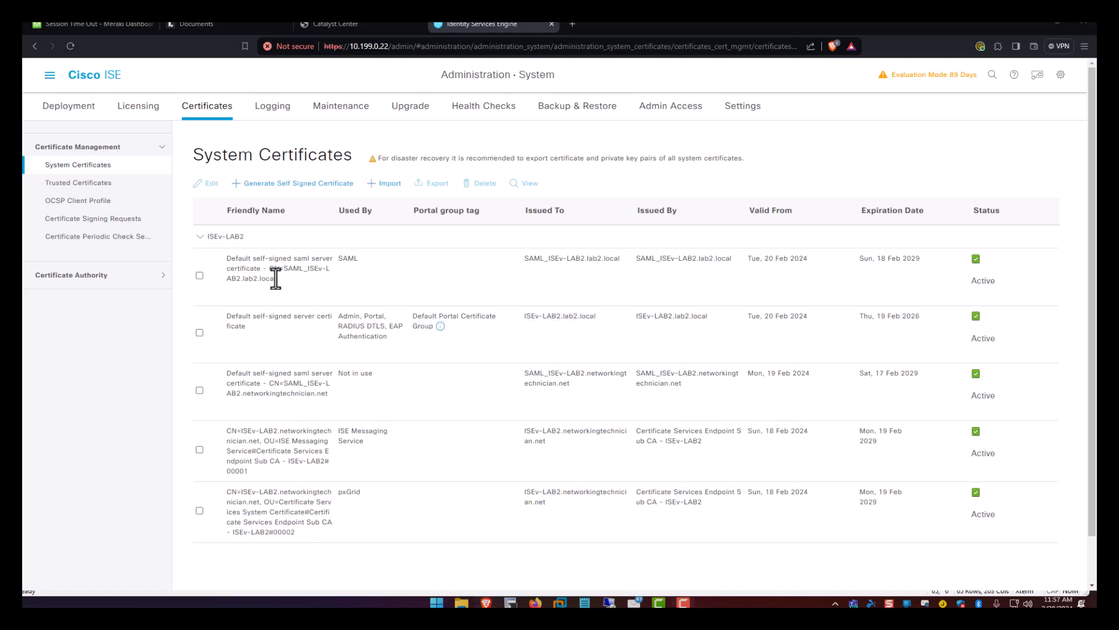
left_click(347, 184)
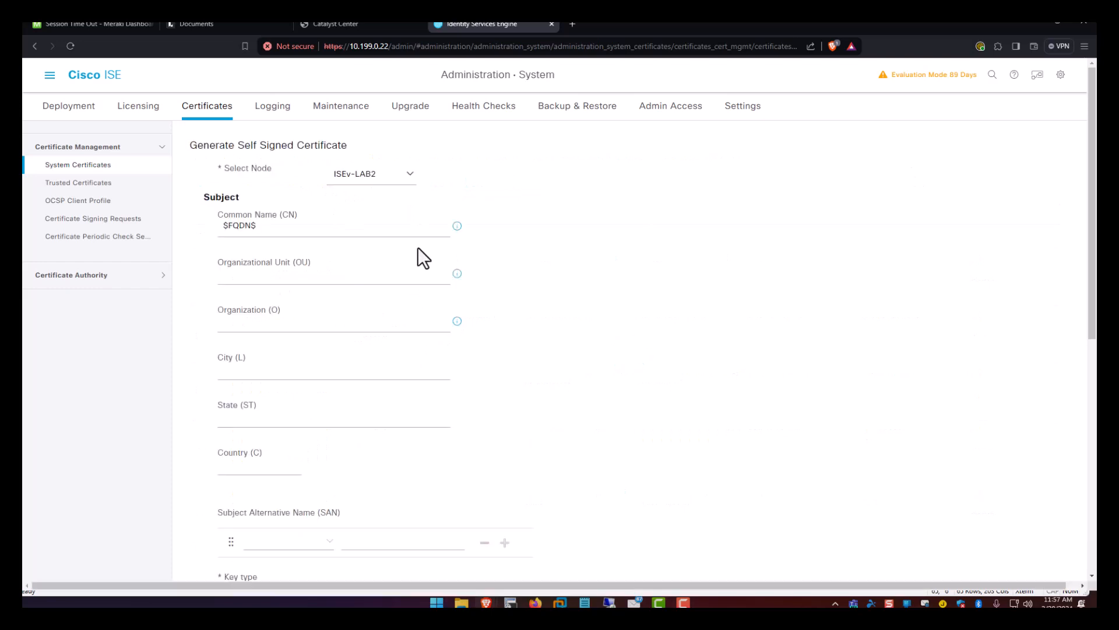
Generate a self-signed certificate for pxGrid use, accepting the long validity warning.
scroll(499, 271, "down", 8)
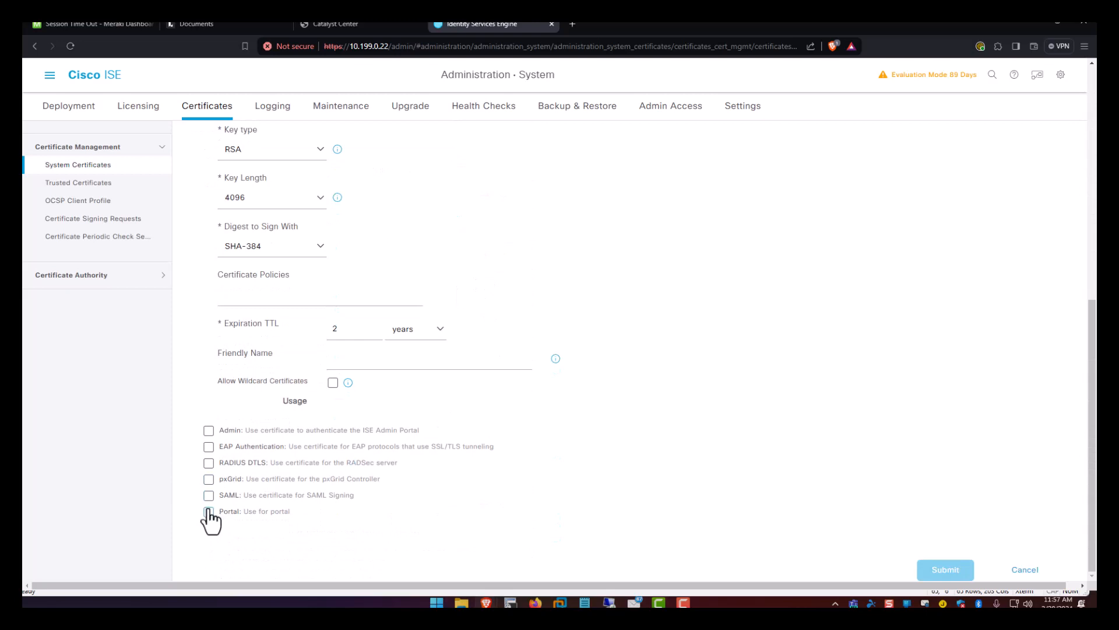
left_click(208, 479)
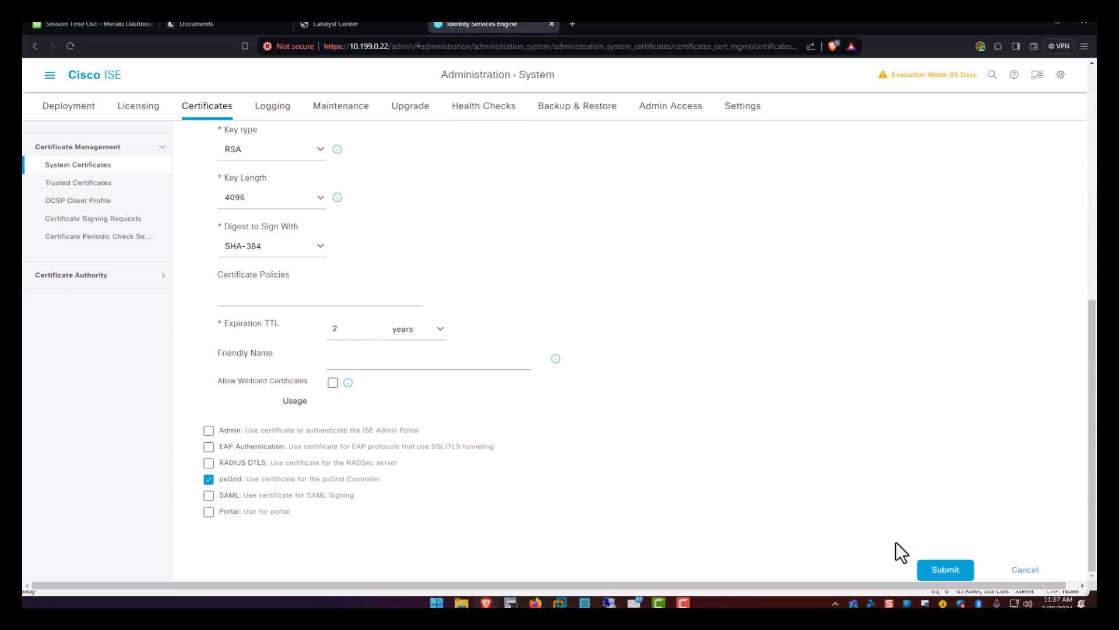
left_click(927, 569)
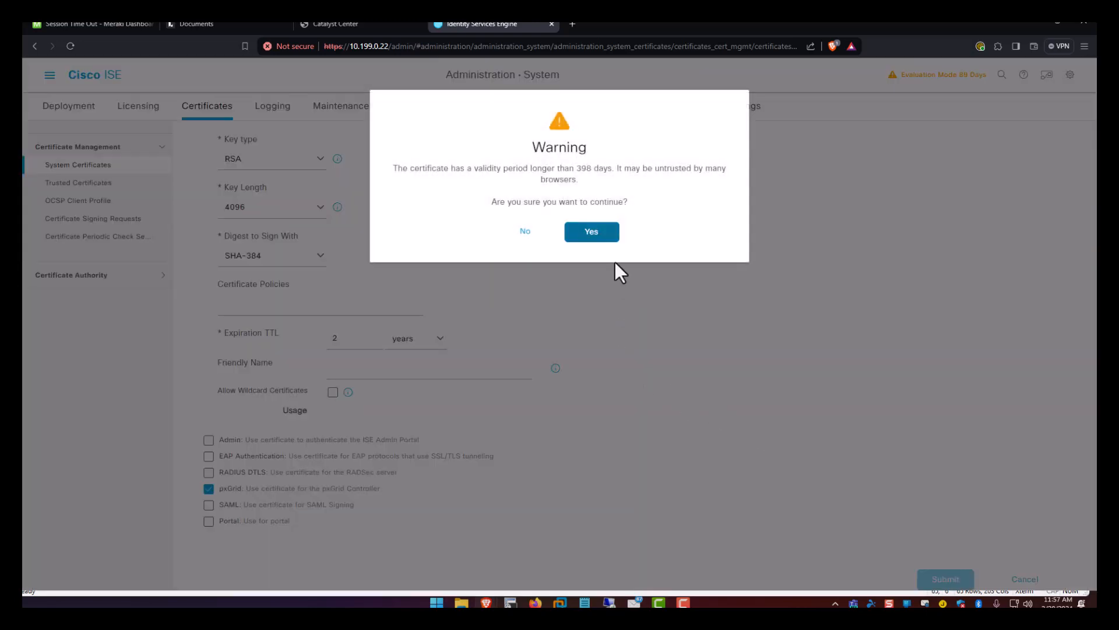
left_click(592, 232)
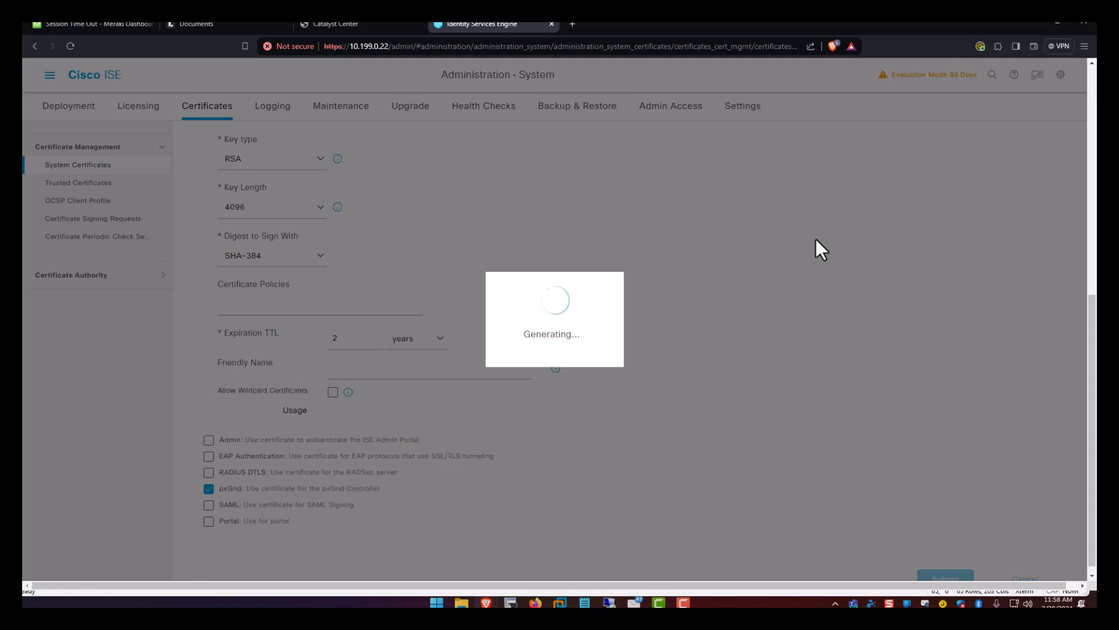
Delete the unused old networkingtechnician.net system certificate.
scroll(671, 277, "down", 1)
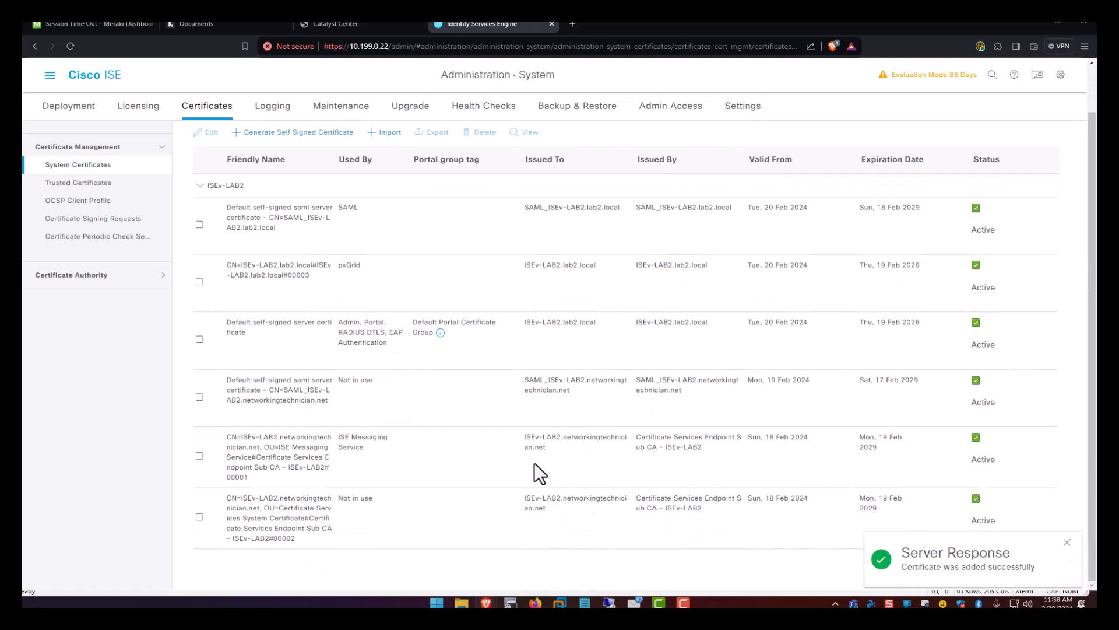
scroll(396, 321, "up", 1)
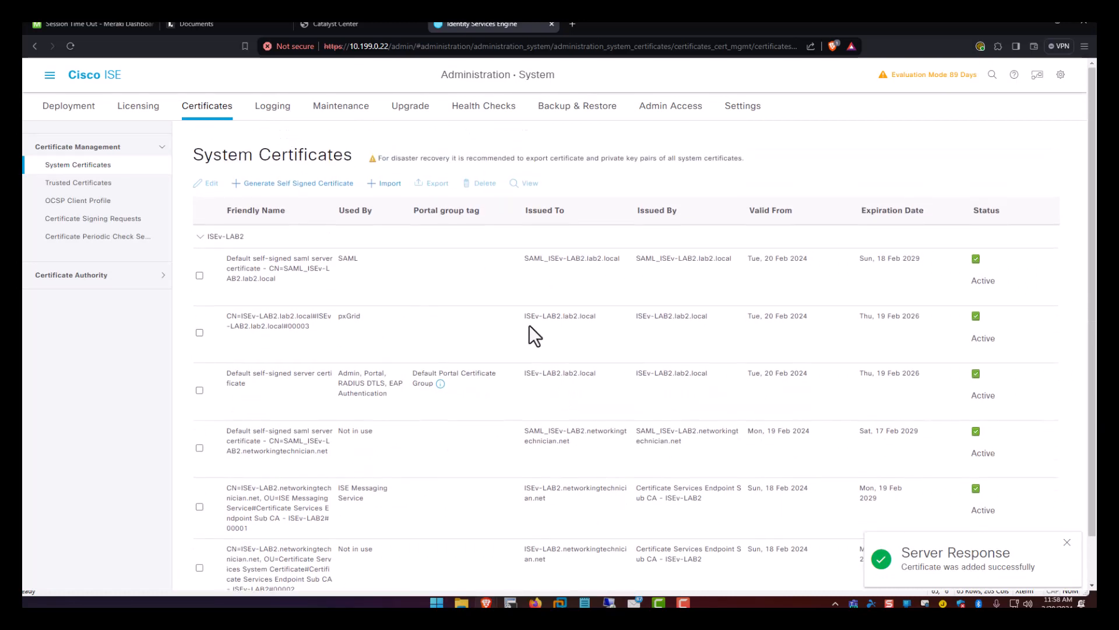
left_click_drag(529, 320, 600, 318)
scroll(578, 341, "down", 1)
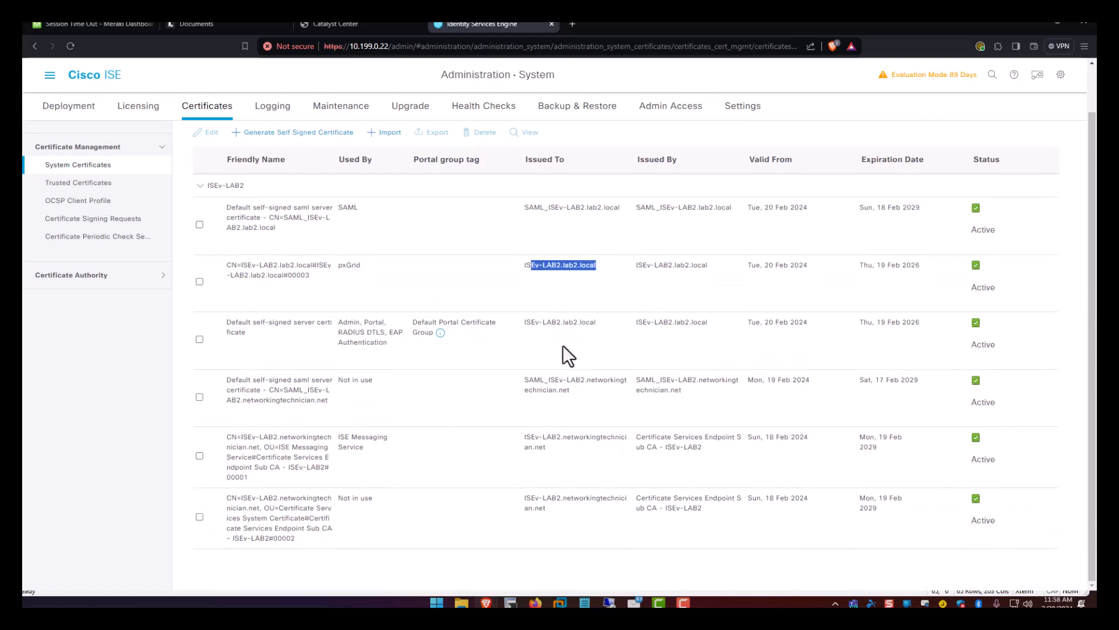
left_click(200, 517)
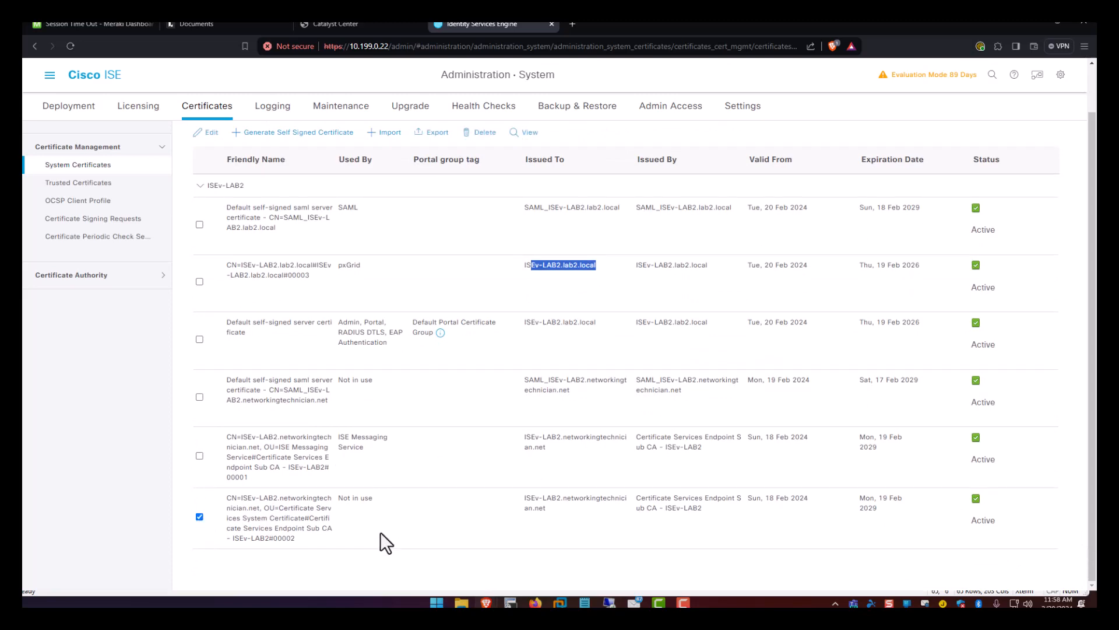
left_click(482, 133)
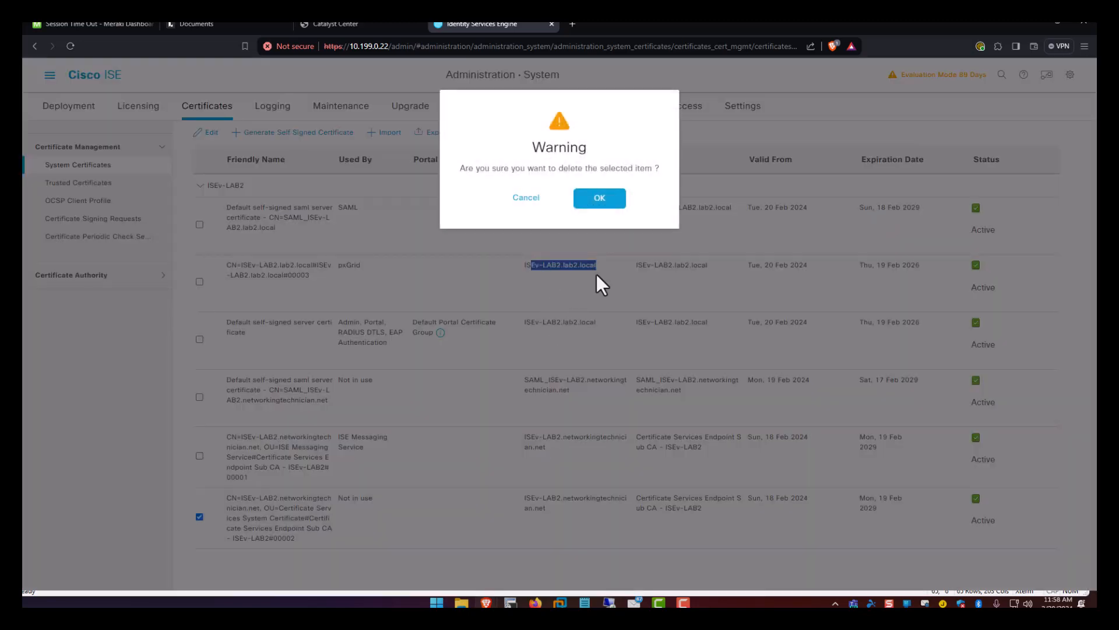
left_click(601, 197)
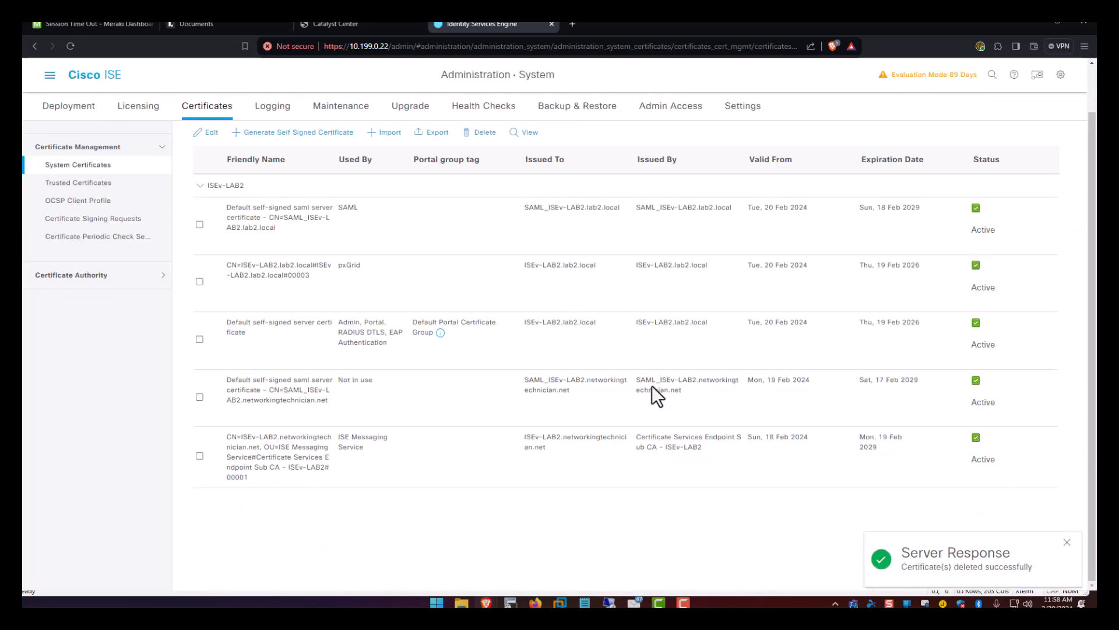
left_click(361, 24)
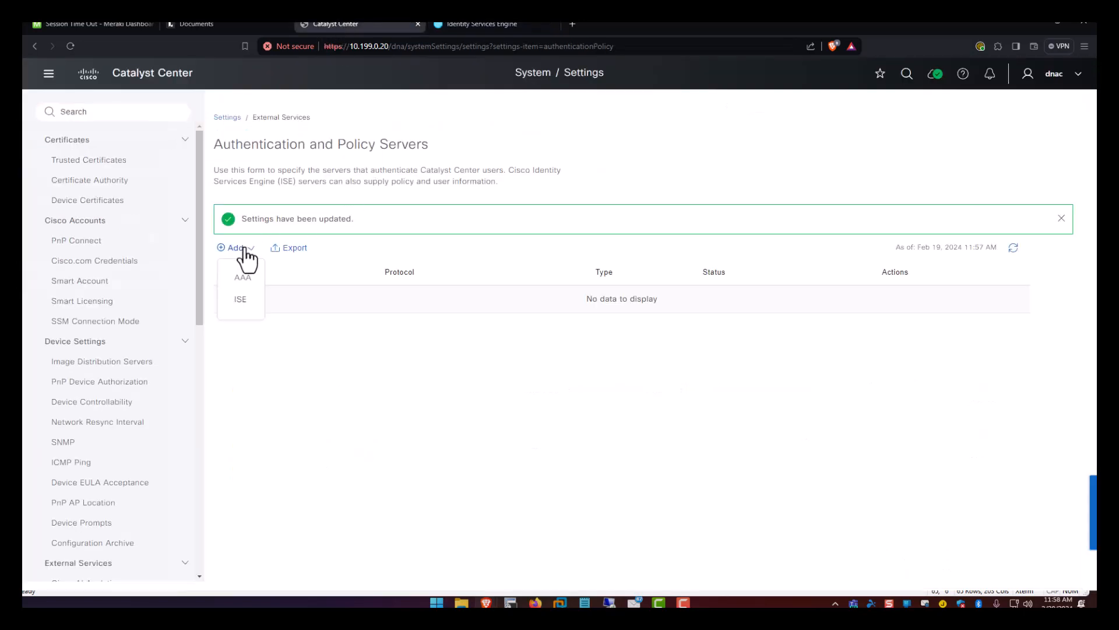
Enter IP 10.199.0.22, shared secret, login credentials and FQDN isev-lab2.lab2.local, then expand Advanced Settings.
left_click(829, 168)
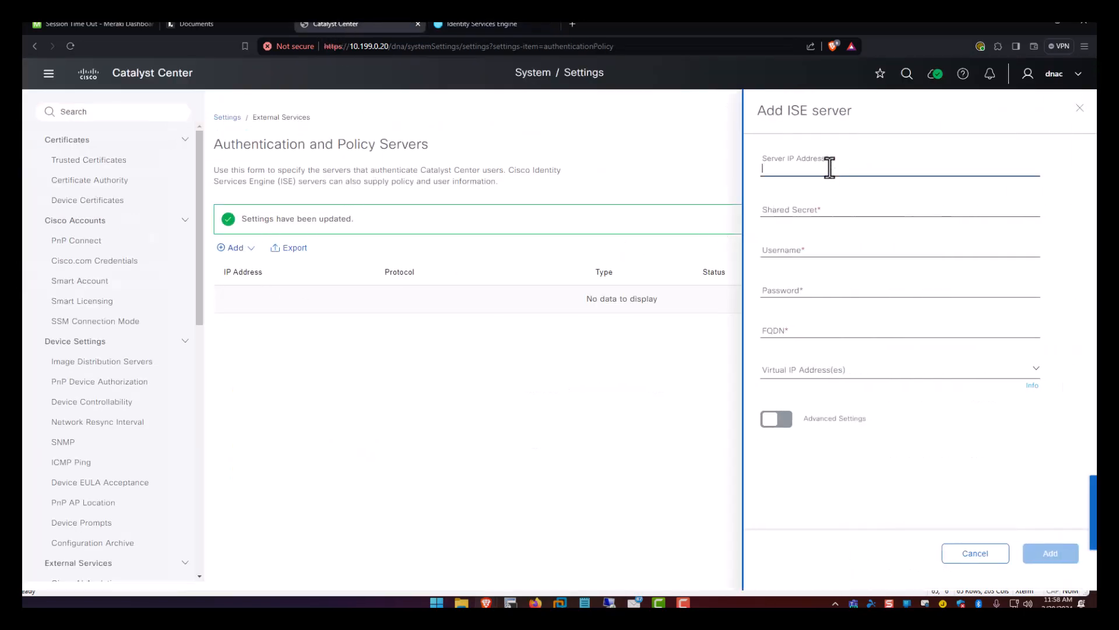
type("10.199.0.22")
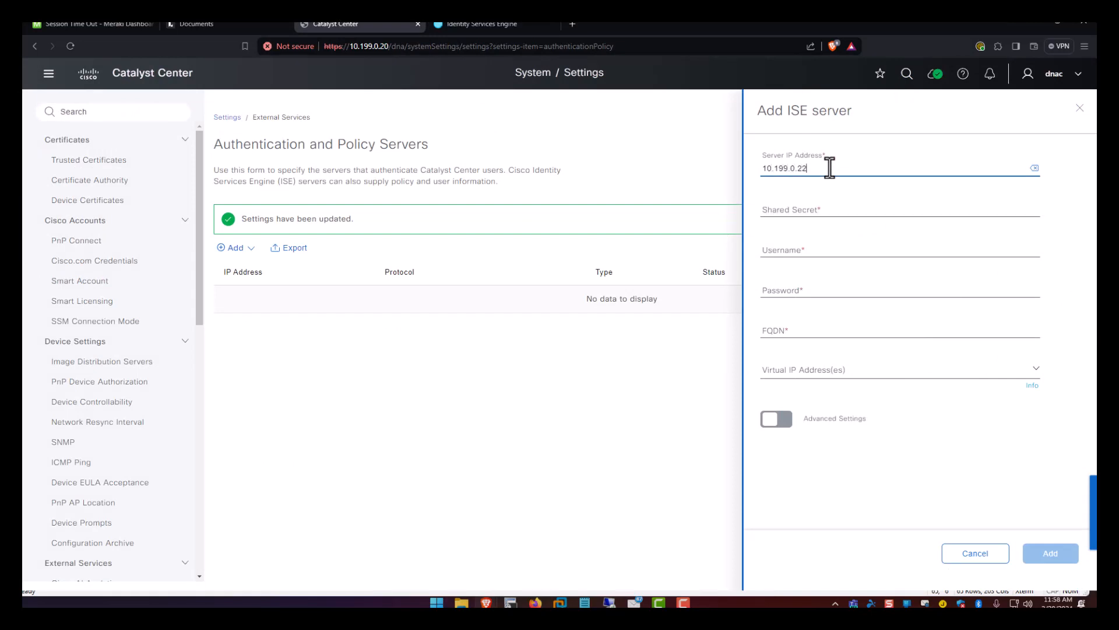
key("Tab")
type("•")
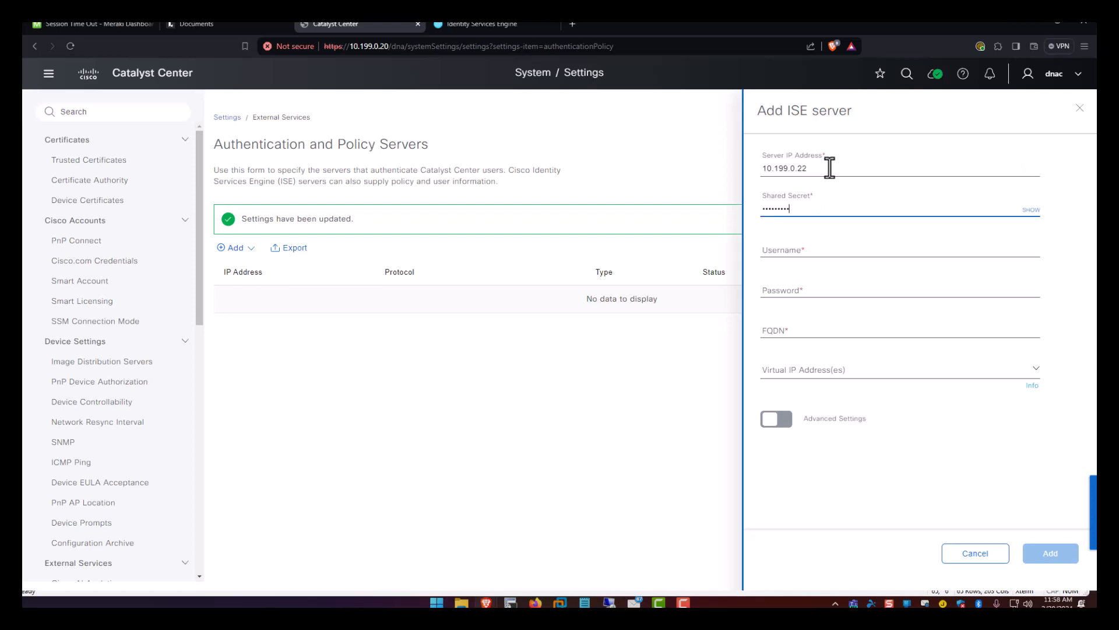
key("Tab")
type("admin")
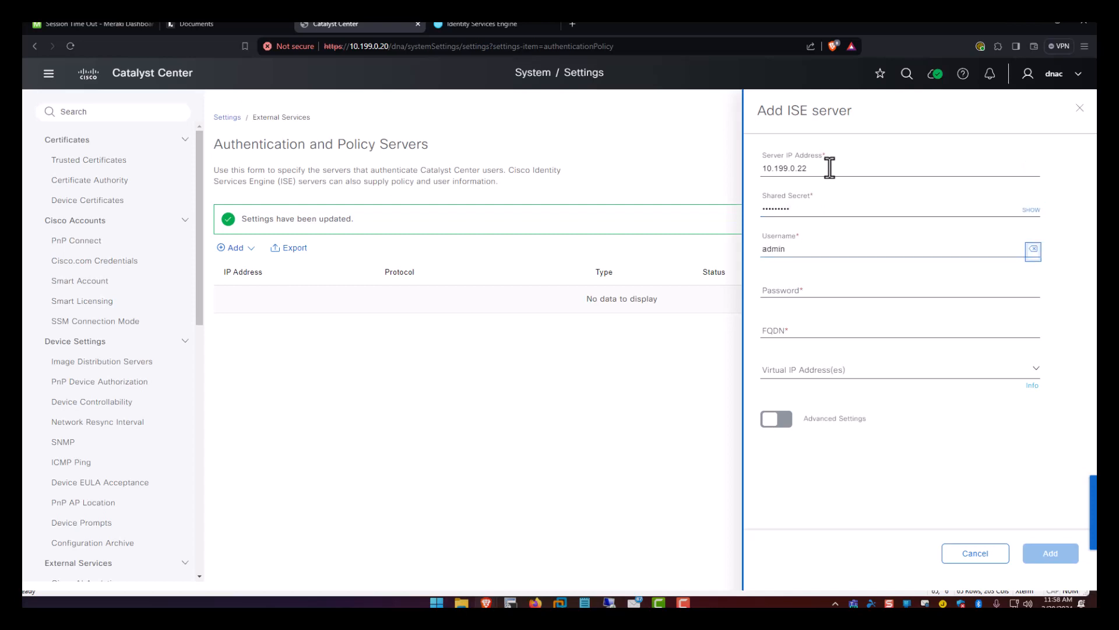
key("Tab")
type("••••••")
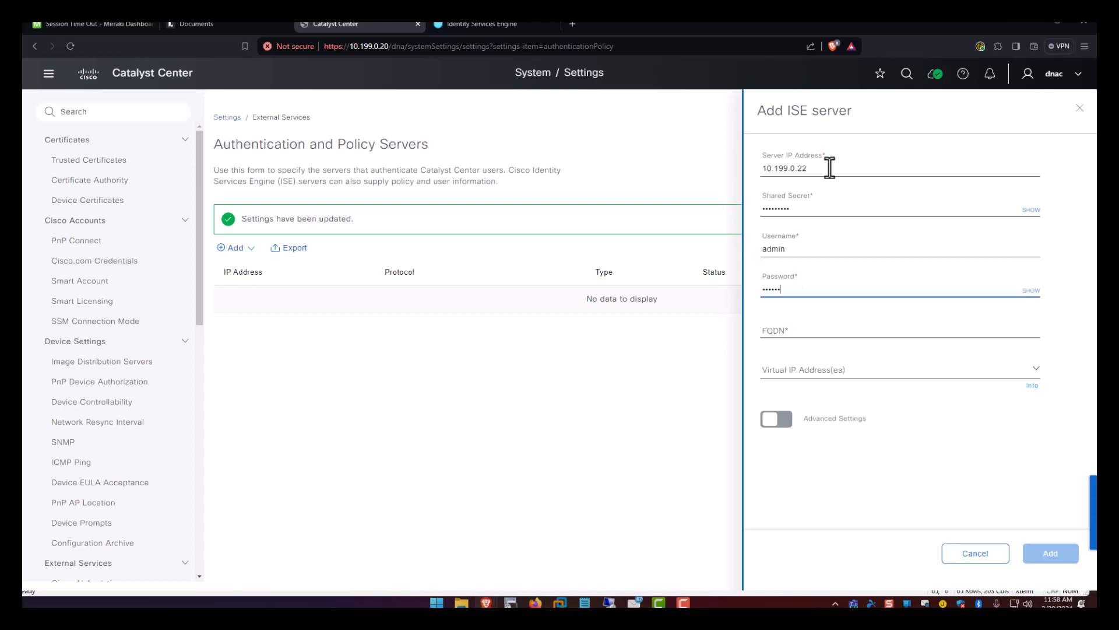
type("•")
key("Tab")
type("ise")
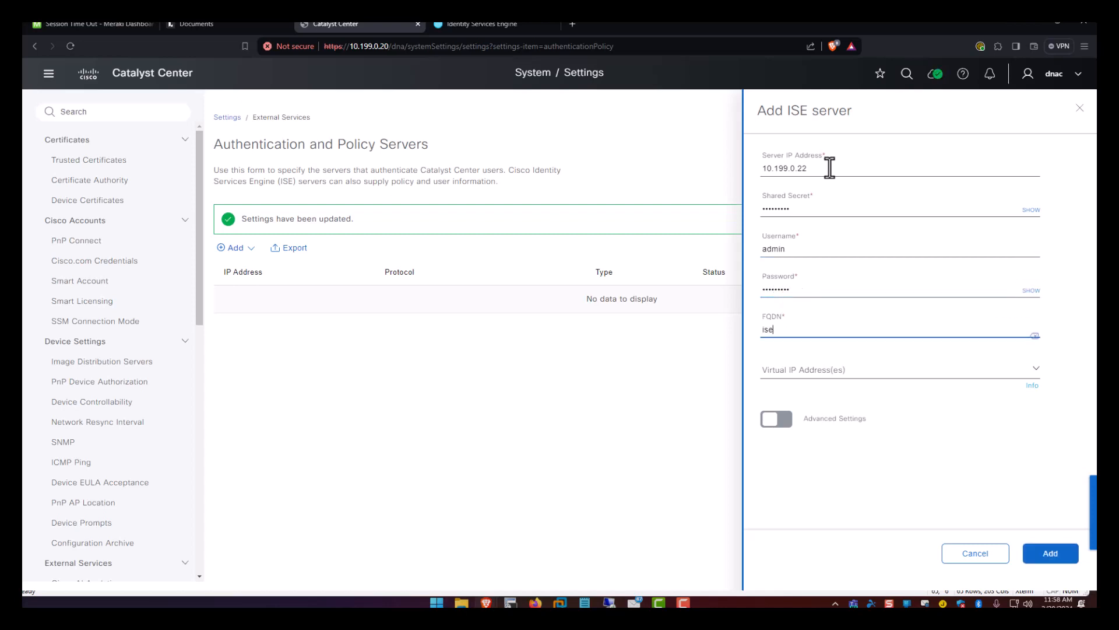
type("v-lab2.lab2.local")
left_click(780, 417)
scroll(791, 402, "down", 4)
Enable TACACS, add the server, trust its certificate, and close the successful integration.
left_click(841, 302)
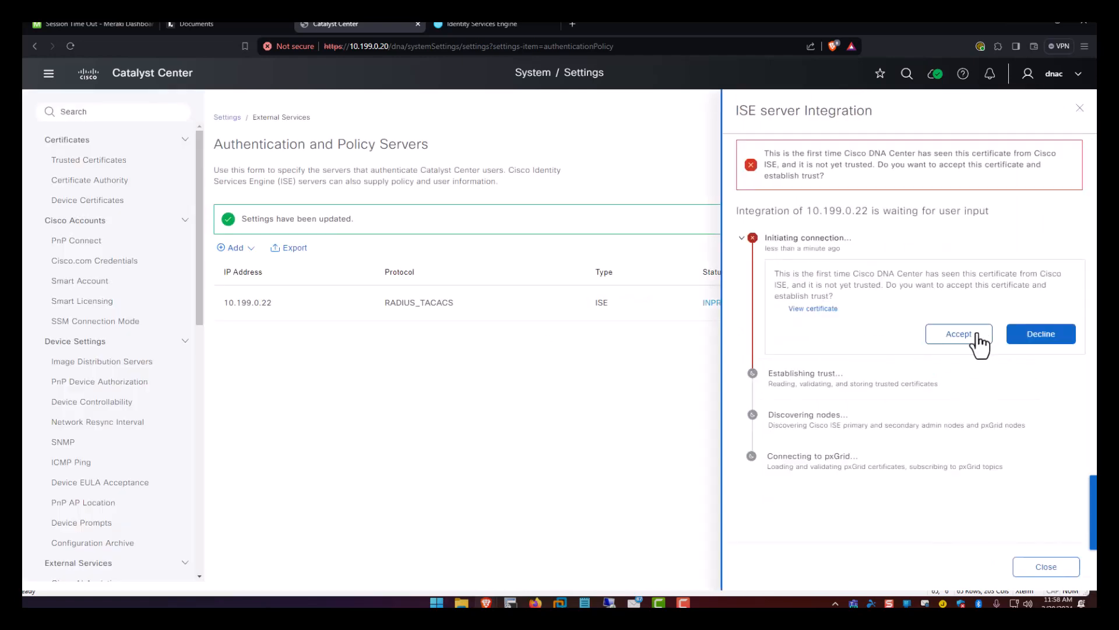
left_click(967, 343)
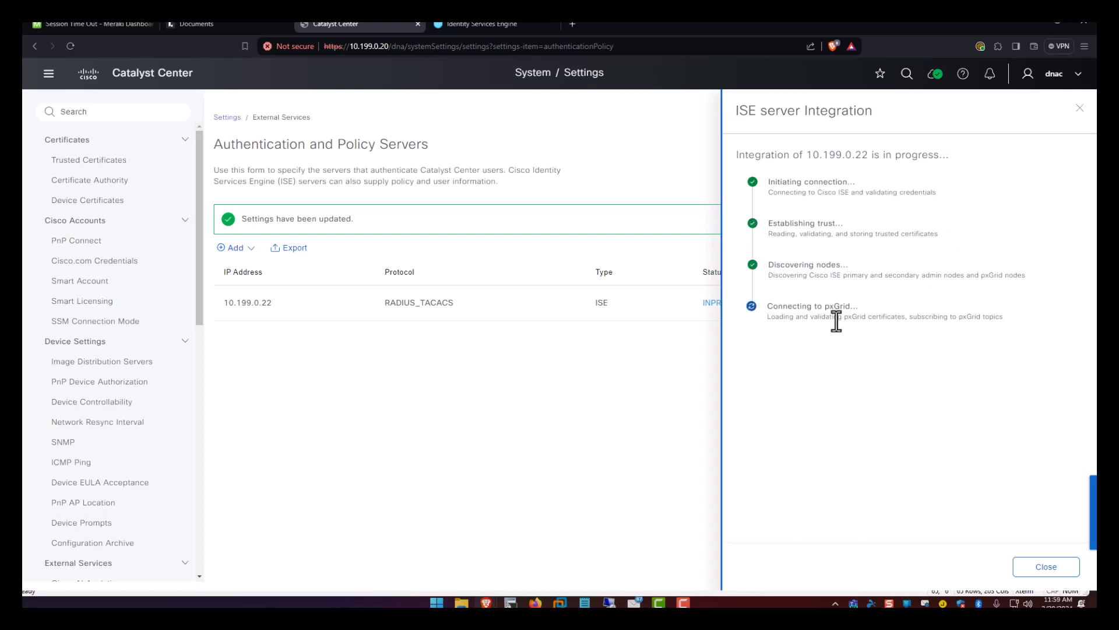
left_click(1060, 568)
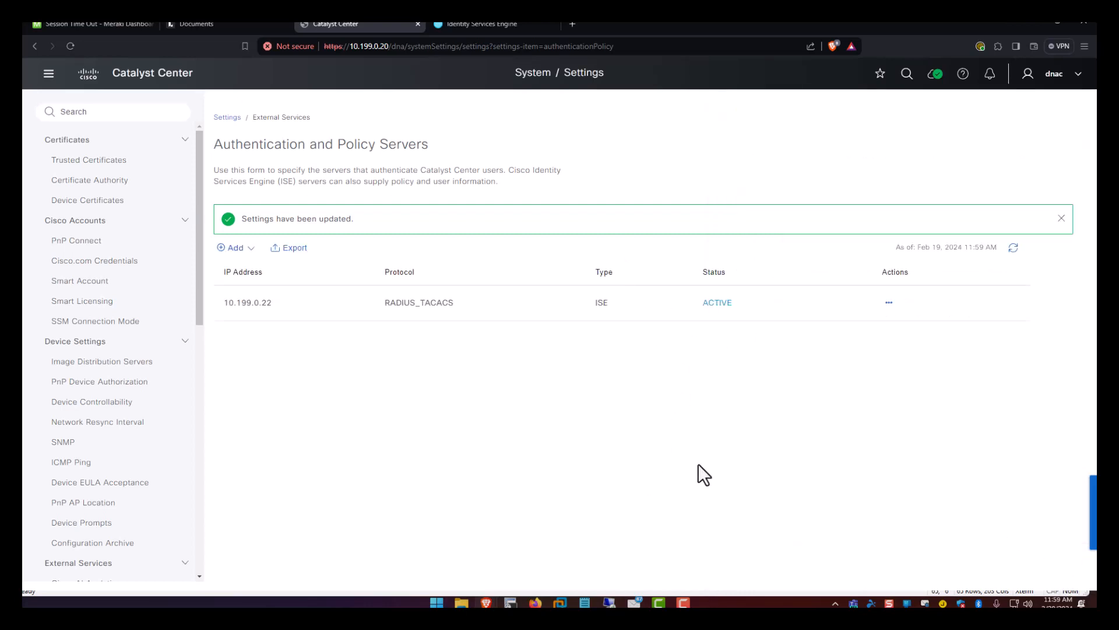
scroll(144, 401, "down", 10)
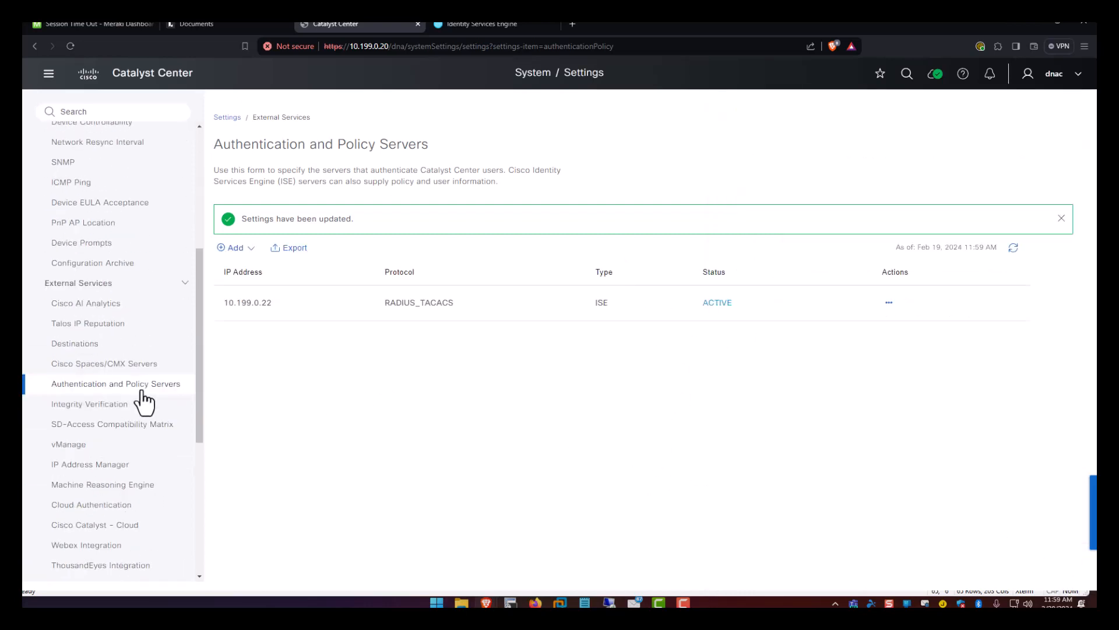
scroll(145, 400, "up", 10)
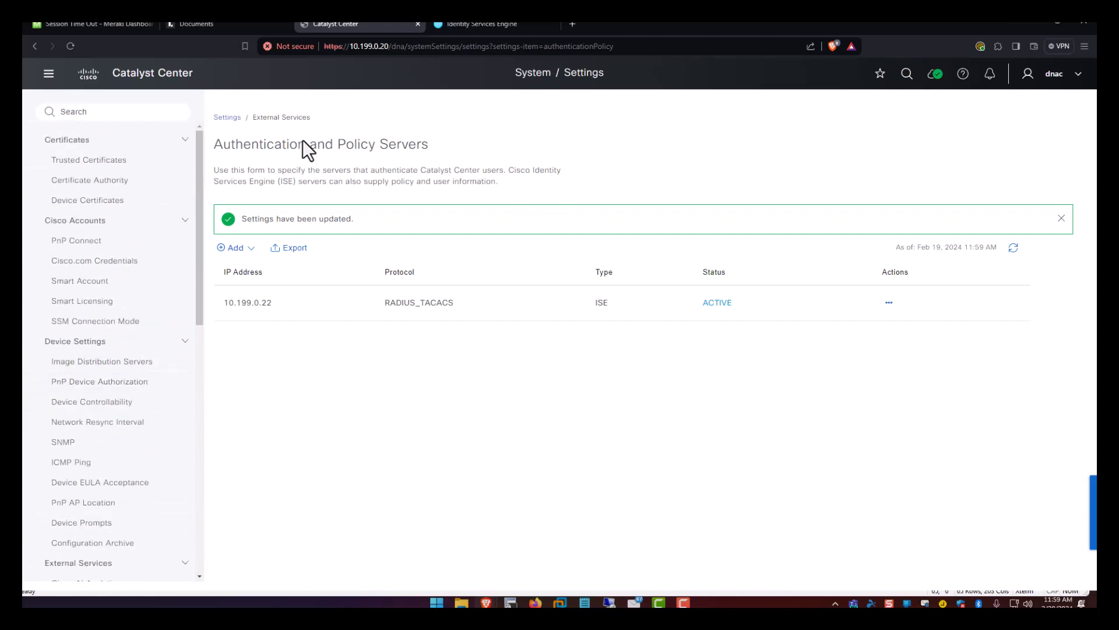
left_click(48, 72)
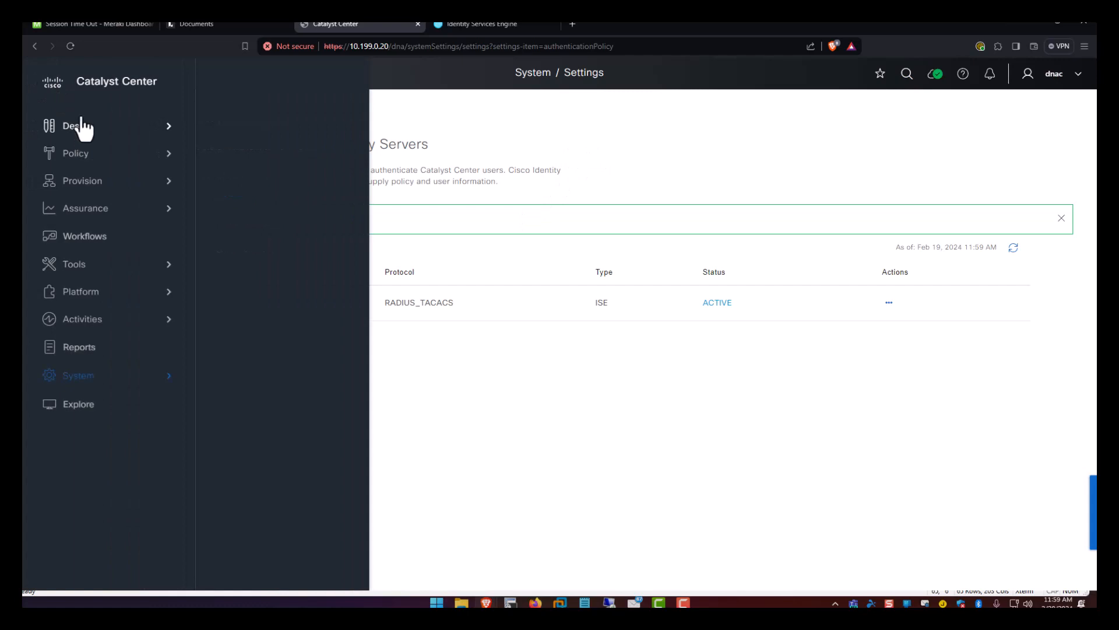
In Network Hierarchy, create the area North America under Global.
mouse_move(94, 130)
left_click(270, 136)
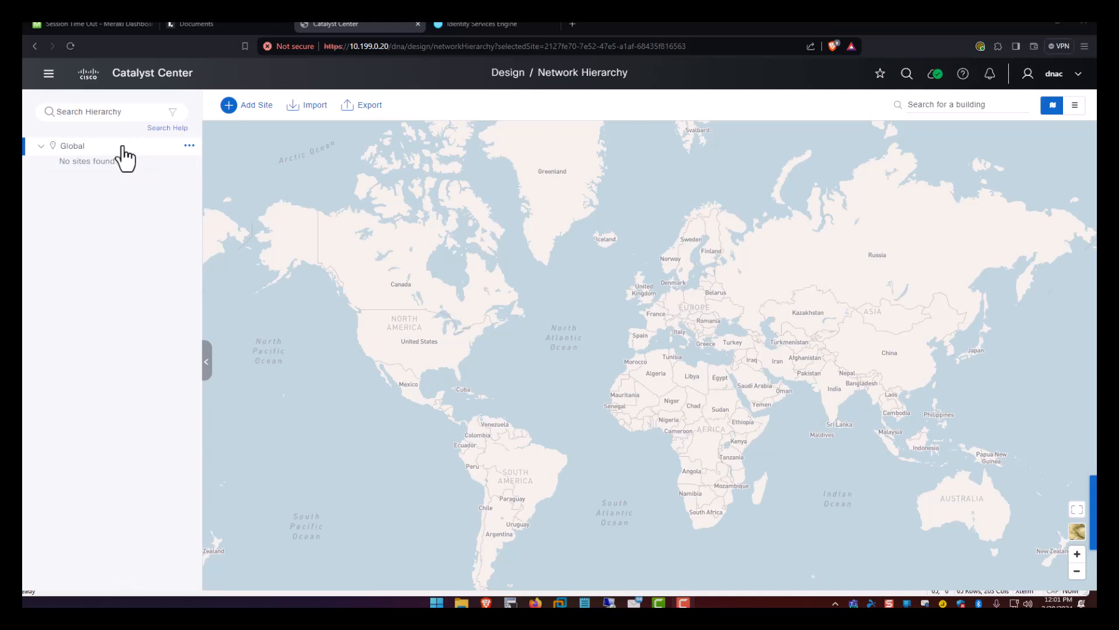
left_click(189, 146)
left_click(231, 153)
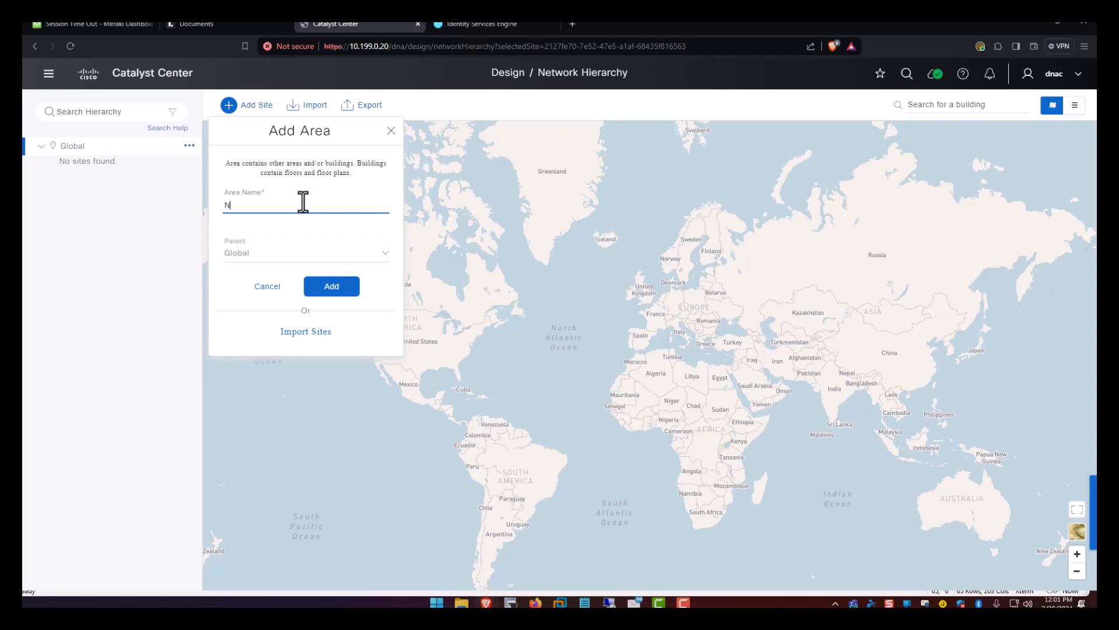
type("North America")
left_click(335, 292)
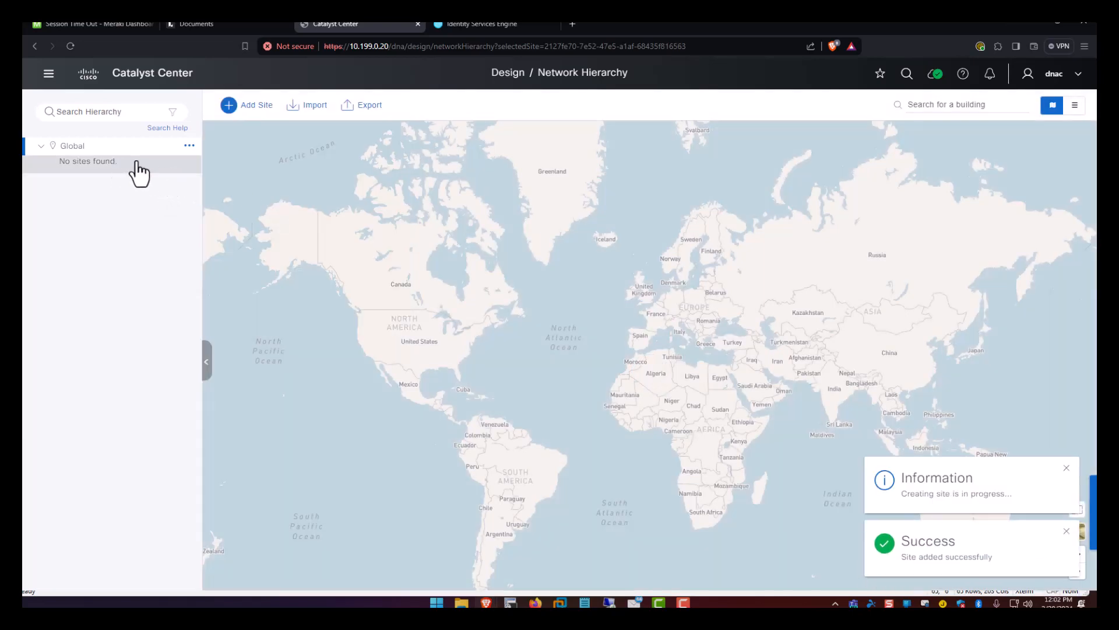
Add the area United States under North America, then Iowa under United States.
left_click(190, 165)
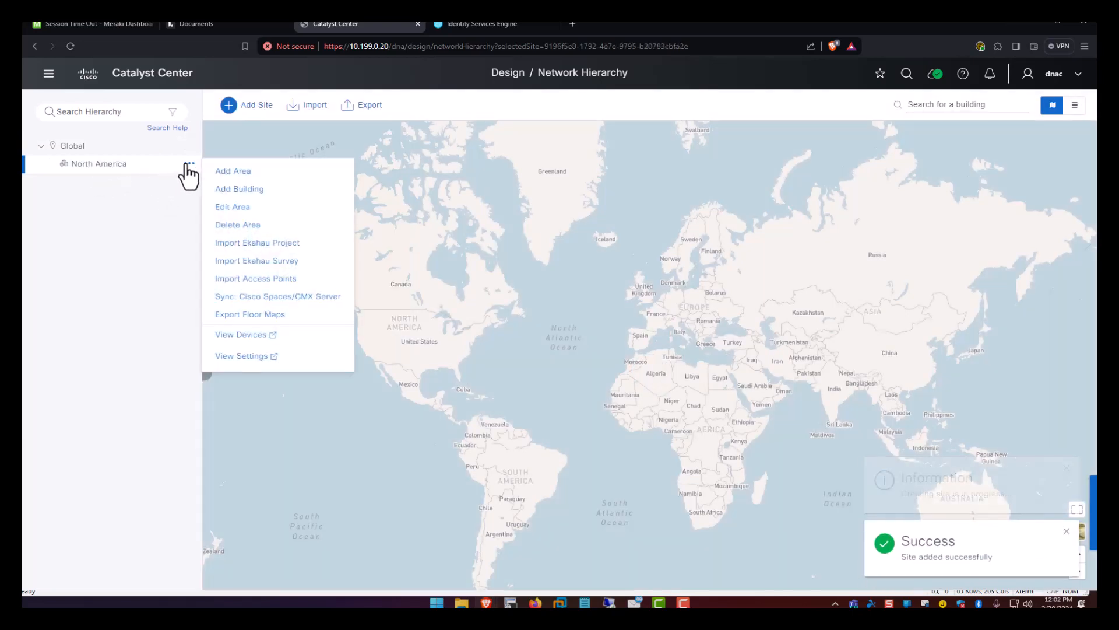
left_click(233, 172)
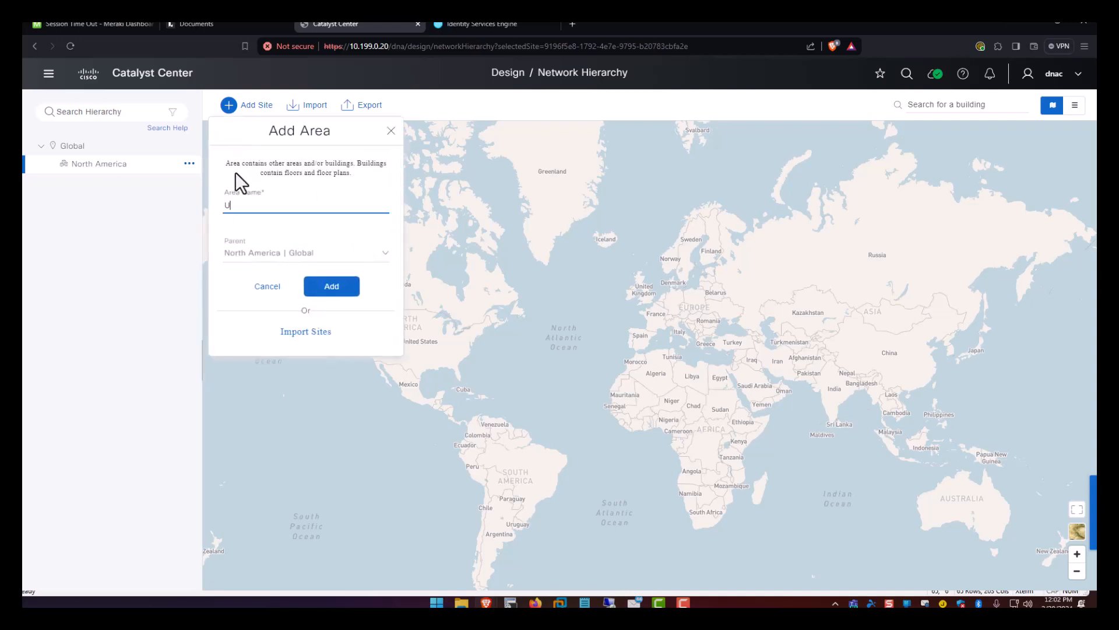
type("United States")
left_click(331, 290)
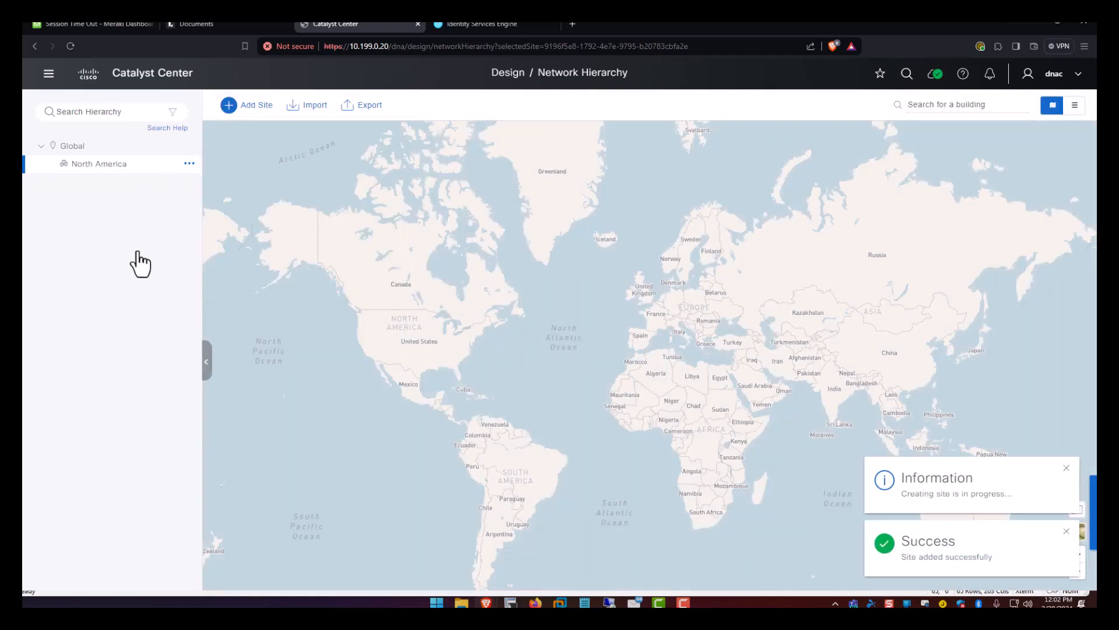
left_click(52, 165)
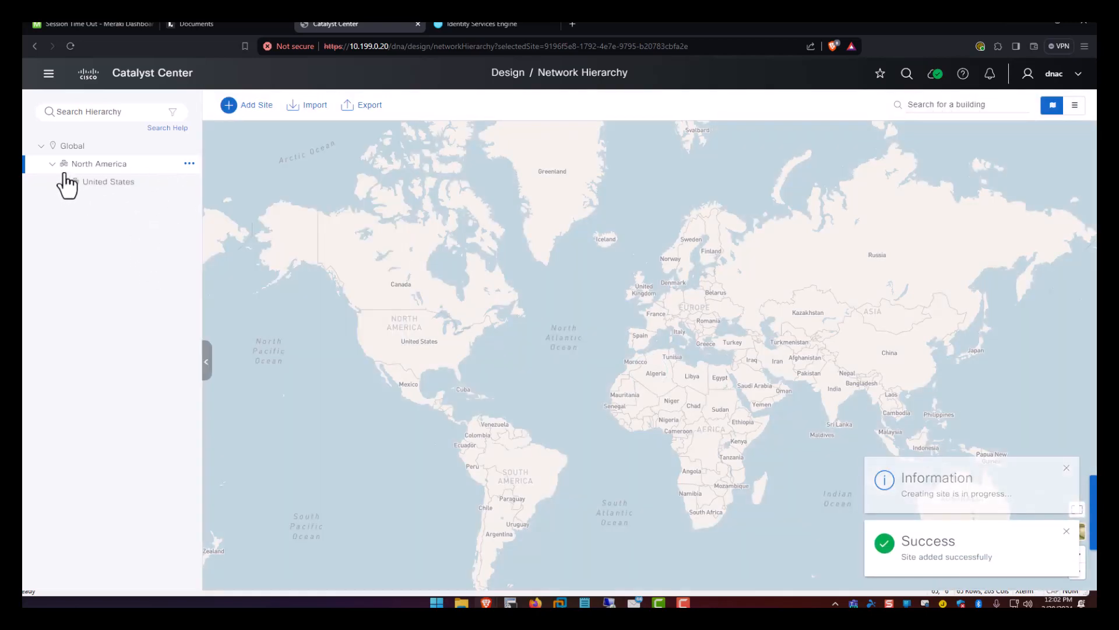
left_click(189, 181)
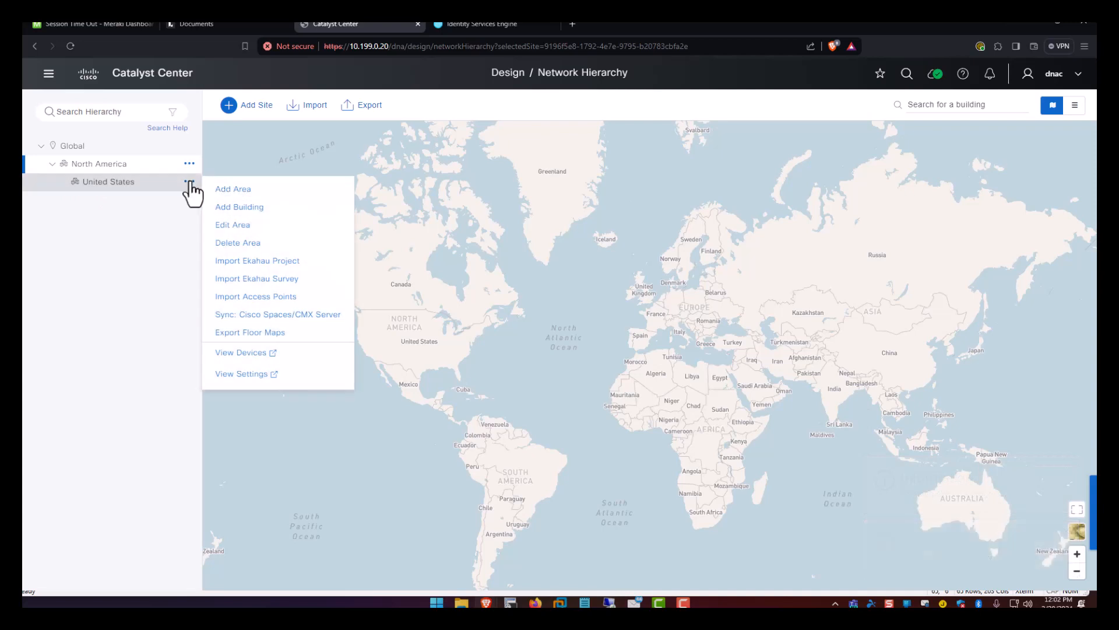
left_click(233, 189)
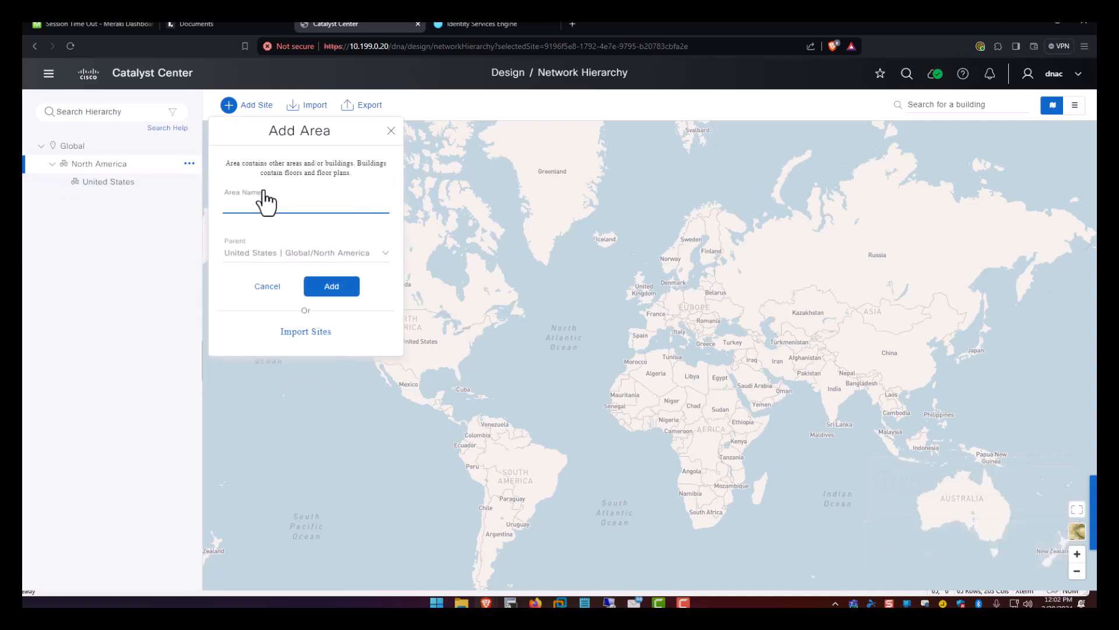
type("Iowa")
left_click(321, 281)
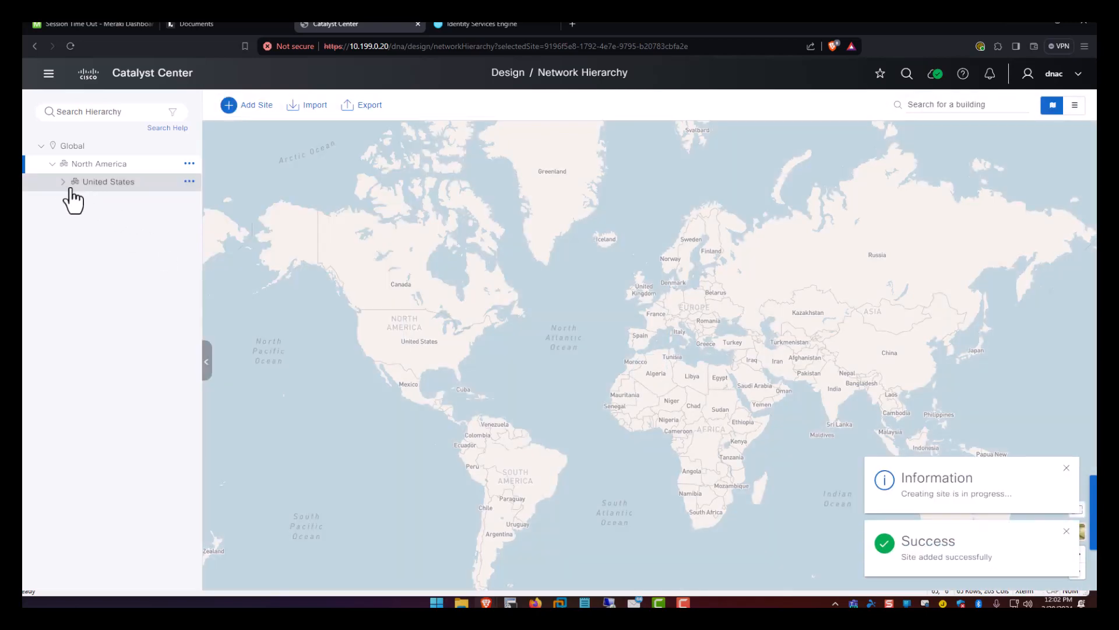
Add the area Dyersville under Iowa and select it.
left_click(62, 181)
left_click(109, 201)
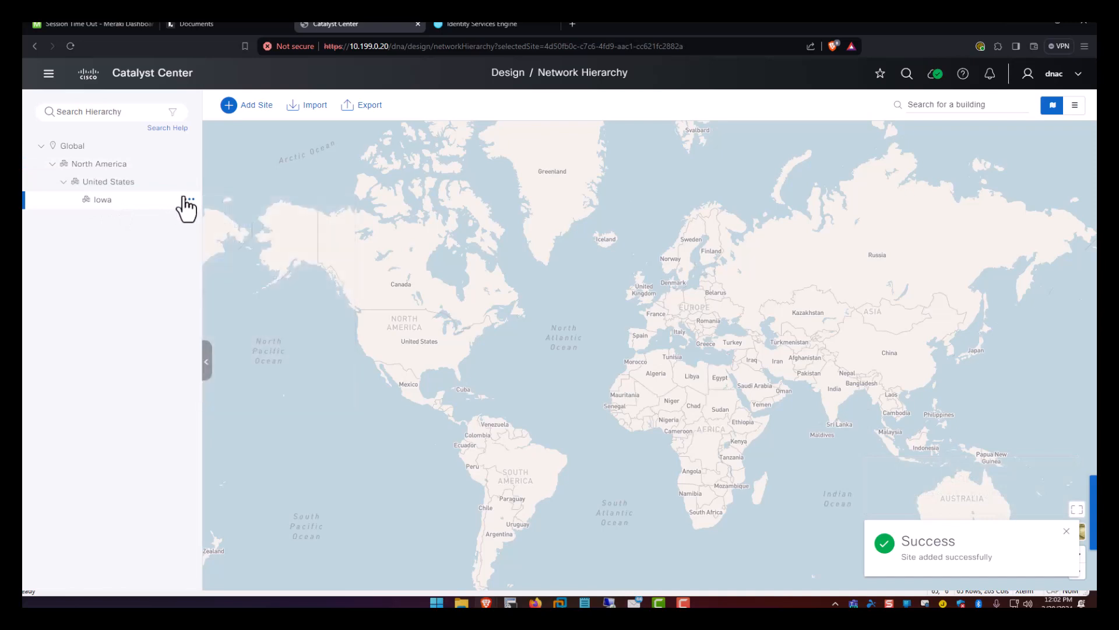
left_click(189, 201)
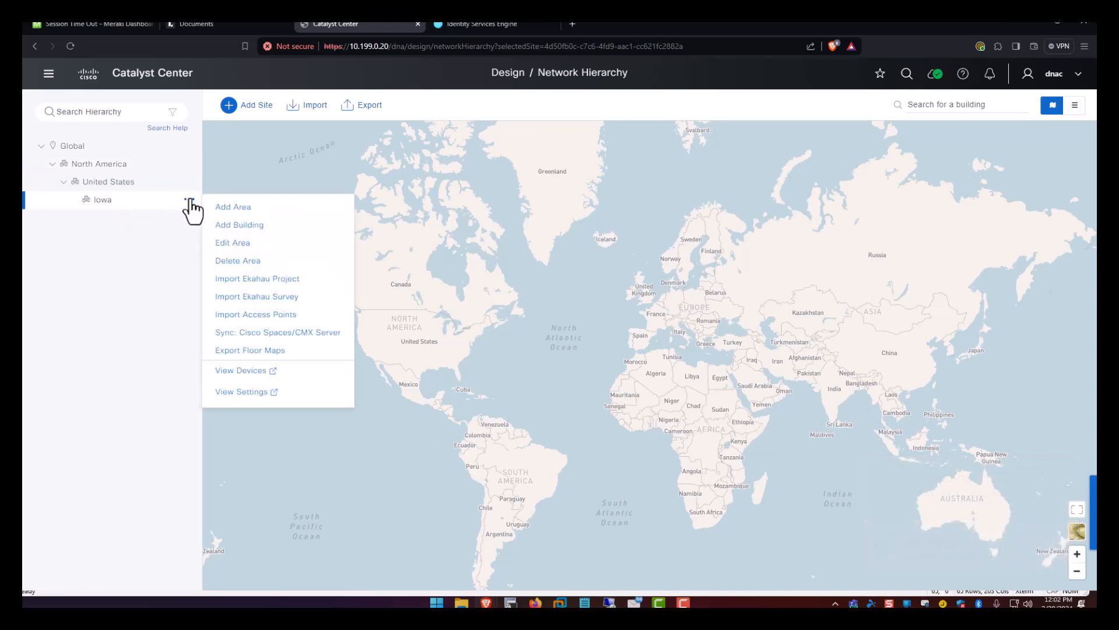
left_click(233, 208)
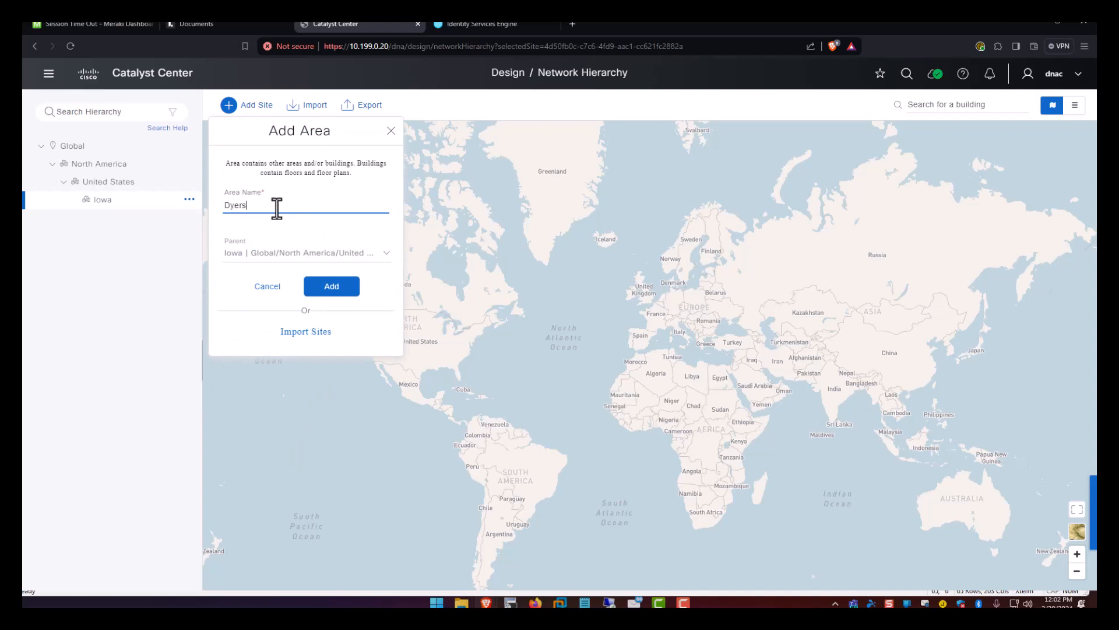
type("Dyersville")
left_click(340, 293)
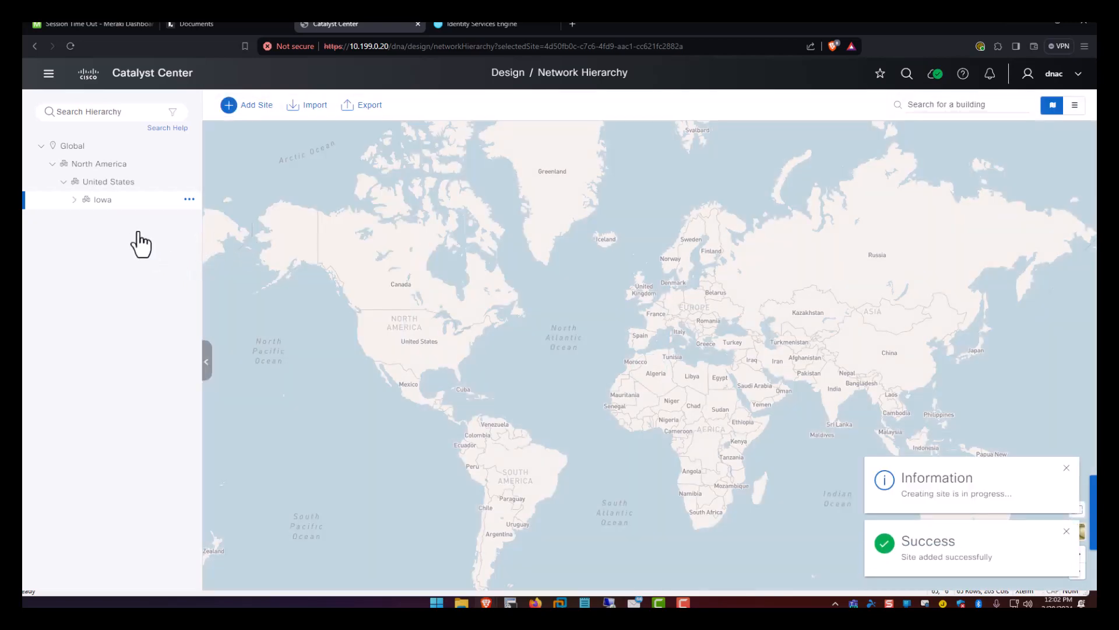
left_click(74, 200)
left_click(105, 218)
left_click(189, 217)
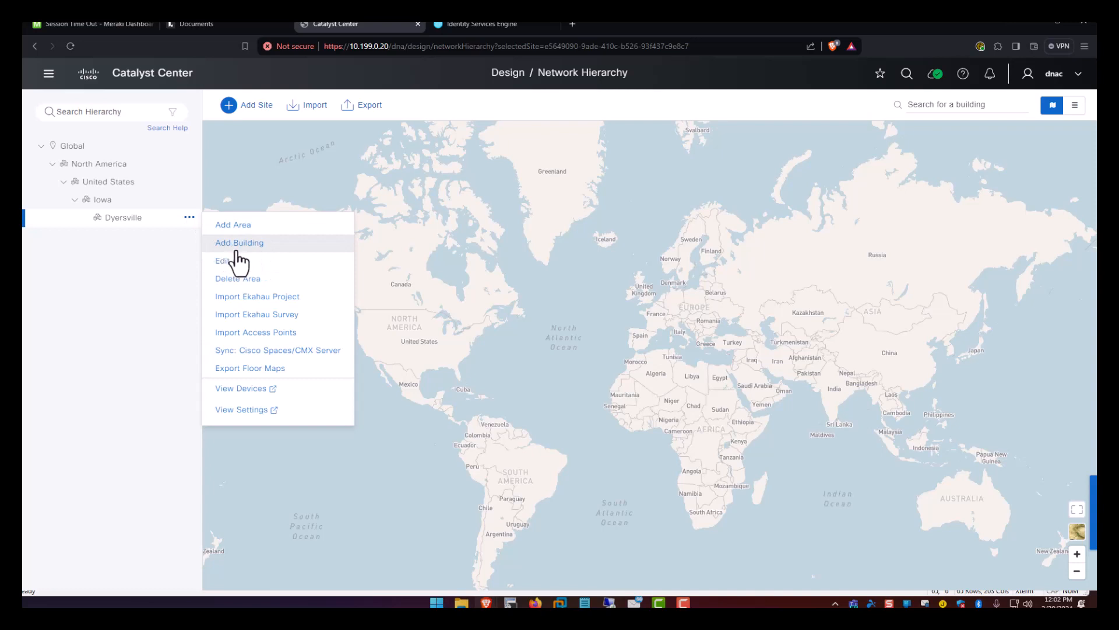
Add building Field Of Dream under Dyersville at 28995 Lansing Road, Dyersville, Iowa (42.497845, -91.053647).
left_click(166, 217)
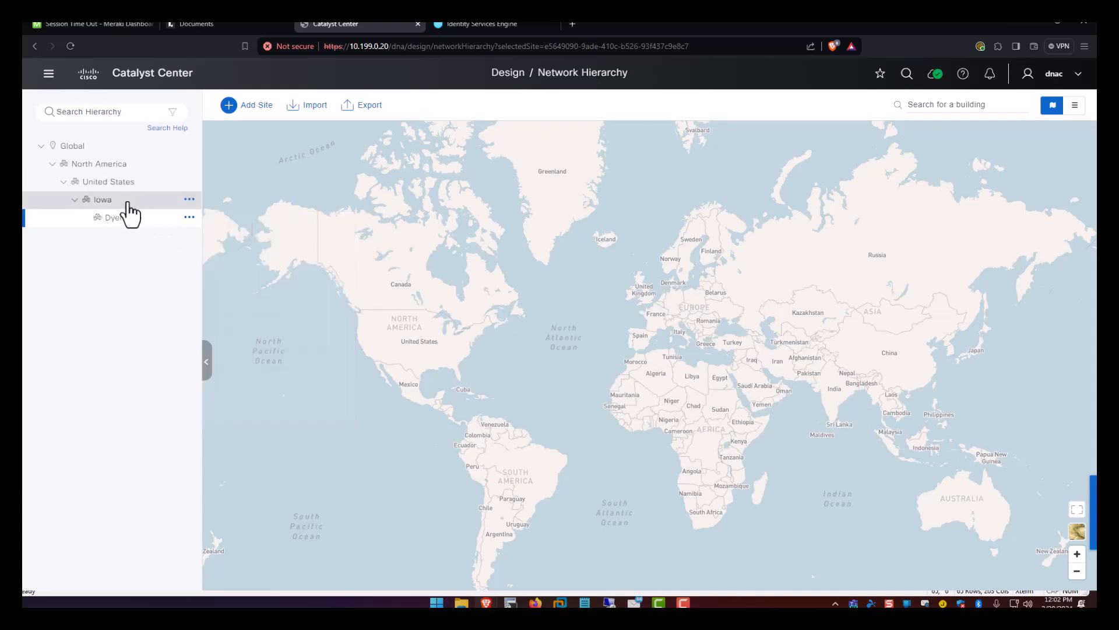
left_click(189, 217)
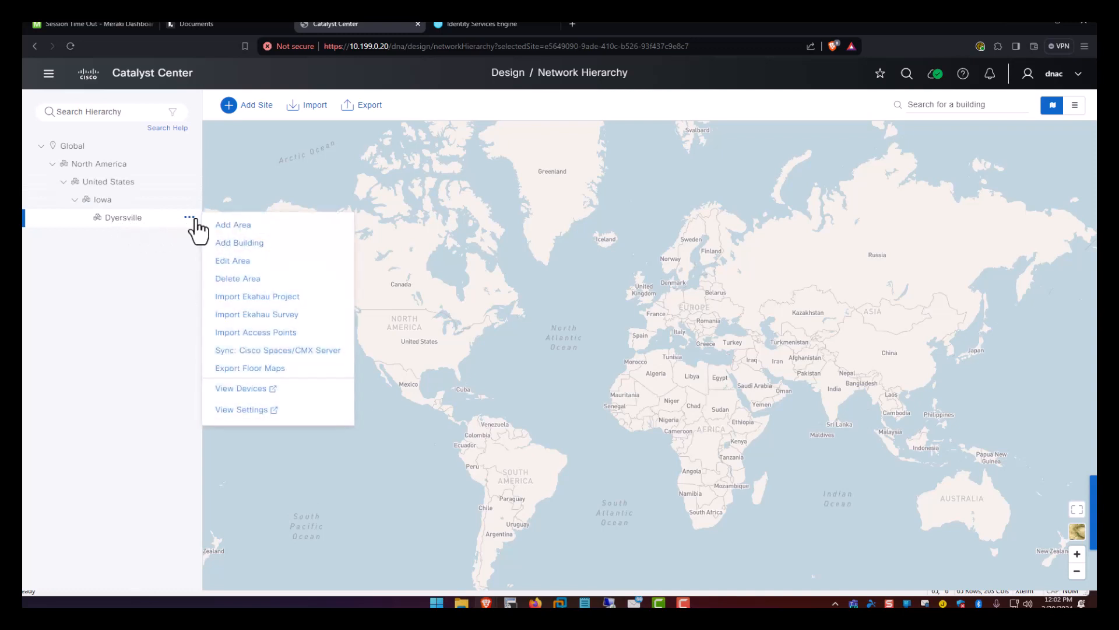
left_click(239, 250)
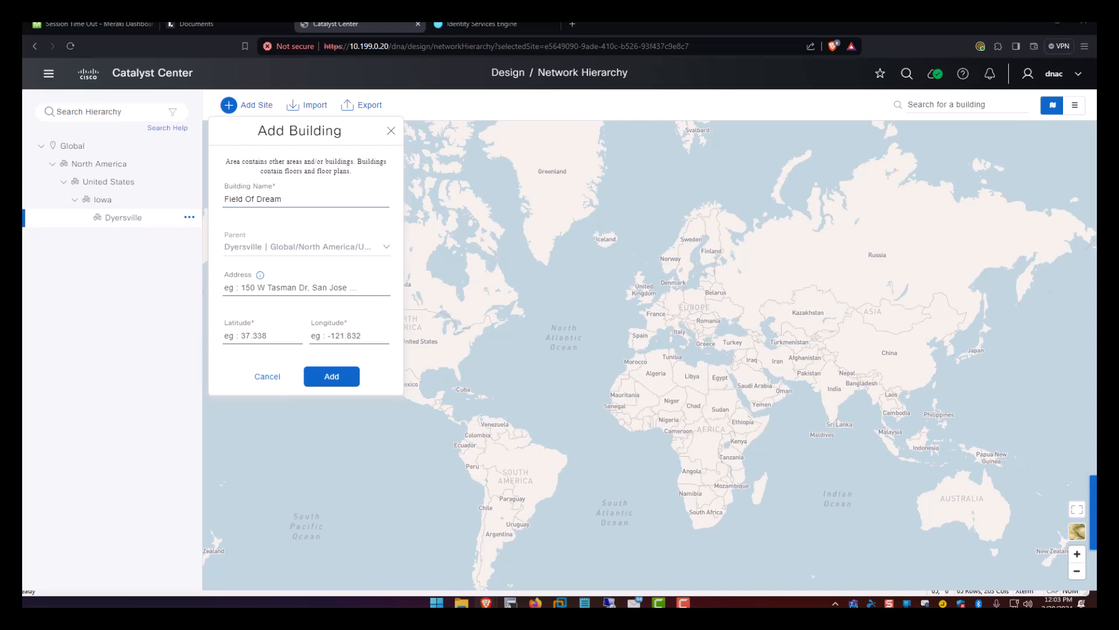
left_click(266, 288)
type("28995 Lansing Rd")
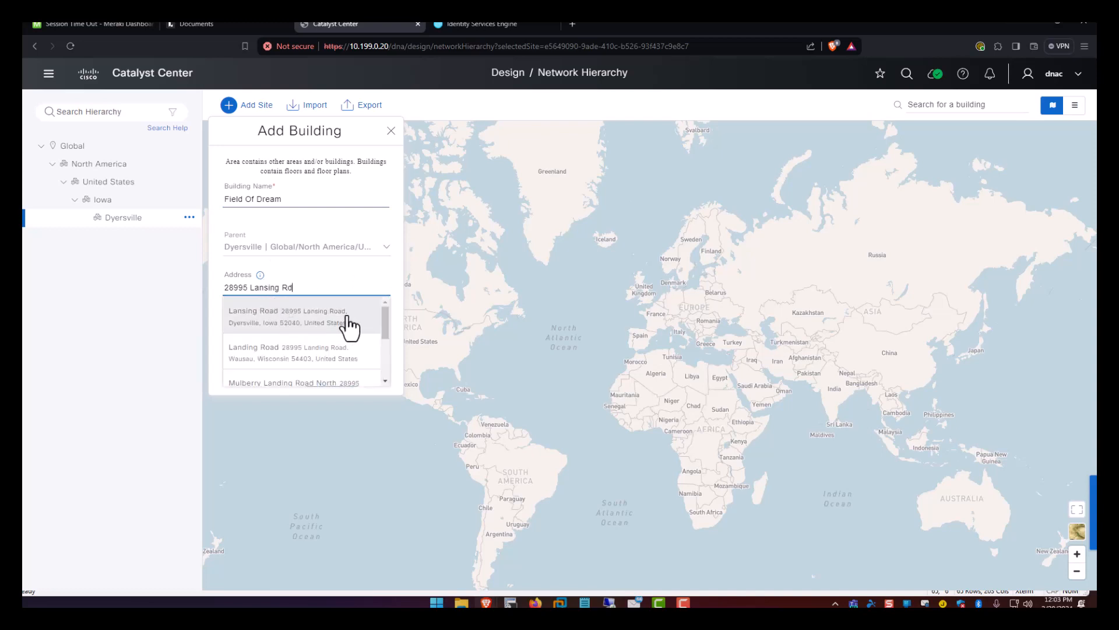
left_click(348, 323)
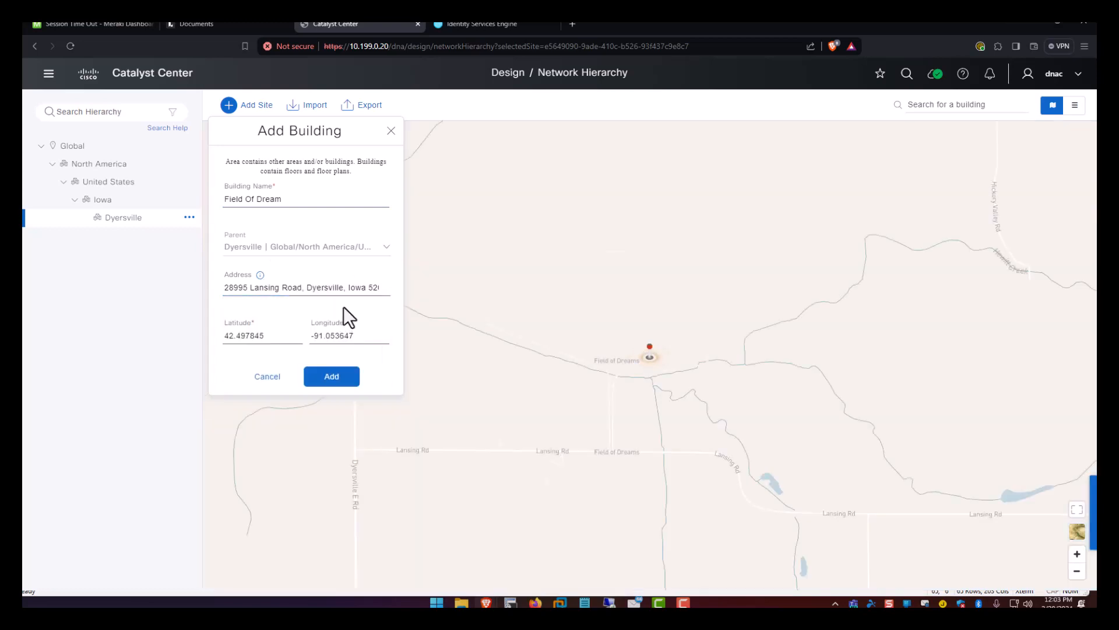
left_click(337, 379)
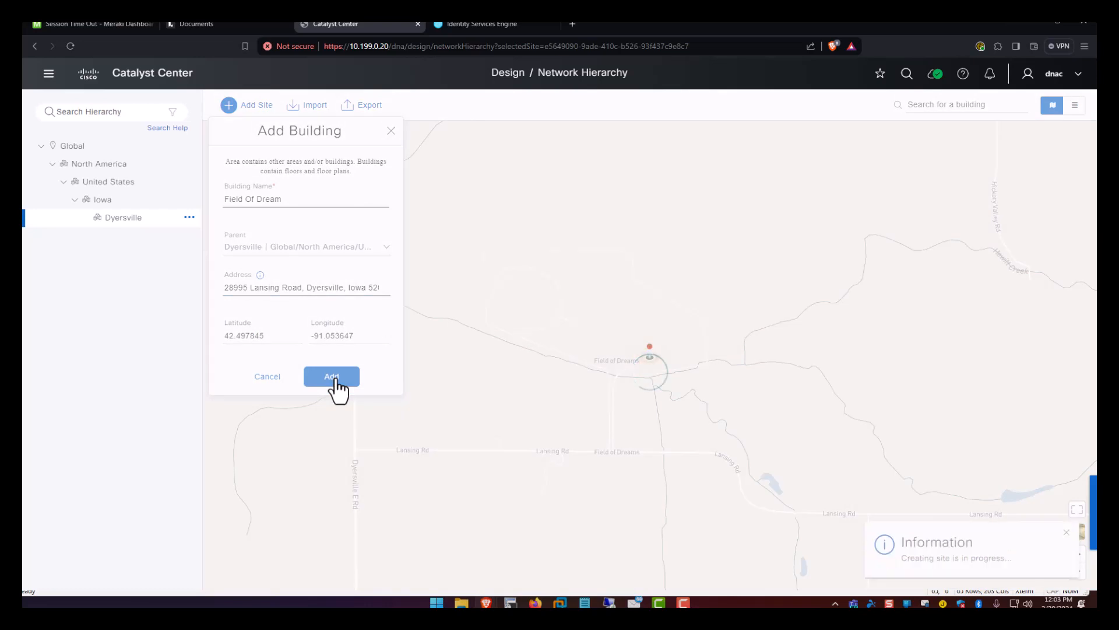
left_click(86, 218)
Start a new floor named Field under the Field Of Dream building.
left_click(147, 236)
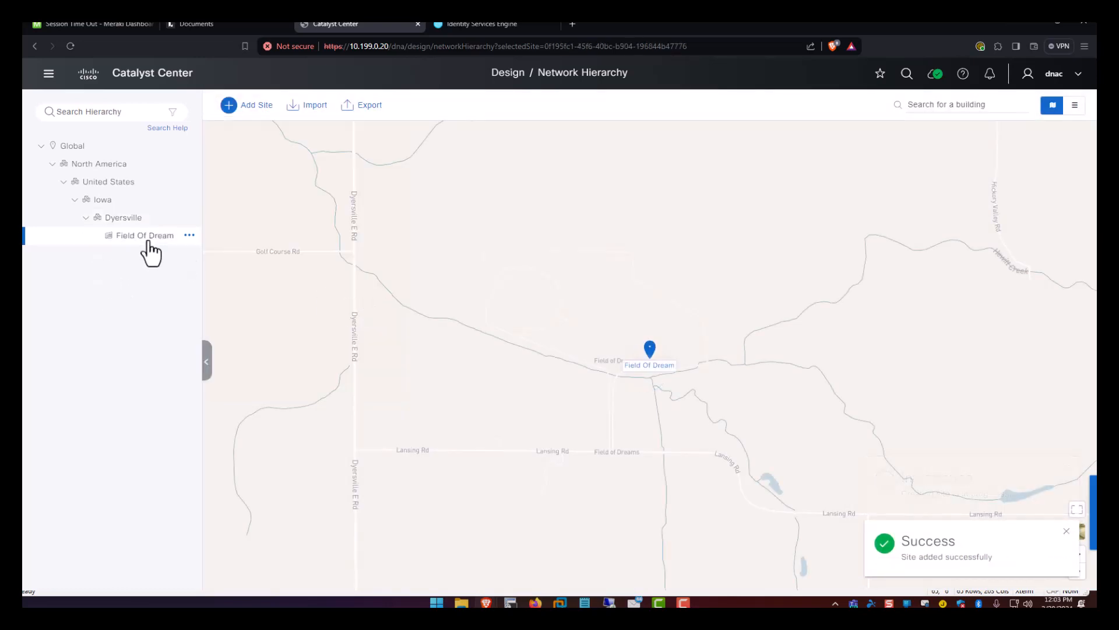
left_click(190, 236)
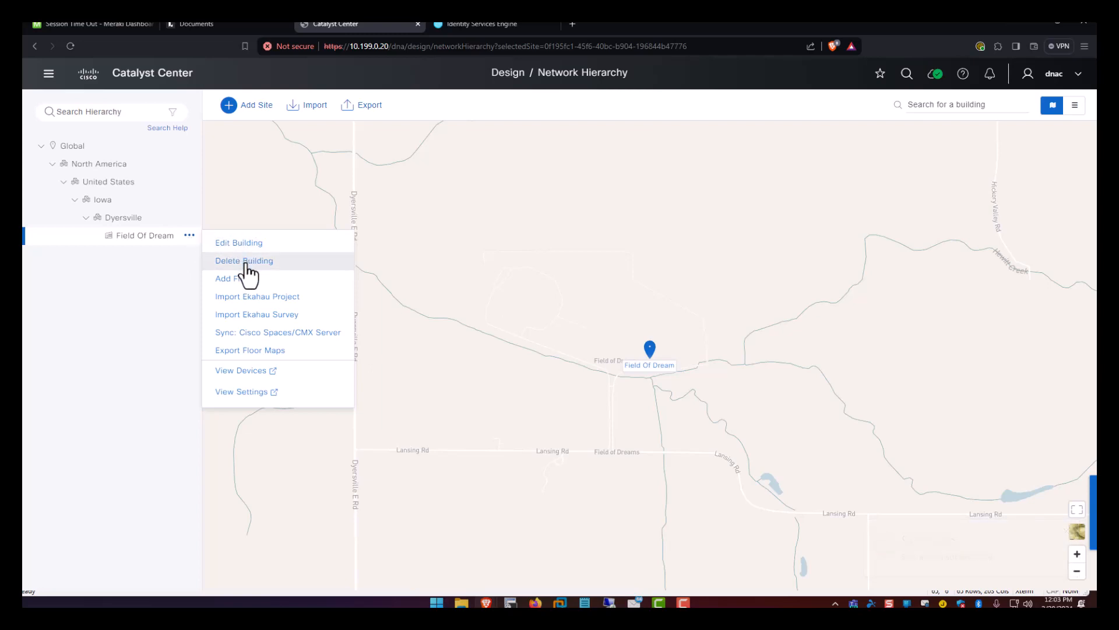
left_click(236, 280)
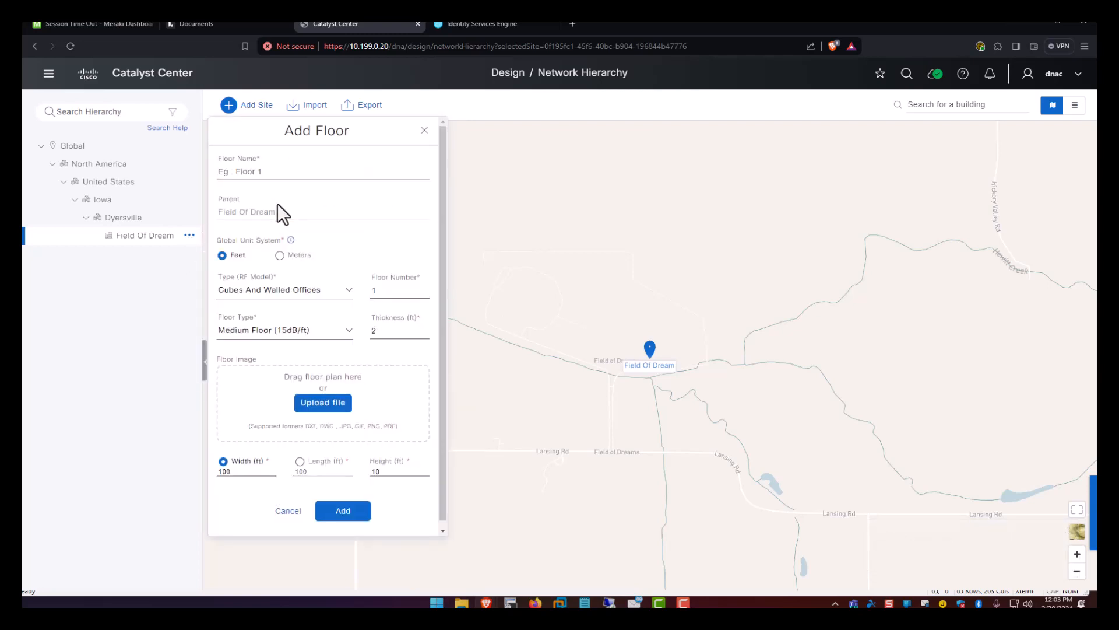
left_click(252, 172)
type("Field")
left_click(342, 515)
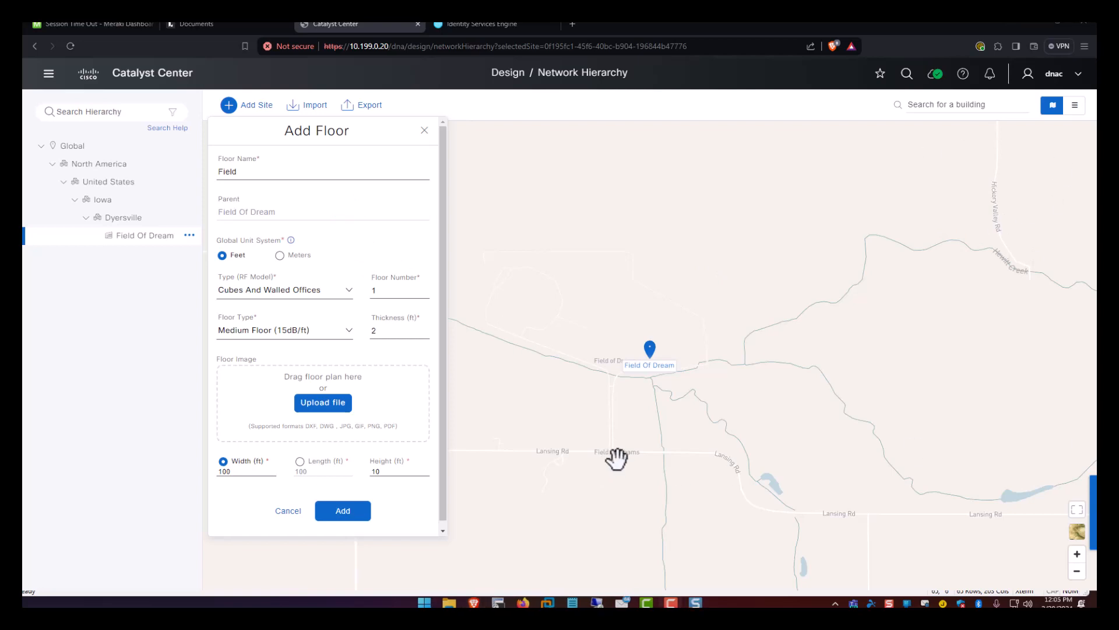
Upload FieldOfDreams.png from Downloads as the floor plan, 700 ft wide, and create the floor.
left_click(330, 403)
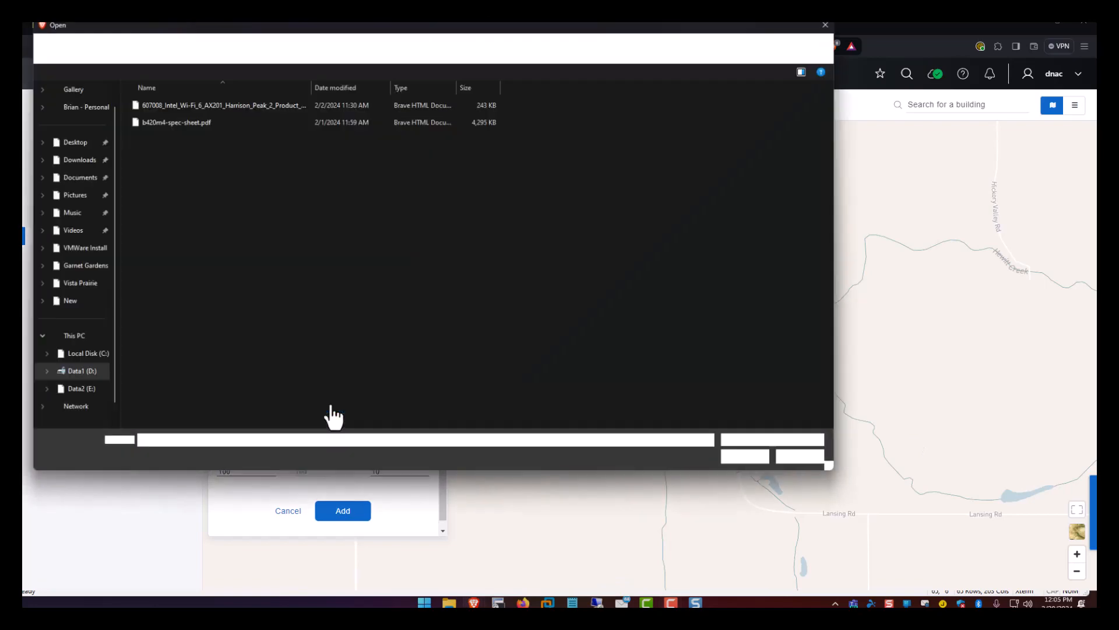
left_click(82, 159)
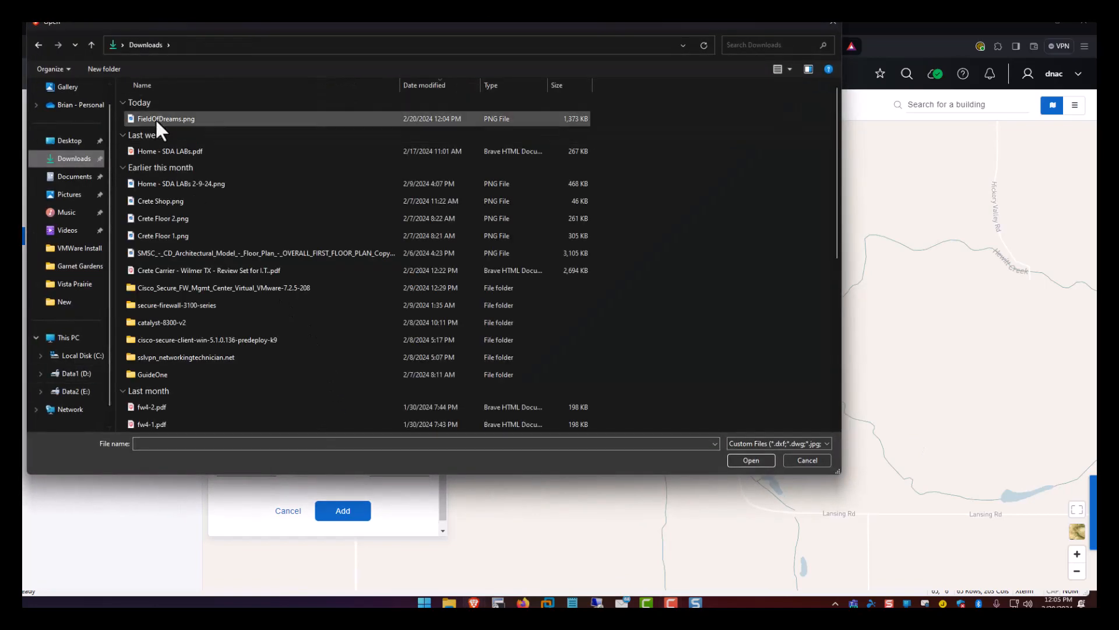
double_click(158, 119)
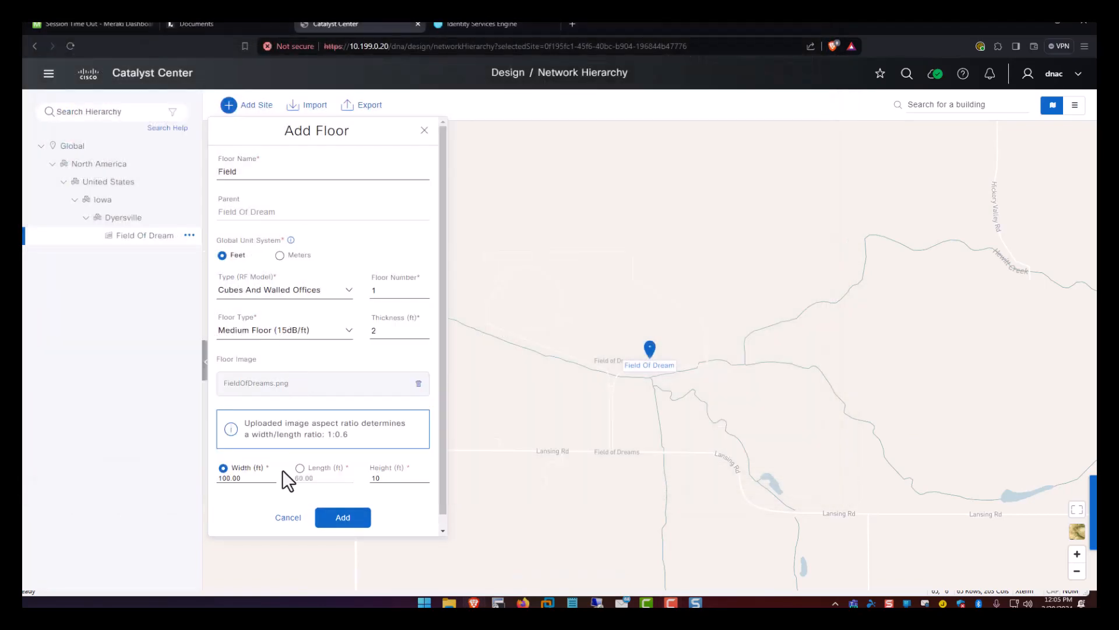
left_click_drag(245, 475, 192, 489)
left_click(343, 522)
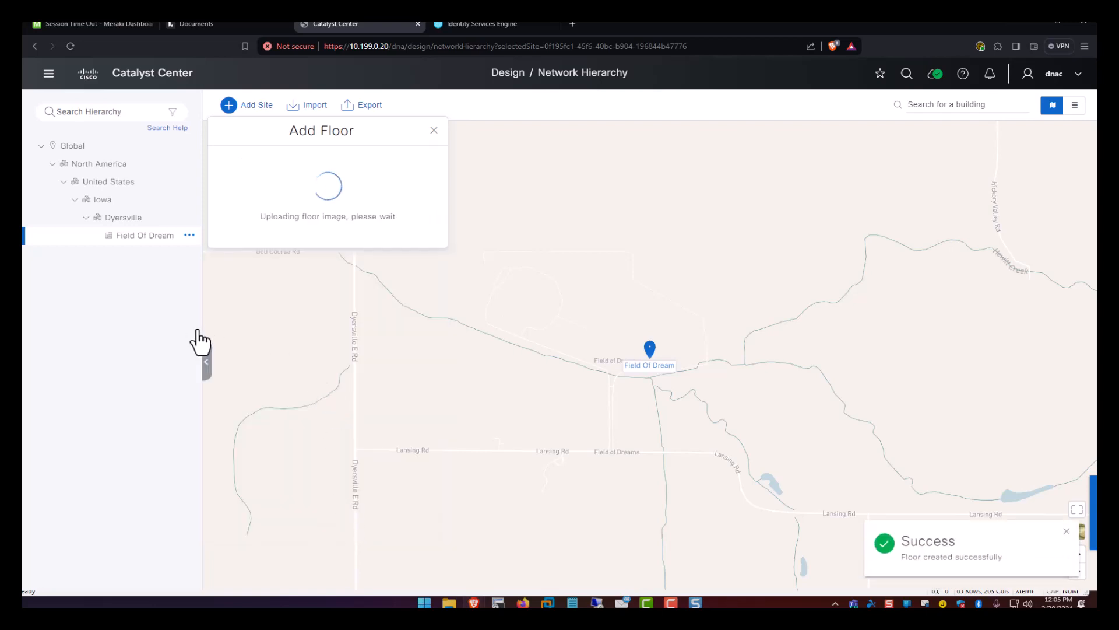
Show the Field floor's 2D ballpark map under Field Of Dream and clear the Success notifications.
left_click(98, 236)
left_click(135, 253)
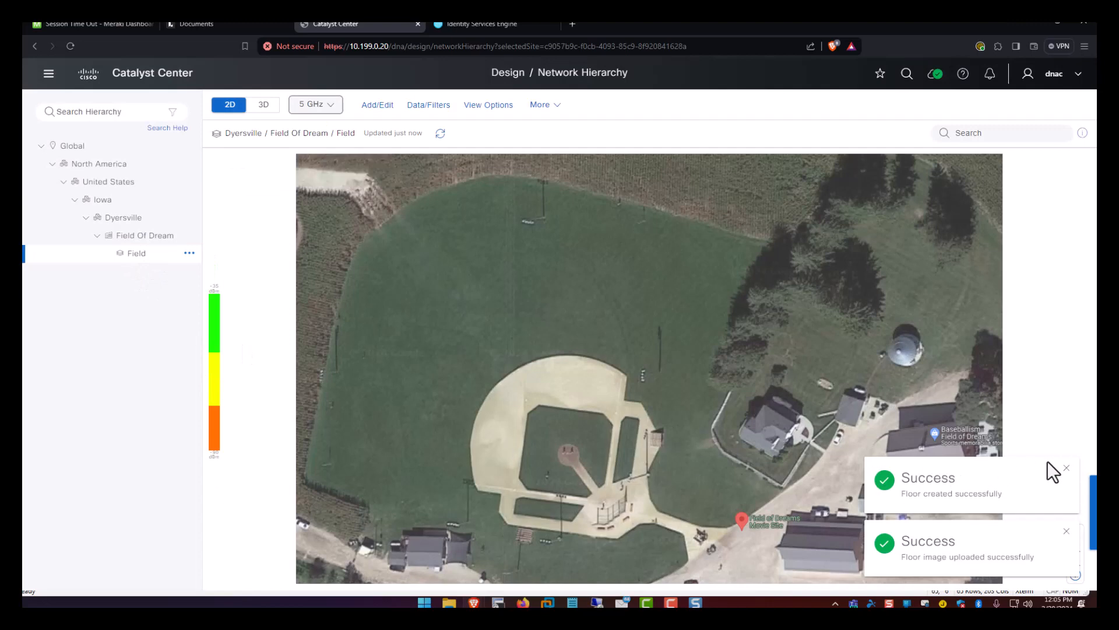
left_click(1066, 469)
left_click(1066, 531)
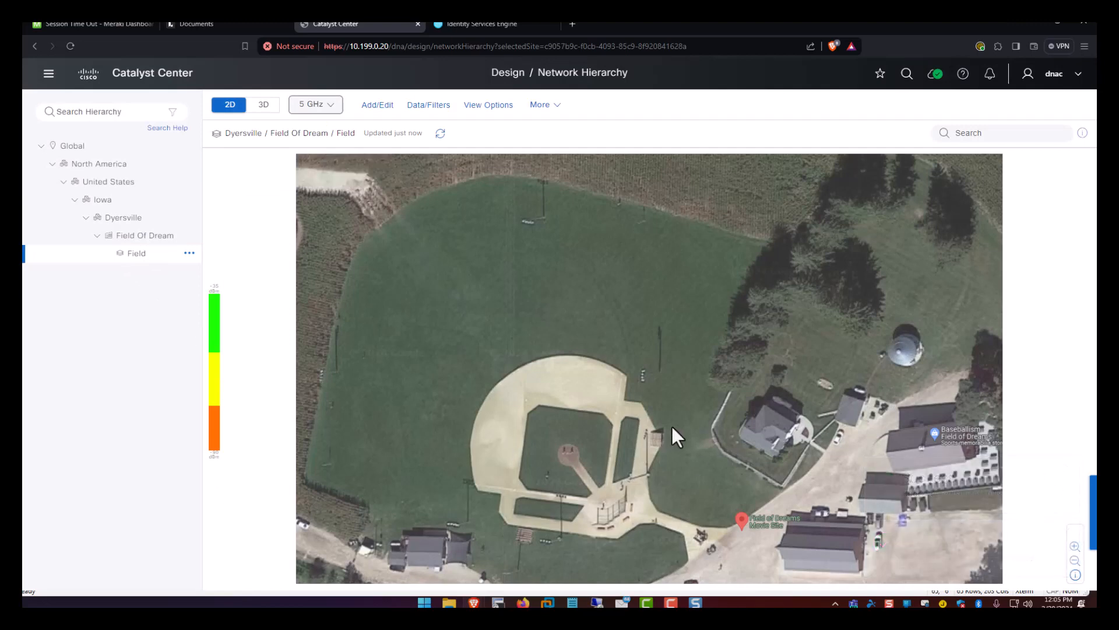
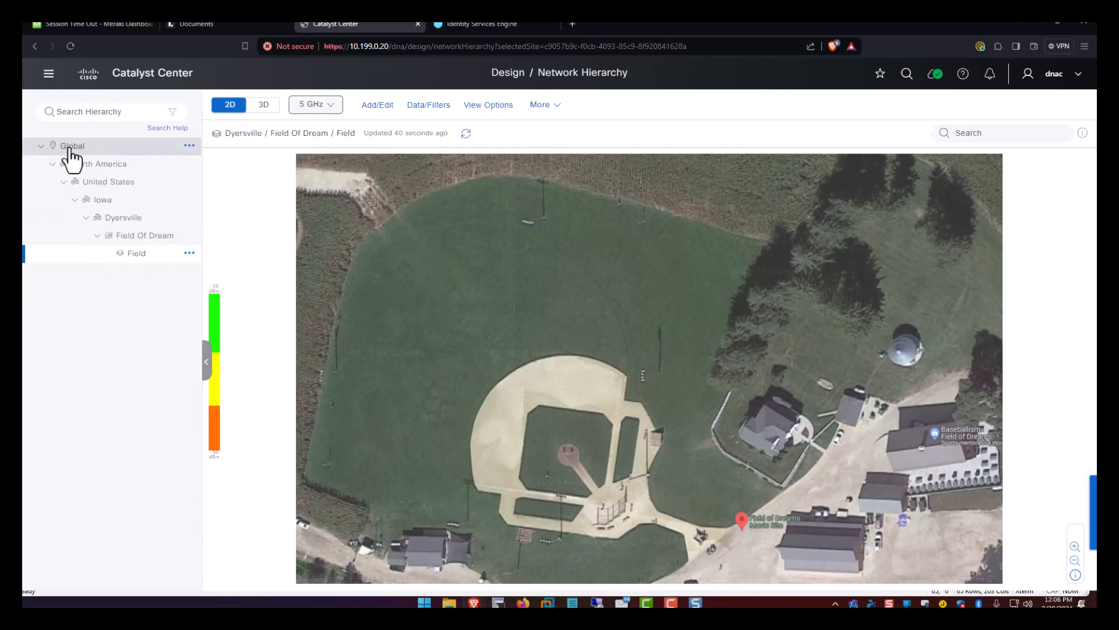
Open the main navigation menu to reach the Design section's pages.
left_click(50, 74)
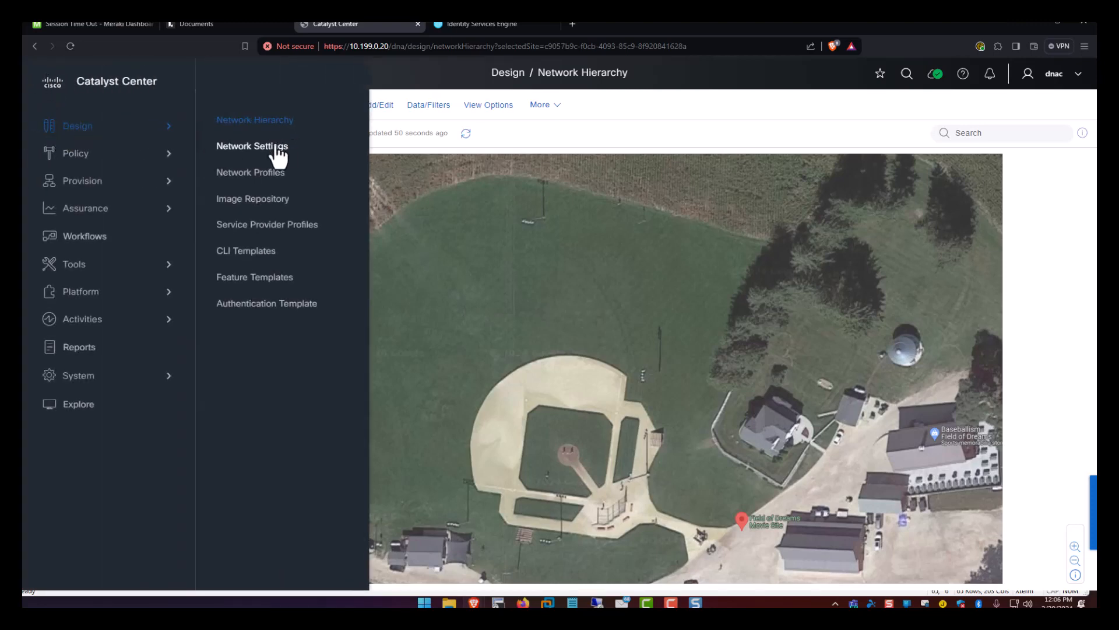
Go to Network Settings, dismiss the inherited settings notice, and select the Global site.
left_click(259, 151)
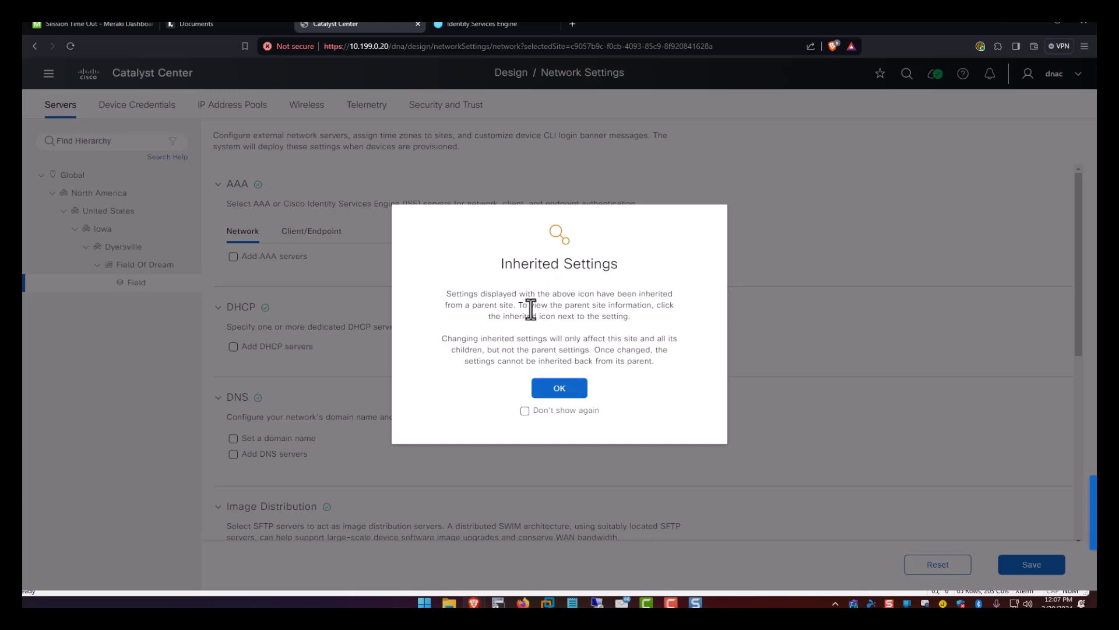
left_click(569, 388)
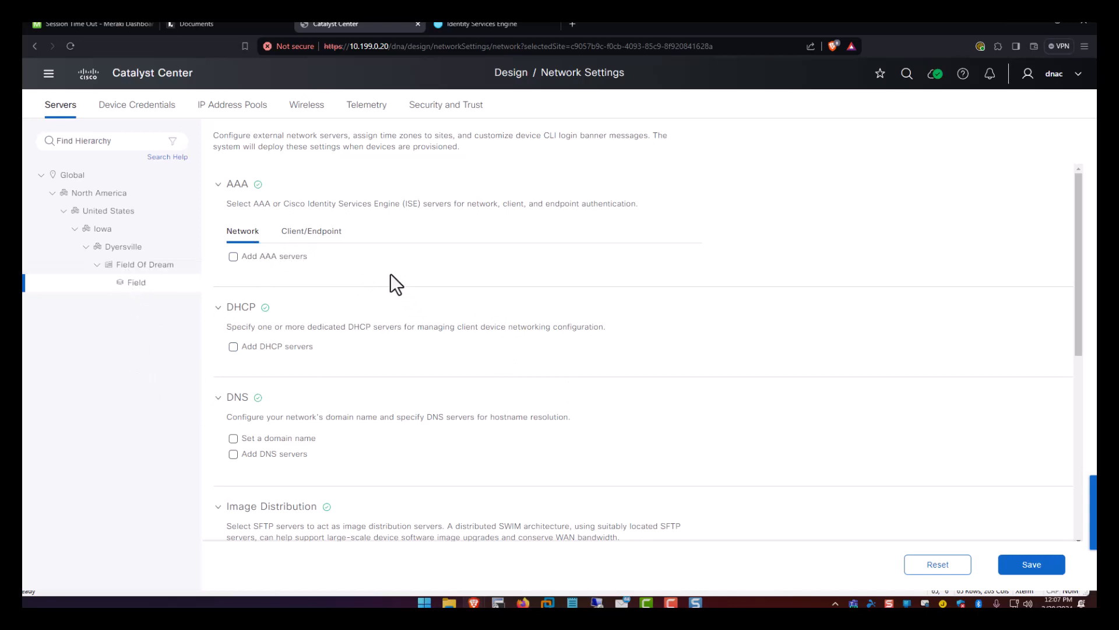
scroll(323, 253, "down", 1)
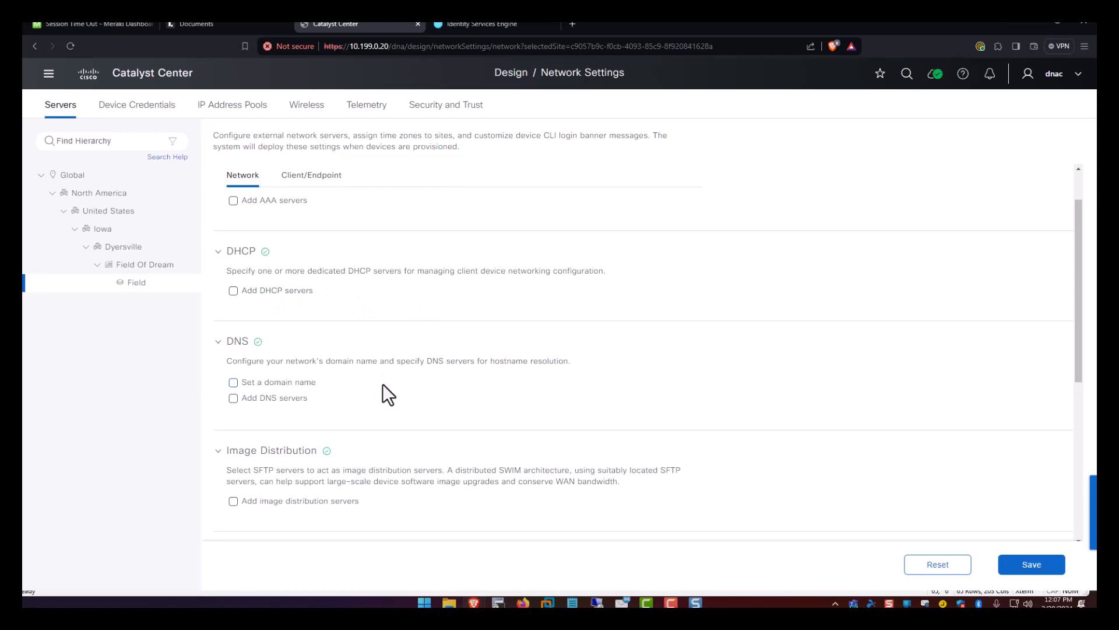
scroll(383, 384, "down", 4)
scroll(382, 384, "up", 5)
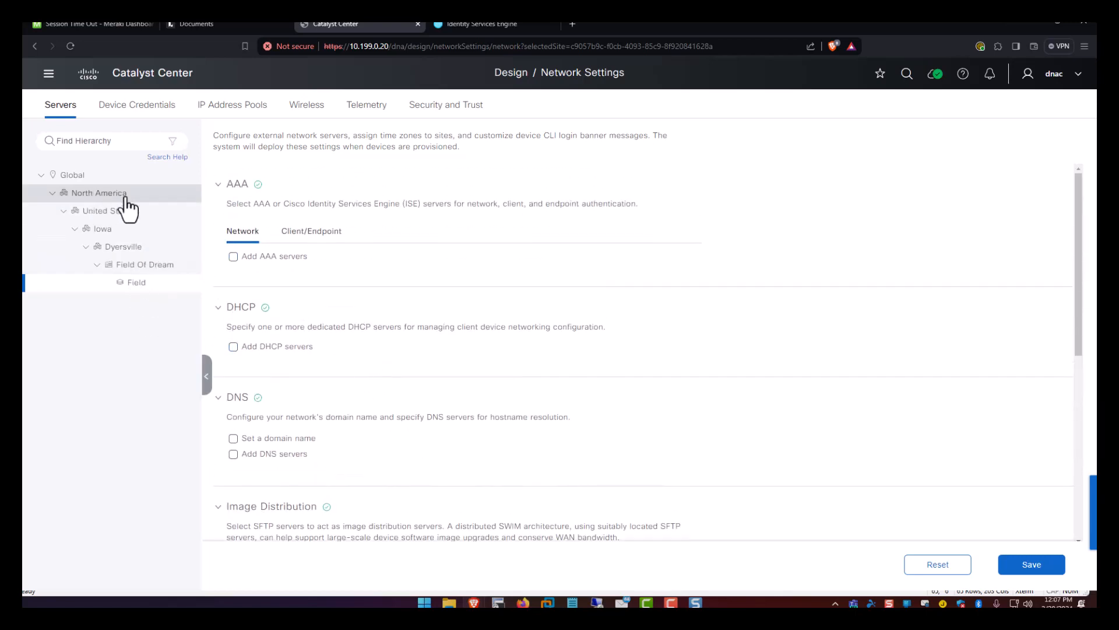
left_click(92, 180)
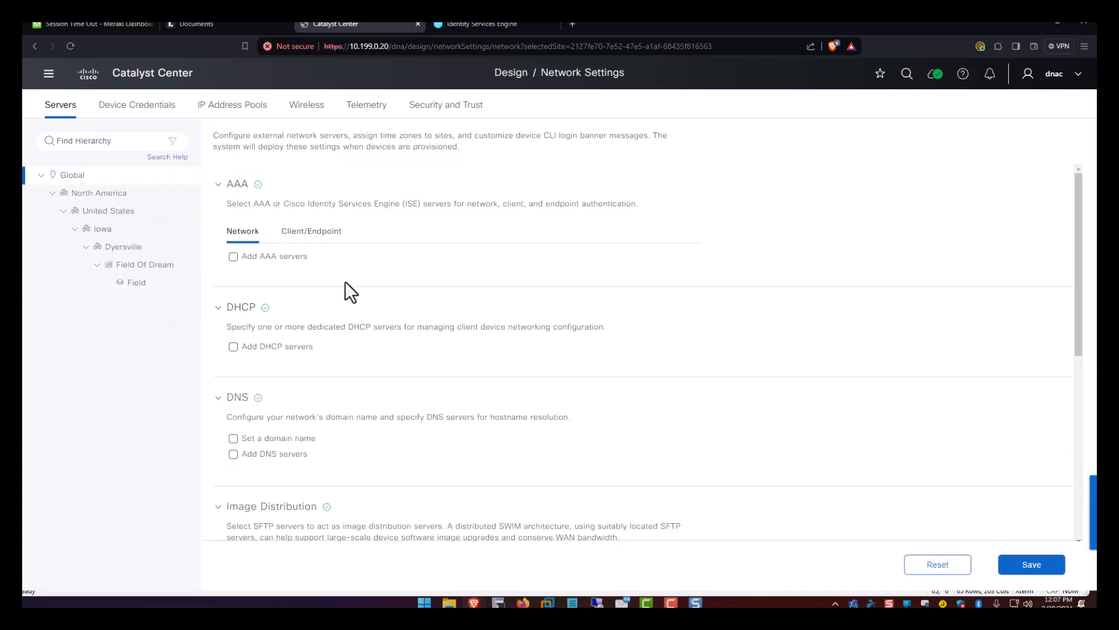
Add ISE AAA for network devices over TACACS, with PAN and primary server 10.199.0.22.
left_click(248, 256)
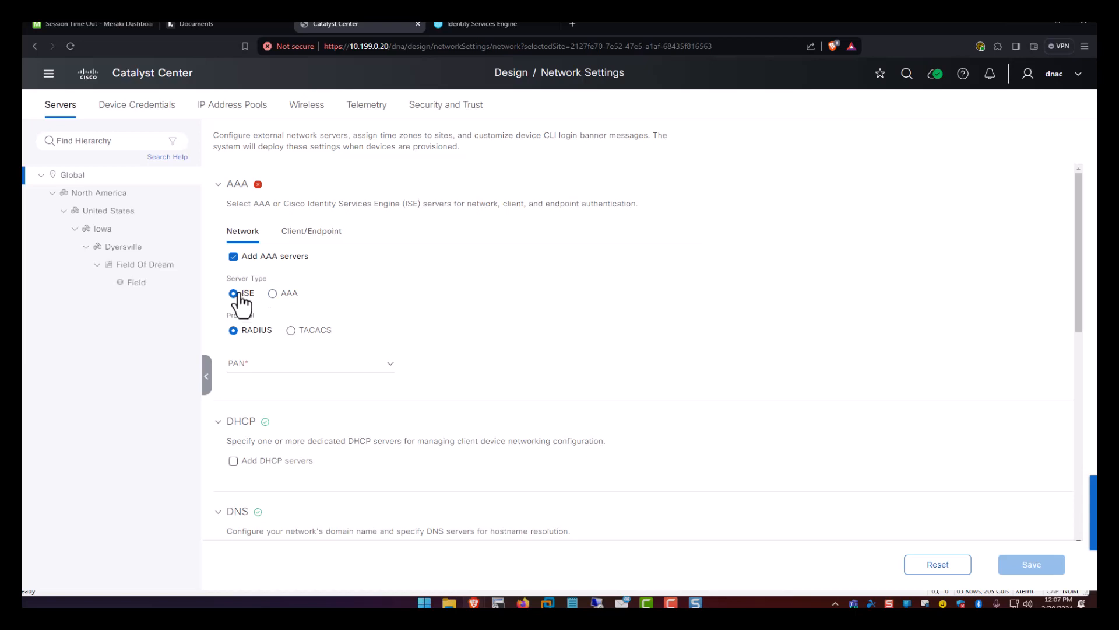
left_click(290, 330)
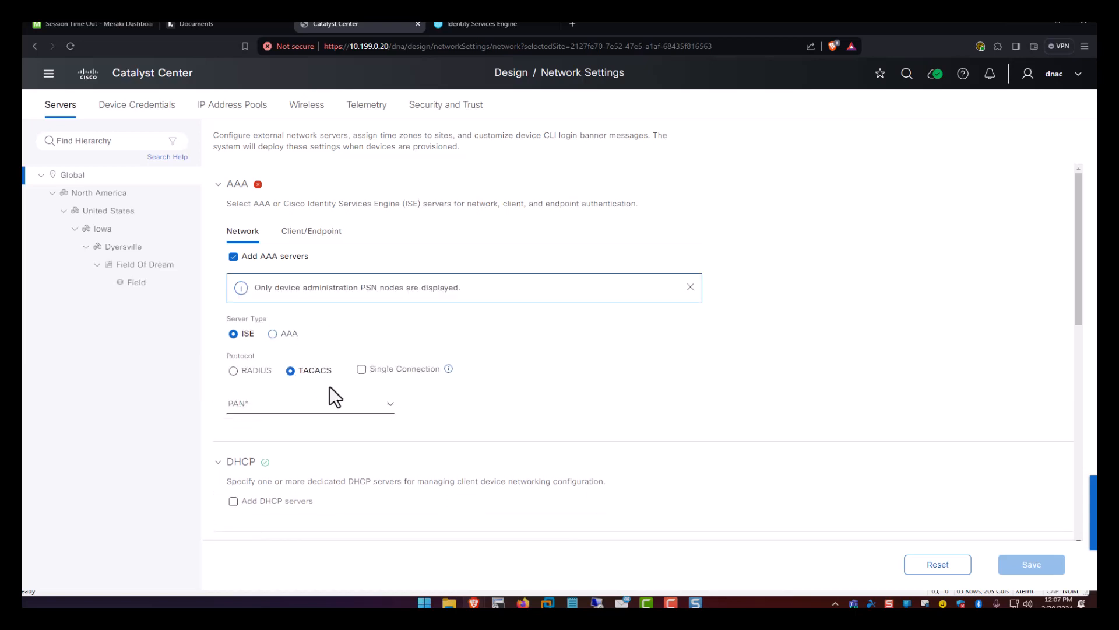
left_click(358, 408)
left_click(268, 429)
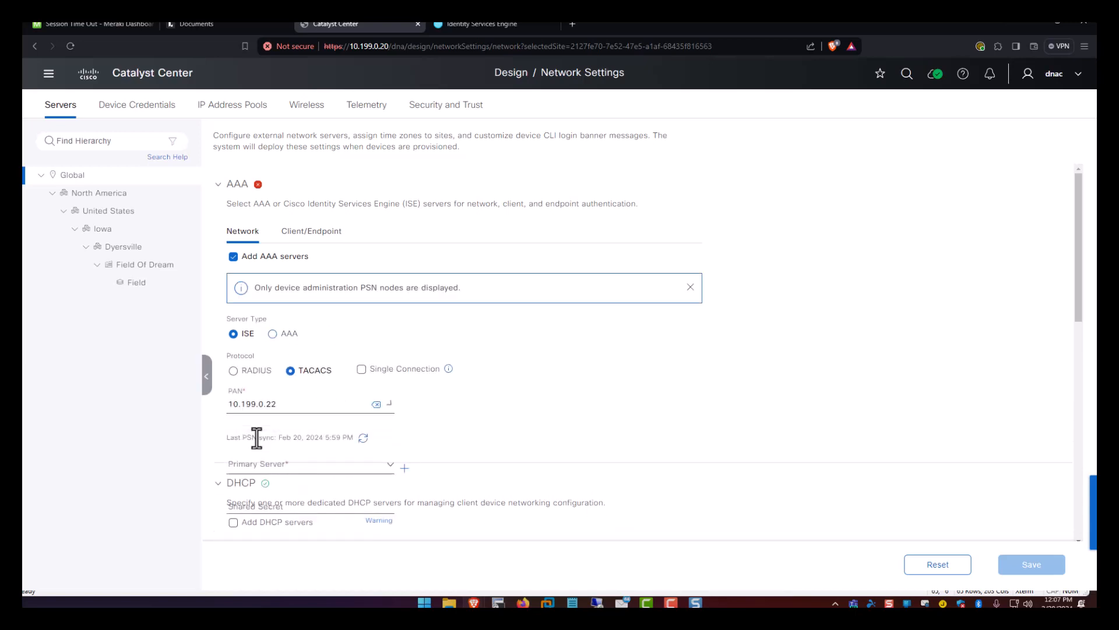
scroll(291, 451, "down", 1)
left_click(316, 411)
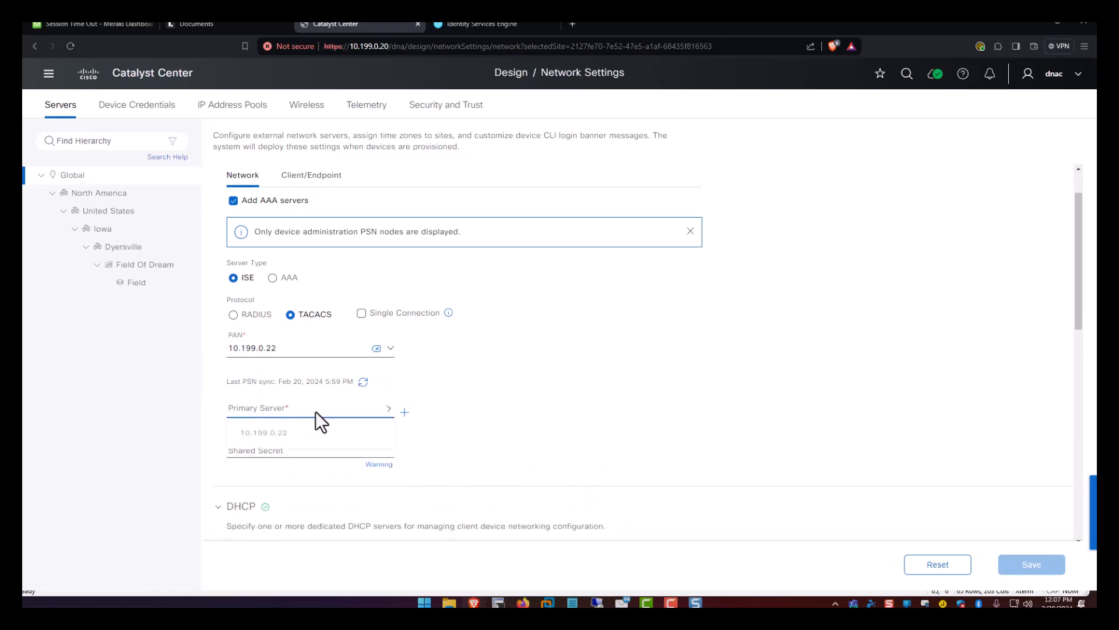
left_click(268, 437)
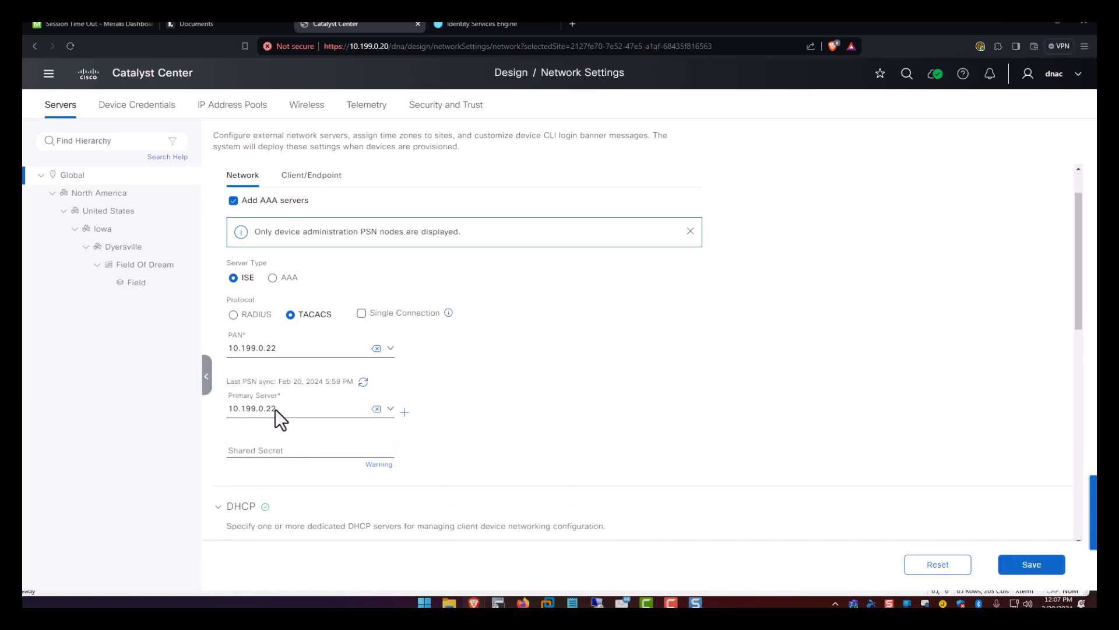
Add client/endpoint AAA via RADIUS with PAN and primary server 10.199.0.22.
left_click(320, 176)
scroll(323, 230, "up", 1)
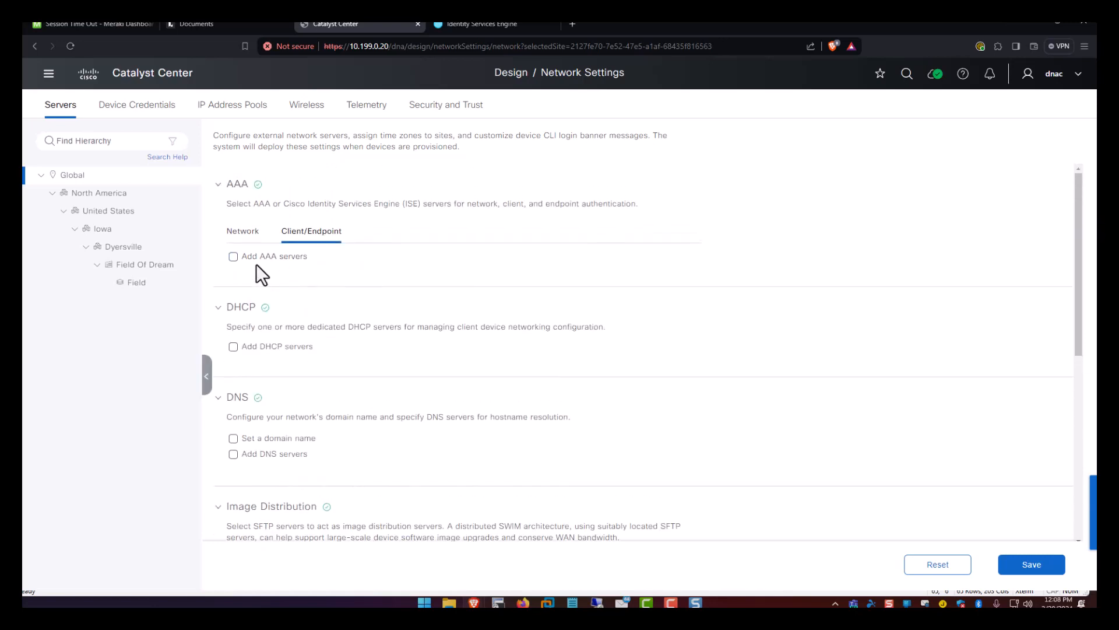
left_click(259, 254)
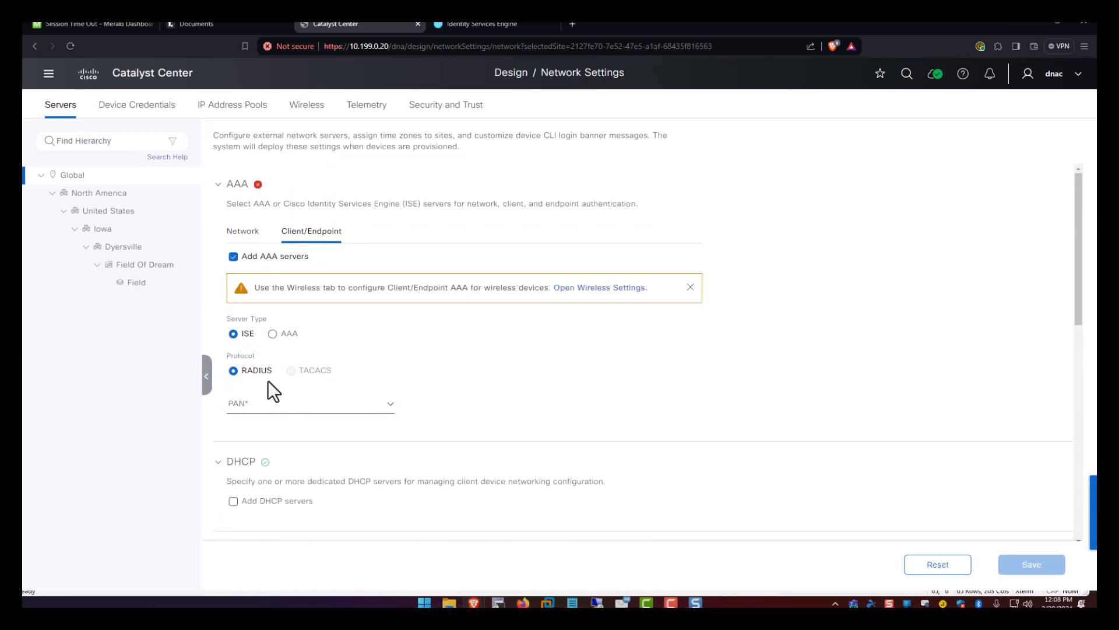
left_click(320, 404)
left_click(296, 442)
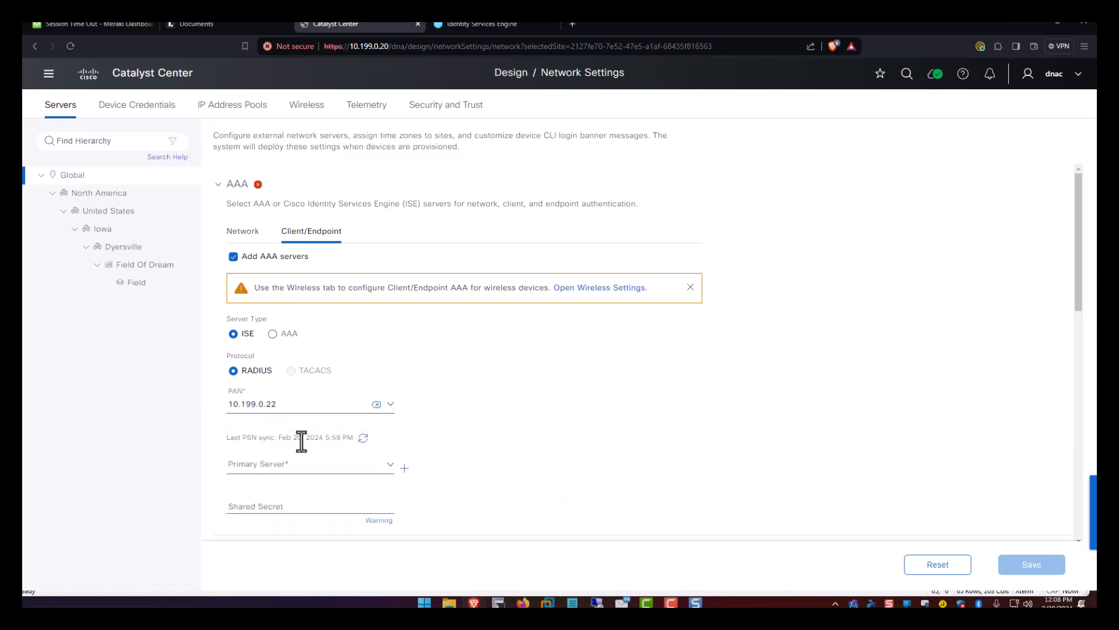
left_click(303, 467)
left_click(296, 492)
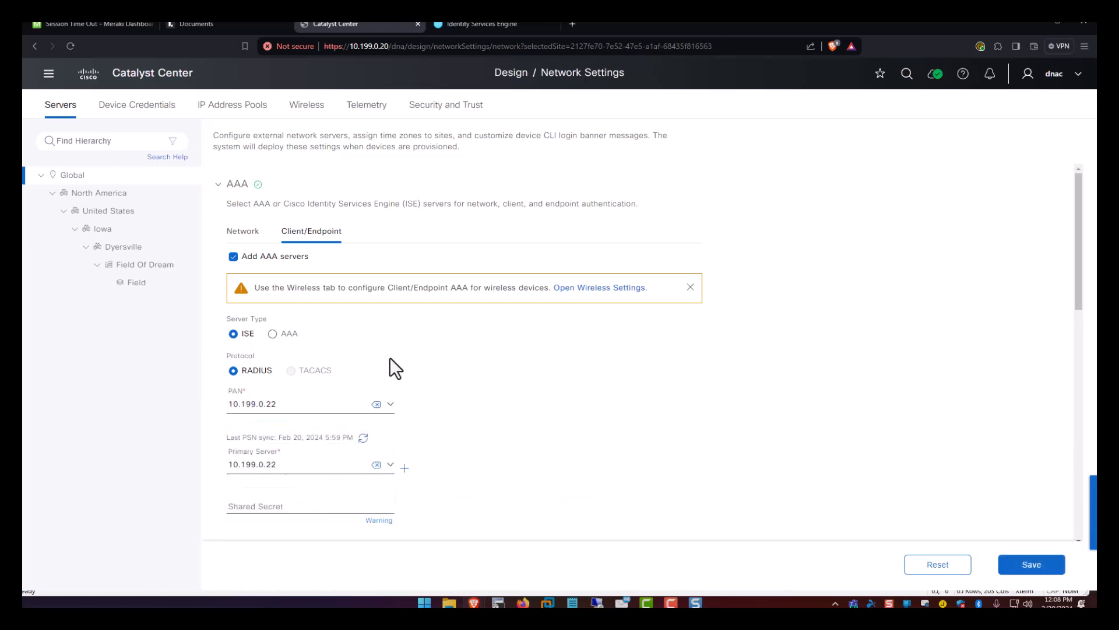
scroll(407, 344, "down", 2)
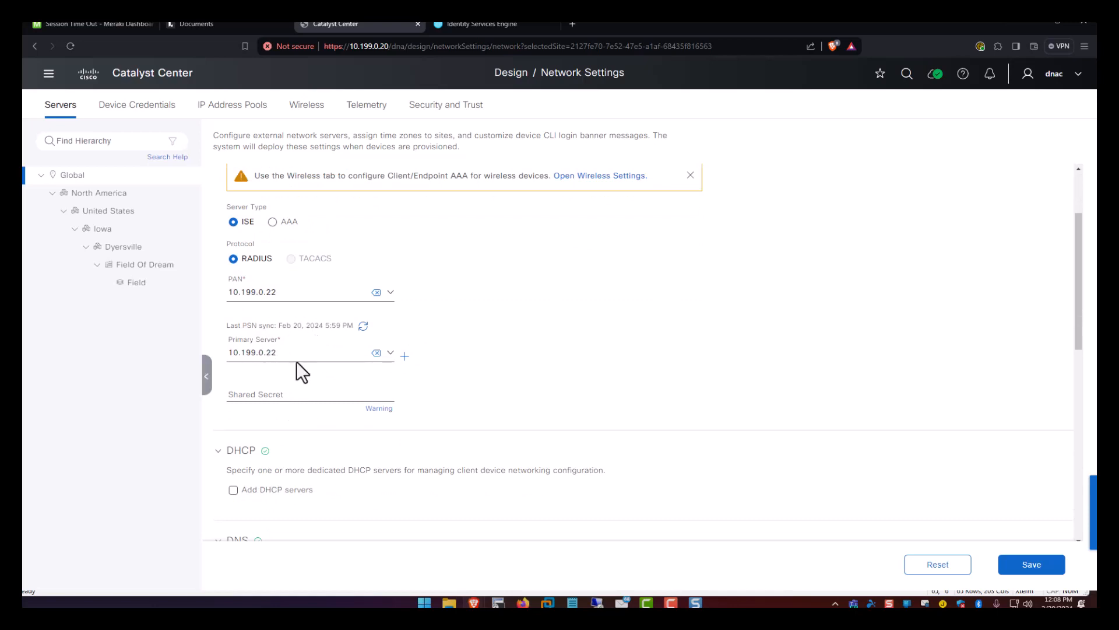
scroll(328, 344, "down", 3)
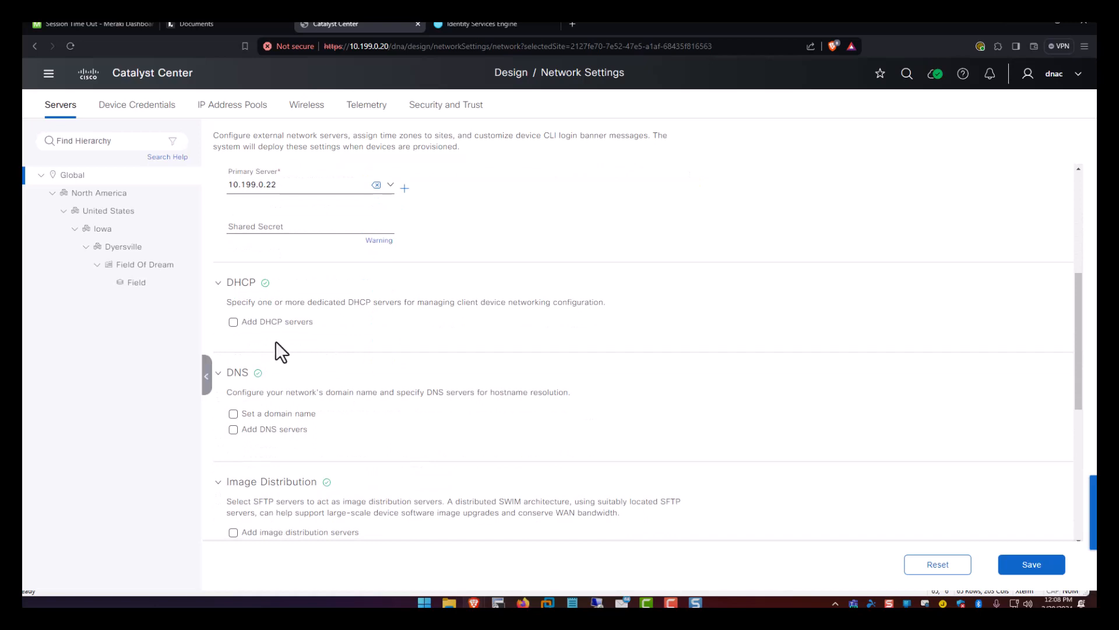
Add 10.199.0.23 as the DHCP server.
left_click(268, 330)
left_click(302, 353)
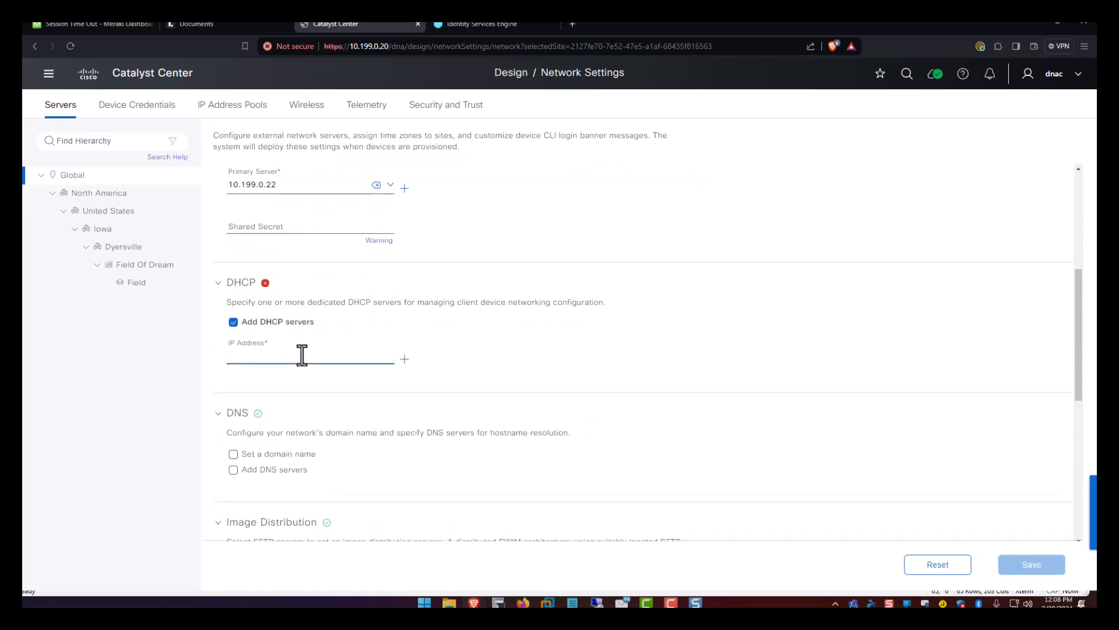
type("10.199.0.23")
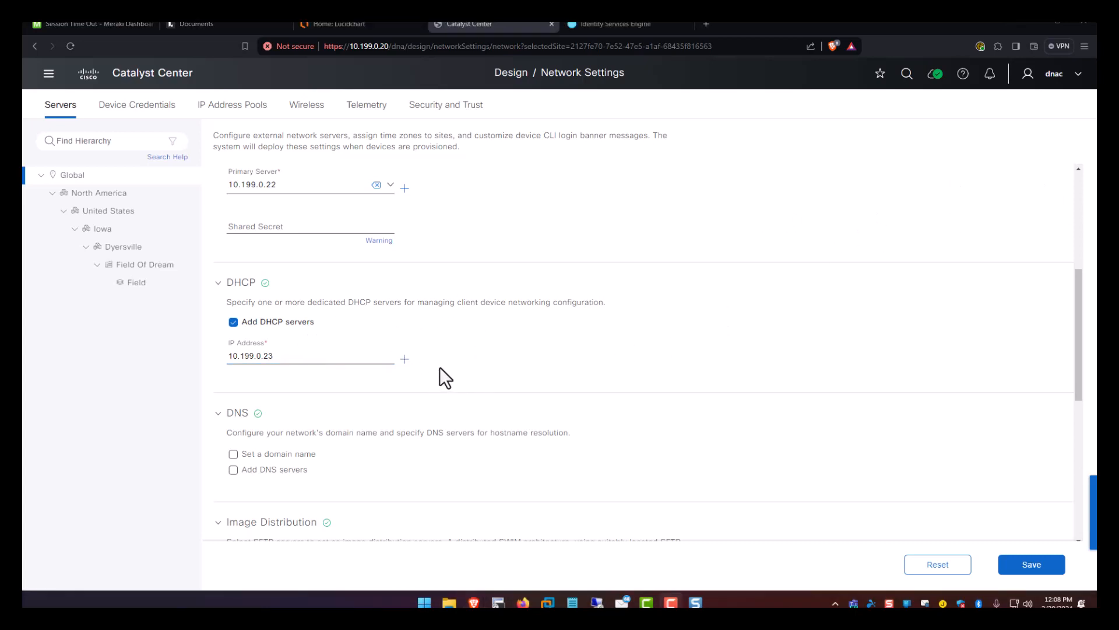
scroll(344, 300, "down", 2)
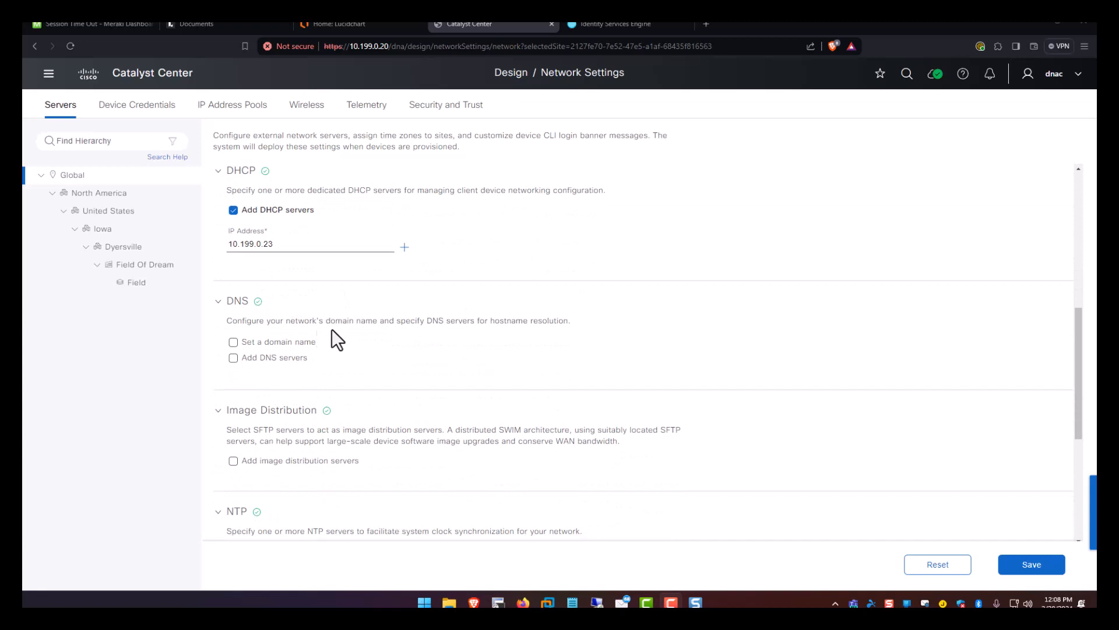
Set domain name lab2.local and DNS server 10.199.0.23.
left_click(269, 343)
left_click(266, 358)
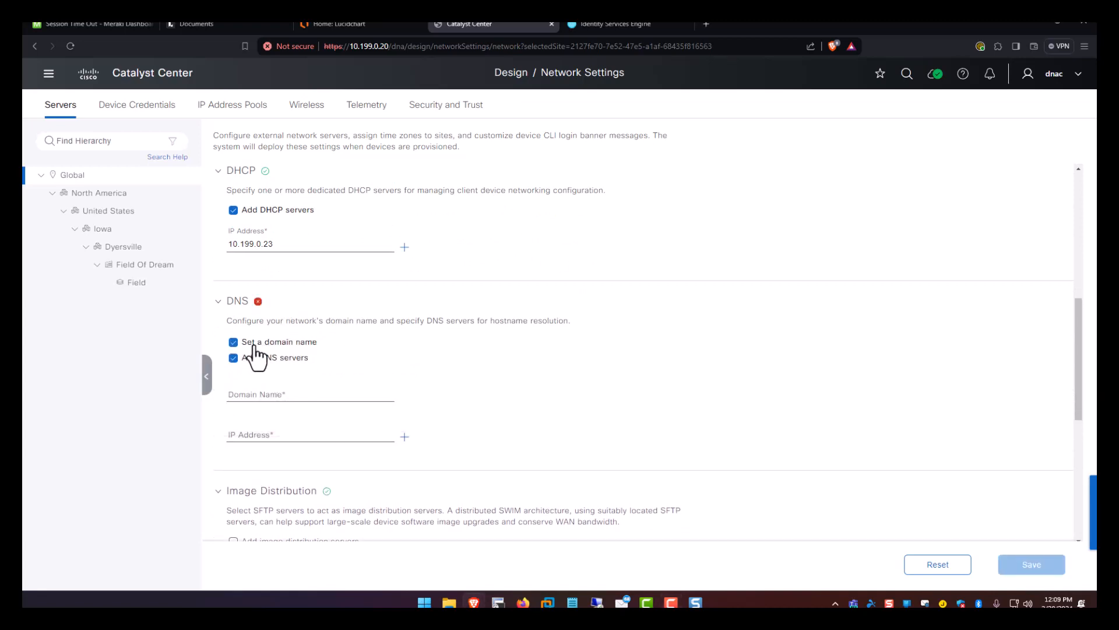
left_click(266, 392)
type("lab2.local")
key("Tab")
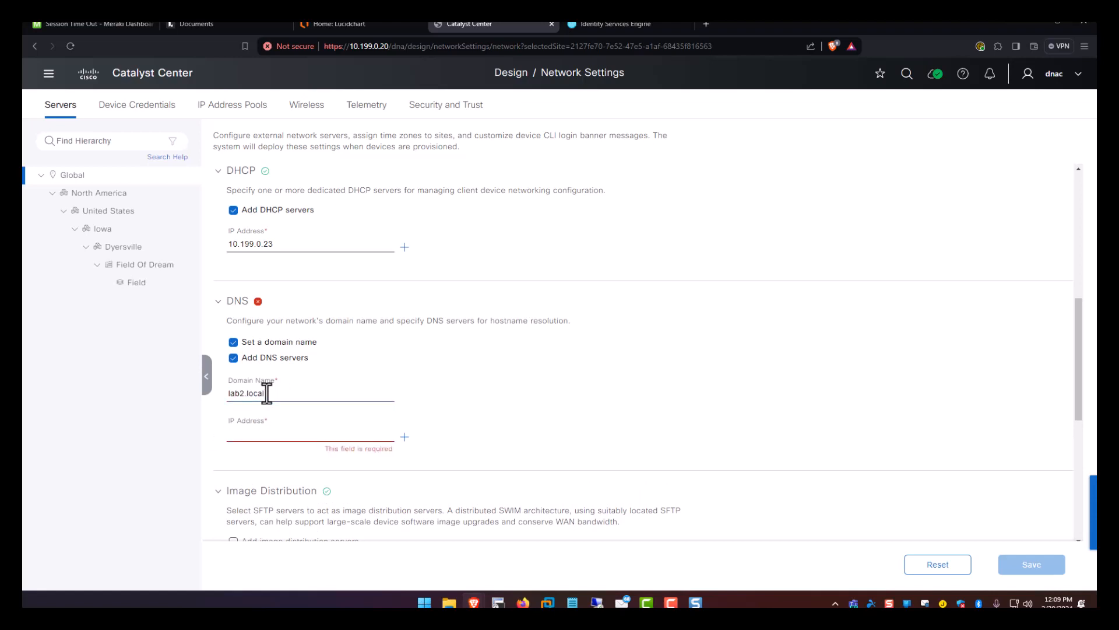
type("10.199.0.23")
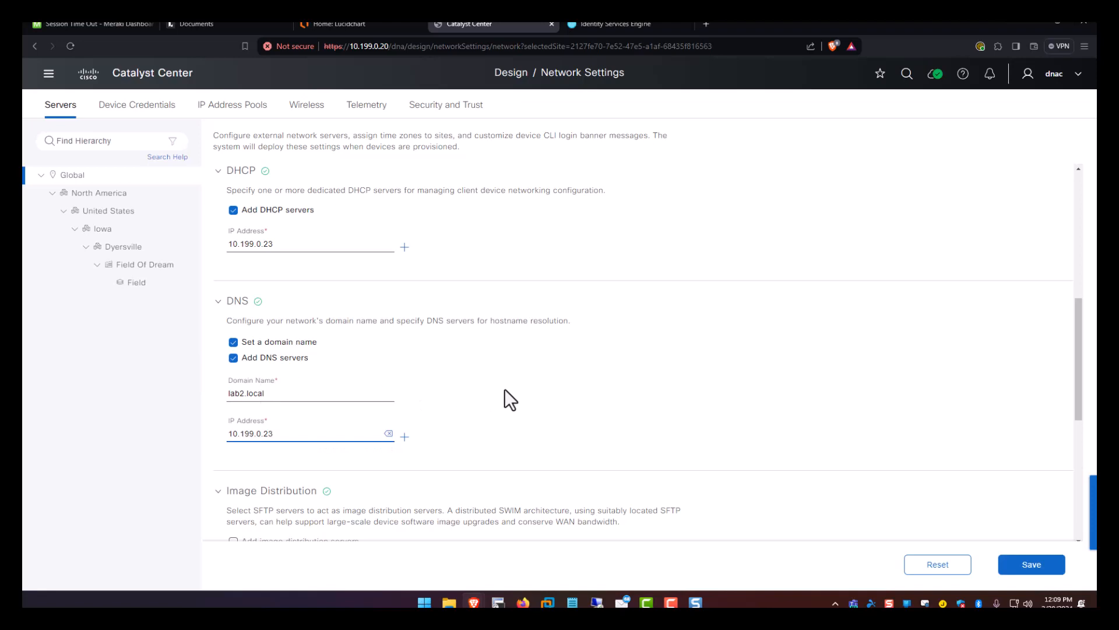
scroll(504, 388, "down", 4)
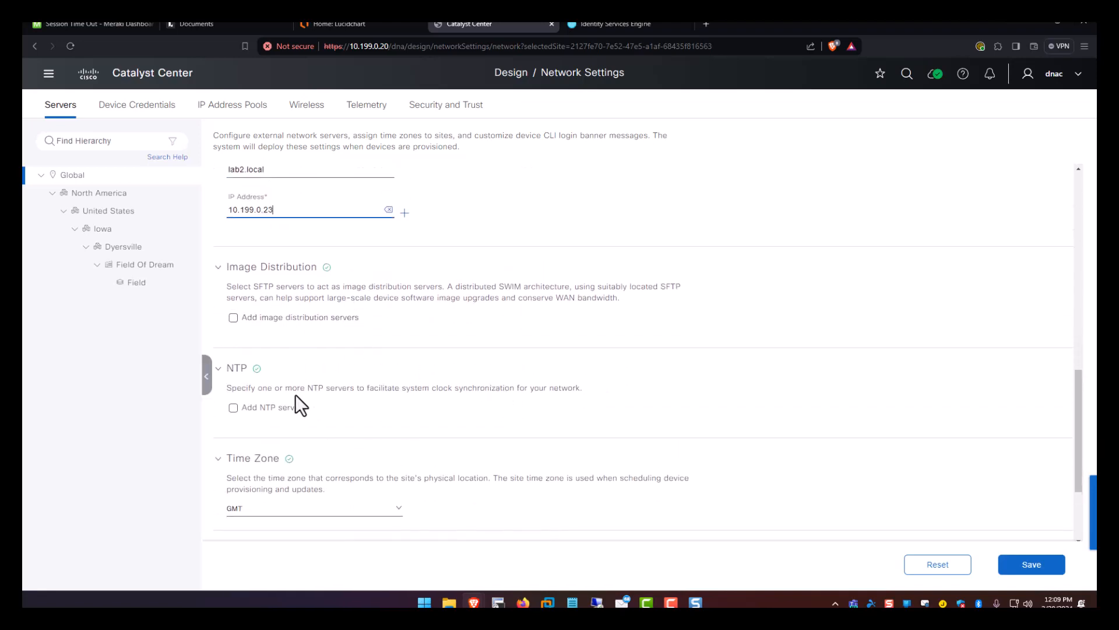
Add NTP servers 44.31.46.123 and 69.164.213.136.
left_click(272, 408)
scroll(305, 387, "down", 2)
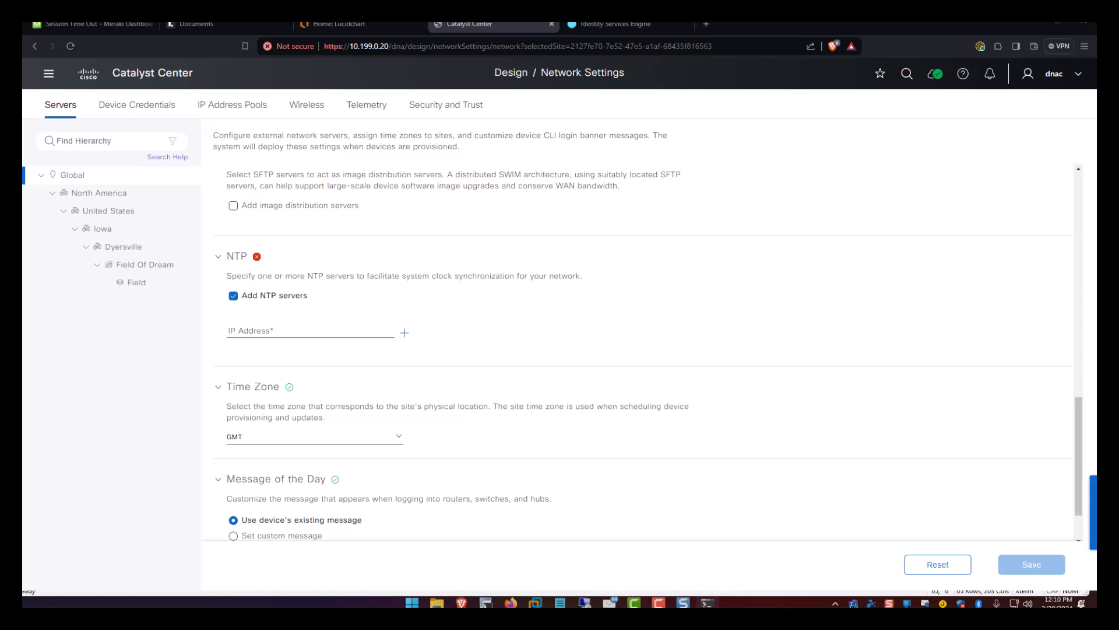
left_click(293, 326)
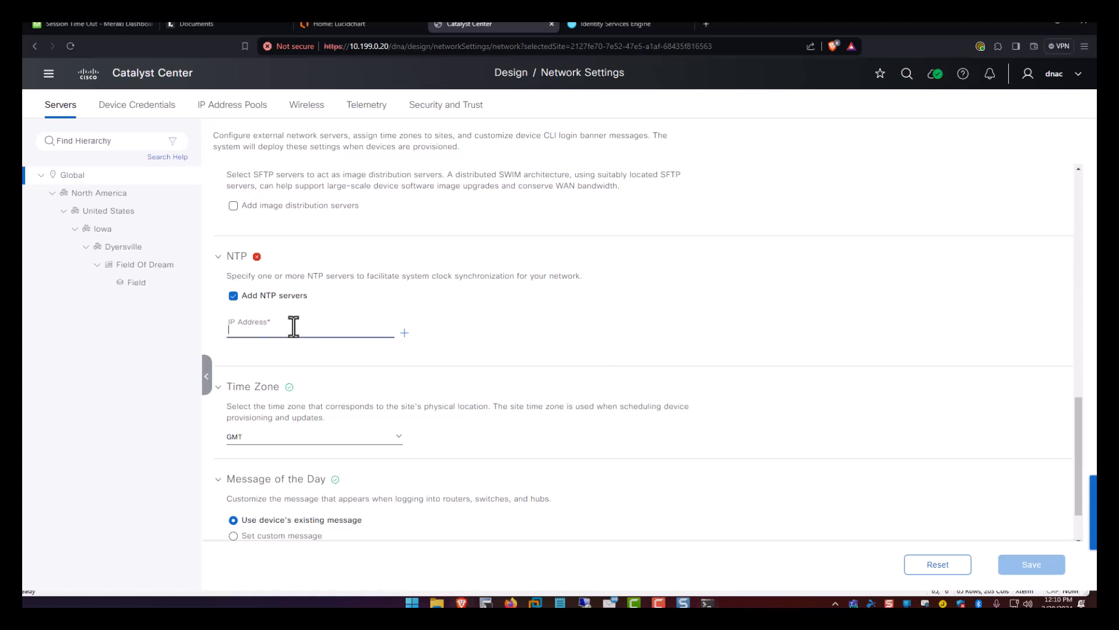
left_click(406, 332)
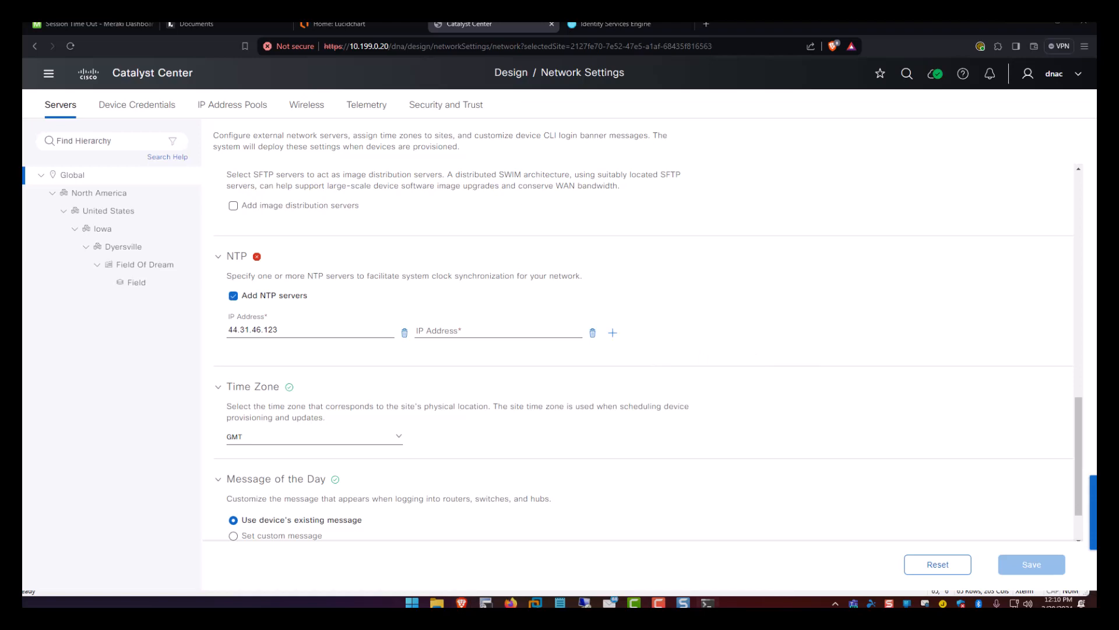
left_click(494, 330)
type("69.164.213.136")
Set the time zone to America/Chicago, save the server settings, and go to Device Credentials.
left_click(341, 436)
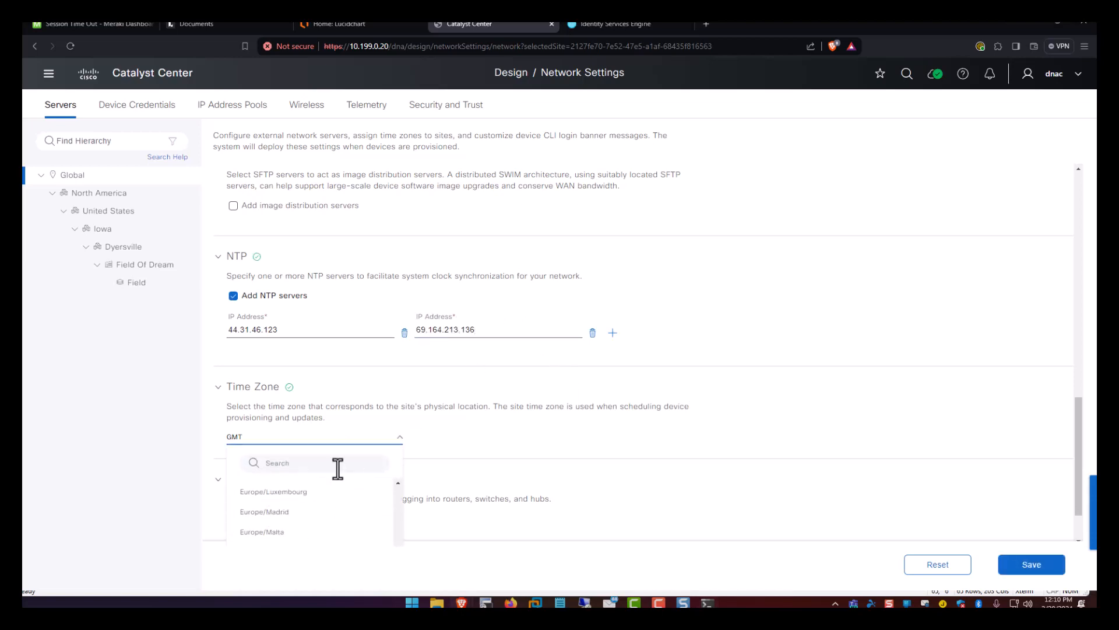
type("Chic")
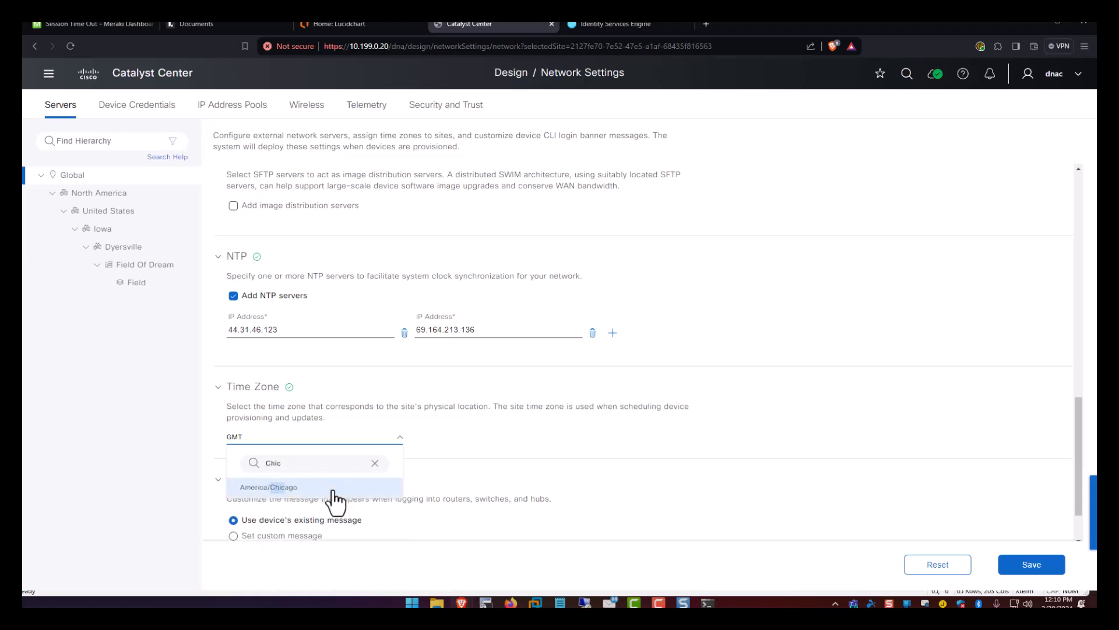
left_click(334, 491)
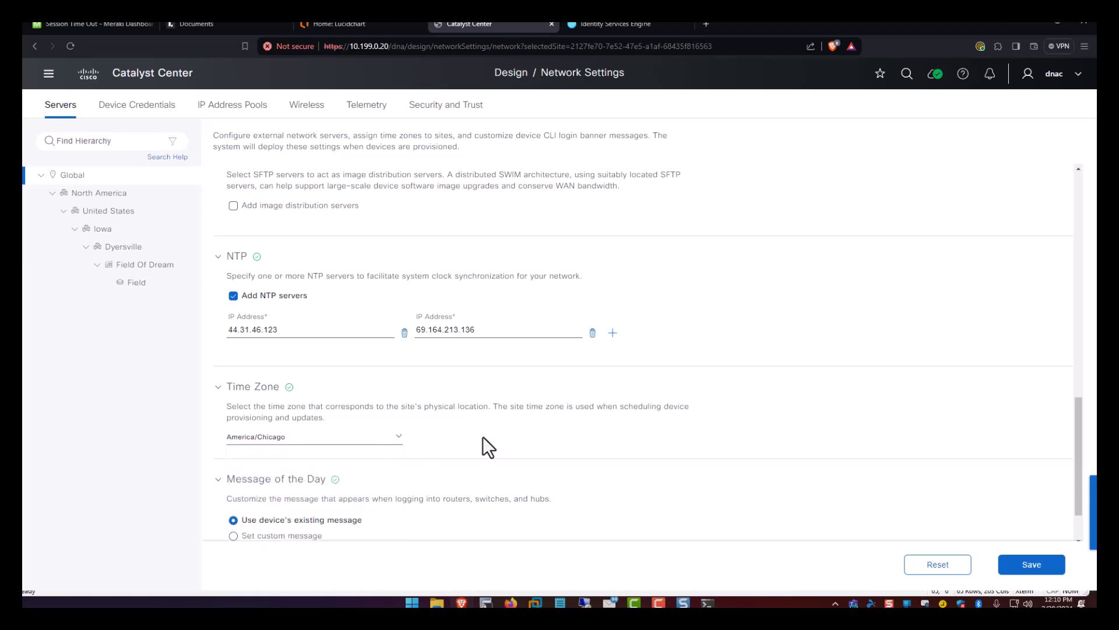
scroll(480, 448, "down", 1)
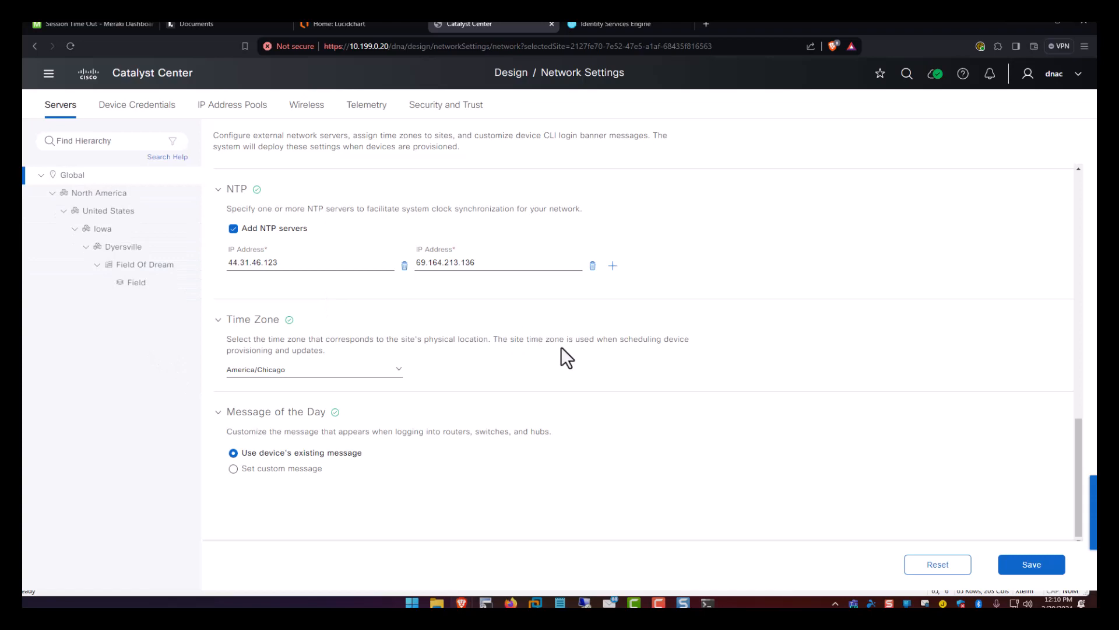
left_click(1046, 565)
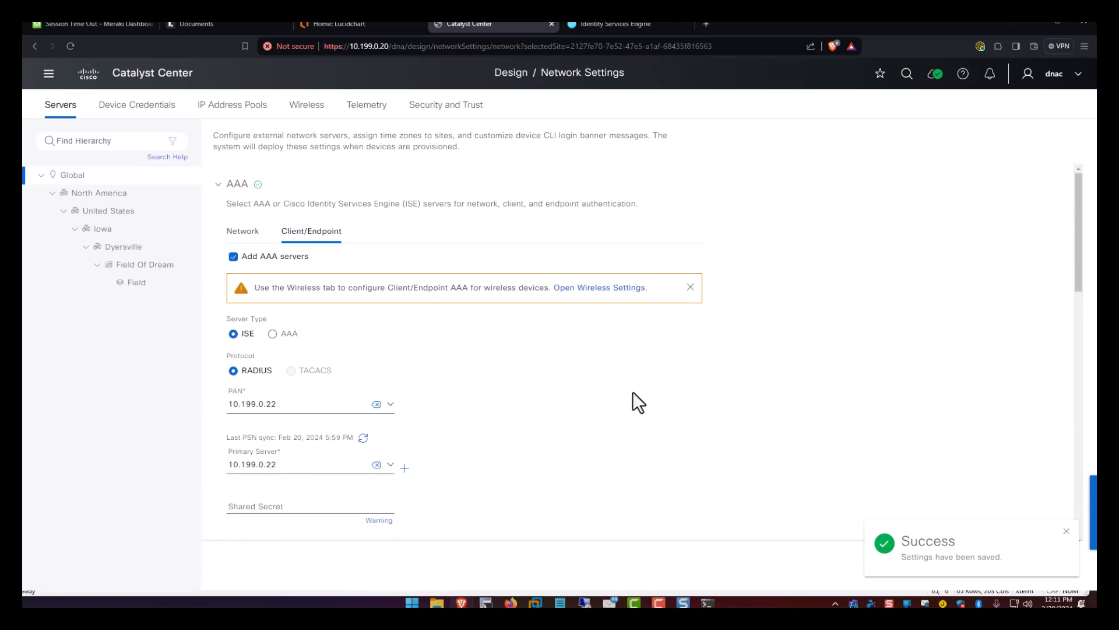
left_click(150, 106)
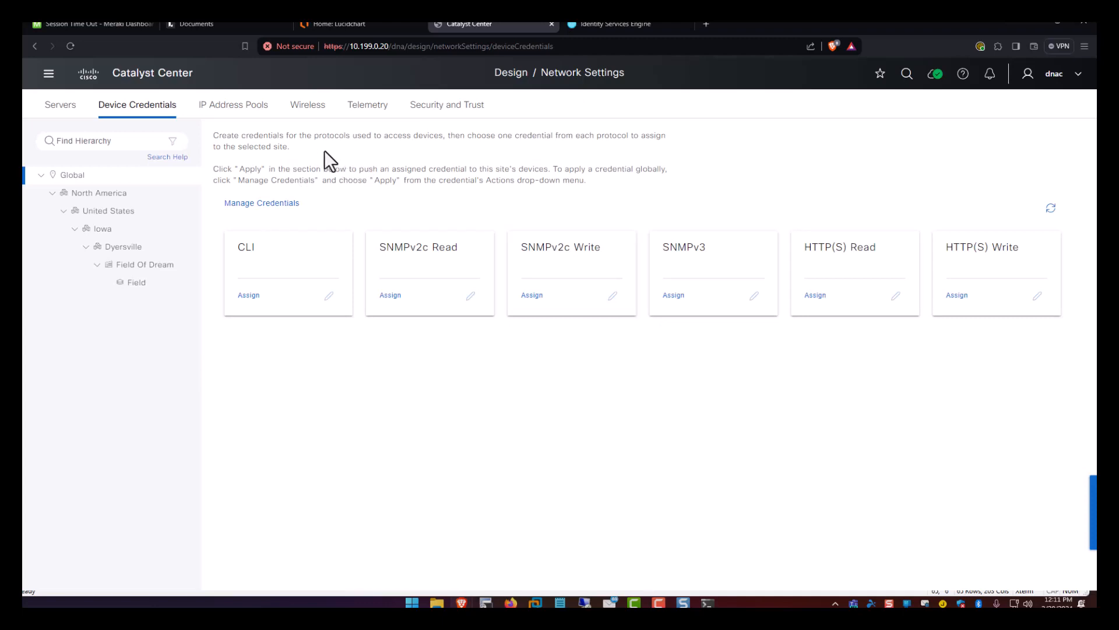
Start a new CLI credential named dnac with username dnac.
left_click(262, 204)
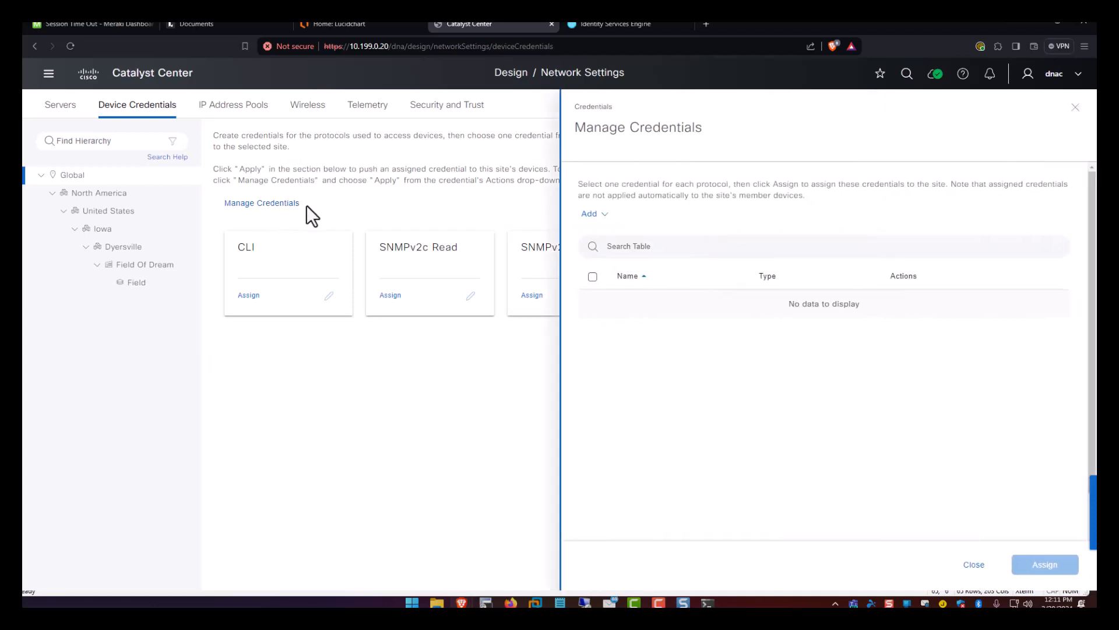
left_click(591, 214)
left_click(606, 245)
left_click(804, 195)
type("d")
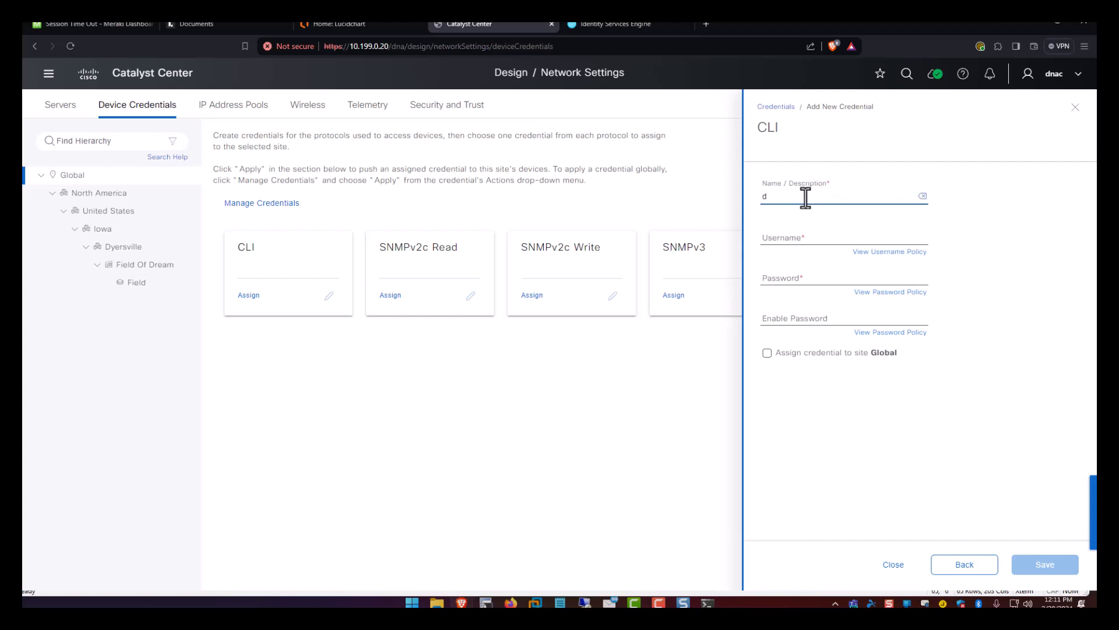
type("nac")
key("Tab")
type("dna")
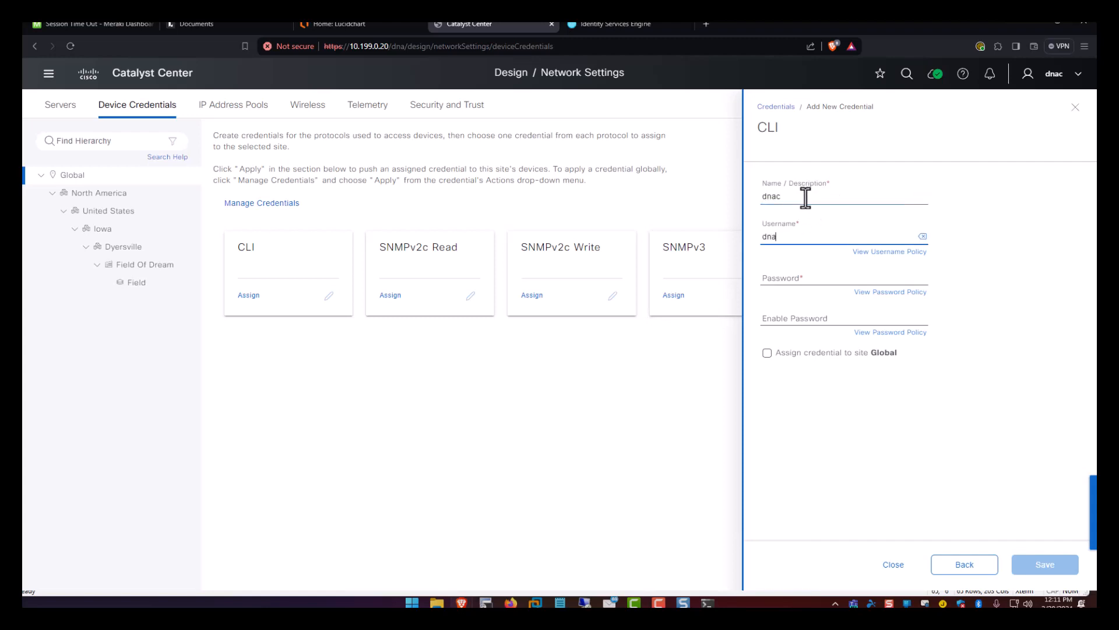
type("c")
key("Tab")
key("Tab")
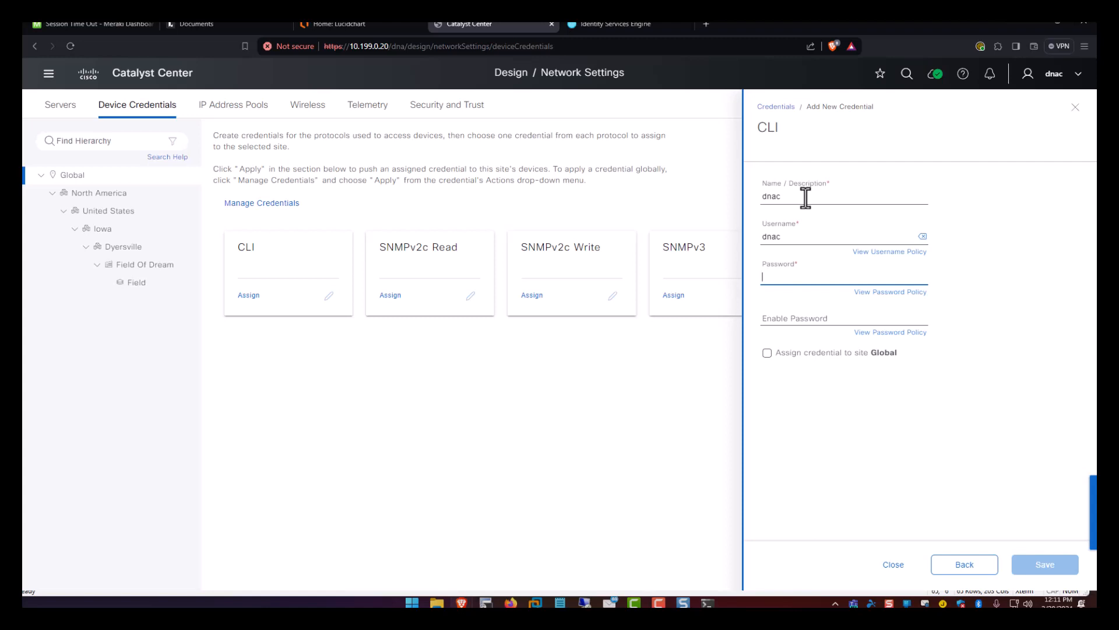
Enter the CLI password and enable password, assign it to Global, and save.
double_click(775, 237)
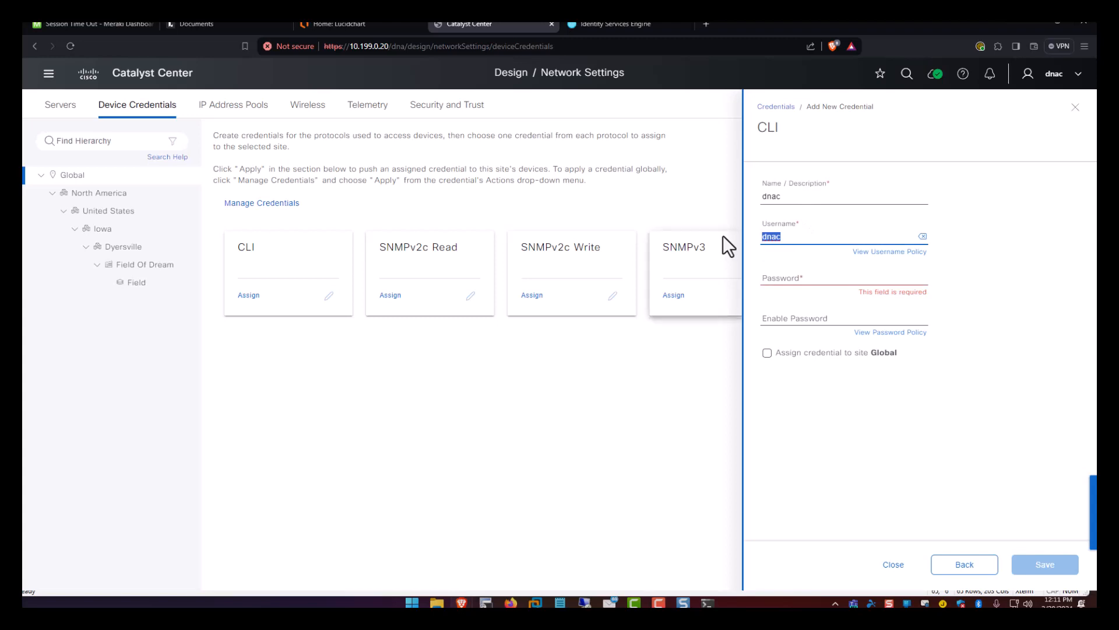
left_click(811, 175)
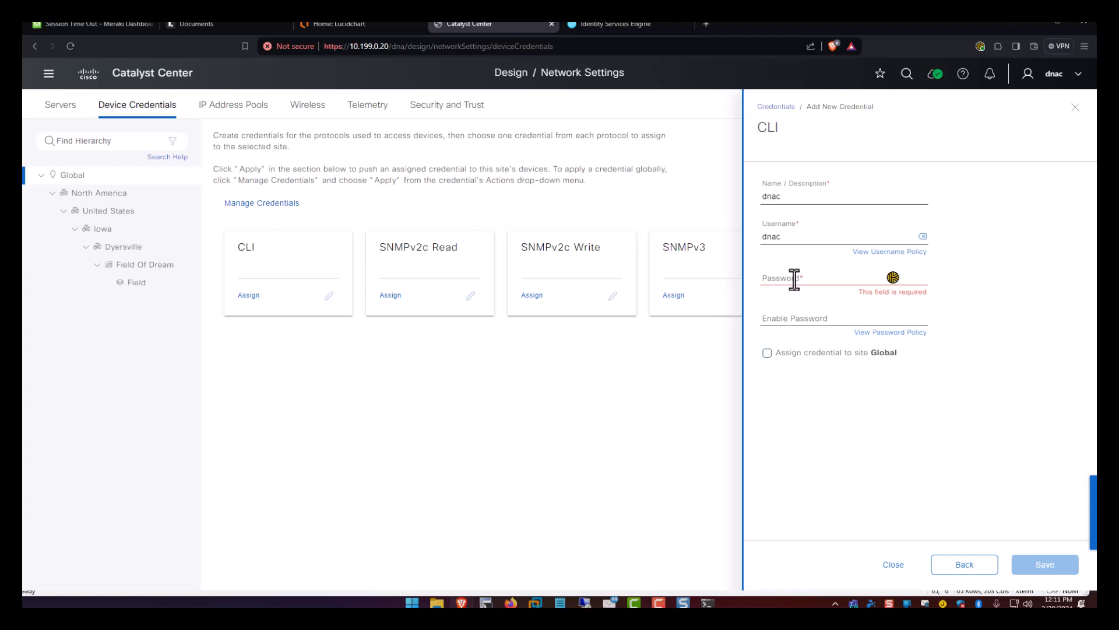
left_click_drag(781, 238, 750, 236)
left_click(786, 238)
left_click(789, 277)
type("d")
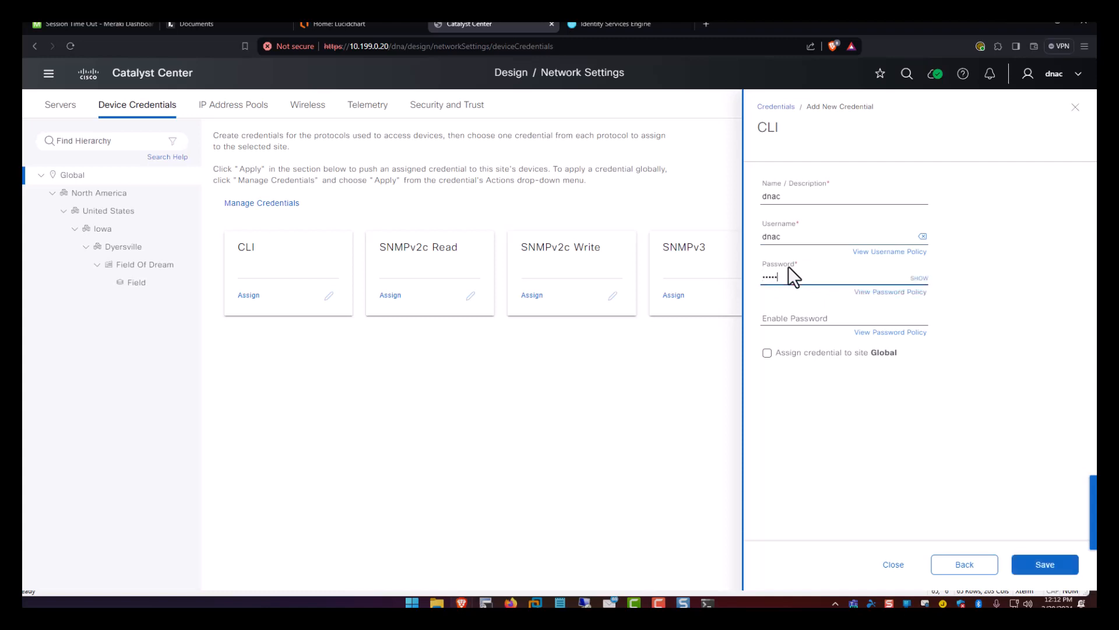
key("Tab")
key("Tab")
key("Tab")
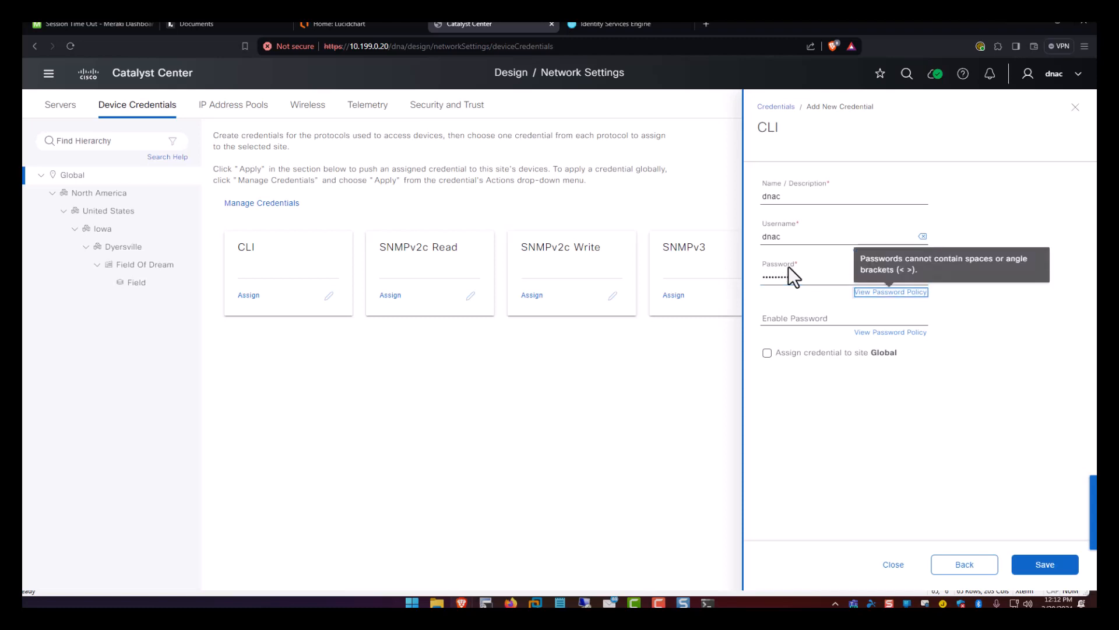
type("••••••••")
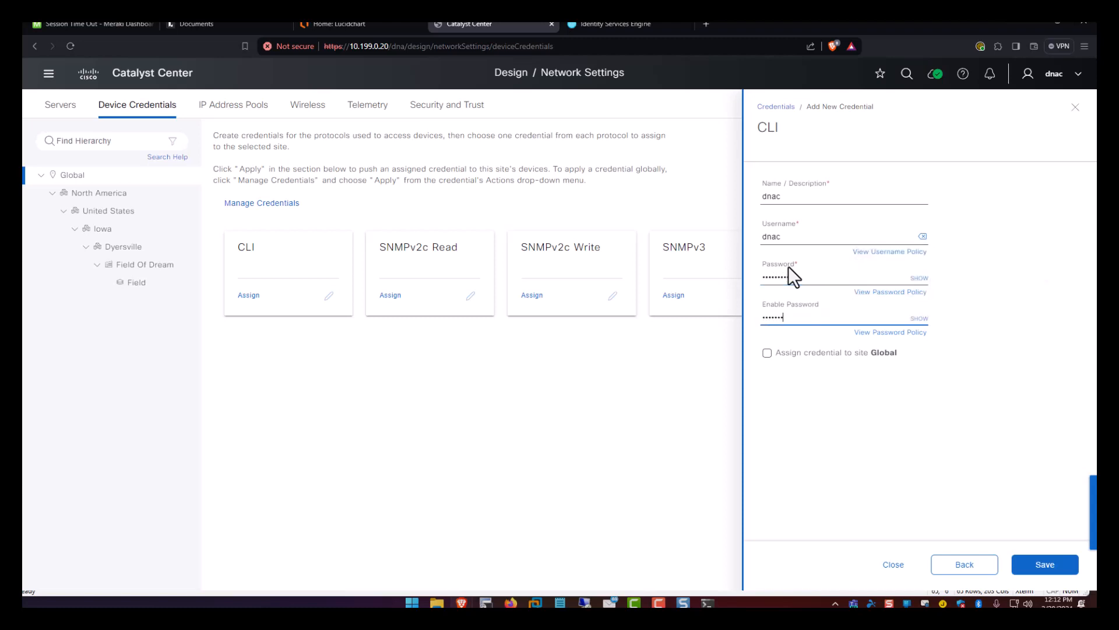
type("••")
left_click(835, 354)
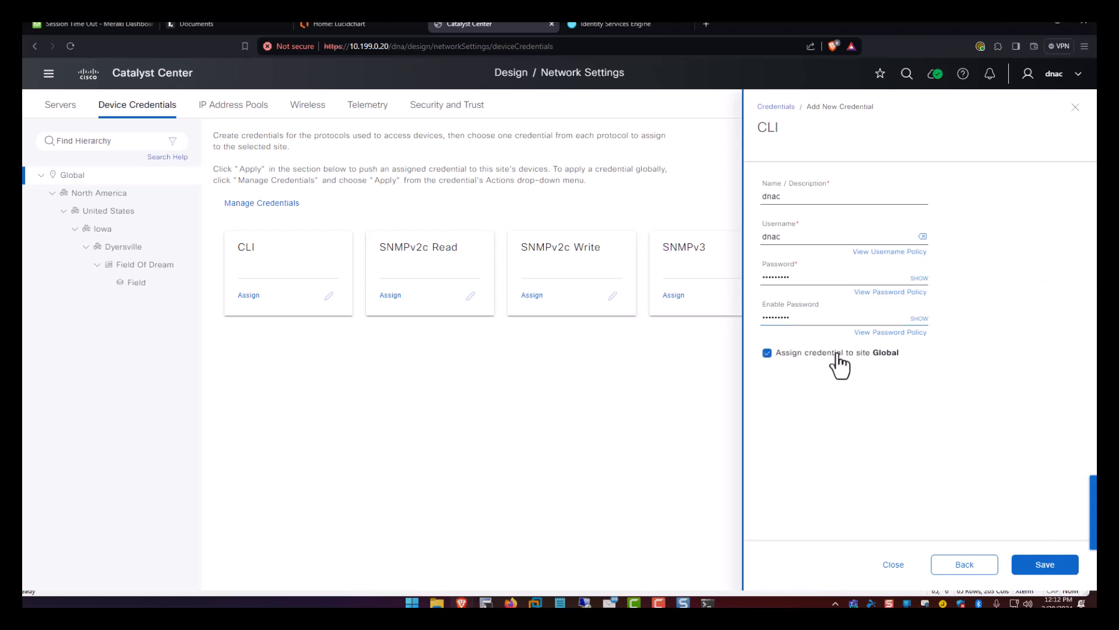
left_click(1044, 565)
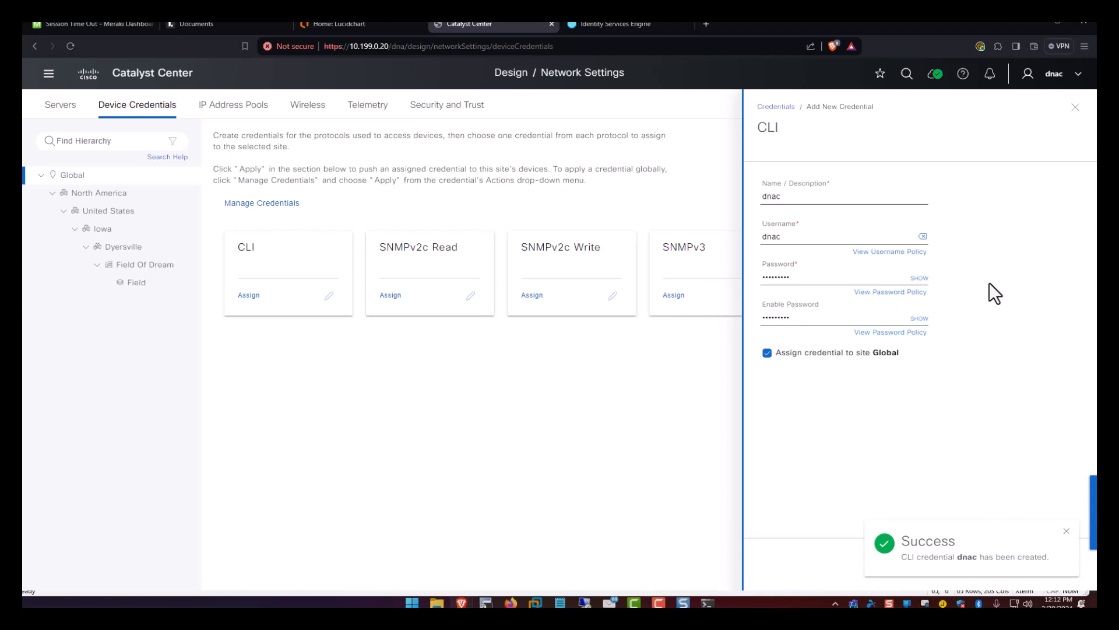
left_click(1075, 108)
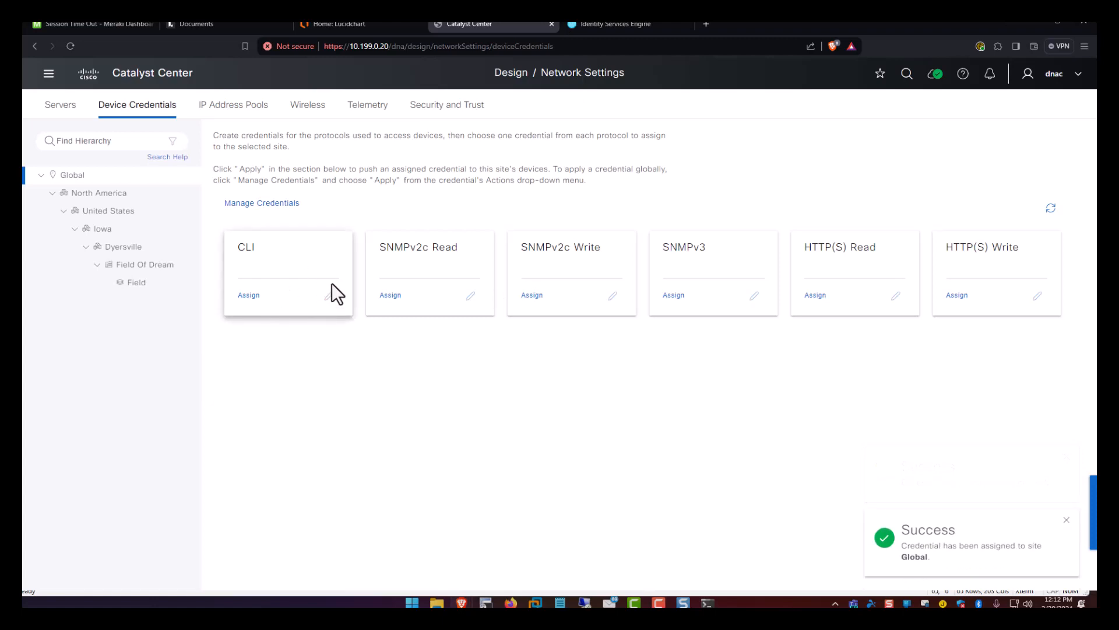
Edit the dnac CLI credential, re-enter both passwords, verify them, and save.
left_click(261, 204)
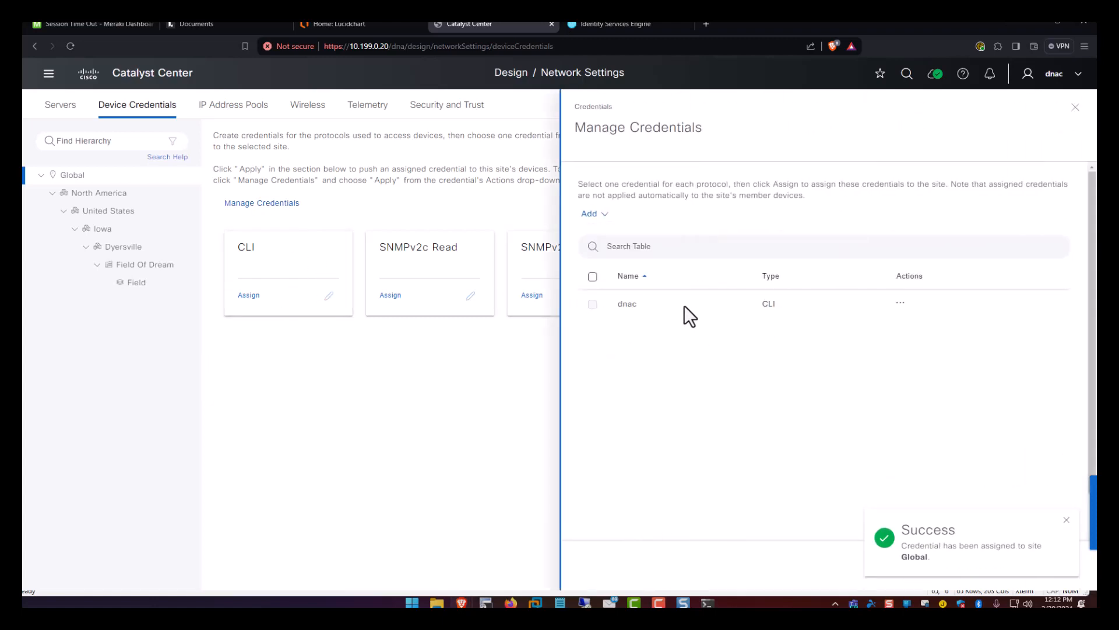
left_click(900, 302)
left_click(873, 328)
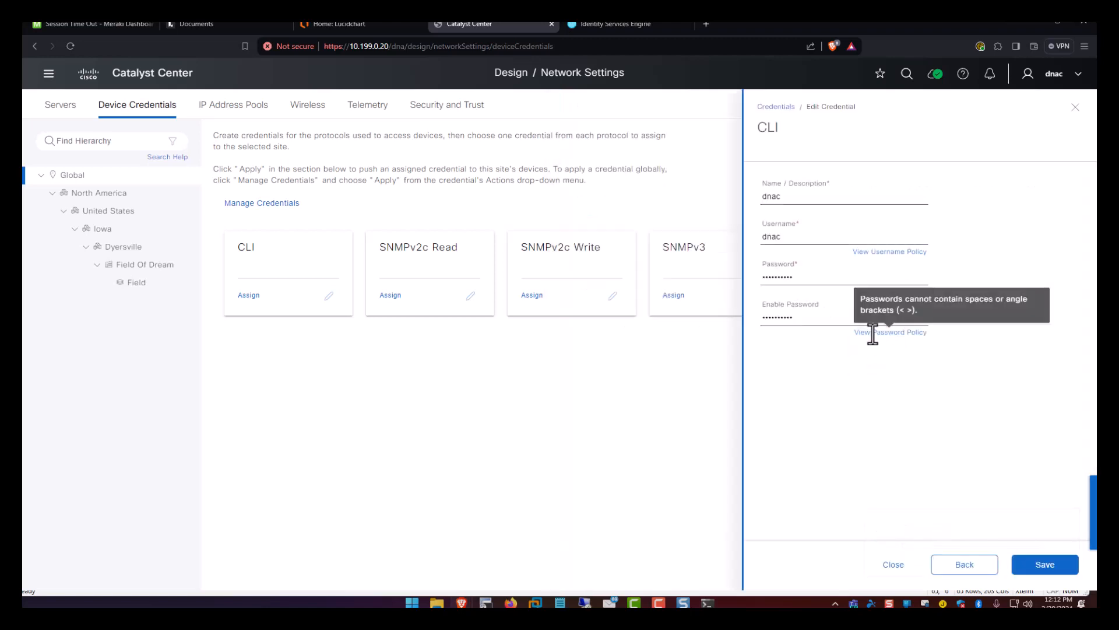
double_click(849, 278)
type("•••••")
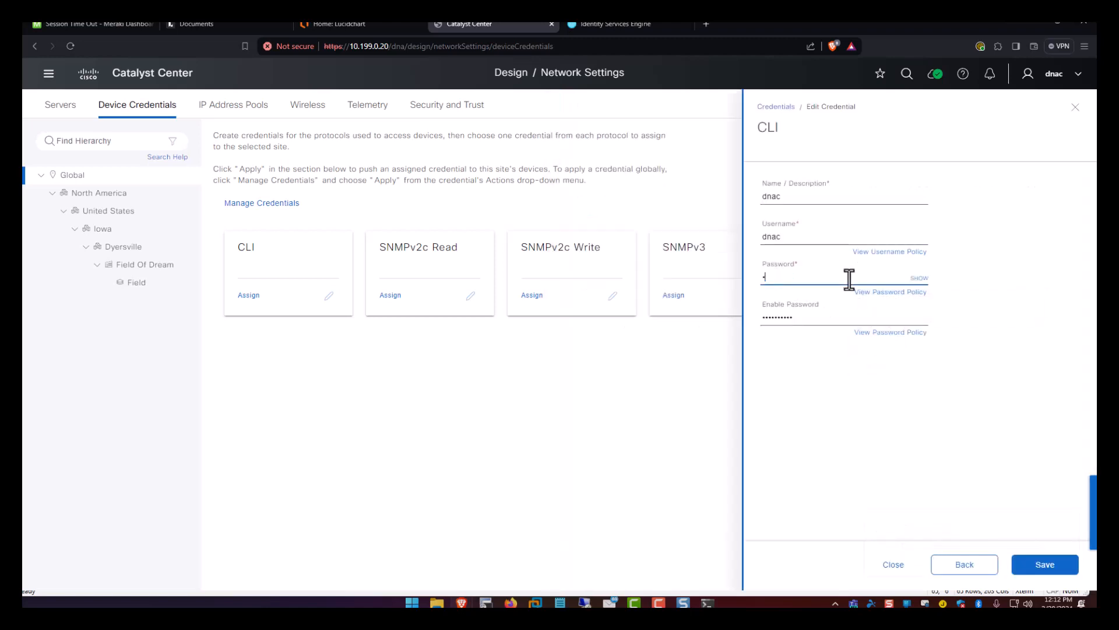
type("••••")
key("Tab")
type("••••••")
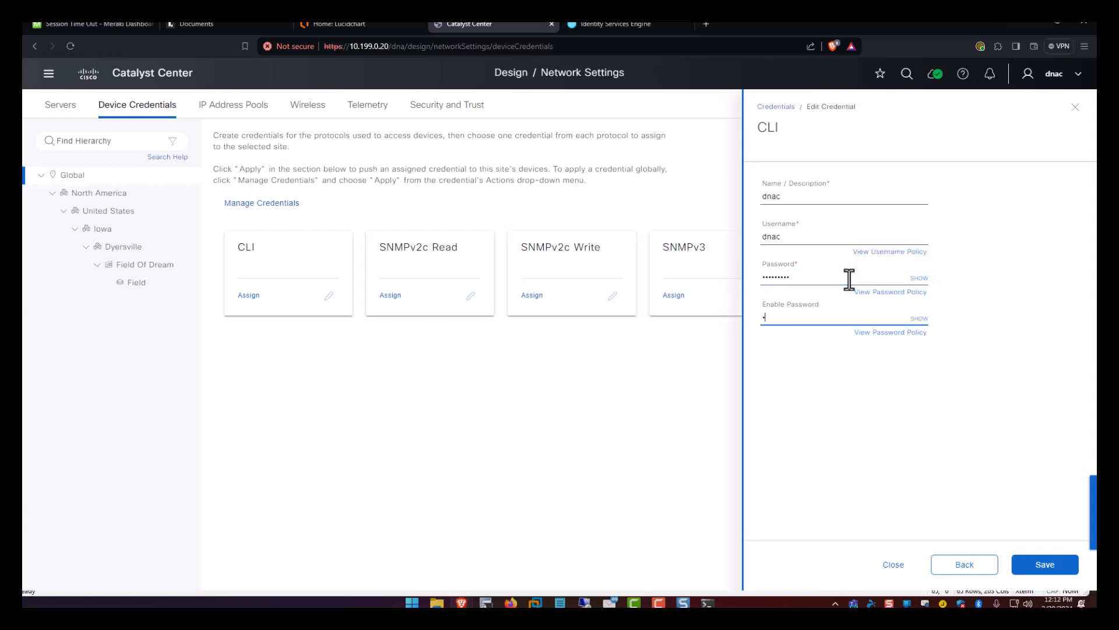
type("•••")
left_click(919, 278)
left_click(919, 318)
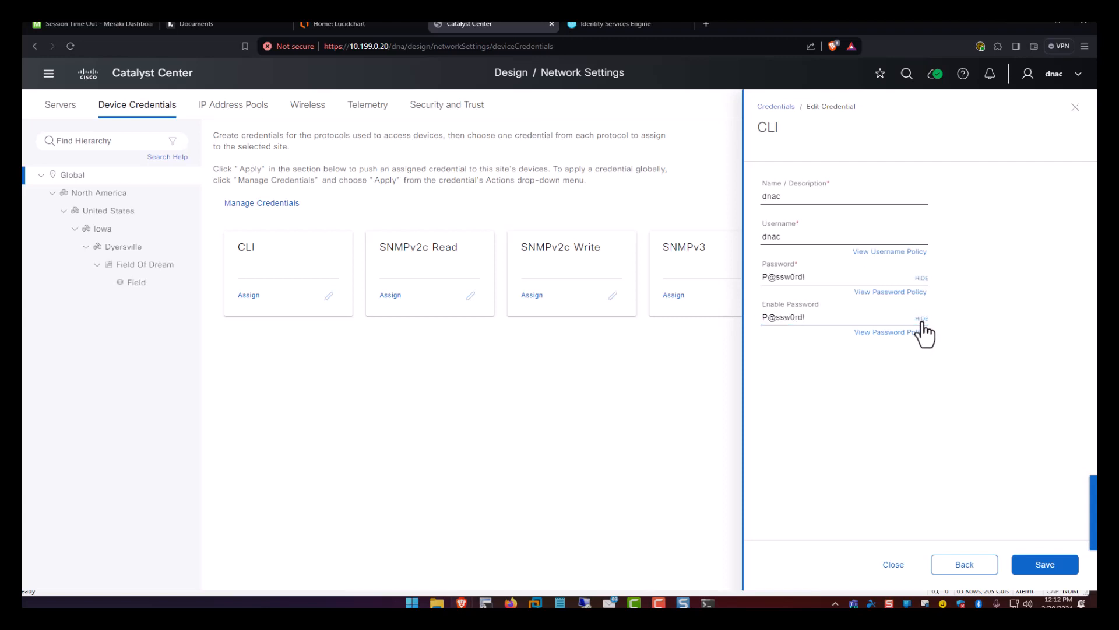
left_click(1044, 568)
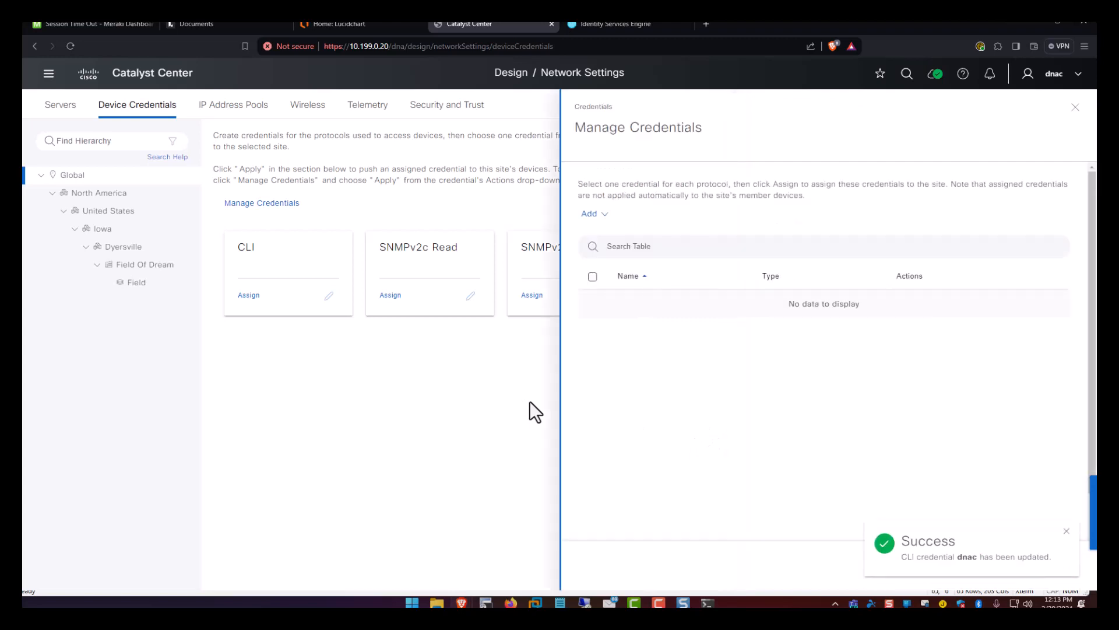
Start an SNMPv3 credential named dnac, username dnac, with SHA auth and AES256 privacy.
left_click(599, 210)
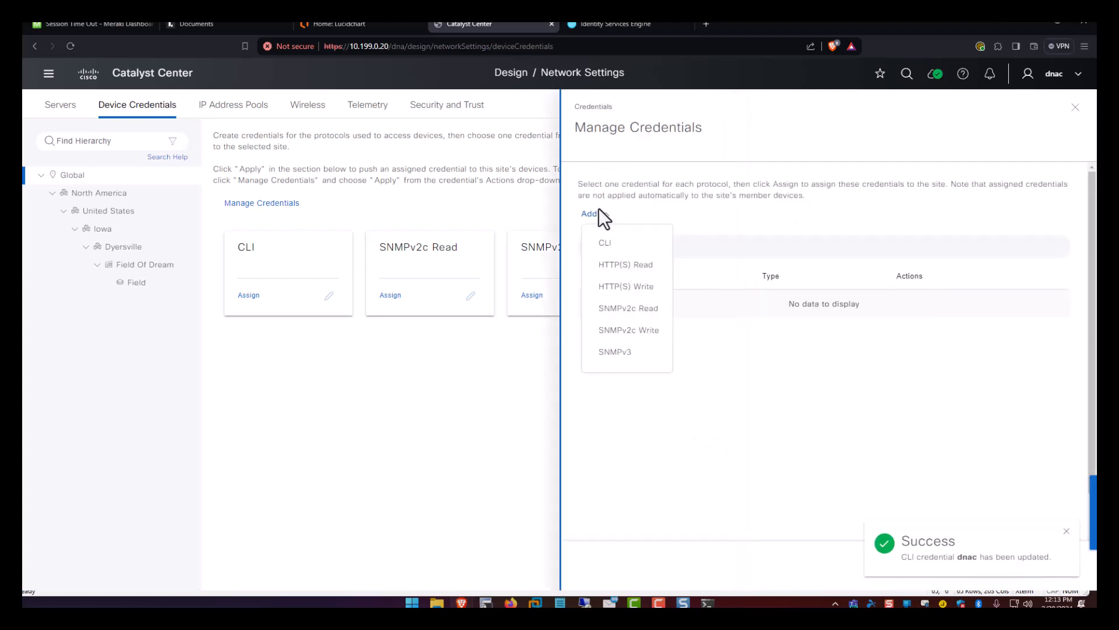
left_click(616, 353)
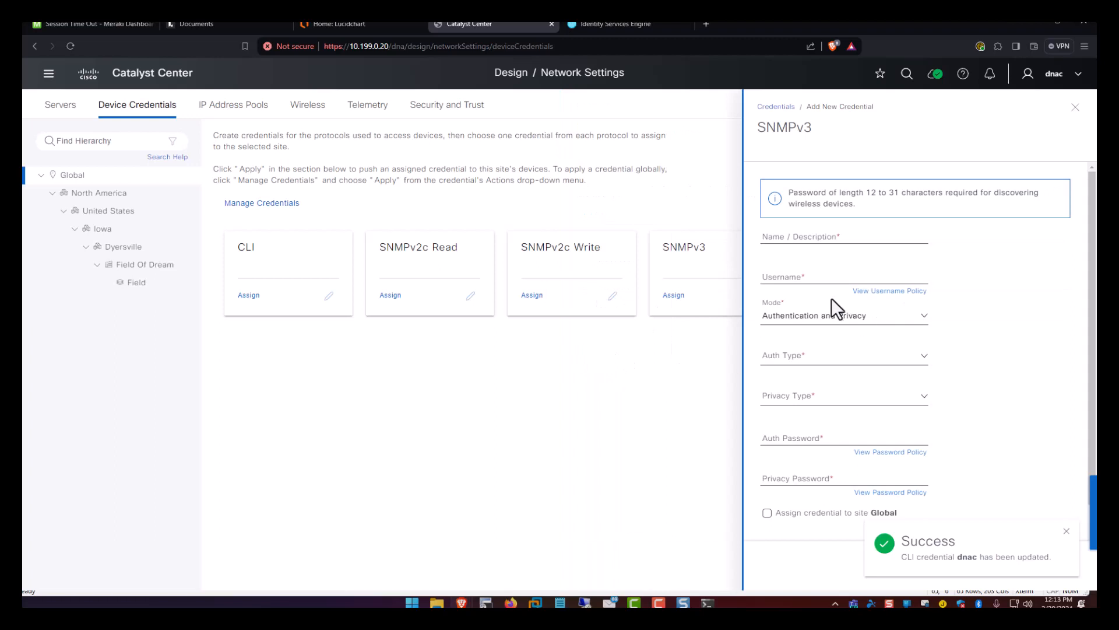
left_click(821, 236)
type("dna")
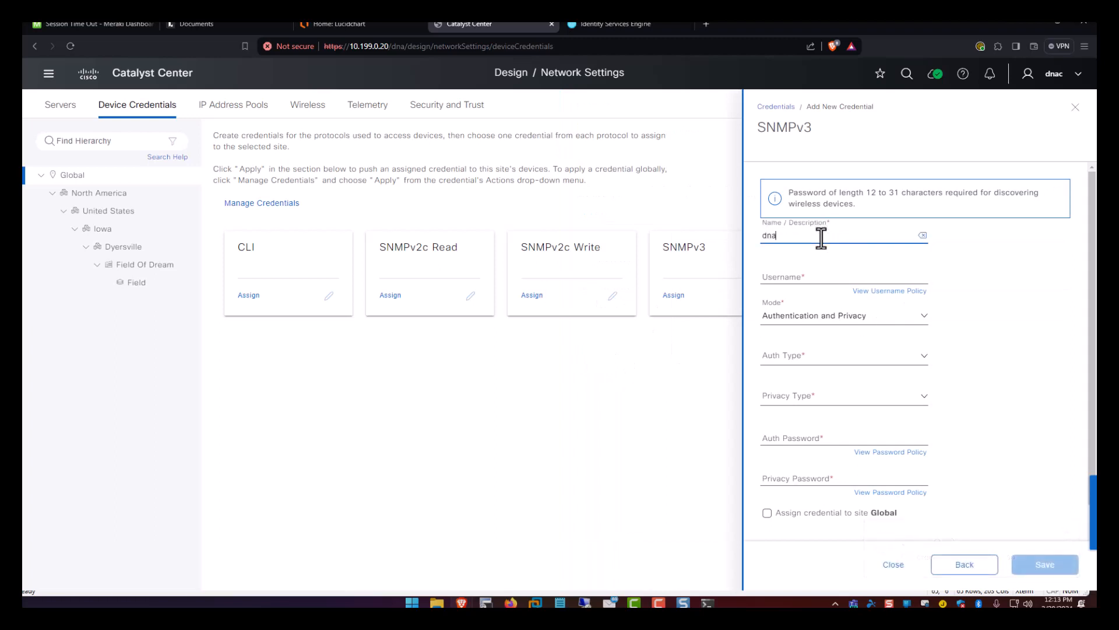
type("c")
key("Tab")
type("d")
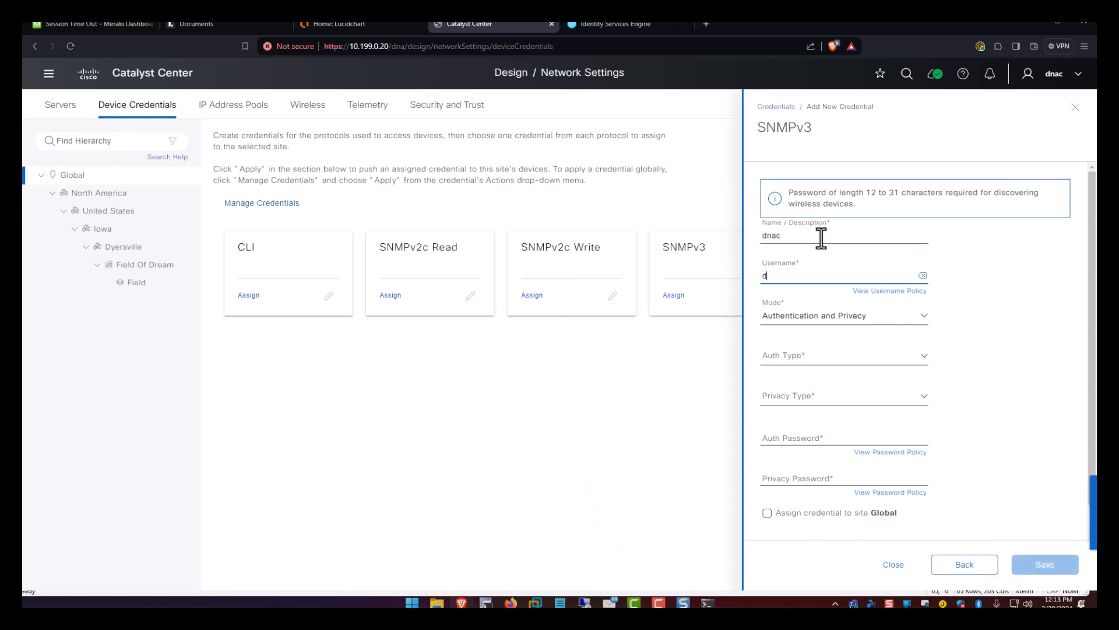
type("nac")
key("Tab")
key("Tab")
key("Tab")
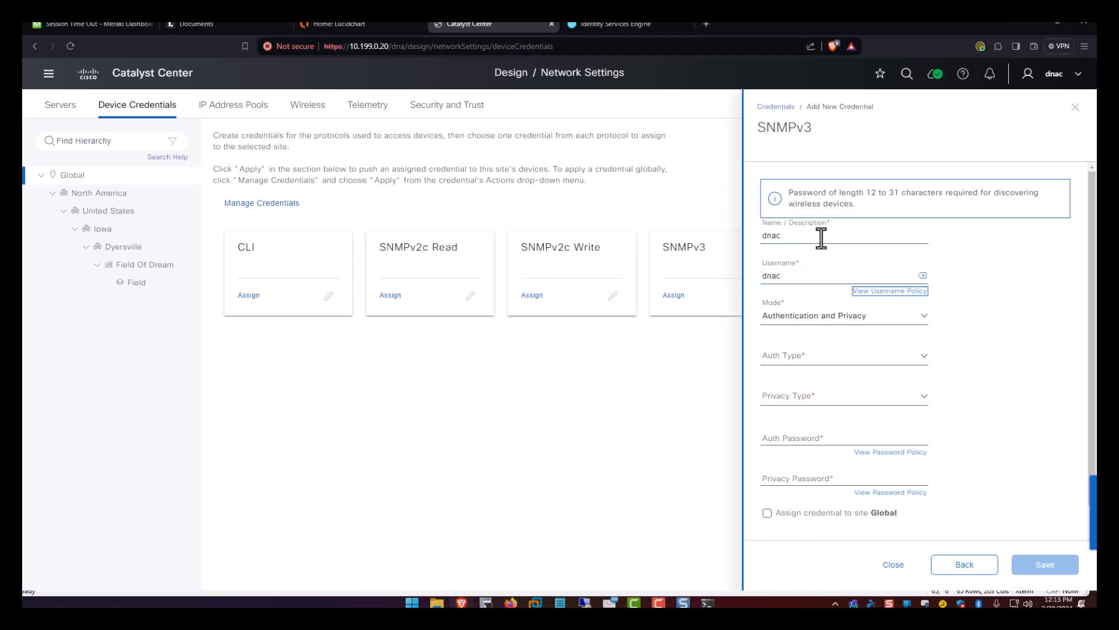
key("Down")
key("Down")
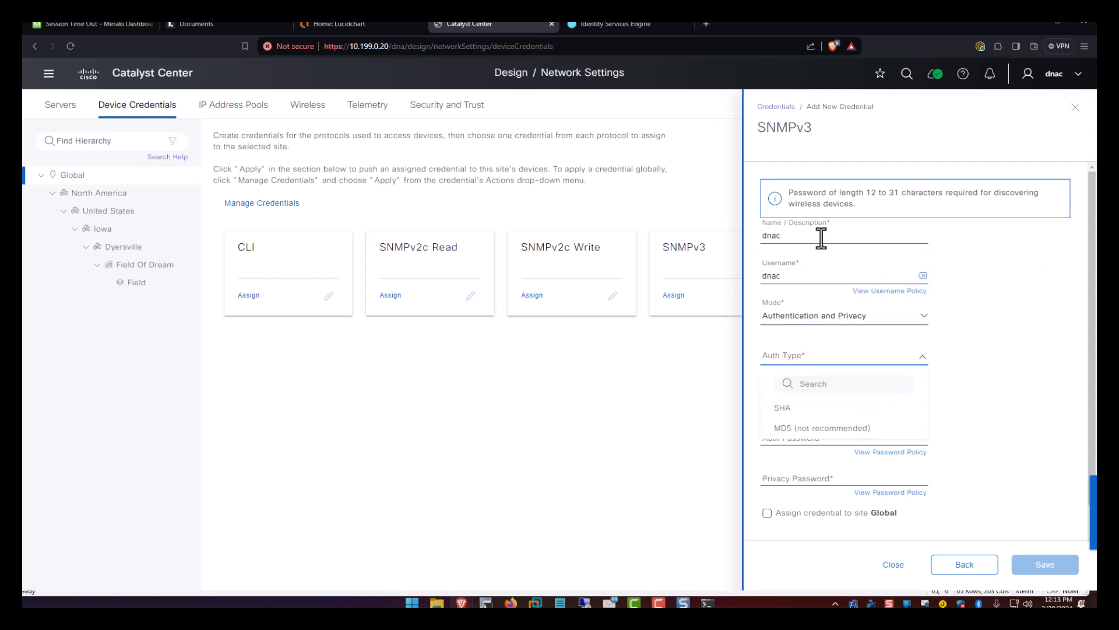
key("Return")
key("Tab")
key("Down")
key("Down")
key("Down")
key("Down")
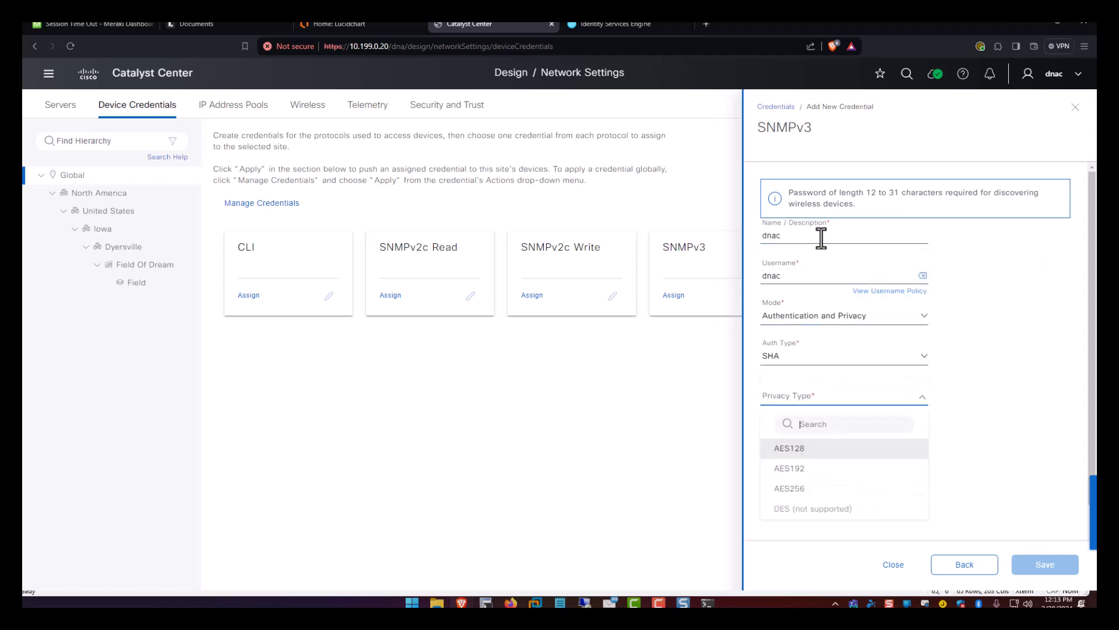
key("Return")
Enter and verify the auth and privacy passwords, assign to Global, and save.
key("Tab")
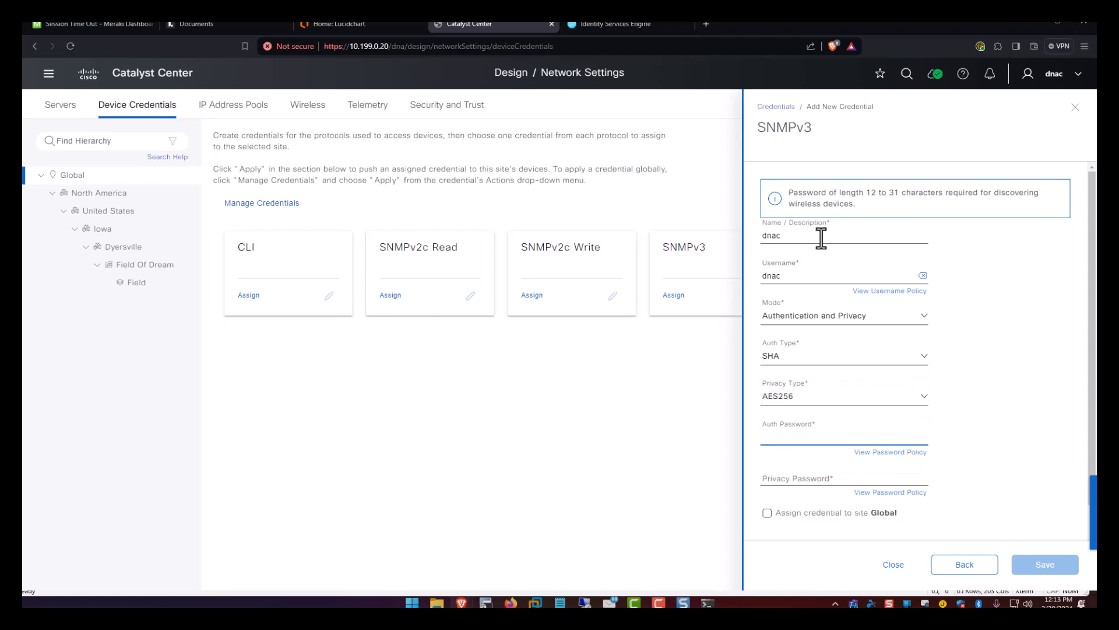
type("•••••••••")
key("Tab")
key("Tab")
key("Tab")
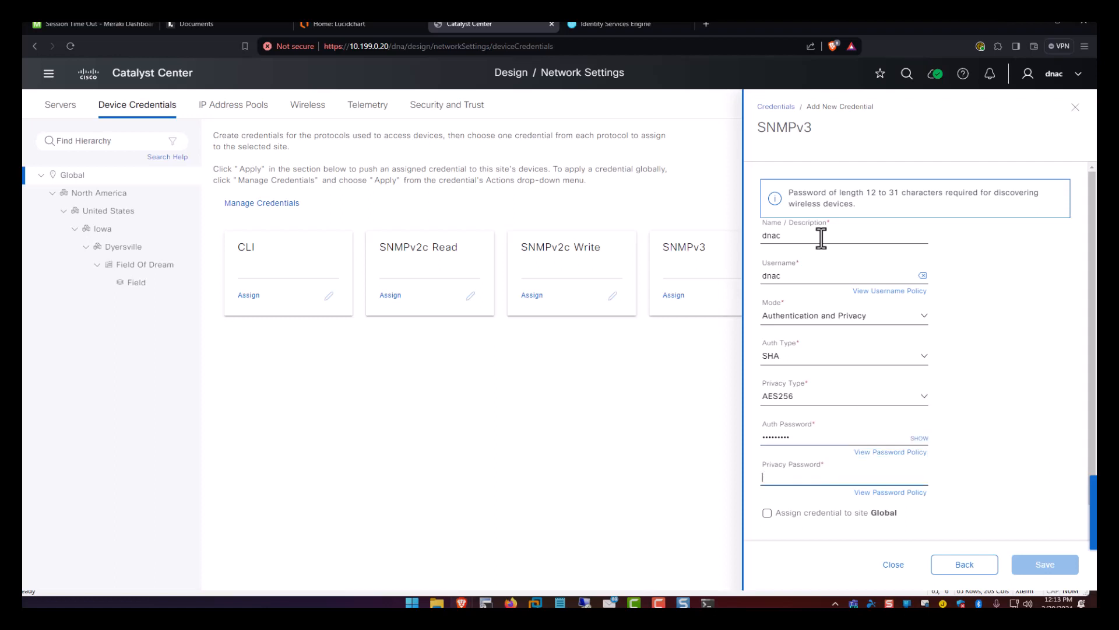
type("••••••••")
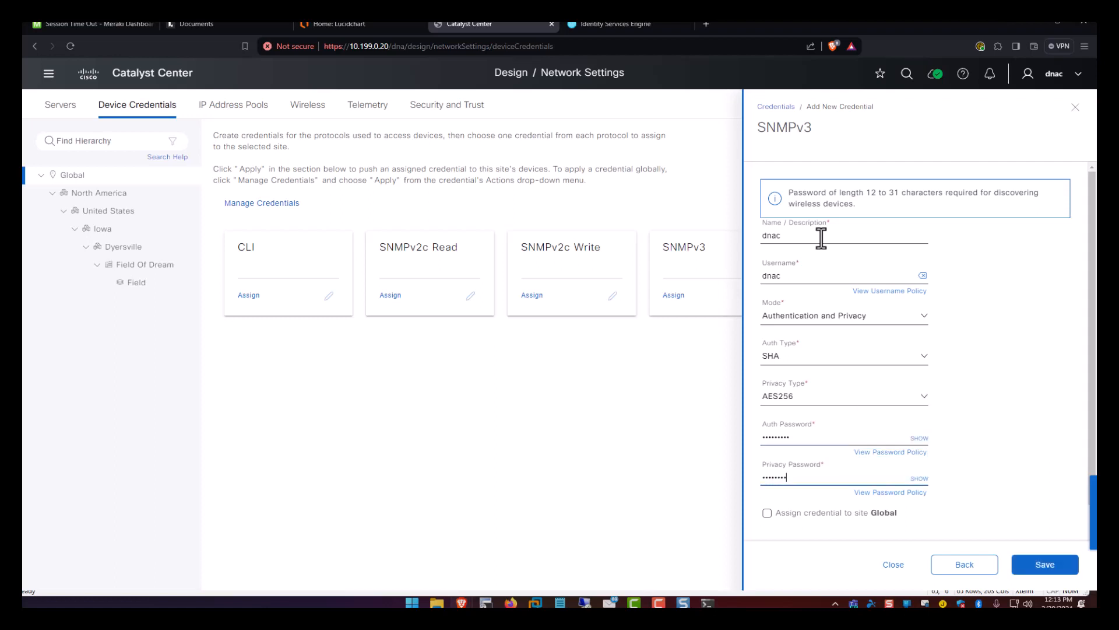
type("•")
left_click(919, 437)
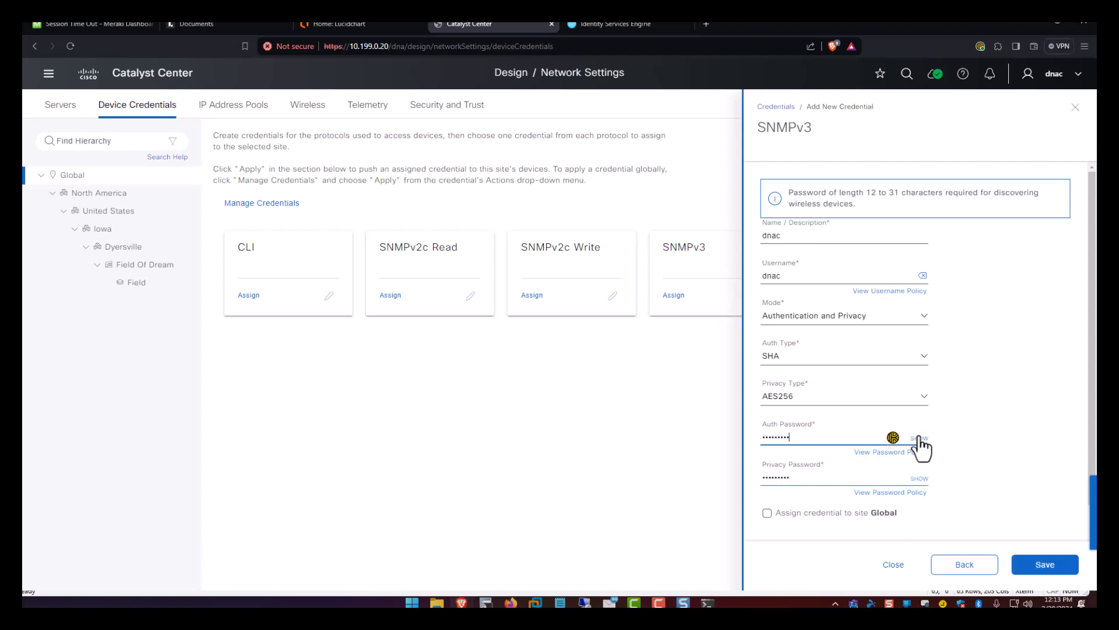
left_click(921, 480)
left_click(833, 515)
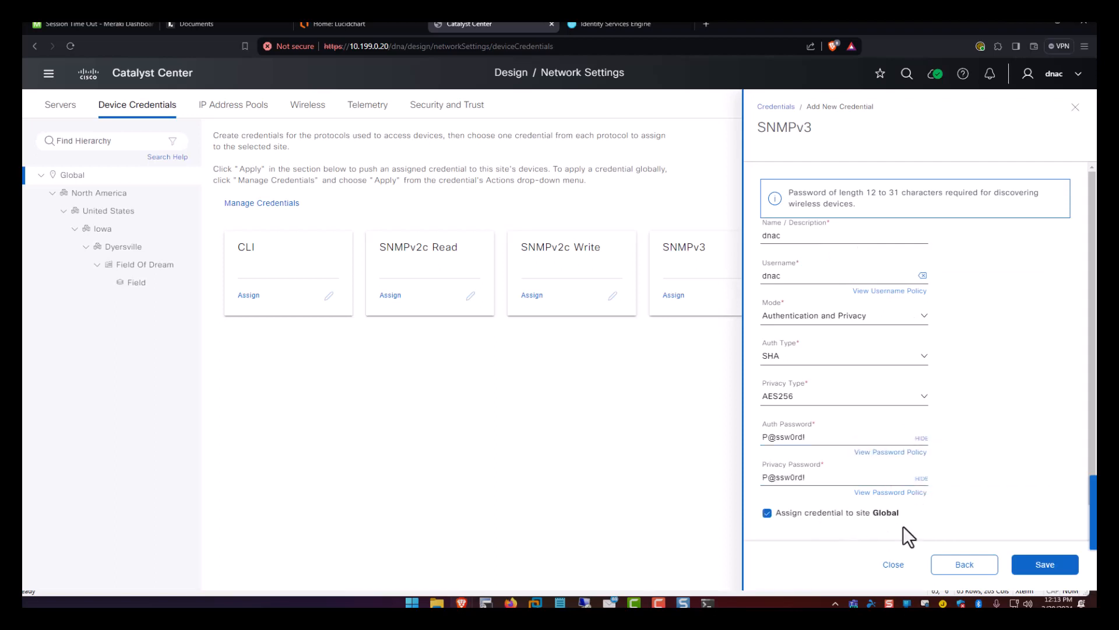
left_click(1047, 563)
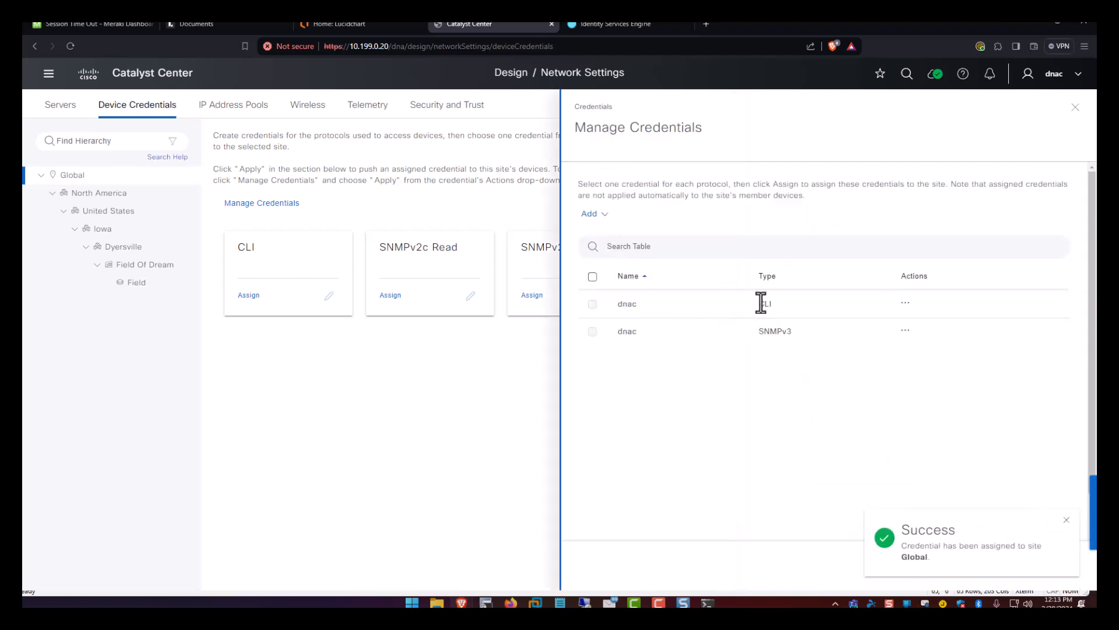
Open and close the dnac CLI credential editor unchanged, then go to IP Address Pools.
left_click(905, 303)
left_click(899, 326)
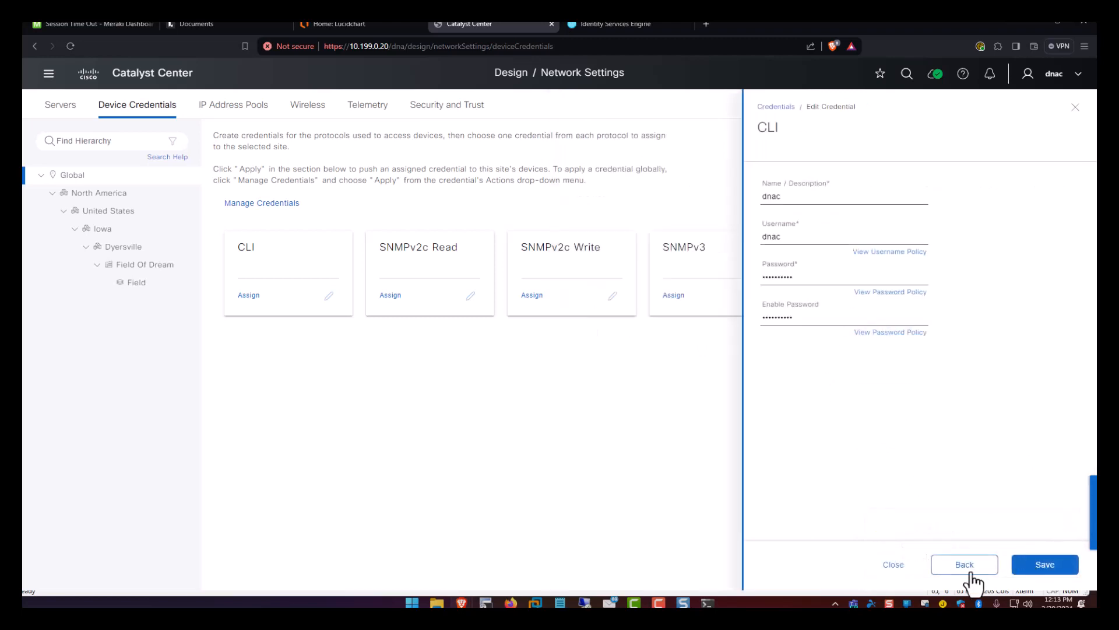
left_click(894, 564)
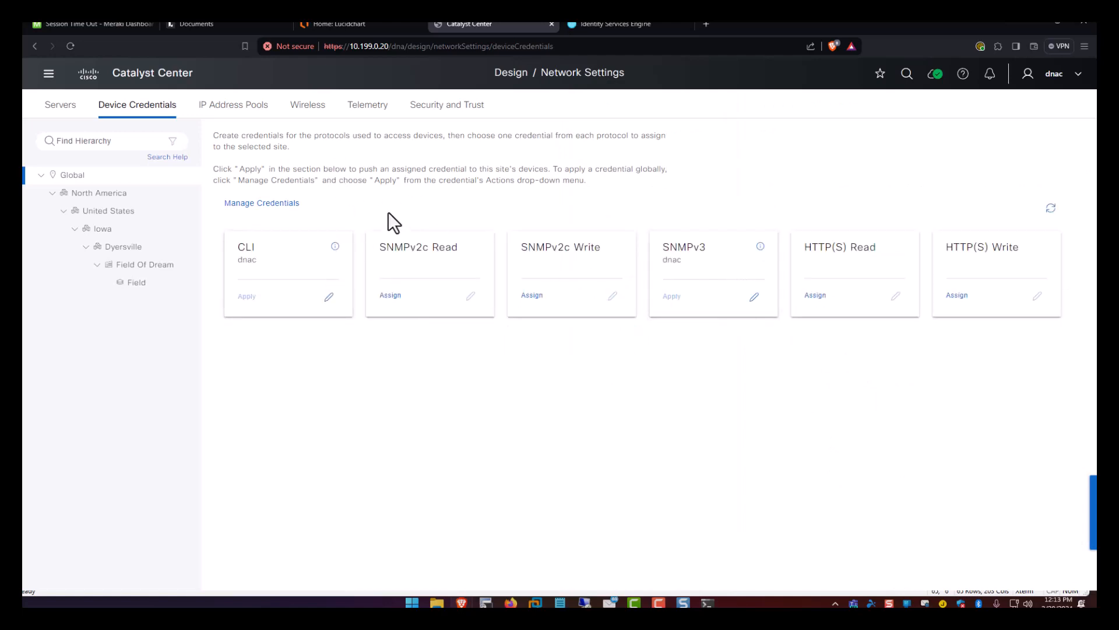
left_click(244, 115)
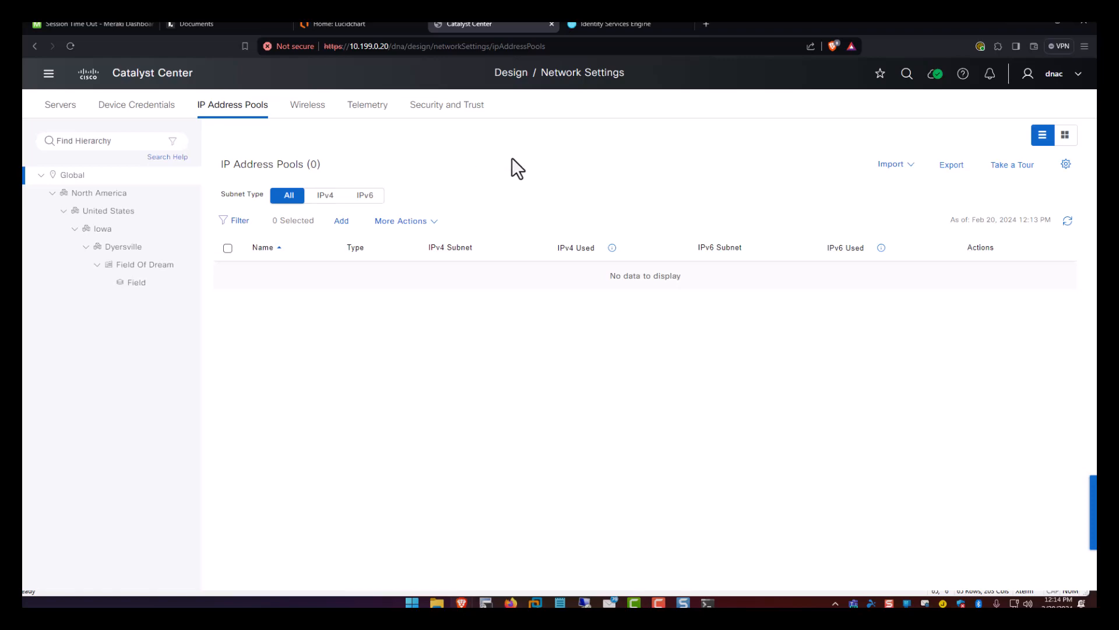
Copy 10.204.0.0/14 from the Lucidchart LAB 2 notes box, then return to Catalyst Center.
left_click(349, 25)
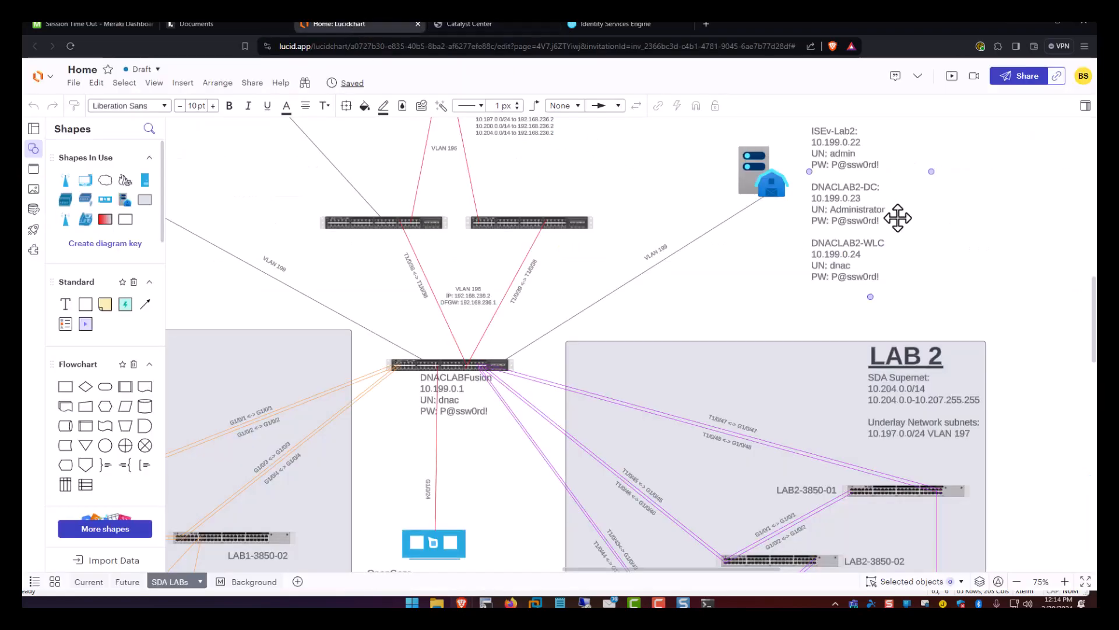
scroll(933, 420, "up", 5)
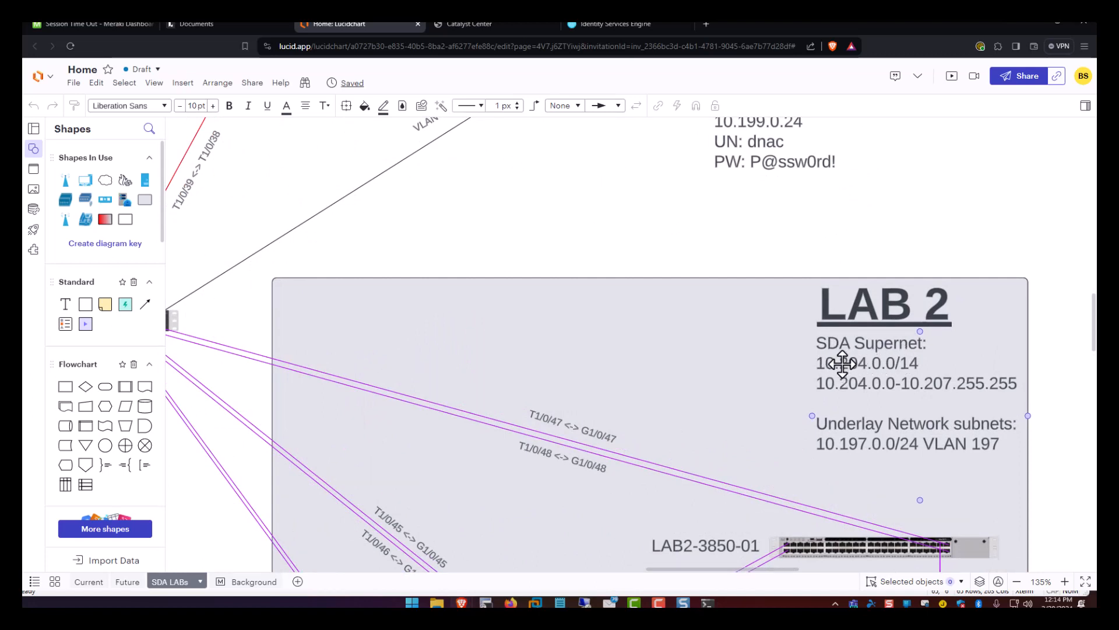
left_click(874, 365)
left_click(862, 362)
left_click(862, 362)
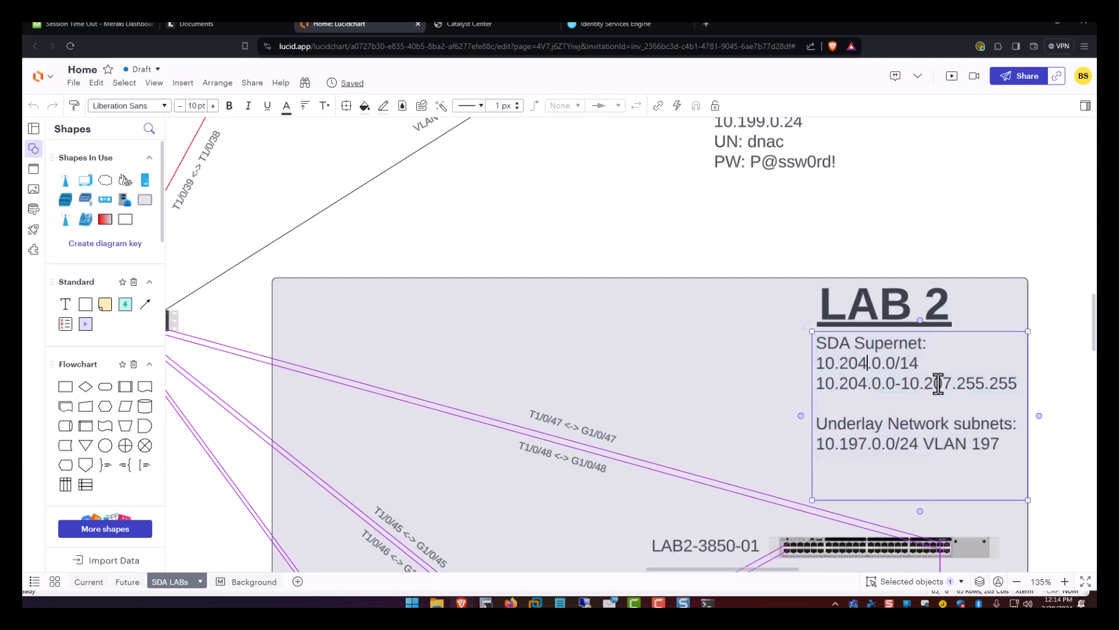
left_click_drag(918, 362, 807, 362)
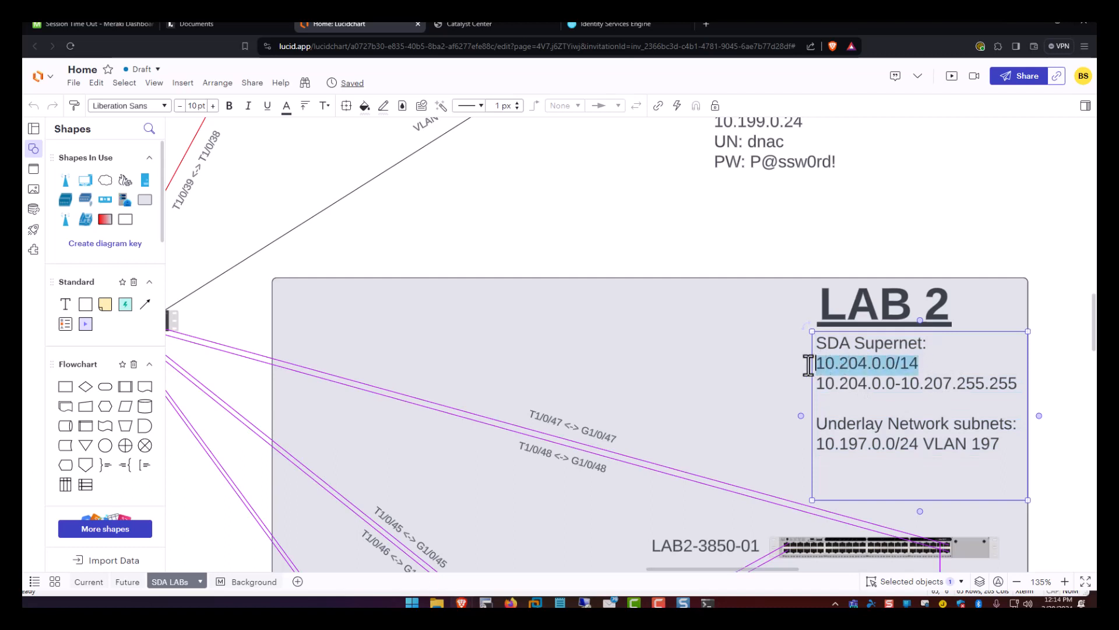
right_click(832, 368)
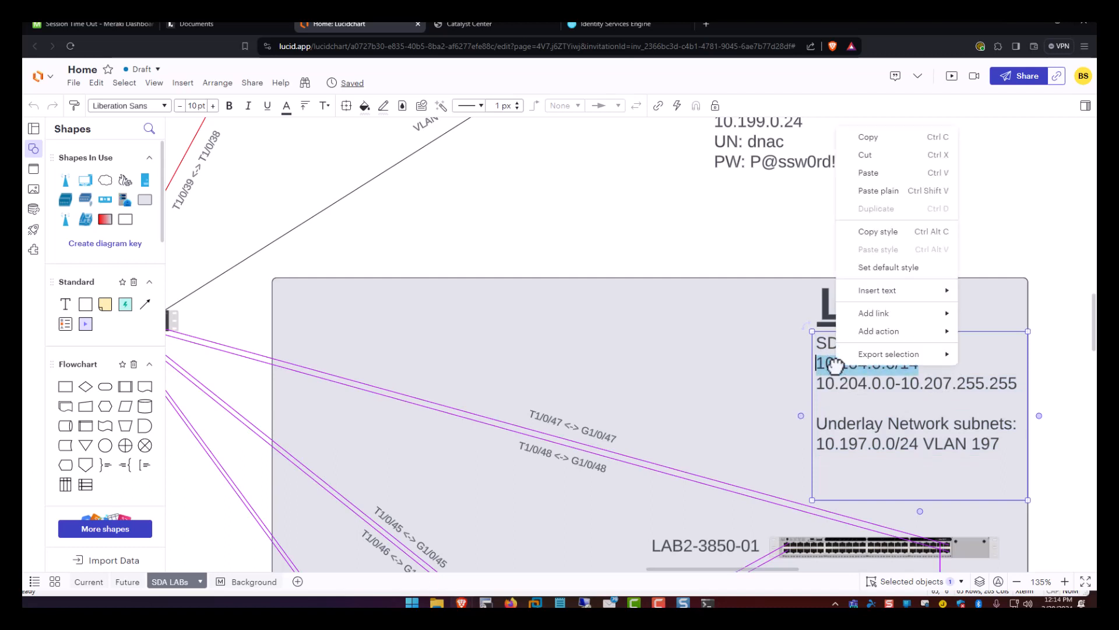
left_click(879, 138)
left_click(474, 24)
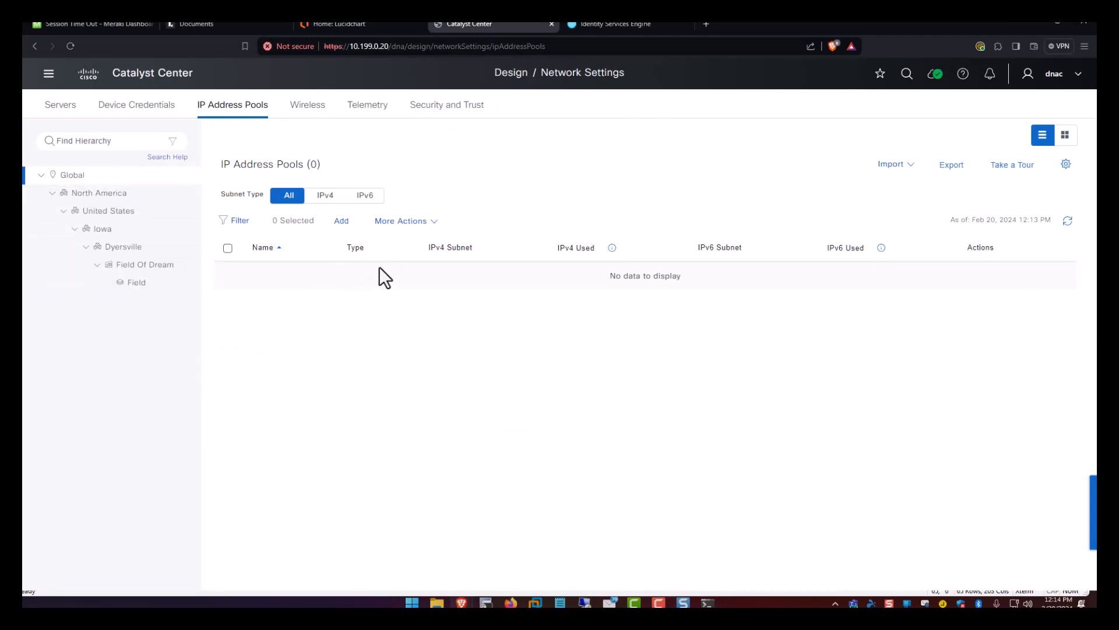
Add a global pool named LAB2 with subnet 10.204.0.0 and prefix /14.
left_click(340, 224)
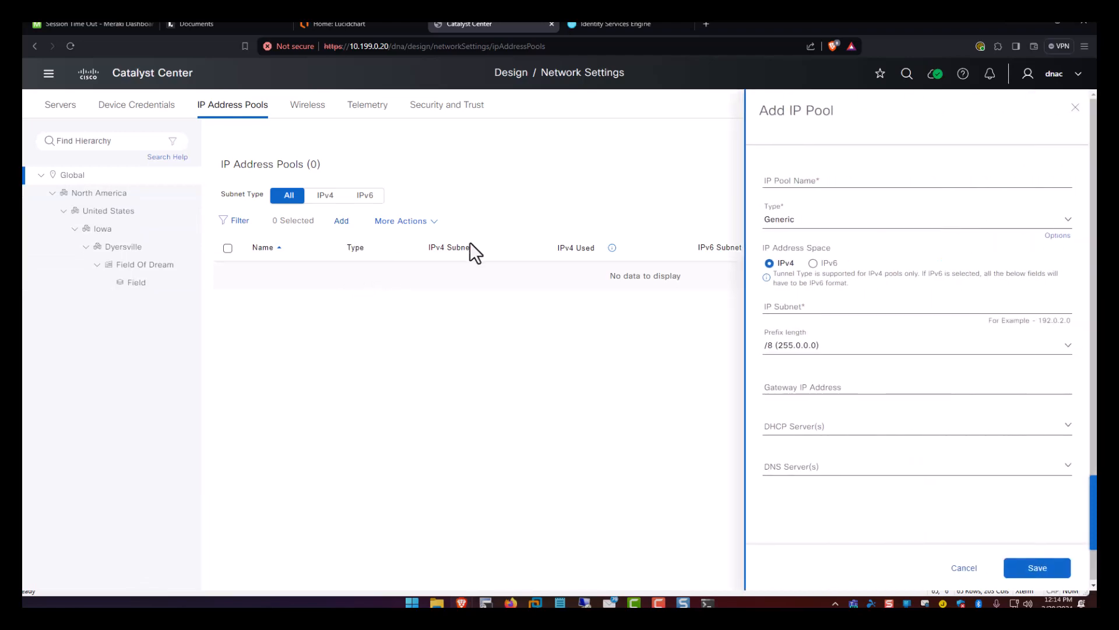
left_click(792, 181)
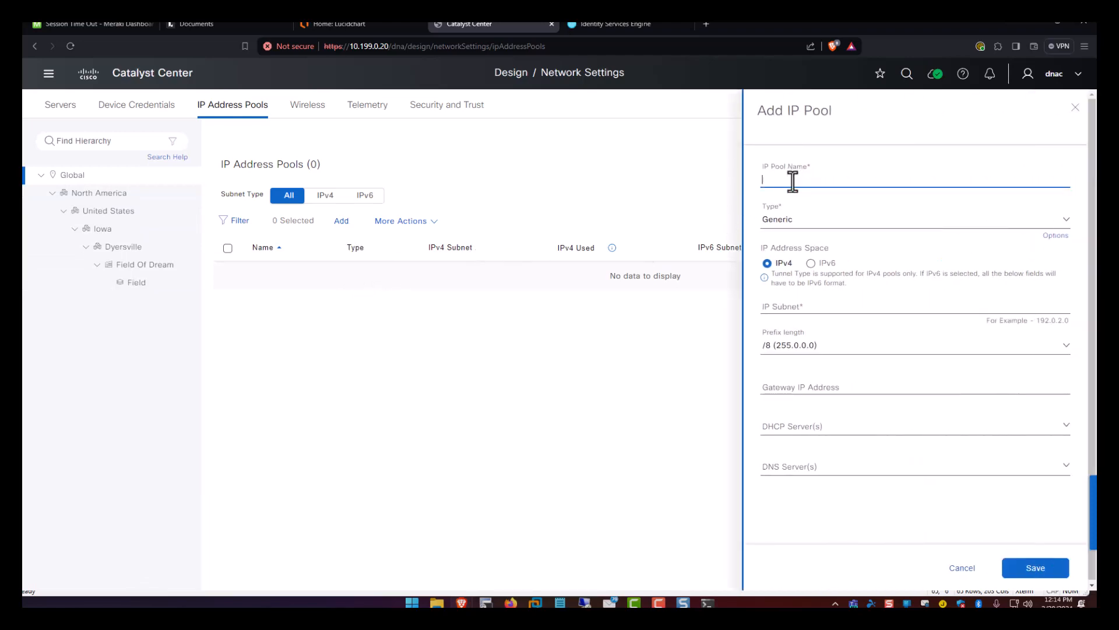
type("LAB2")
left_click(805, 304)
key("ctrl+v")
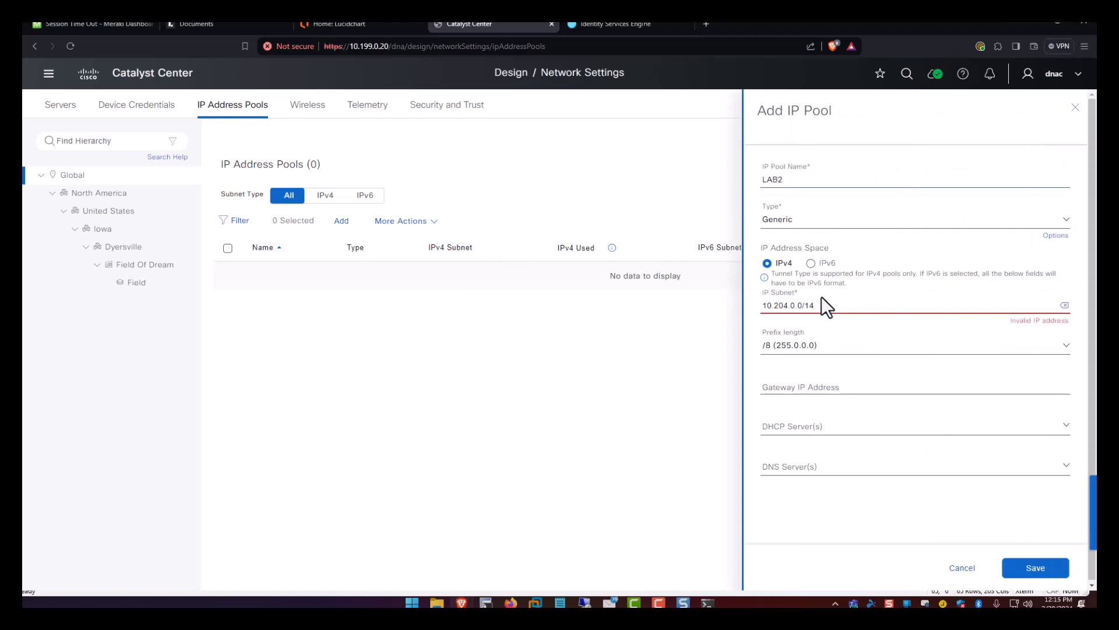
key("BackSpace")
key("BackSpace")
key("BackSpace")
left_click(815, 346)
scroll(834, 446, "down", 3)
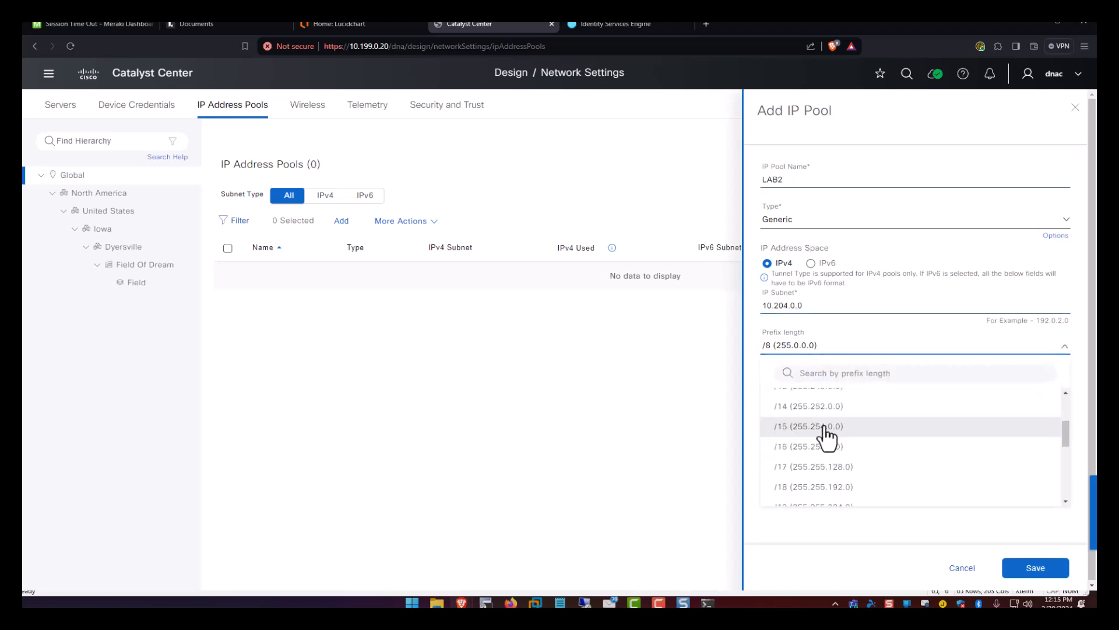
left_click(825, 418)
Leave gateway, DHCP and DNS servers unset and save the LAB2 pool.
left_click(821, 391)
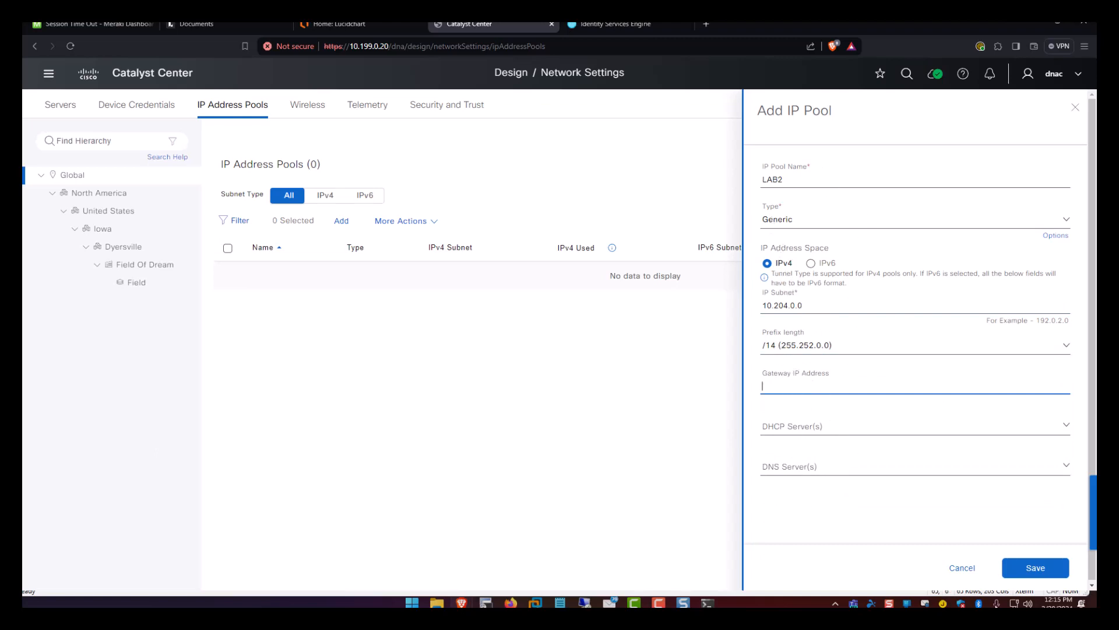
left_click(817, 425)
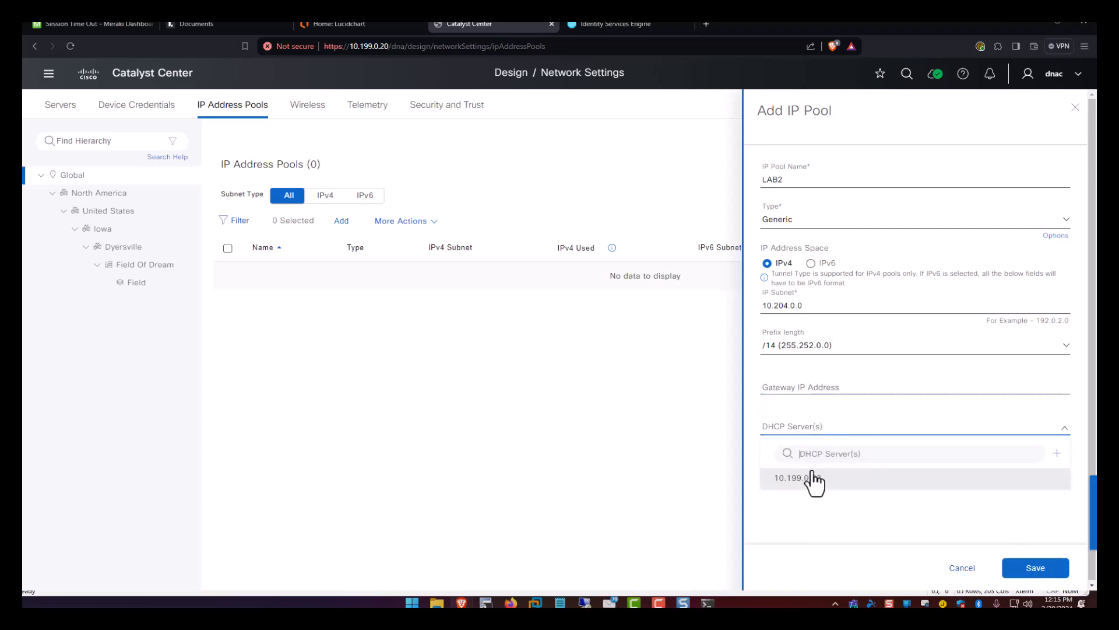
left_click(809, 522)
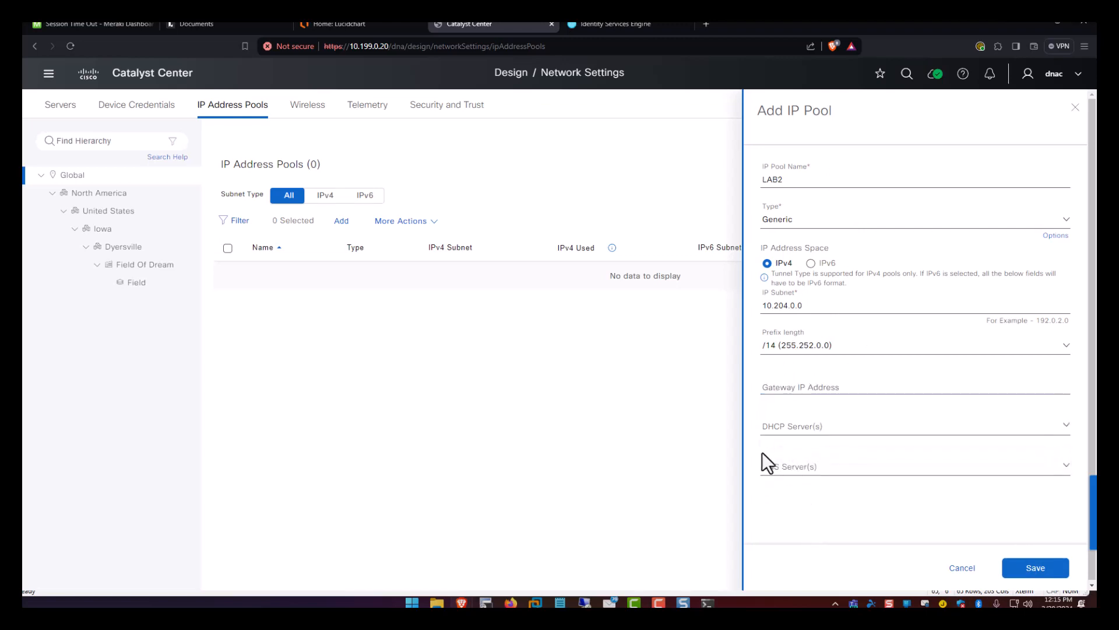
left_click(819, 467)
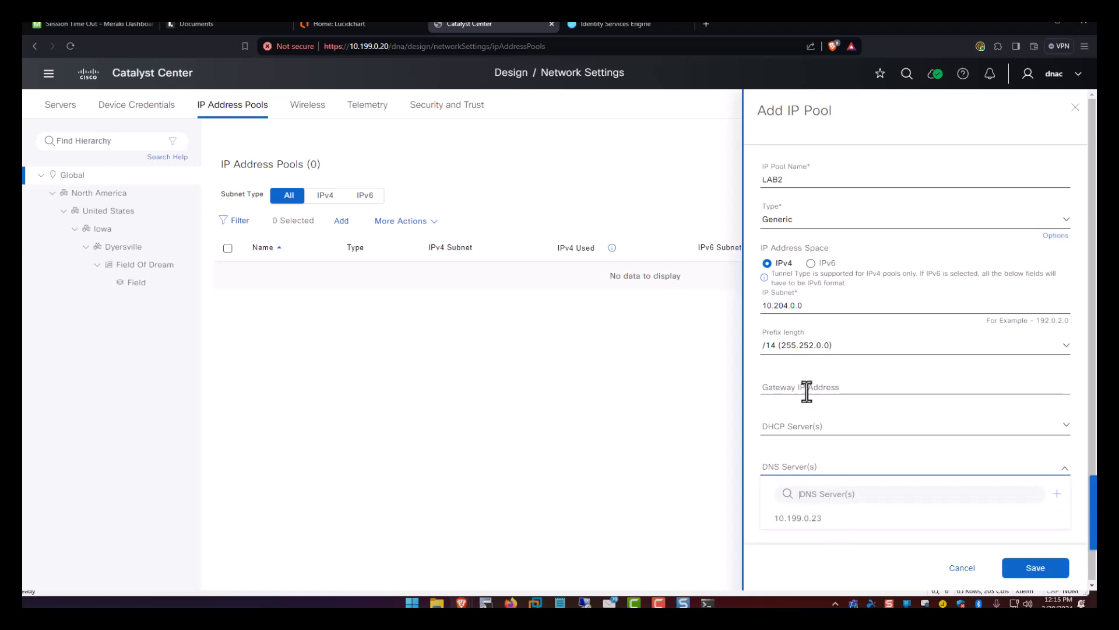
left_click(845, 391)
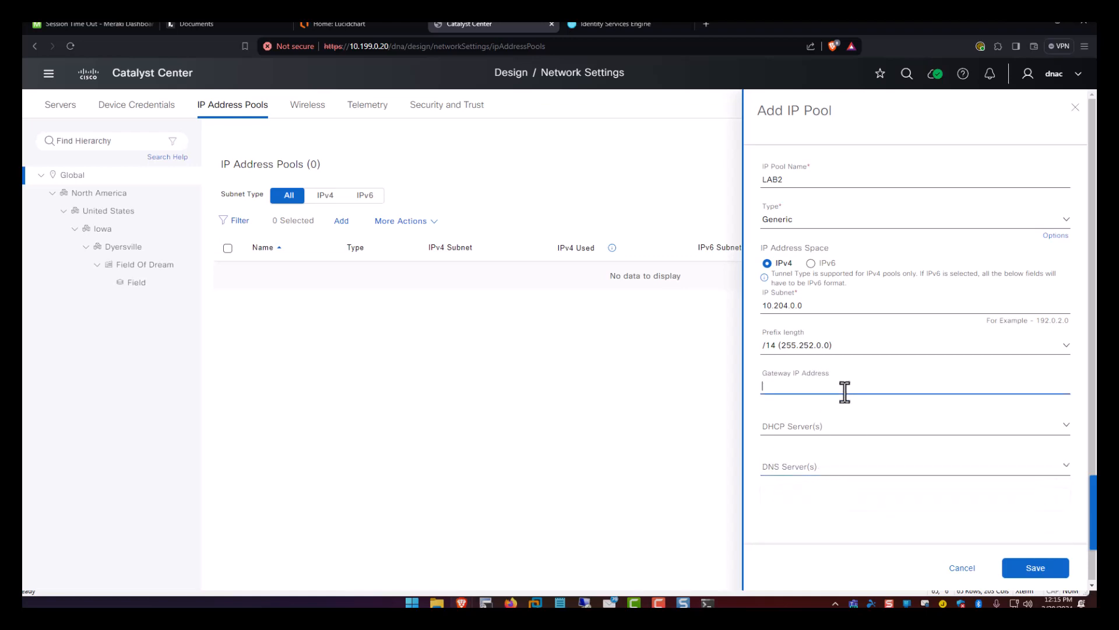
left_click(1025, 569)
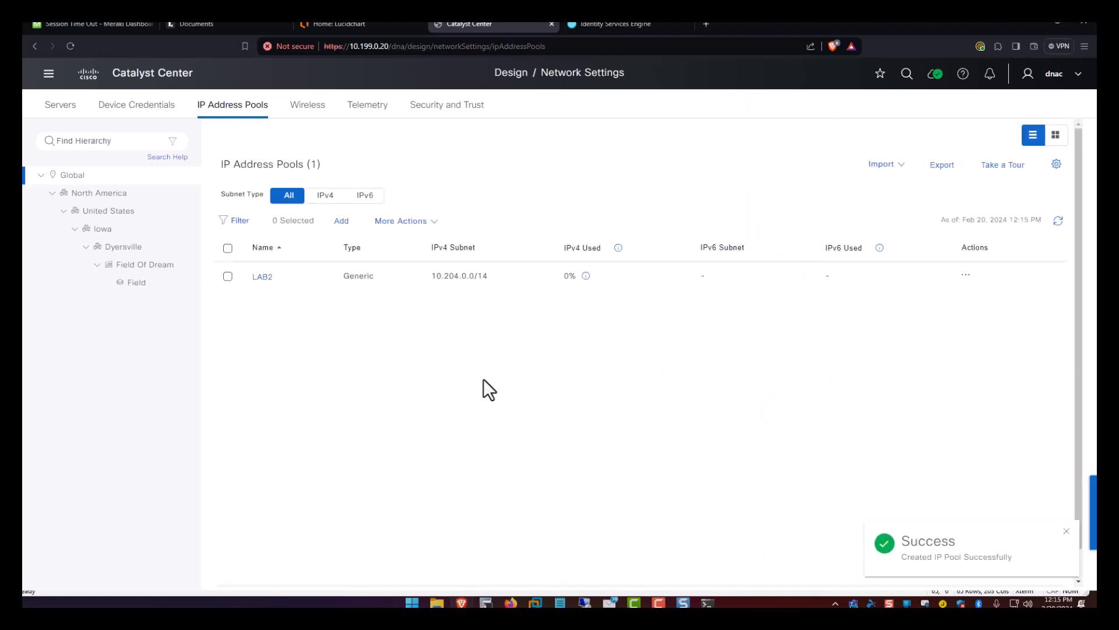
Select the Field Of Dream site's IP pool settings and start a new pool reservation.
left_click(136, 283)
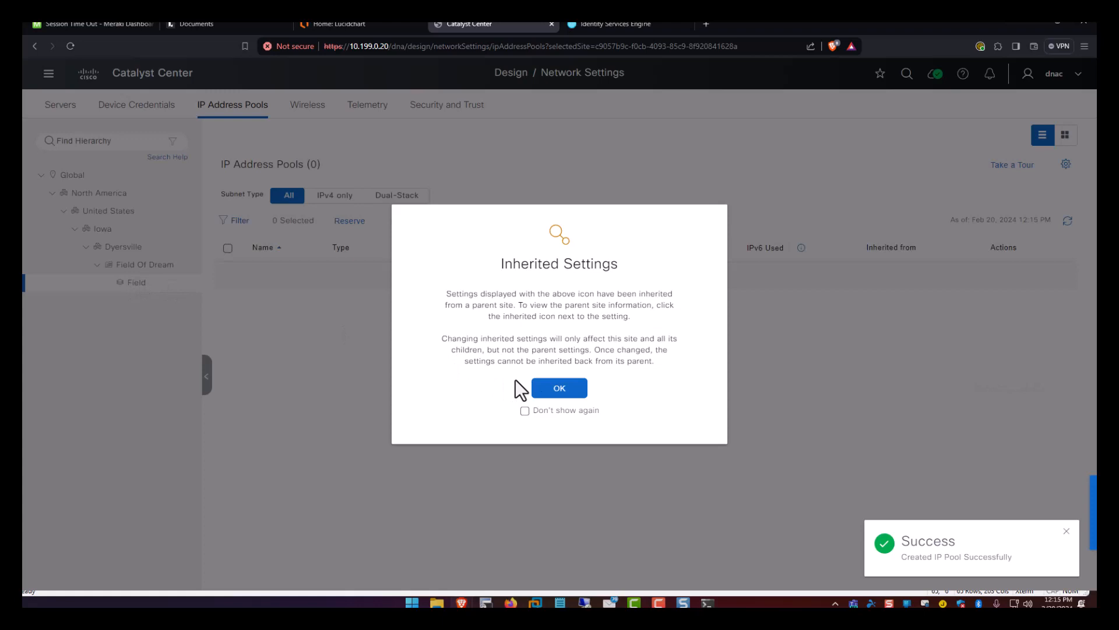
left_click(557, 388)
left_click(139, 265)
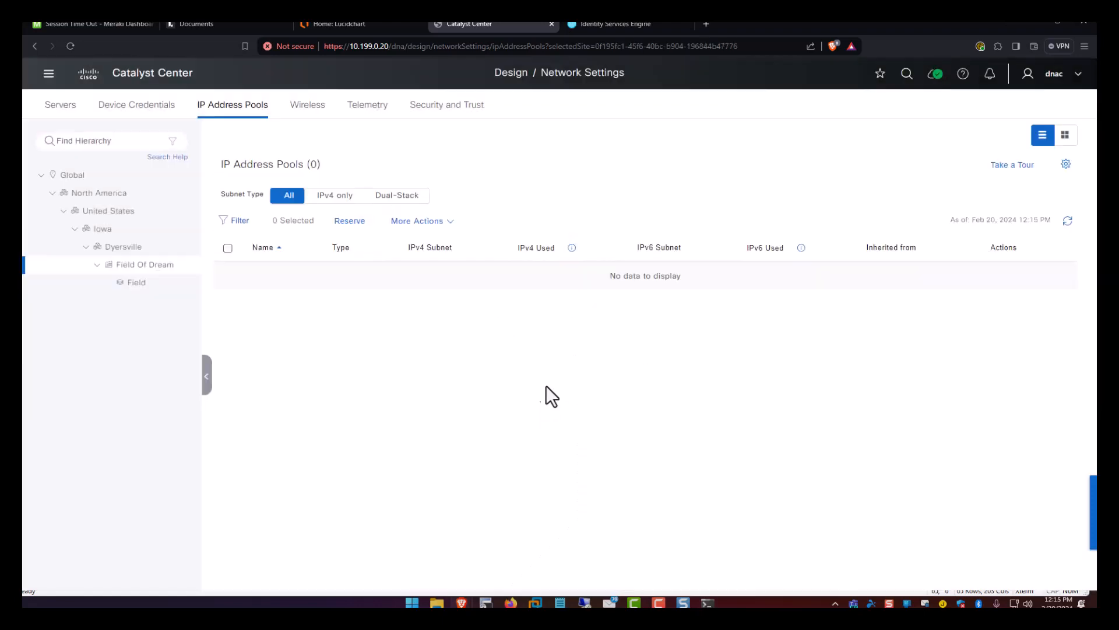
left_click(558, 388)
left_click(350, 222)
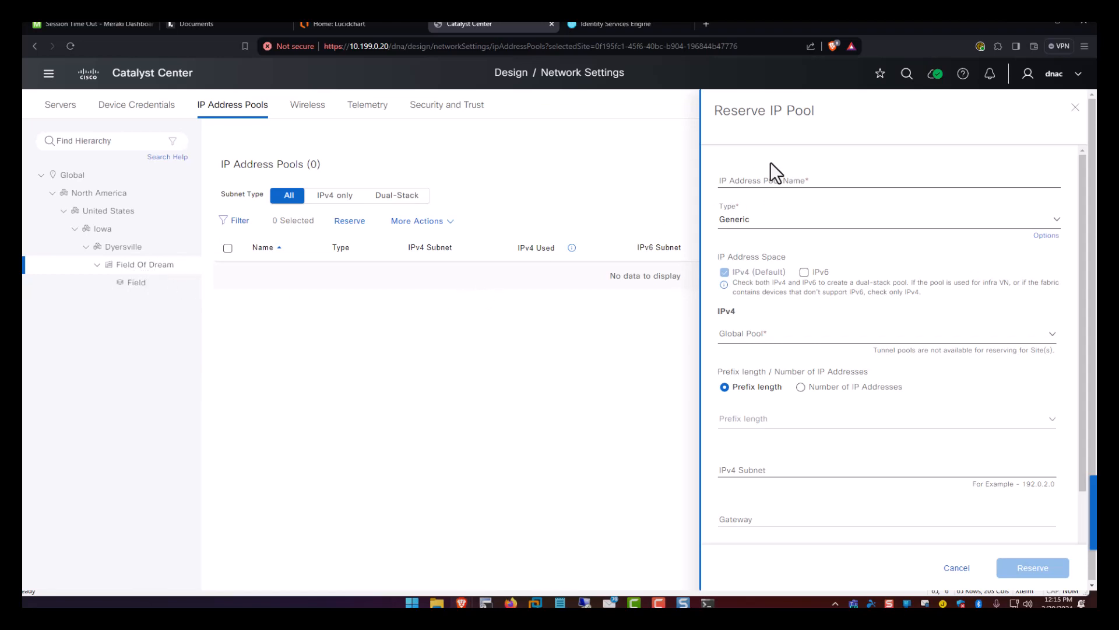
Name the reservation Fusion-Transit, taking a /24 from the 10.204.0.0/14 LAB2 global pool.
left_click(768, 182)
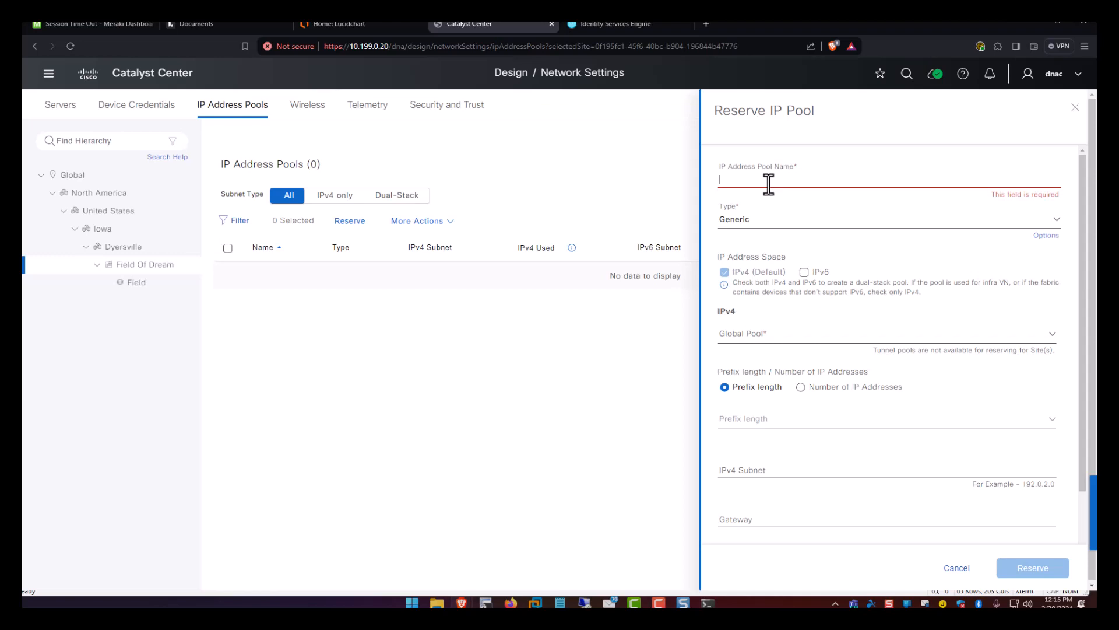
type("Fu")
type("sti")
type("on-Tran")
type("sit")
left_click(796, 333)
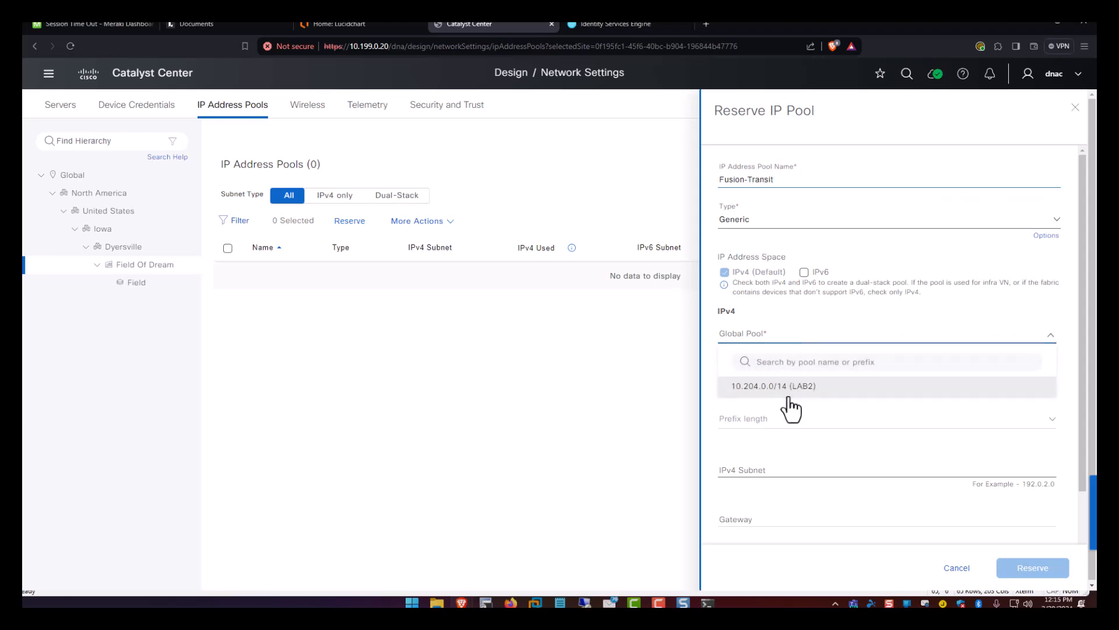
left_click(751, 392)
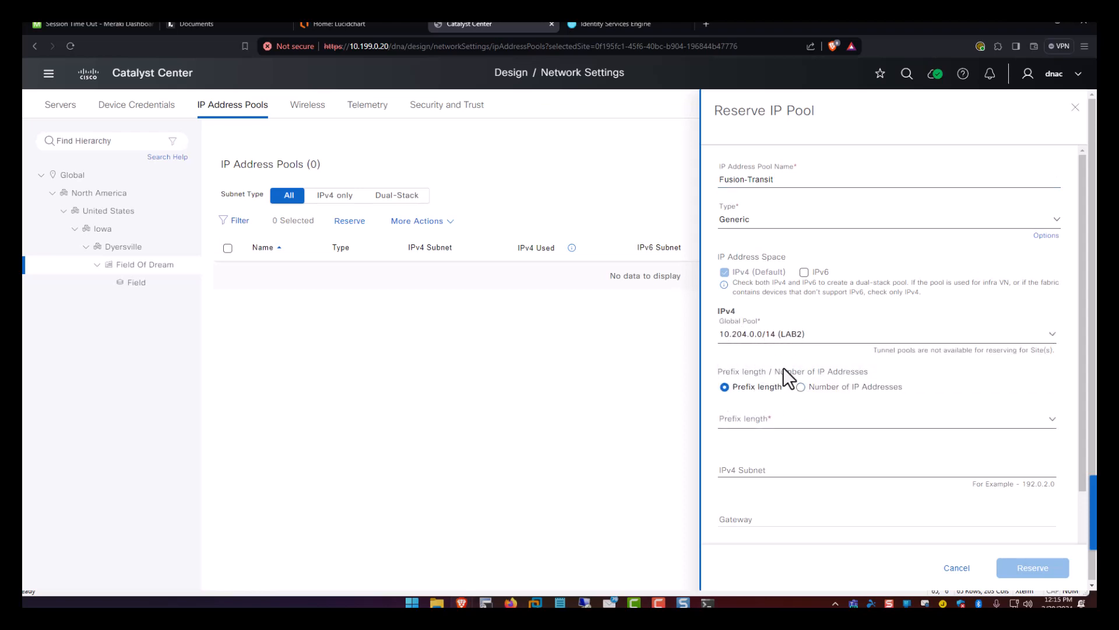
left_click(775, 418)
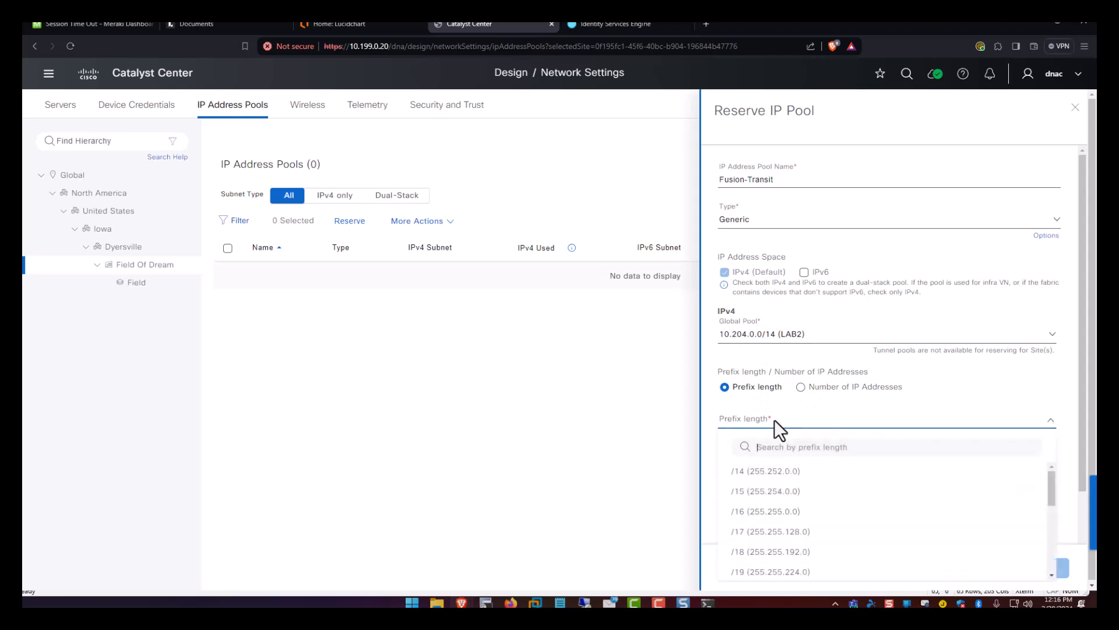
scroll(777, 533, "down", 5)
left_click(779, 560)
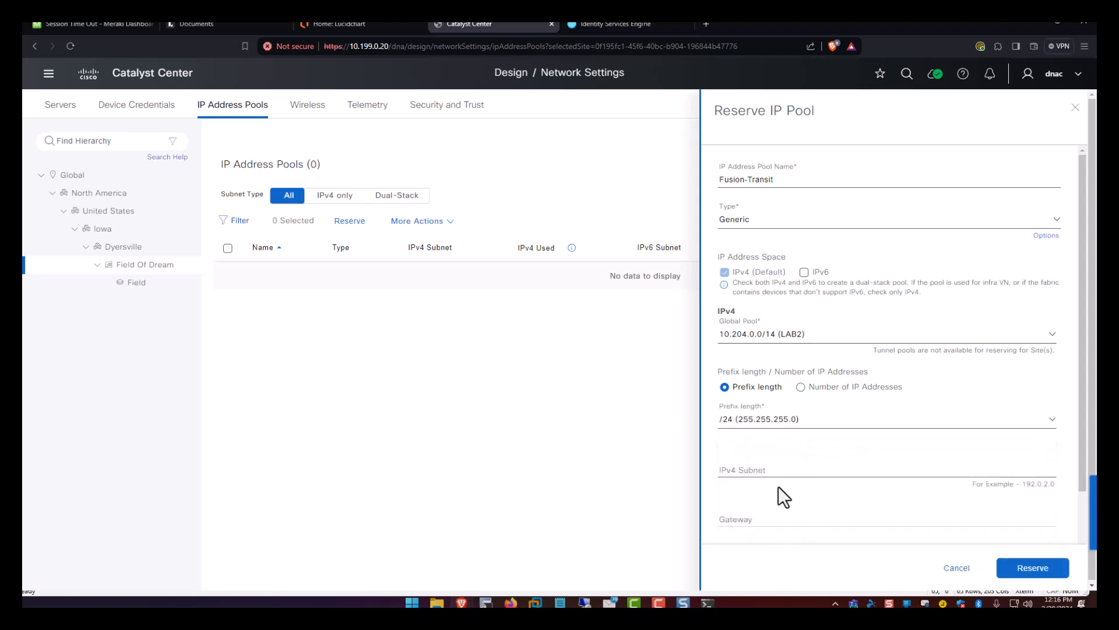
Enter subnet 10.204.0.0, leave the gateway blank, and bring up the Lucidchart diagram.
left_click(777, 470)
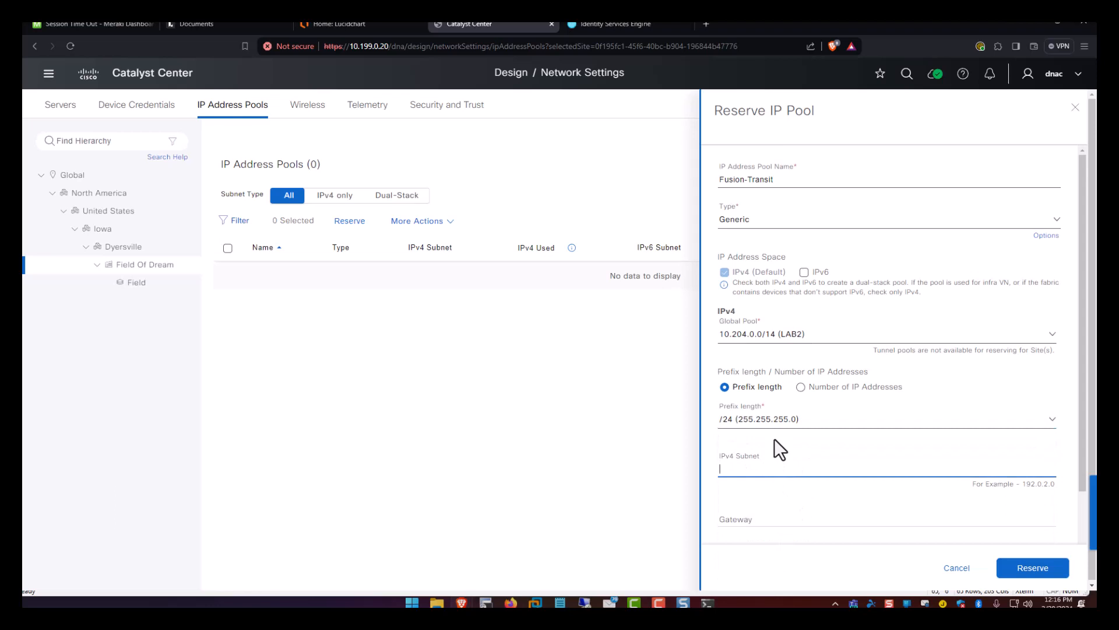
type("10.204")
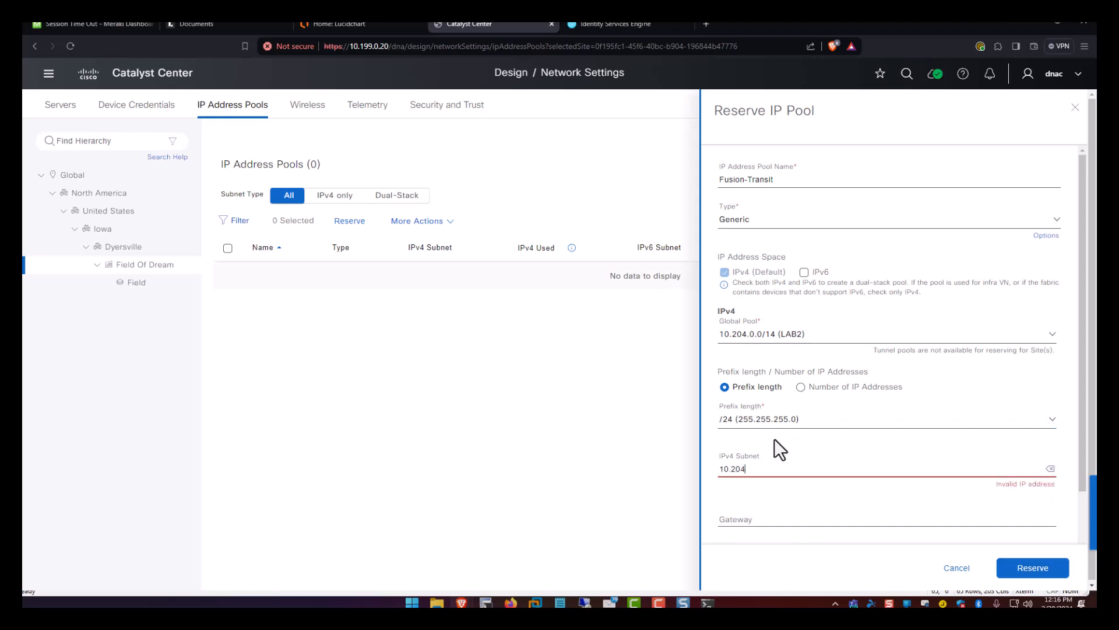
type(".0.0")
key("Tab")
type("10.1")
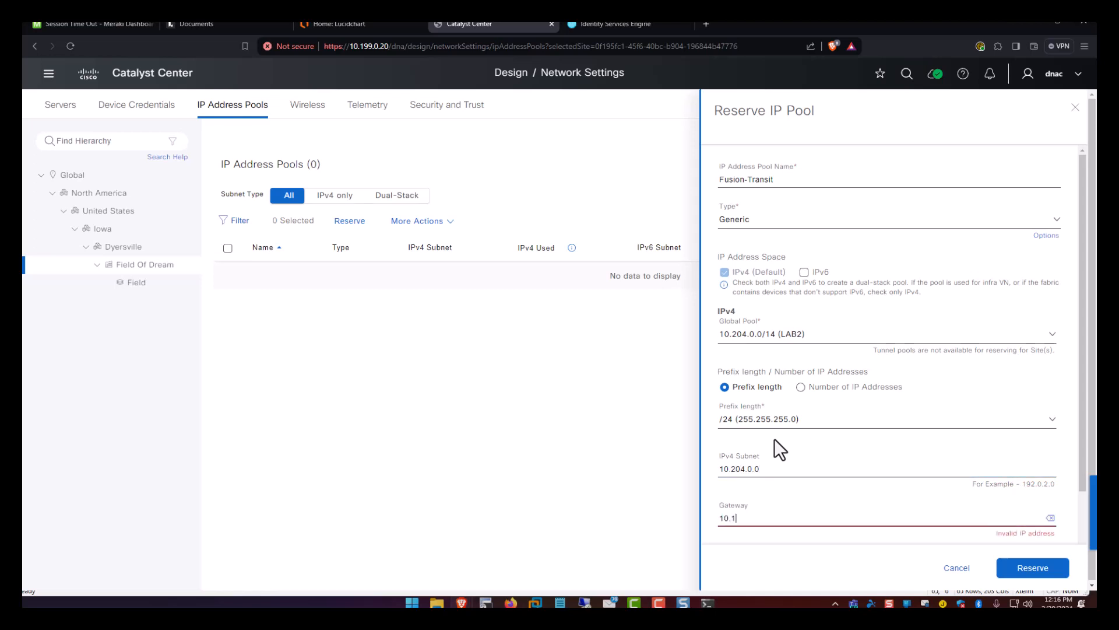
key("BackSpace")
type("20")
key("BackSpace")
key("BackSpace")
key("BackSpace")
key("BackSpace")
key("BackSpace")
scroll(774, 438, "down", 2)
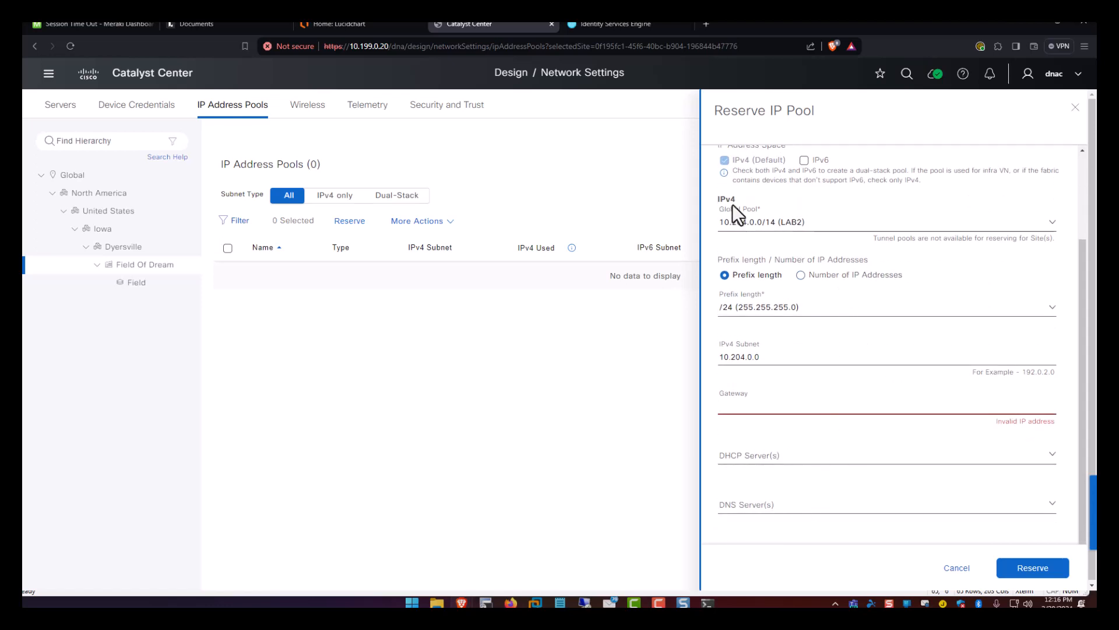
scroll(781, 256, "up", 2)
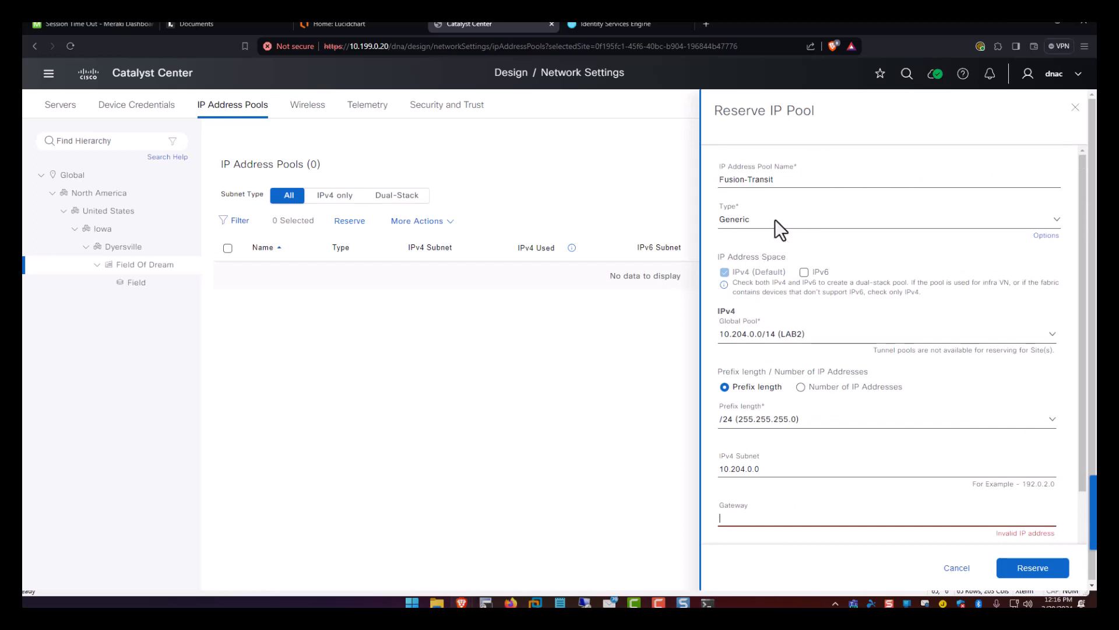
left_click(377, 25)
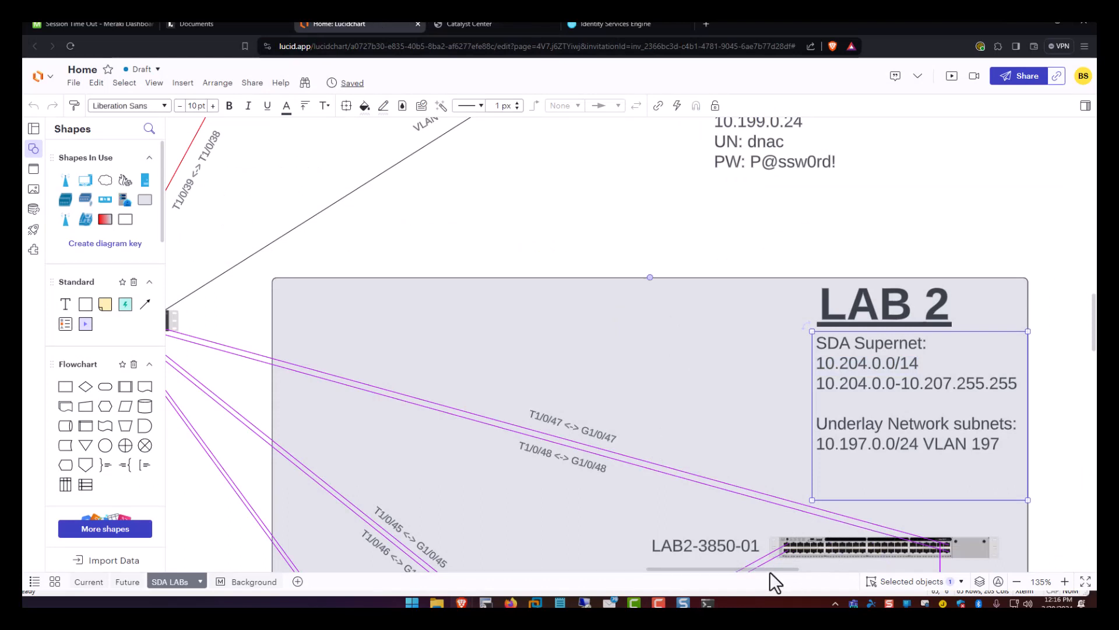
Pan the LAB 2 diagram left to show the DNACLABFusion switch and its addressing notes.
left_click_drag(767, 569, 721, 567)
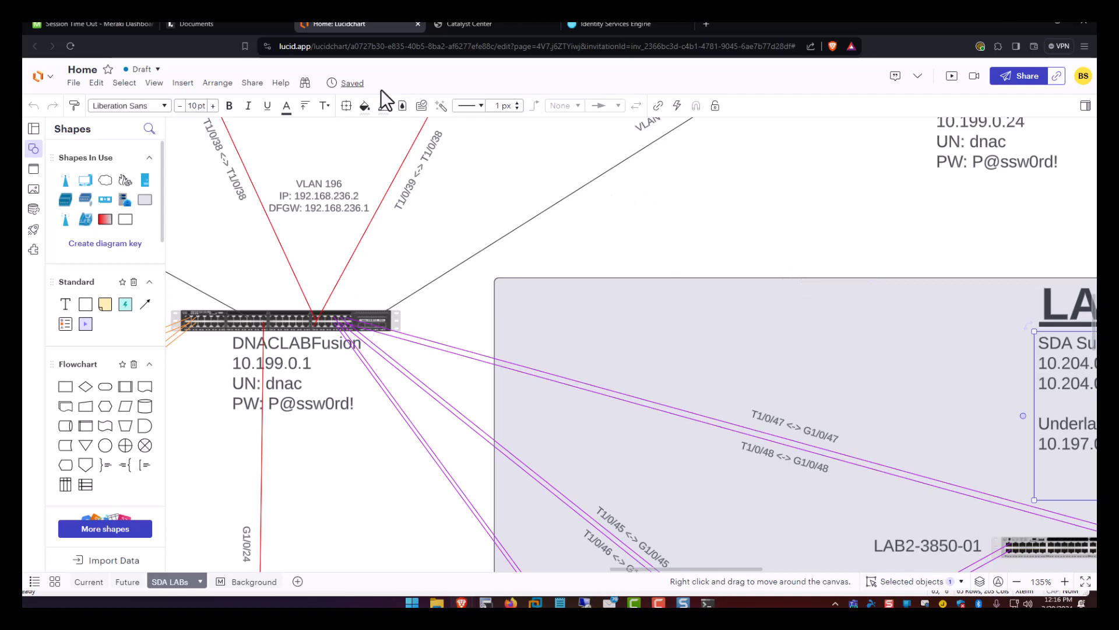
Back in Catalyst Center, submit the Fusion-Transit 10.204.0.0/24 reservation.
left_click(461, 23)
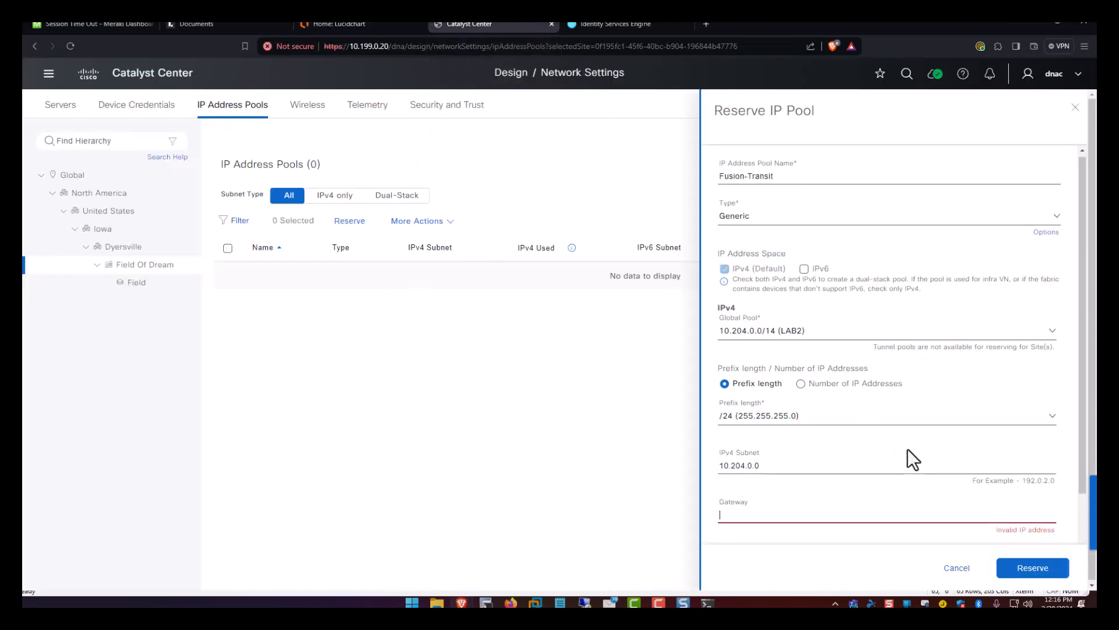
scroll(907, 449, "down", 2)
left_click(1021, 569)
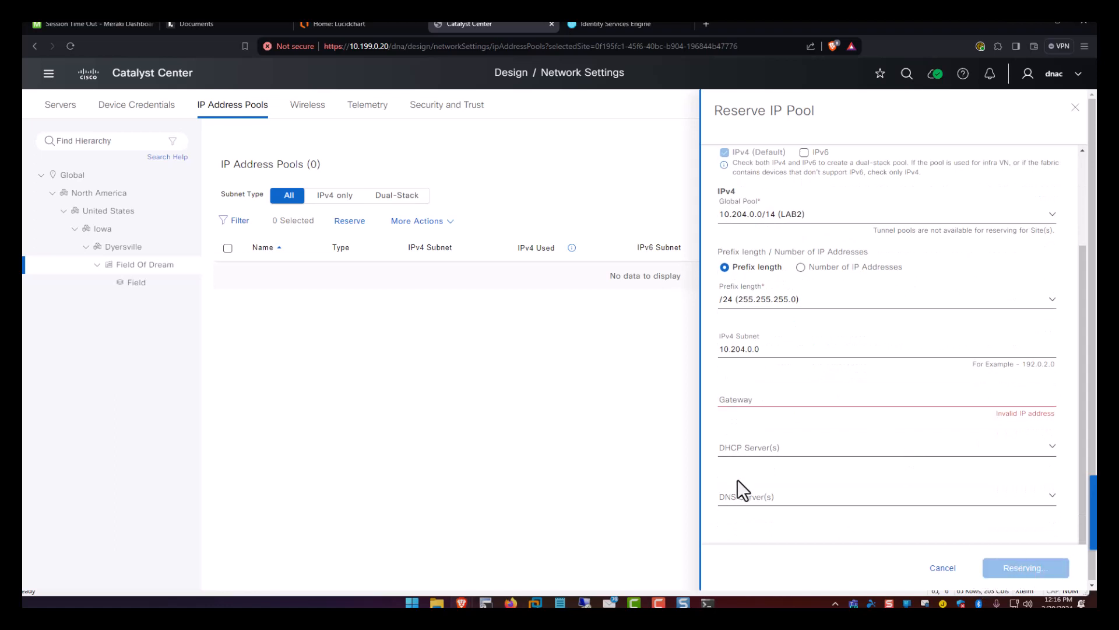
left_click(802, 397)
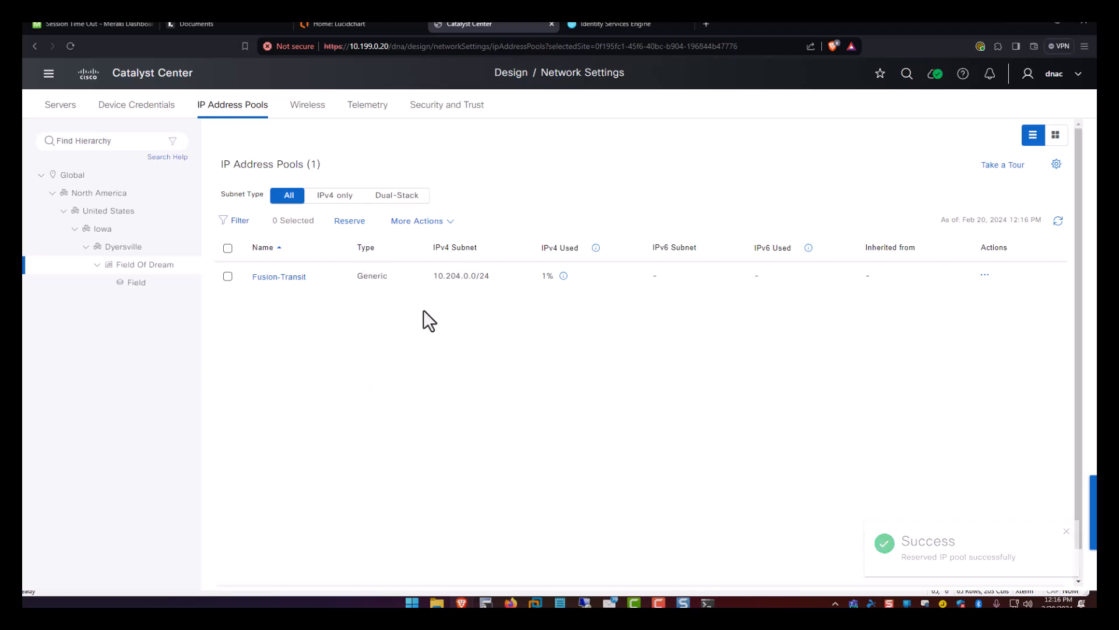
Start a new reservation named Data, taking a /24 from the 10.204.0.0/14 LAB2 pool.
left_click(351, 221)
left_click(800, 185)
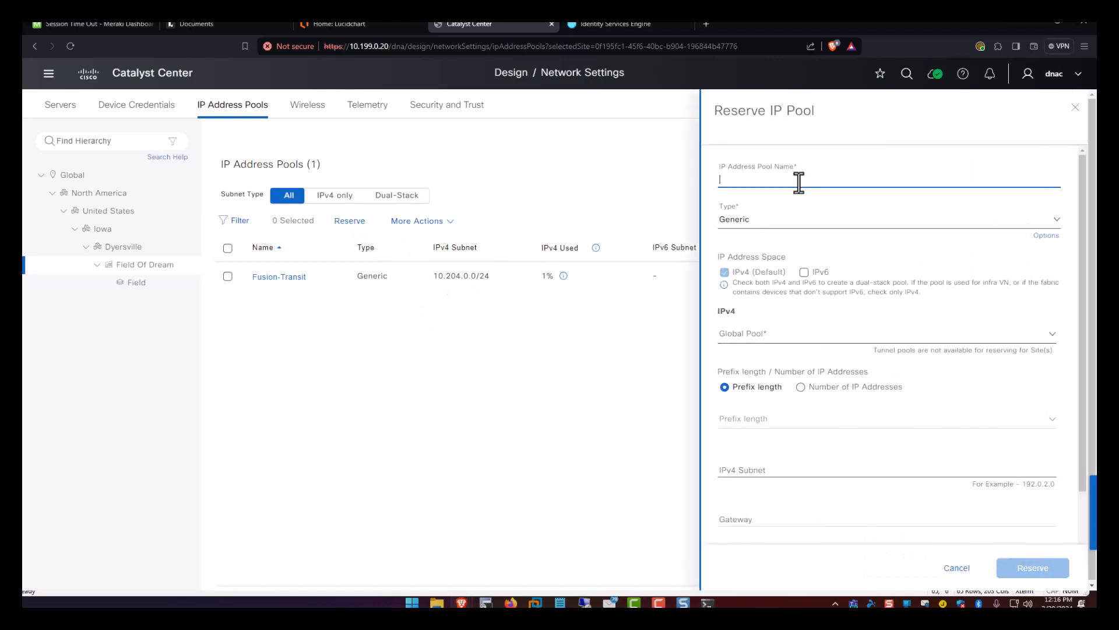
type("ata")
left_click(788, 337)
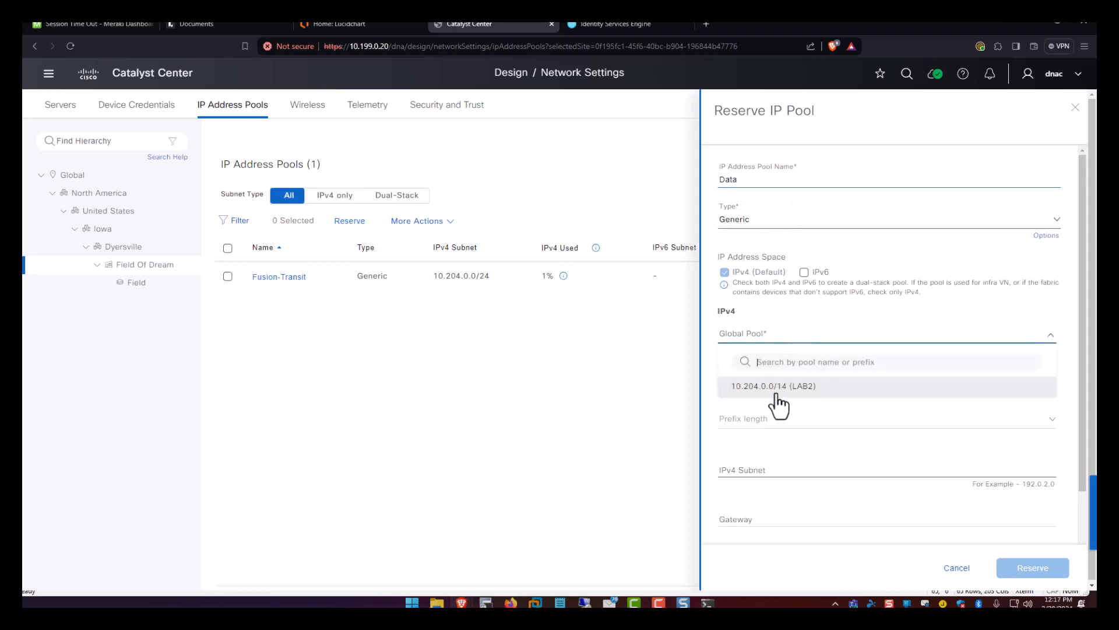
left_click(778, 388)
scroll(792, 343, "down", 1)
scroll(792, 344, "down", 1)
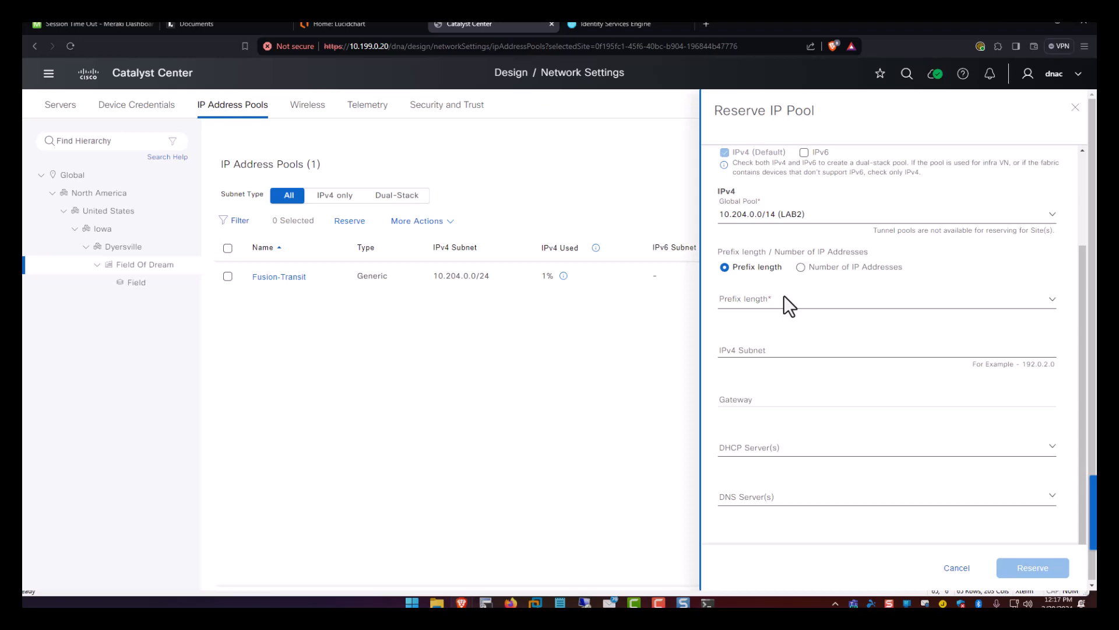
left_click(781, 298)
scroll(776, 429, "down", 2)
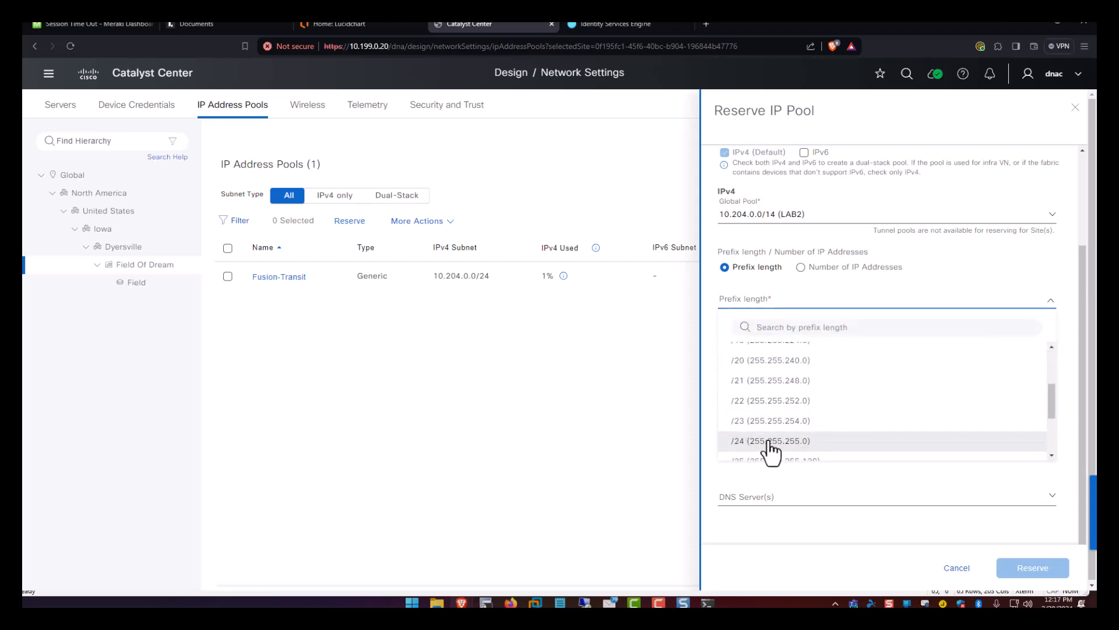
left_click(771, 449)
Set the Data pool's subnet to 10.204.1.0 with DHCP and DNS server 10.199.0.23.
left_click(762, 355)
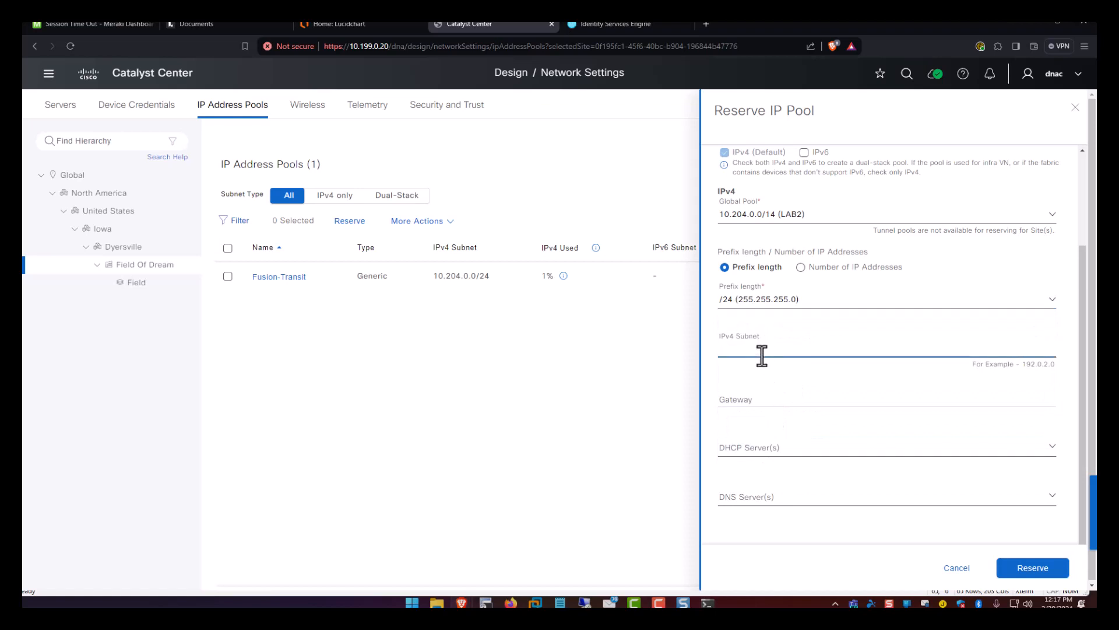
type("10")
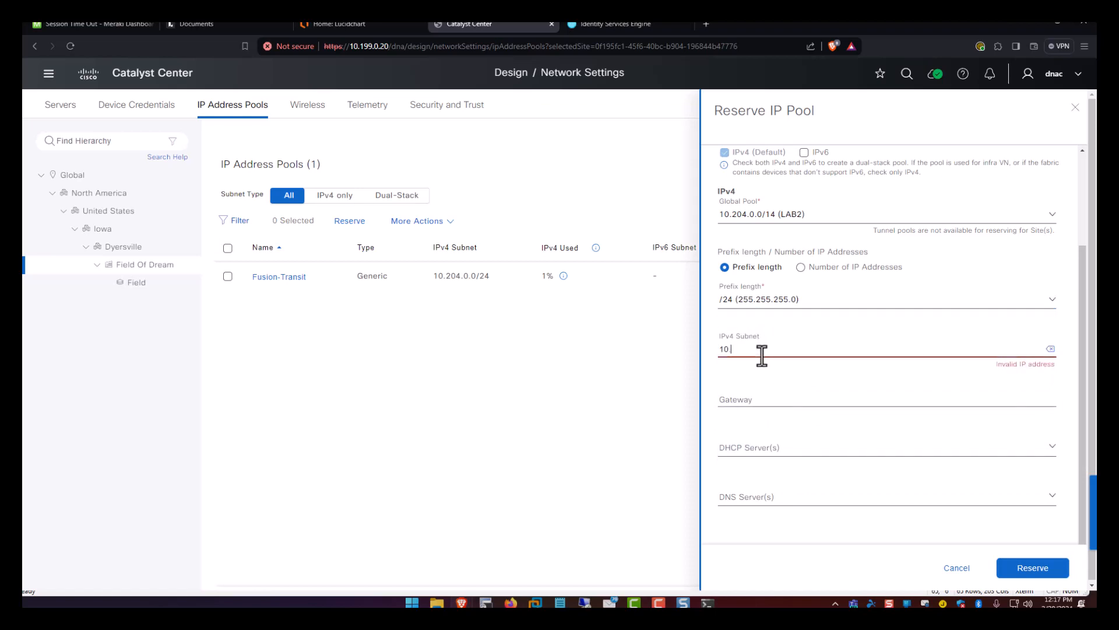
type(".204.1.0")
key("Tab")
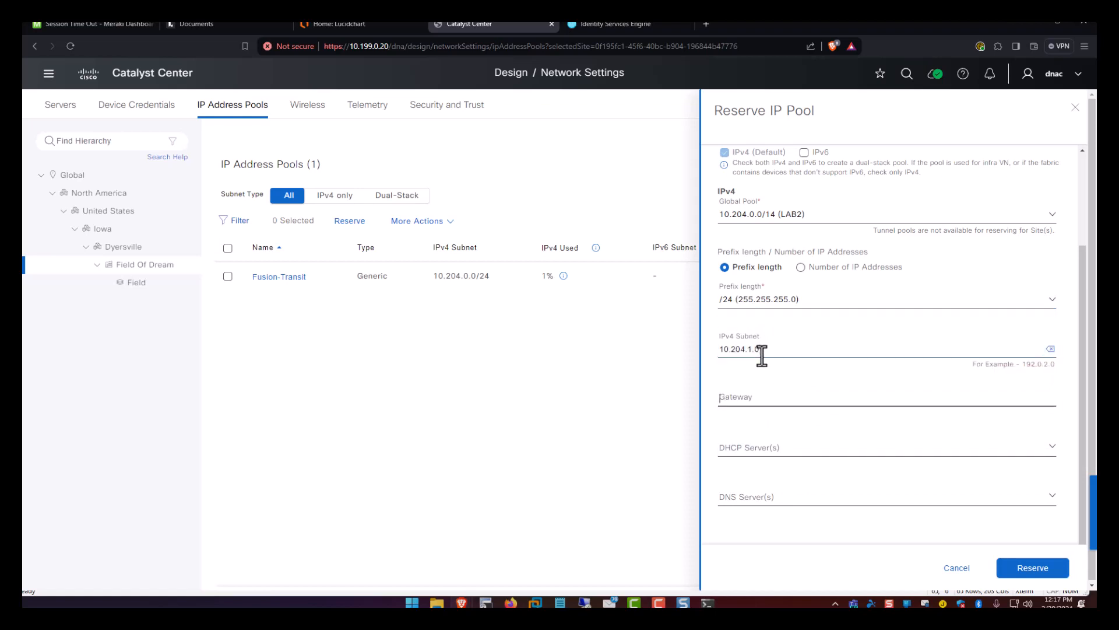
type("10.204.1.0")
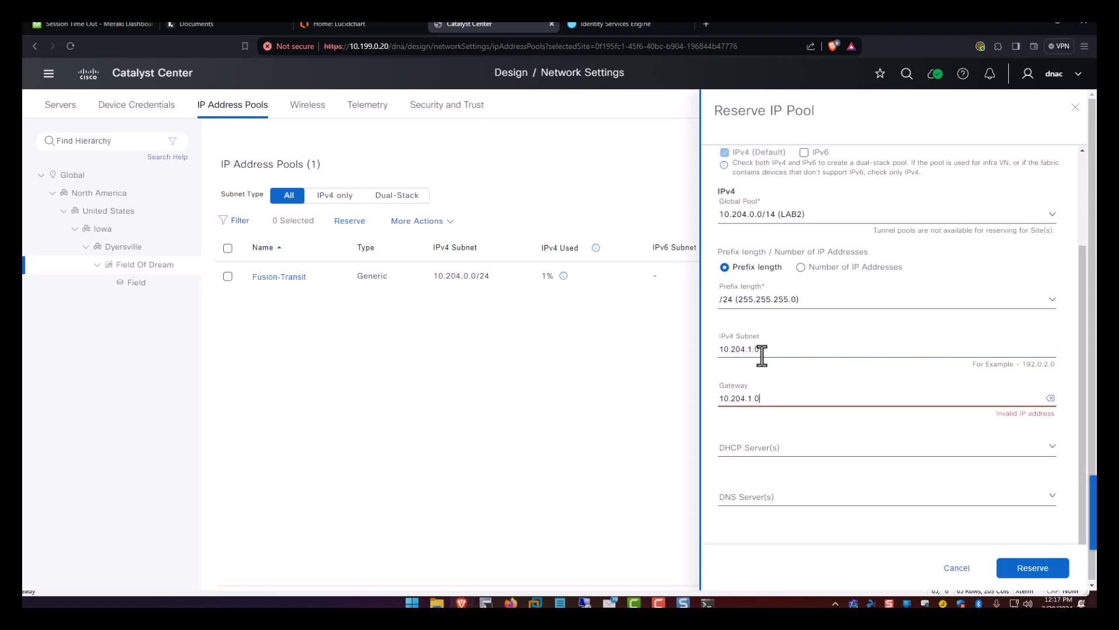
left_click(781, 446)
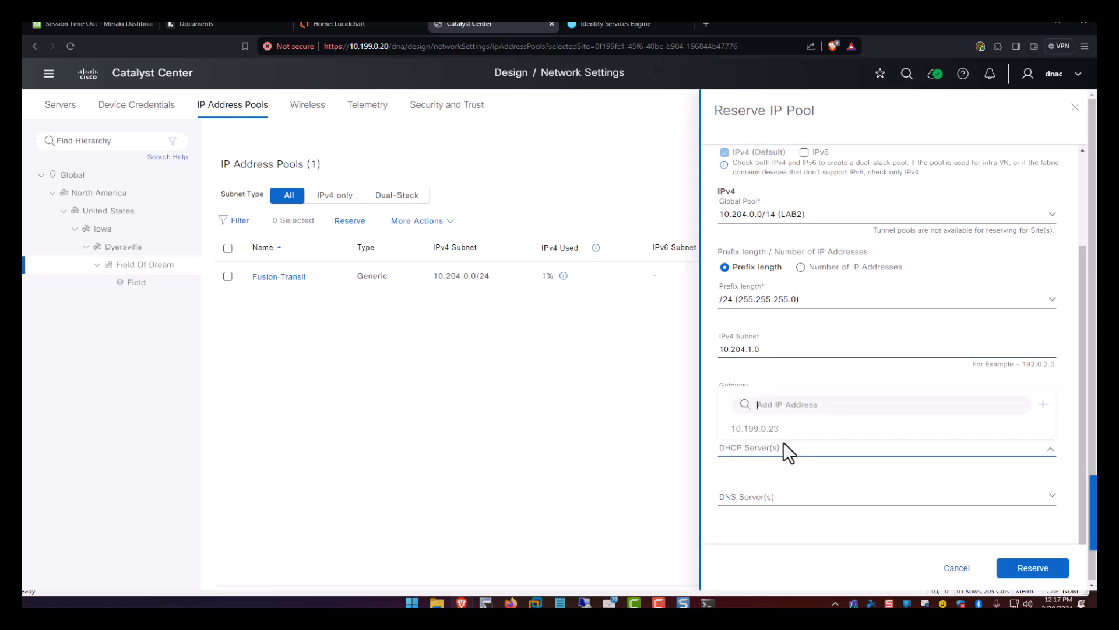
left_click(783, 430)
left_click(795, 501)
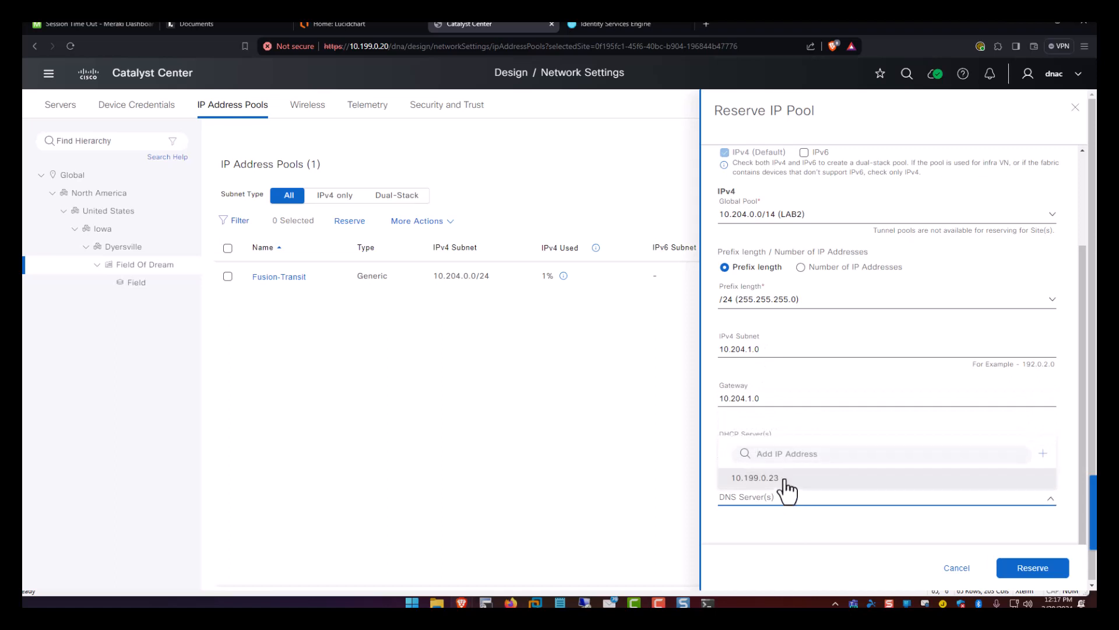
left_click(758, 483)
left_click(823, 425)
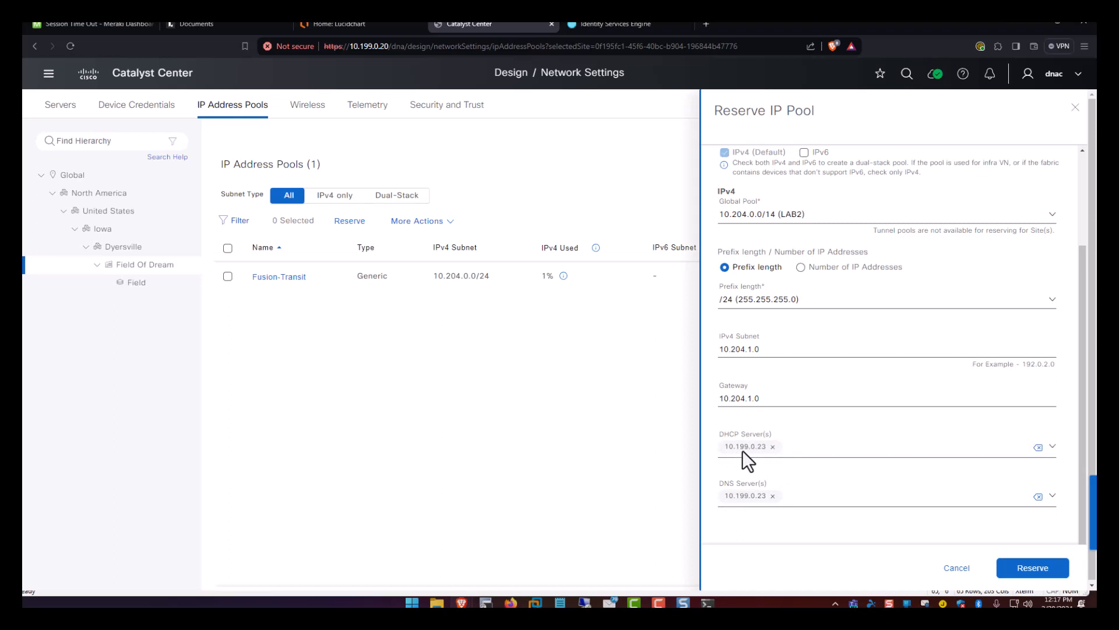
Correct the gateway to 10.204.1.1, reserve the Data pool, and open a fresh reservation form.
left_click(767, 399)
key("BackSpace")
type("1")
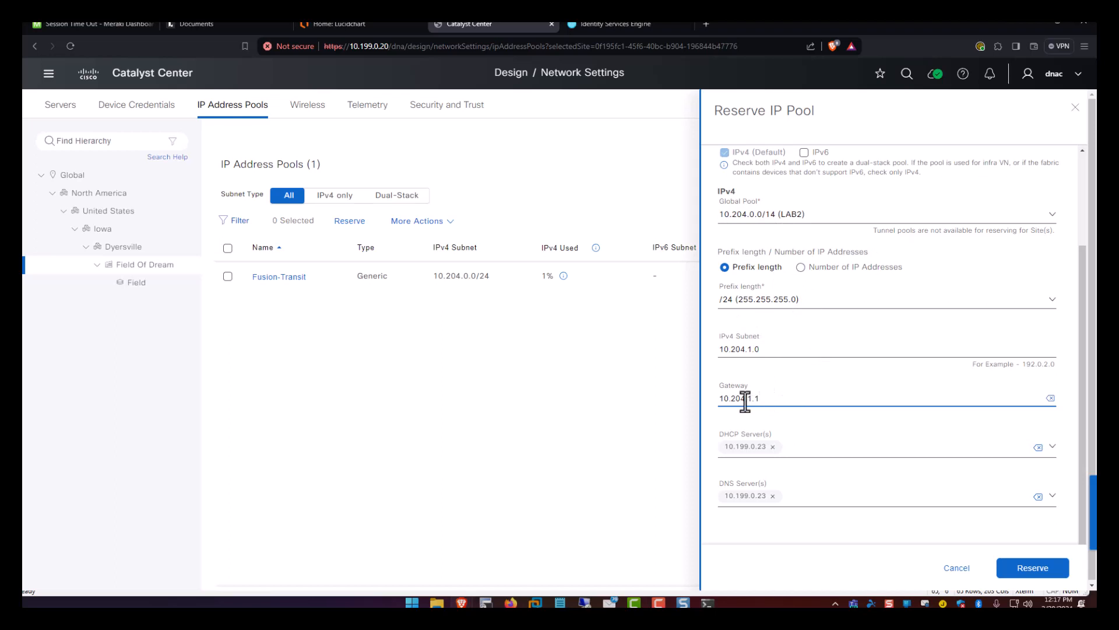
left_click_drag(761, 399, 699, 399)
left_click(724, 399)
left_click_drag(720, 399, 777, 396)
left_click(1041, 568)
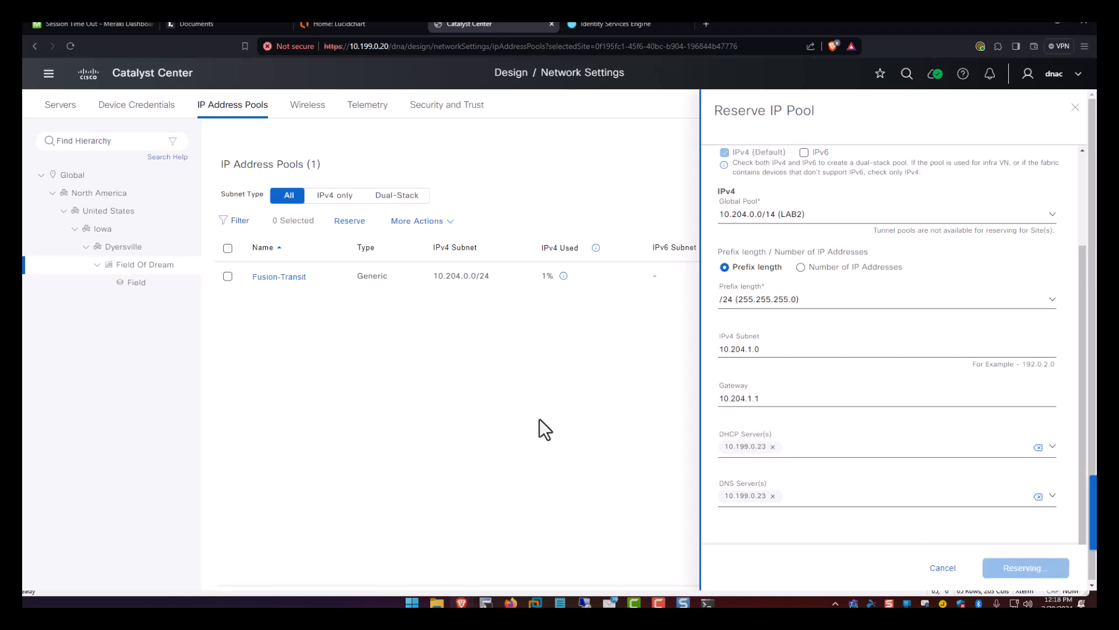
left_click(350, 222)
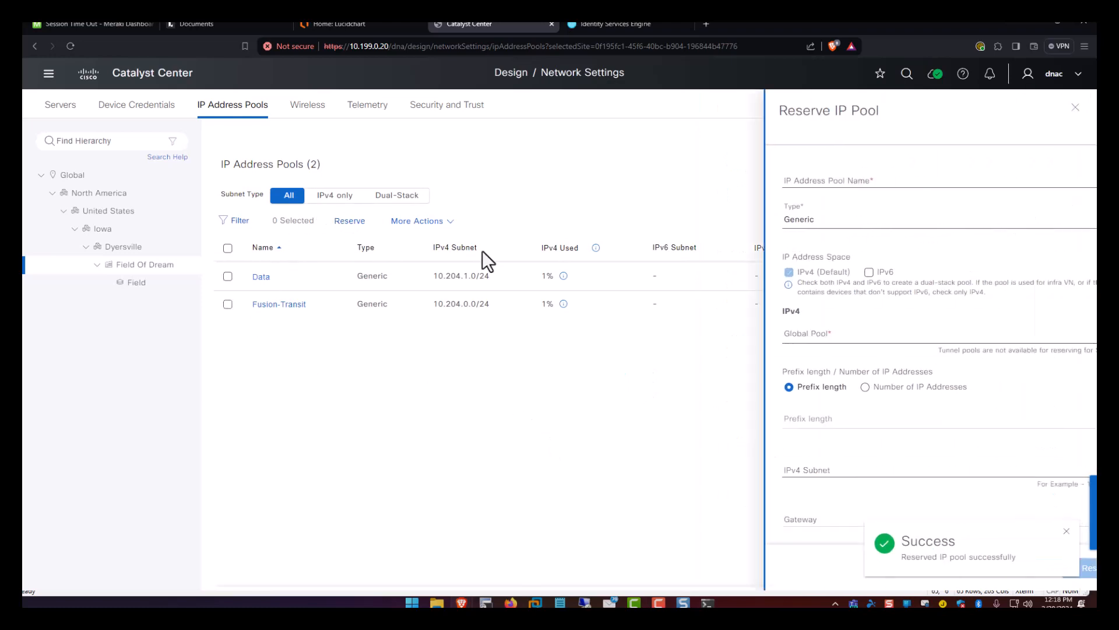
Name the new reservation Voice, taking a /24 from the 10.204.0.0/14 LAB2 pool.
left_click(800, 180)
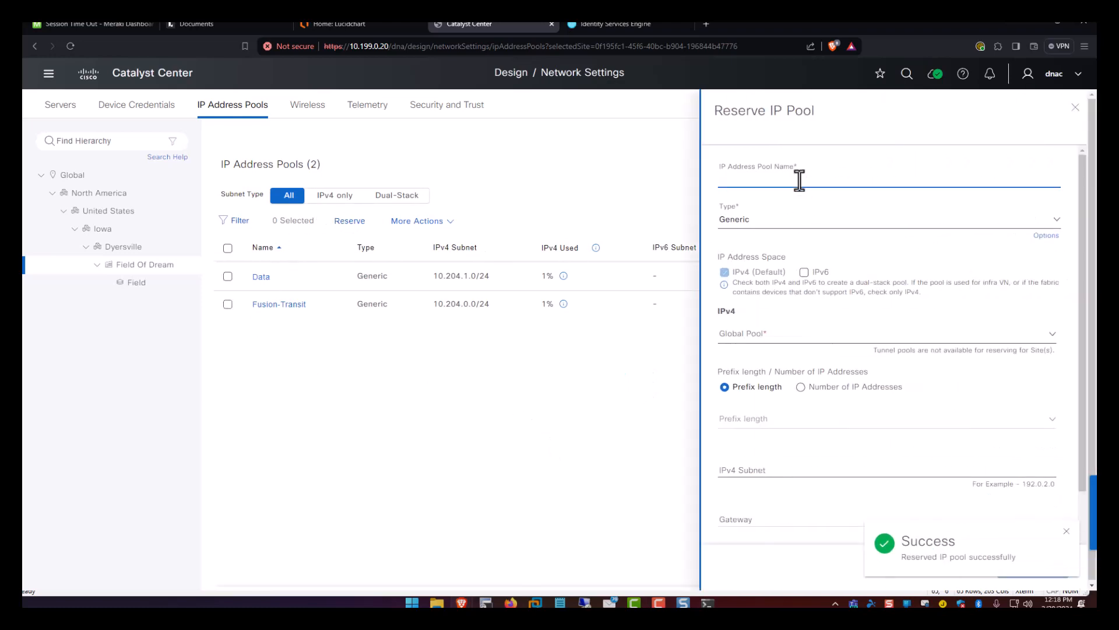
type("Voice")
left_click(768, 334)
left_click(772, 384)
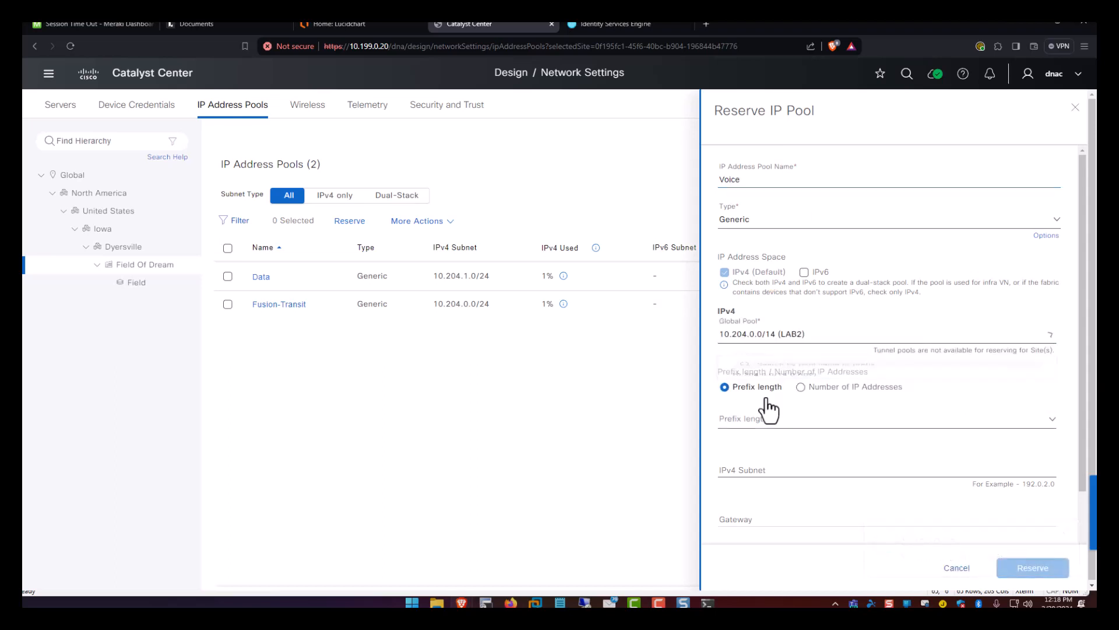
left_click(755, 426)
scroll(761, 533, "down", 2)
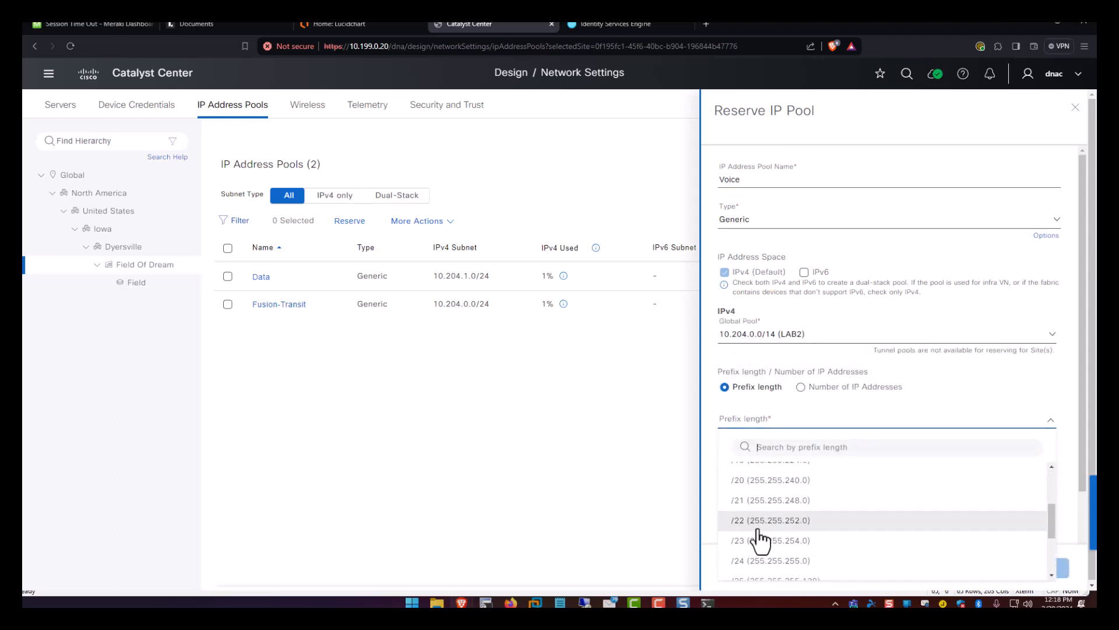
left_click(769, 560)
Give Voice subnet 10.204.2.0, gateway 10.204.2.1, DHCP/DNS 10.199.0.23, reserve it, and open a new form.
left_click(764, 470)
type("1")
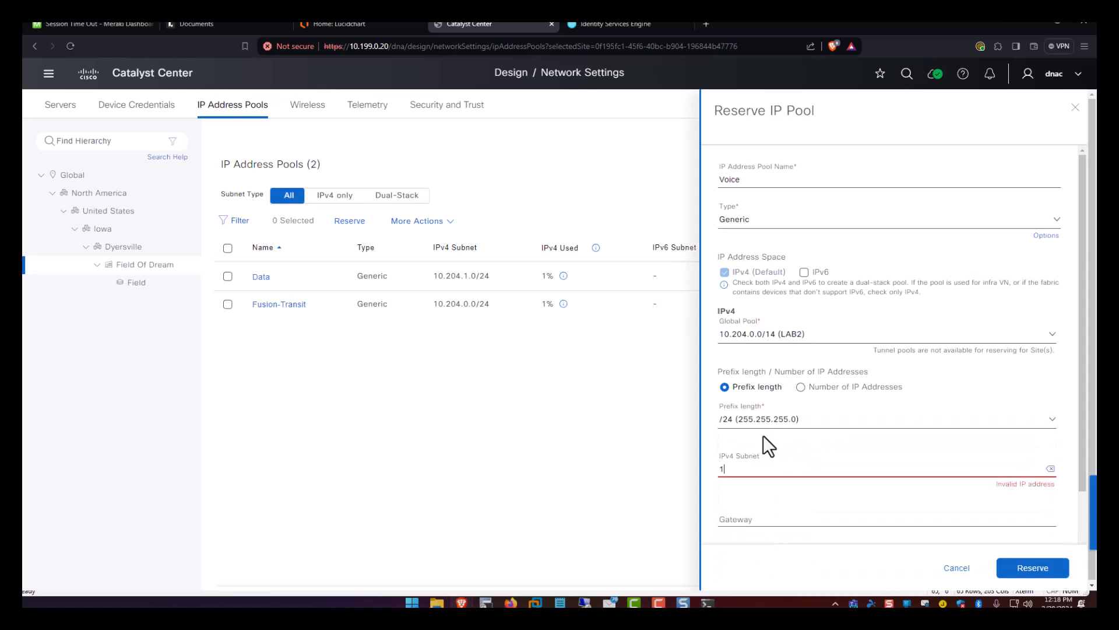
type("0.204.2.0")
key("Tab")
type("10")
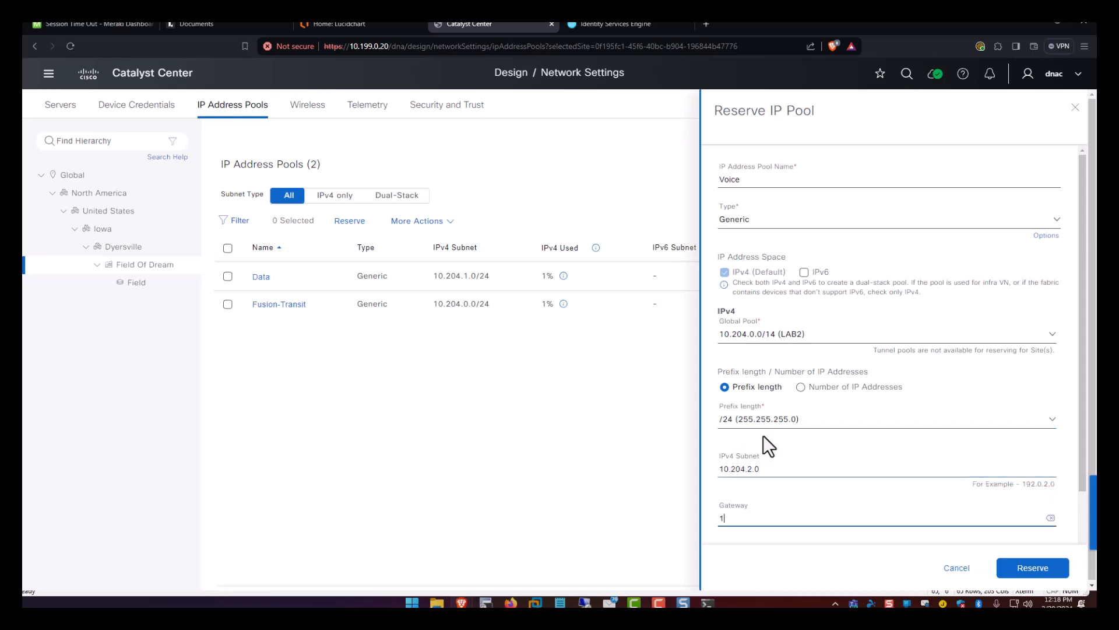
type(".204.2.1")
scroll(767, 440, "down", 2)
left_click(777, 452)
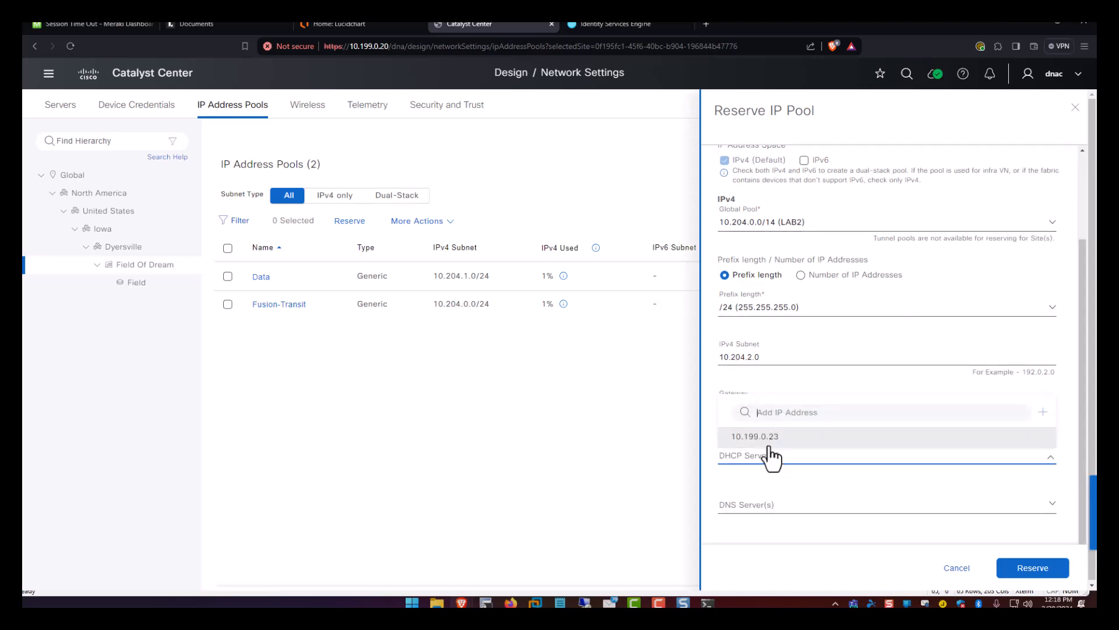
left_click(766, 438)
left_click(781, 505)
left_click(780, 487)
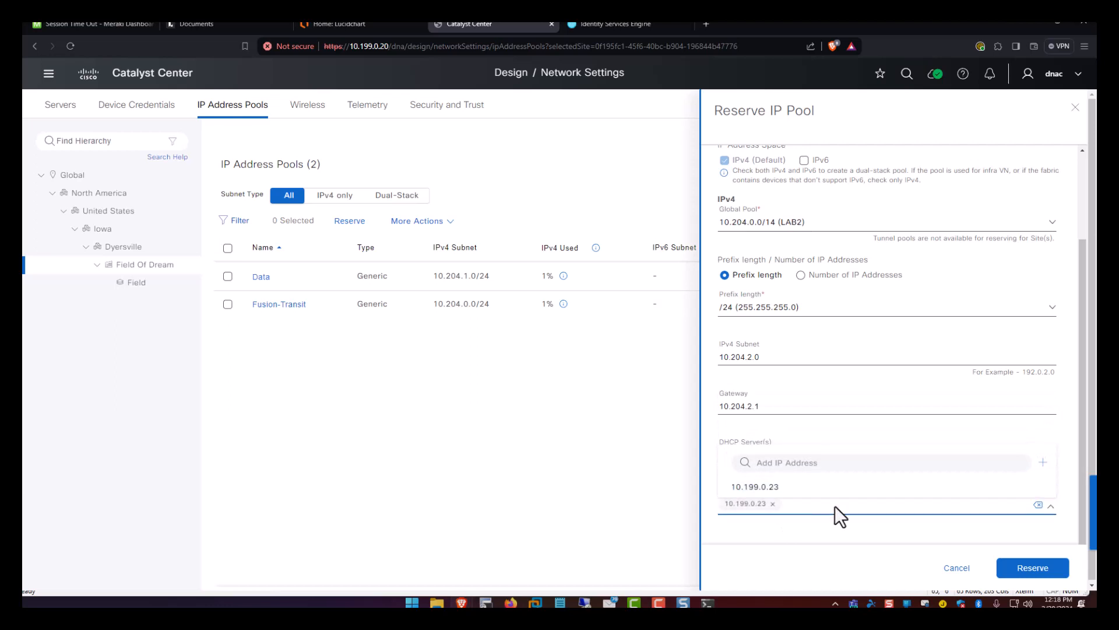
left_click(1007, 576)
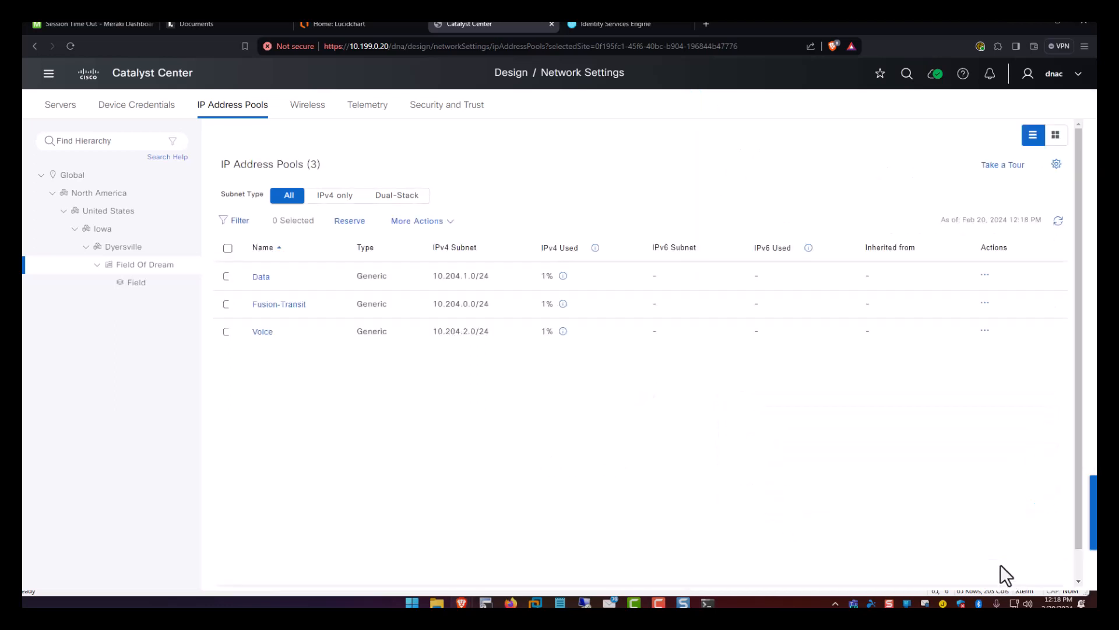
left_click(351, 222)
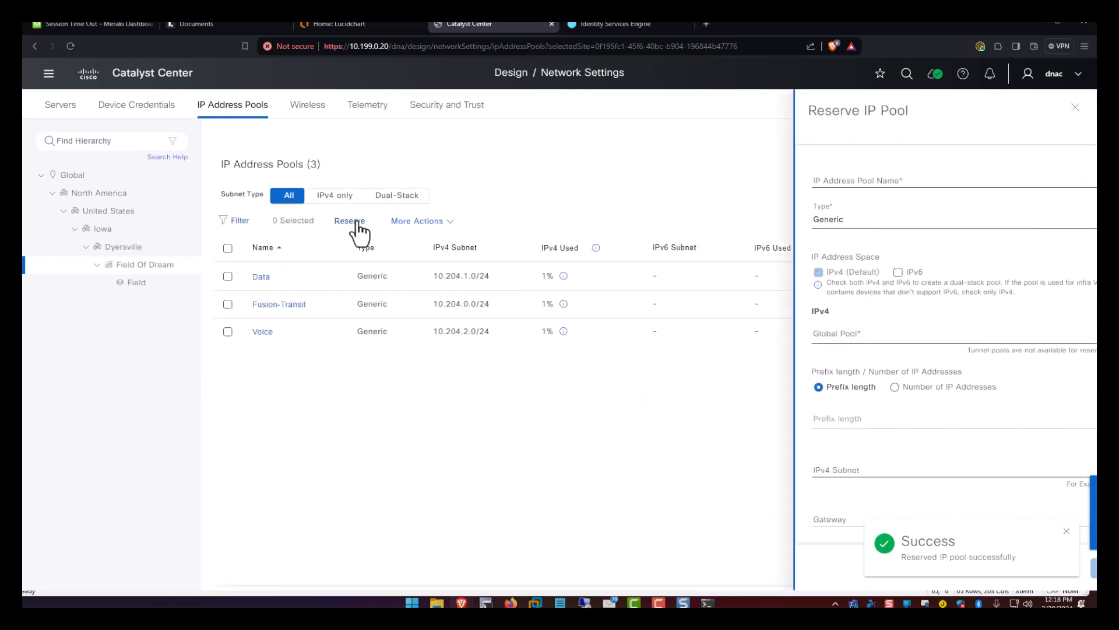
Name the new reservation Corp_Wireless, taking a /24 from the 10.204.0.0/14 LAB2 pool.
left_click(769, 182)
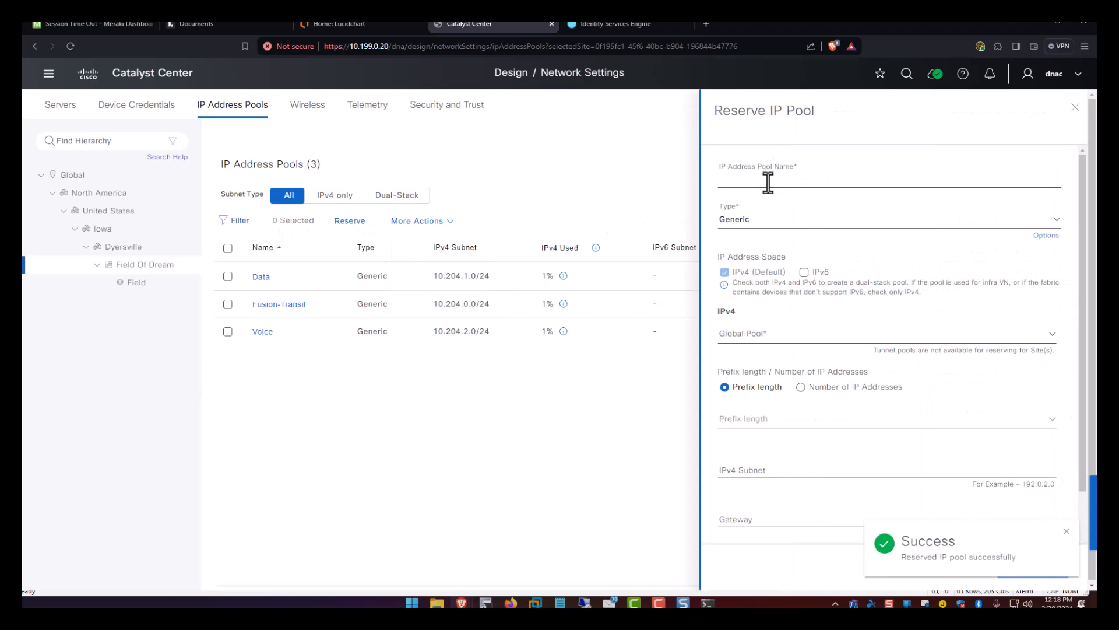
type("Corp_")
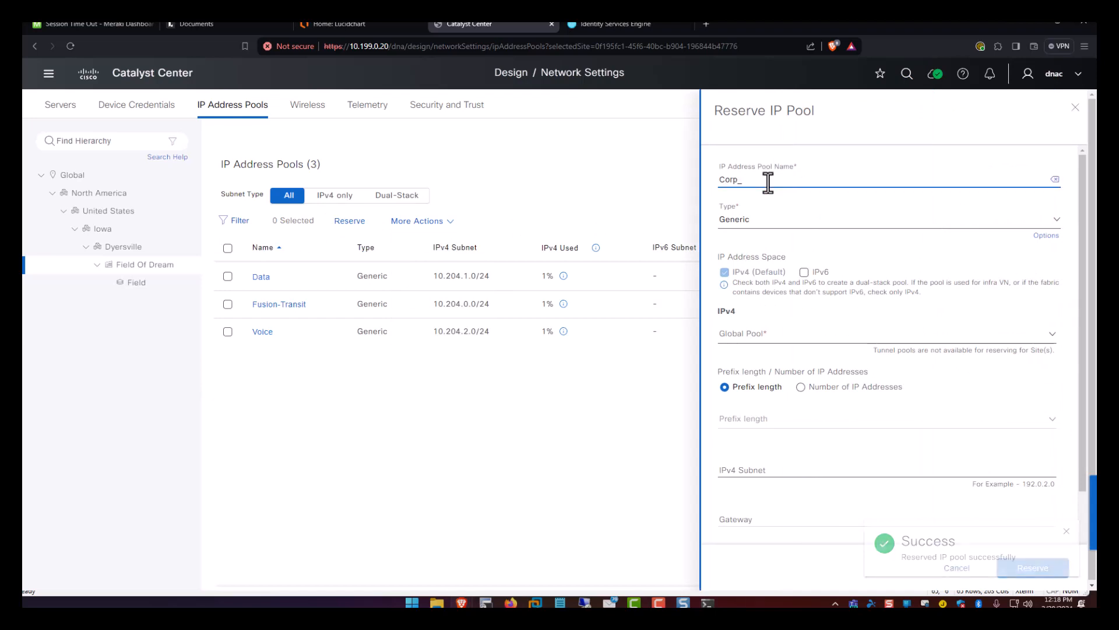
type("Wireless")
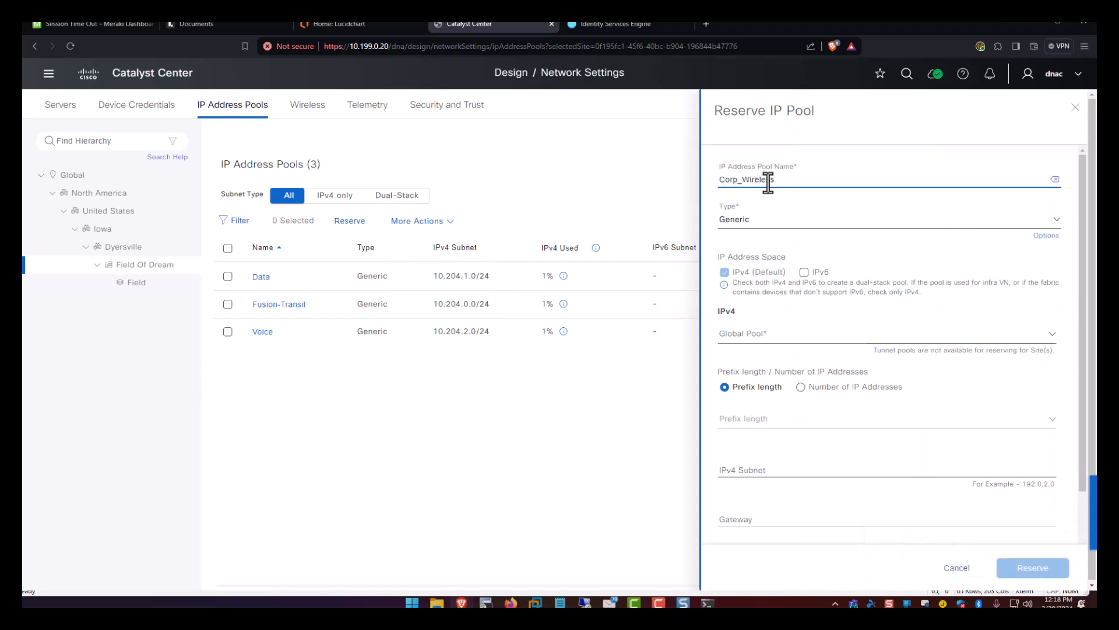
left_click(772, 331)
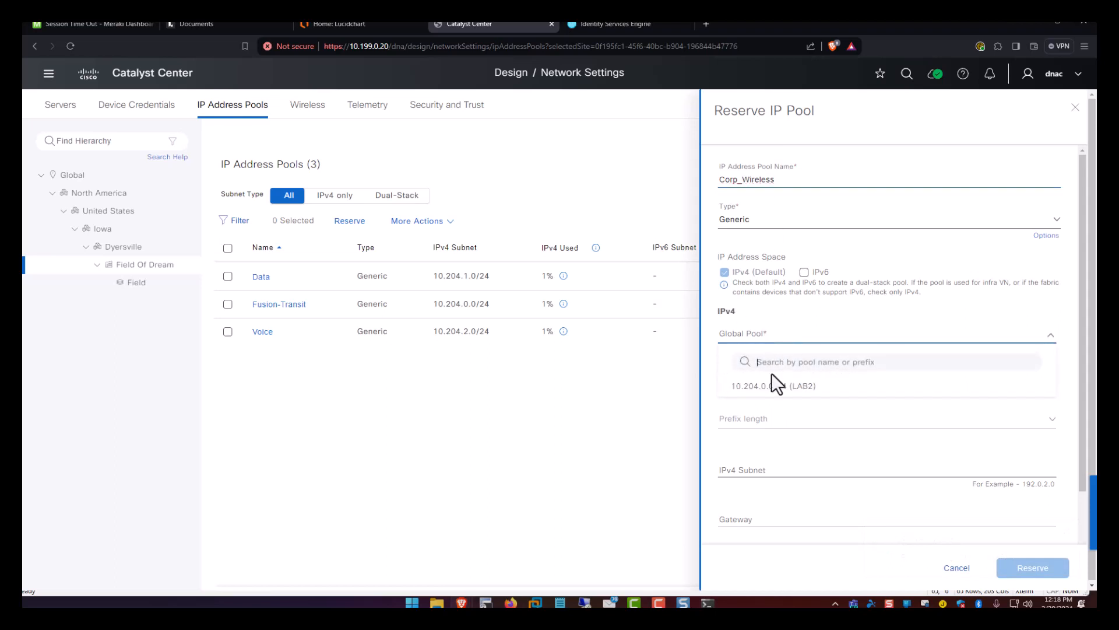
left_click(768, 386)
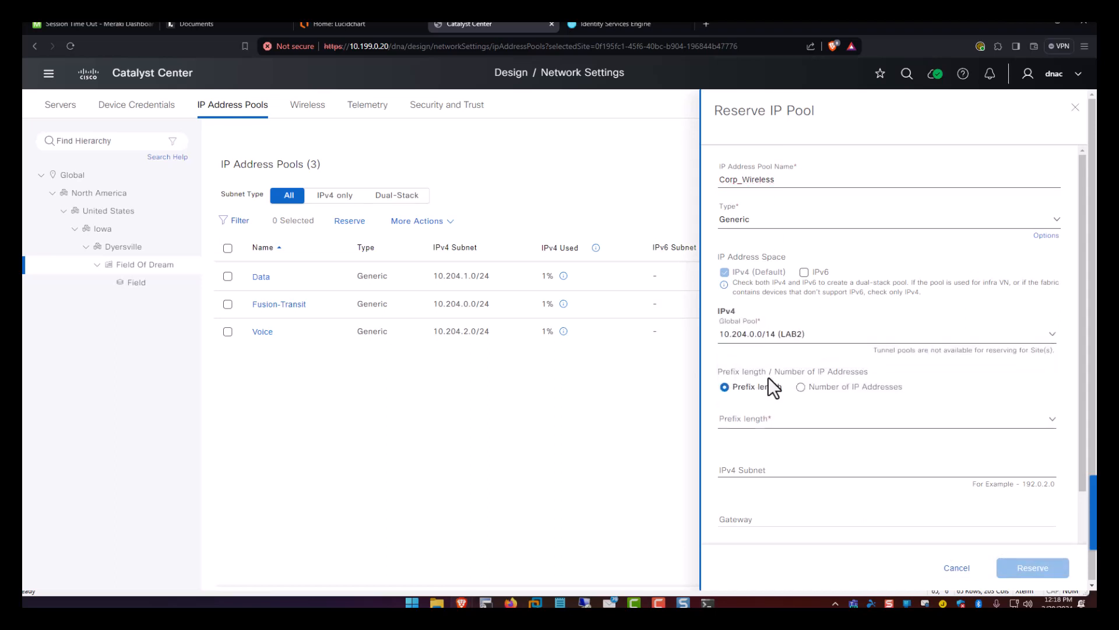
left_click(760, 421)
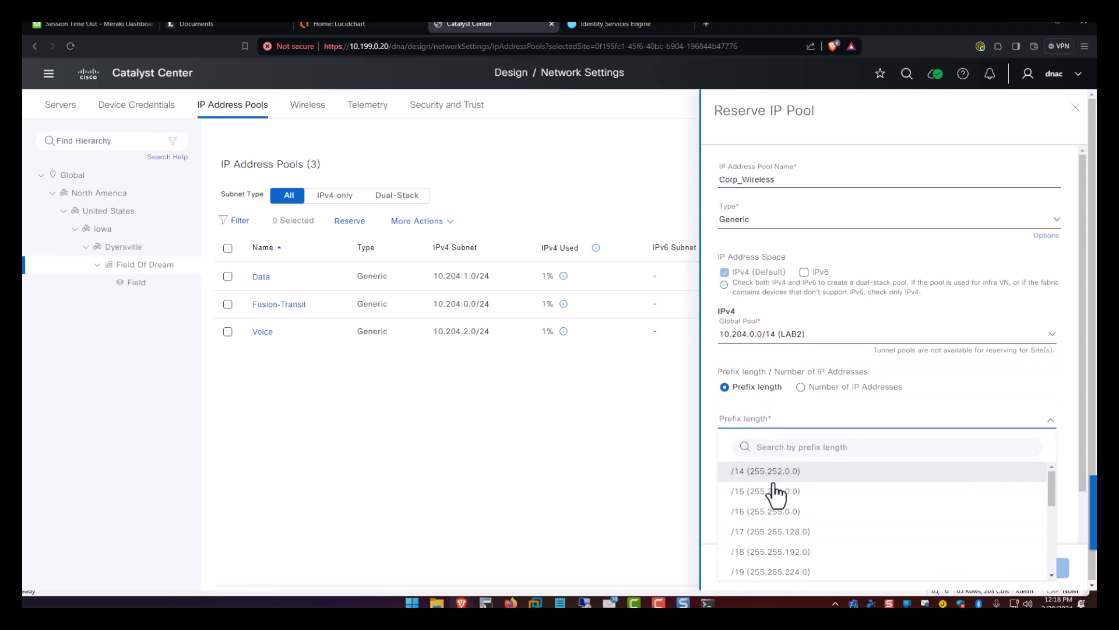
scroll(775, 500, "down", 3)
left_click(763, 561)
Give Corp_Wireless subnet 10.204.3.0, gateway 10.204.3.1 and DHCP/DNS 10.199.0.23, then reserve it.
scroll(774, 435, "down", 1)
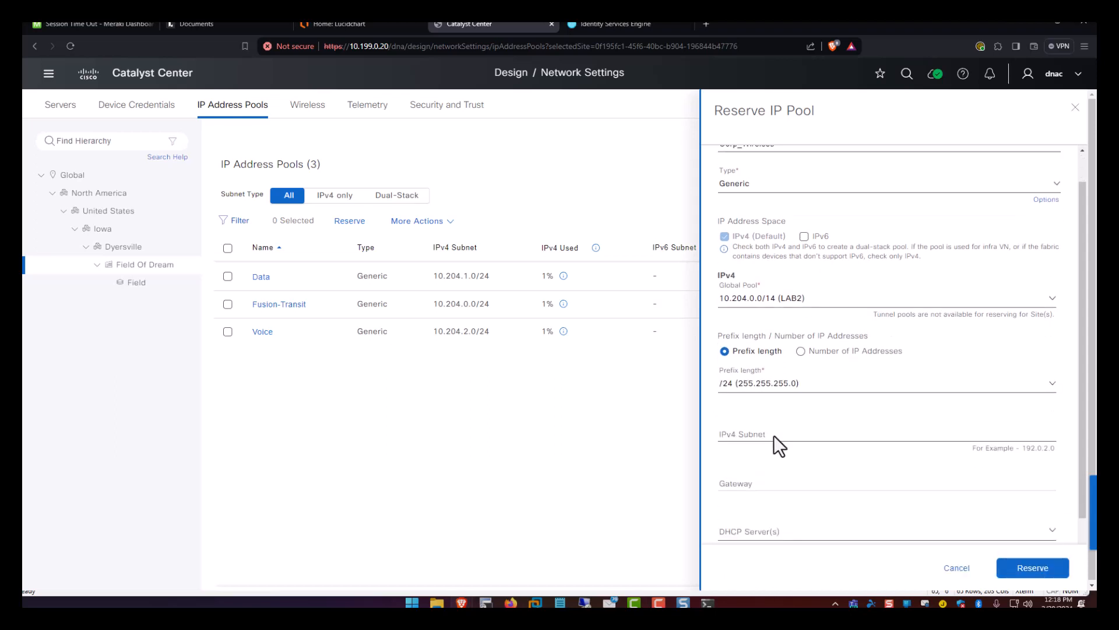
left_click(774, 415)
type("10.204.3.0")
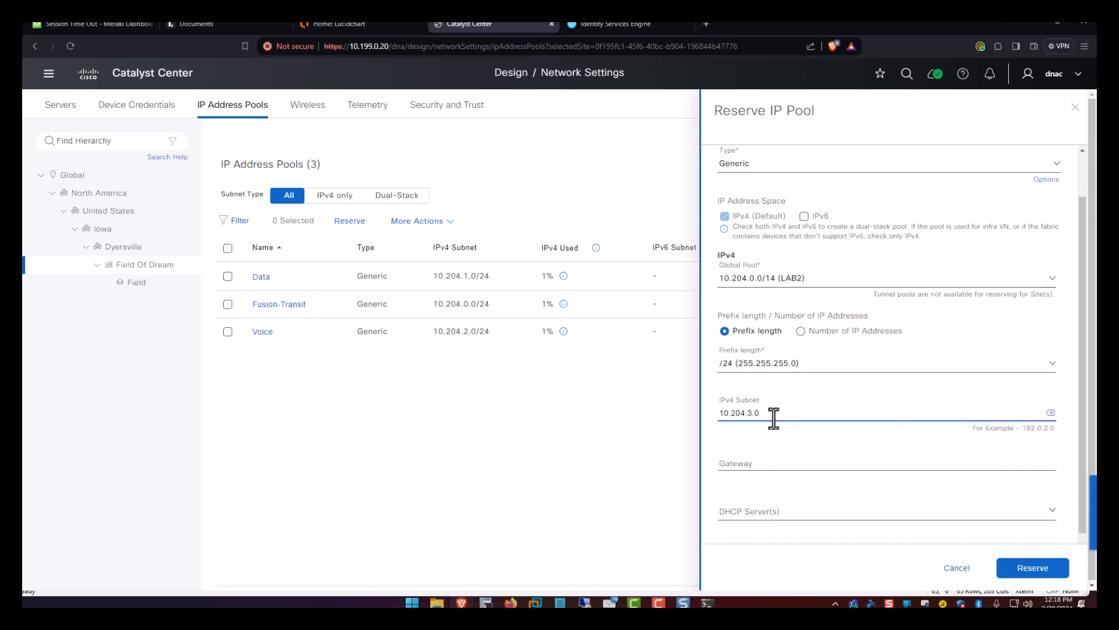
key("Tab")
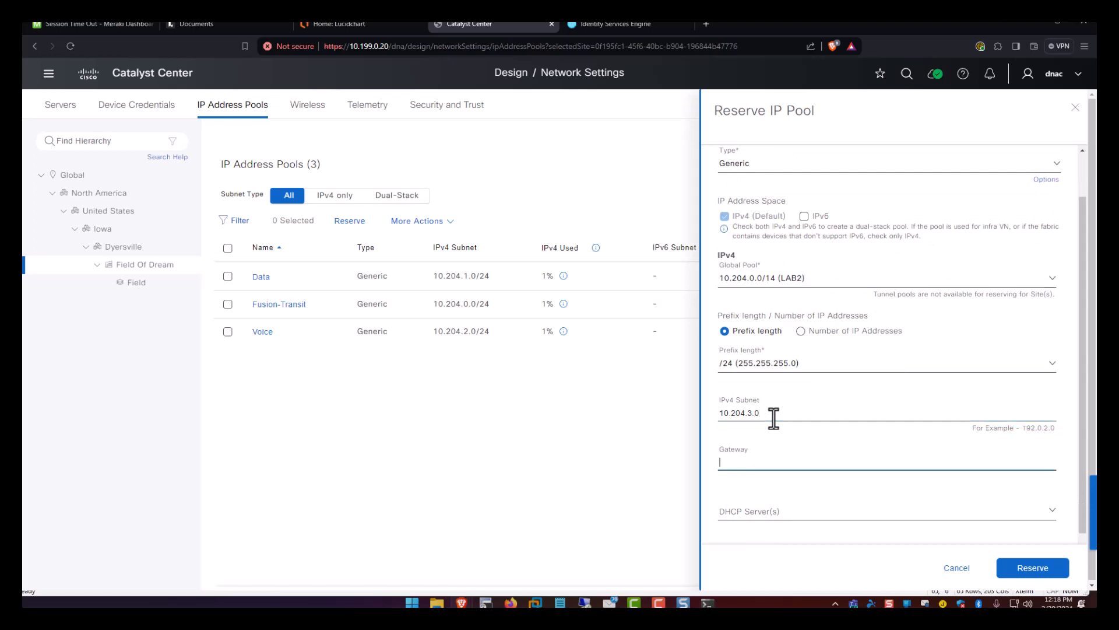
type("10.204.3.1")
left_click(789, 513)
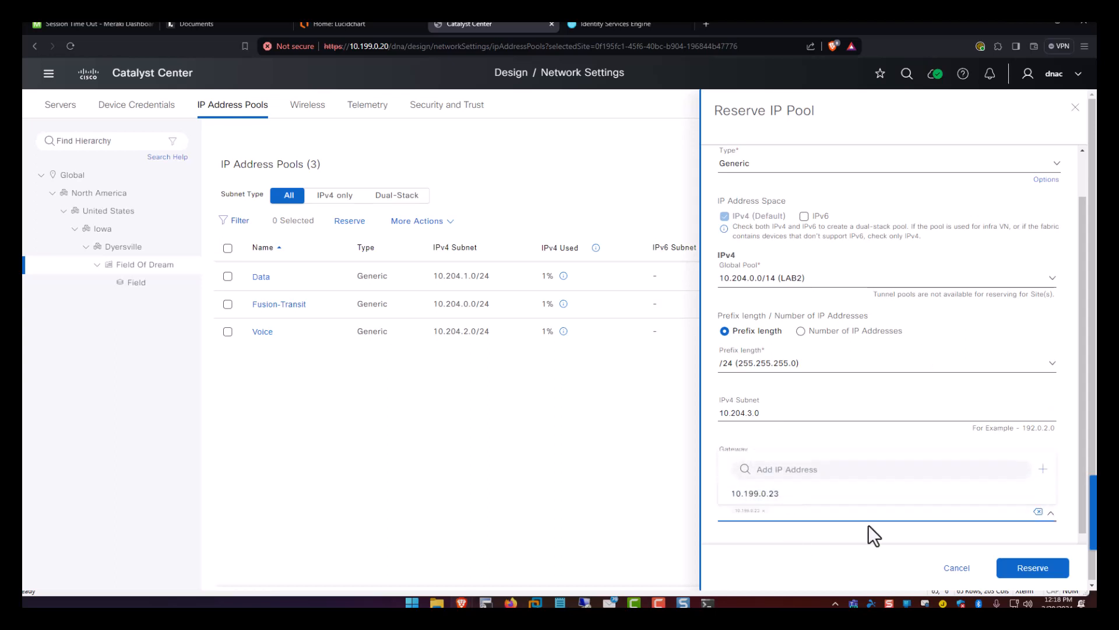
left_click(844, 520)
scroll(844, 520, "down", 1)
left_click(800, 500)
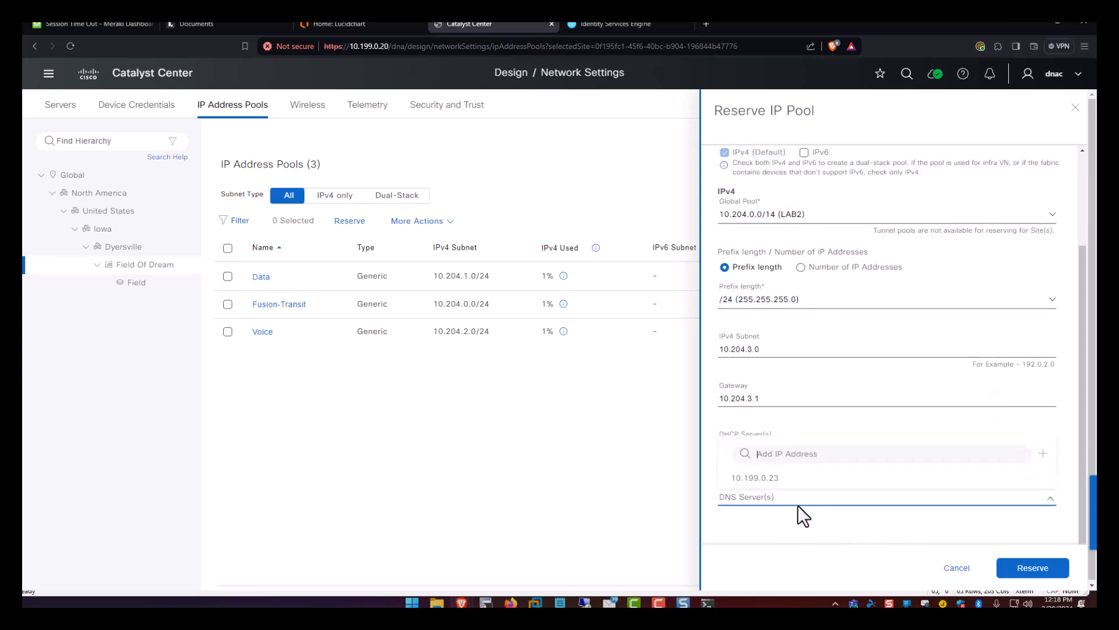
left_click(788, 481)
left_click(993, 561)
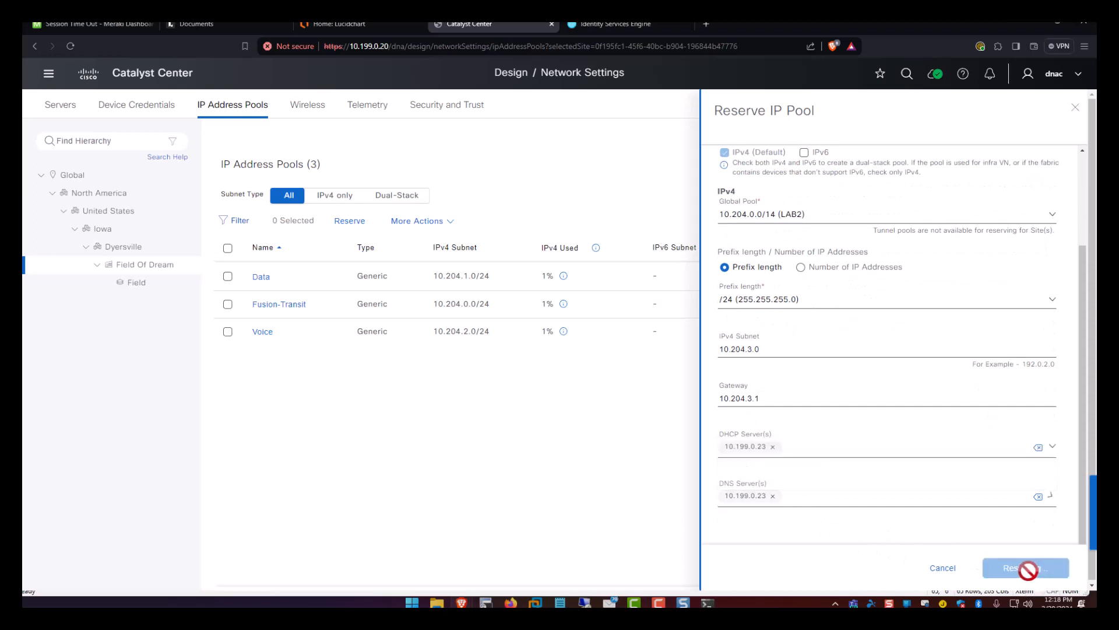
Start a reservation named Wireless_APs, taking a /24 from the 10.204.0.0/14 LAB2 pool.
left_click(350, 221)
left_click(781, 178)
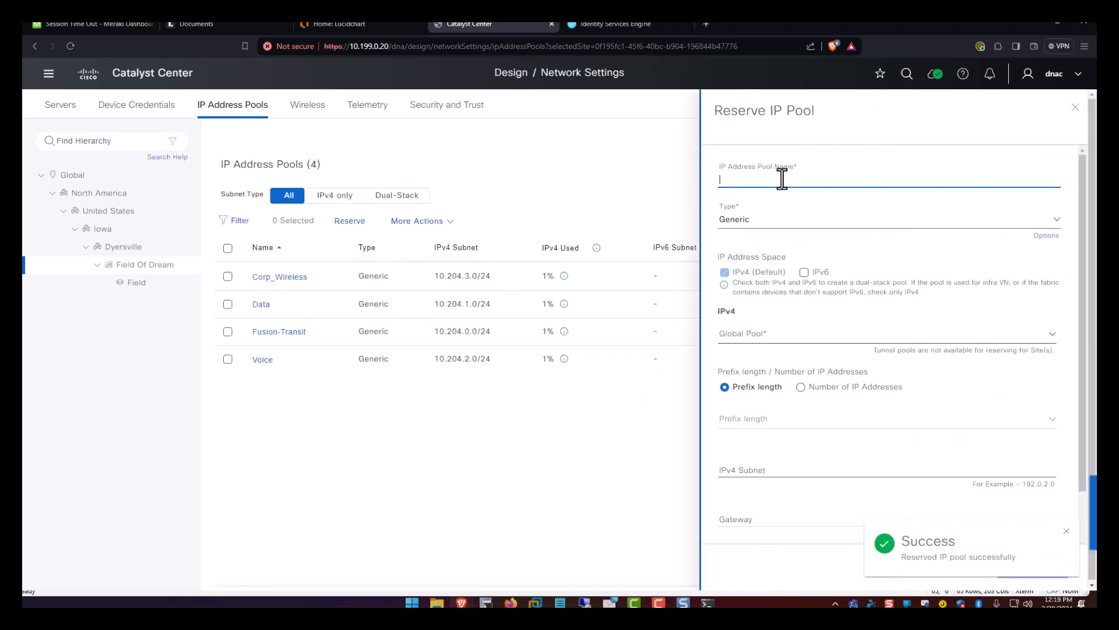
type("Wireless_APs")
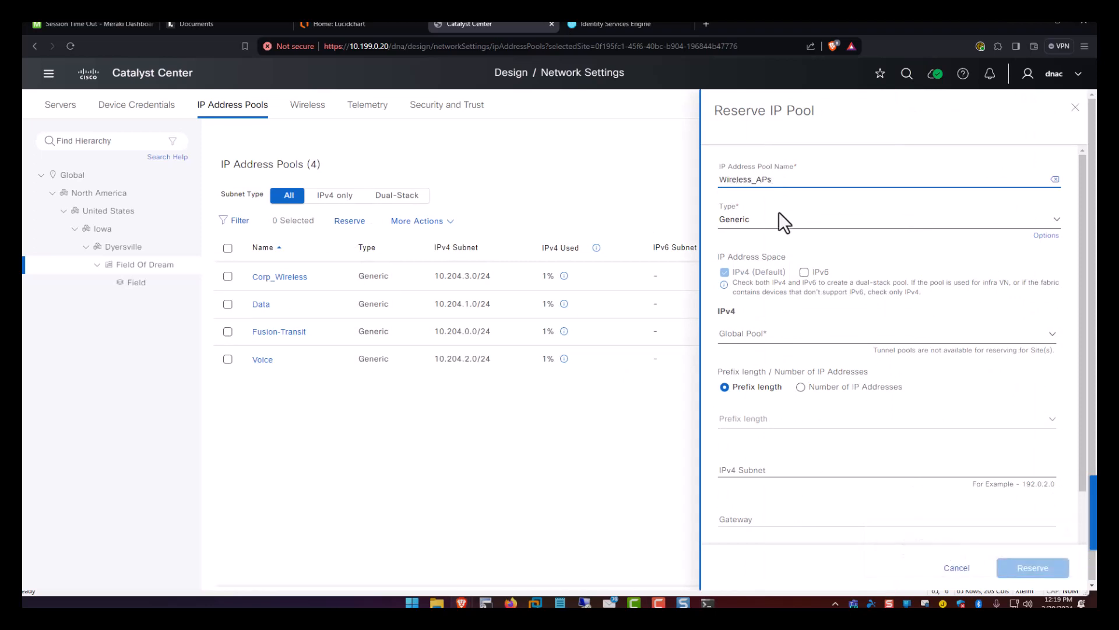
scroll(764, 312, "down", 2)
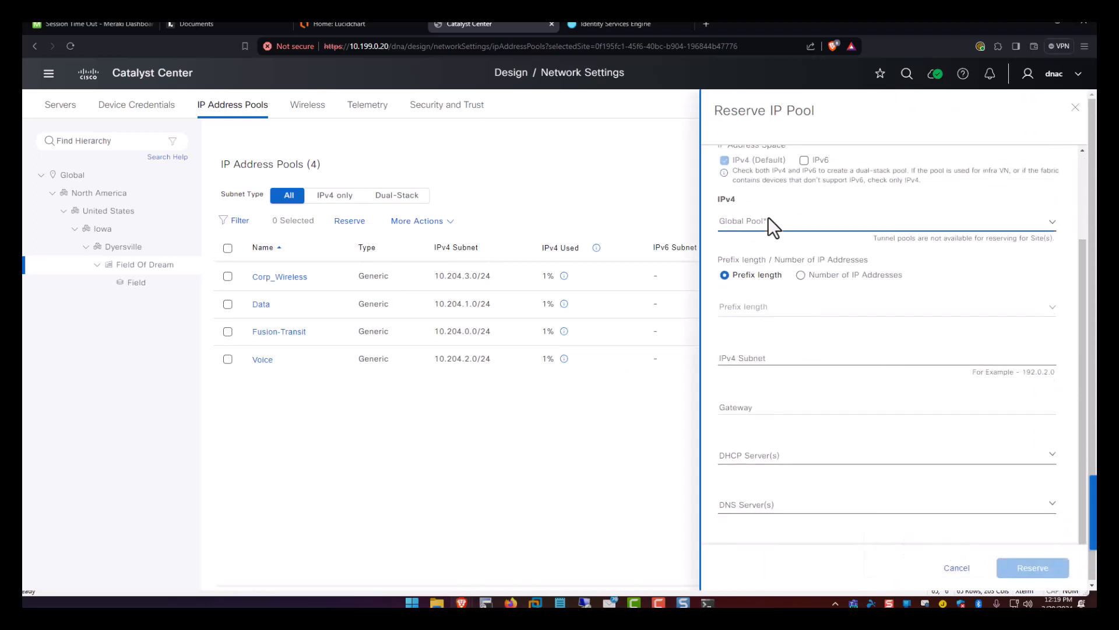
left_click(767, 224)
left_click(775, 279)
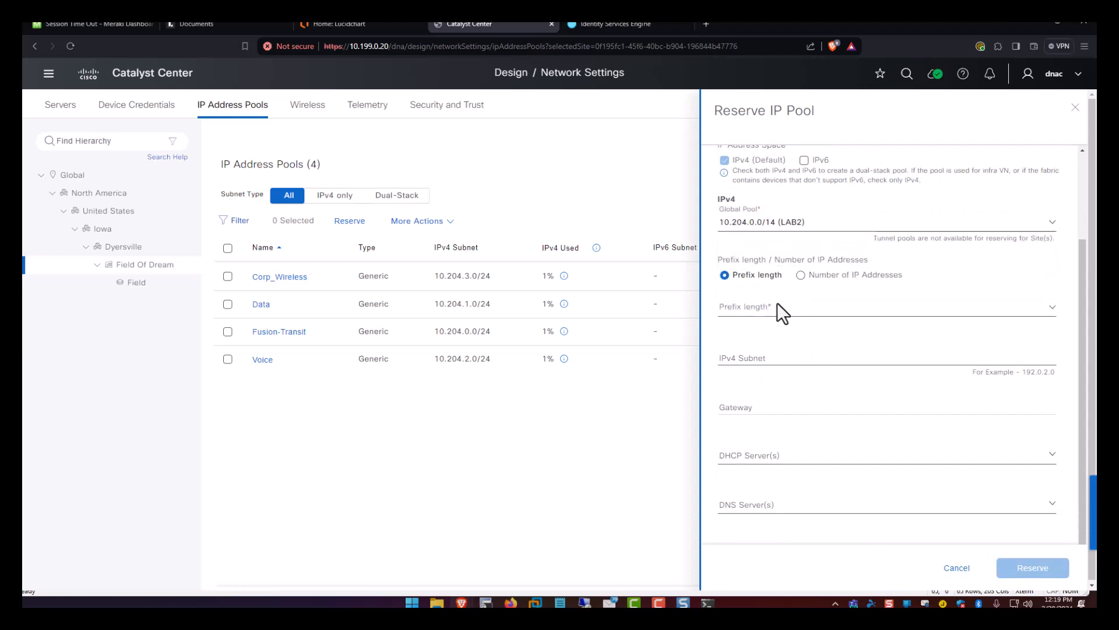
left_click(776, 302)
scroll(765, 441, "down", 3)
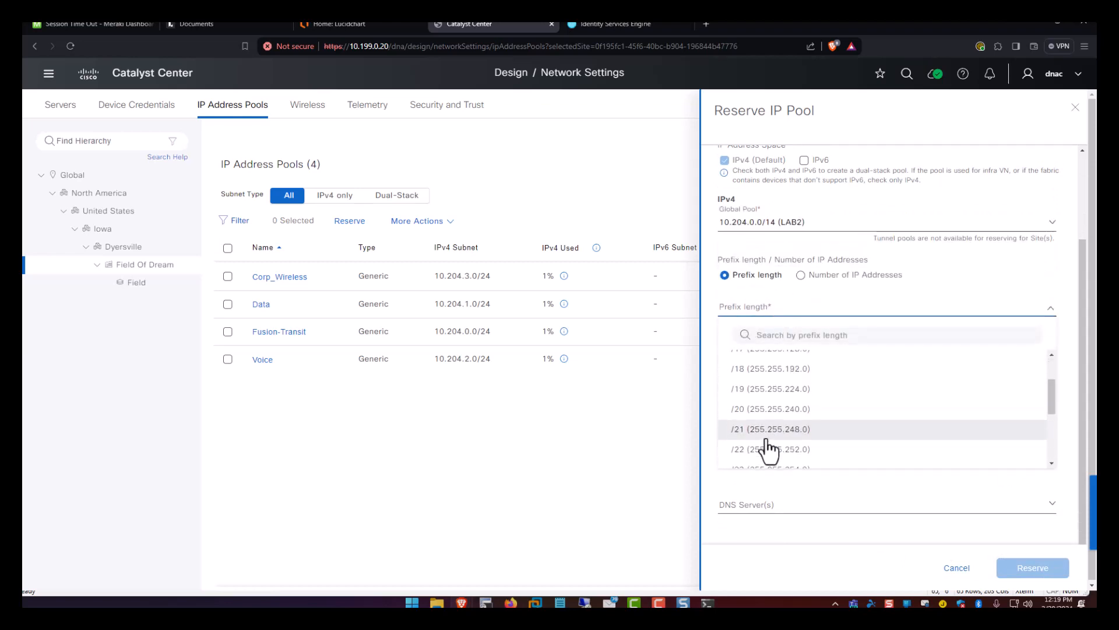
left_click(765, 440)
Enter the Wireless_APs subnet, gateway 10.204.254.1, and DHCP and DNS server 10.199.0.23.
left_click(759, 357)
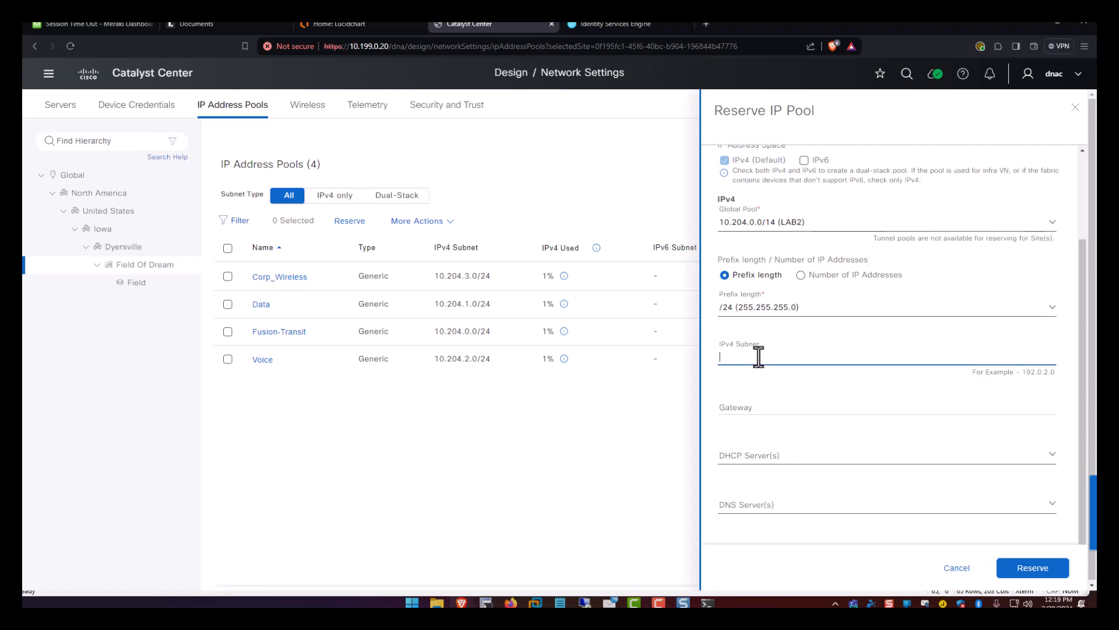
type("10.2")
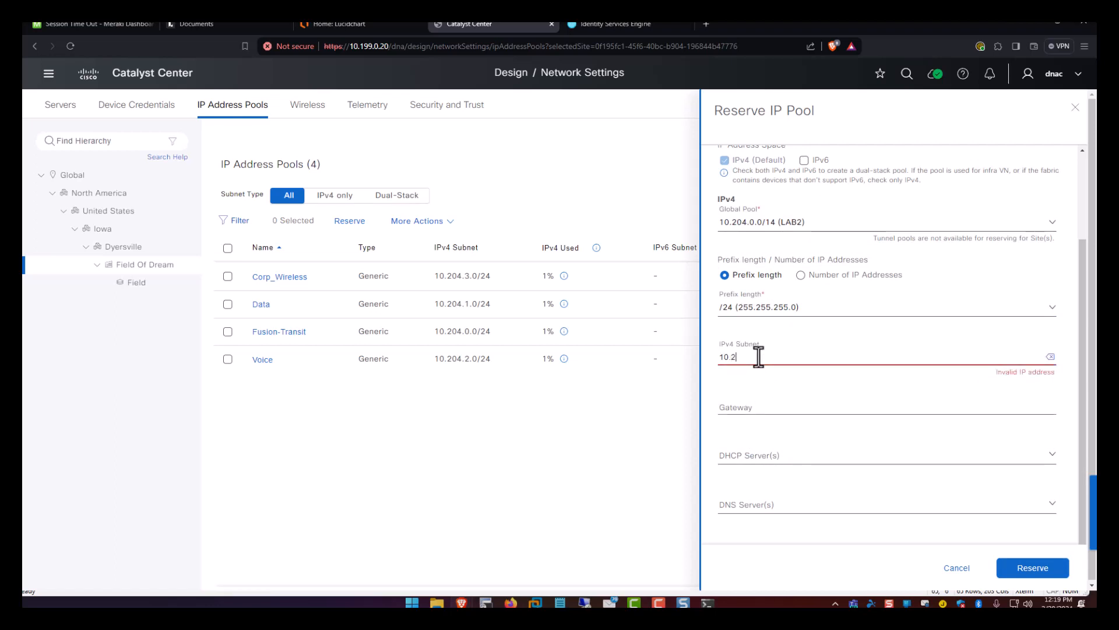
type("04.25.0")
key("Tab")
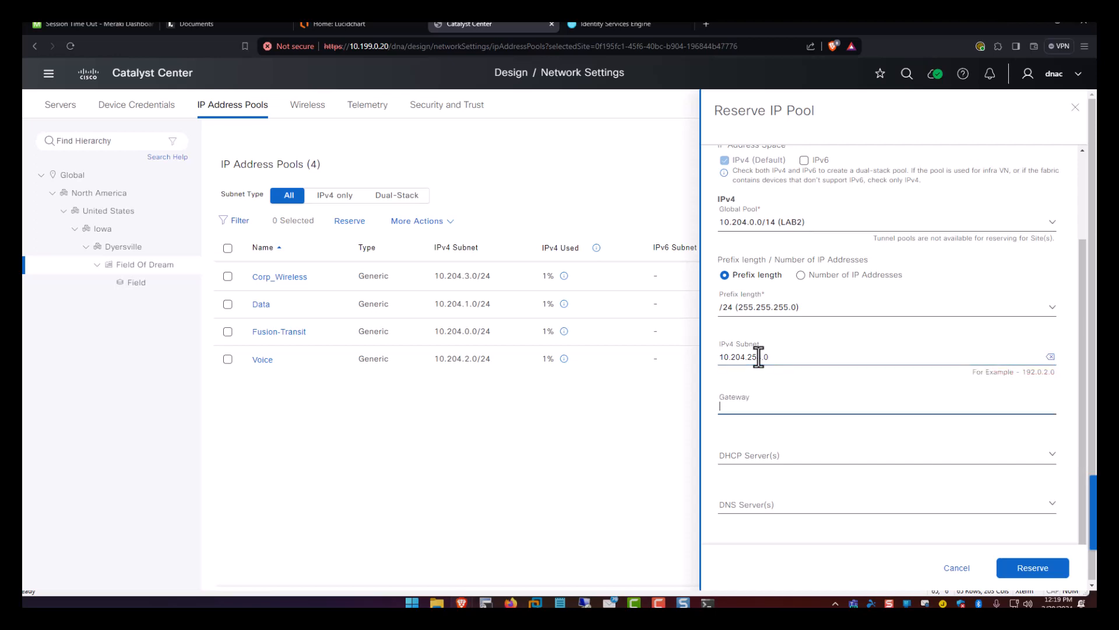
type("10.204.")
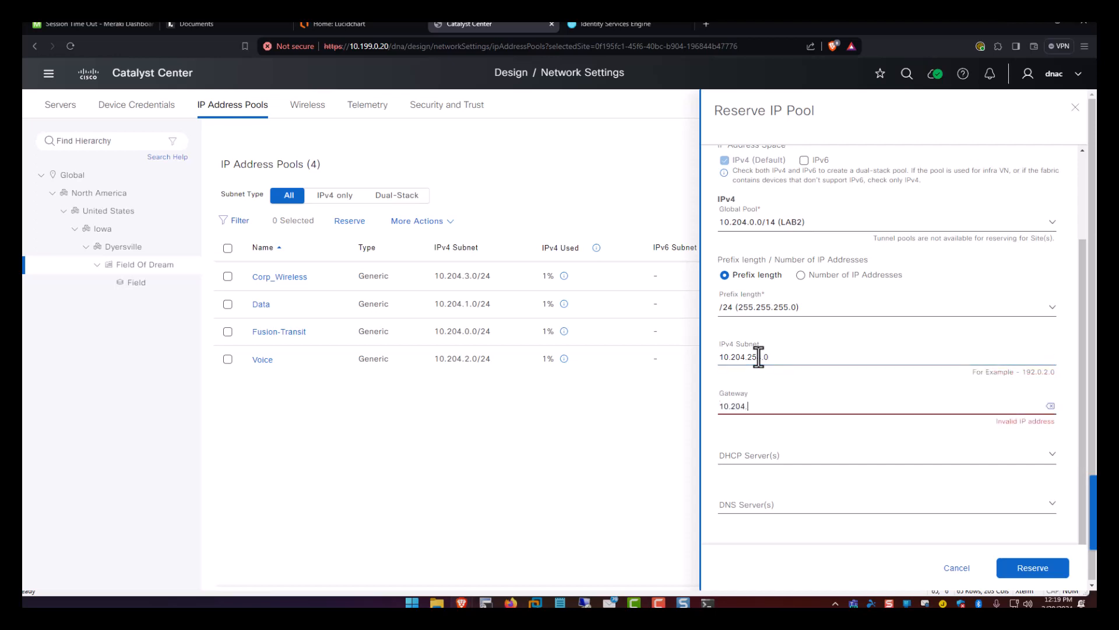
type("254.1")
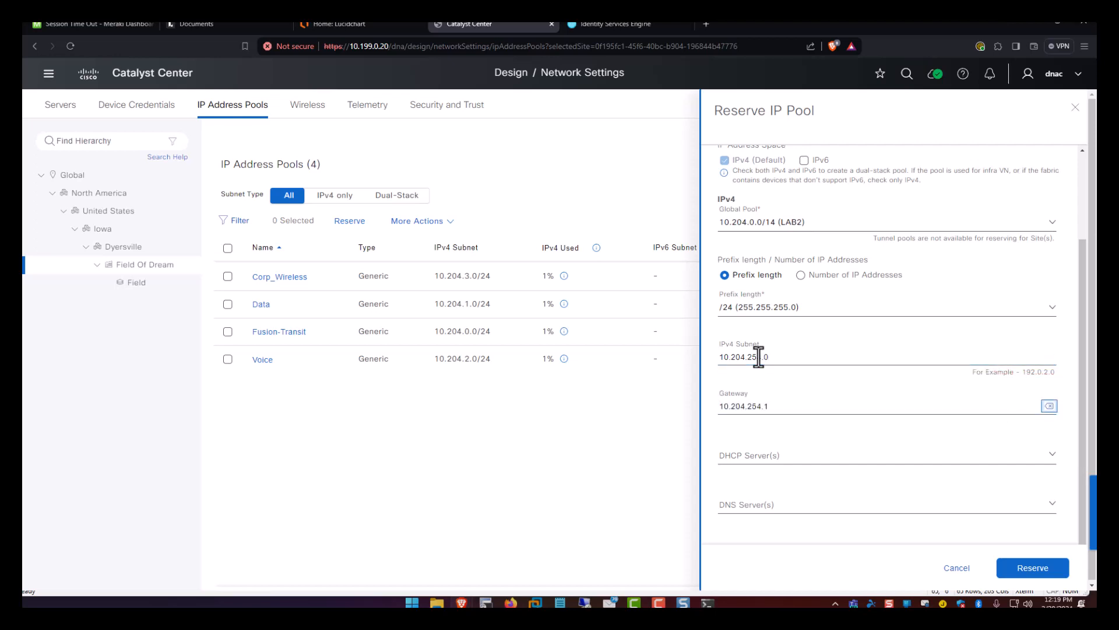
left_click(764, 450)
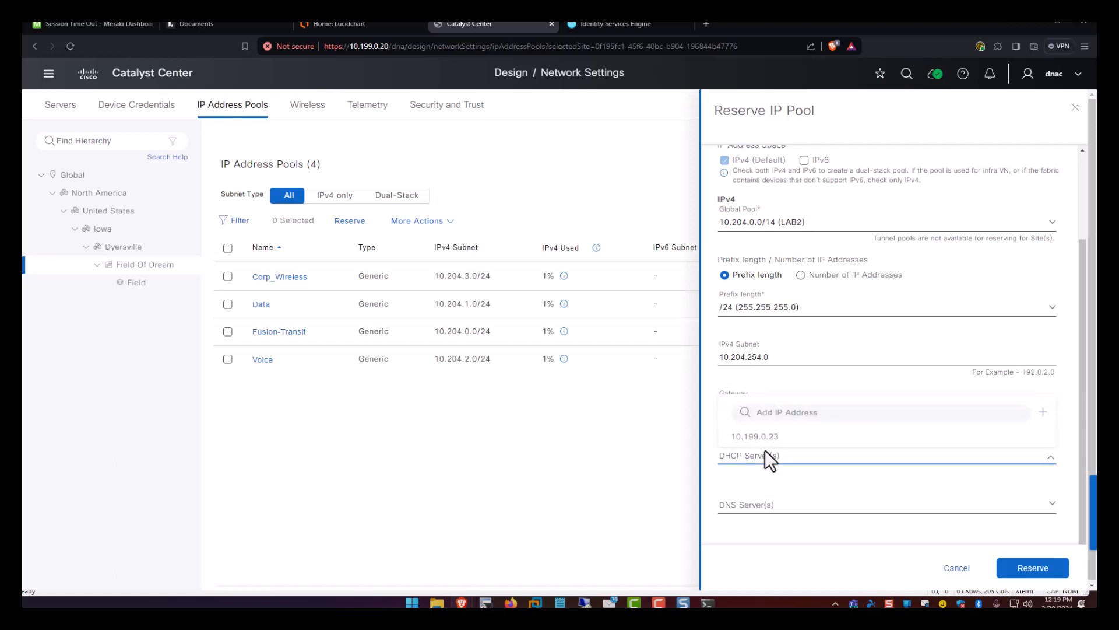
left_click(758, 437)
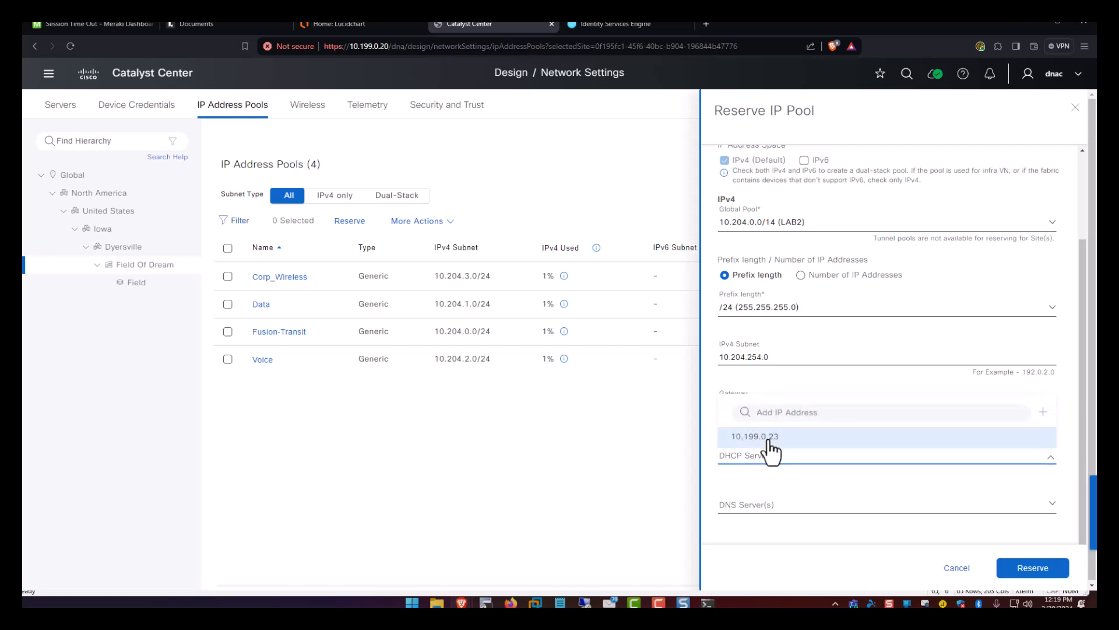
left_click(760, 505)
left_click(764, 487)
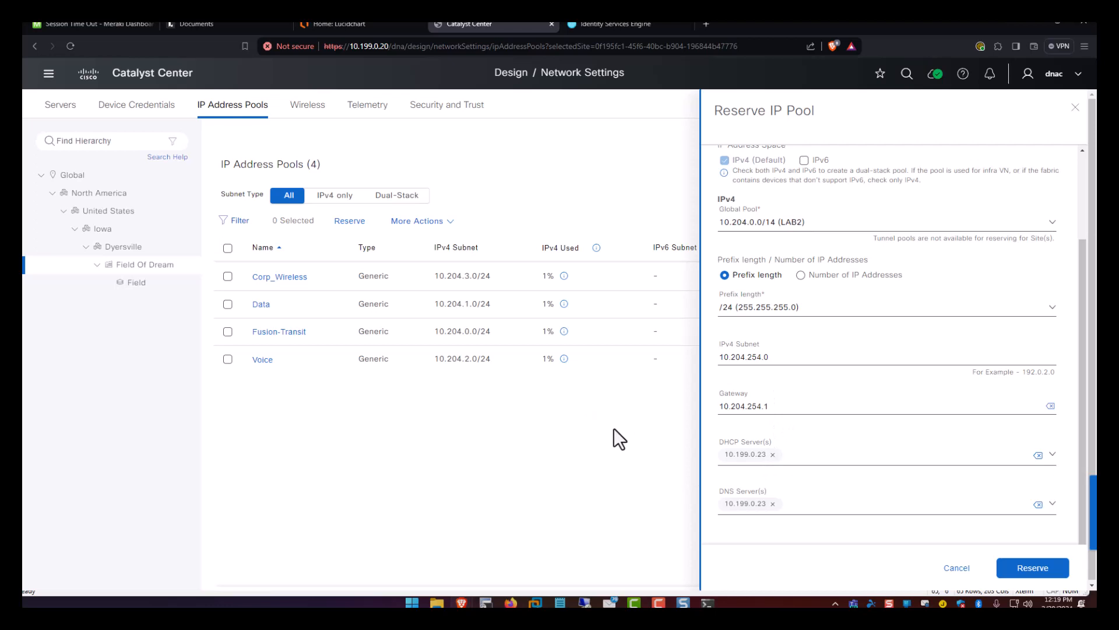
Check the subnet's third octet, then reserve and confirm the Wireless_APs 10.204.254.0/24 pool.
scroll(817, 442, "down", 1)
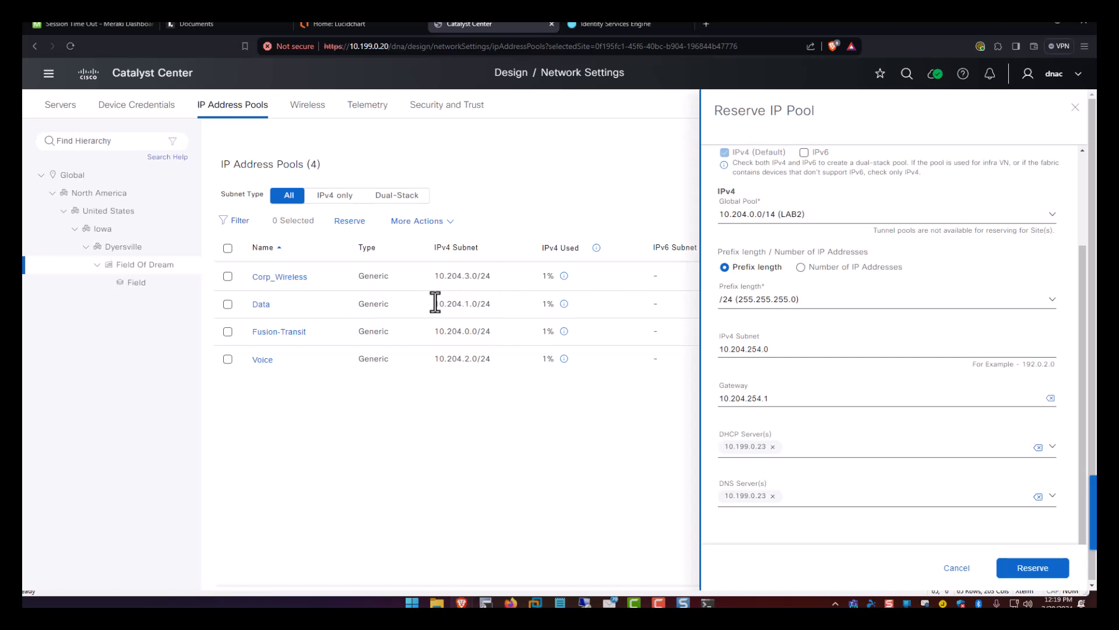
double_click(467, 304)
double_click(756, 348)
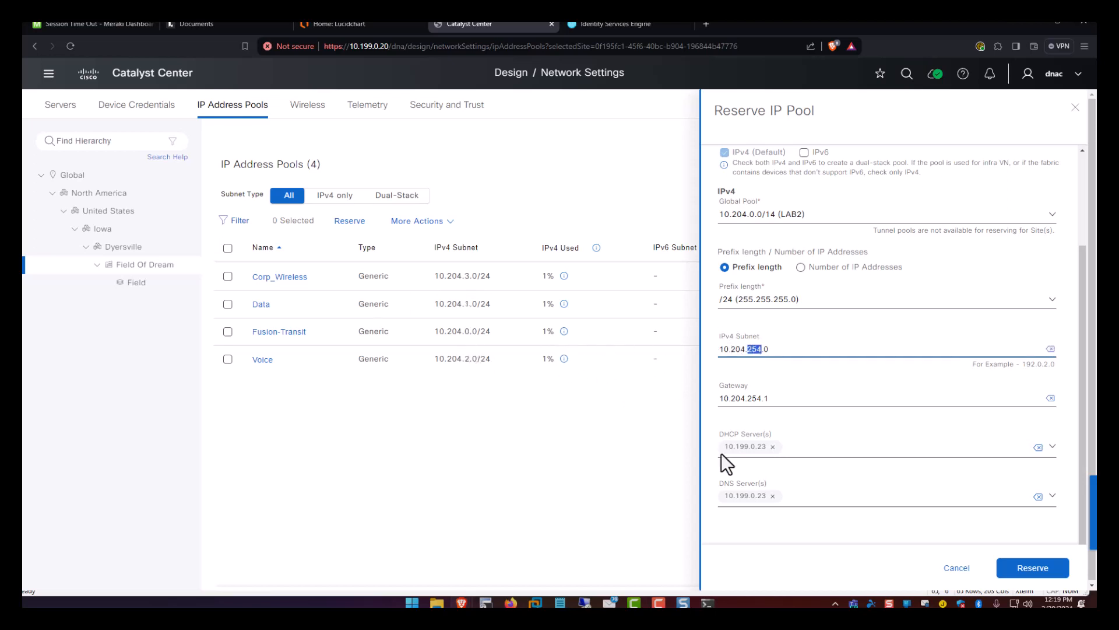
left_click(885, 544)
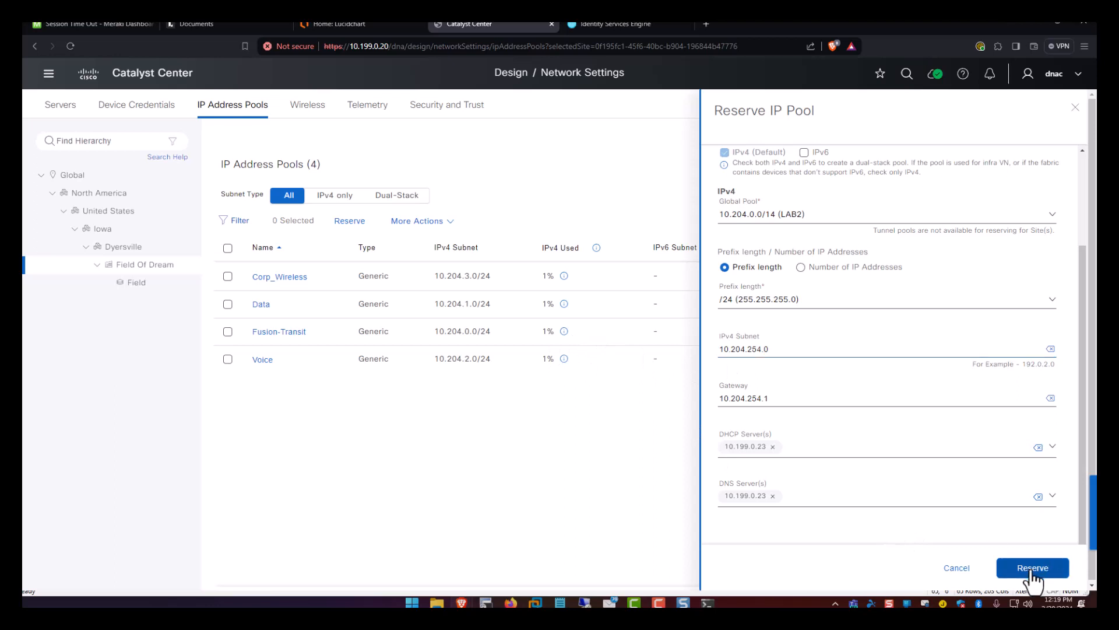
left_click(1056, 572)
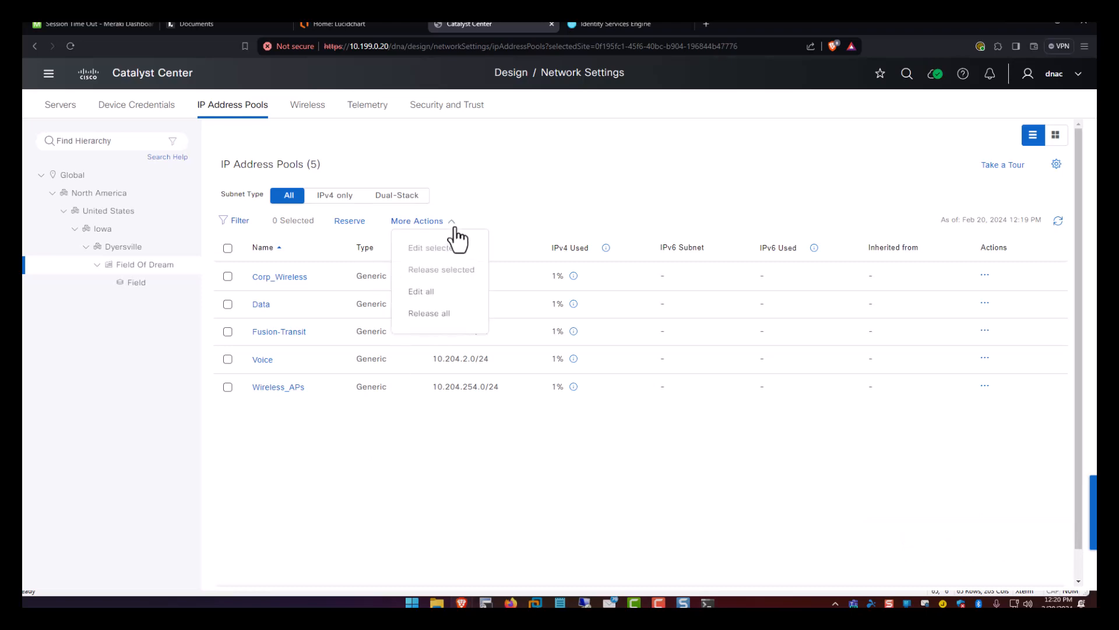
Go to the wireless SSID settings and dismiss the feature announcement and banners.
left_click(304, 108)
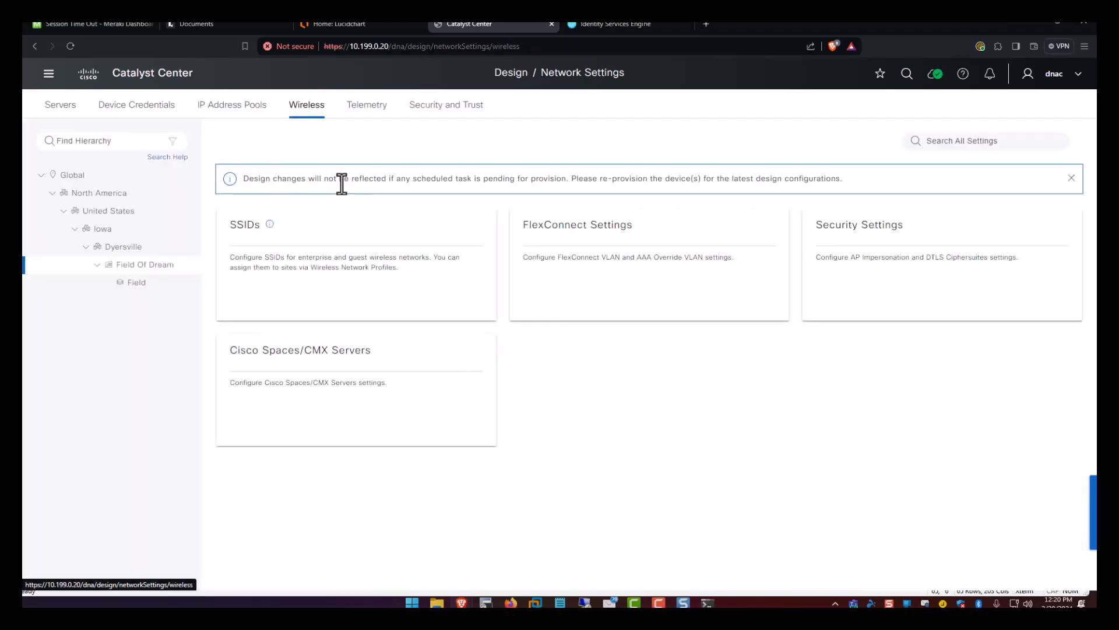
left_click(301, 245)
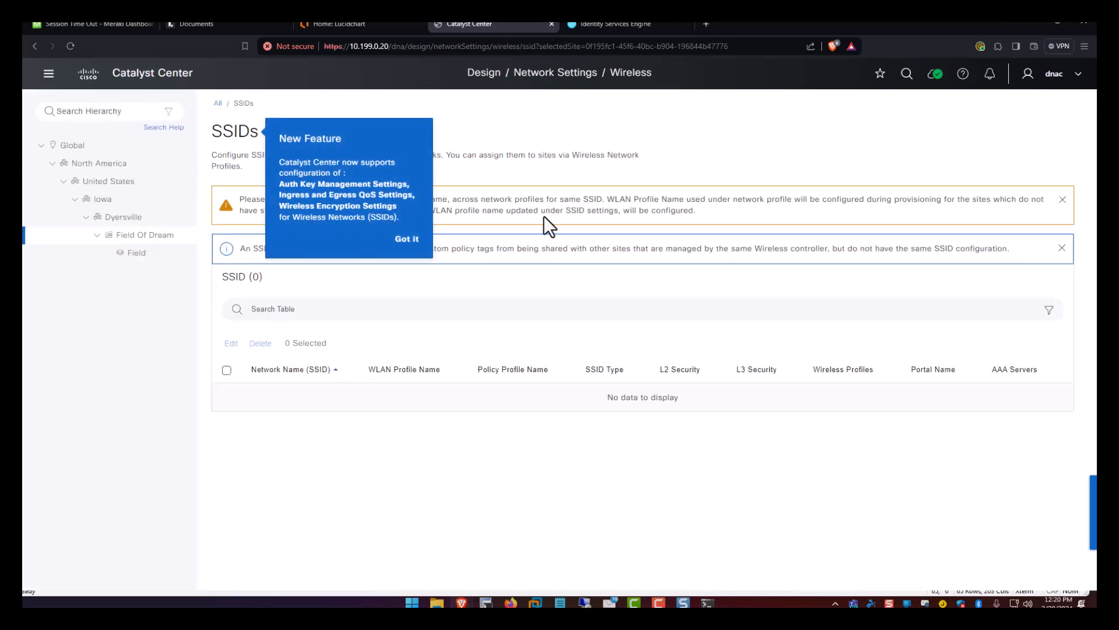
left_click(428, 238)
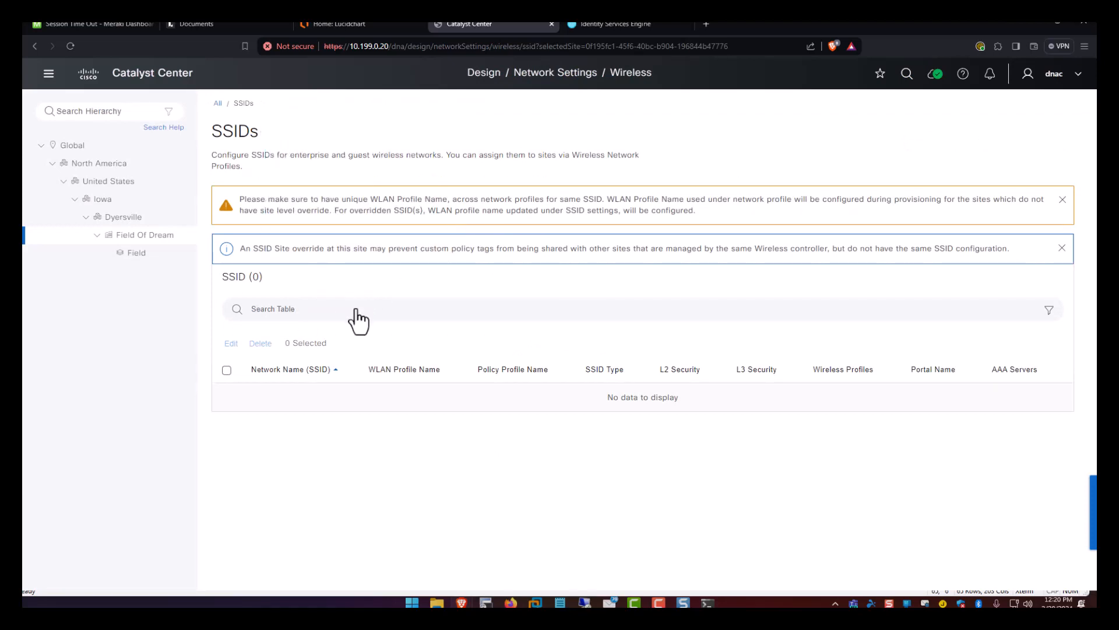
left_click(1062, 247)
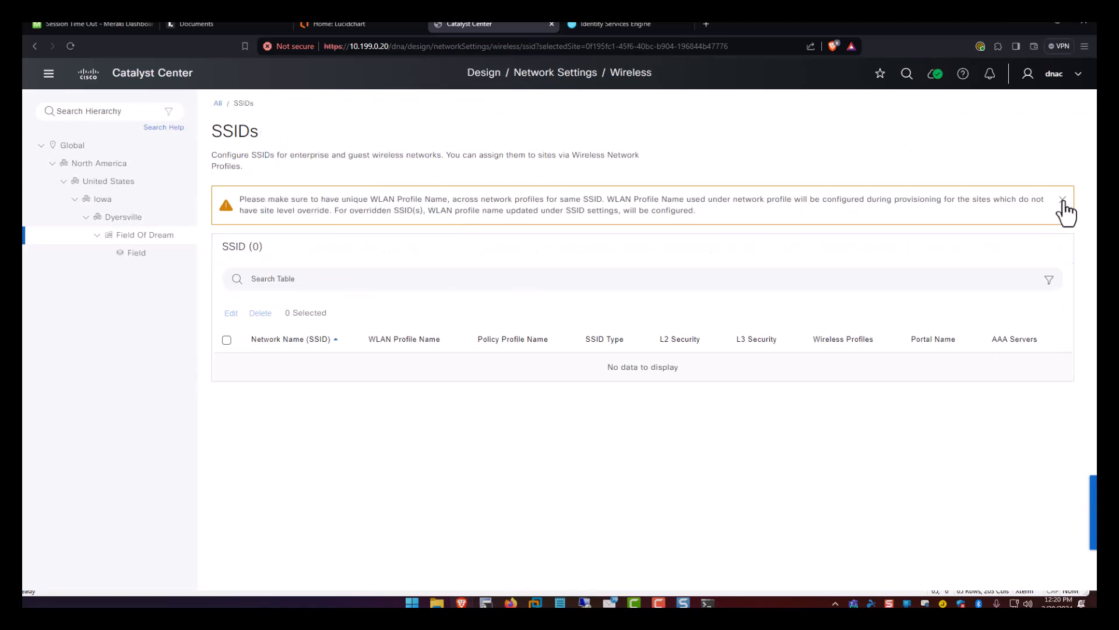
left_click(1063, 200)
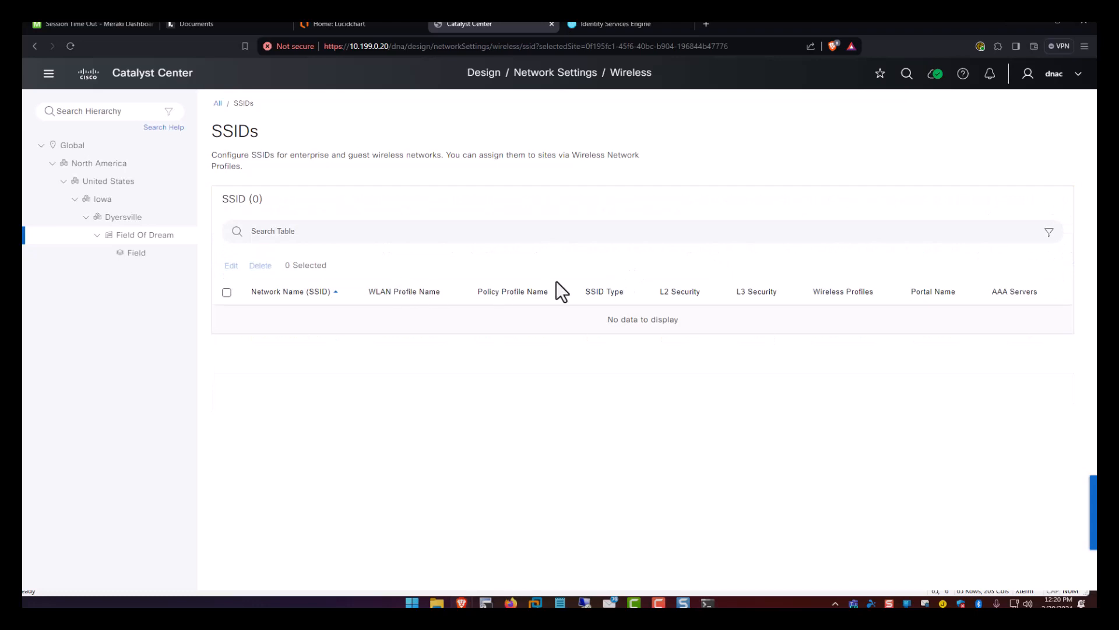
Switch to the Global site level and begin adding an Enterprise SSID.
left_click(143, 237)
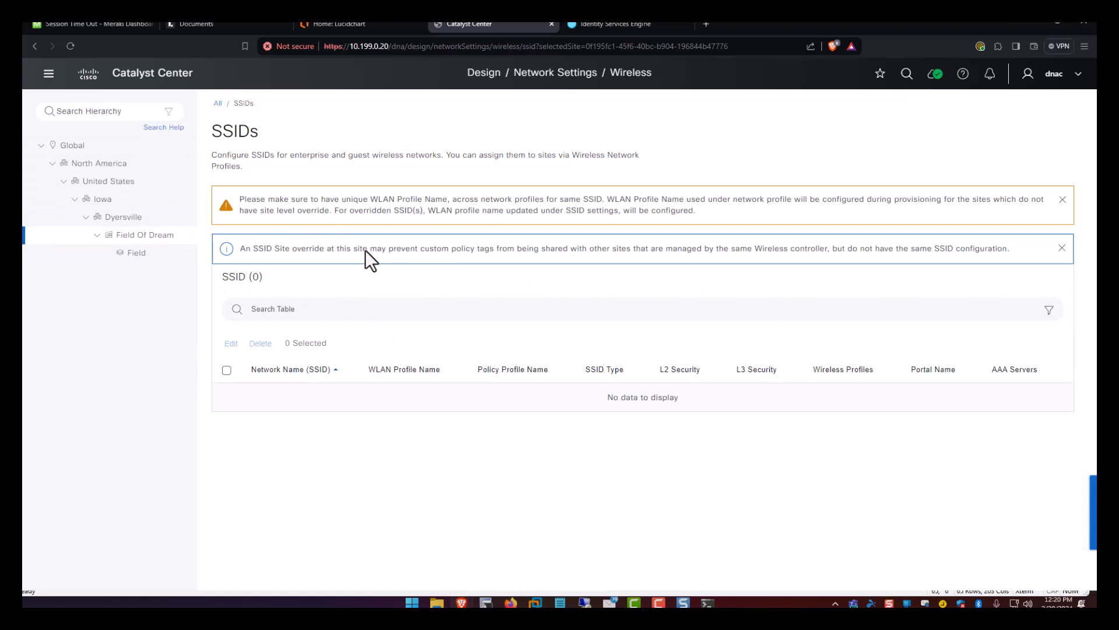
left_click(76, 147)
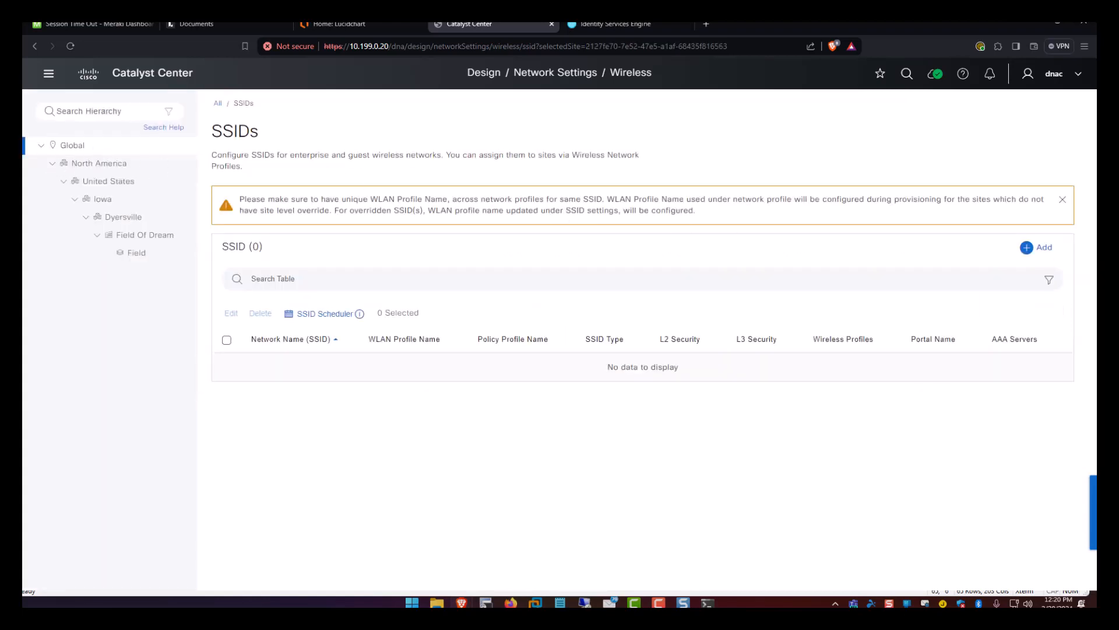
left_click(1026, 248)
left_click(1024, 278)
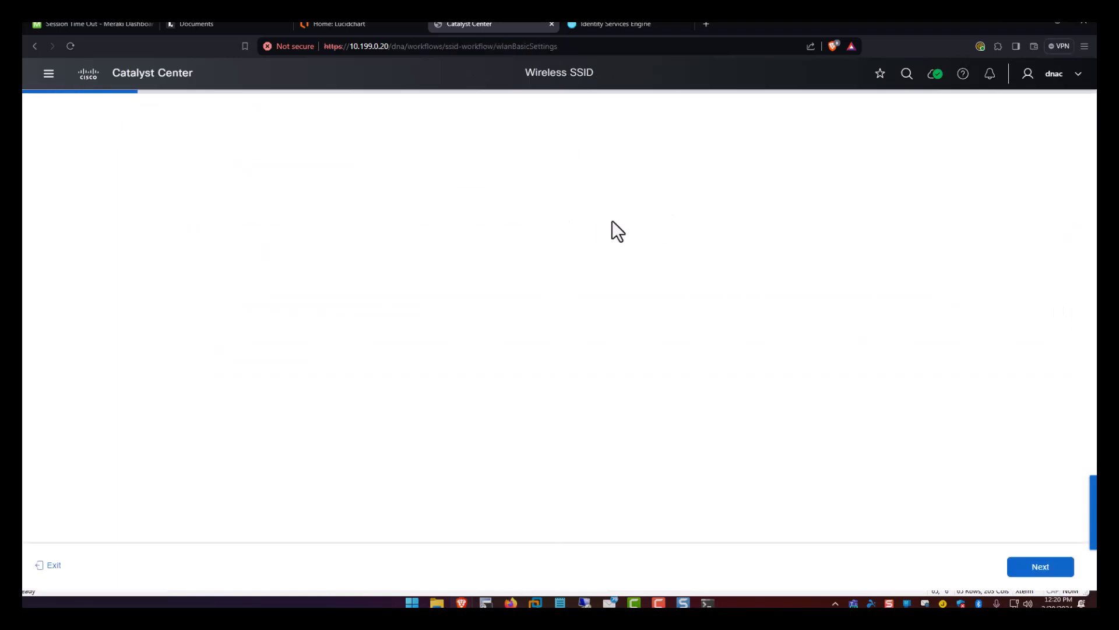
Enter Corp as the SSID name, keep the auto-filled Corp_profile, and continue to security.
left_click(208, 227)
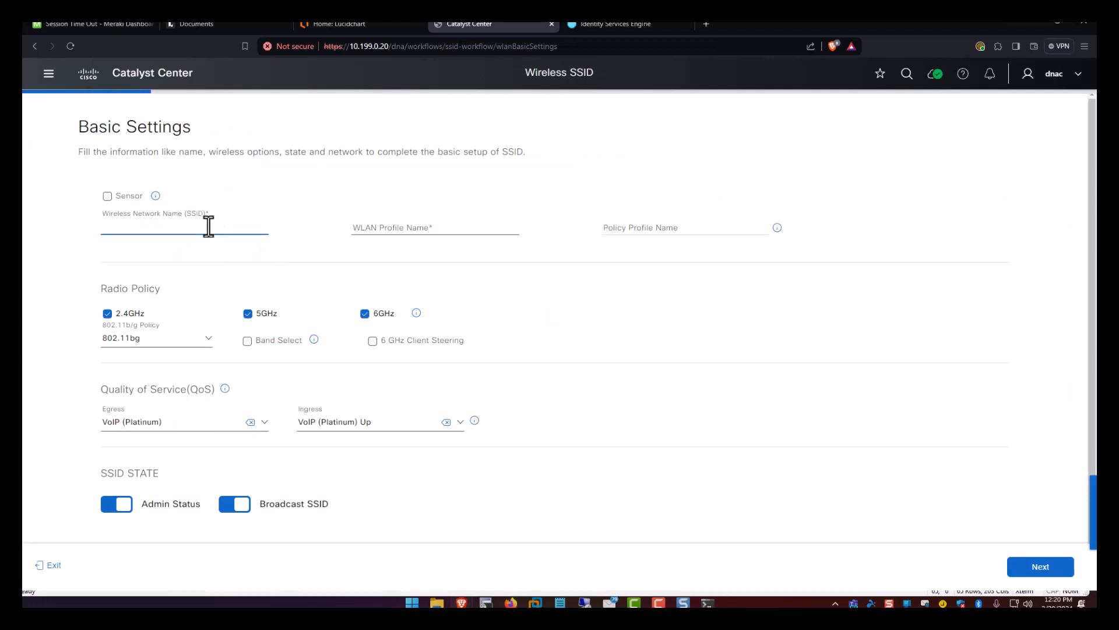
type("Corp")
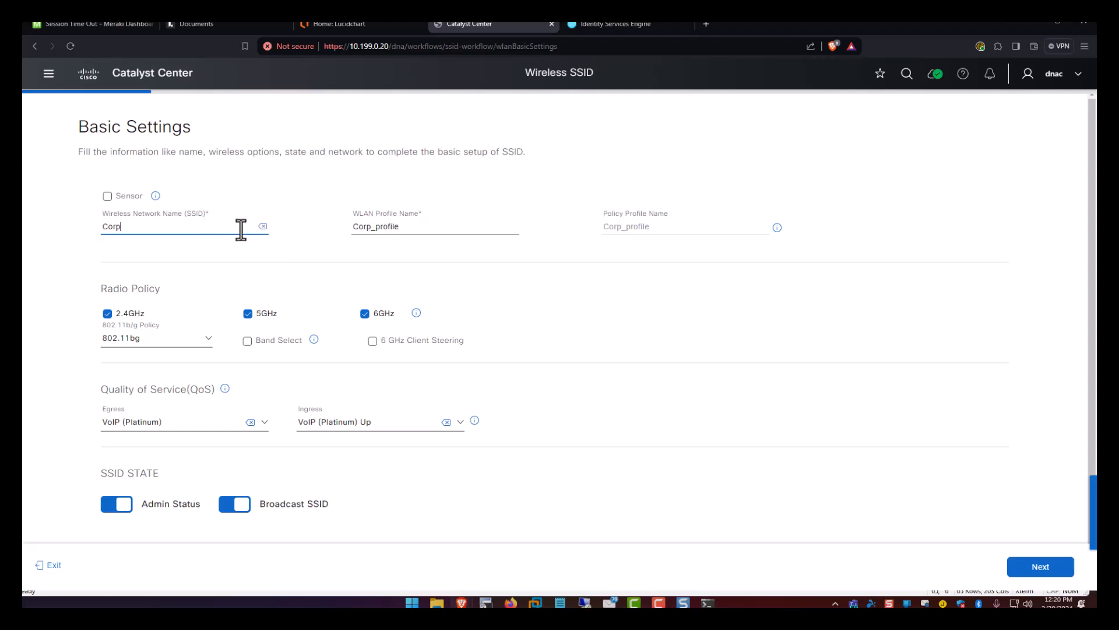
scroll(216, 284, "down", 1)
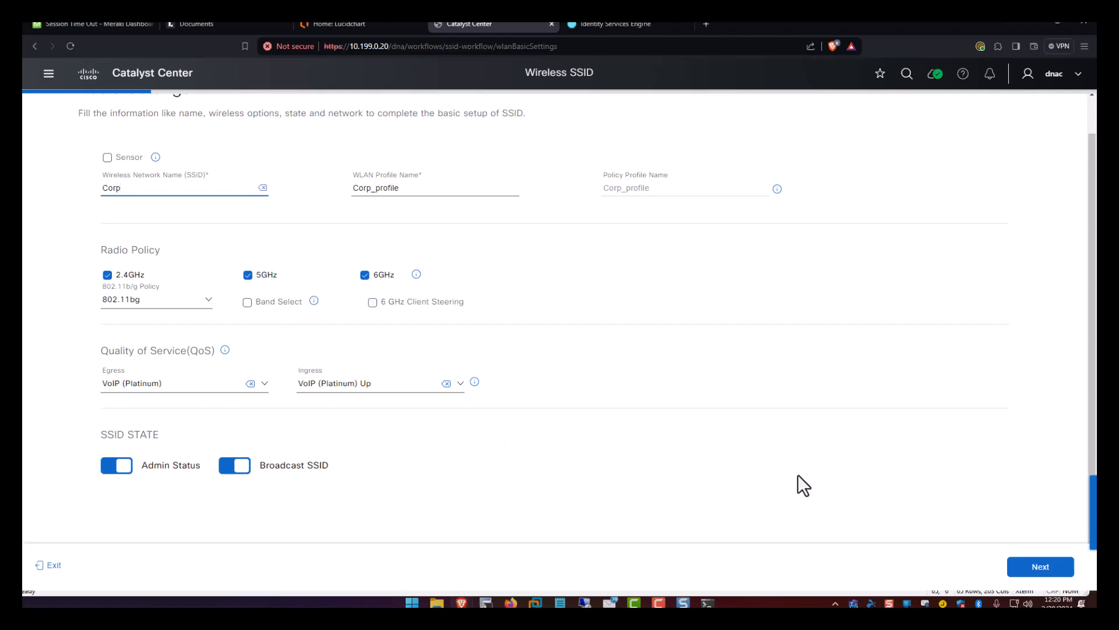
left_click(1024, 565)
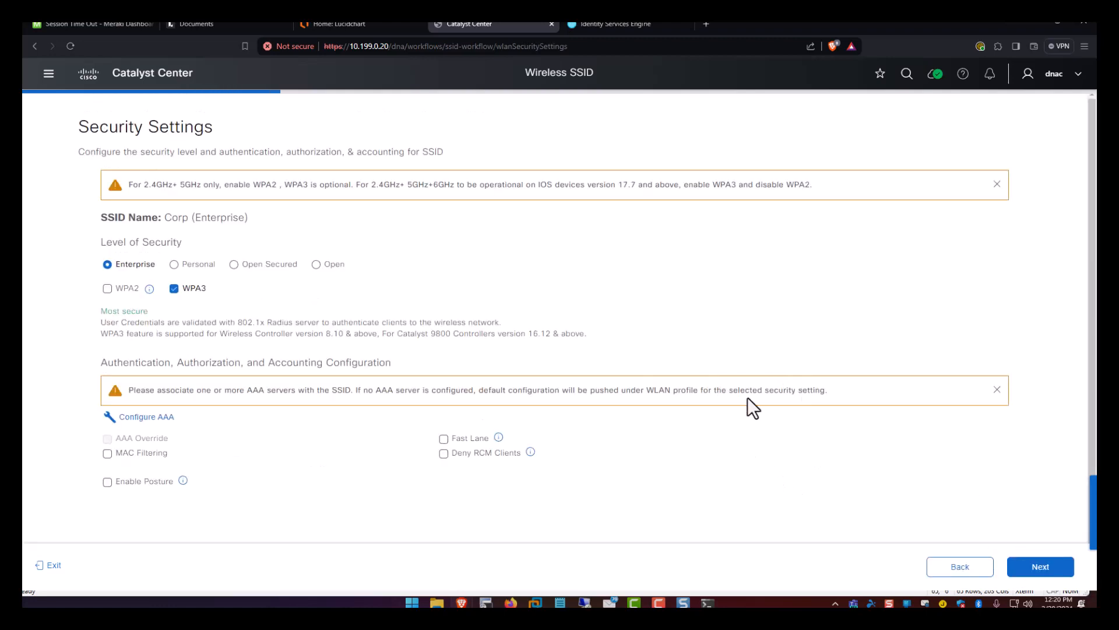
Use WPA2 instead of WPA3 and set AAA server 10.199.0.22 for authentication and accounting.
left_click(125, 285)
left_click(174, 293)
scroll(184, 342, "down", 1)
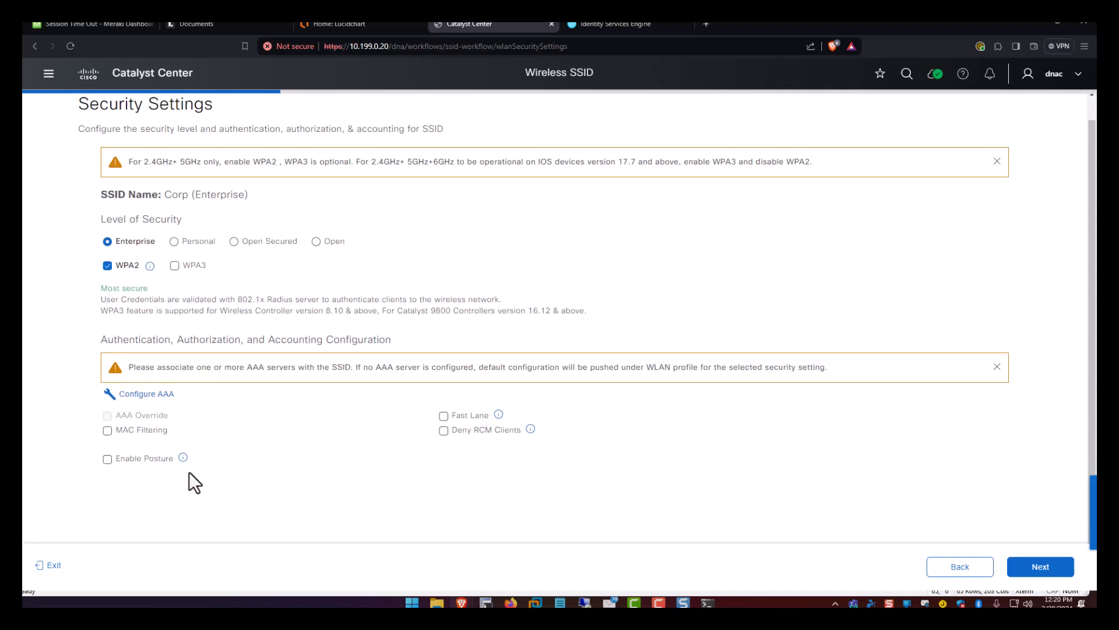
left_click(150, 394)
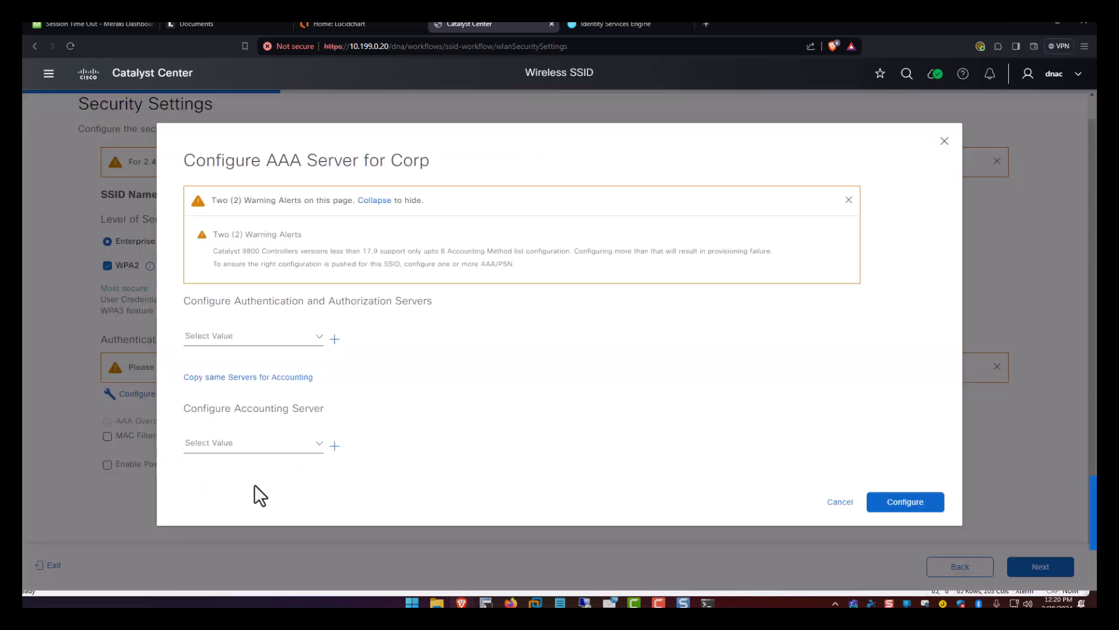
left_click(295, 337)
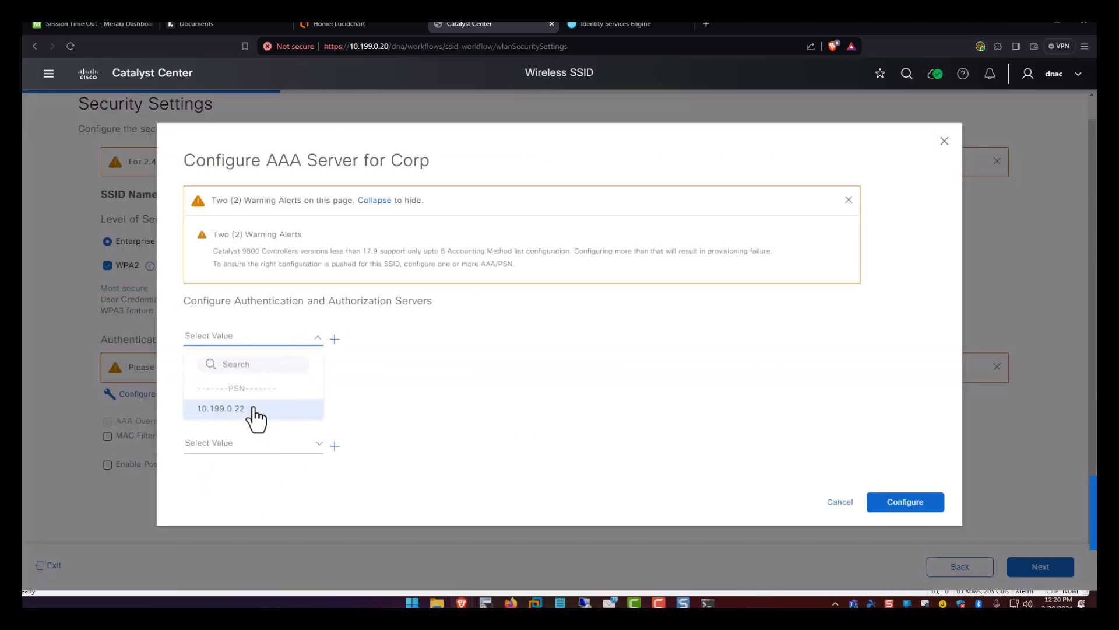
left_click(257, 415)
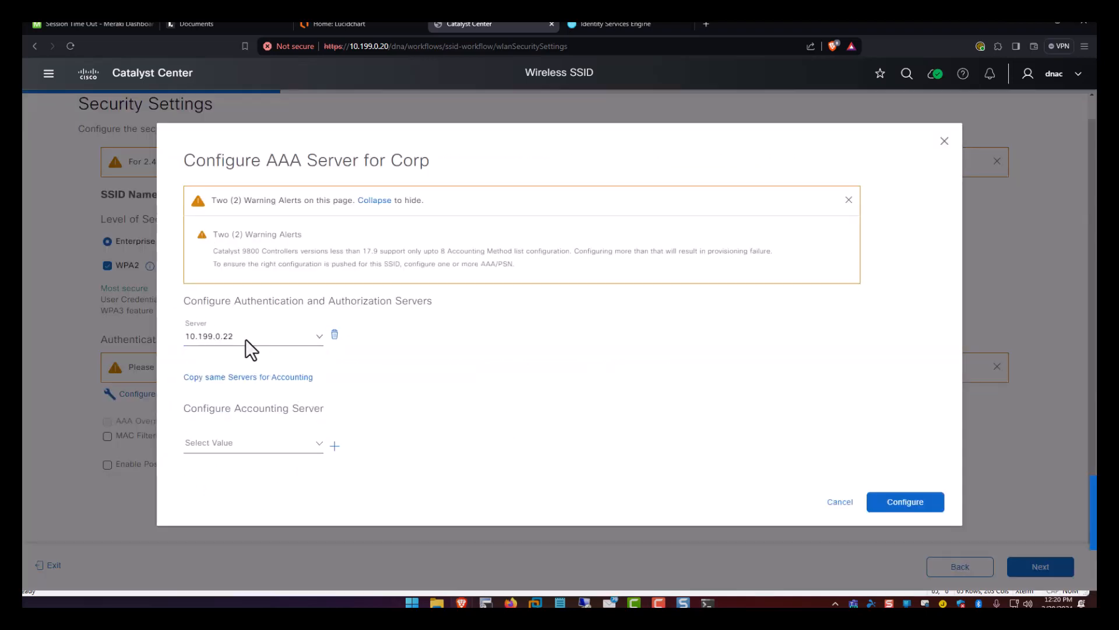
left_click(267, 442)
left_click(241, 524)
left_click(905, 505)
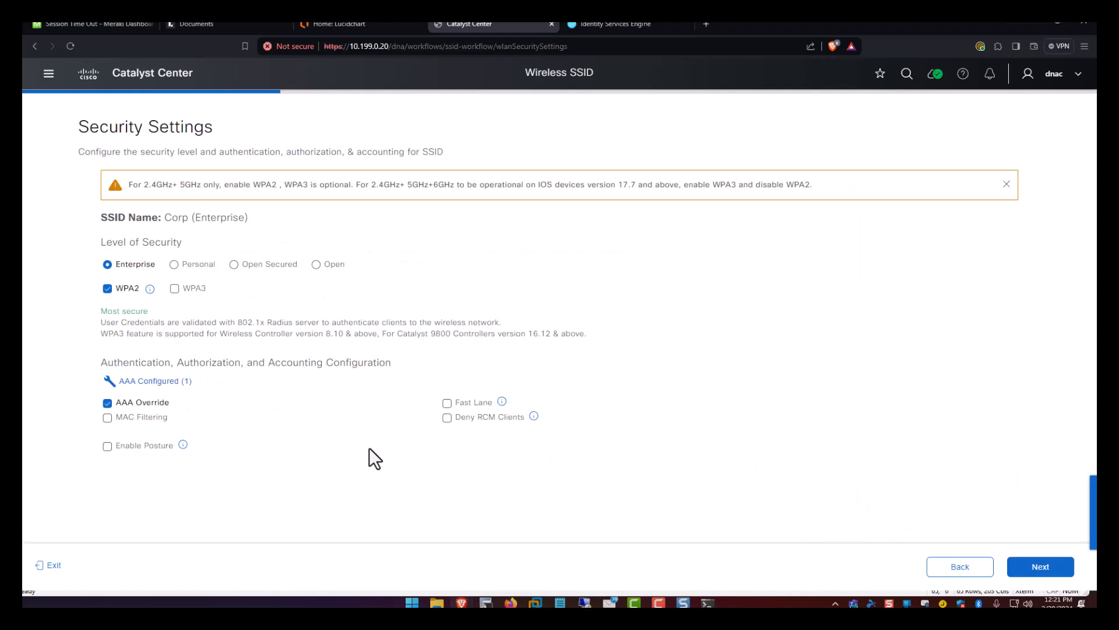
left_click(1027, 570)
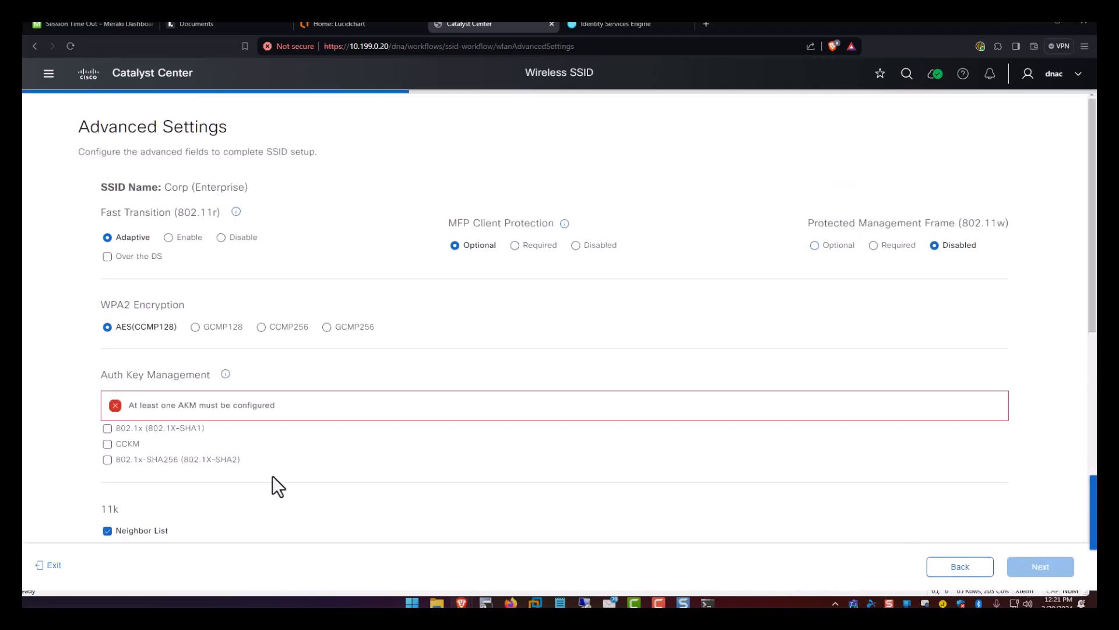
Switch Corp's key management to 802.1x (802.1X-SHA1) and advance past Associate Model Config.
left_click(117, 429)
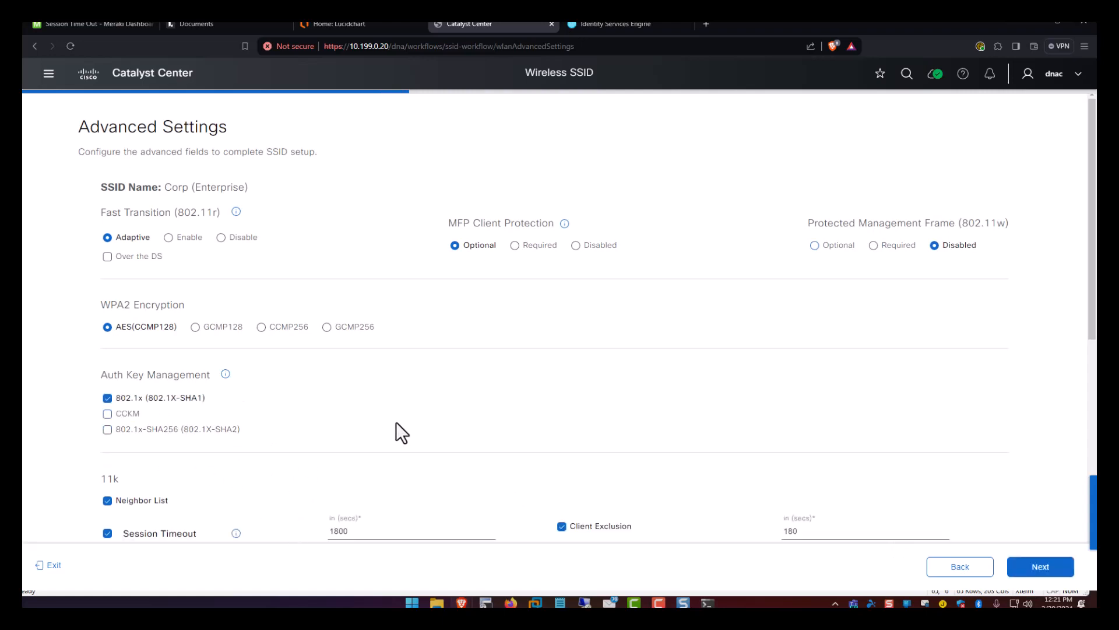
scroll(425, 430, "down", 4)
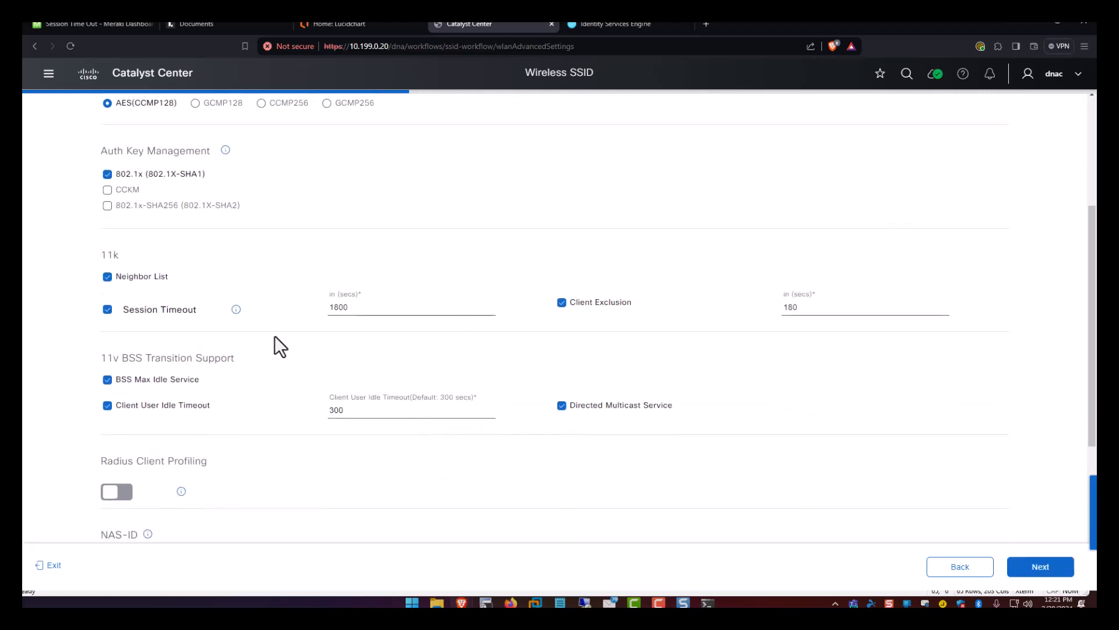
scroll(712, 454, "down", 3)
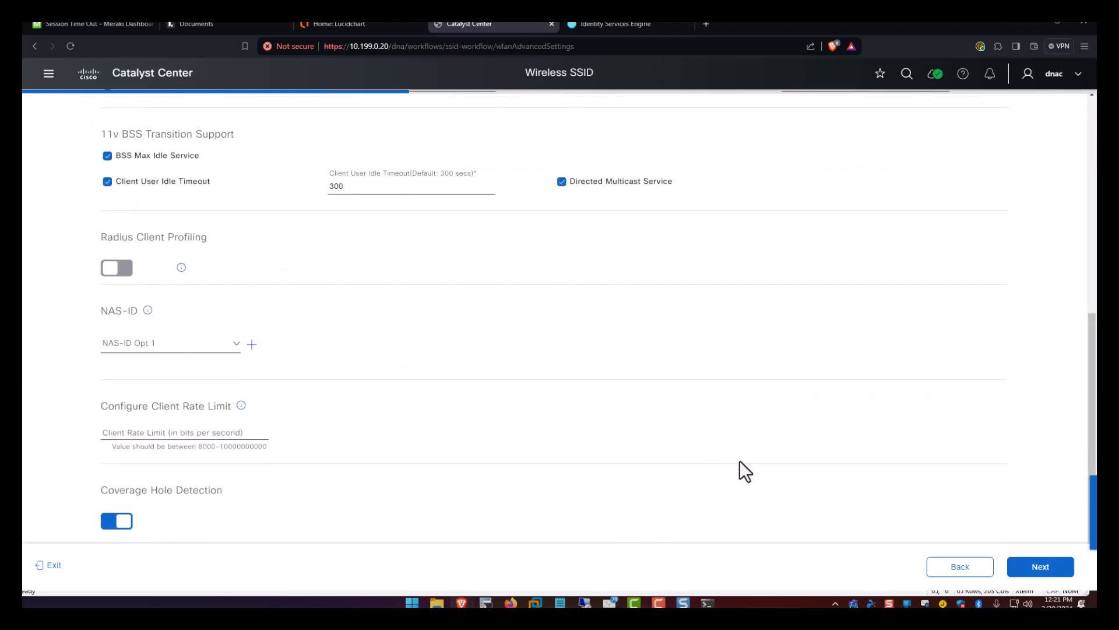
scroll(758, 478, "down", 1)
left_click(1020, 568)
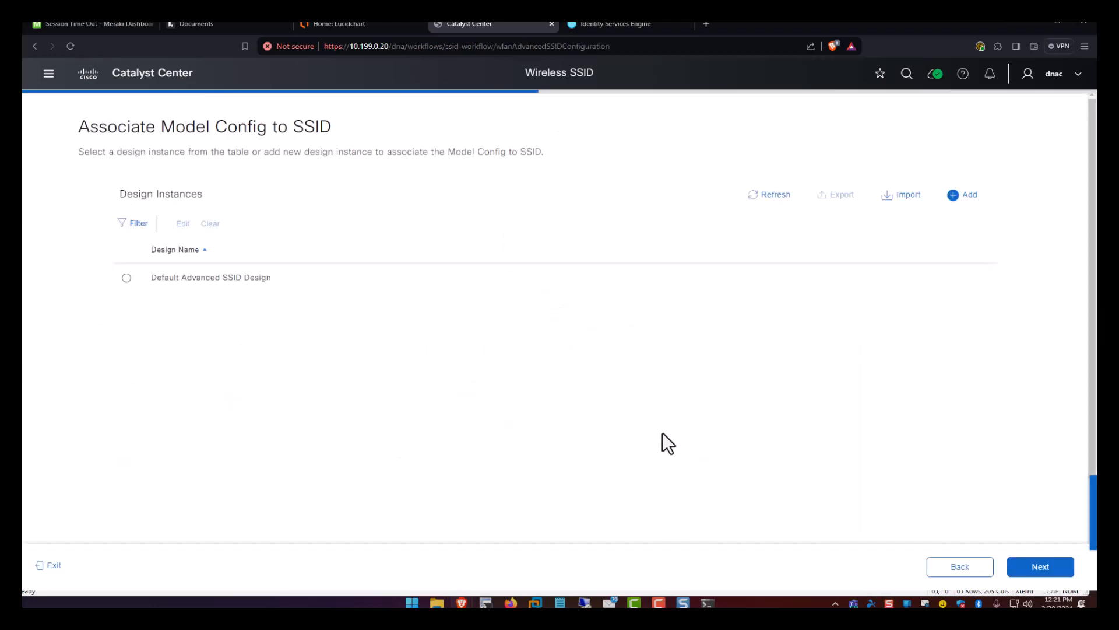
left_click(1039, 568)
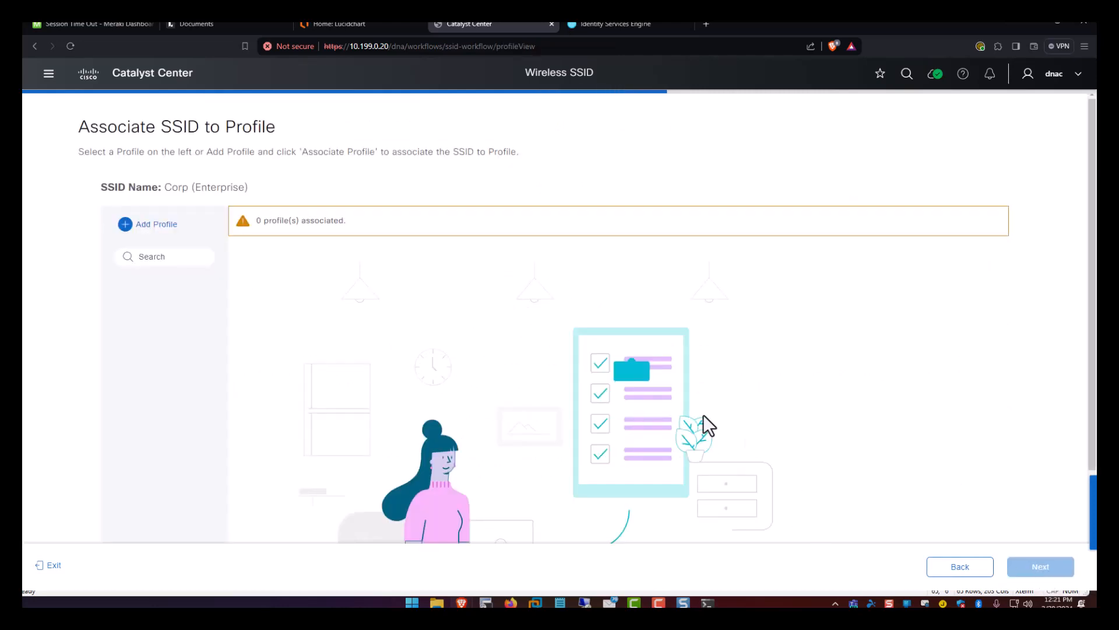
Add a new fabric-enabled profile named FieldOfDreams and associate it with Corp.
left_click(150, 227)
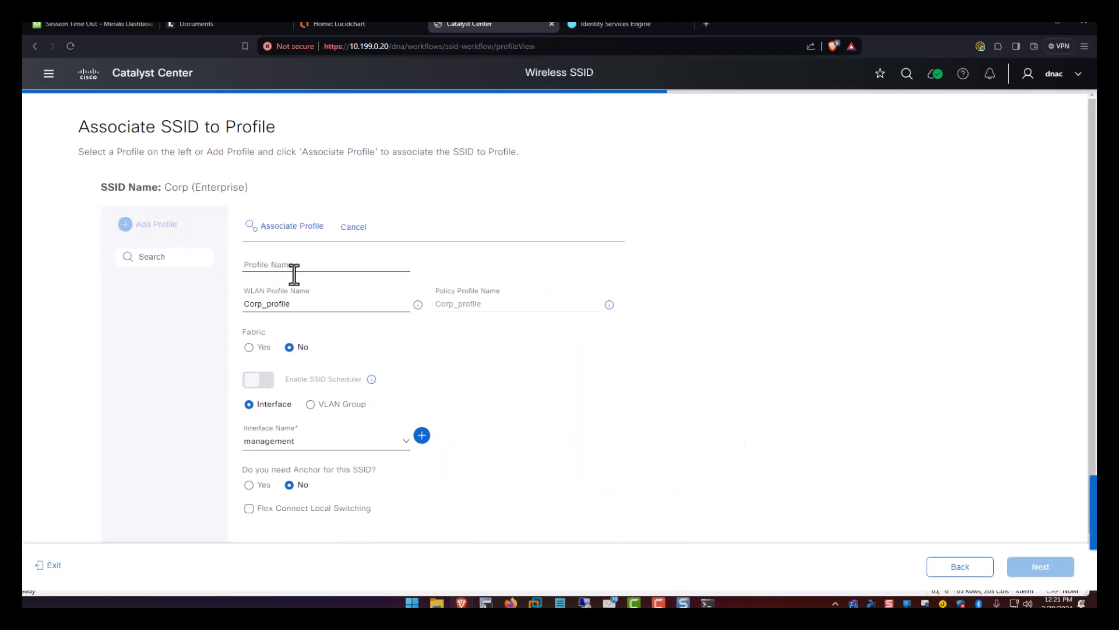
left_click(288, 259)
type("F")
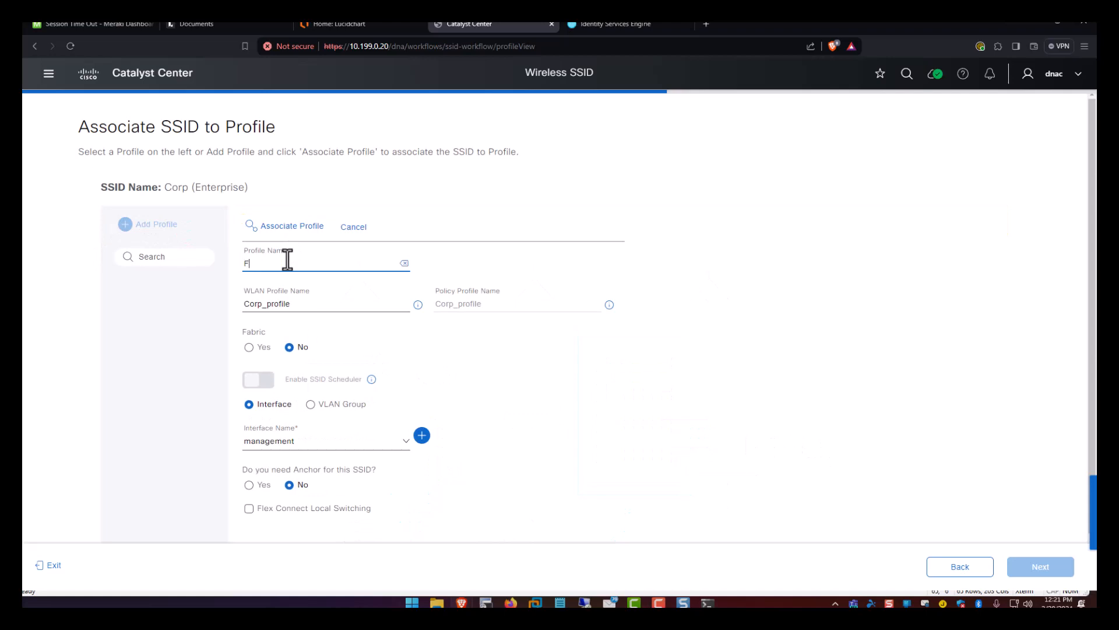
type("ieldOfDreams")
left_click_drag(312, 265, 254, 269)
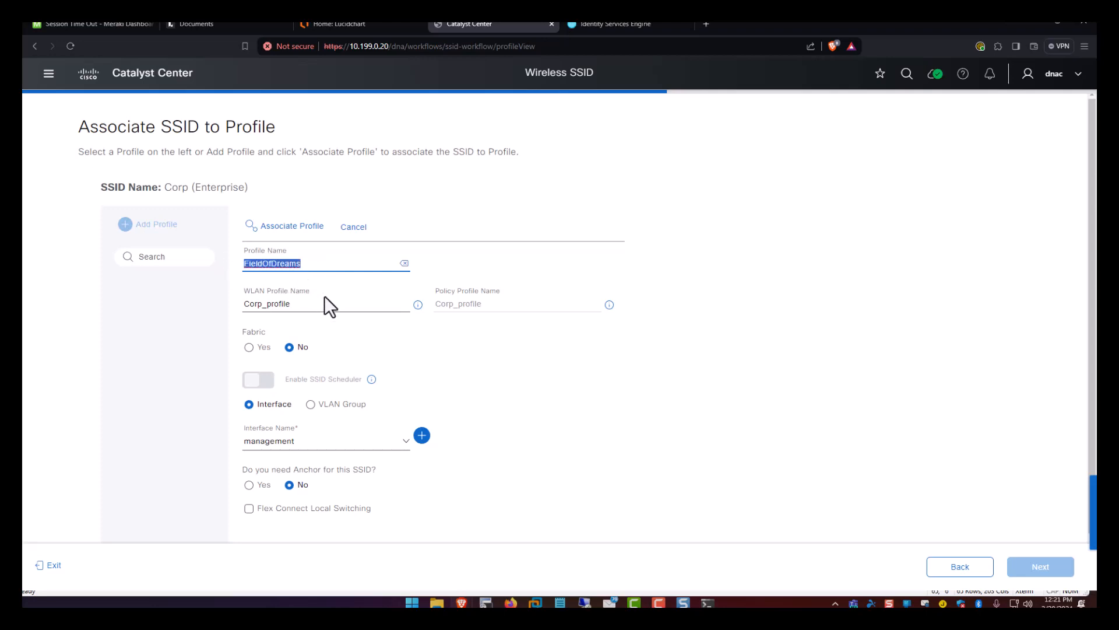
scroll(324, 296, "down", 1)
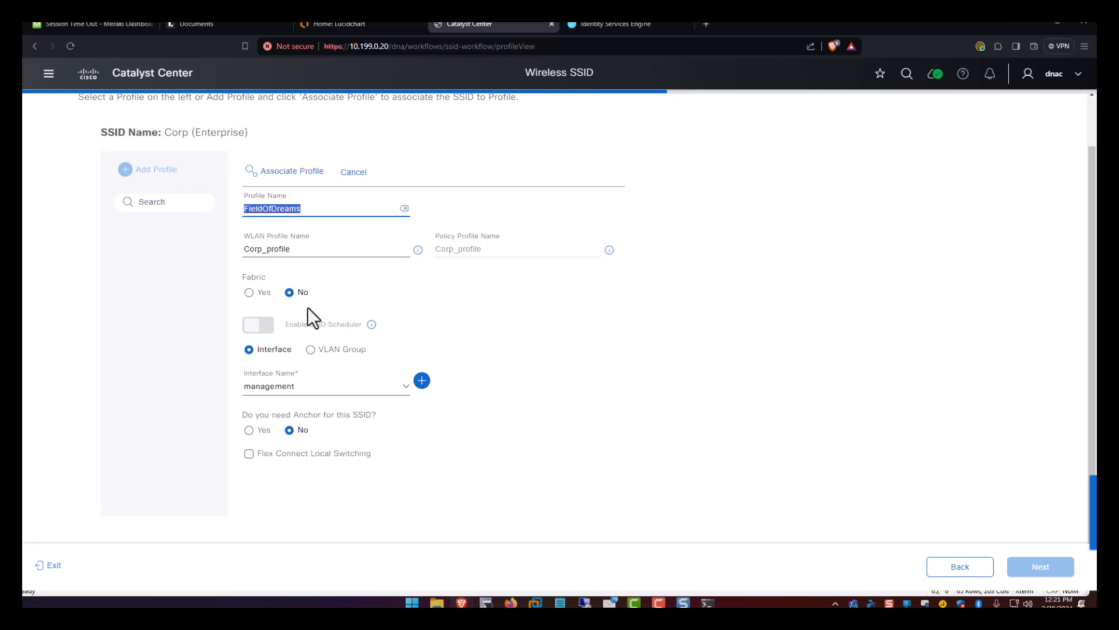
left_click(249, 293)
scroll(367, 352, "up", 1)
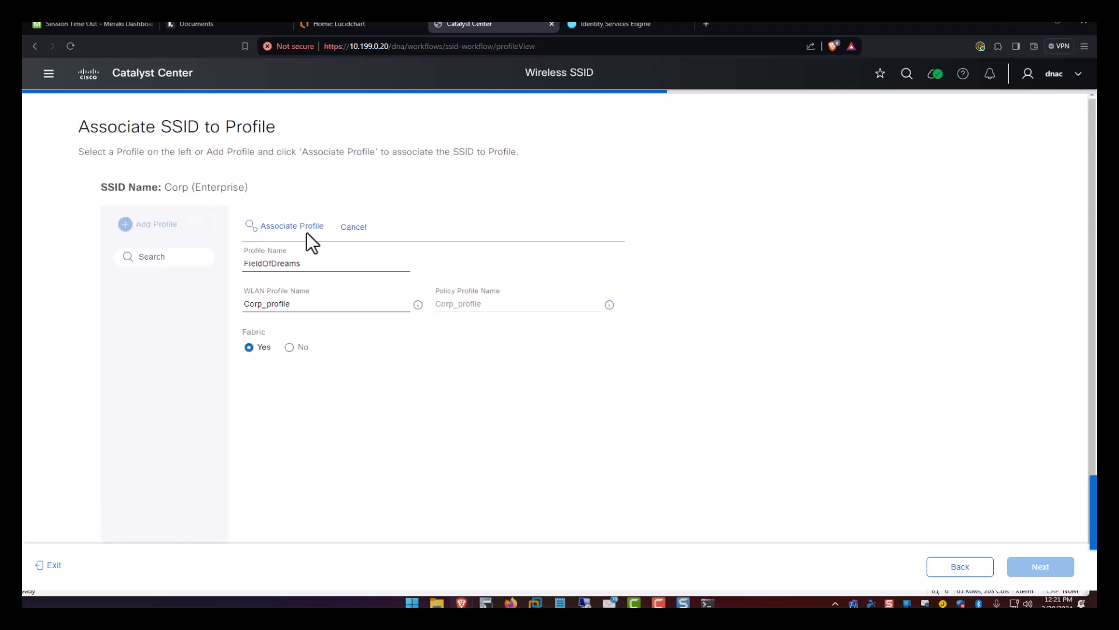
left_click(291, 226)
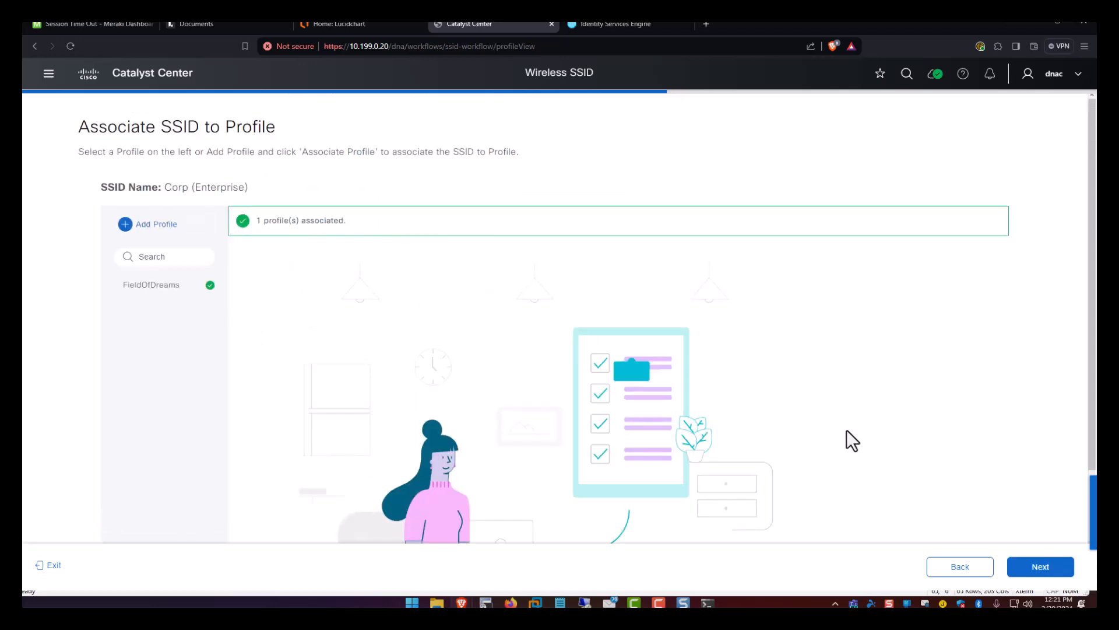
Save the Corp SSID with the FieldOfDreams profile from the summary.
left_click(1040, 567)
left_click(1058, 567)
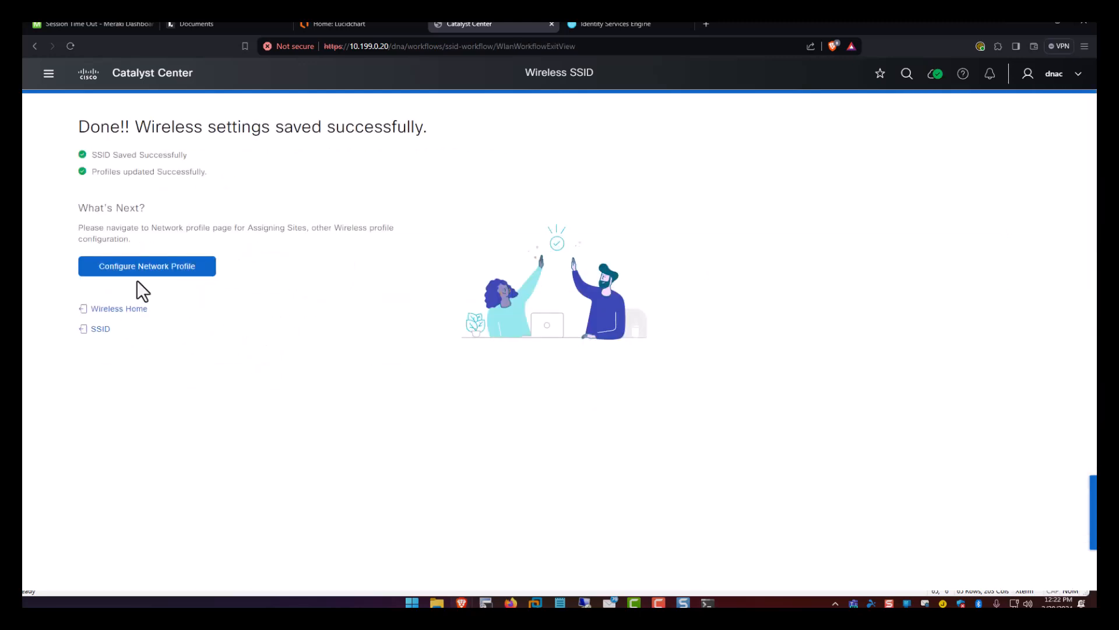
left_click(144, 270)
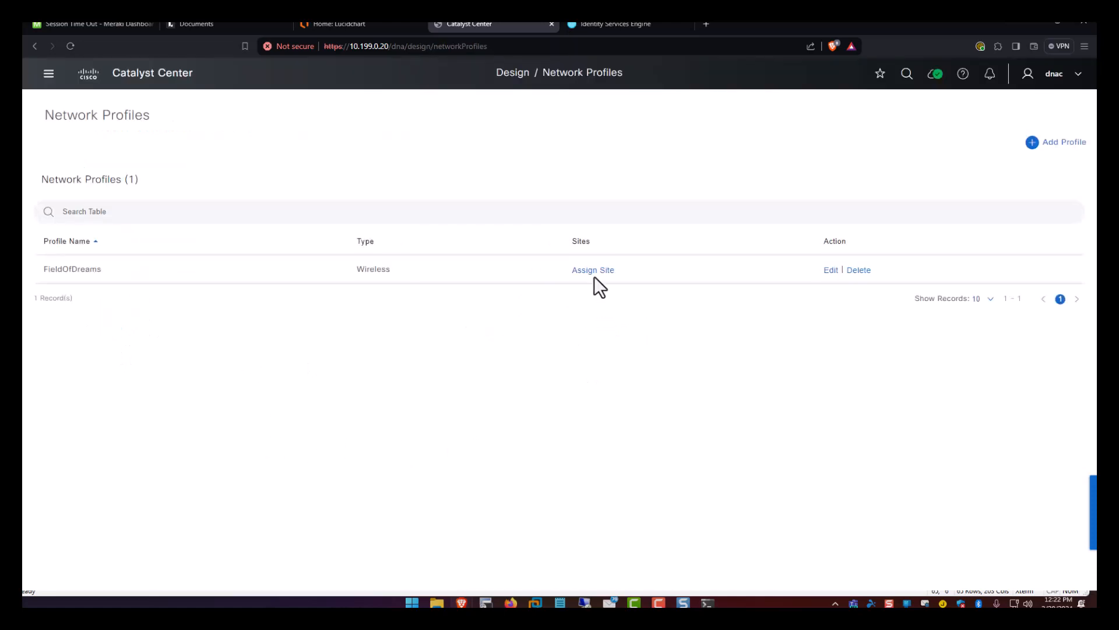
Add the Field Of Dream site (North America > United States > Iowa > Dyersville) to FieldOfDreams.
left_click(592, 271)
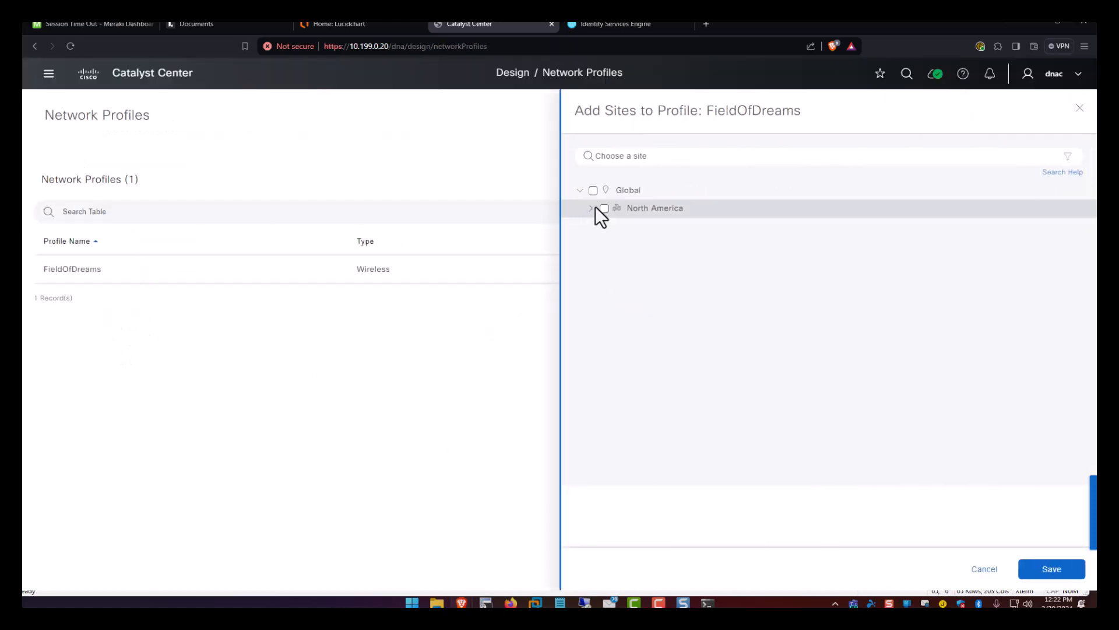
left_click(591, 209)
left_click(602, 227)
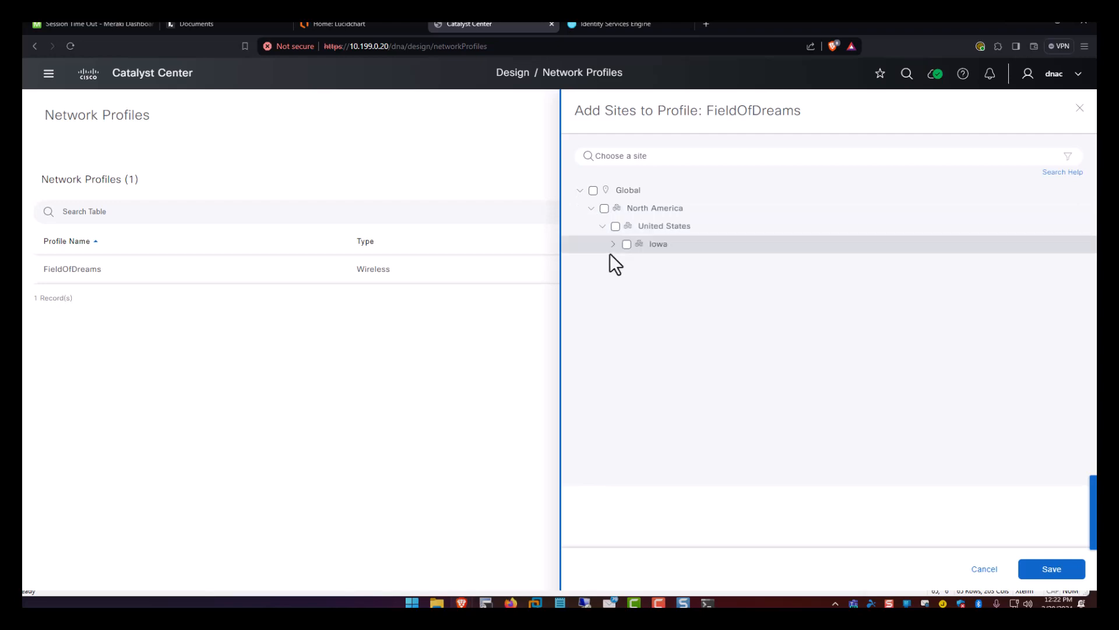
left_click(613, 244)
left_click(624, 262)
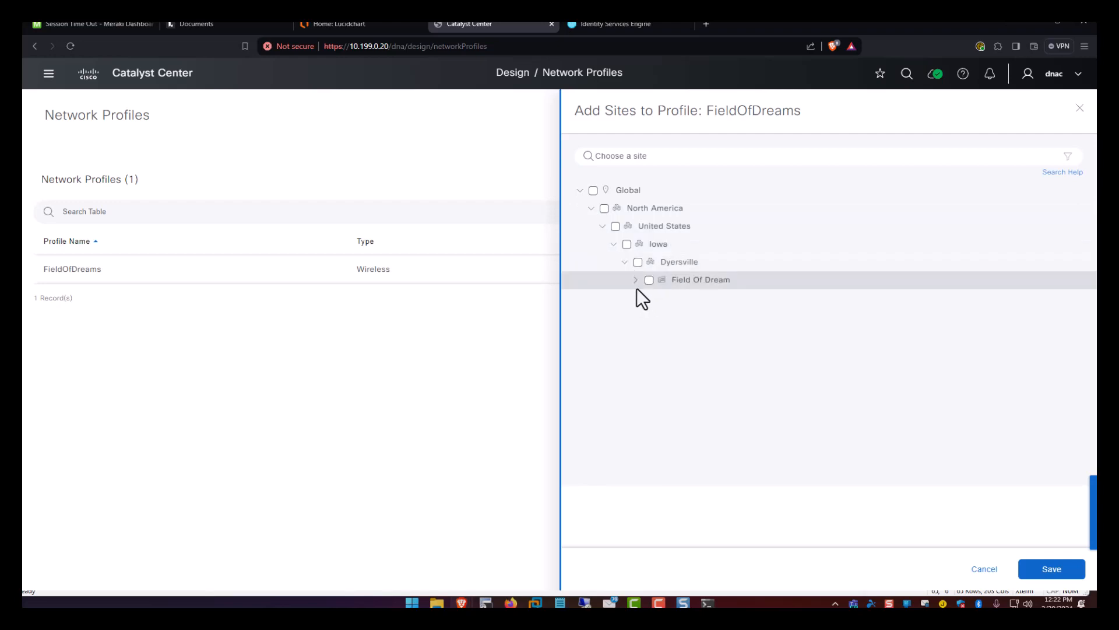
left_click(649, 280)
left_click(1038, 575)
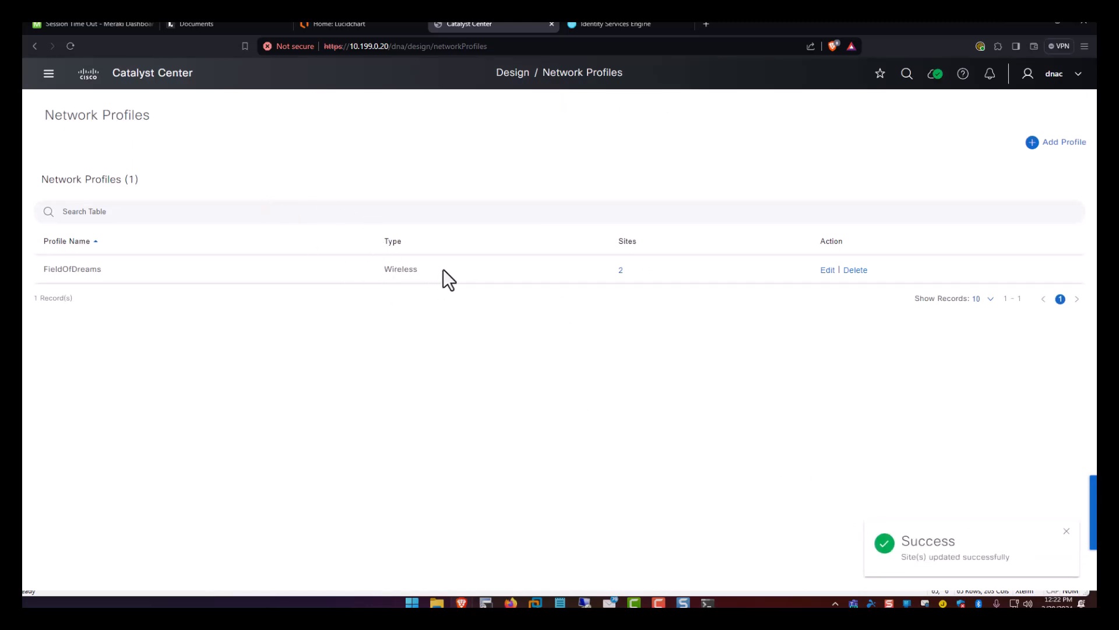
Review the FieldOfDreams profile in its editor and close it without changes.
left_click(822, 269)
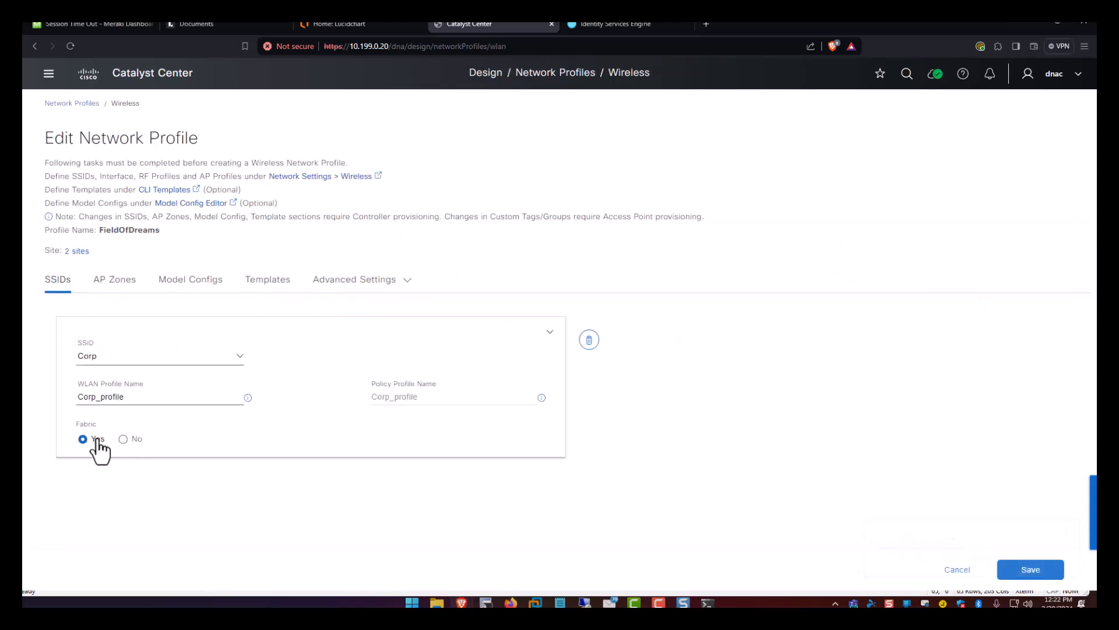
left_click(959, 570)
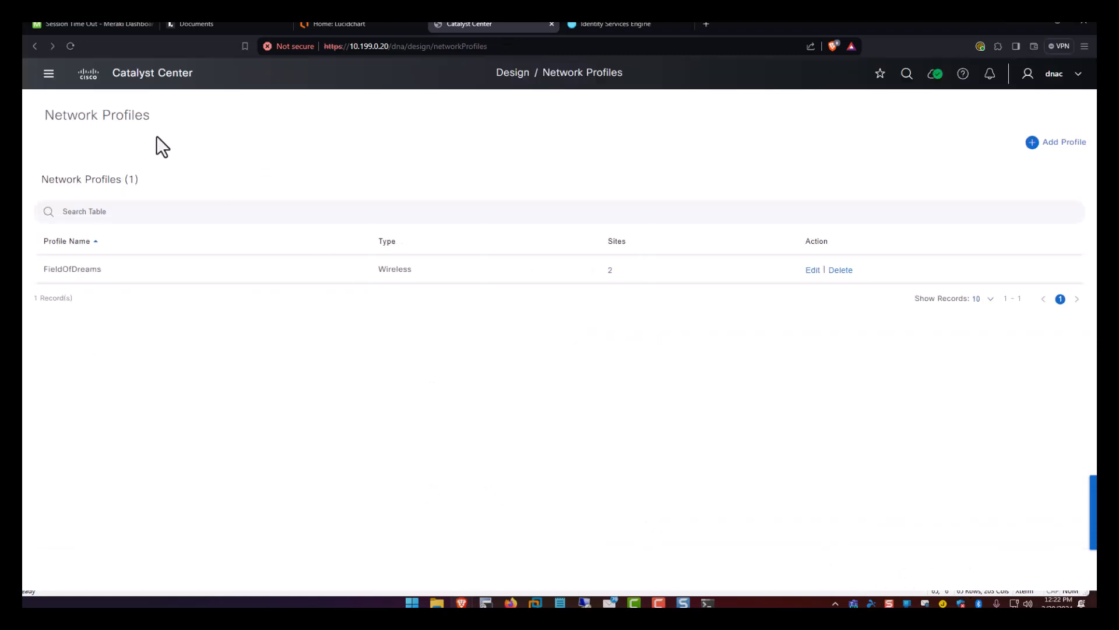
left_click(48, 75)
left_click(50, 74)
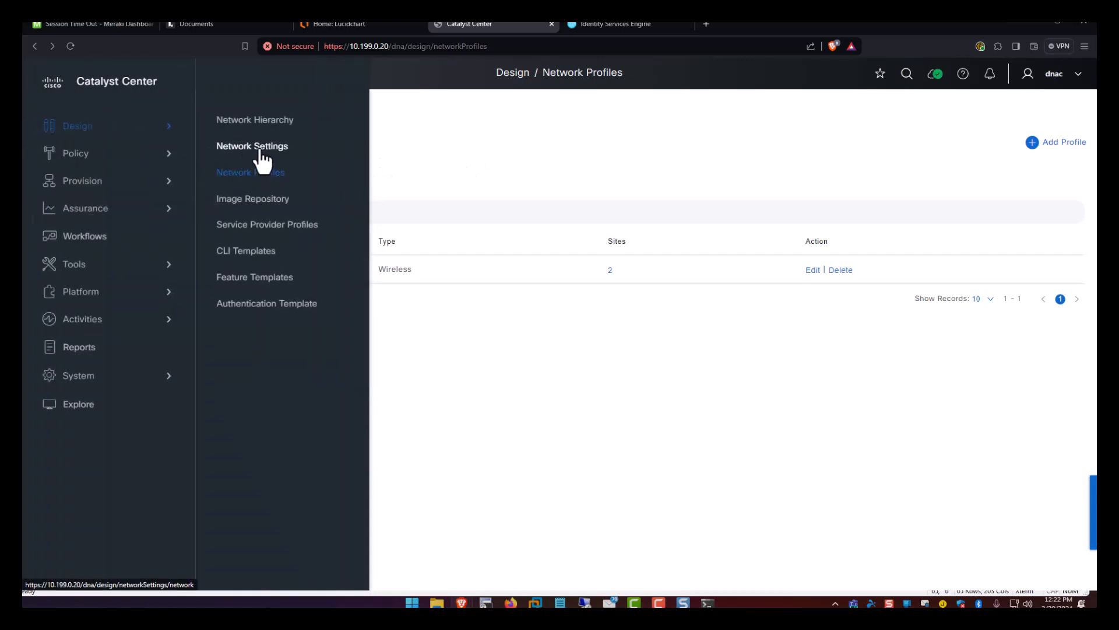
Enable Global telemetry with Wired Endpoint Data Collection in Network Settings and save.
left_click(254, 149)
left_click(550, 390)
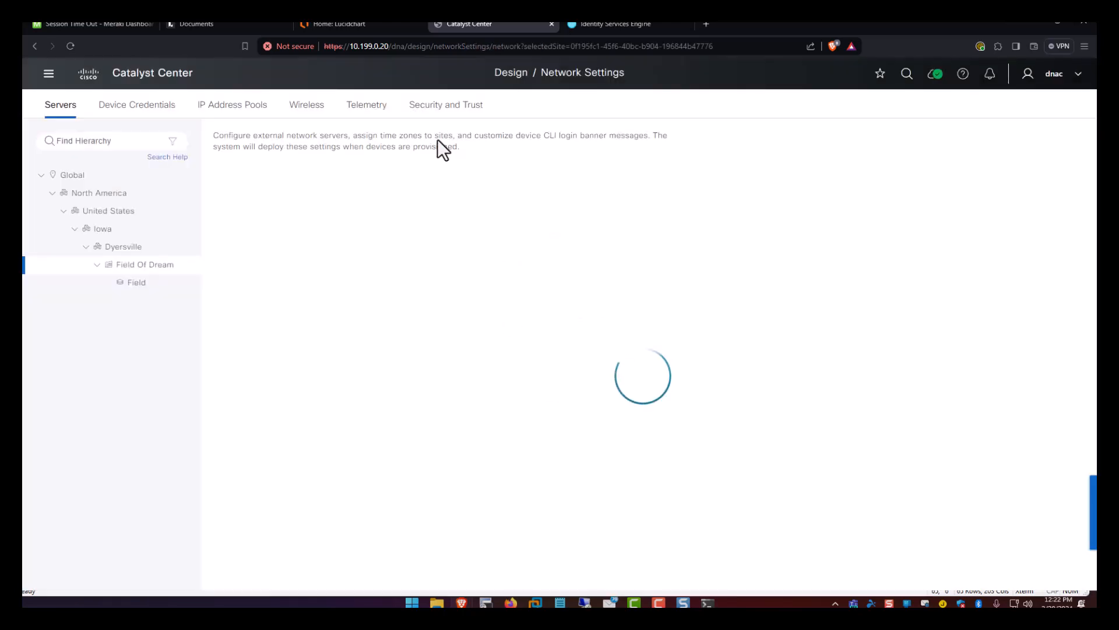
left_click(376, 108)
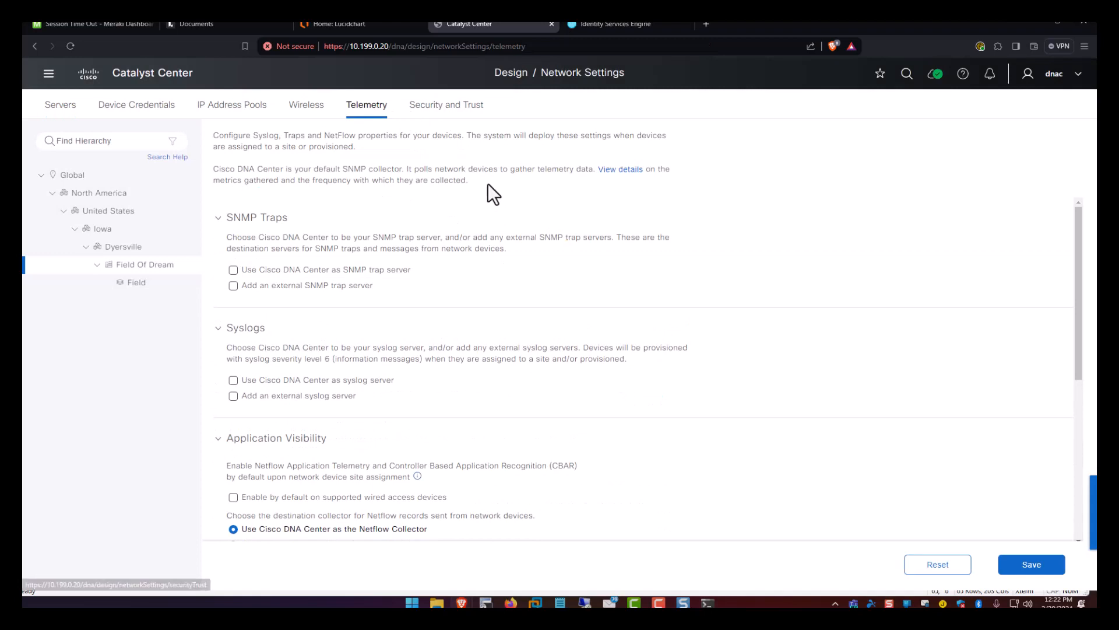
left_click(68, 175)
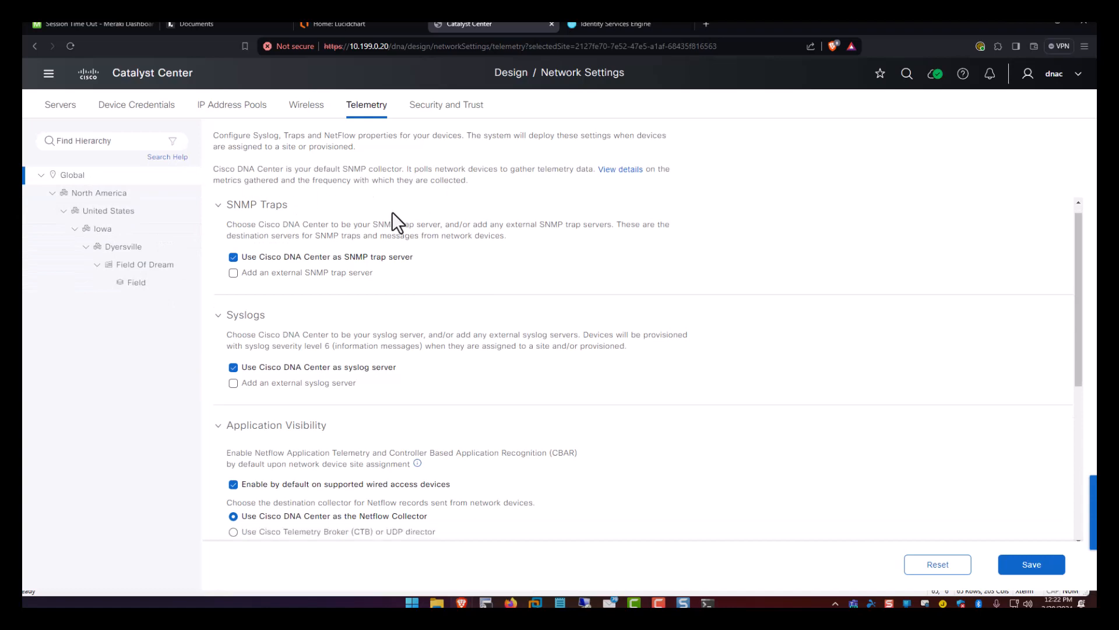
scroll(392, 211, "down", 3)
scroll(393, 211, "down", 3)
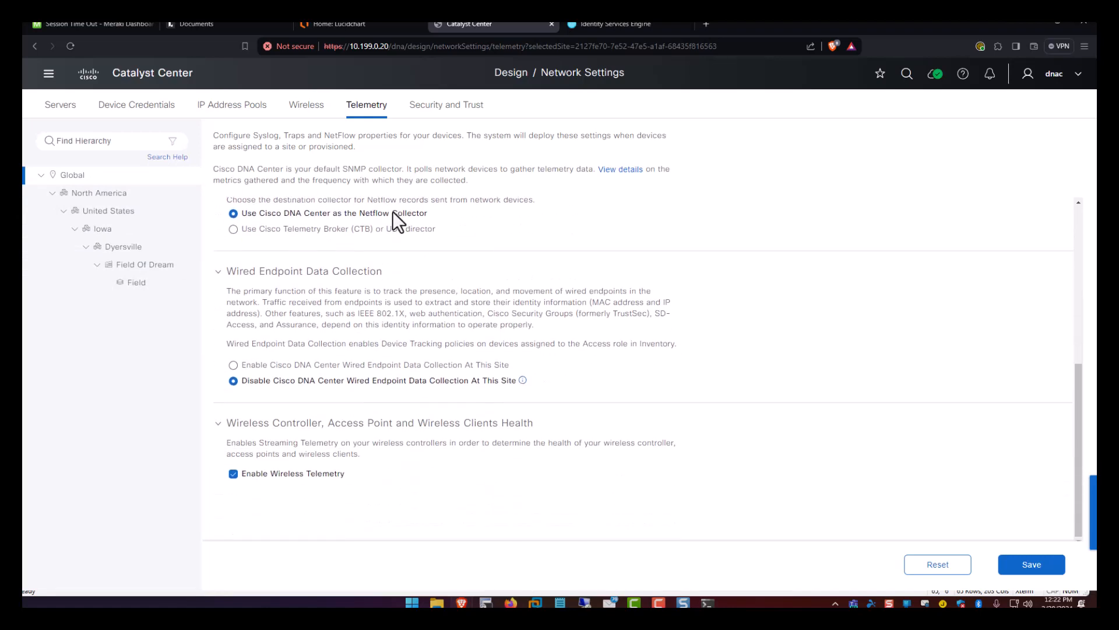
left_click(321, 365)
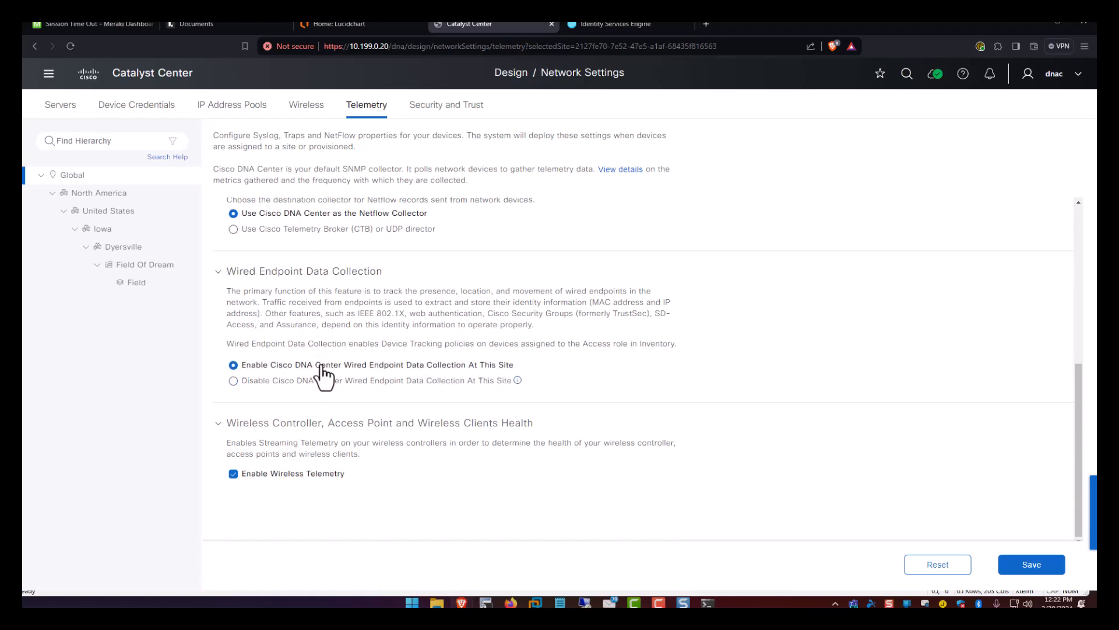
scroll(388, 325, "up", 3)
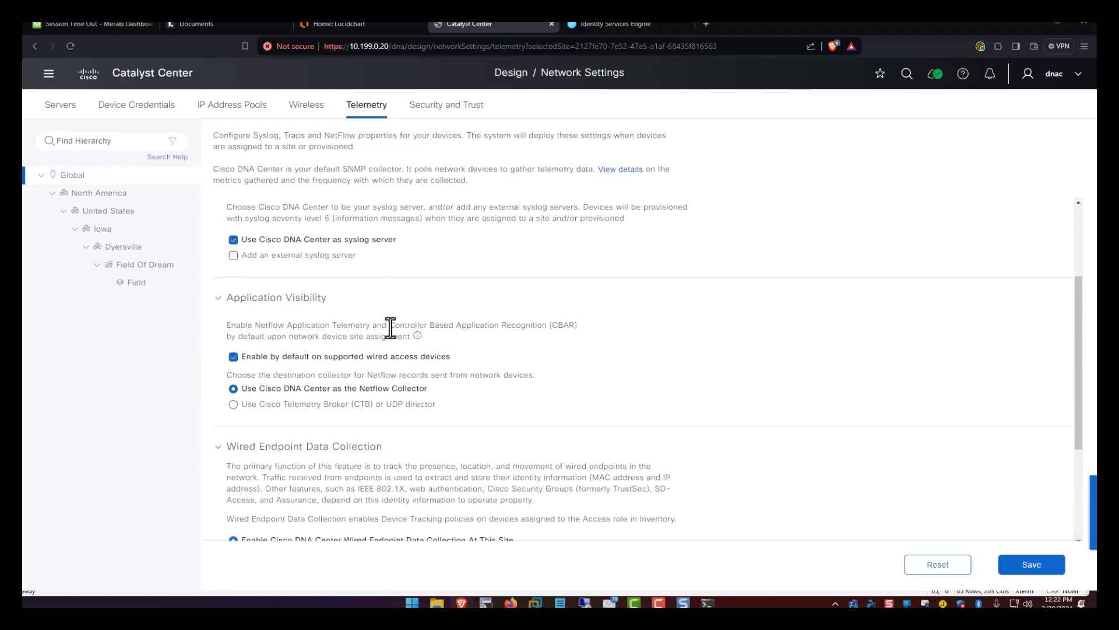
scroll(388, 327, "down", 4)
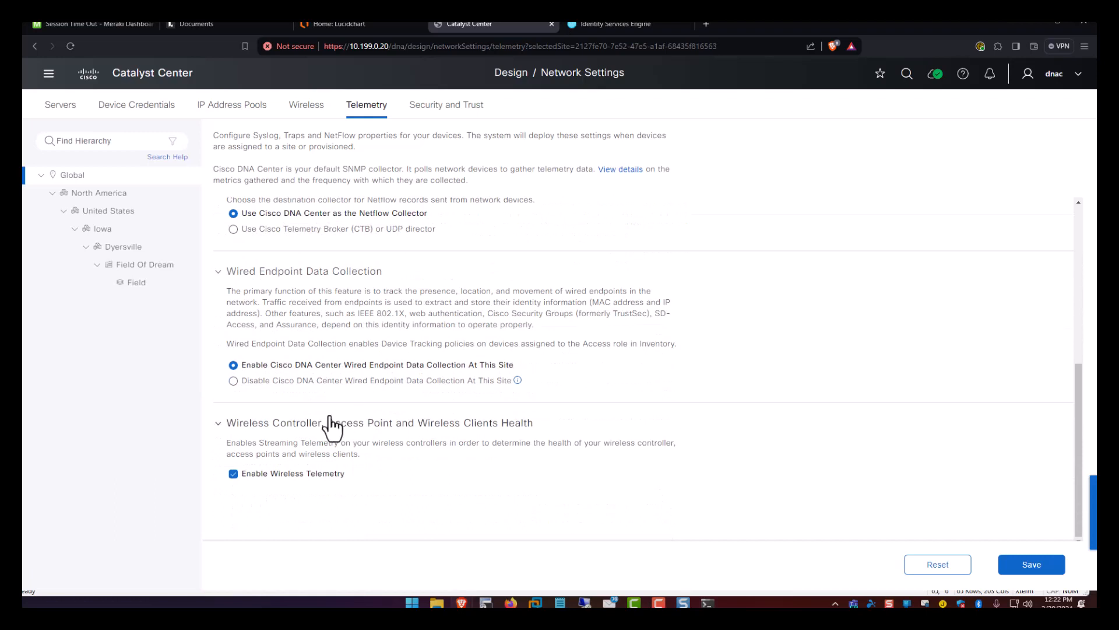
left_click(1015, 565)
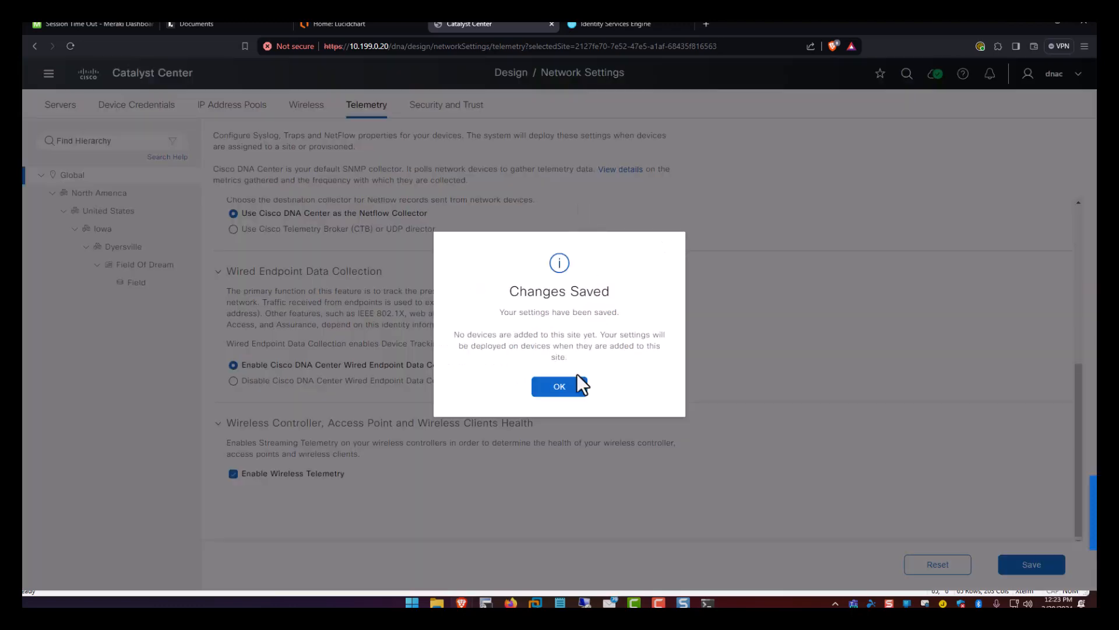
left_click(571, 384)
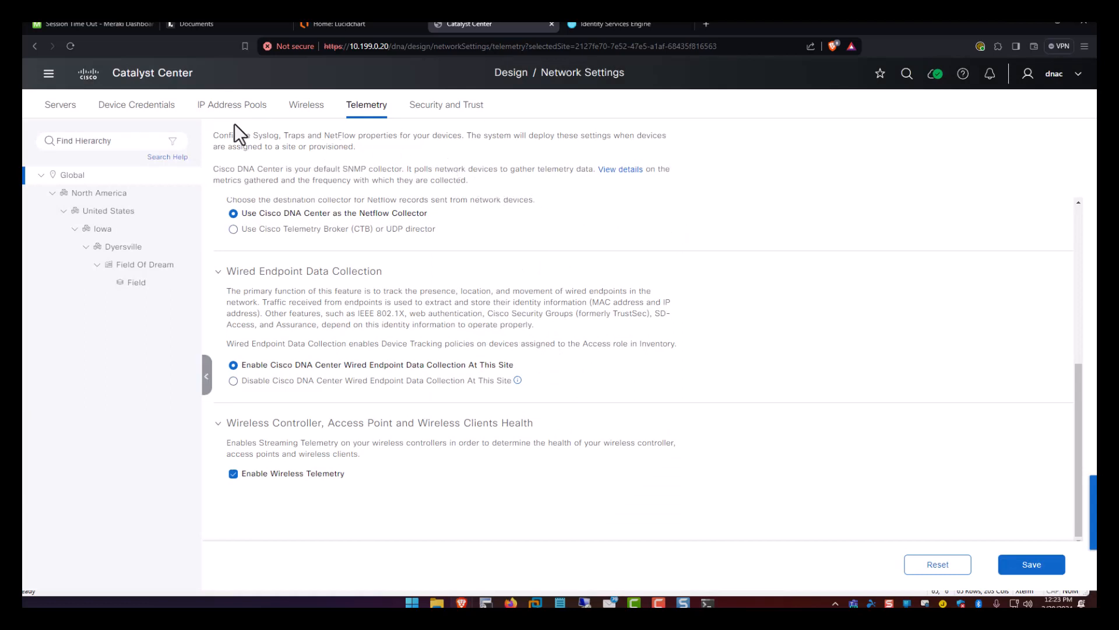
left_click(49, 74)
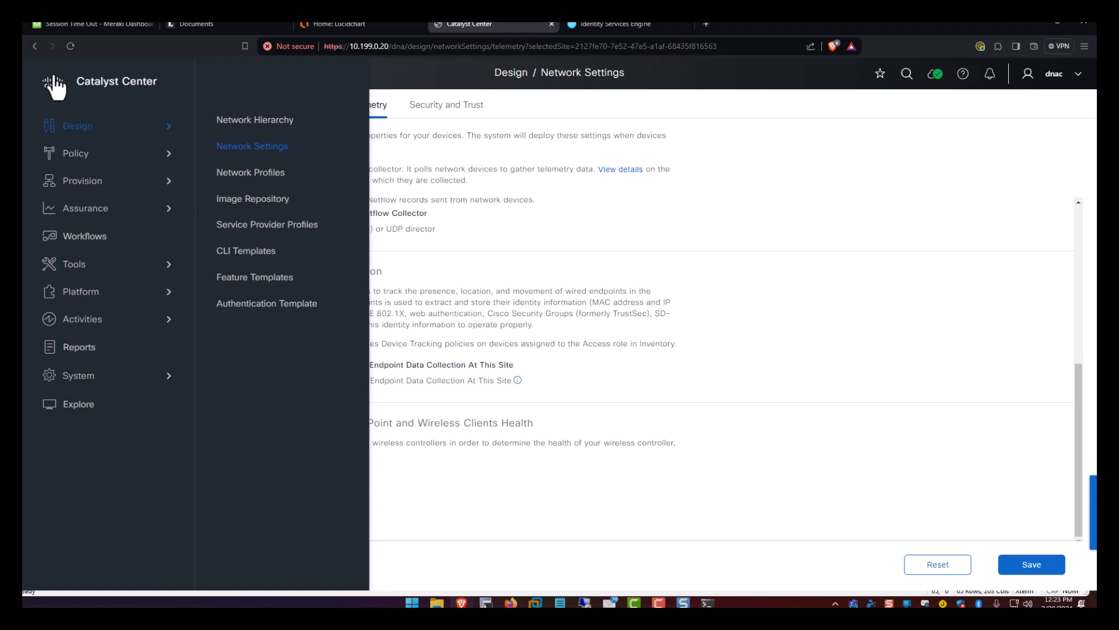
Open Fabric Sites and launch the Create Fabric Site workflow.
mouse_move(87, 187)
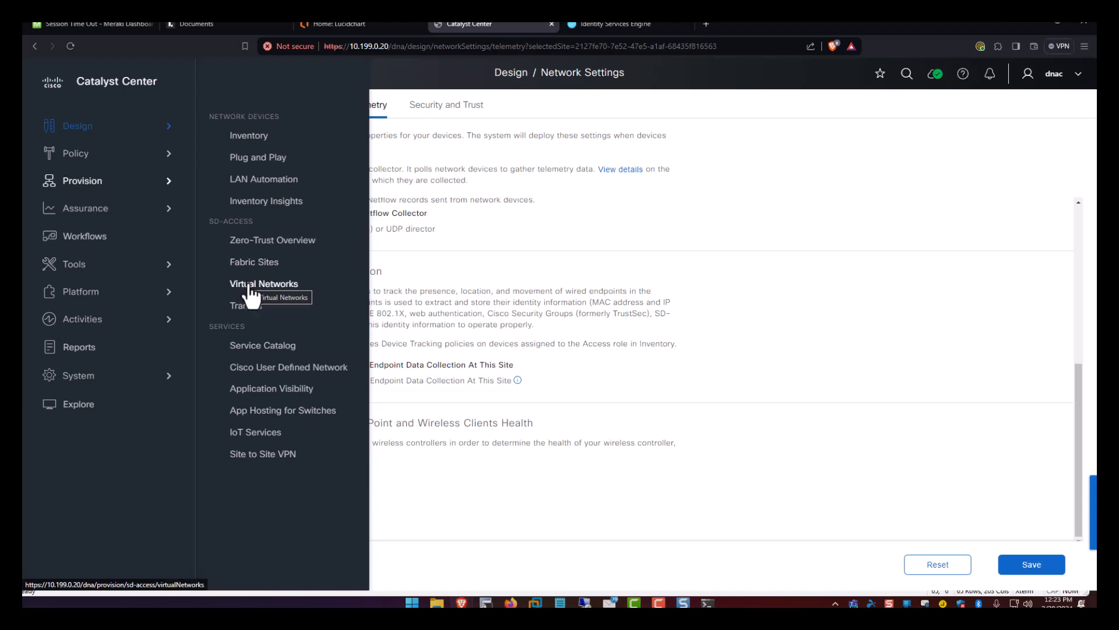
left_click(255, 263)
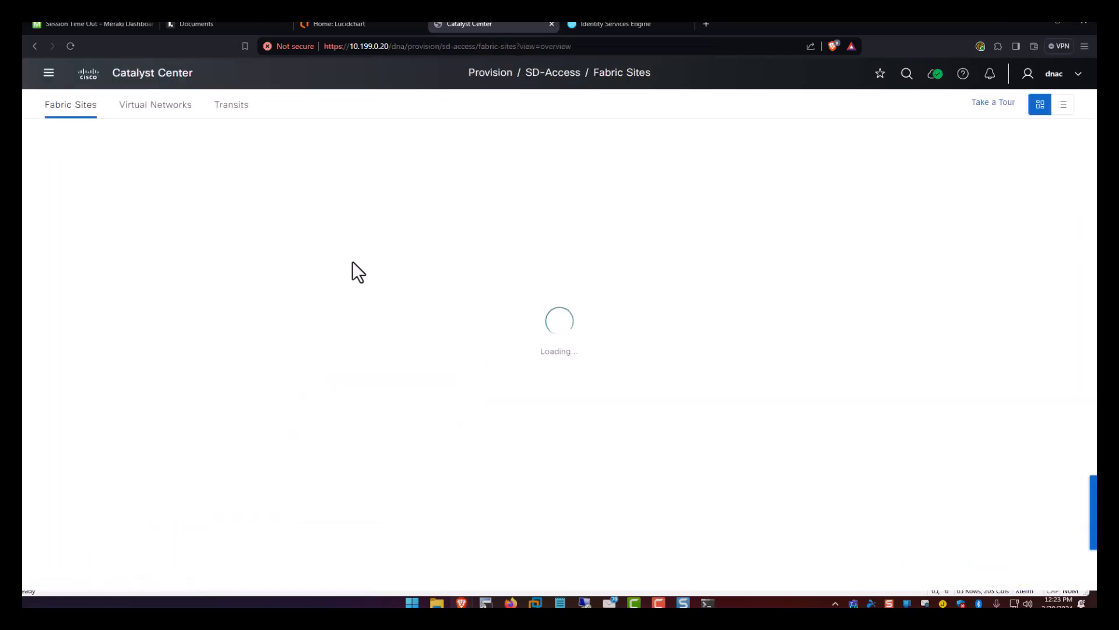
scroll(320, 278, "down", 8)
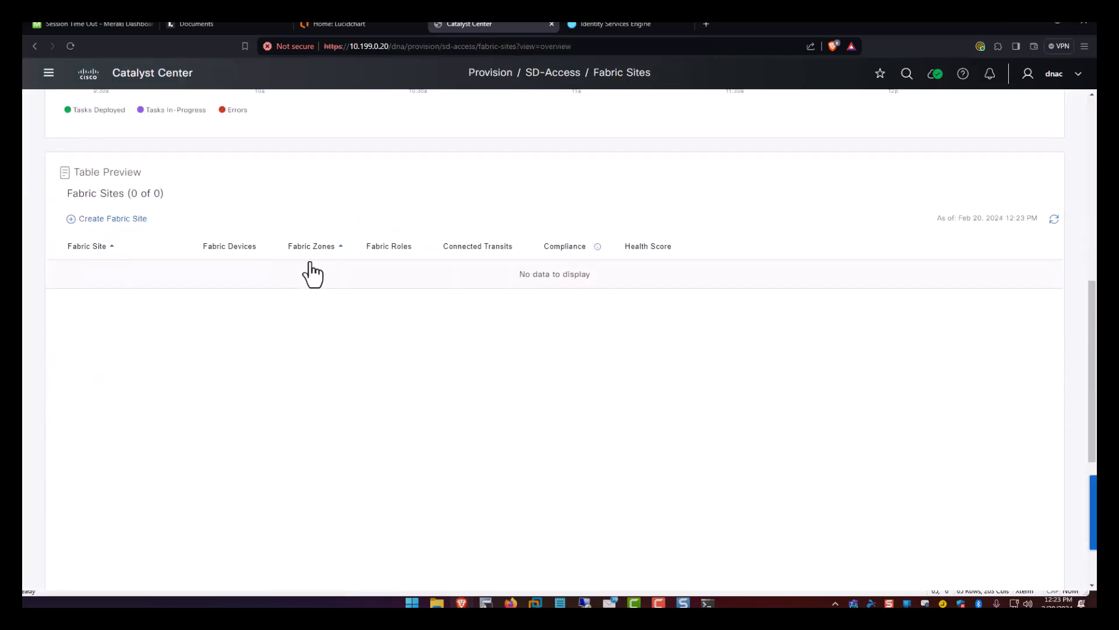
left_click(143, 221)
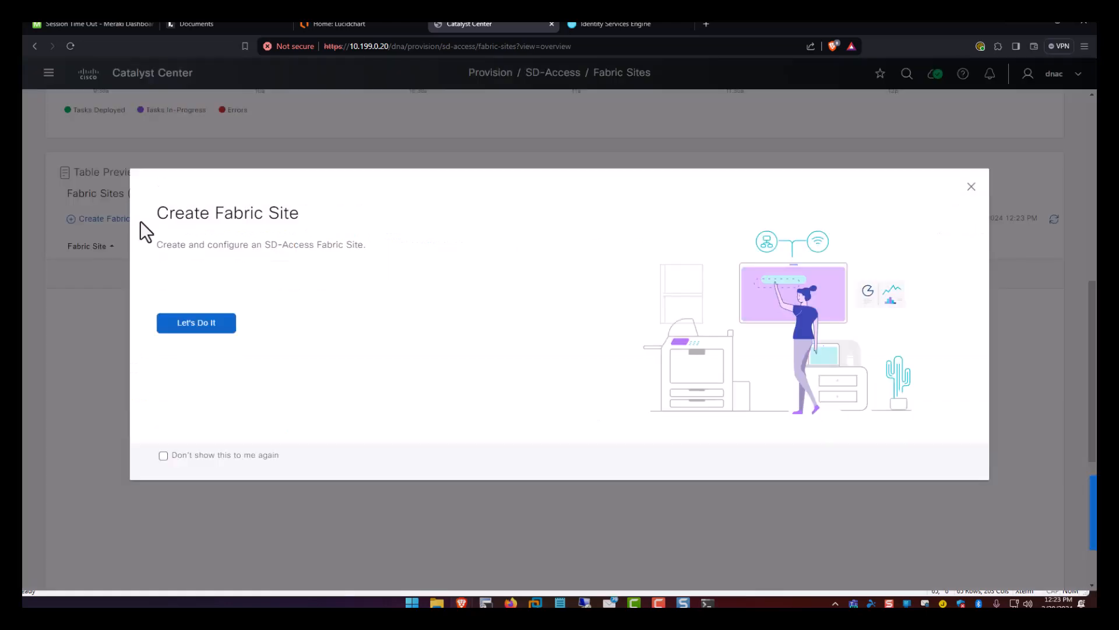
left_click(198, 322)
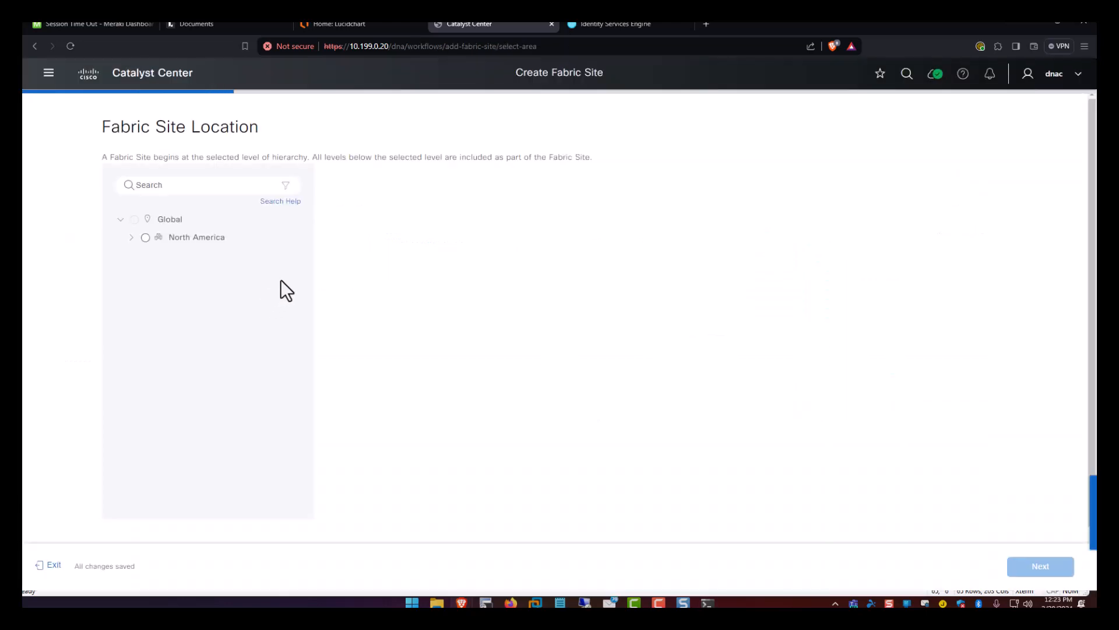
Set Field Of Dream as the fabric site location and choose the Closed Authentication template.
left_click(129, 238)
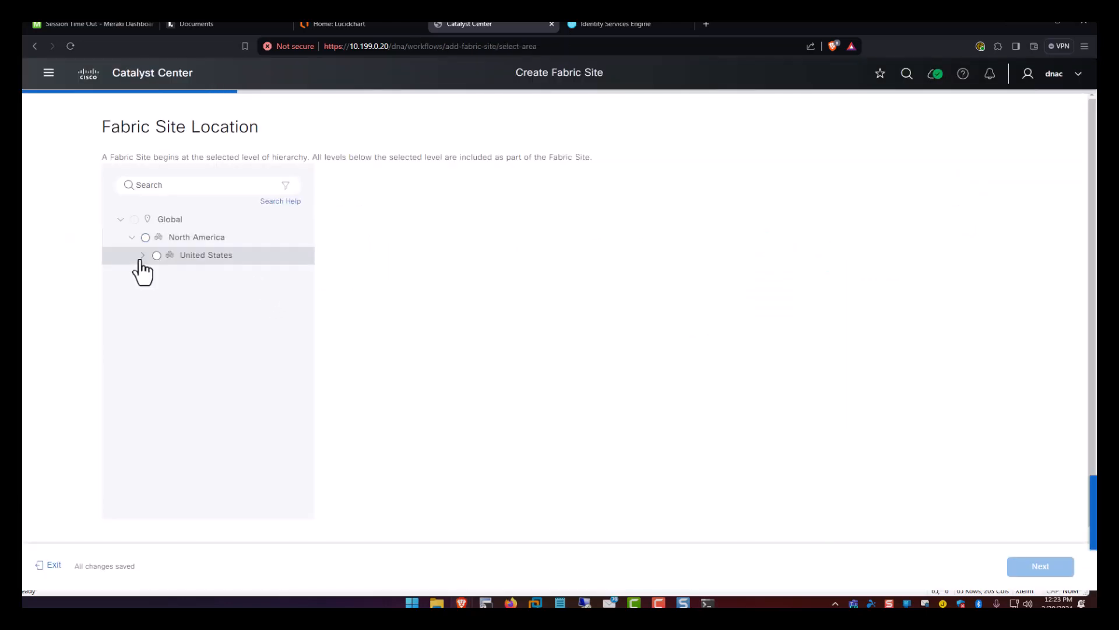
left_click(155, 273)
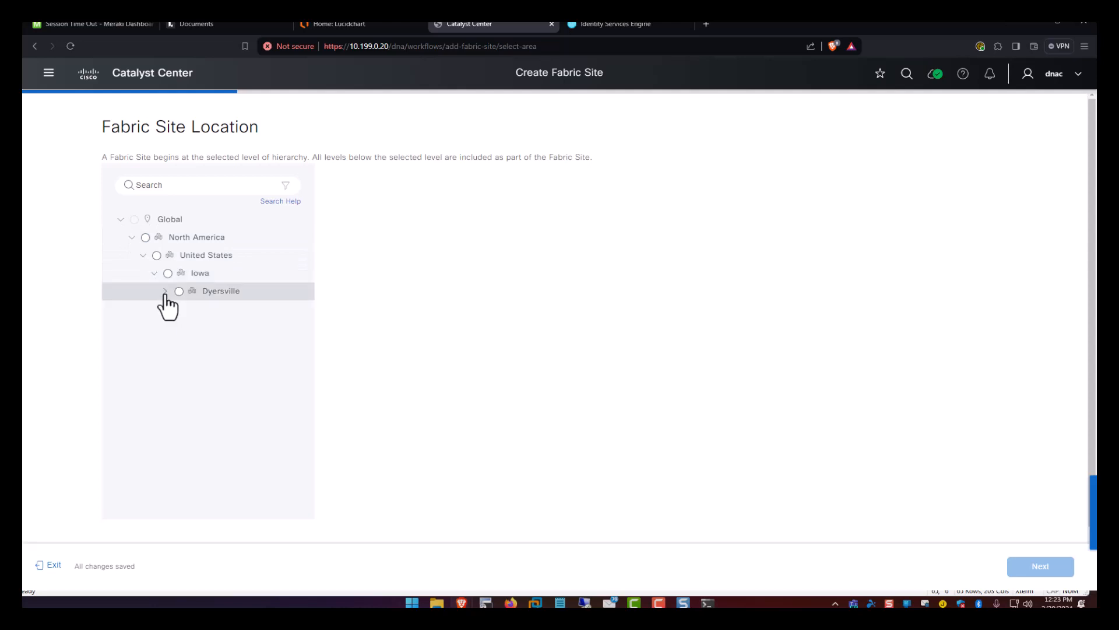
left_click(166, 292)
left_click(189, 309)
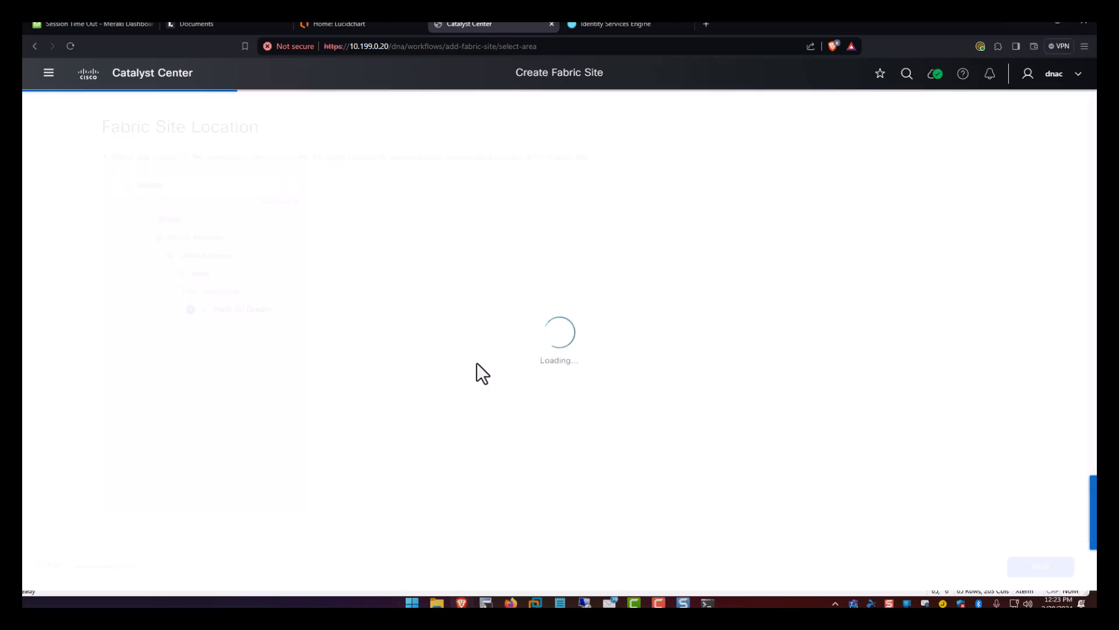
left_click(175, 309)
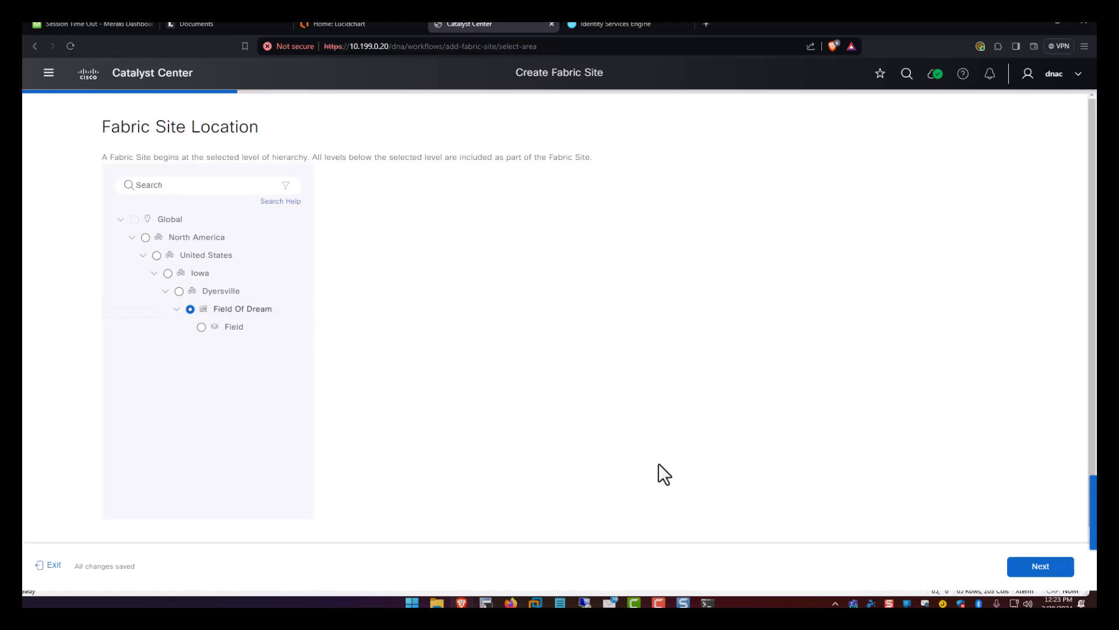
left_click(1037, 567)
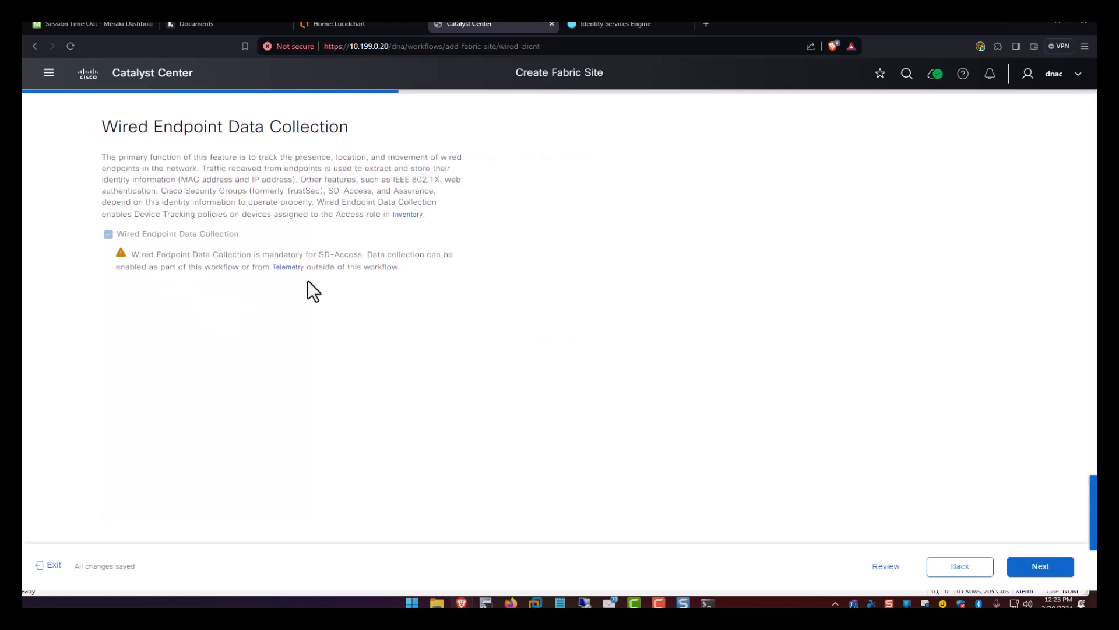
left_click(1046, 575)
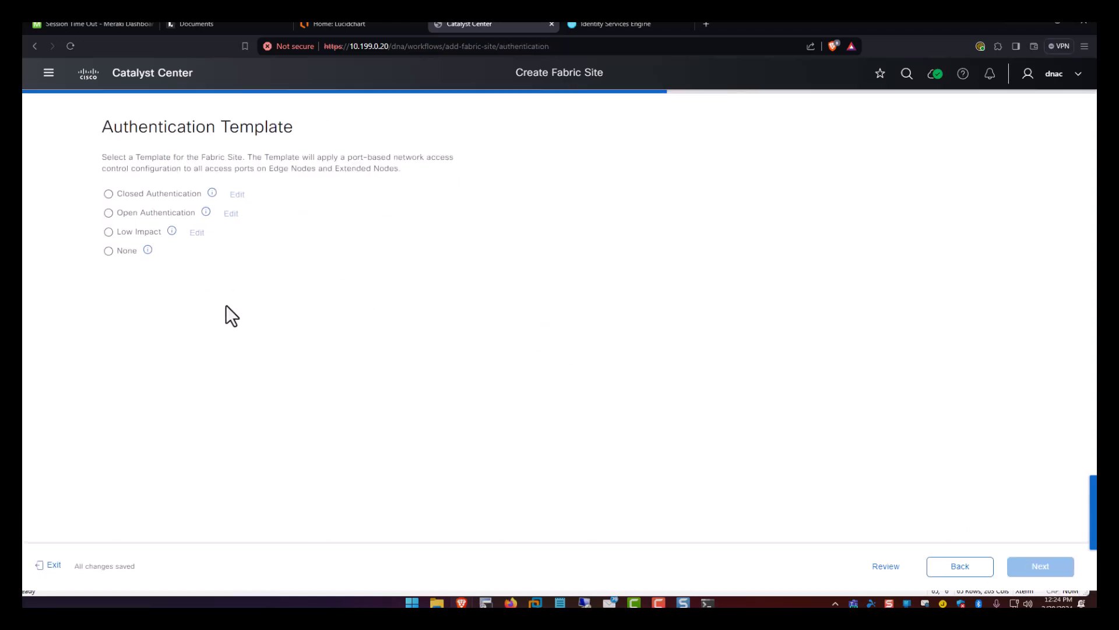
left_click(108, 194)
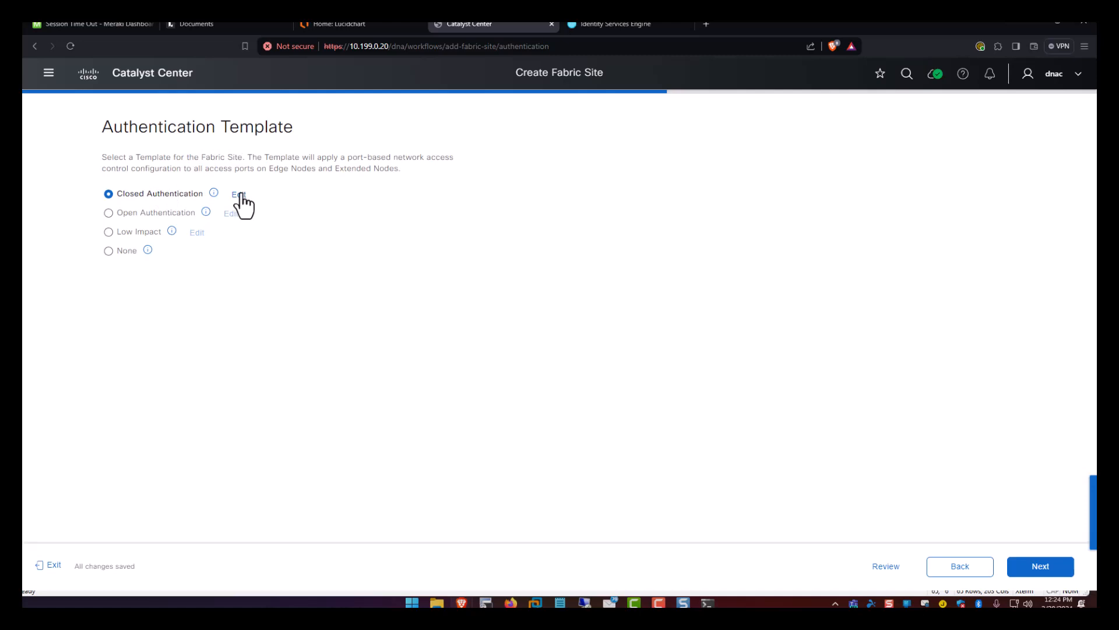
Keep Closed Authentication and defer fabric zone setup, continuing past the summary.
left_click(1039, 572)
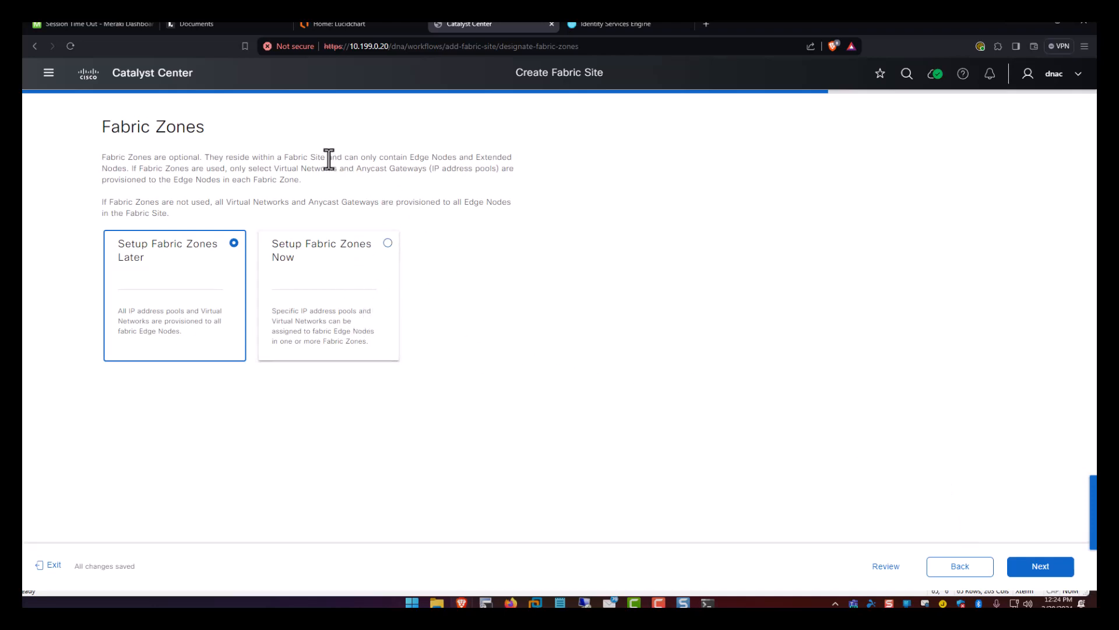
left_click_drag(327, 157, 346, 173)
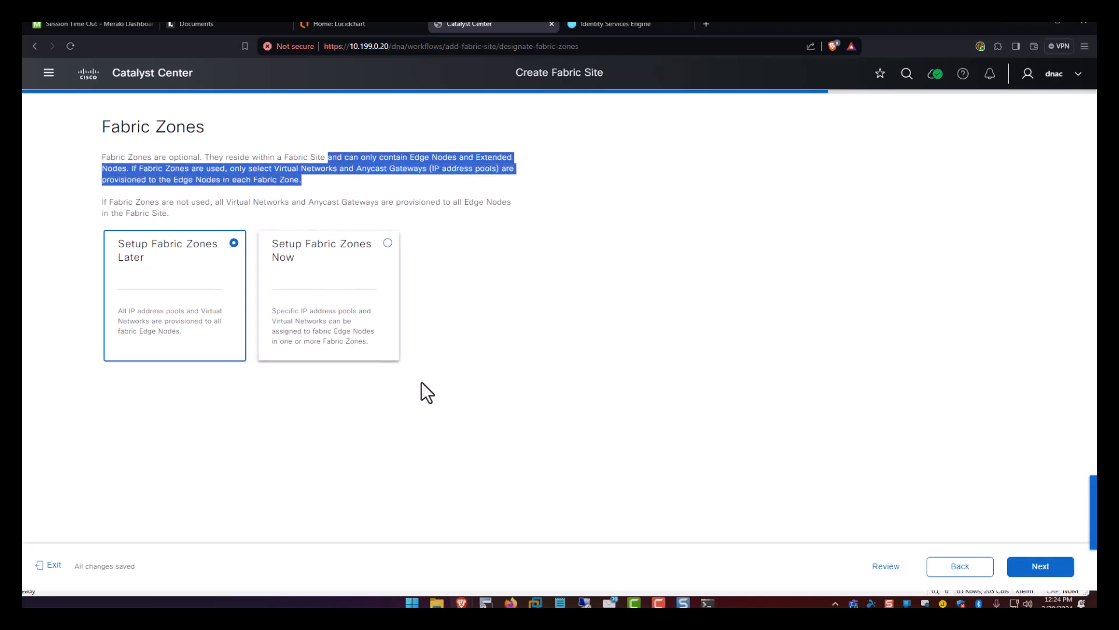
left_click(1024, 569)
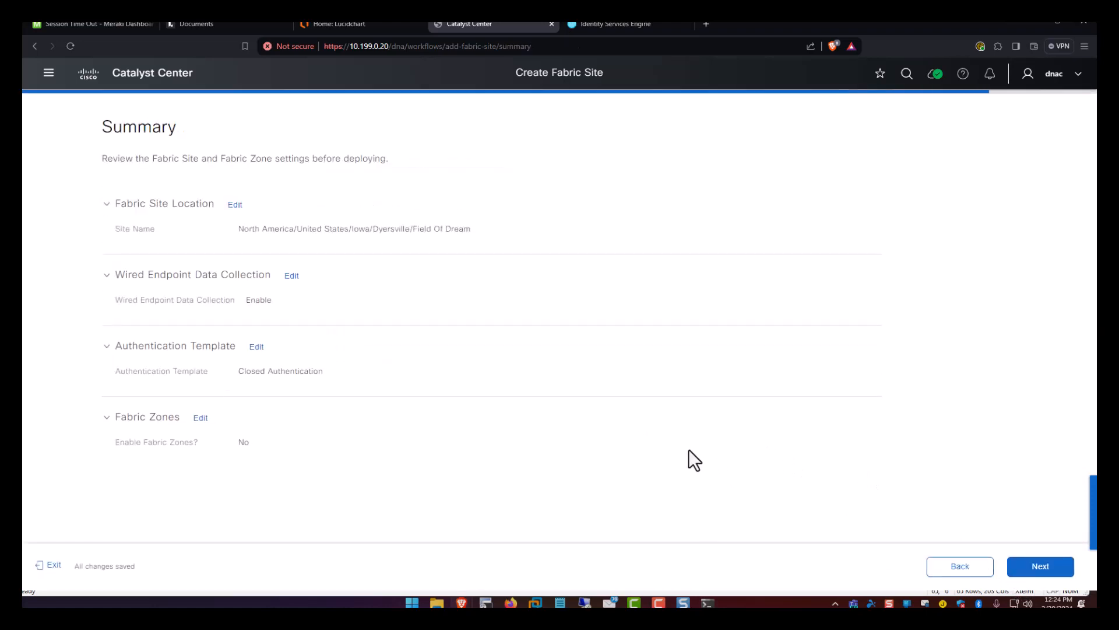
left_click(1042, 565)
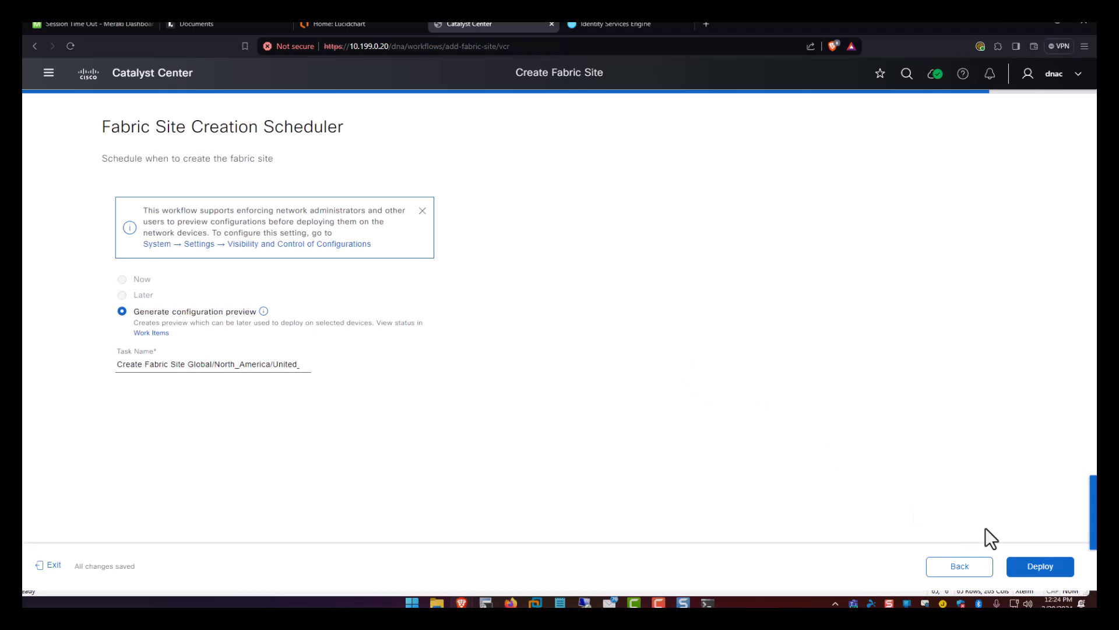
Deploy the Field Of Dream fabric site, then save and submit the intent.
left_click(1035, 569)
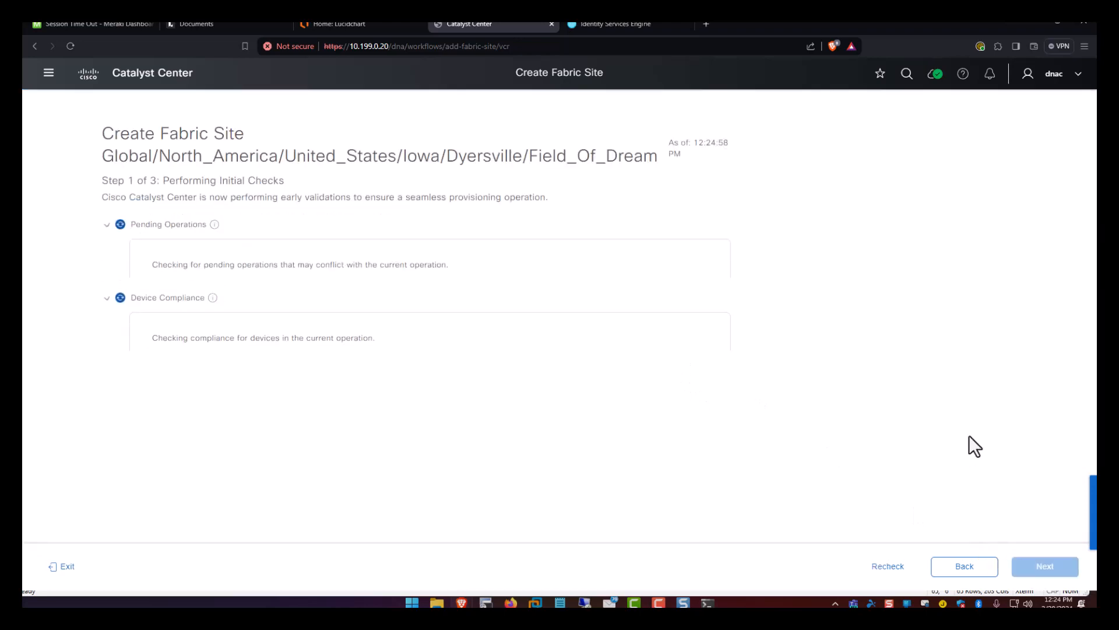
left_click(1037, 569)
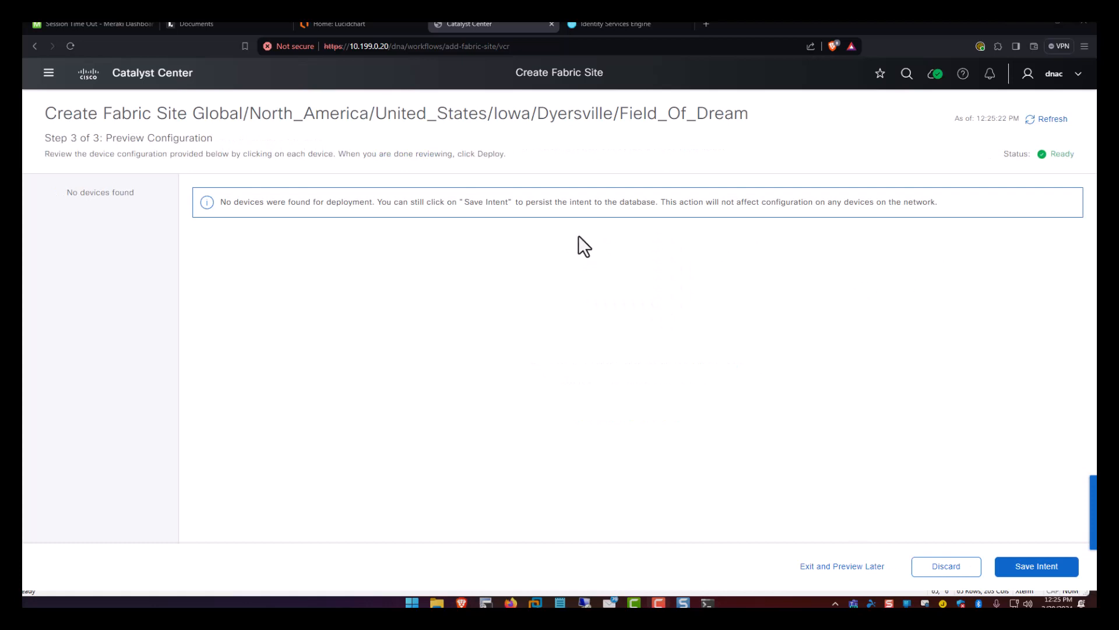
left_click_drag(233, 202, 562, 204)
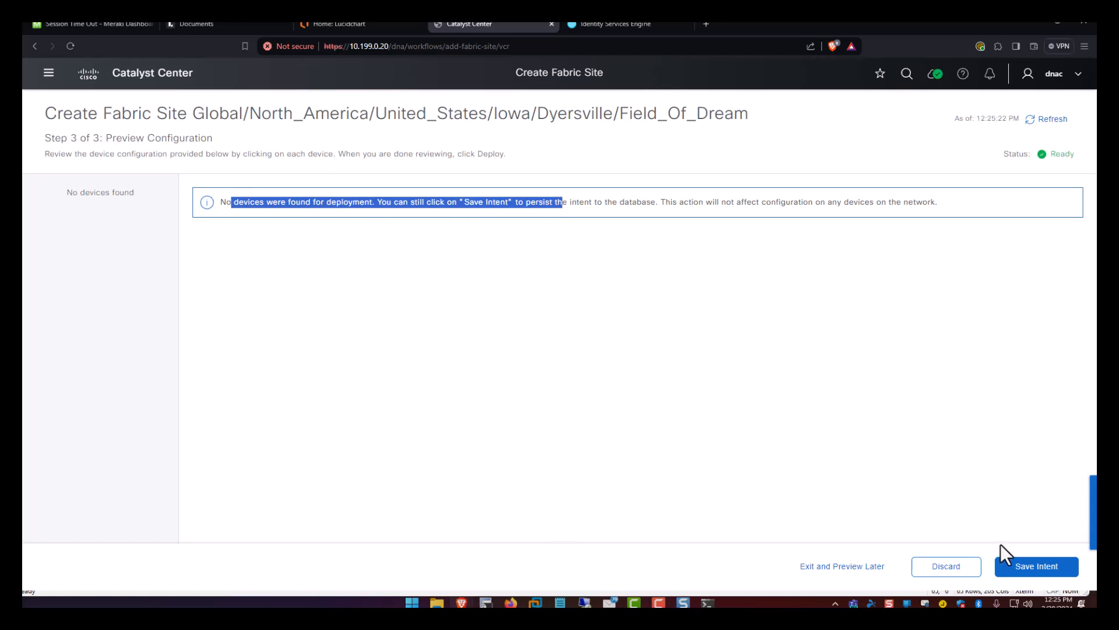
left_click(1019, 569)
left_click(1050, 568)
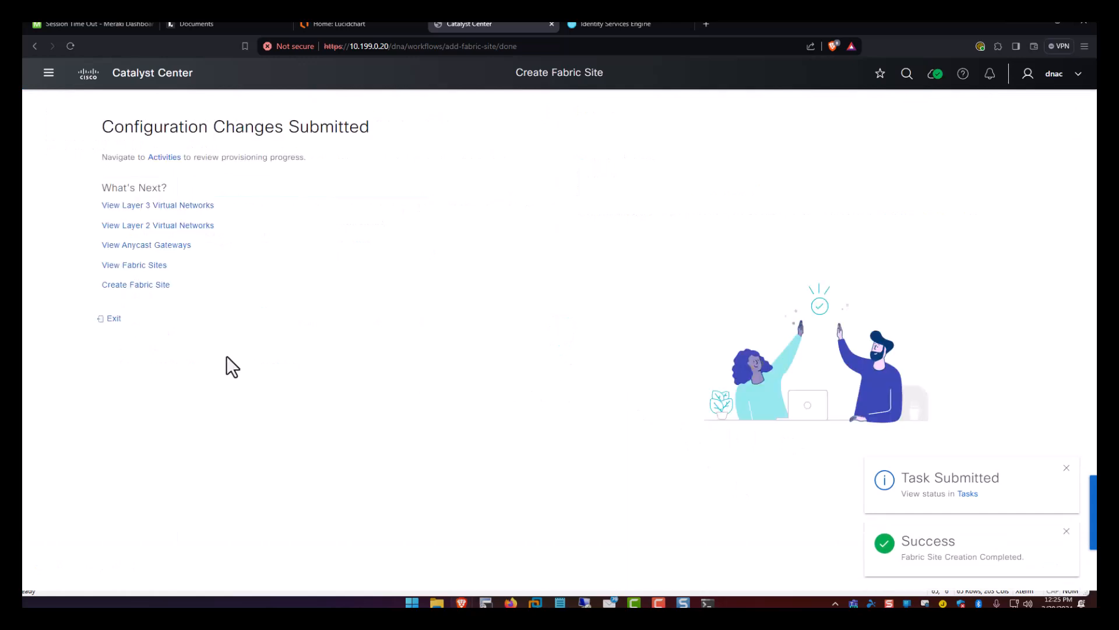
Exit the finished wizard and review the Fabric Sites table.
left_click(112, 318)
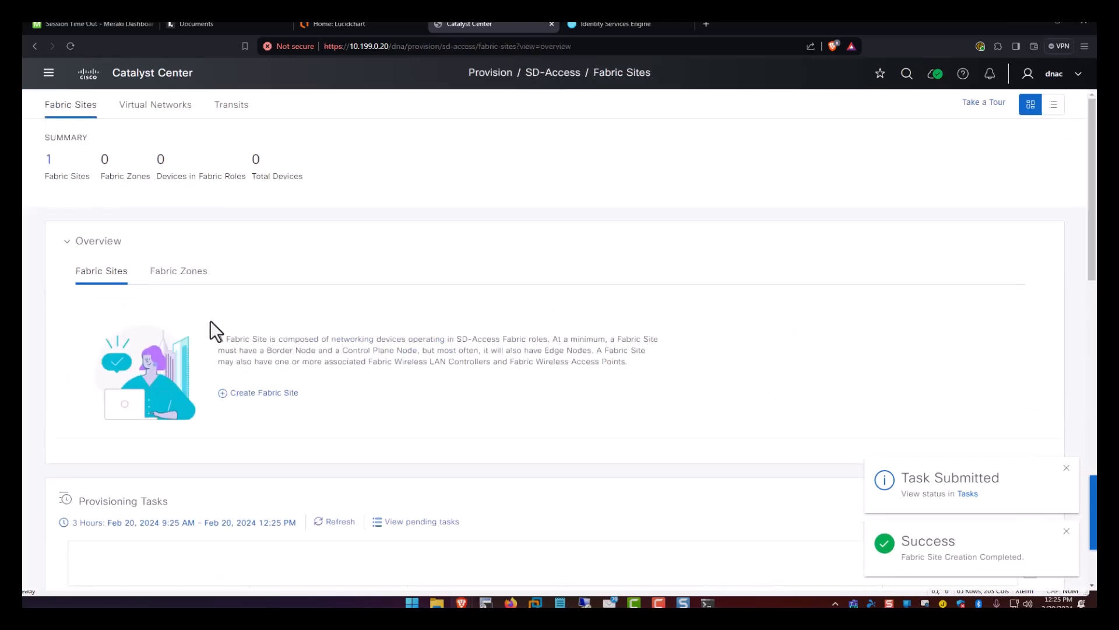
scroll(180, 262, "down", 4)
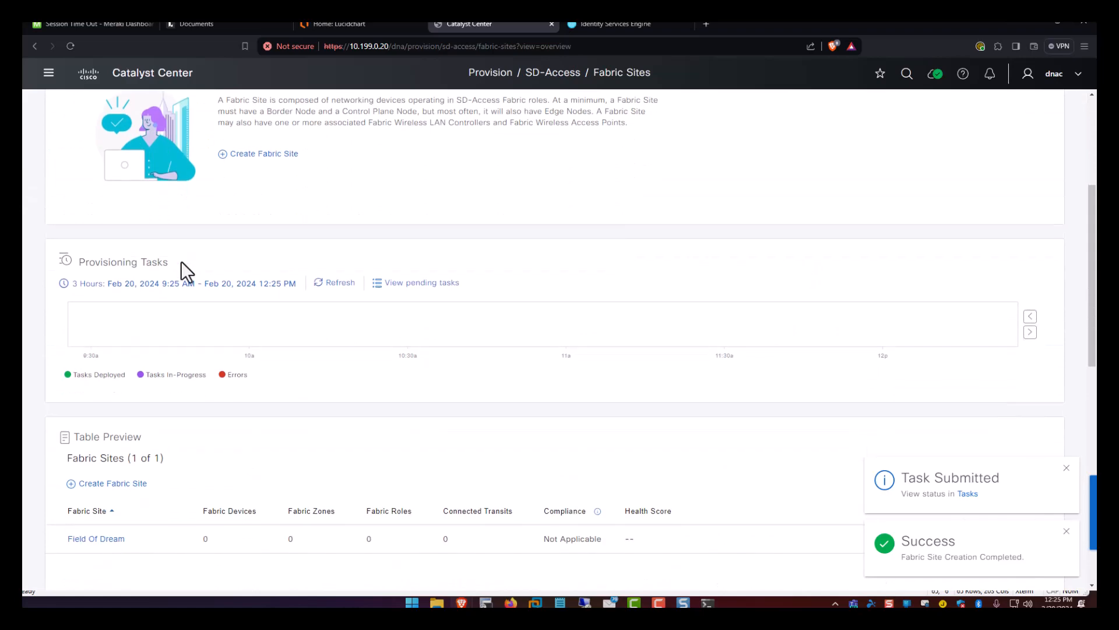
scroll(180, 261, "down", 3)
scroll(177, 280, "up", 1)
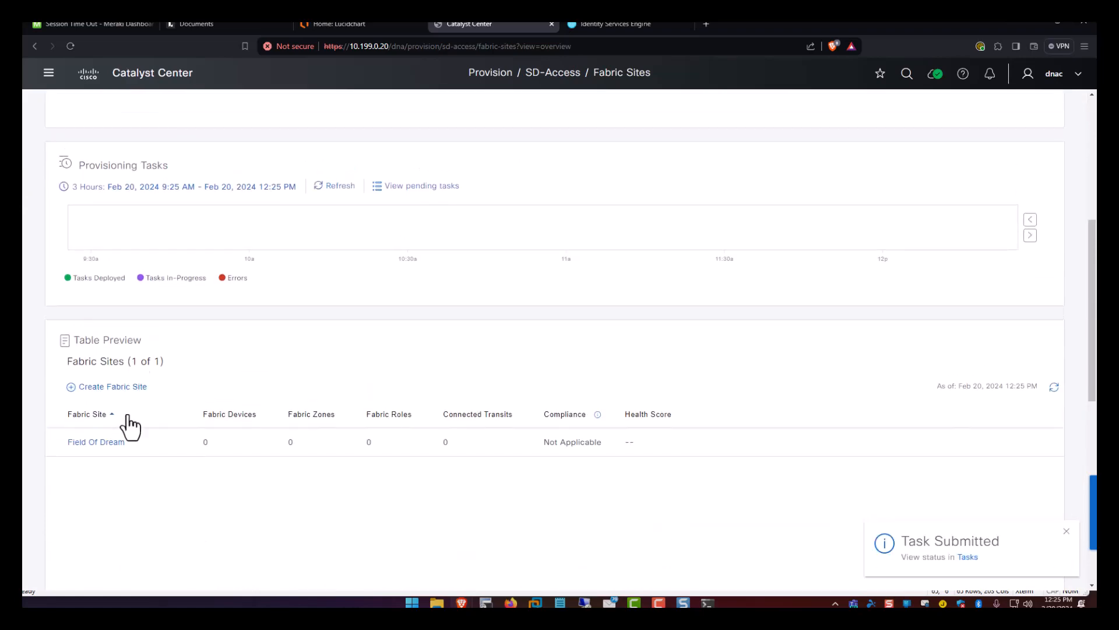
scroll(132, 426, "up", 6)
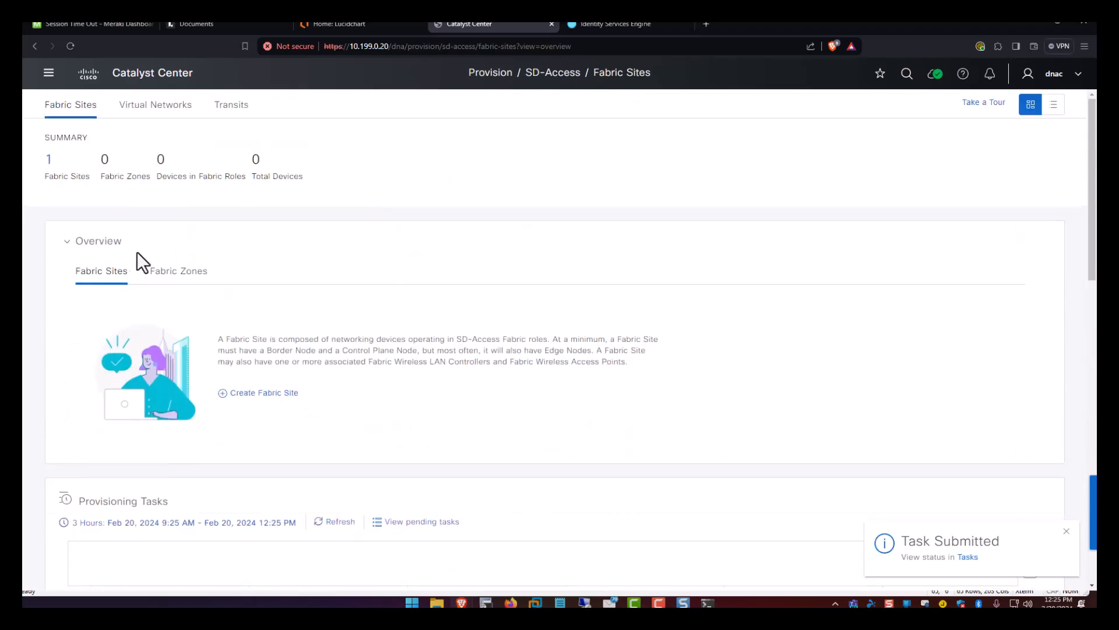
Open Virtual Networks and review DEFAULT_VN and INFRA_VN in the Layer 3 table.
left_click(169, 116)
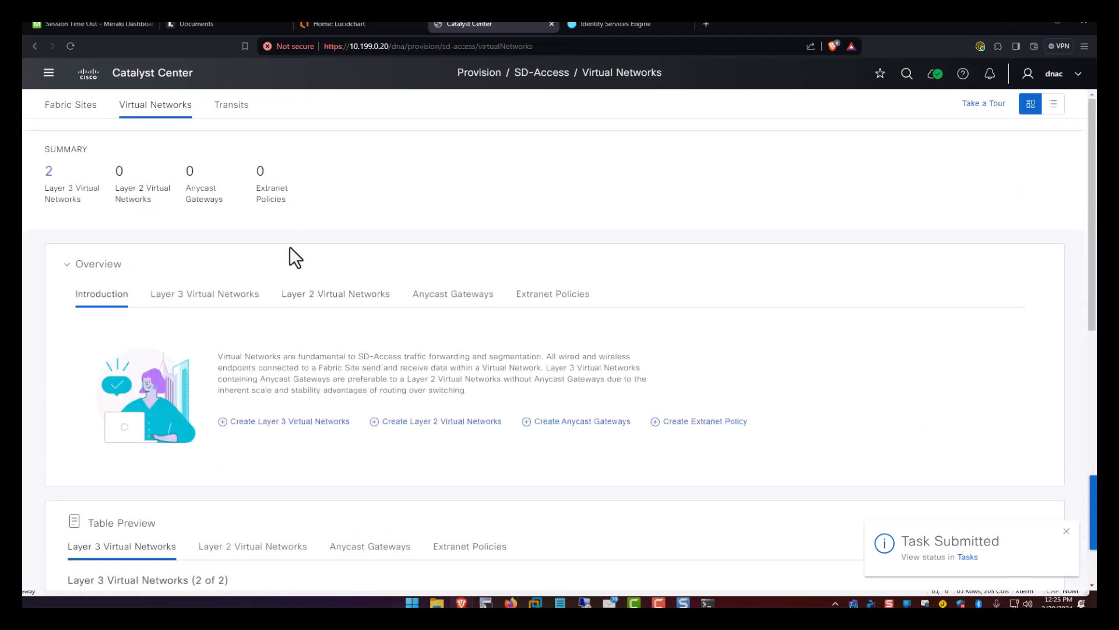
scroll(264, 231, "down", 4)
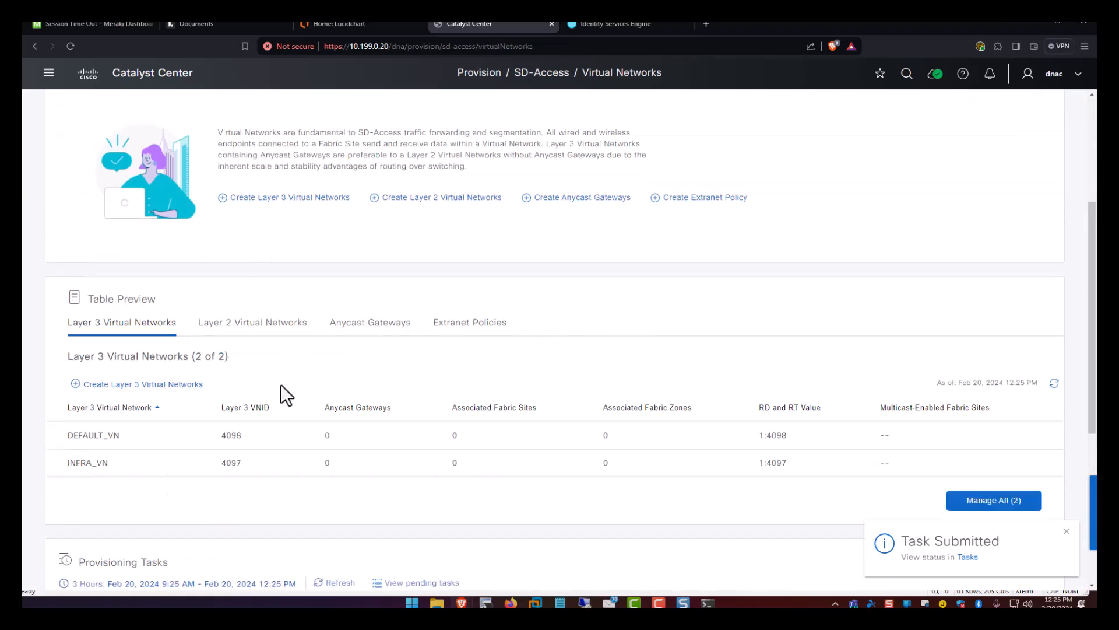
left_click_drag(115, 472, 54, 462)
scroll(150, 507, "up", 1)
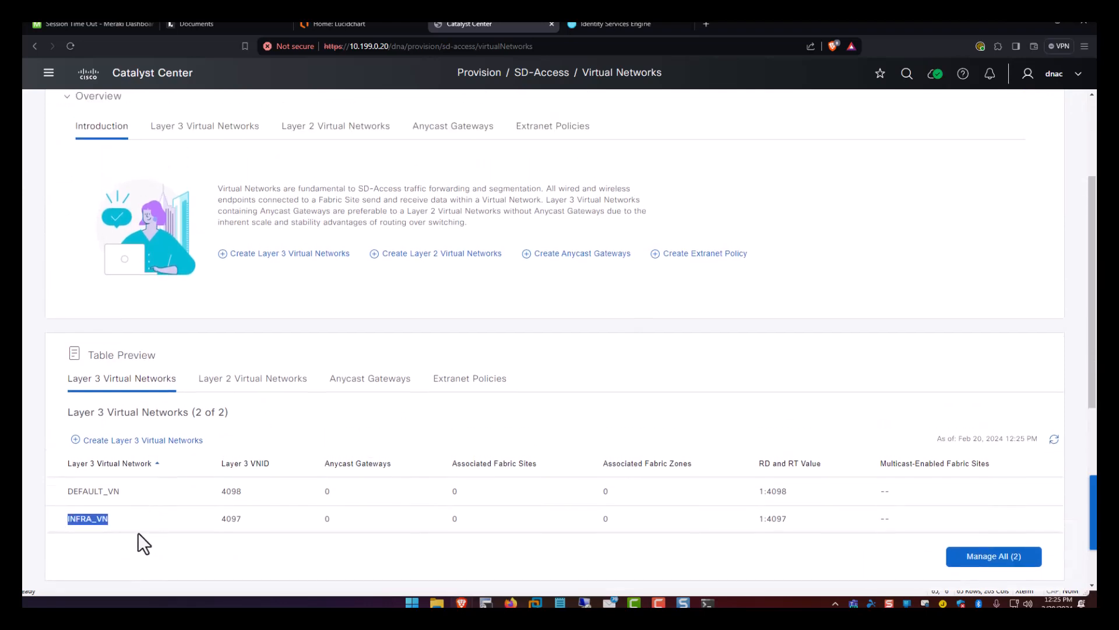
left_click_drag(67, 518, 85, 519)
left_click_drag(128, 492, 61, 493)
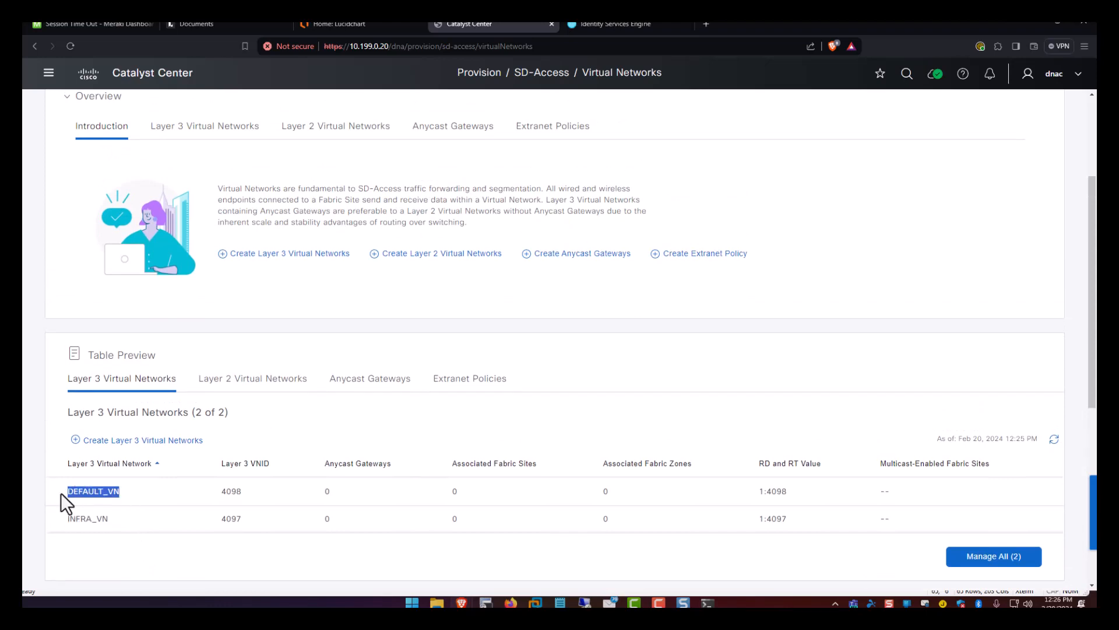
left_click_drag(130, 493, 67, 491)
left_click_drag(119, 492, 79, 493)
scroll(109, 494, "down", 2)
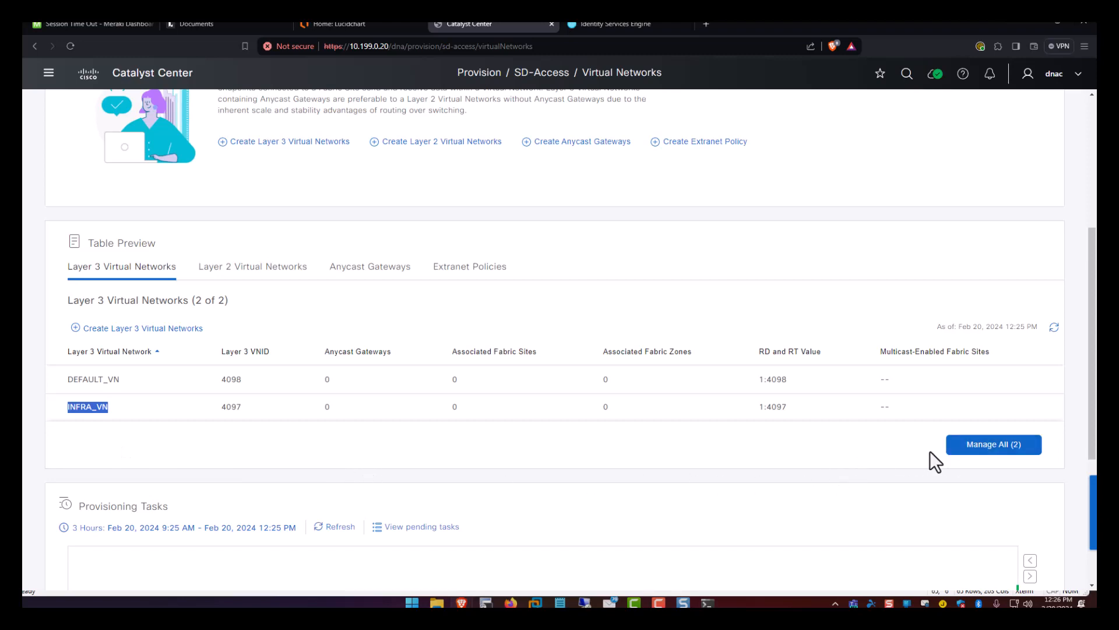
Select INFRA_VN and assign it to the Field Of Dream fabric site.
left_click(977, 450)
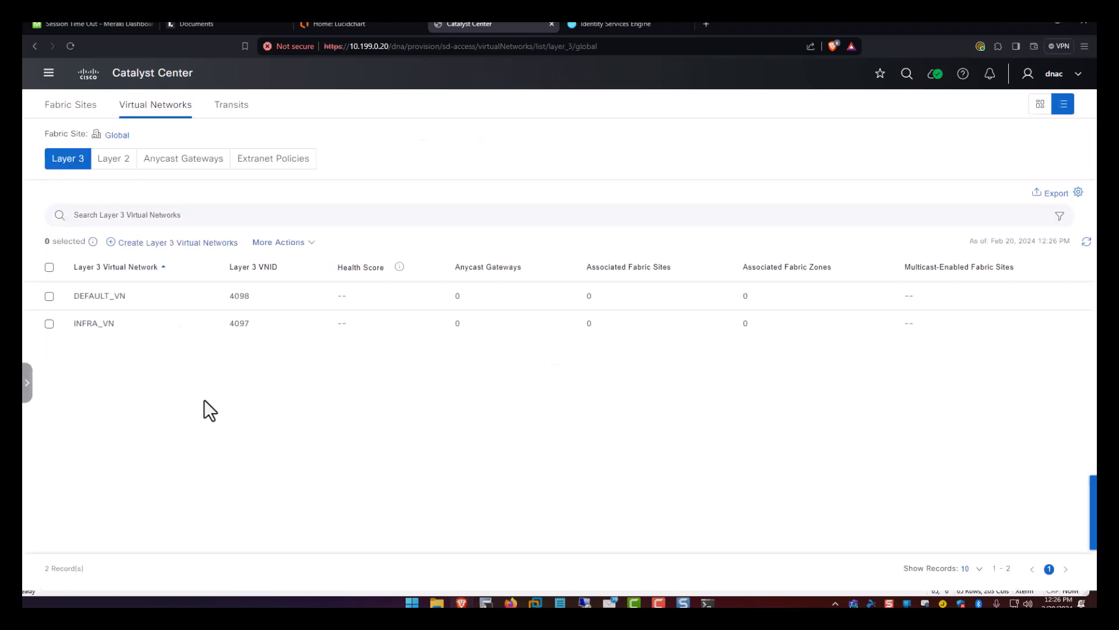
left_click(49, 323)
left_click(281, 242)
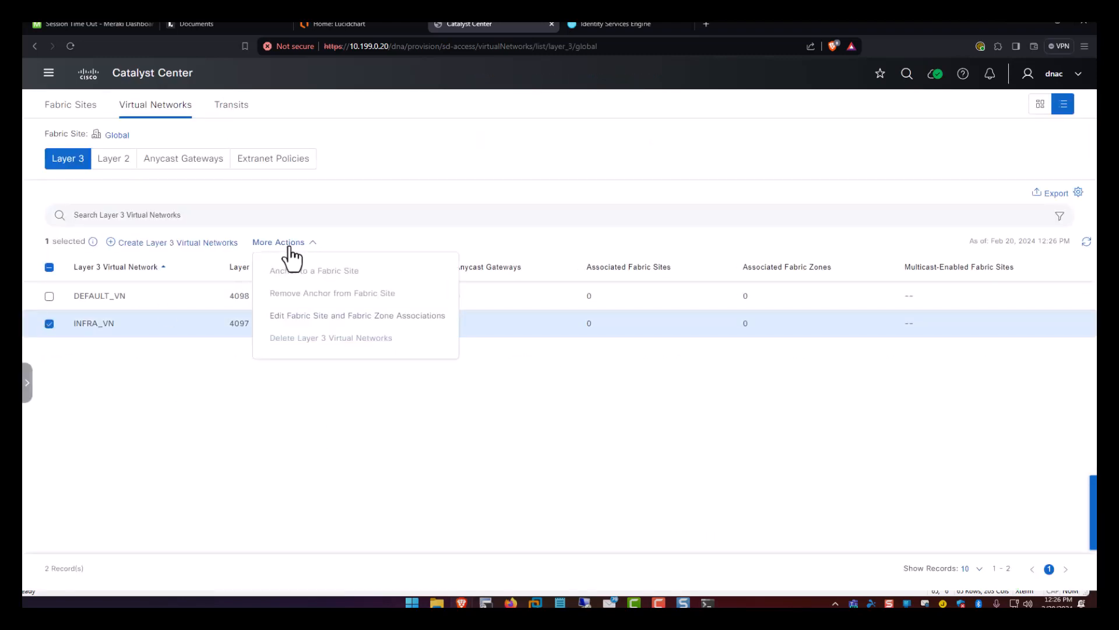
left_click(299, 325)
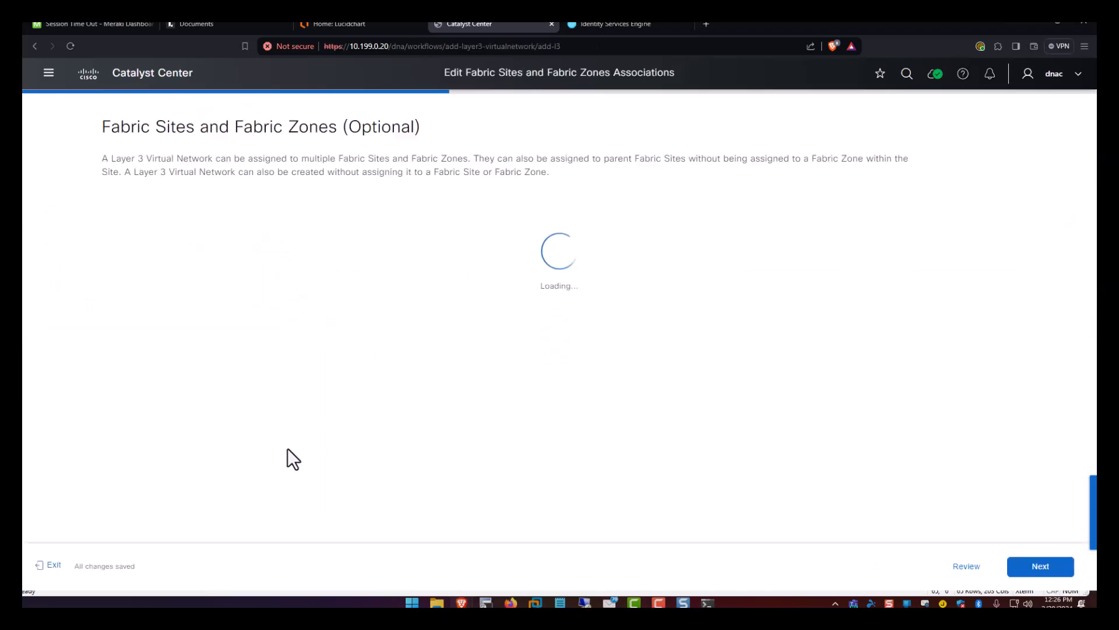
left_click(349, 263)
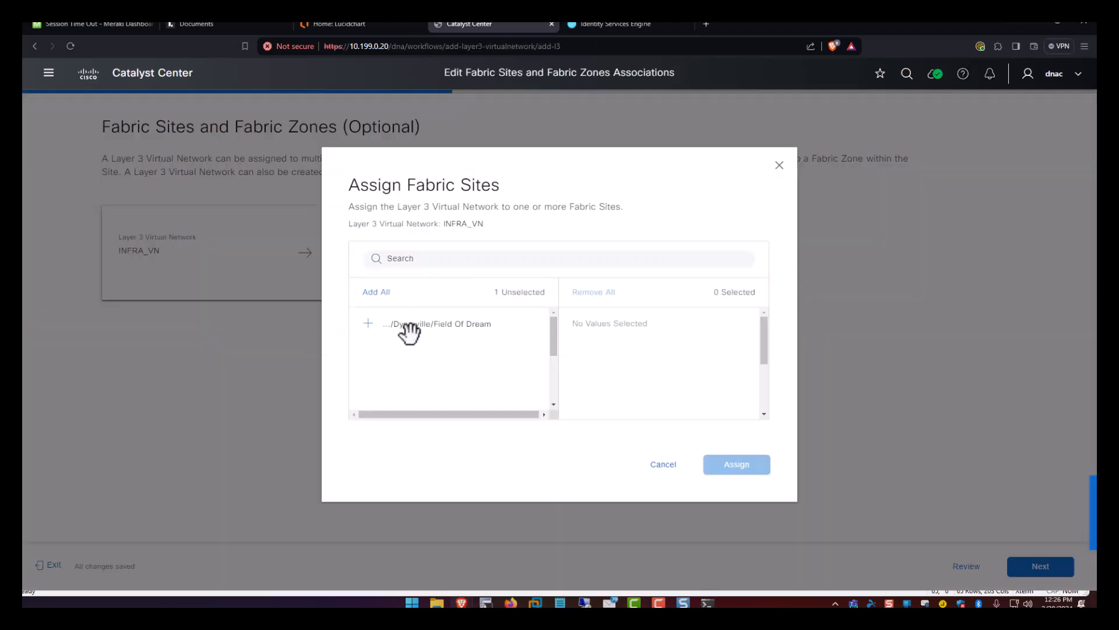
left_click(368, 325)
left_click(737, 465)
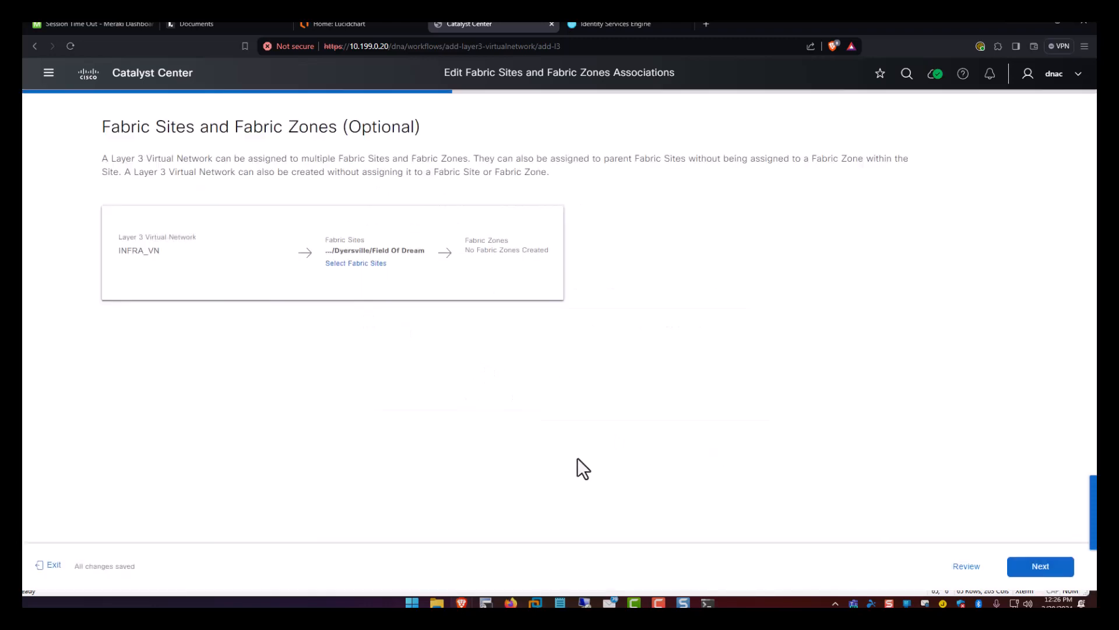
Update the Layer 3 network, save and submit the intent, and return to the list.
left_click(1034, 572)
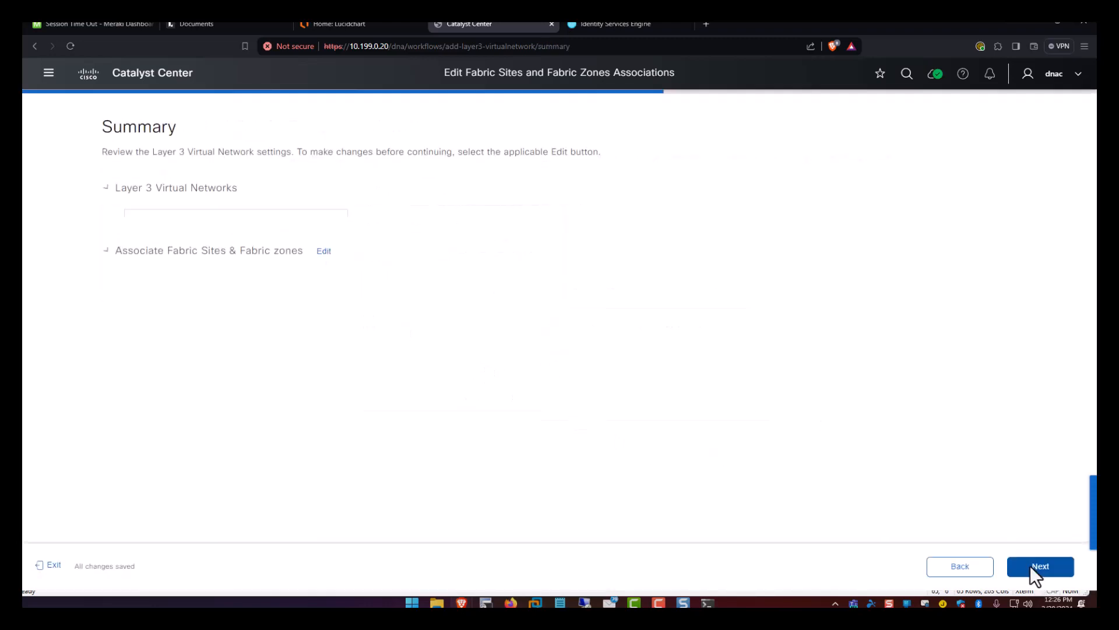
left_click(1028, 572)
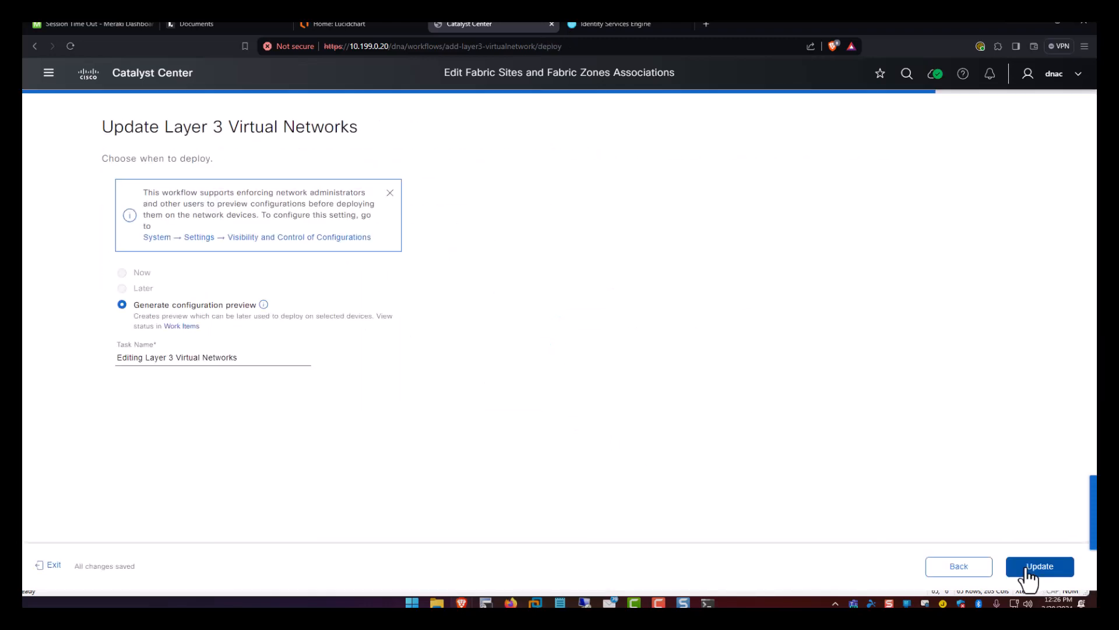
left_click(1027, 571)
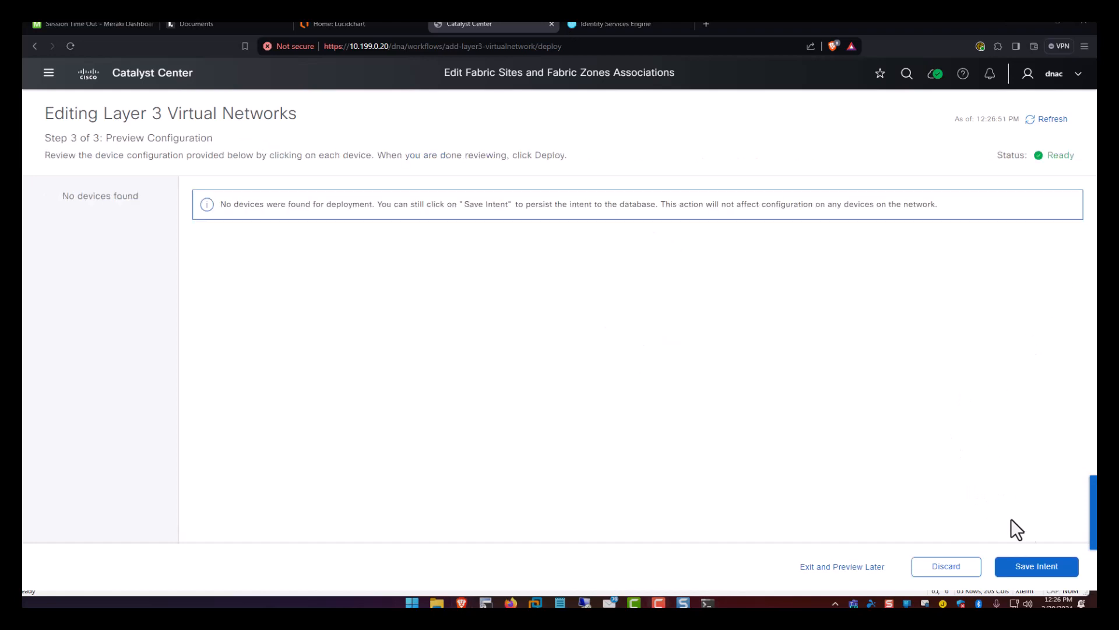
left_click(1030, 566)
left_click(1047, 574)
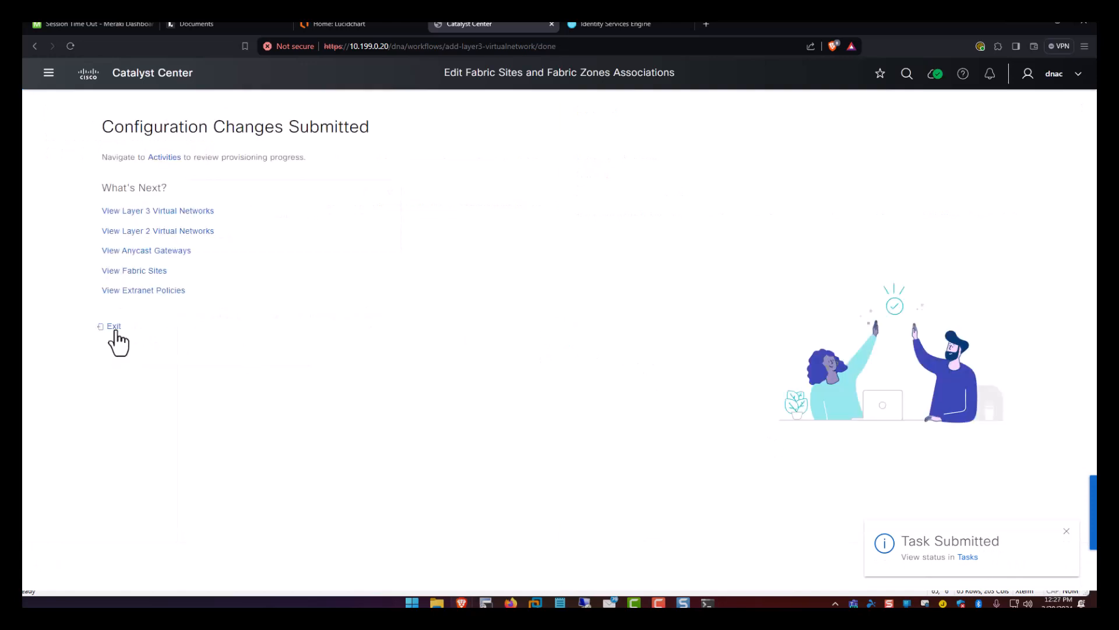
left_click(115, 328)
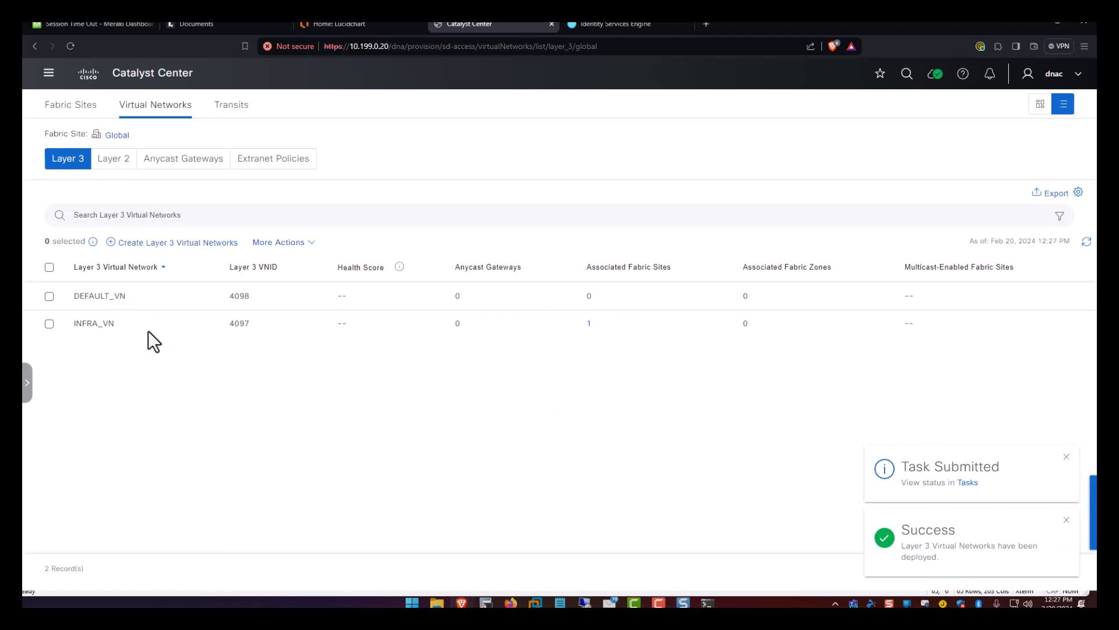
double_click(78, 324)
Start a new anycast gateway workflow with INFRA_VN selected.
left_click(155, 383)
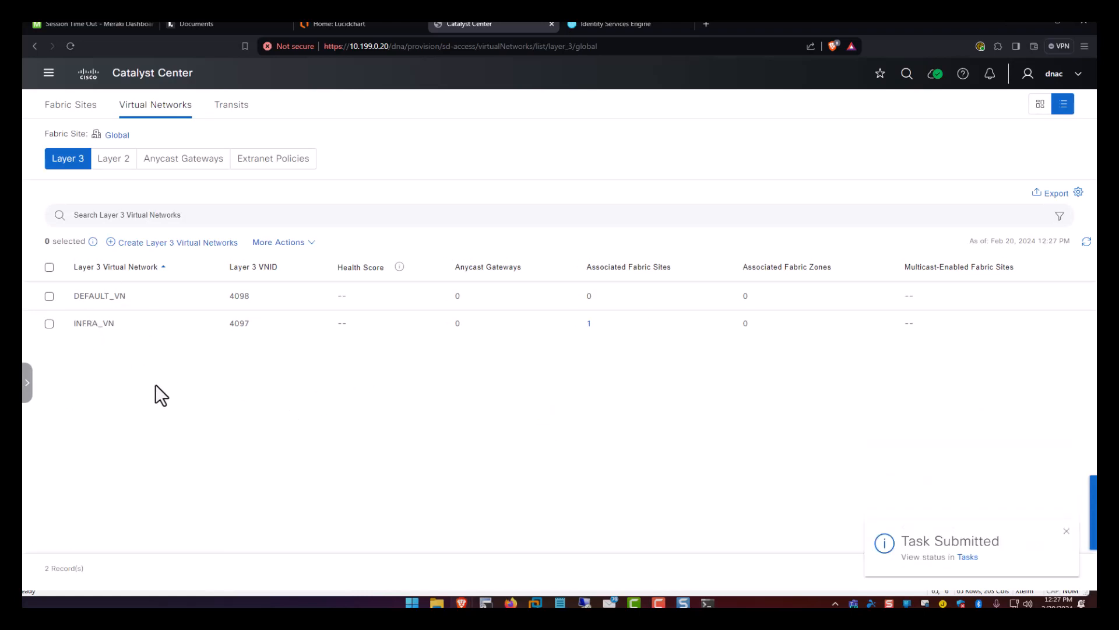
left_click(164, 165)
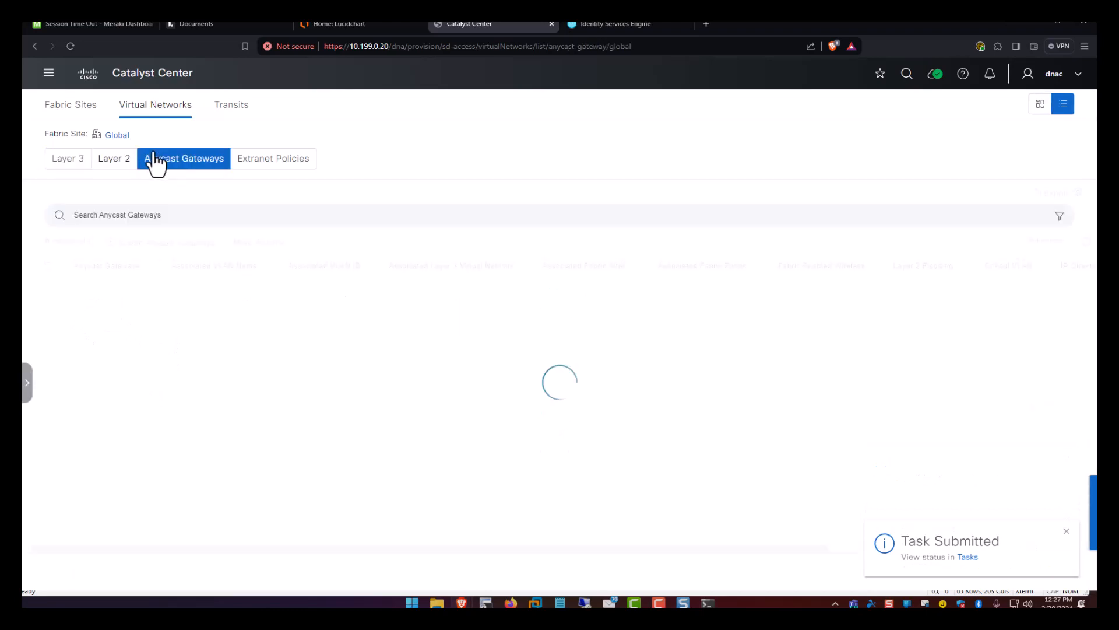
left_click(153, 244)
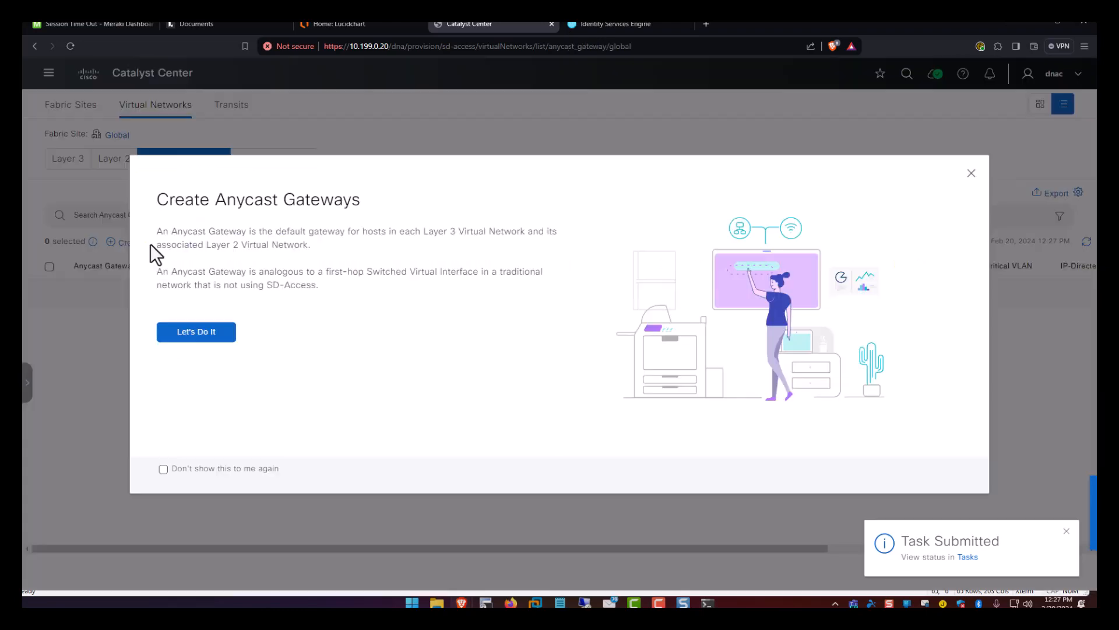
left_click(187, 332)
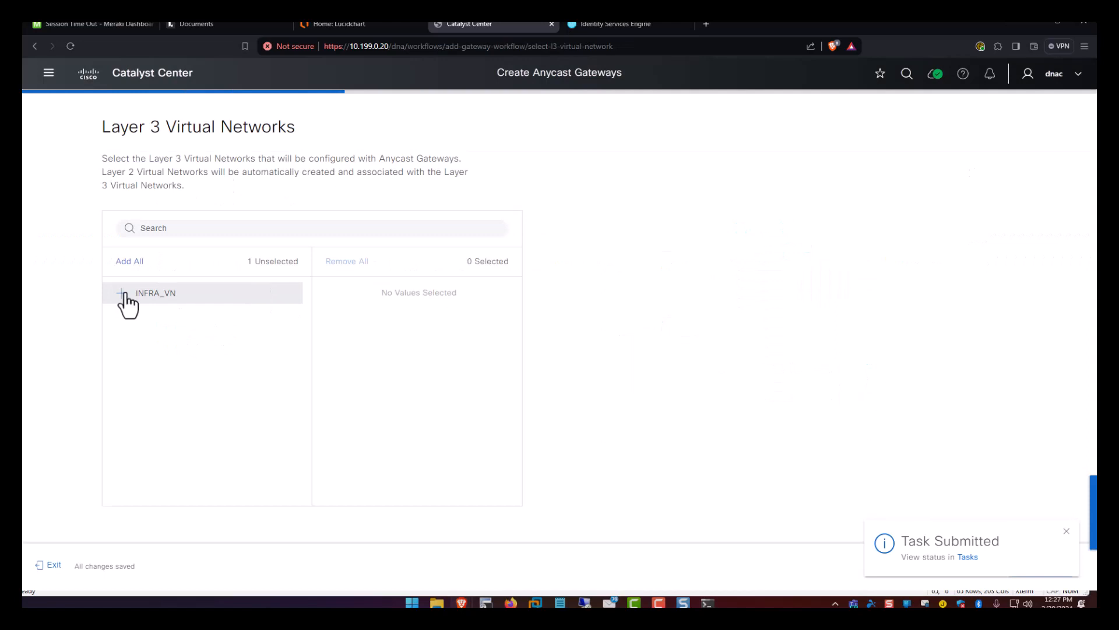
left_click(124, 293)
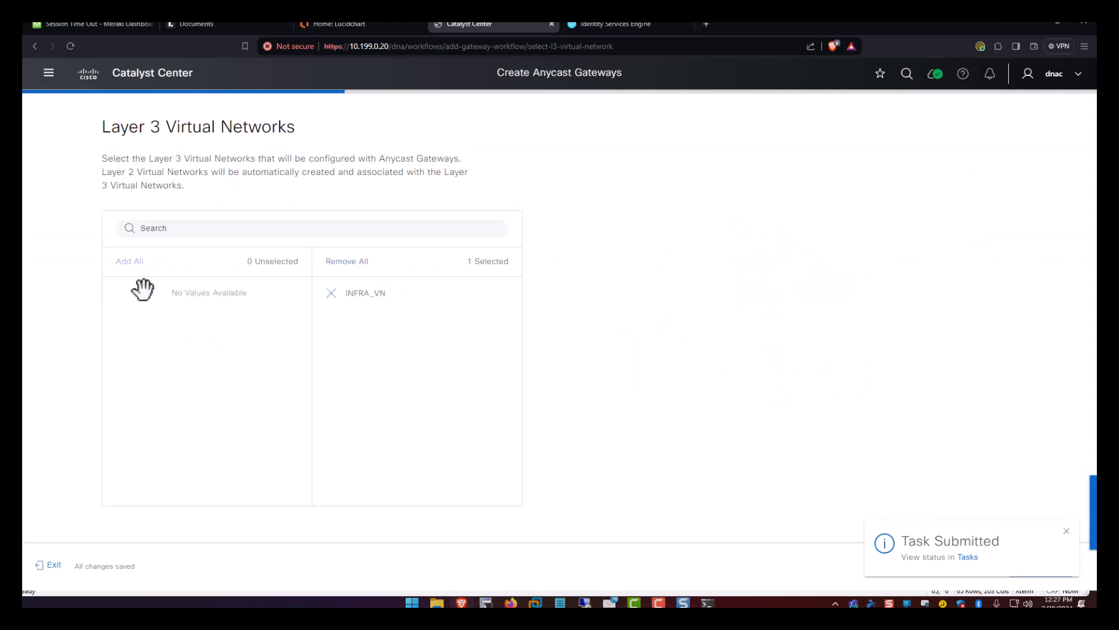
left_click(1059, 532)
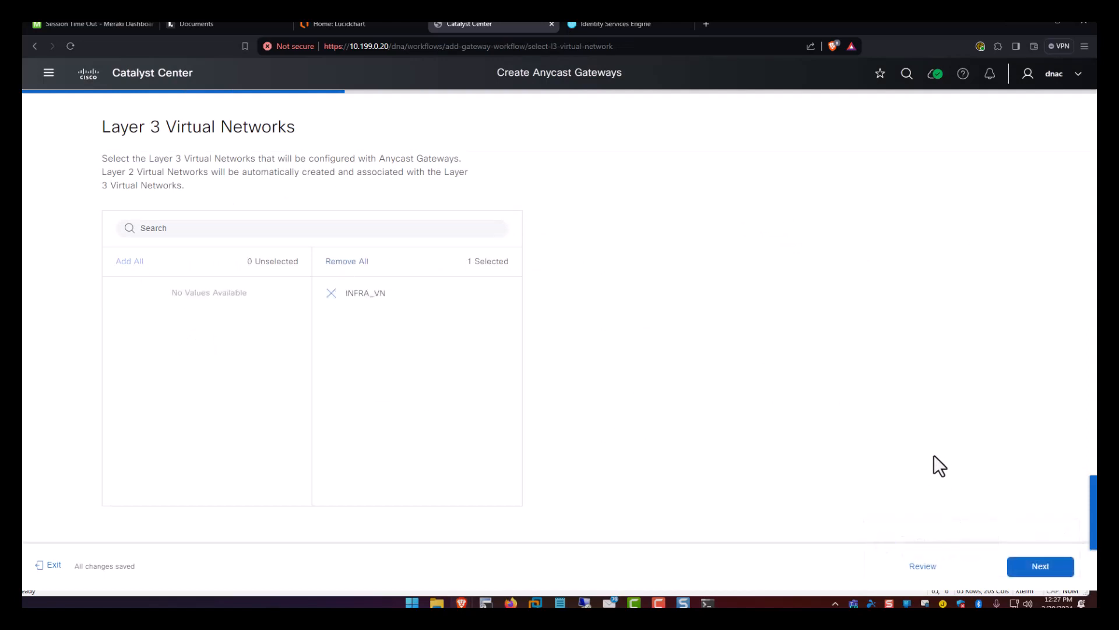
left_click(1020, 575)
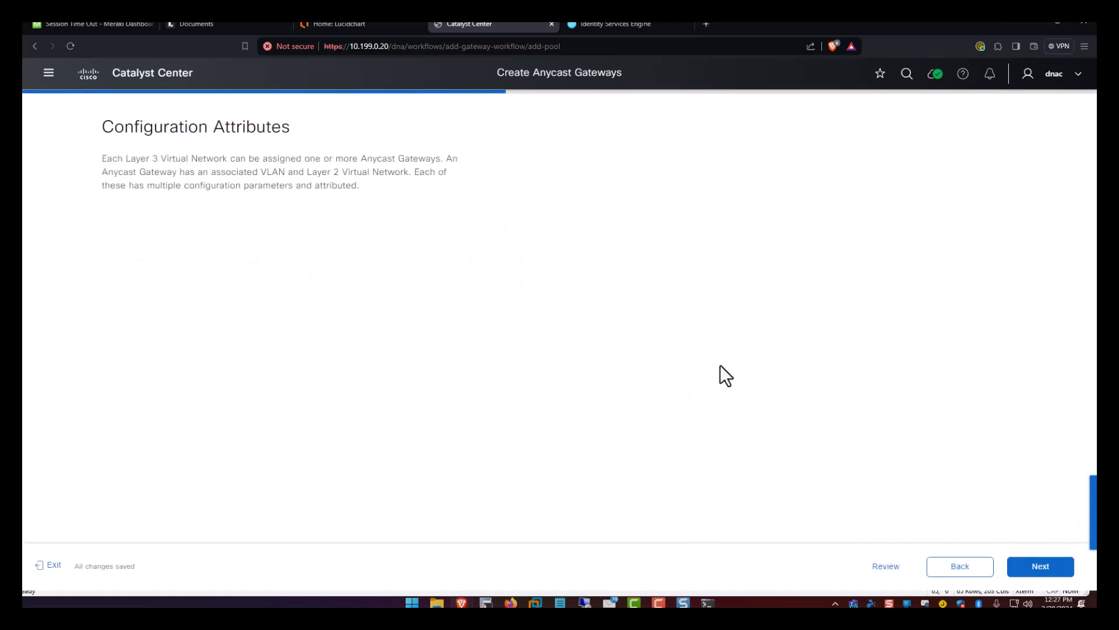
Use the Wireless_APs pool with VLAN name APs and VLAN ID 254.
left_click(410, 329)
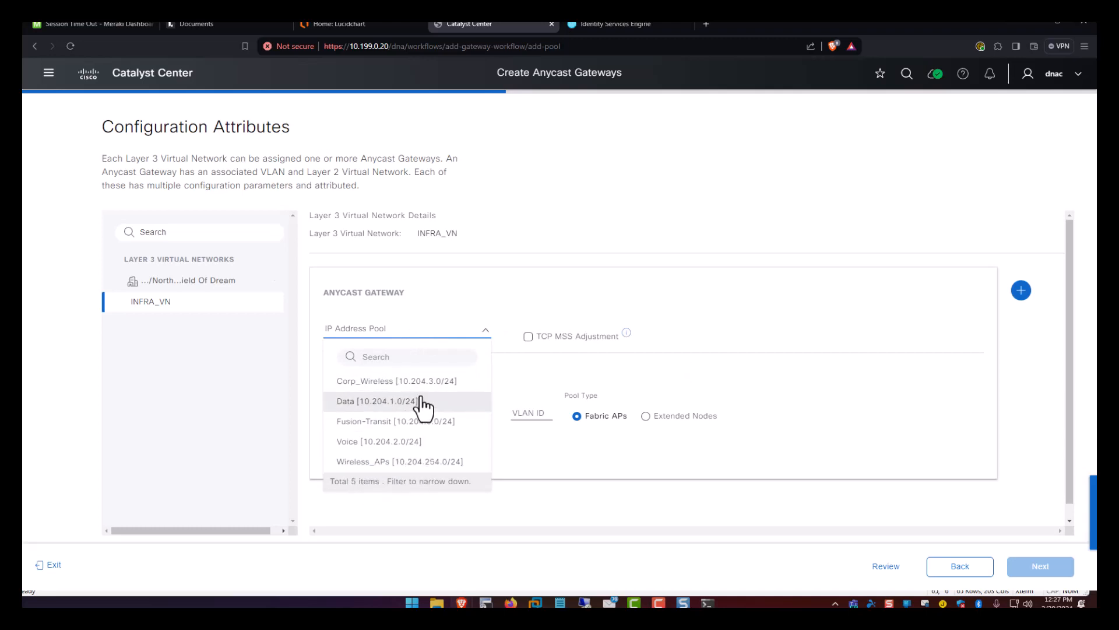
left_click(383, 462)
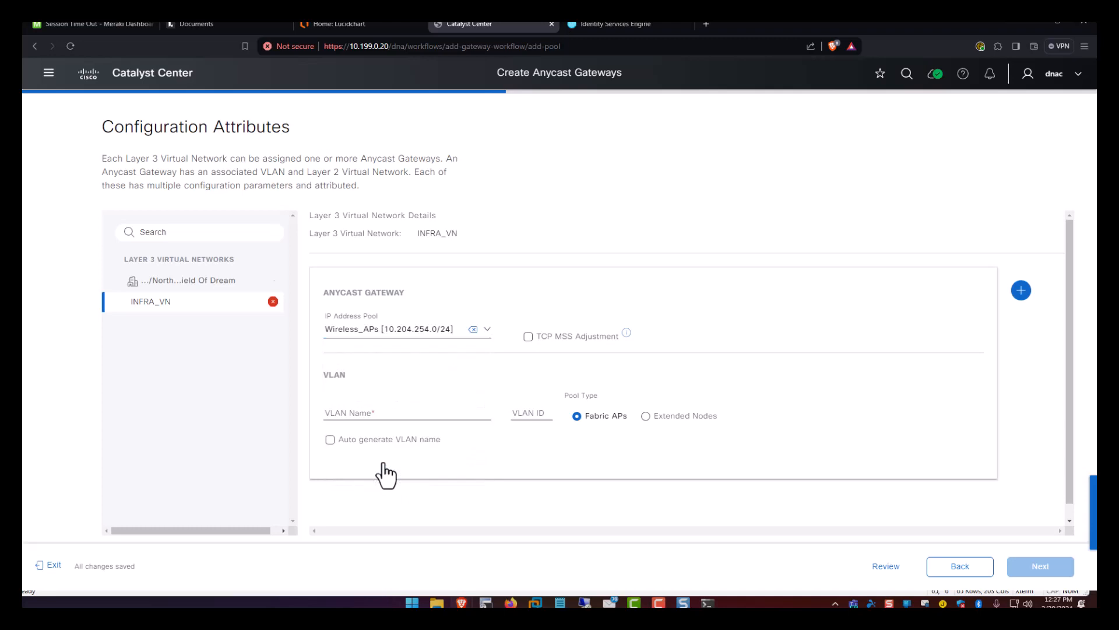
left_click(395, 411)
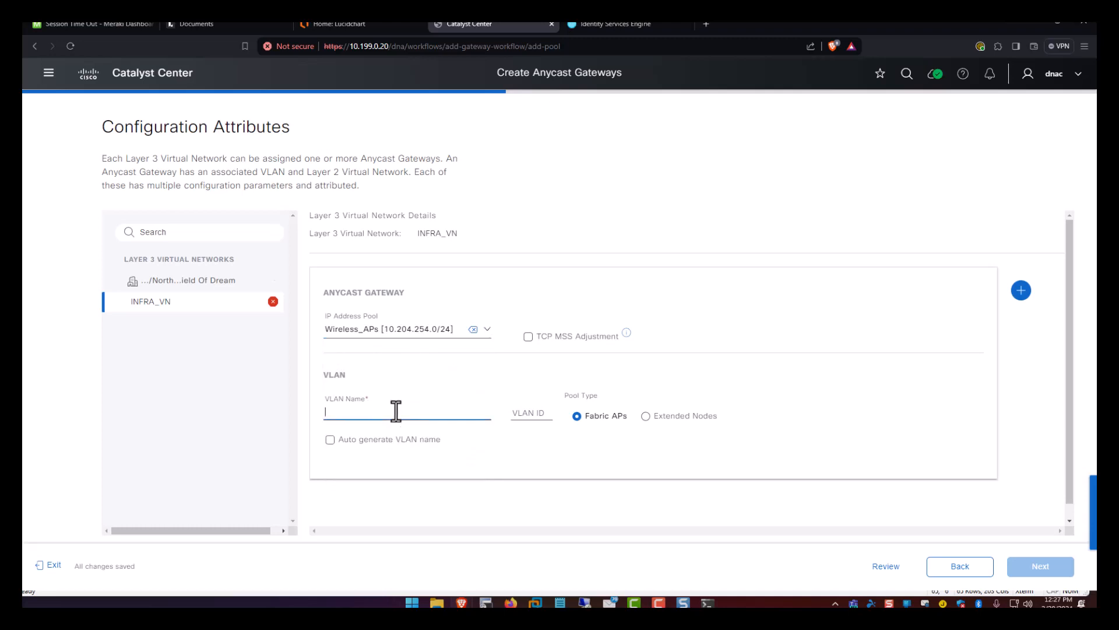
type("APs")
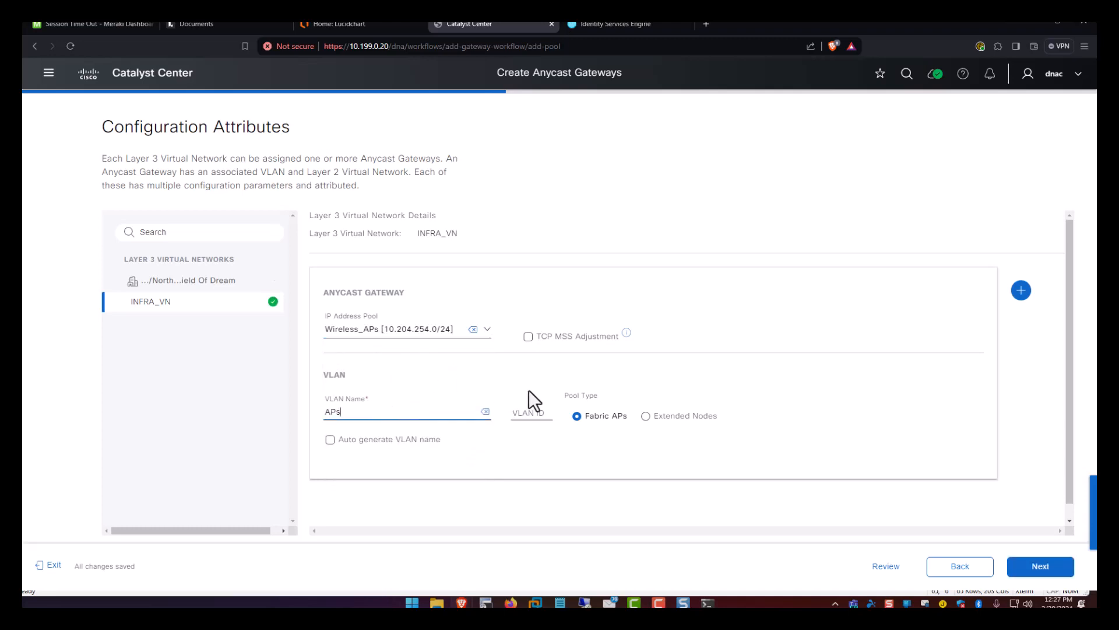
left_click(527, 413)
type("254")
left_click(360, 443)
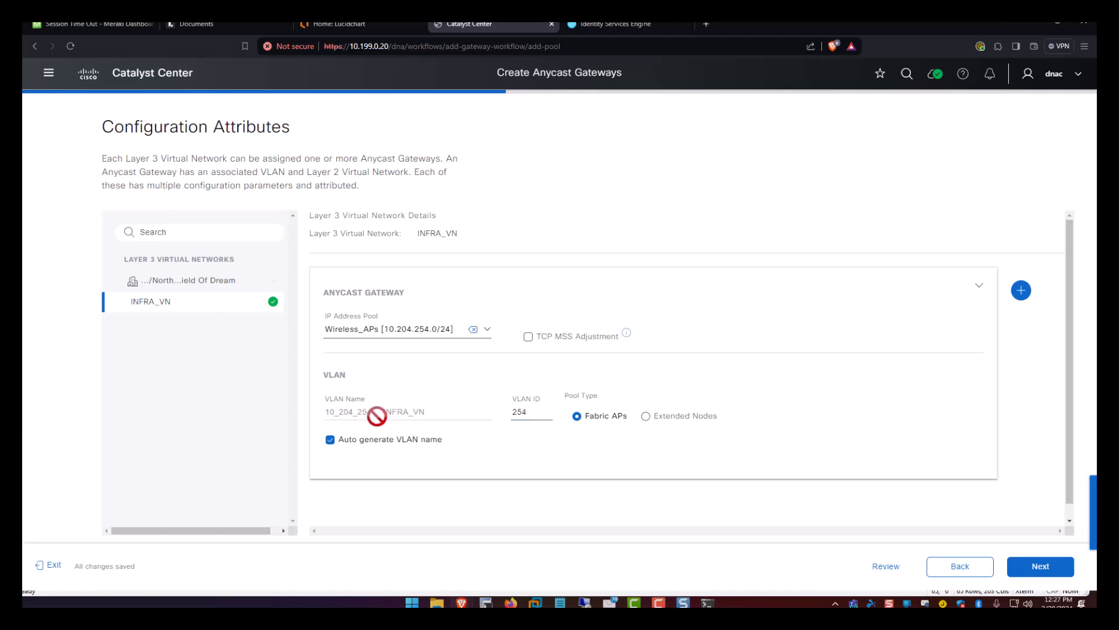
left_click(362, 443)
left_click_drag(428, 409, 256, 406)
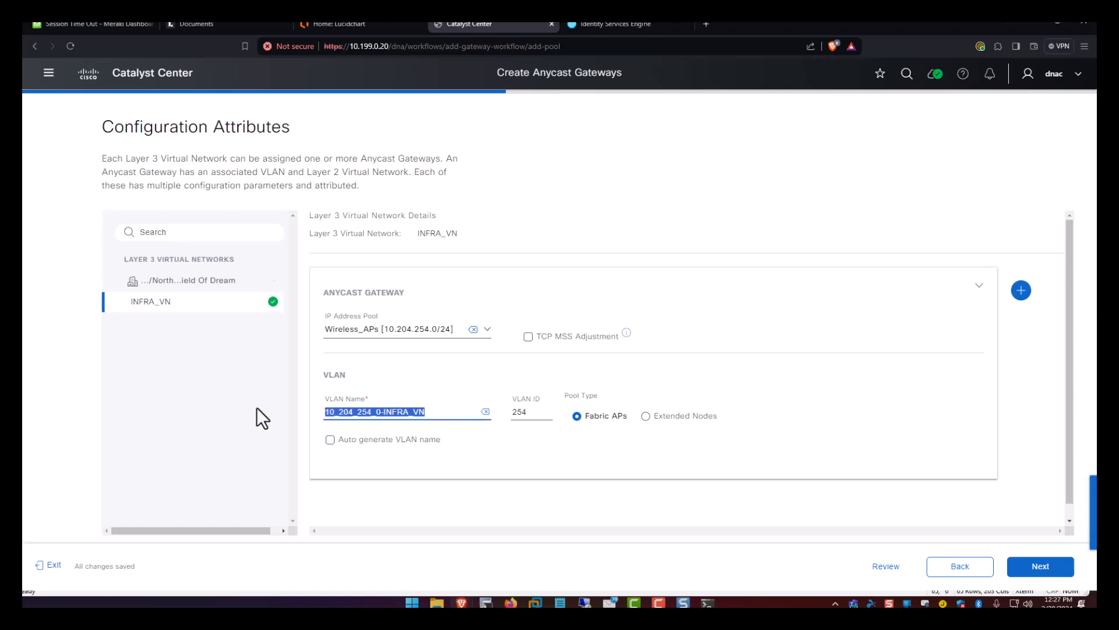
type("APs")
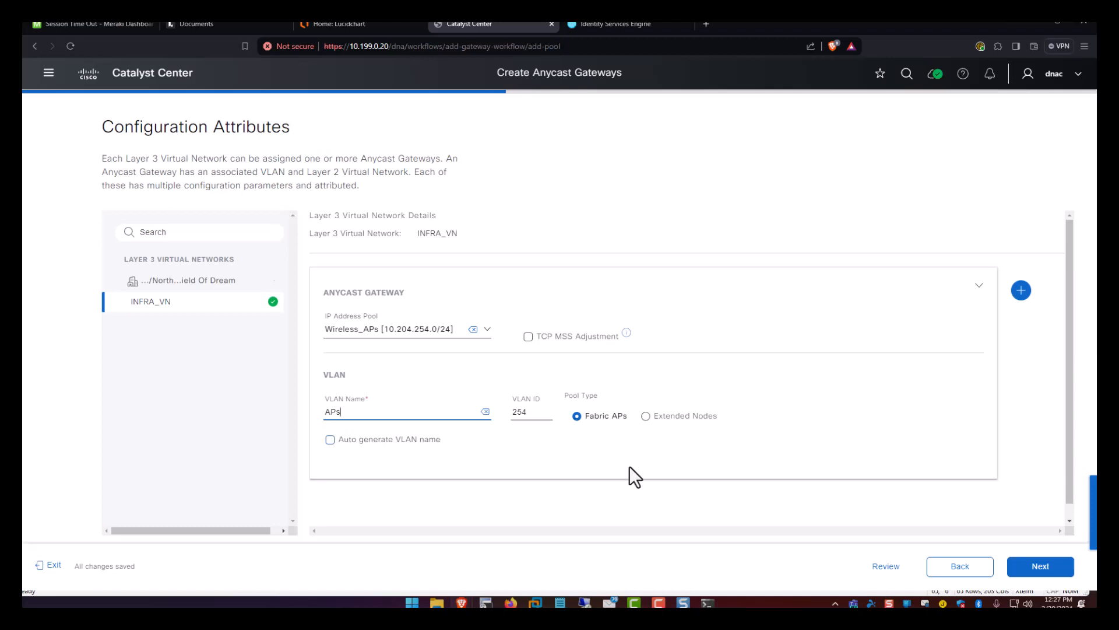
scroll(630, 466, "down", 1)
left_click(1029, 569)
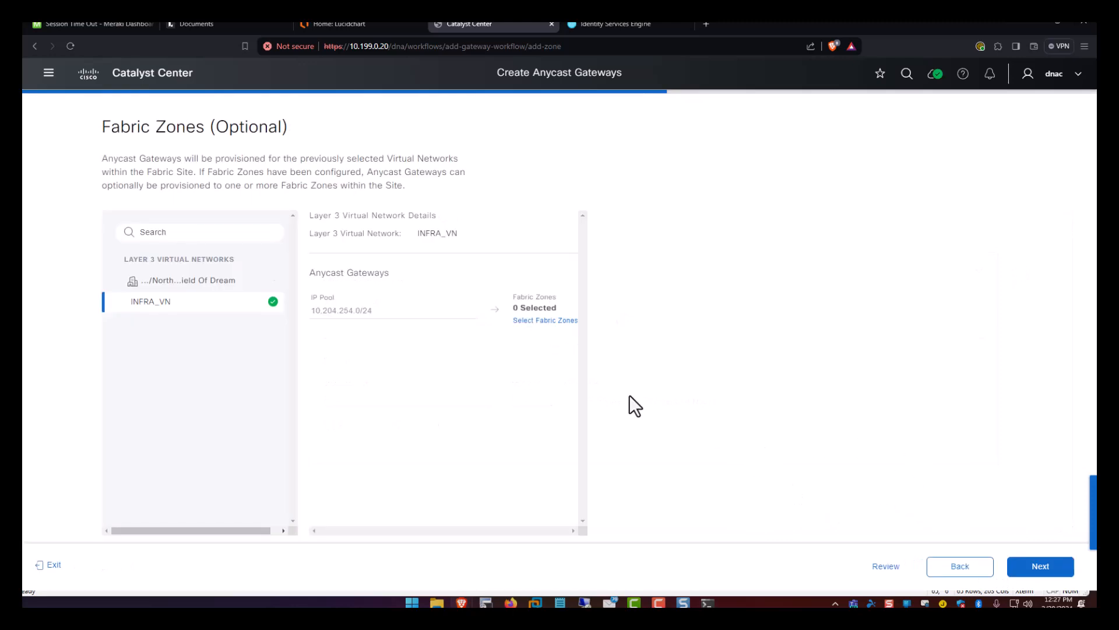
Deploy the INFRA_VN anycast gateway now and view the Anycast Gateways list.
left_click(1040, 566)
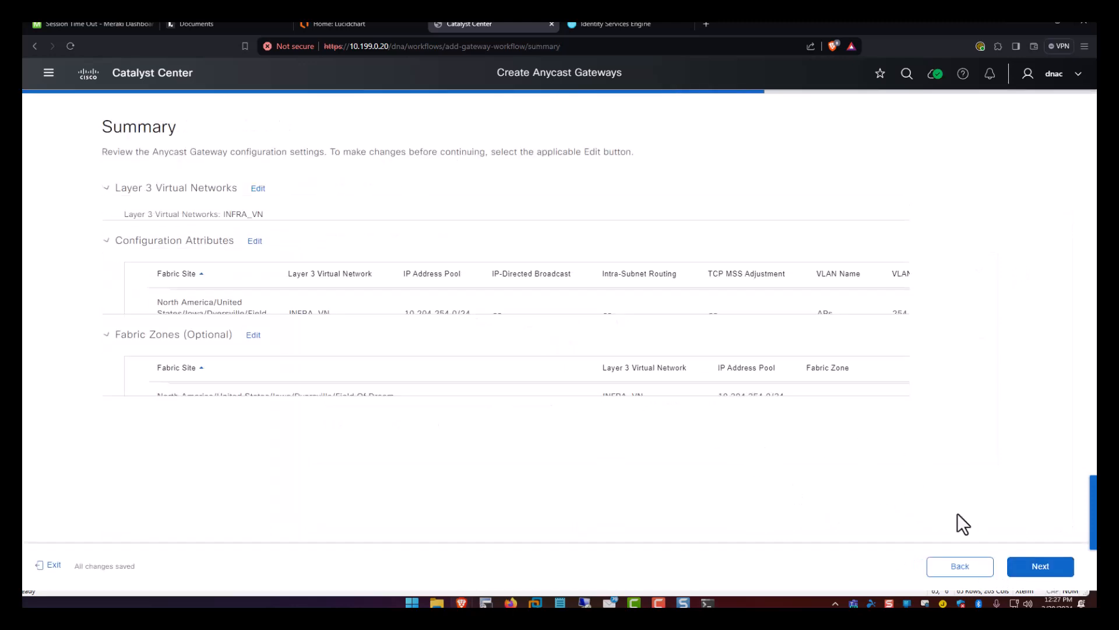
left_click(1041, 567)
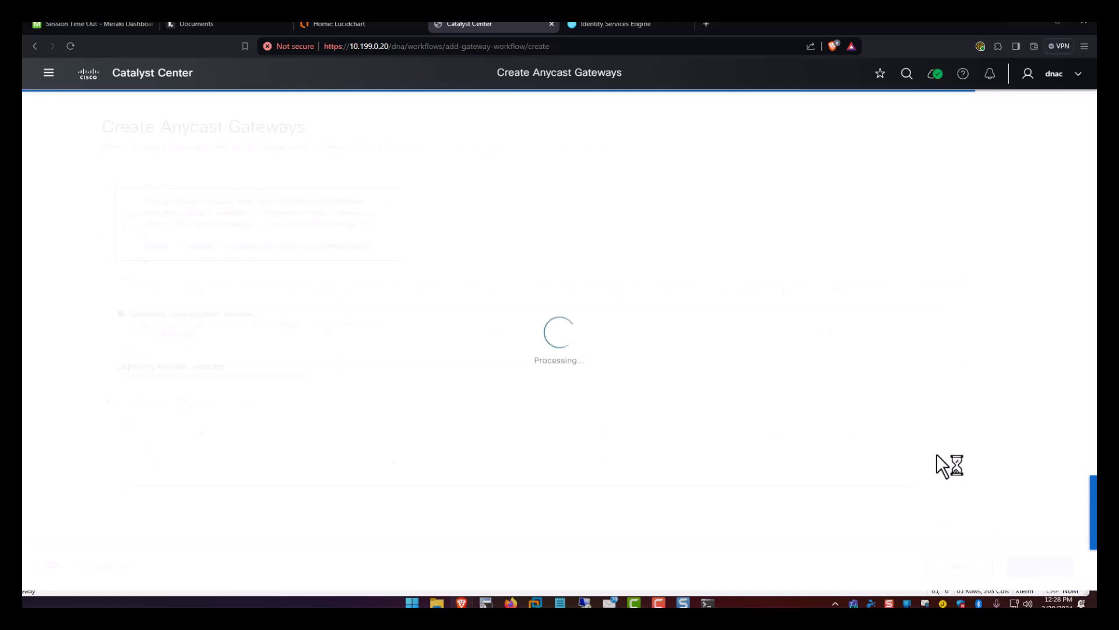
left_click(1021, 568)
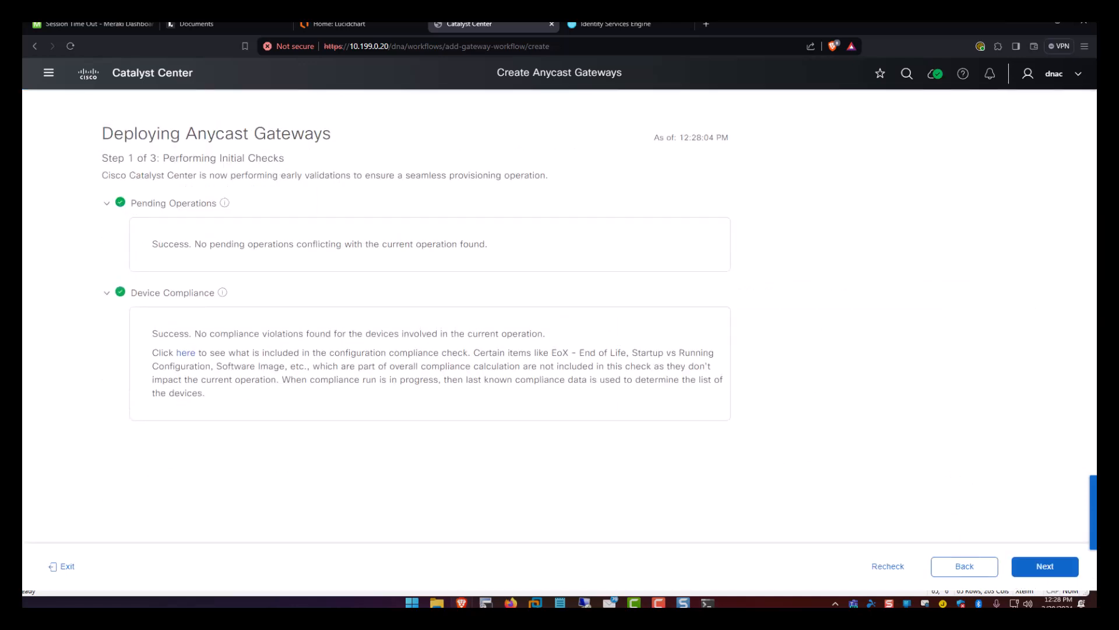
left_click(1046, 566)
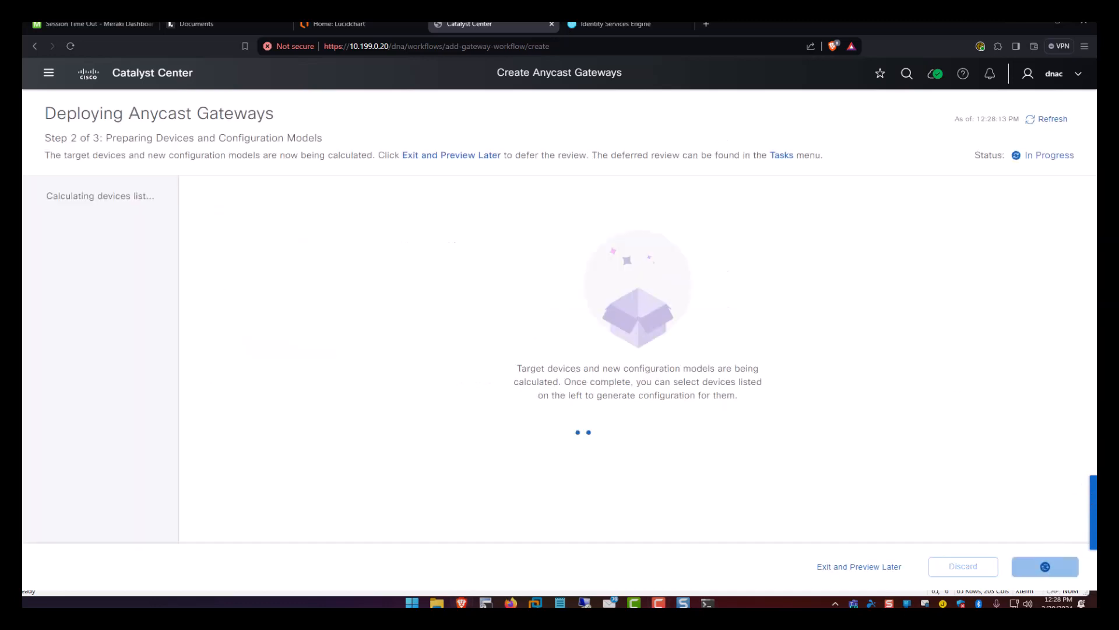
left_click(1039, 566)
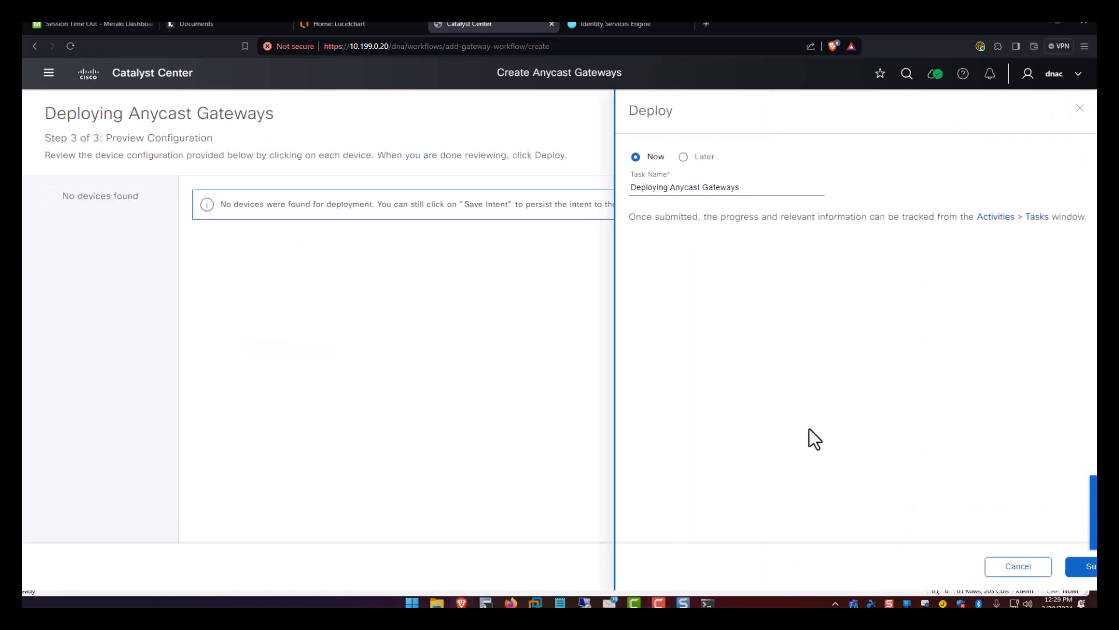
left_click(1039, 570)
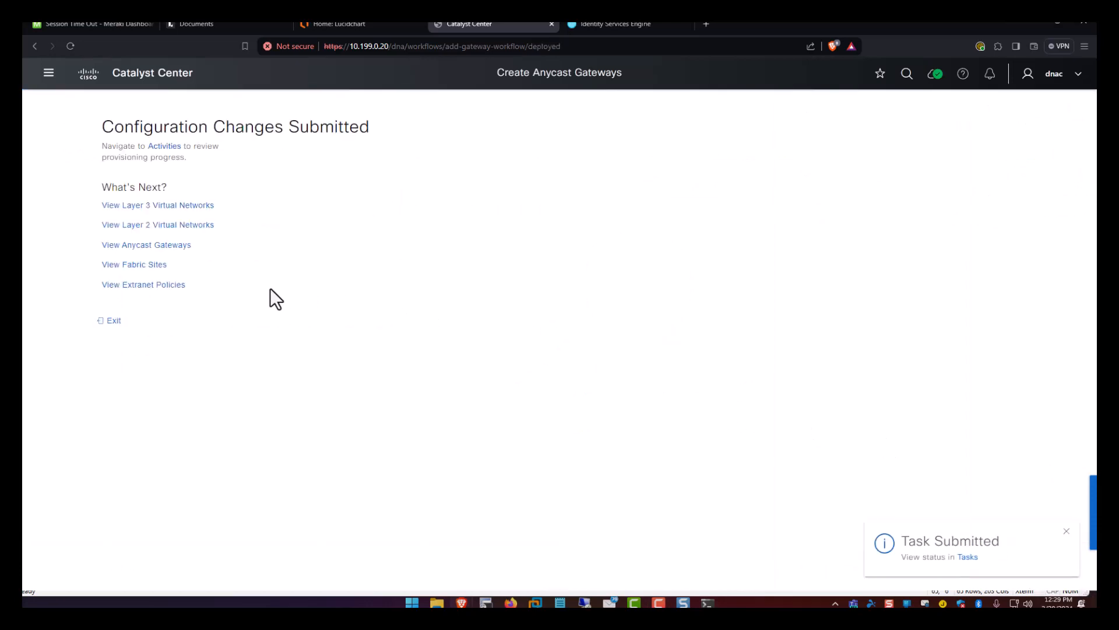
left_click(109, 321)
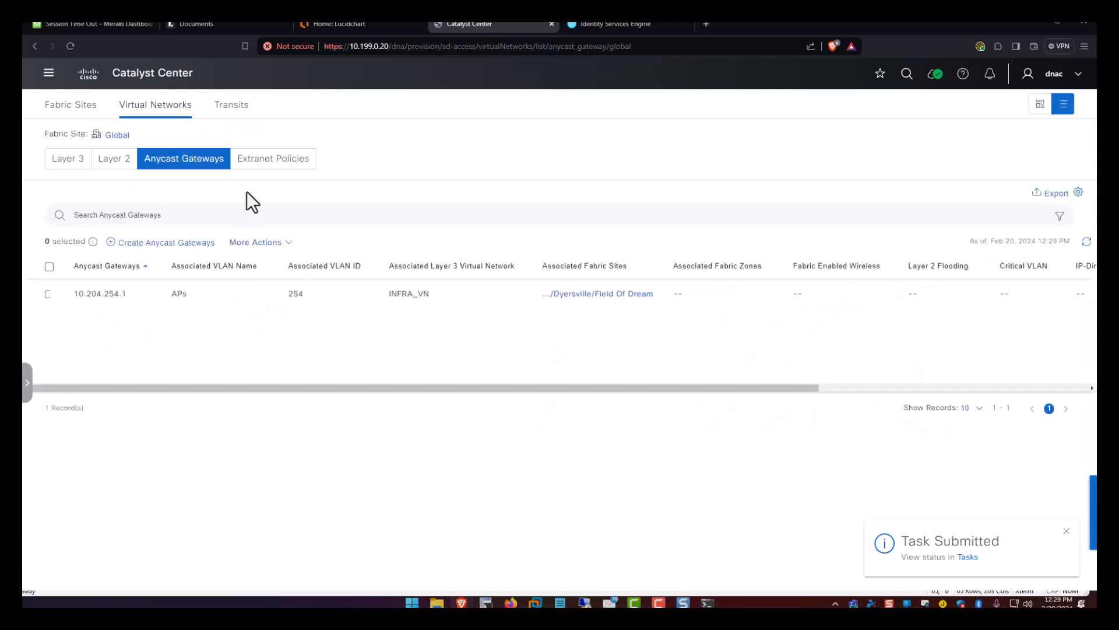
Select the 10.204.254.1 gateway and choose Edit Anycast Gateways from More Actions.
left_click(49, 294)
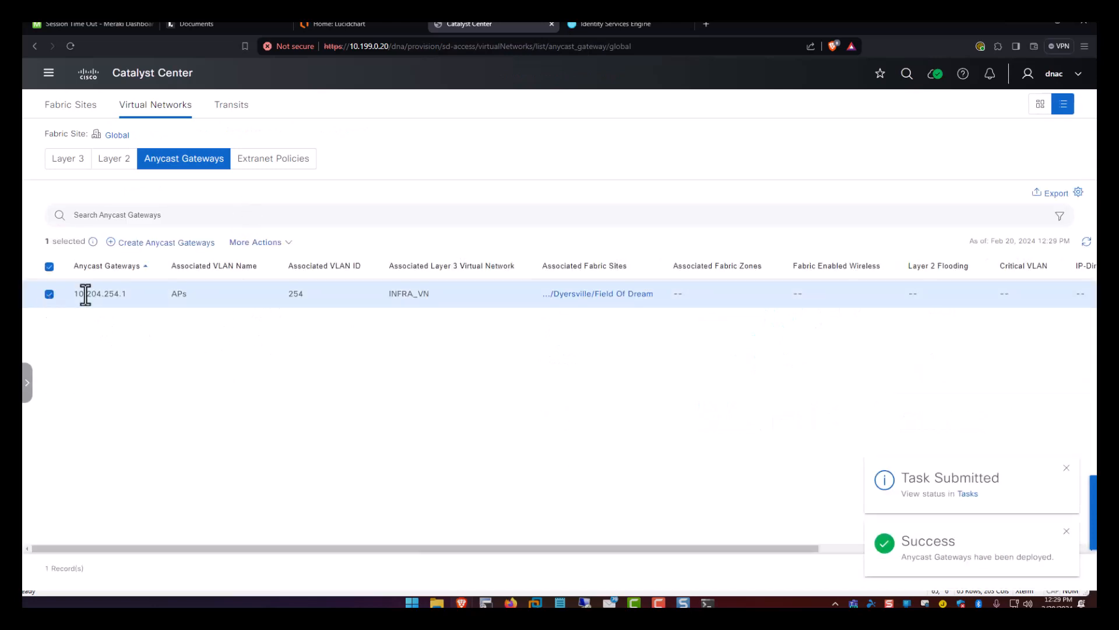
left_click(255, 242)
left_click(273, 286)
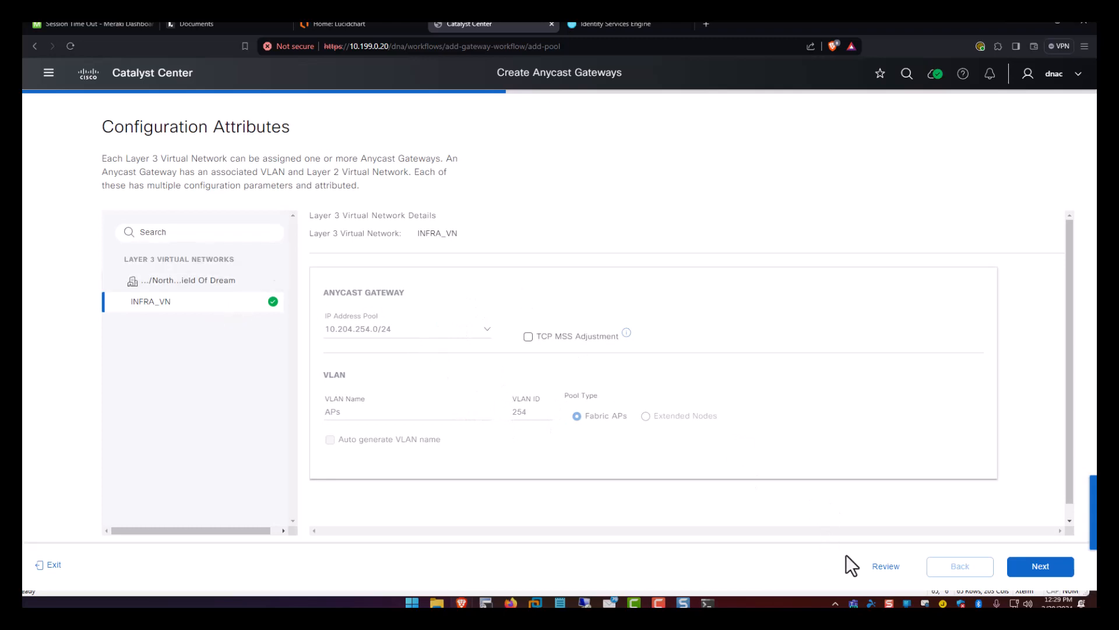
Review the gateway configuration summary, then exit the editing workflow.
left_click(885, 567)
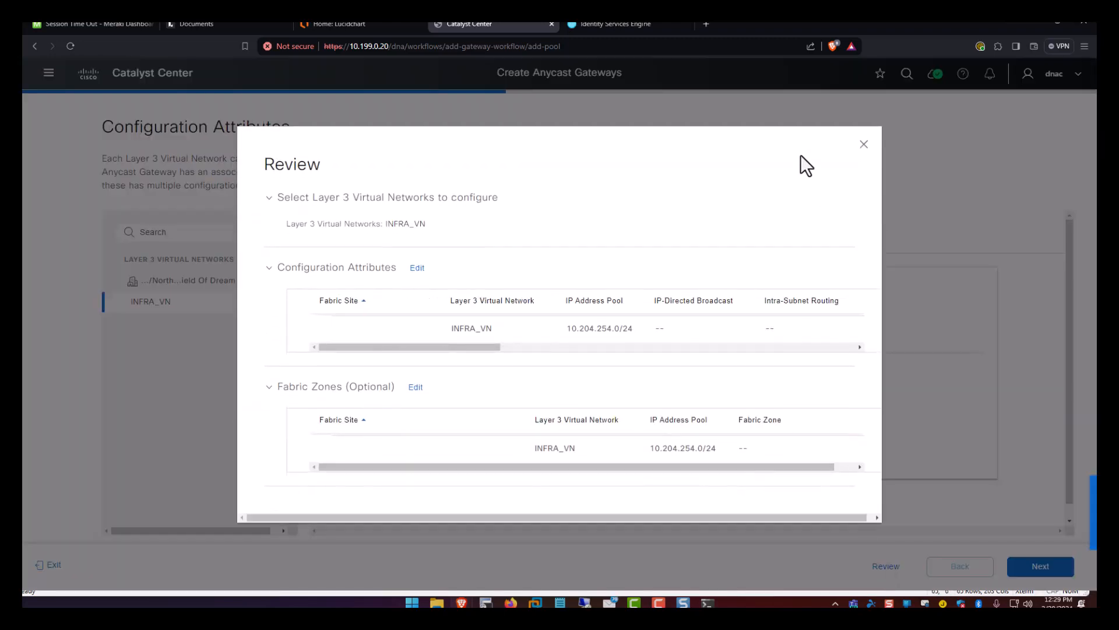
left_click(864, 144)
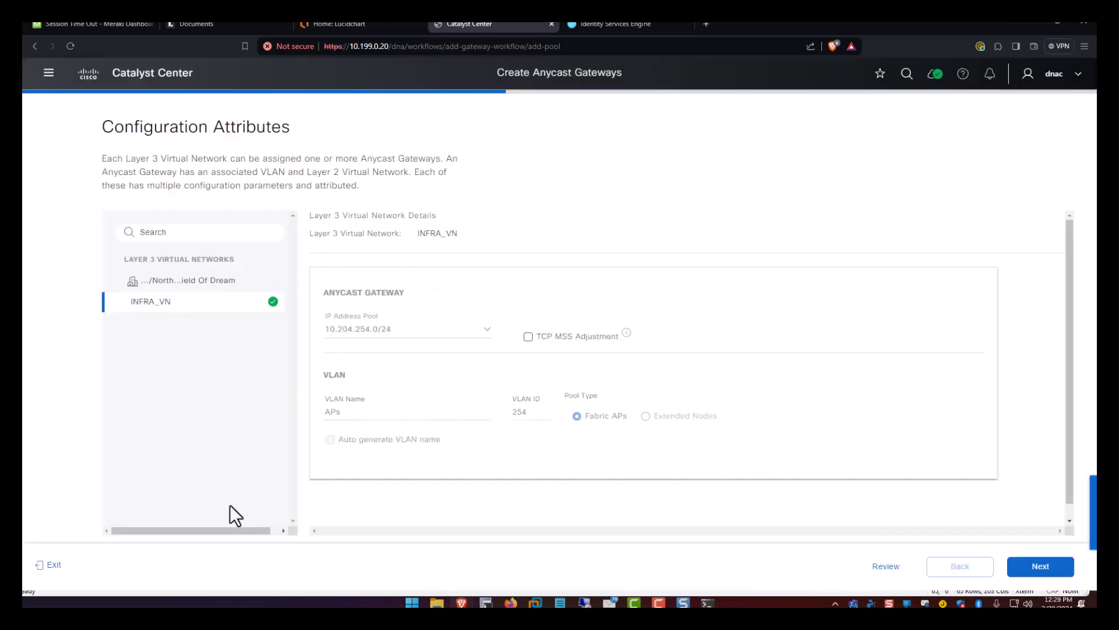
left_click(51, 564)
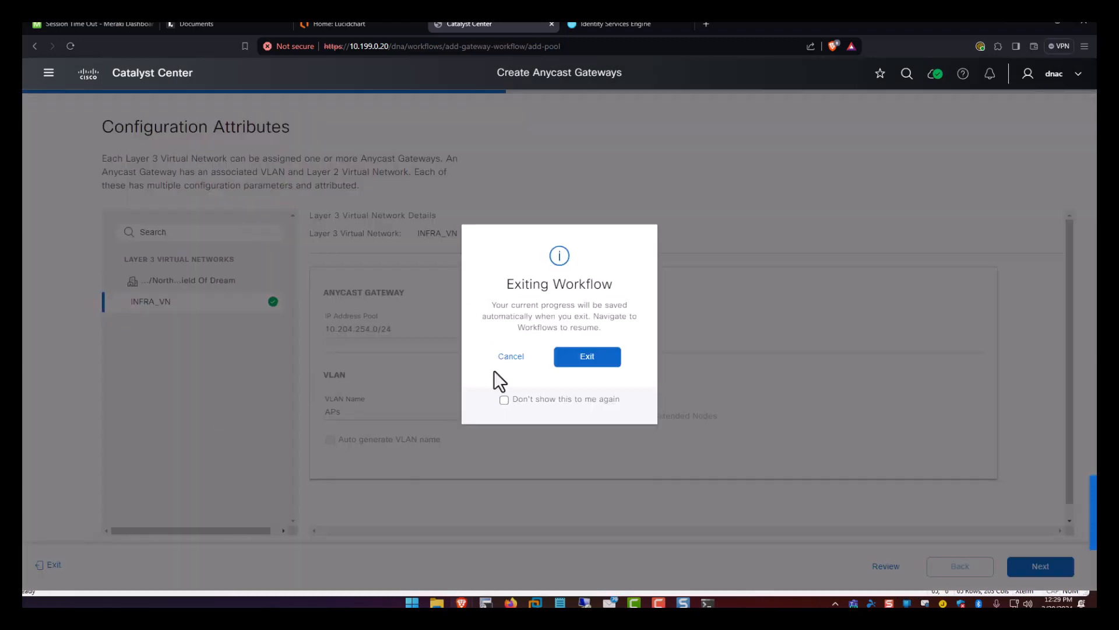
left_click(574, 358)
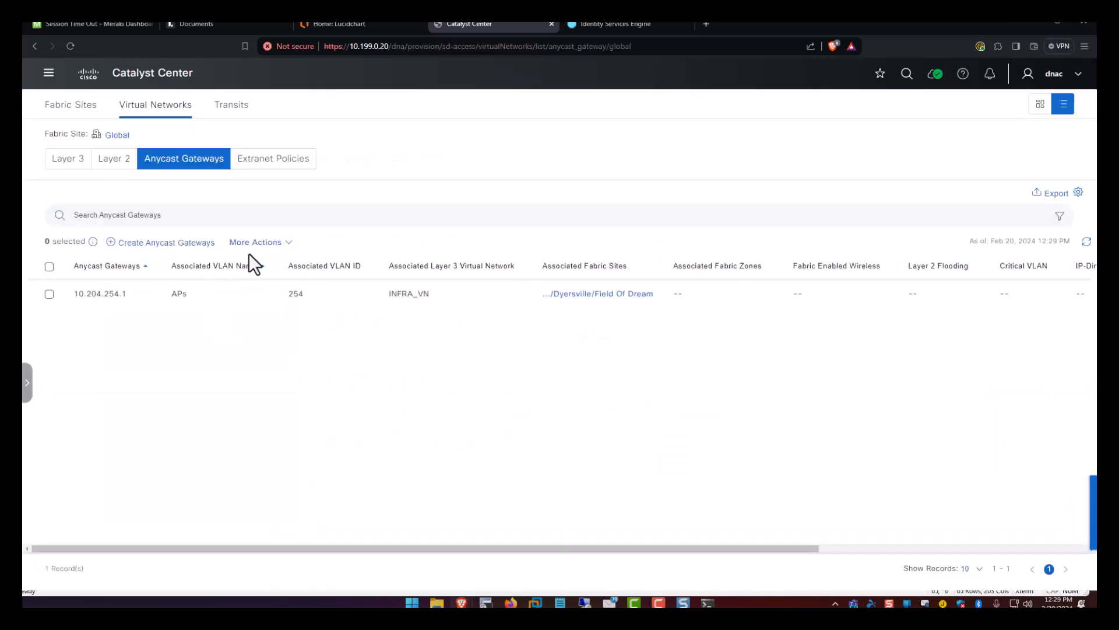
Start another INFRA_VN anycast gateway, then exit it with progress saved.
left_click(195, 243)
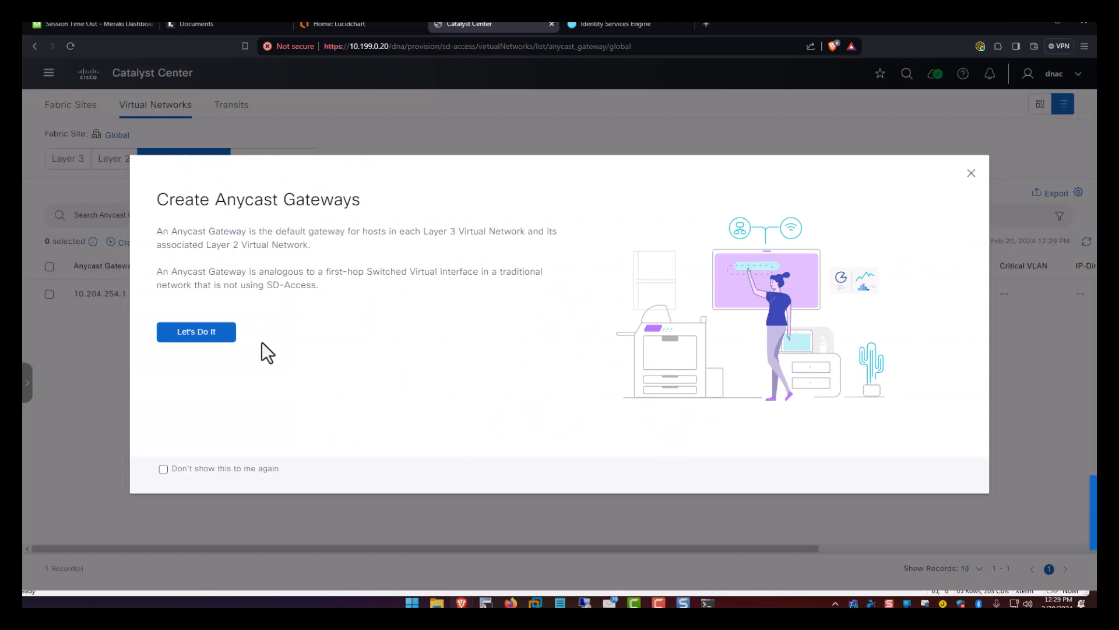
left_click(221, 332)
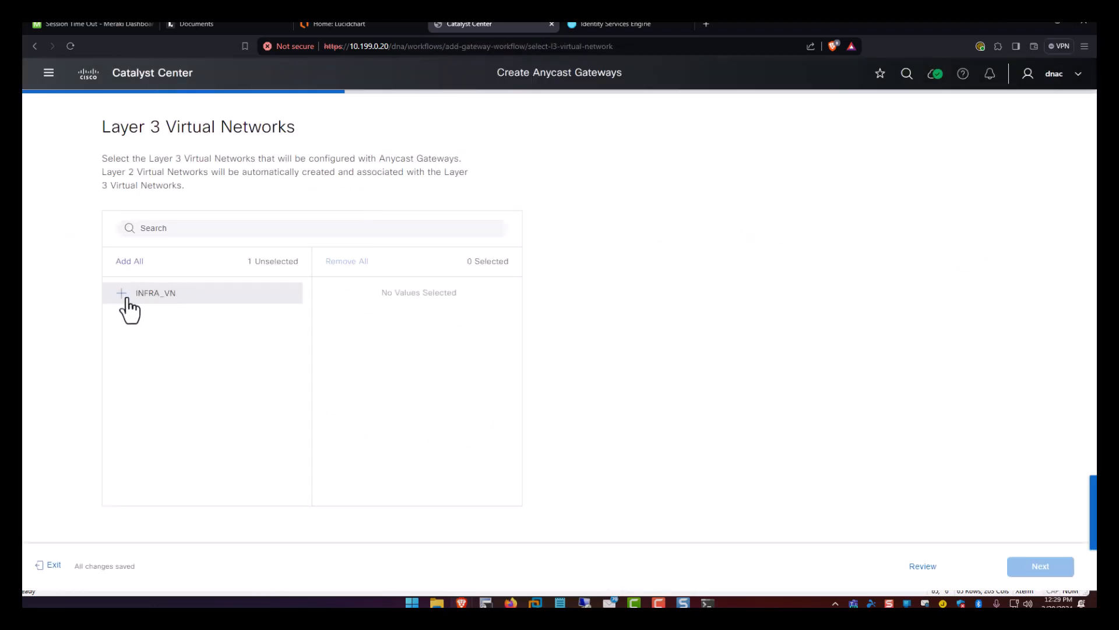
left_click(125, 295)
left_click(1029, 567)
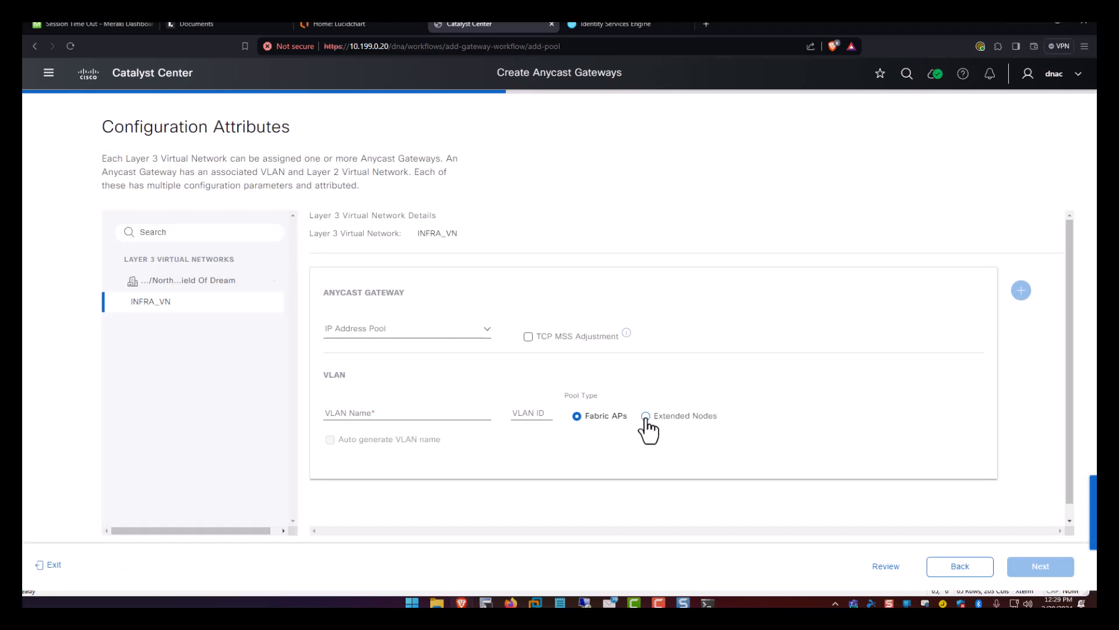
scroll(531, 353, "down", 1)
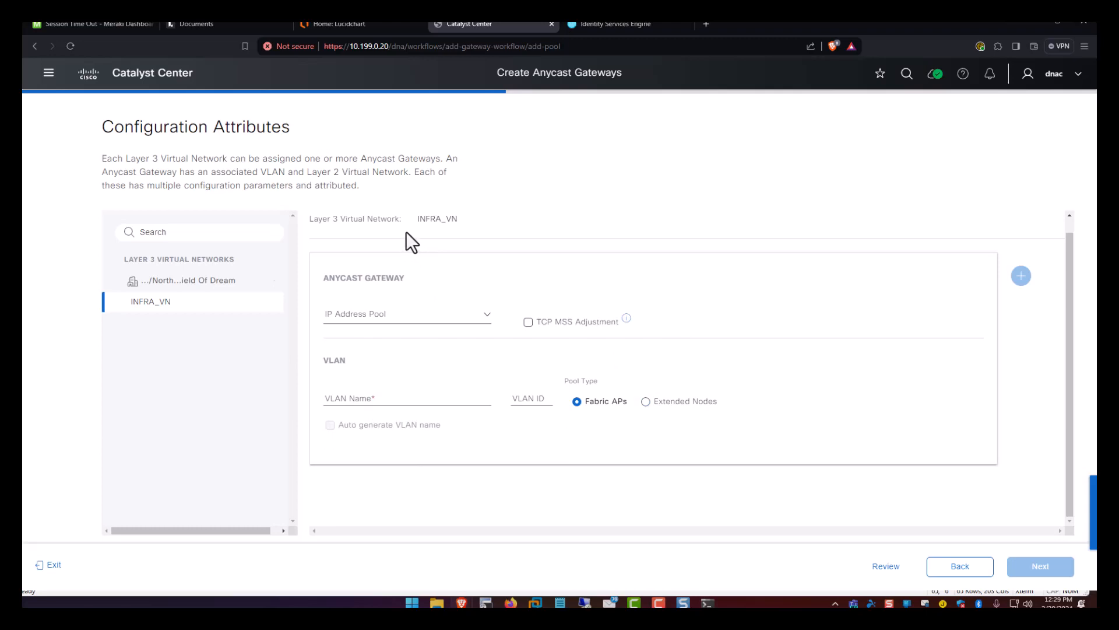
left_click_drag(425, 220, 459, 219)
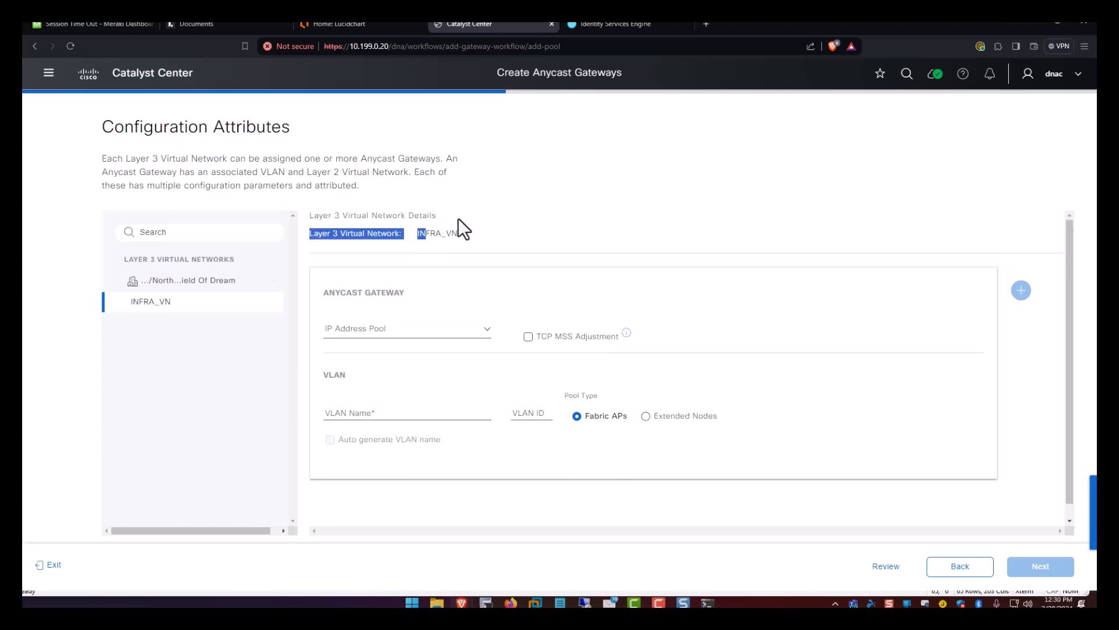
left_click(510, 231)
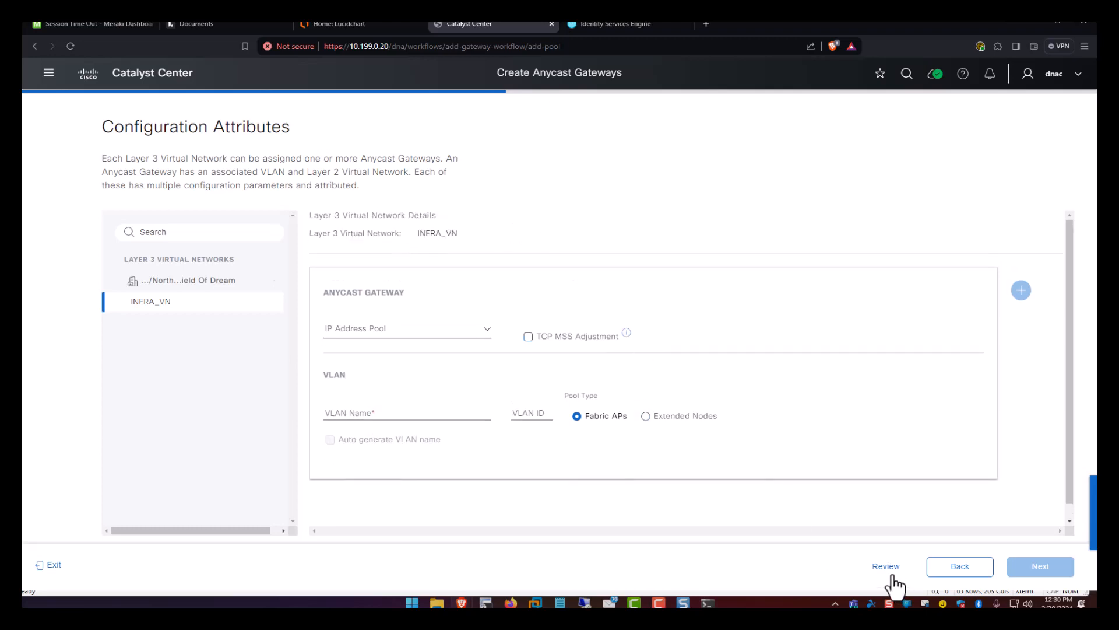
left_click(45, 564)
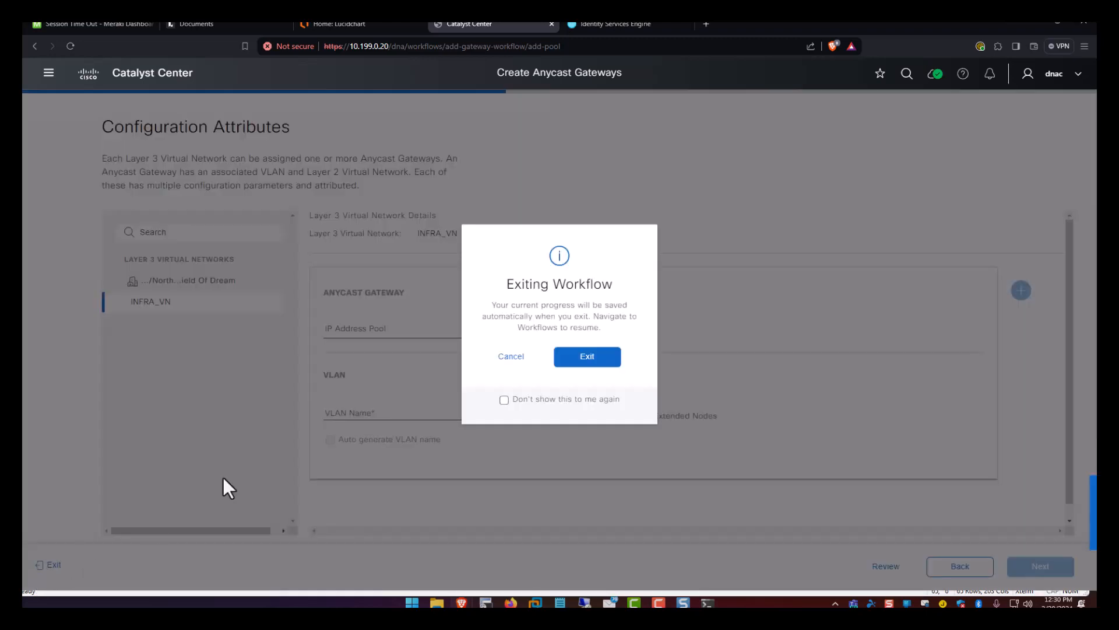
left_click(612, 358)
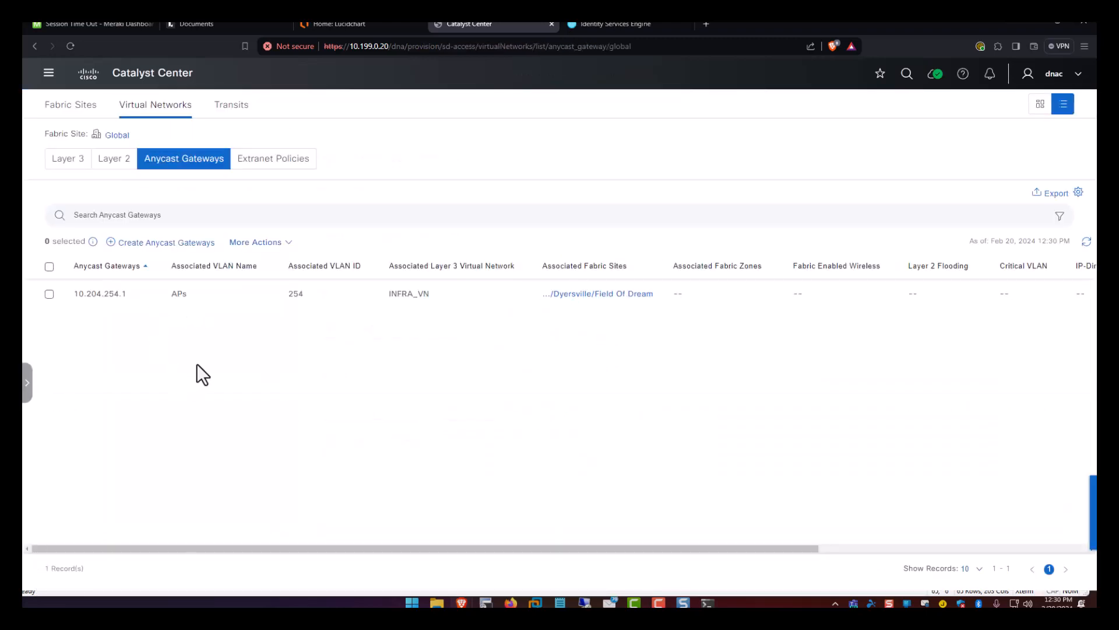
Create a Layer 3 virtual network named FieldOfDreams and continue to fabric sites.
left_click(84, 163)
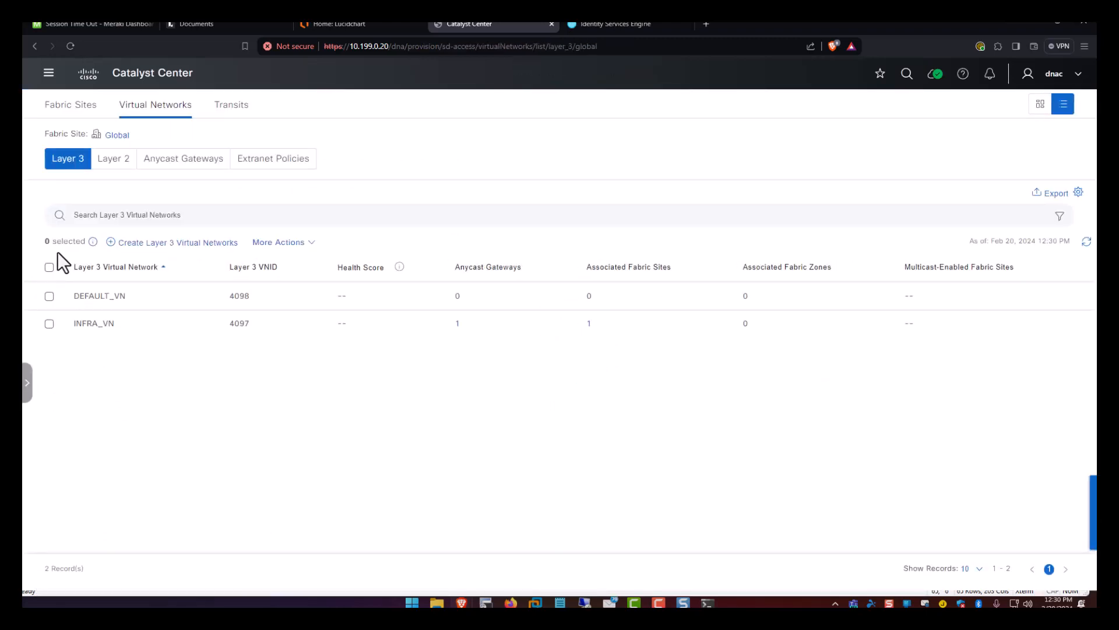
left_click(140, 243)
left_click(205, 301)
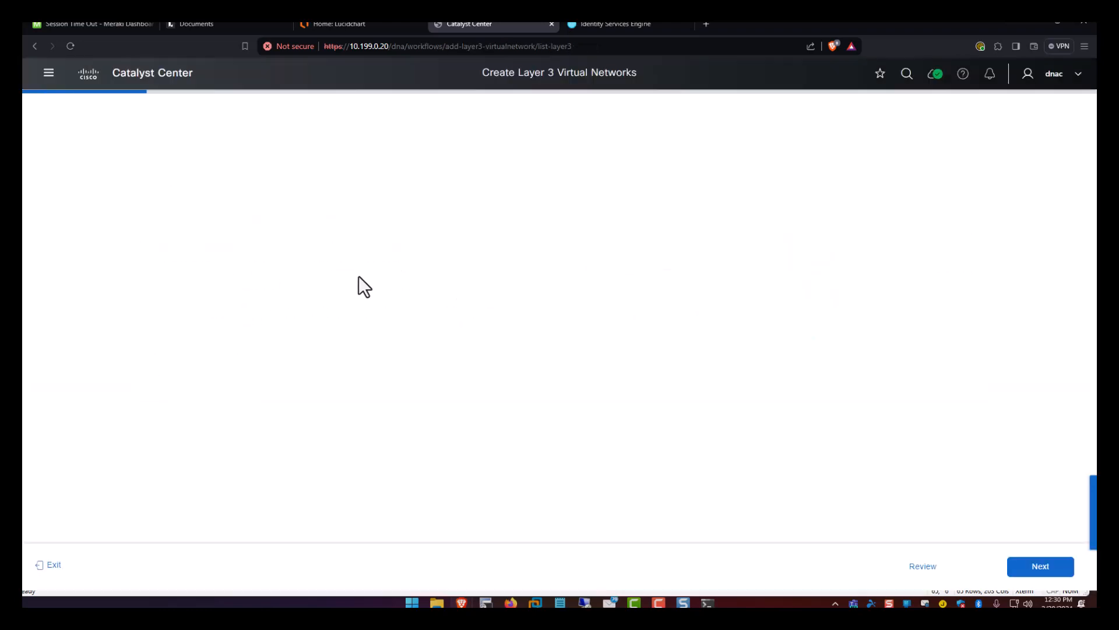
left_click(217, 235)
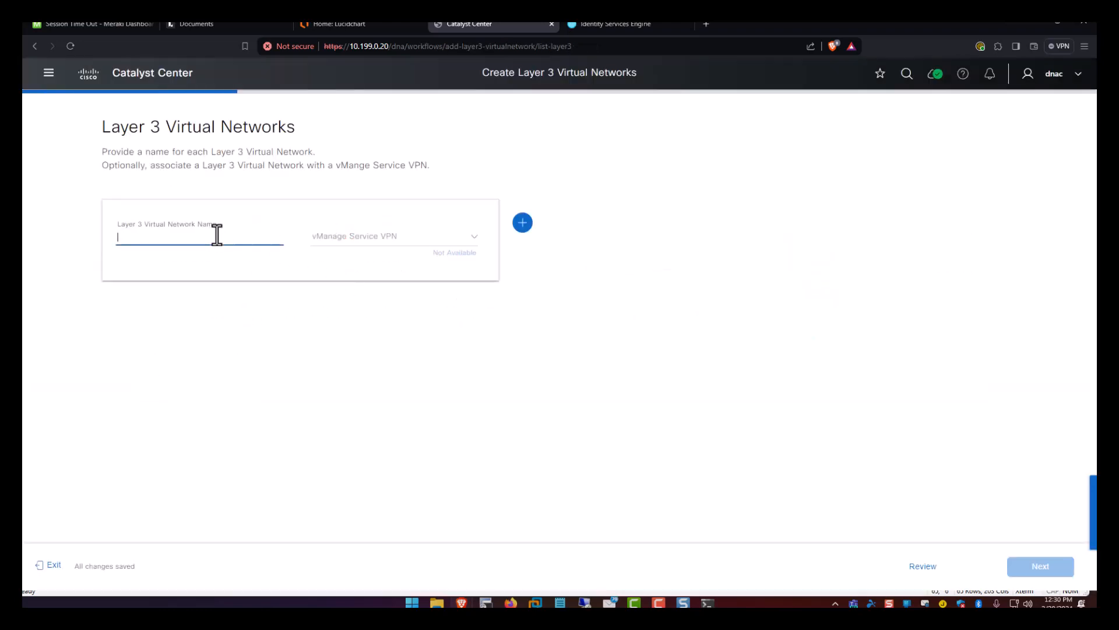
type("FieldOfDreams")
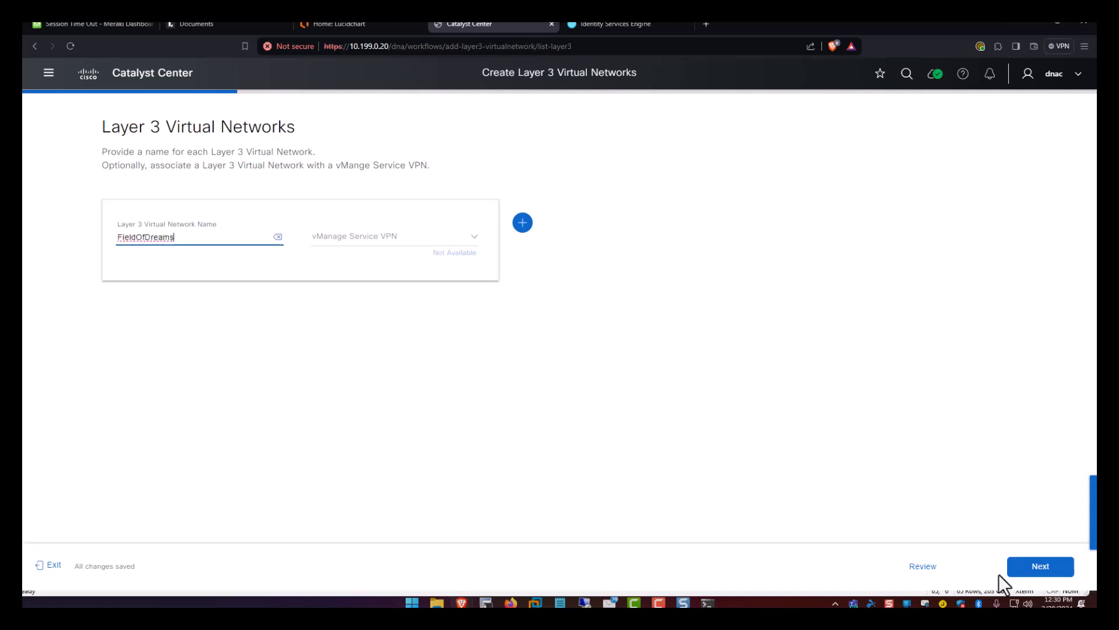
left_click(1043, 568)
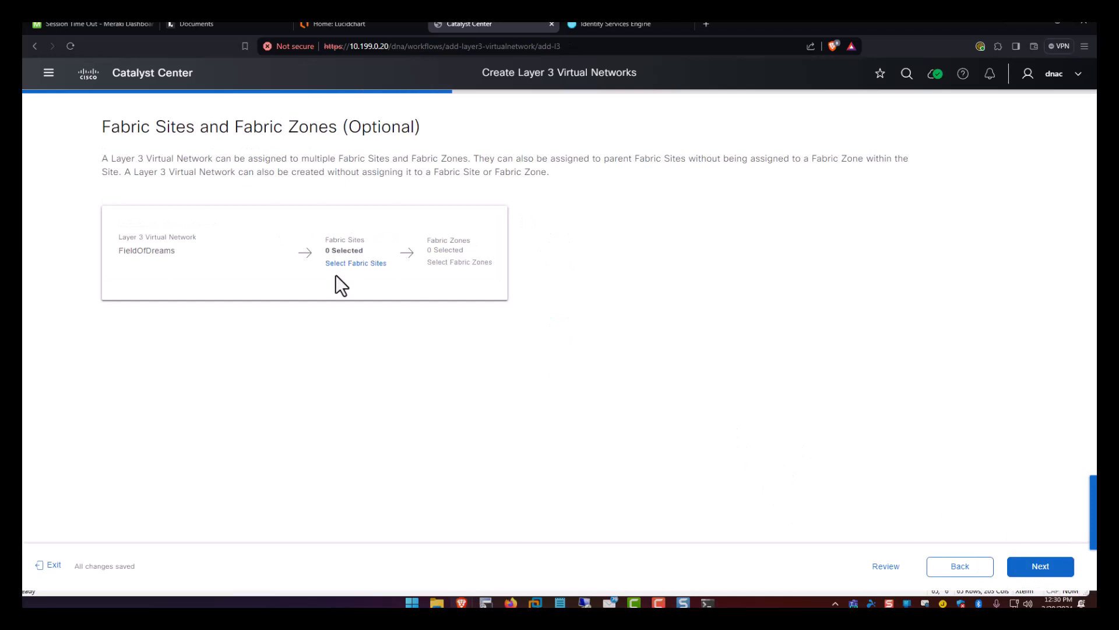
Assign the Field Of Dream fabric site to FieldOfDreams.
left_click(352, 264)
left_click(368, 323)
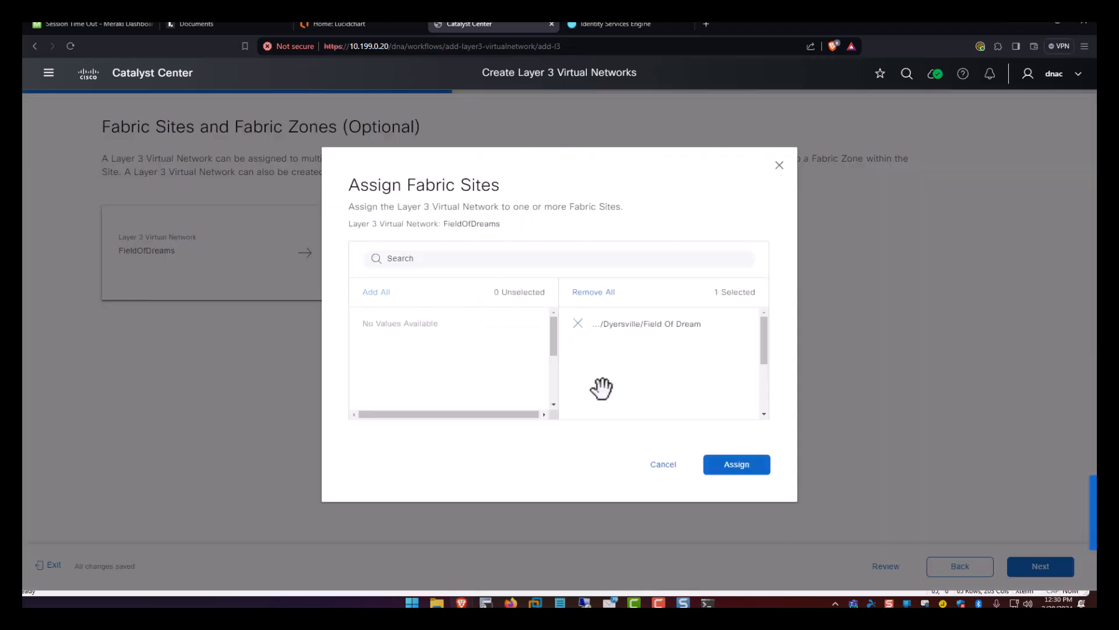
left_click(737, 465)
Deploy FieldOfDreams, save and submit the intent, and return to the Layer 3 list.
left_click(1031, 566)
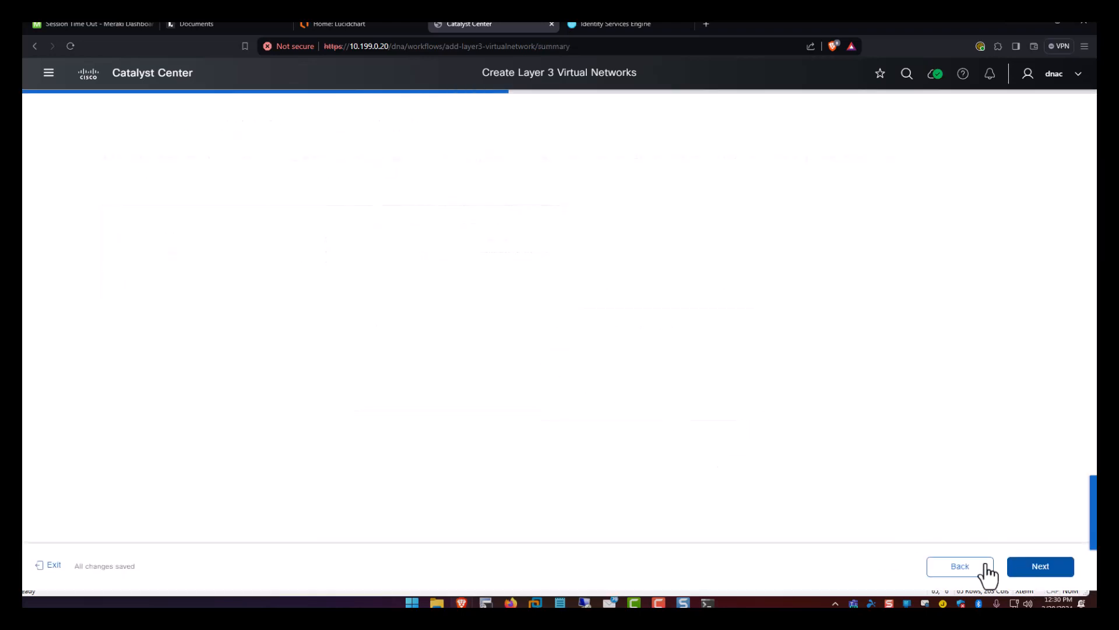
left_click(1026, 572)
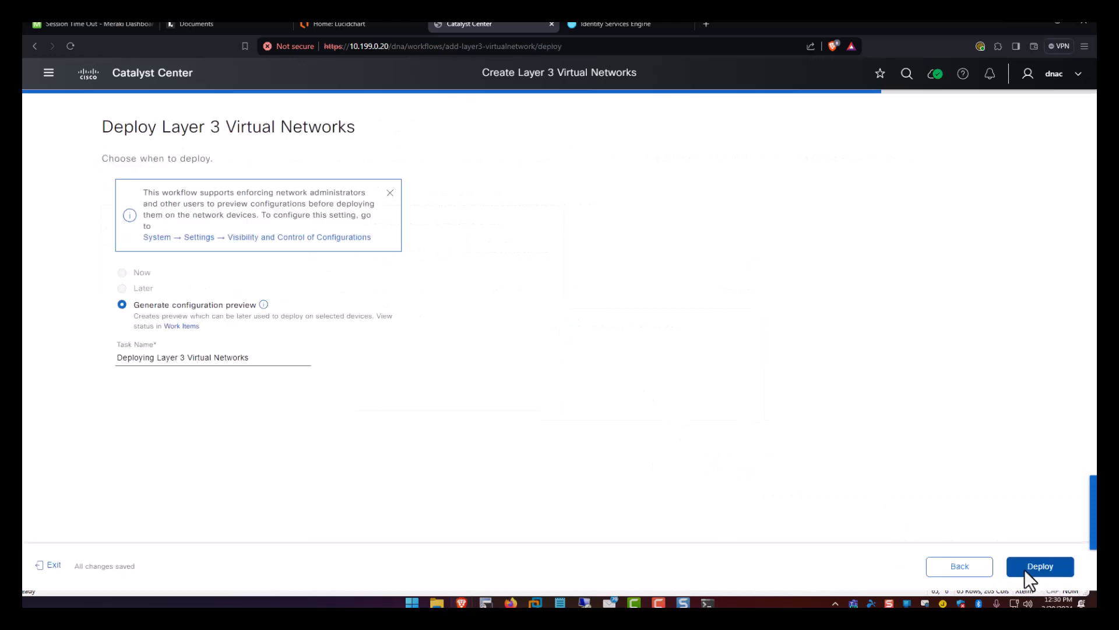
left_click(1024, 569)
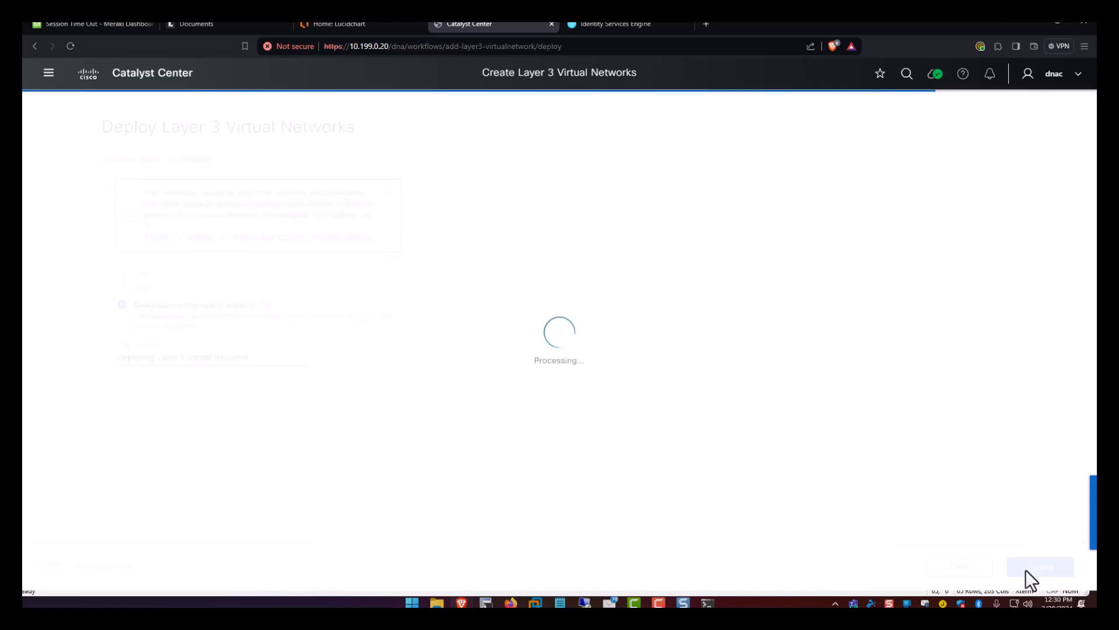
left_click(1027, 570)
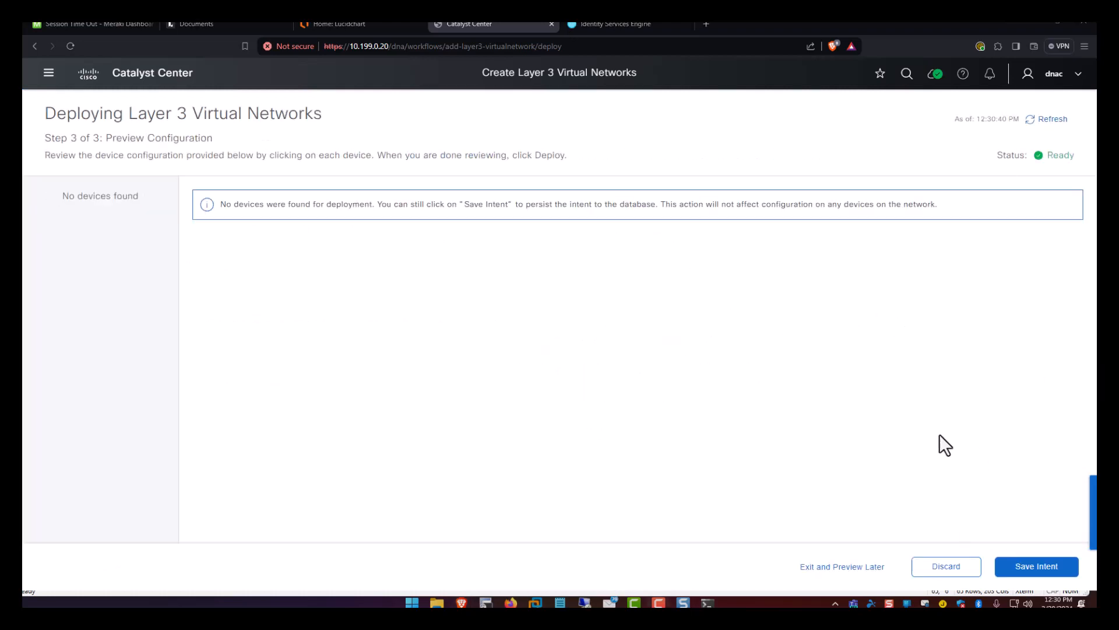
left_click(1033, 574)
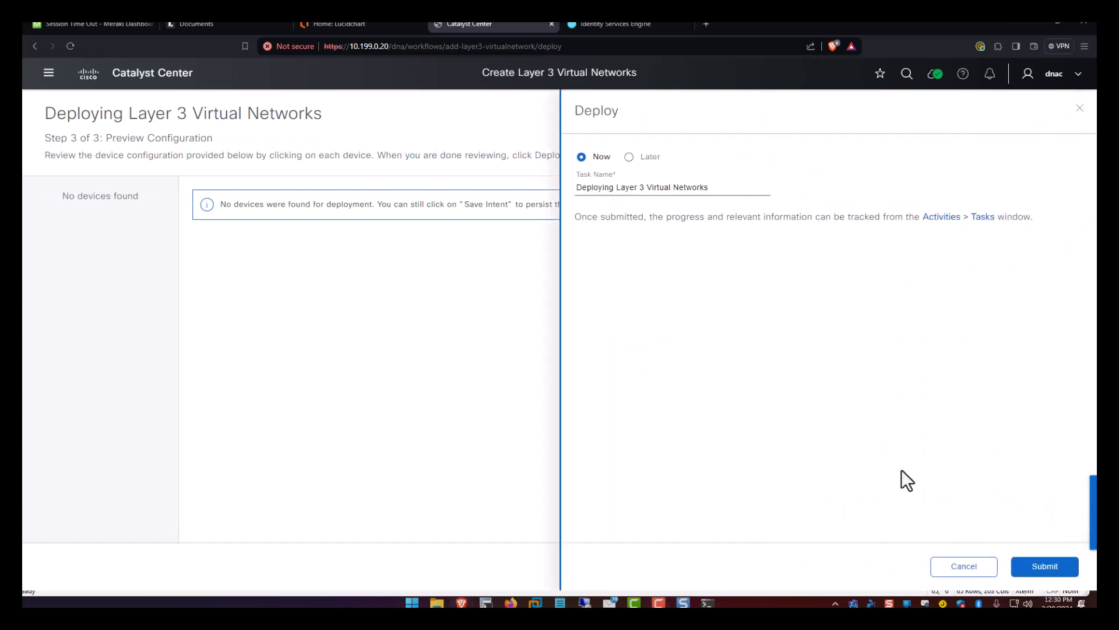
left_click(1045, 566)
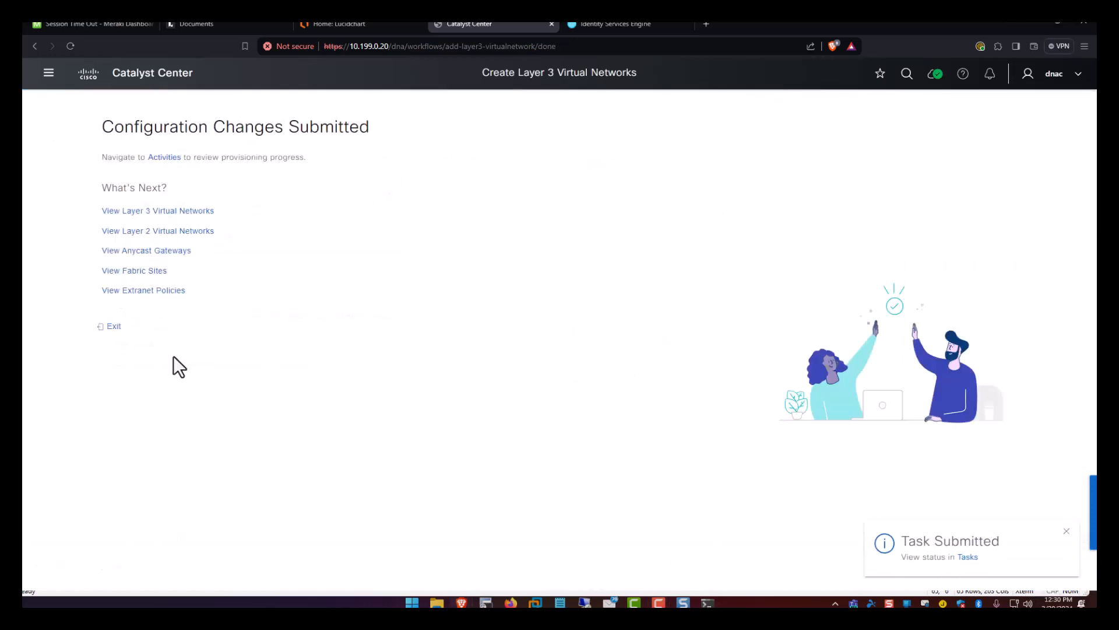
left_click(111, 328)
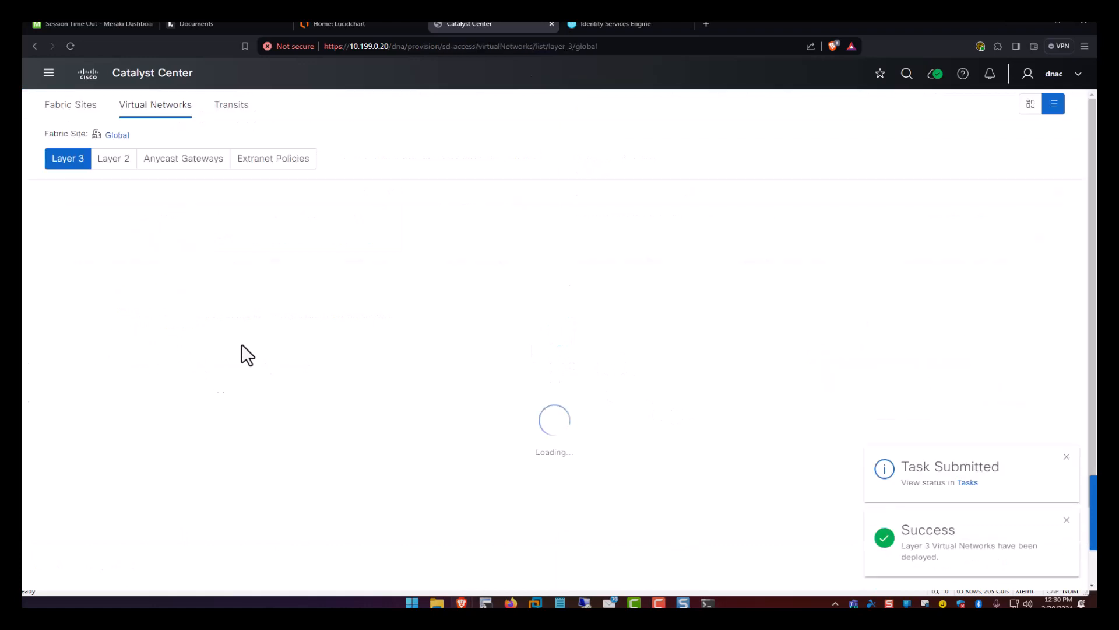
Start a new anycast gateway workflow with FieldOfDreams selected.
left_click(215, 165)
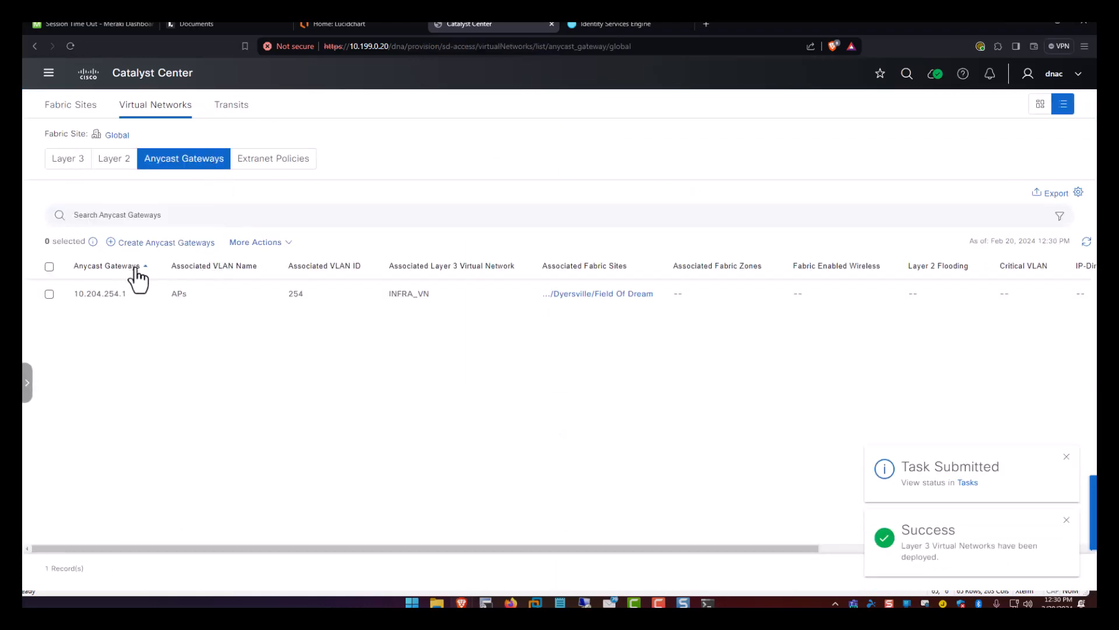
left_click(257, 243)
left_click(185, 242)
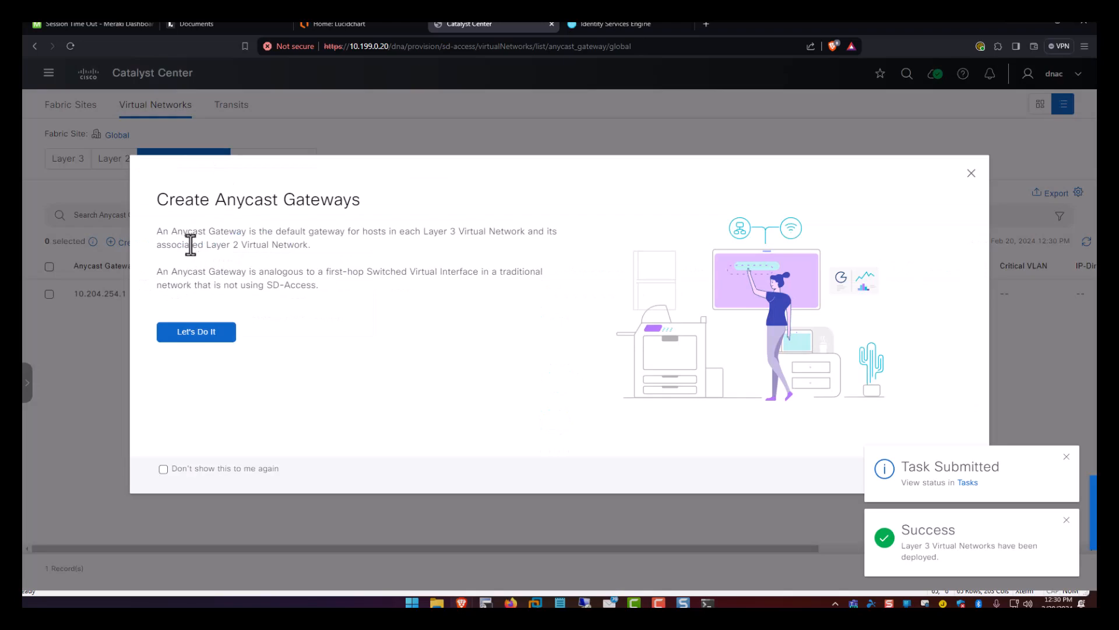
left_click(204, 341)
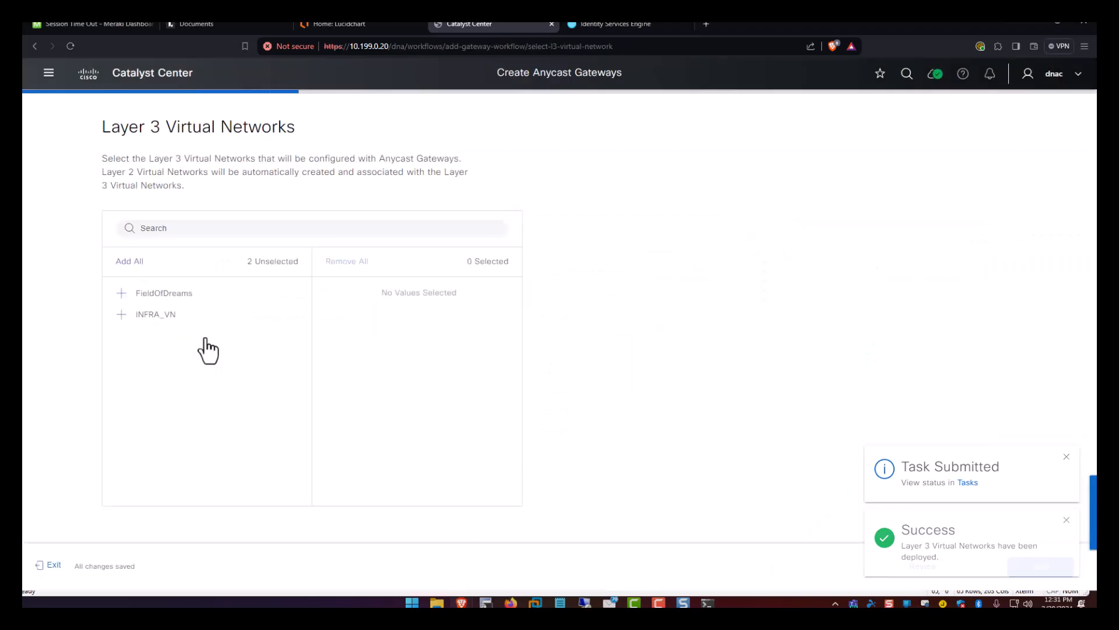
left_click(123, 294)
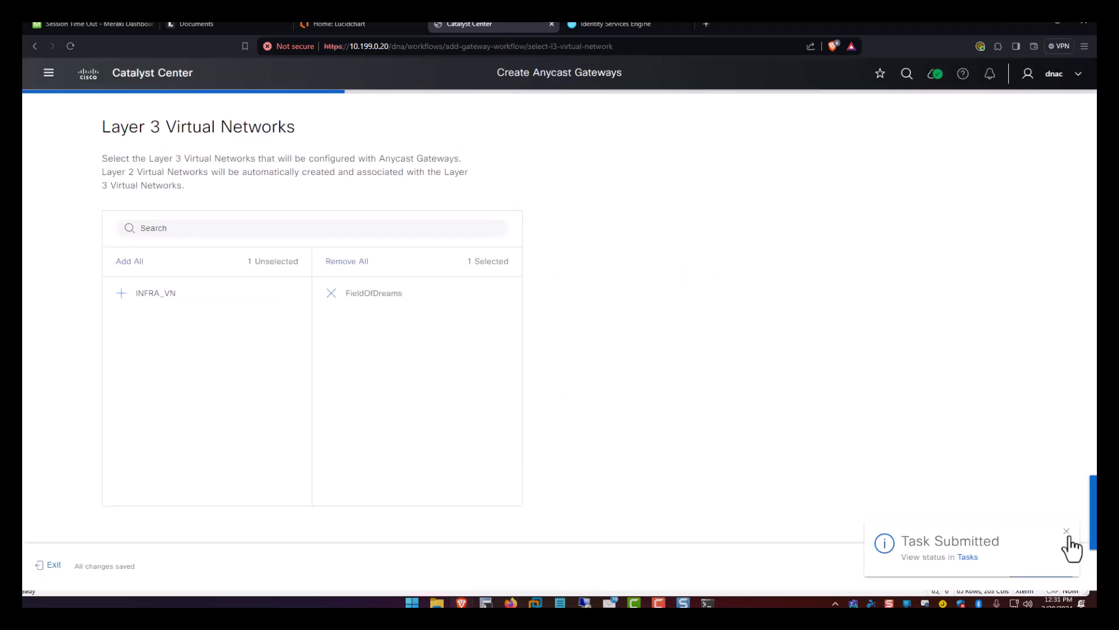
left_click(1039, 570)
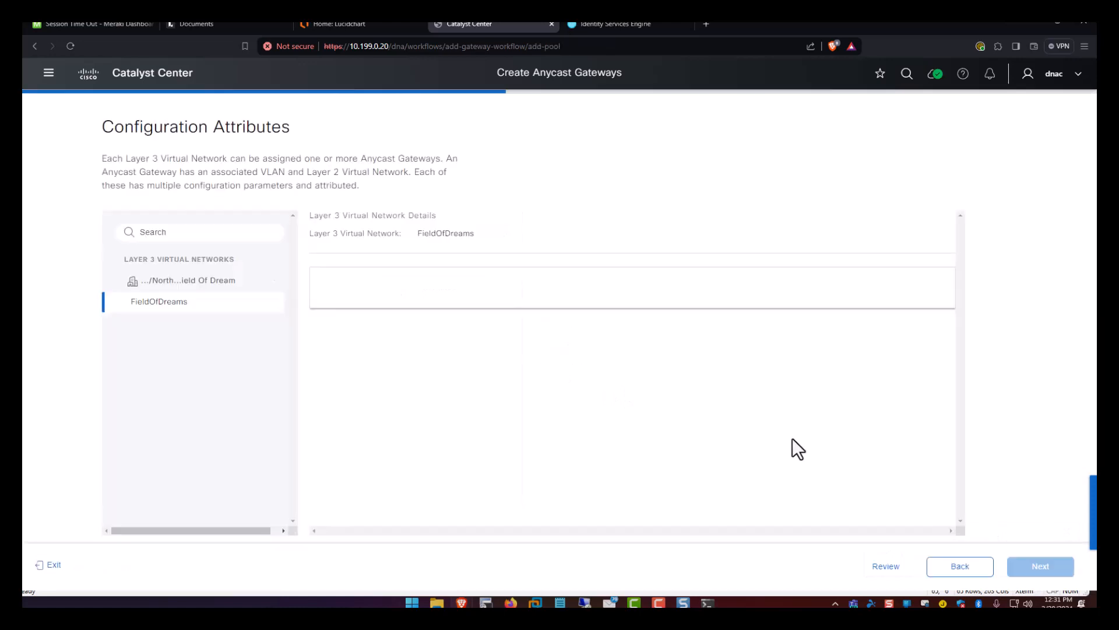
Use the Corp_Wireless pool, VLAN Corp_SSID ID 3, Voice traffic, and Fabric-Enabled Wireless.
scroll(591, 400, "down", 3)
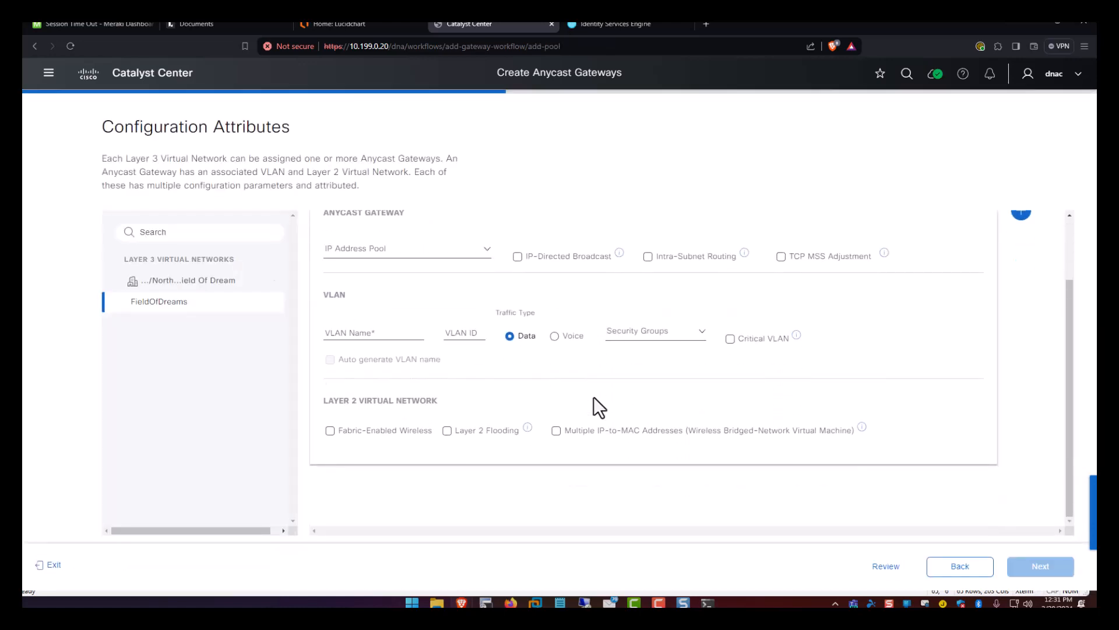
scroll(549, 309, "up", 2)
left_click(443, 309)
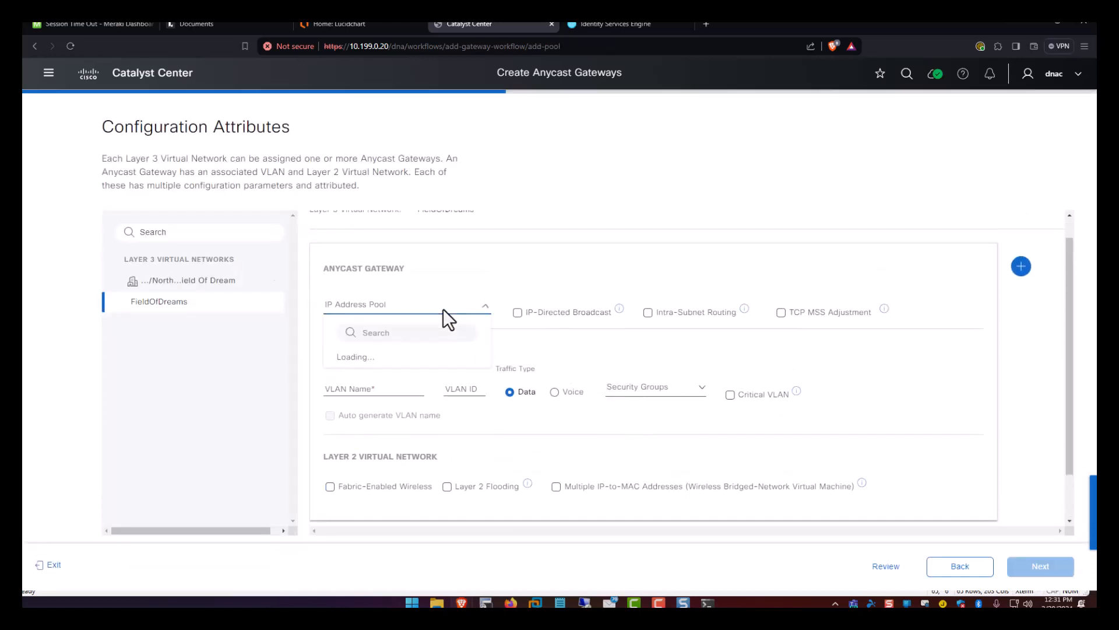
left_click(403, 360)
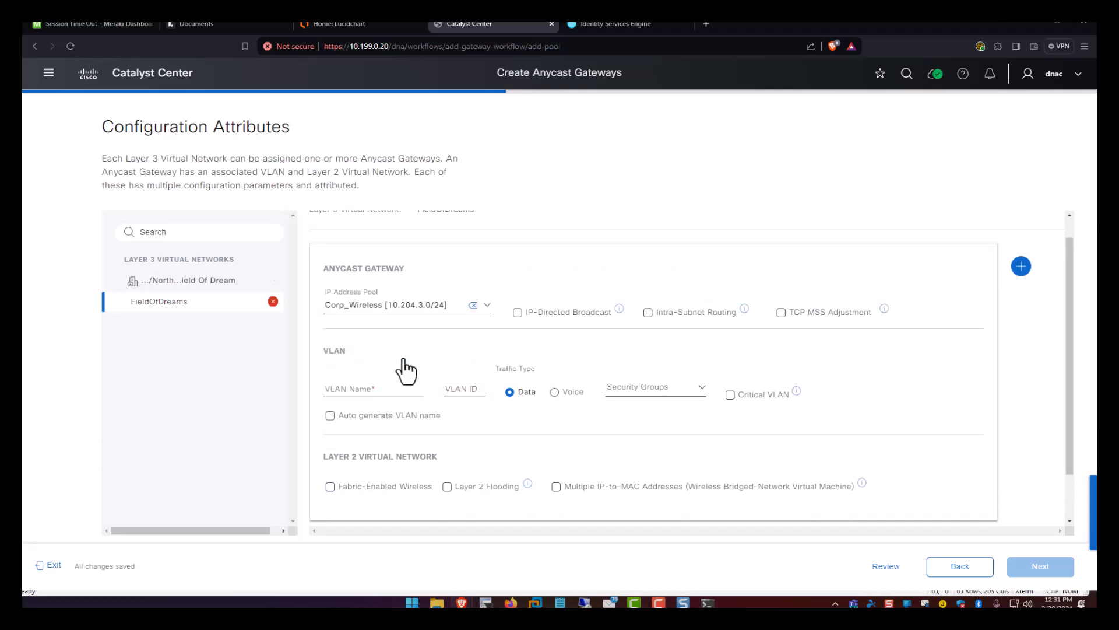
left_click(384, 385)
type("Corp_SSID")
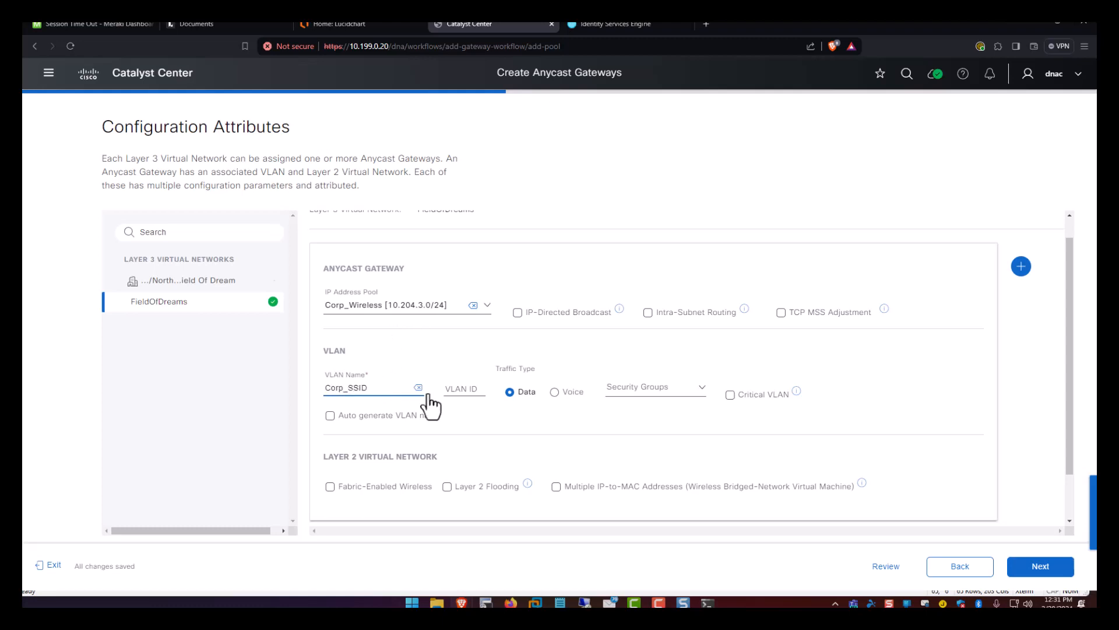
left_click(452, 387)
type("3")
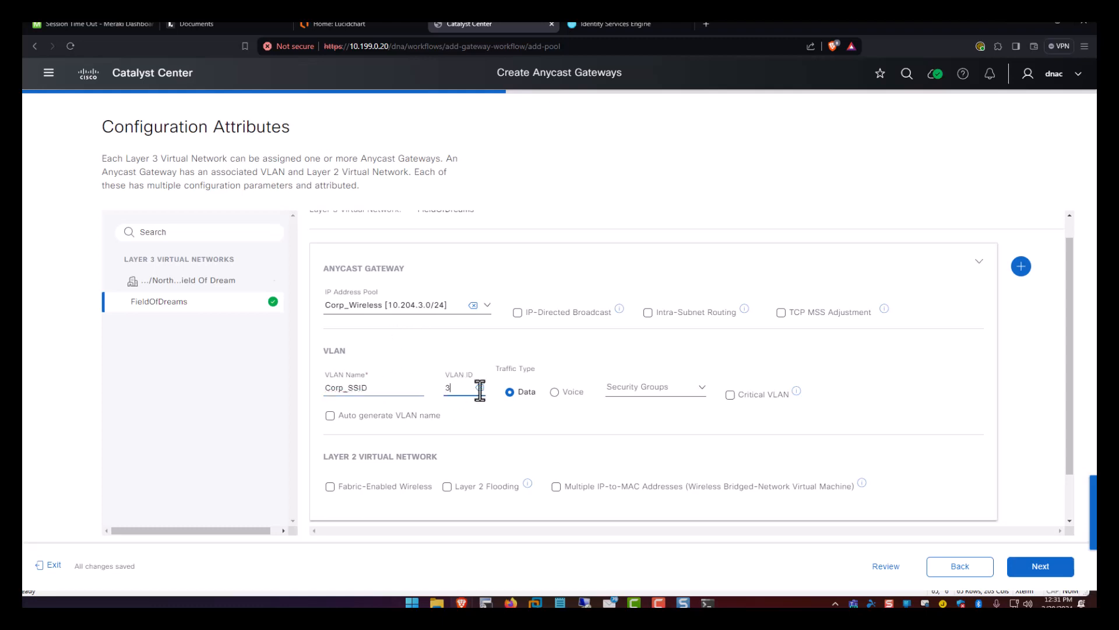
left_click(554, 392)
scroll(537, 417, "down", 1)
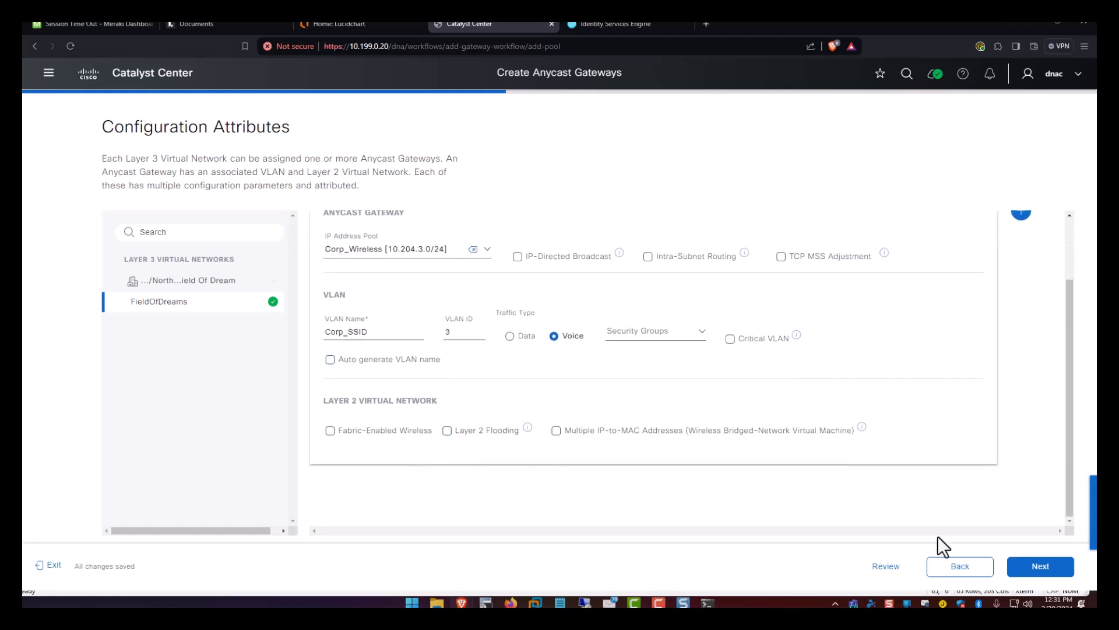
left_click(337, 431)
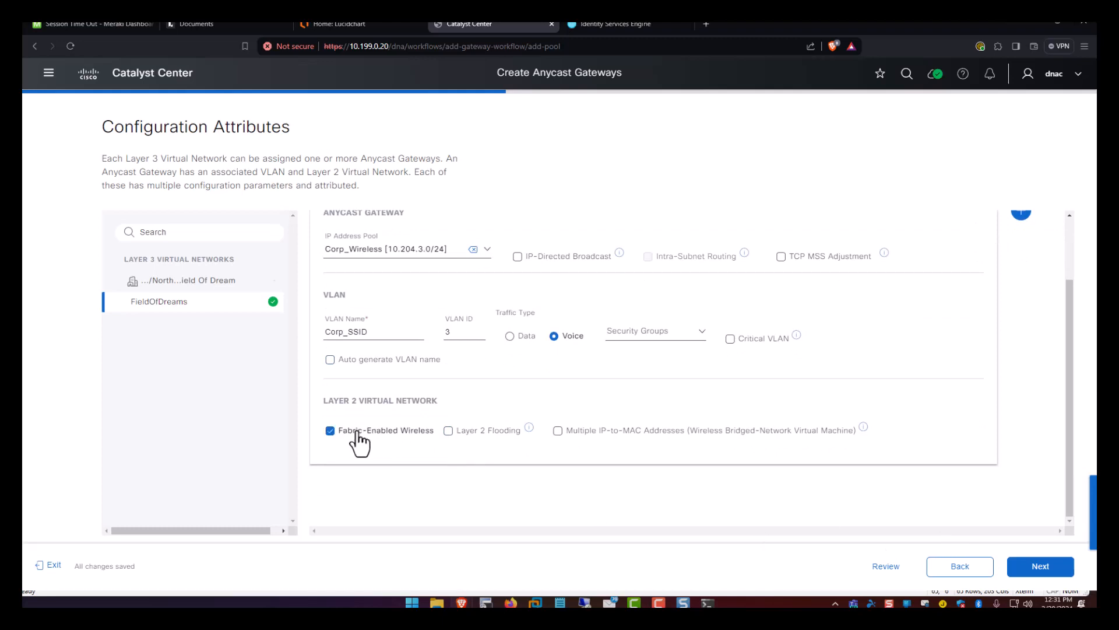
scroll(412, 411, "up", 1)
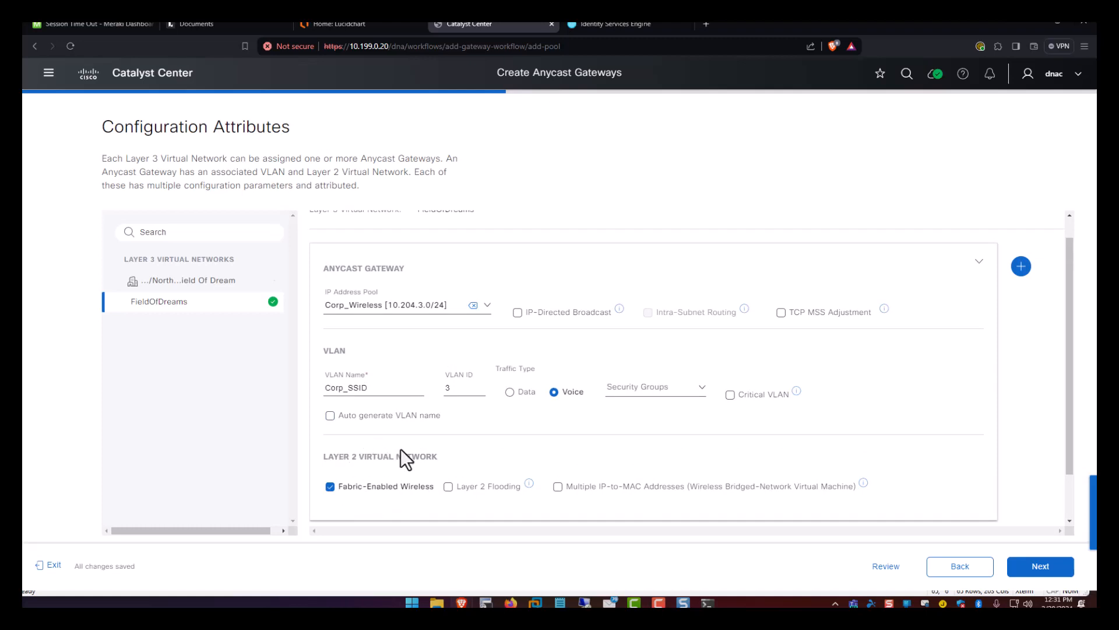
left_click(1033, 566)
left_click(1033, 567)
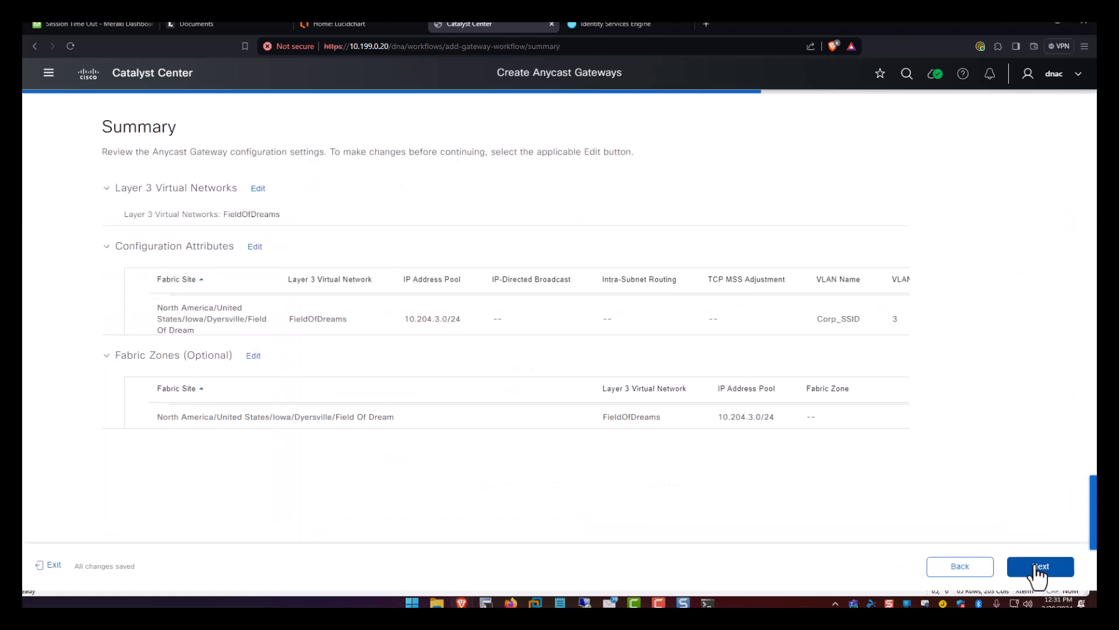
left_click(1035, 571)
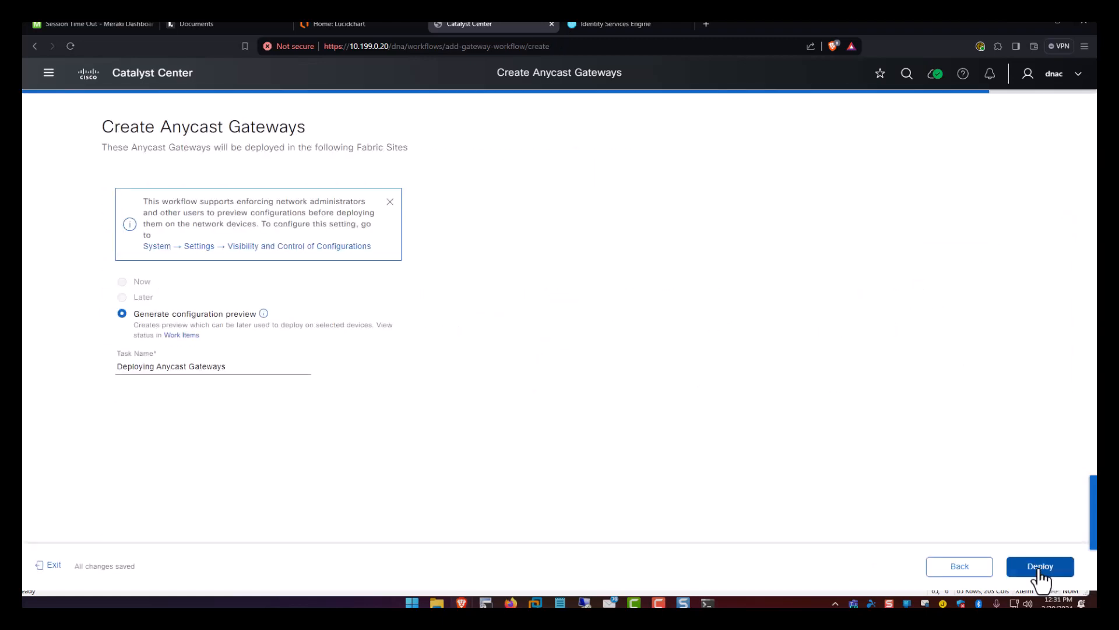
left_click(1039, 570)
left_click(1059, 571)
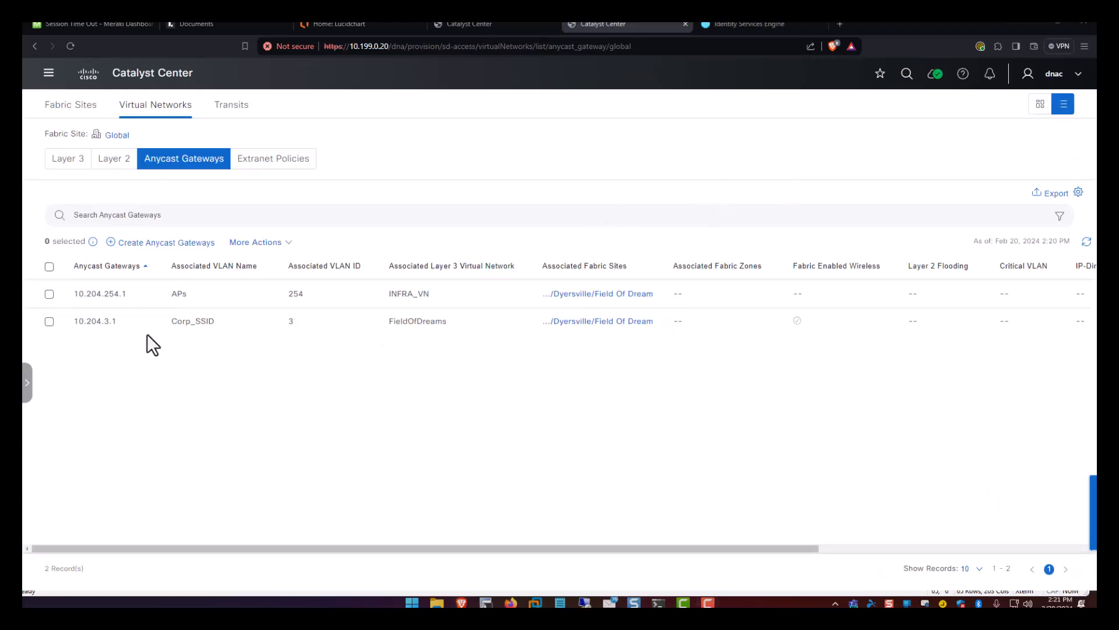
left_click_drag(178, 321, 239, 324)
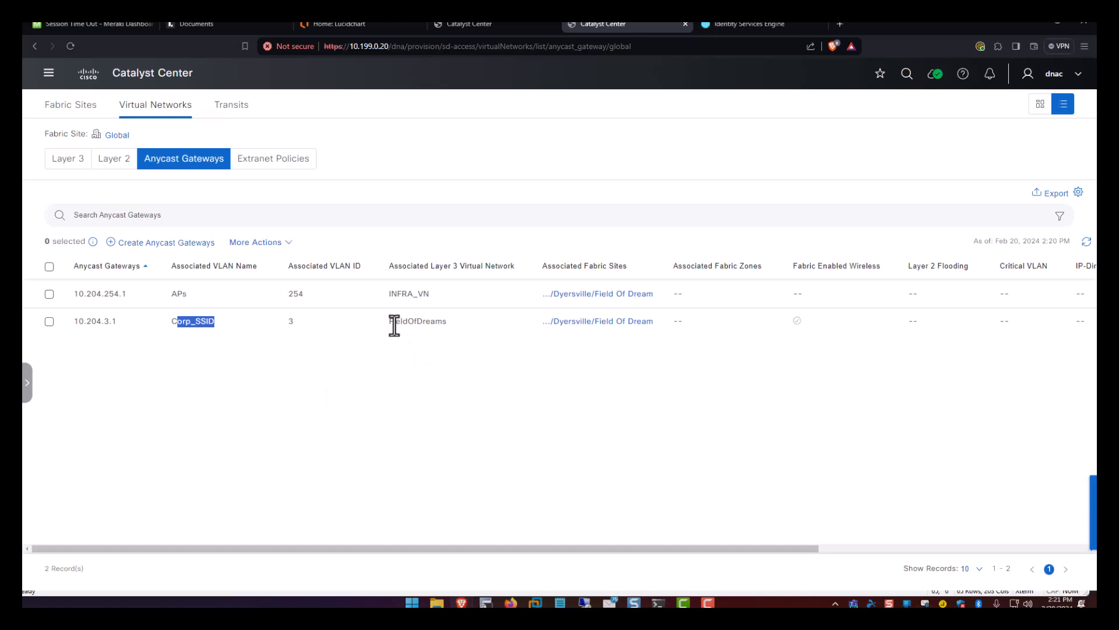
left_click_drag(395, 323, 450, 320)
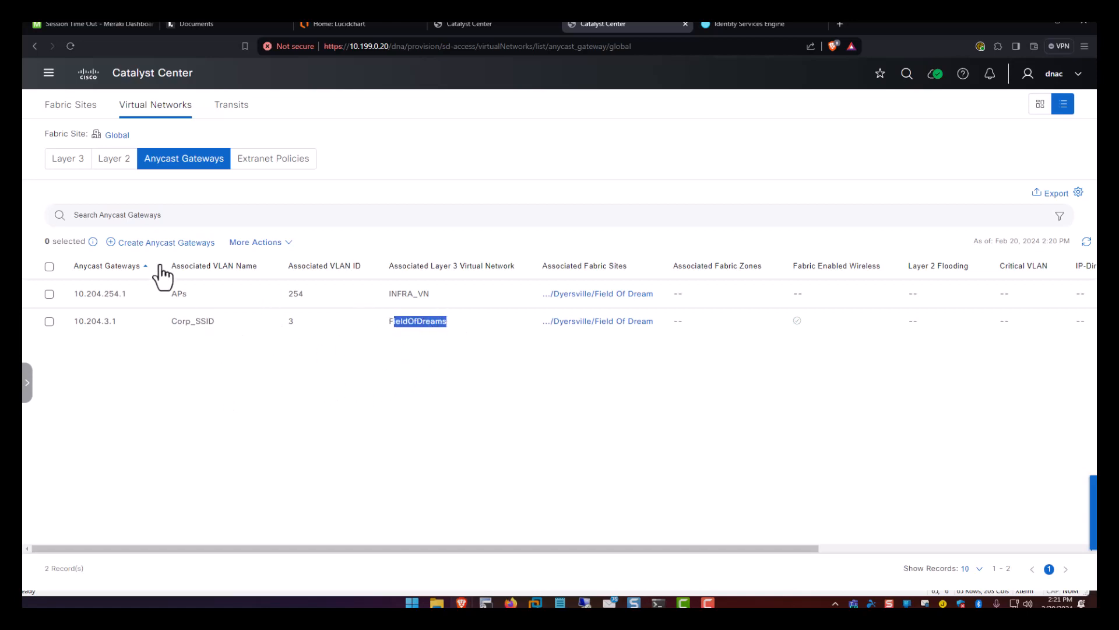
Start a new anycast gateway on the FieldOfDreams layer 3 network.
left_click(175, 242)
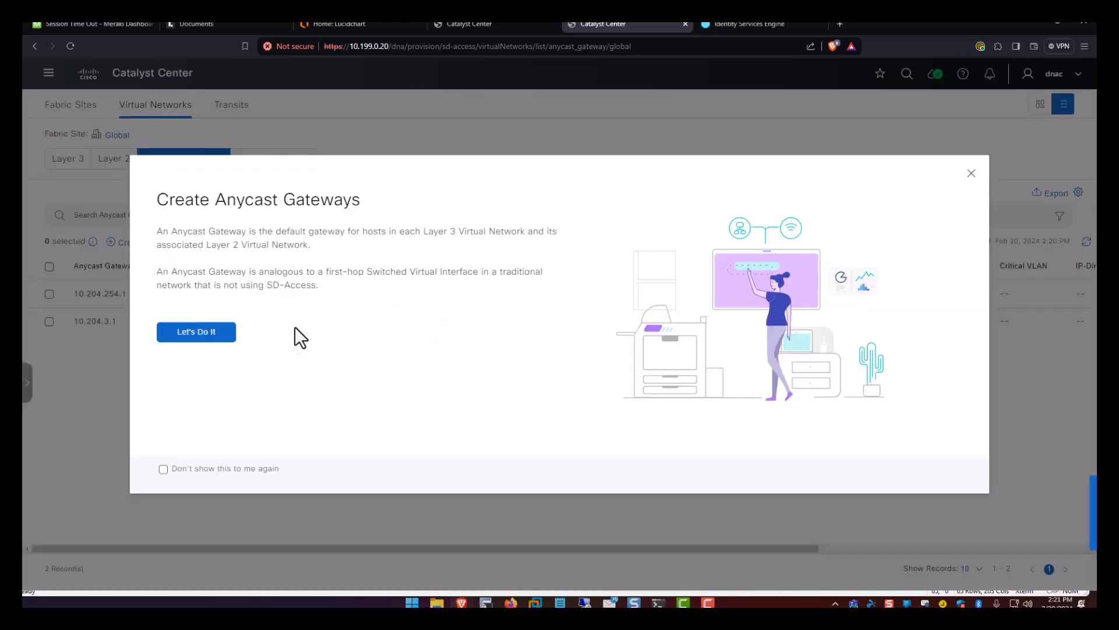
left_click(226, 333)
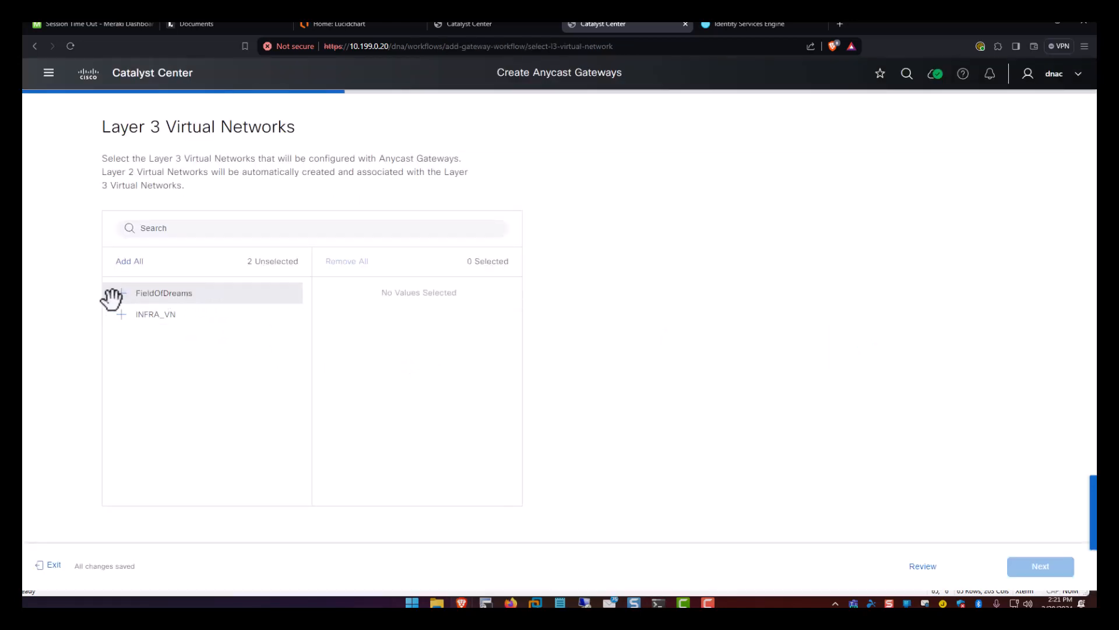
left_click(120, 294)
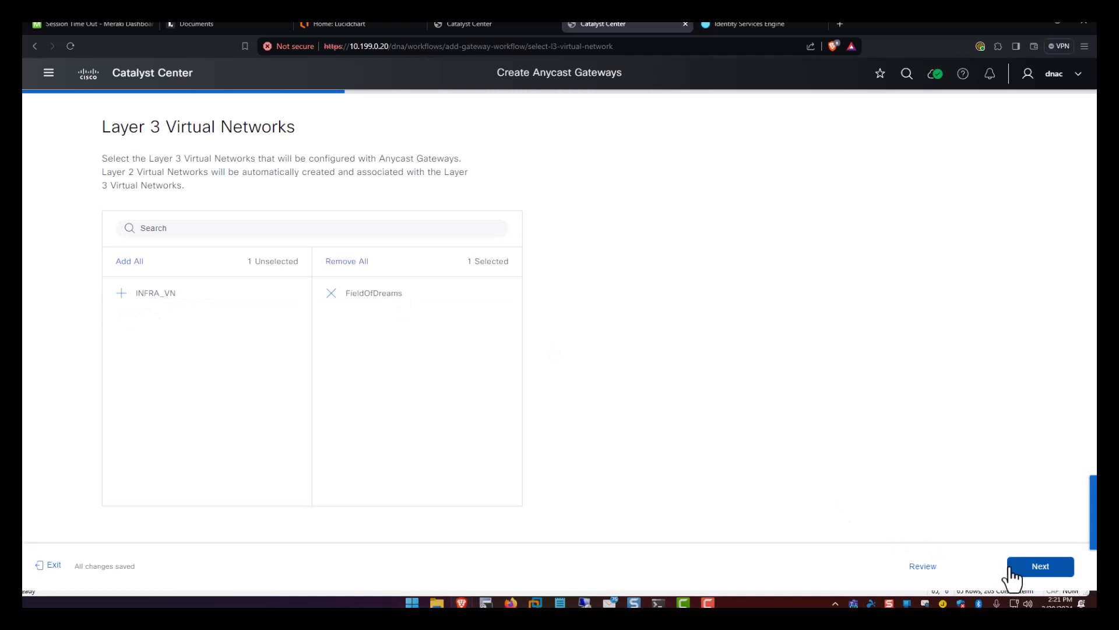
left_click(1012, 569)
Assign the Data 10.204.1.0/24 pool with VLAN name Data and VLAN ID 10.
left_click(411, 328)
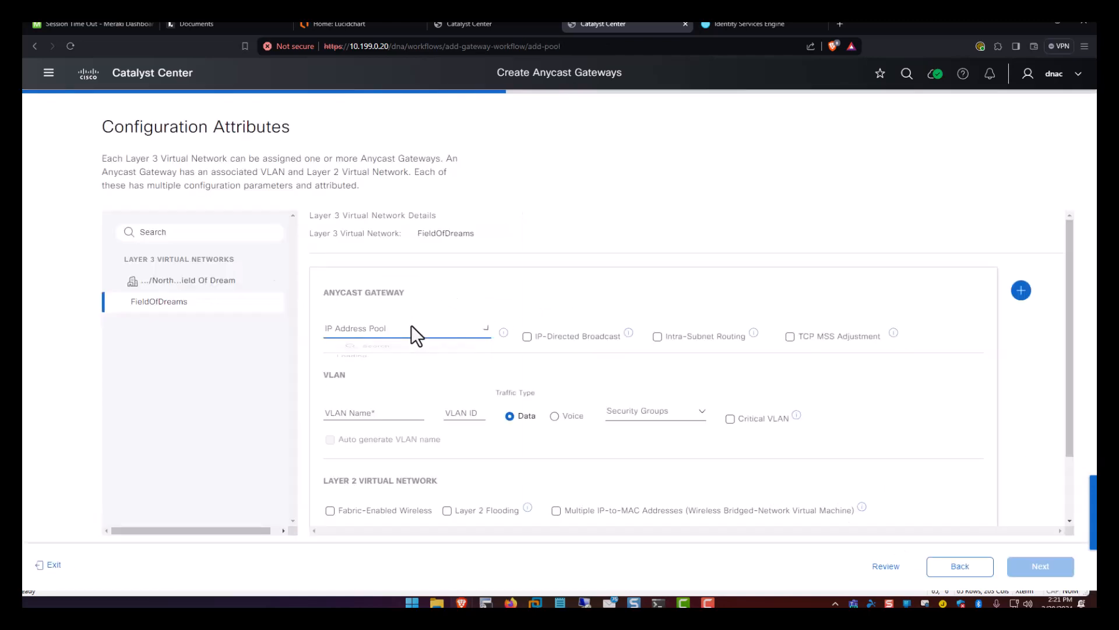
left_click(392, 383)
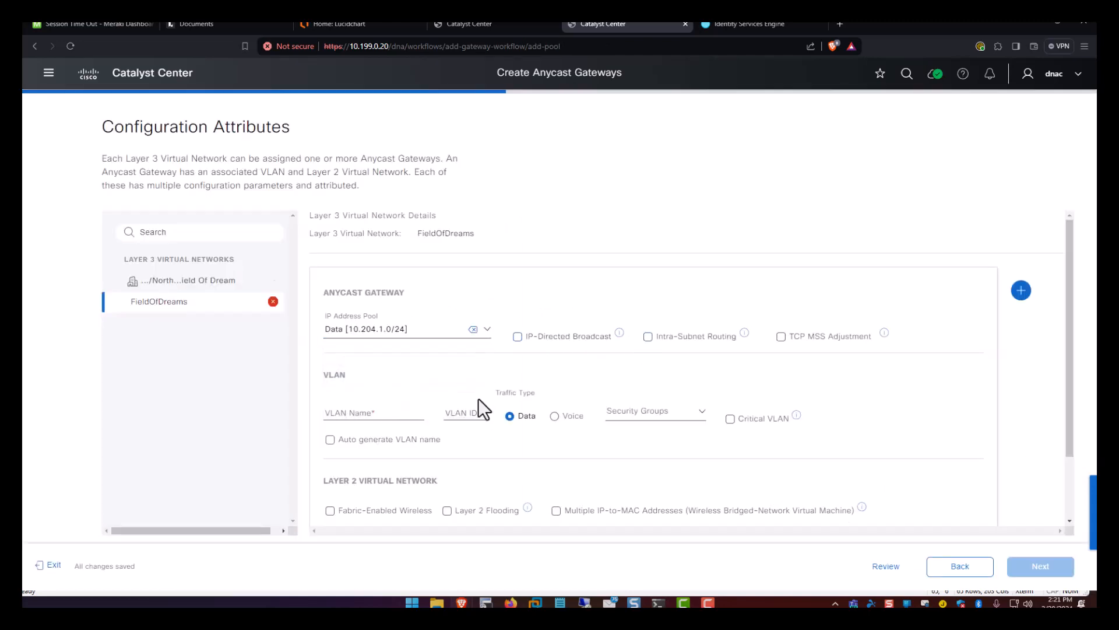
left_click(361, 412)
type("Data")
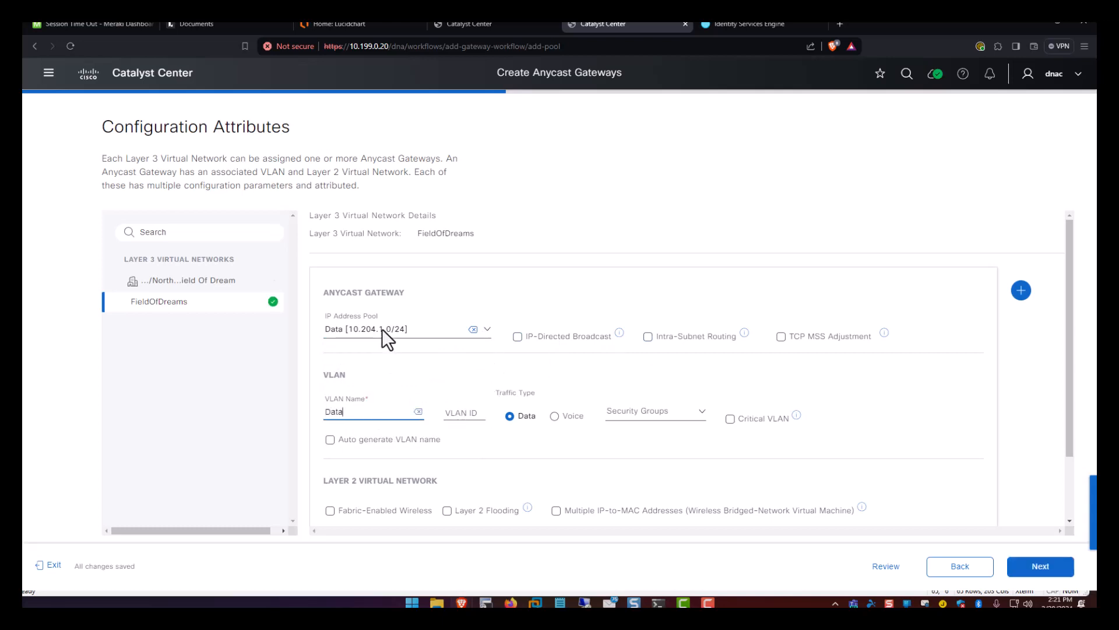
left_click(458, 412)
type("1")
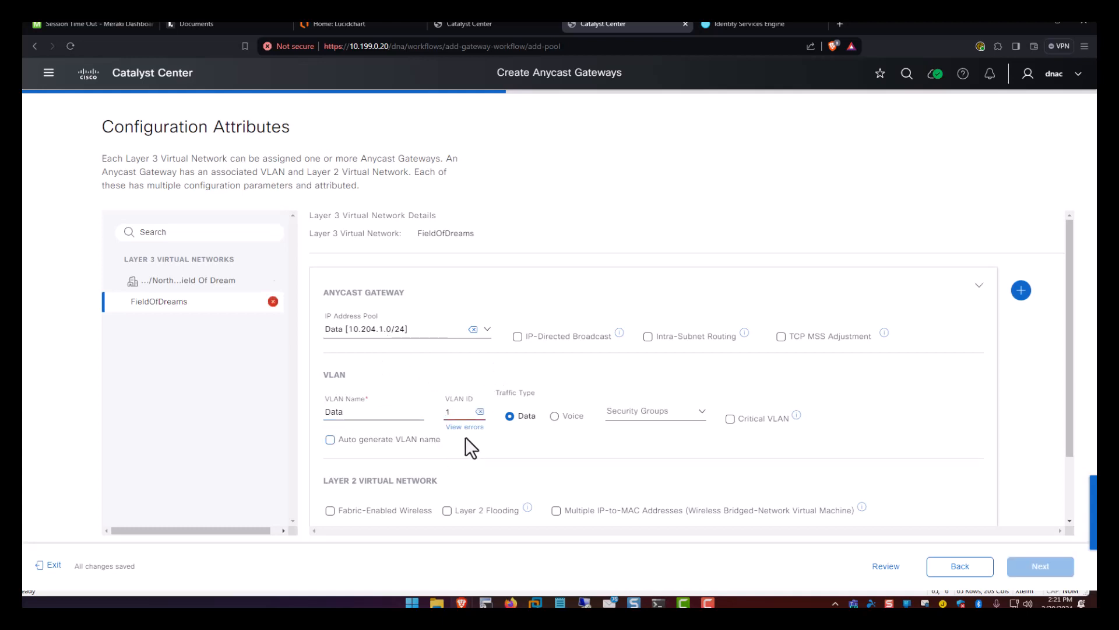
mouse_move(463, 429)
left_click(473, 412)
type("0")
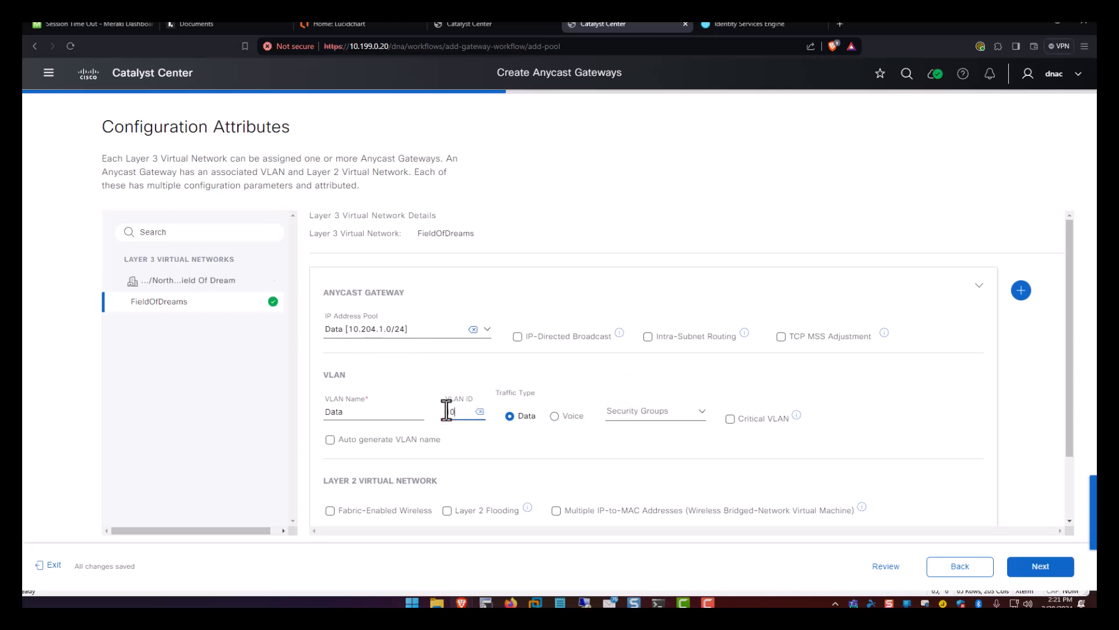
left_click(547, 362)
scroll(521, 372, "down", 1)
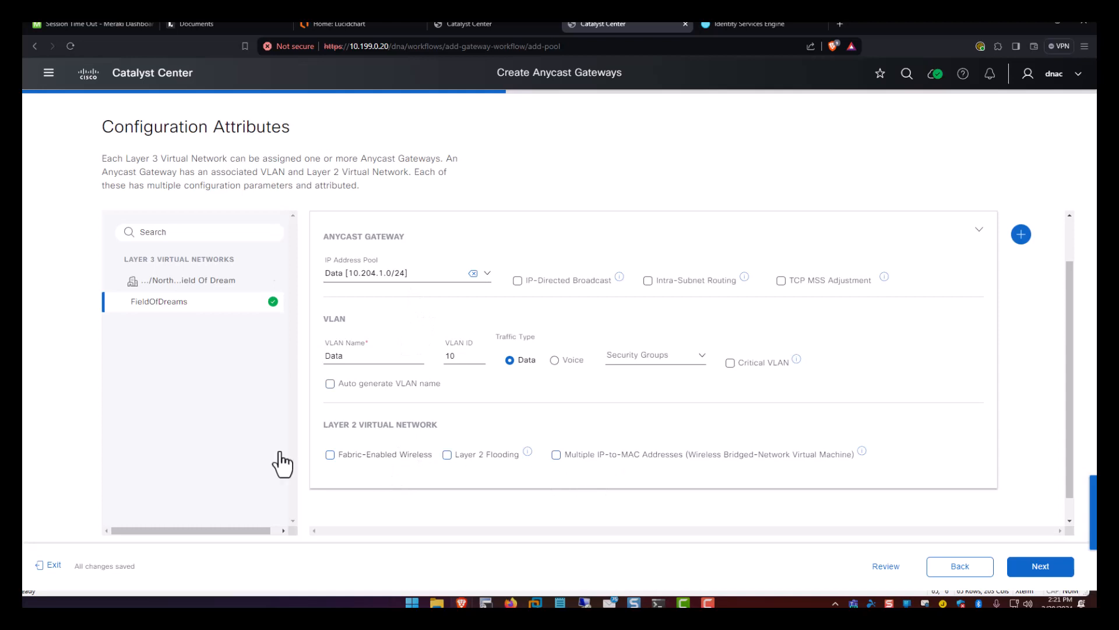
Deploy the Data VLAN 10 gateway, save and submit the intent, then return to the gateway list.
left_click(1046, 568)
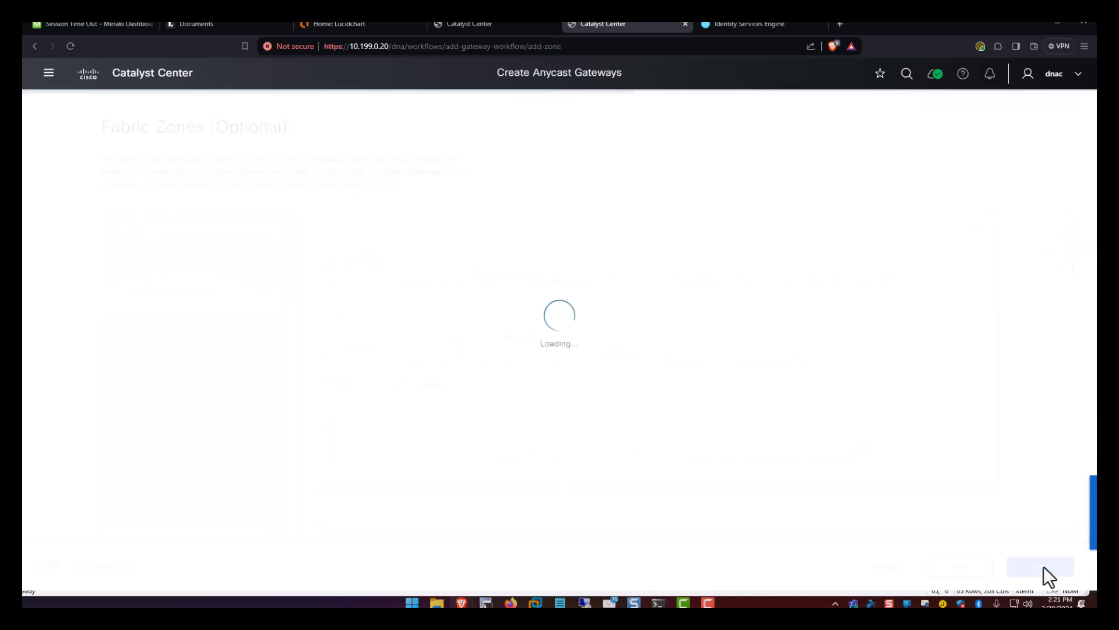
left_click(1043, 565)
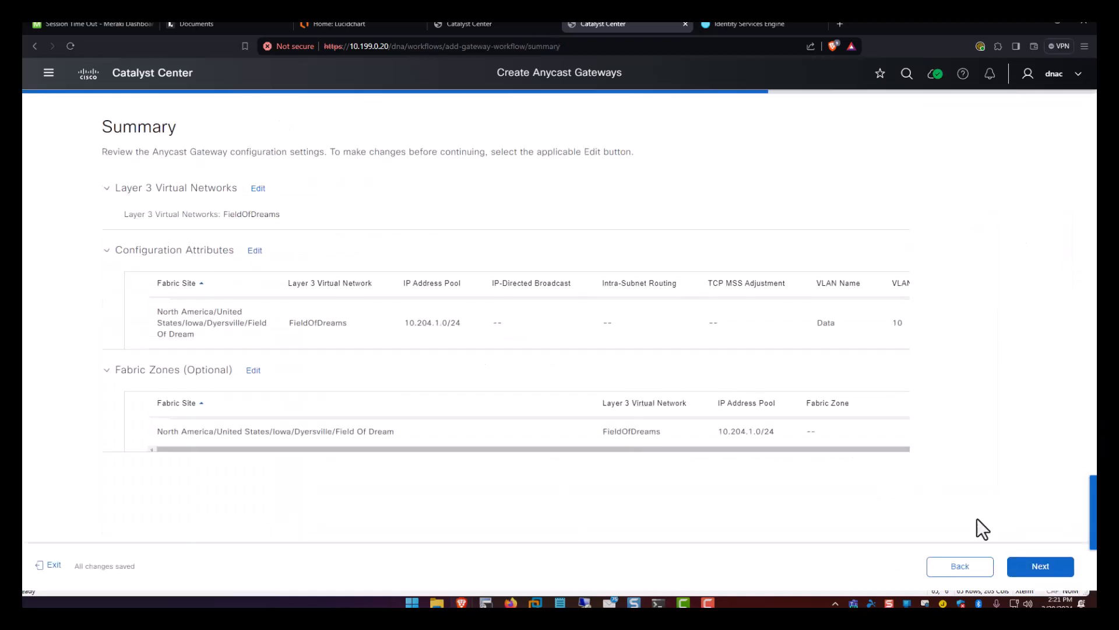
left_click(1040, 568)
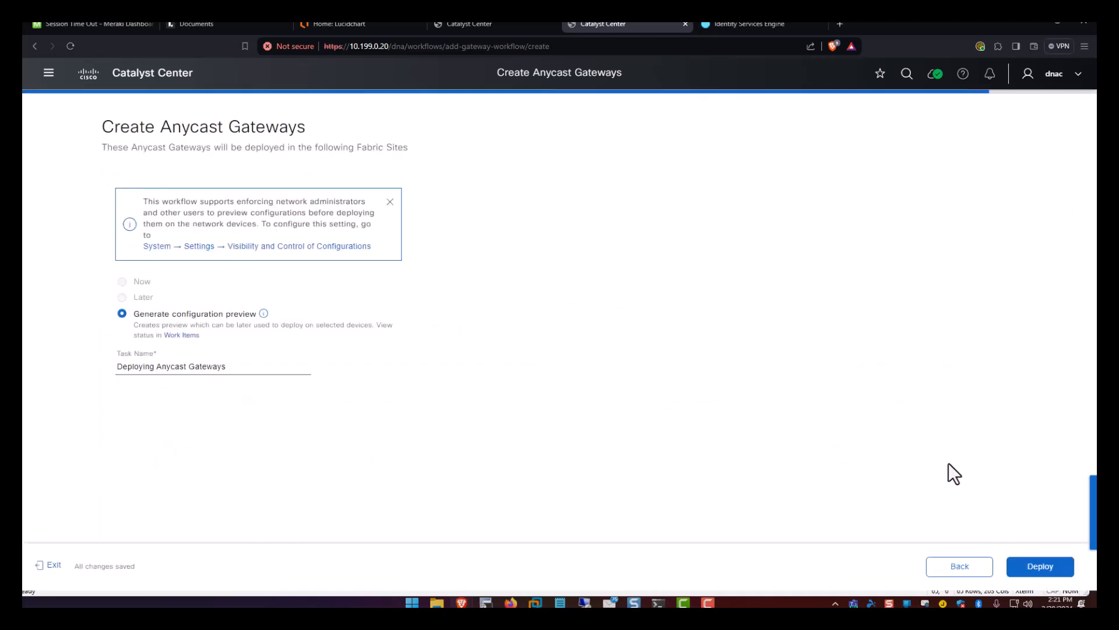
left_click(1010, 565)
left_click(1041, 565)
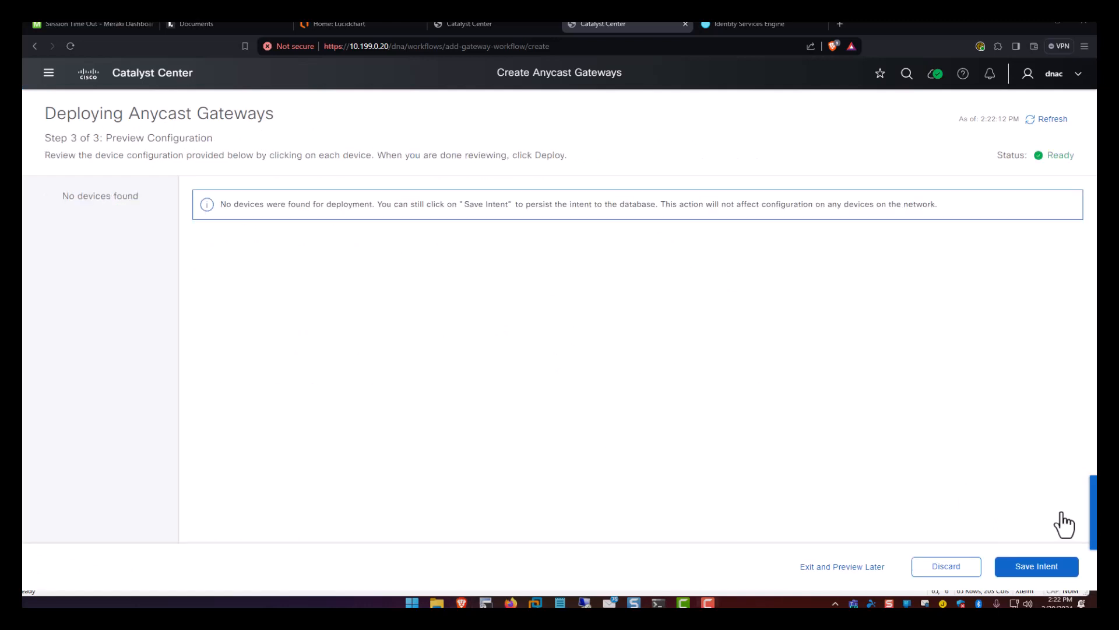
left_click(1039, 566)
left_click(1027, 565)
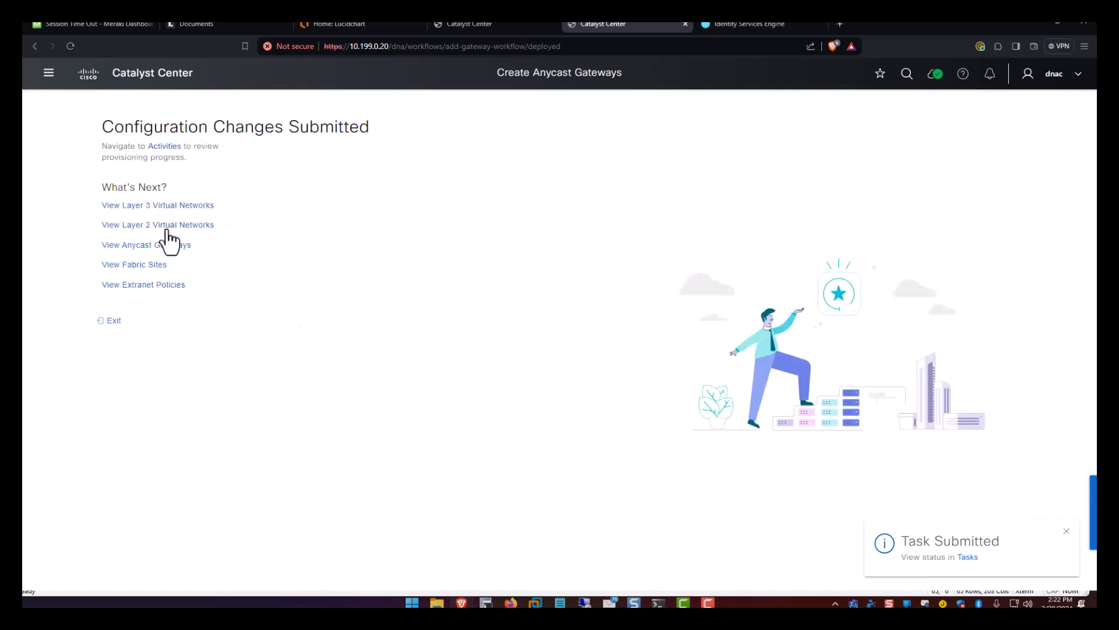
left_click(150, 246)
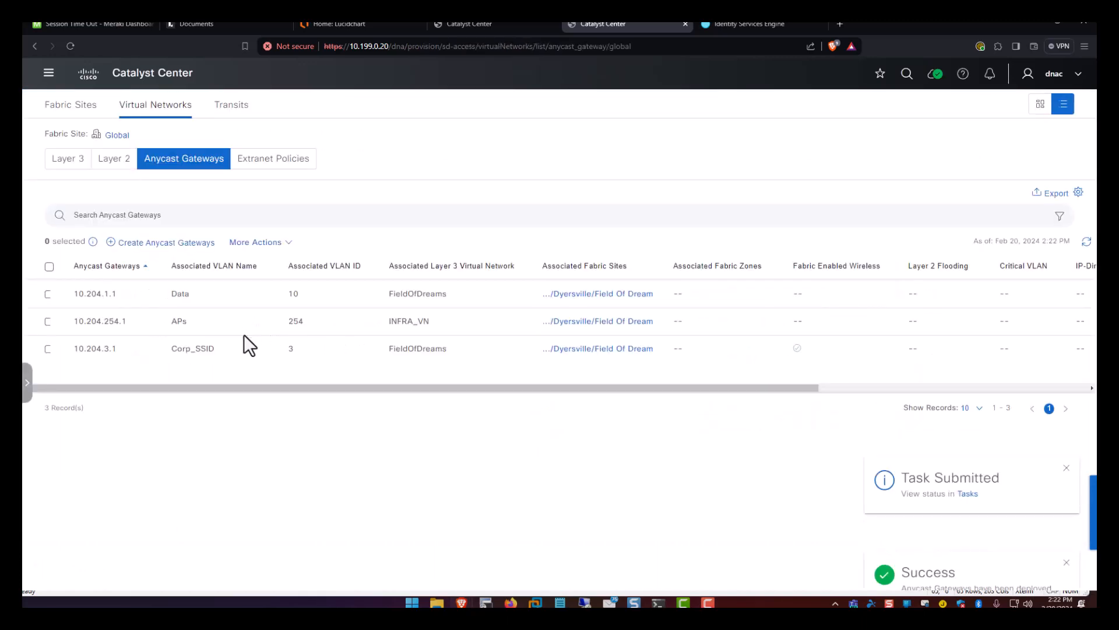
Start another FieldOfDreams anycast gateway, clearing the earlier success notifications.
left_click(151, 243)
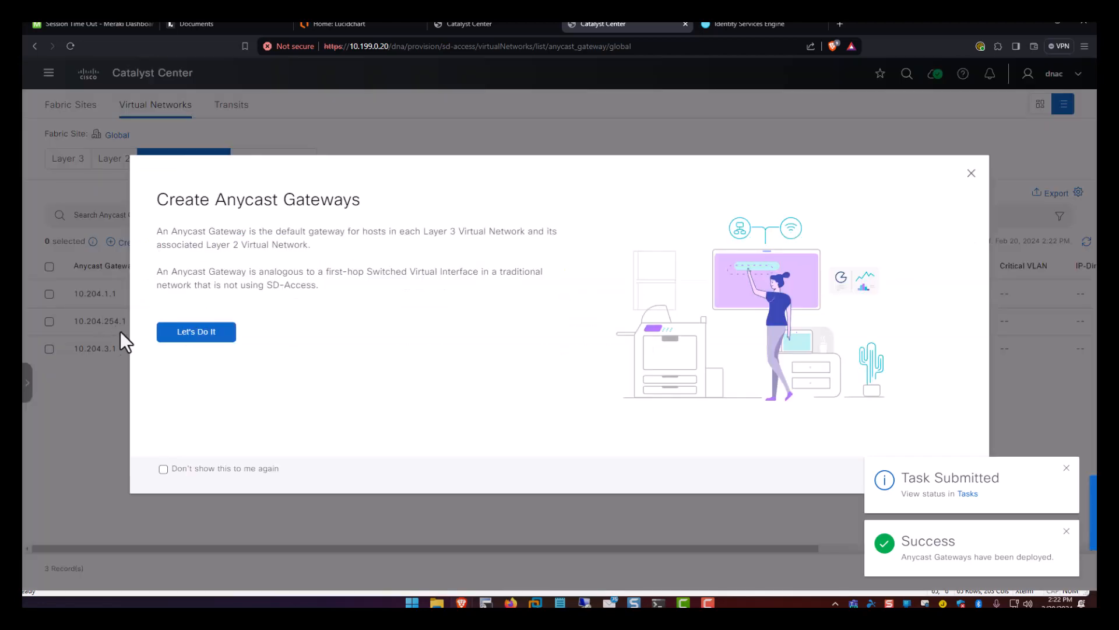
left_click(191, 334)
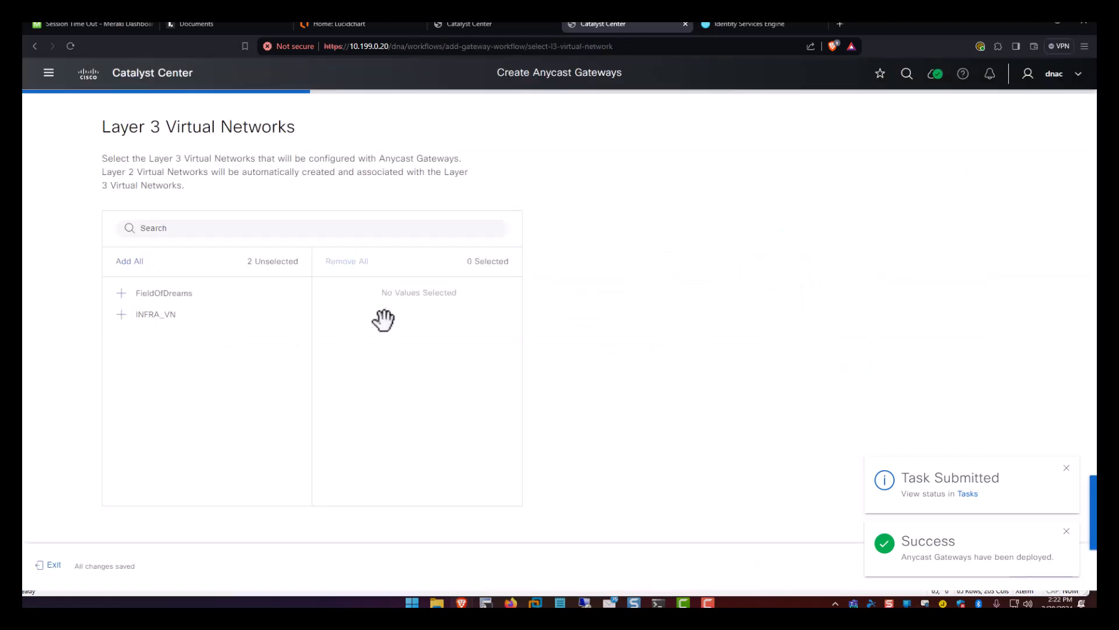
left_click(122, 293)
left_click(1067, 533)
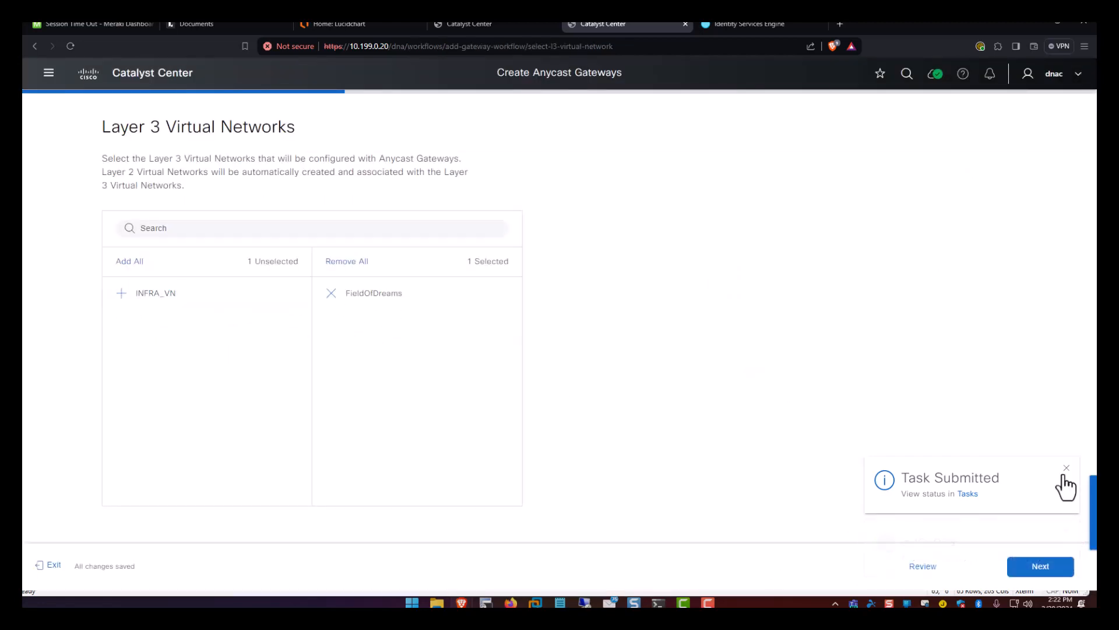
left_click(1067, 532)
left_click(1047, 561)
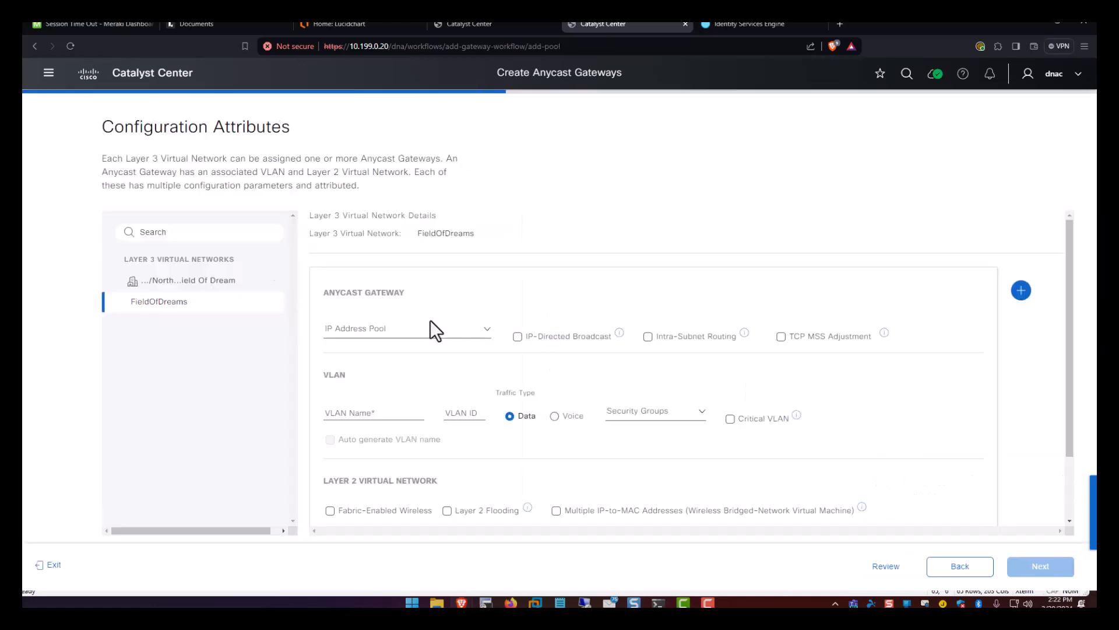
Assign the Voice 10.204.2.0/24 pool with VLAN name Voice, ID 2, and Voice traffic type.
left_click(431, 325)
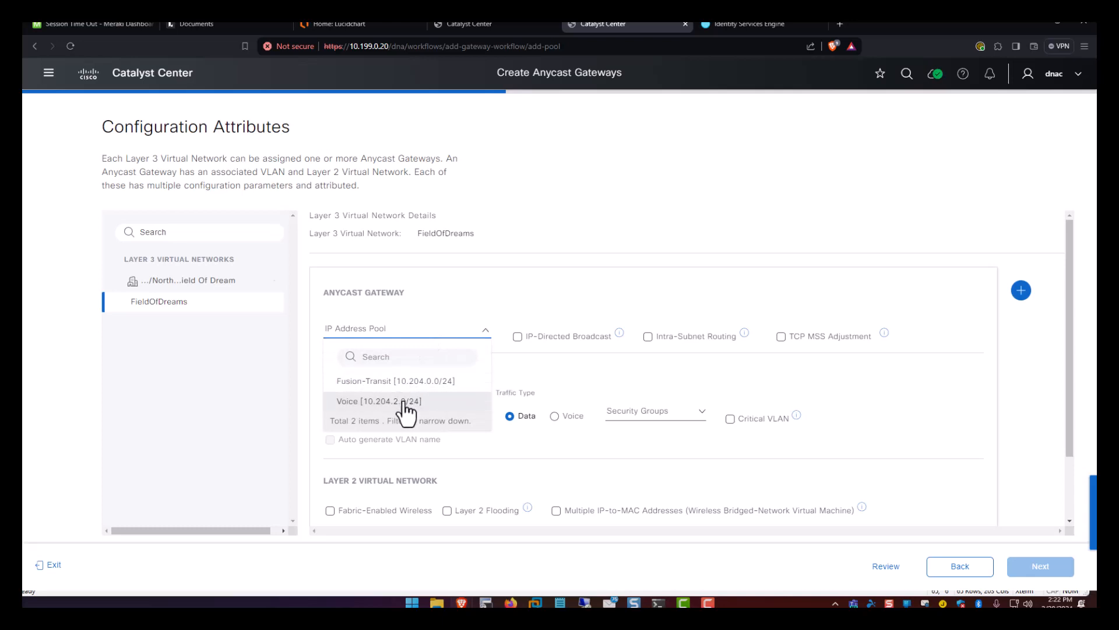
left_click(400, 402)
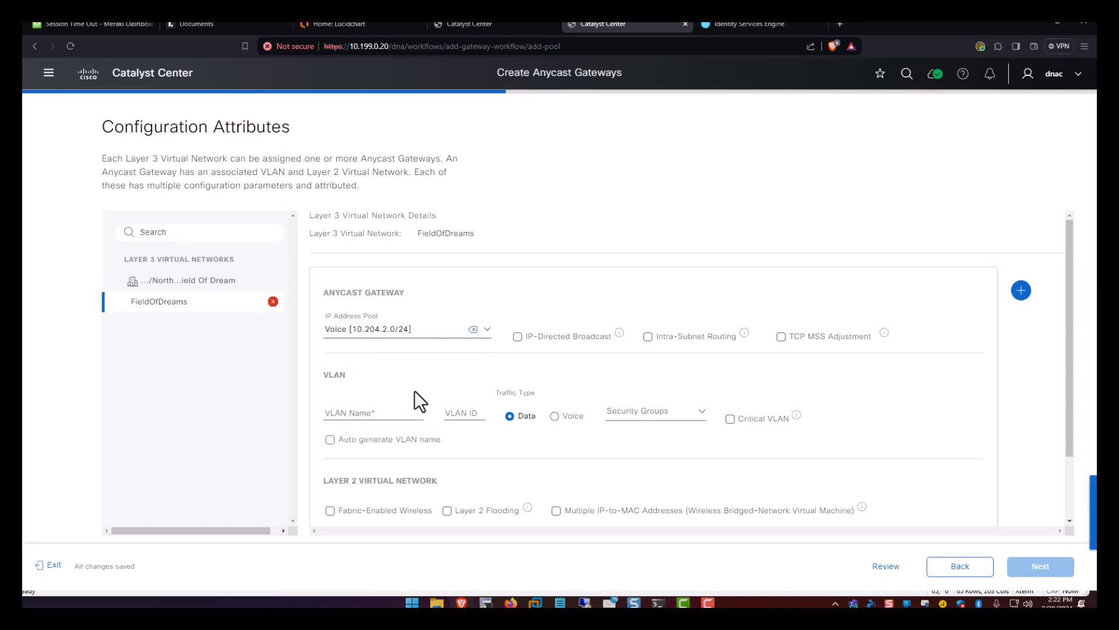
left_click(360, 414)
type("Voice")
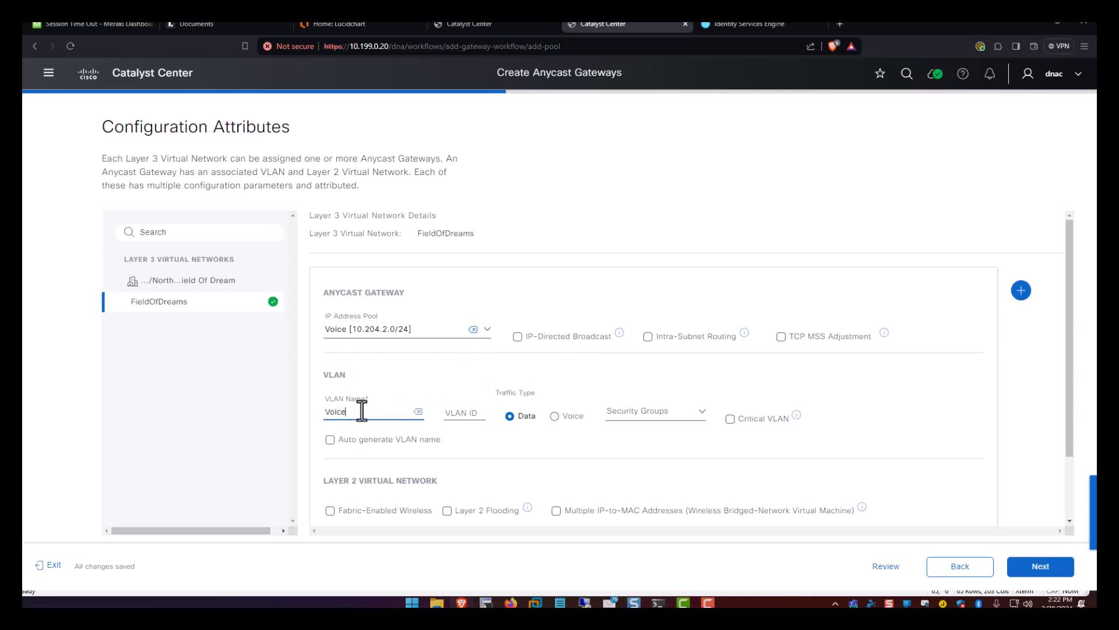
key("Tab")
type("2")
left_click(555, 417)
scroll(499, 444, "down", 2)
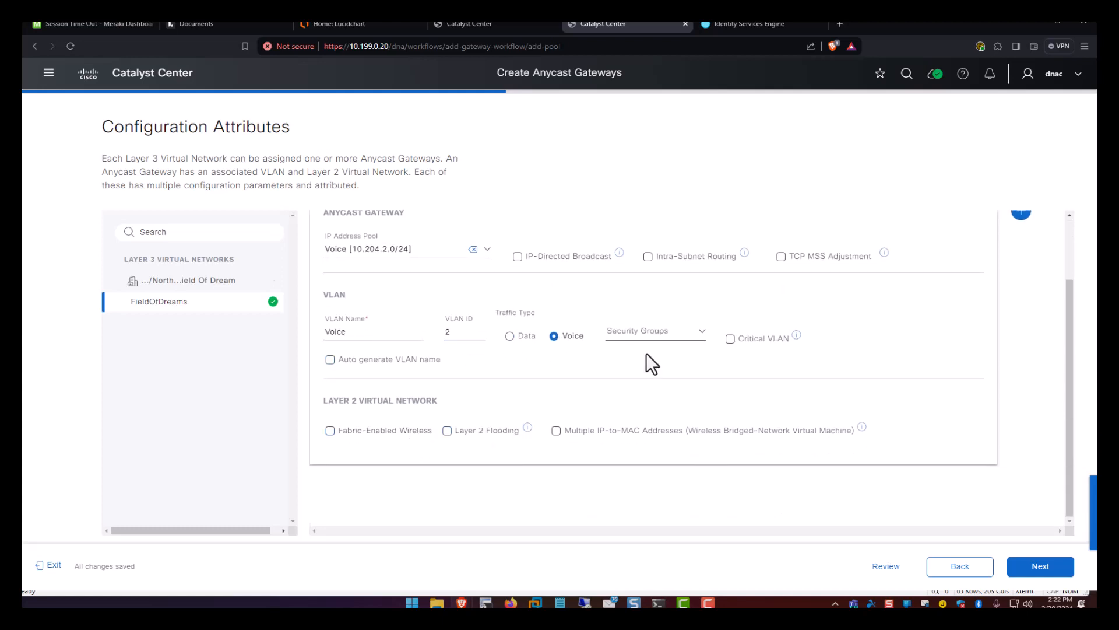
scroll(1003, 294, "up", 2)
Add an extra gateway entry, then delete the empty entry again.
left_click(1021, 293)
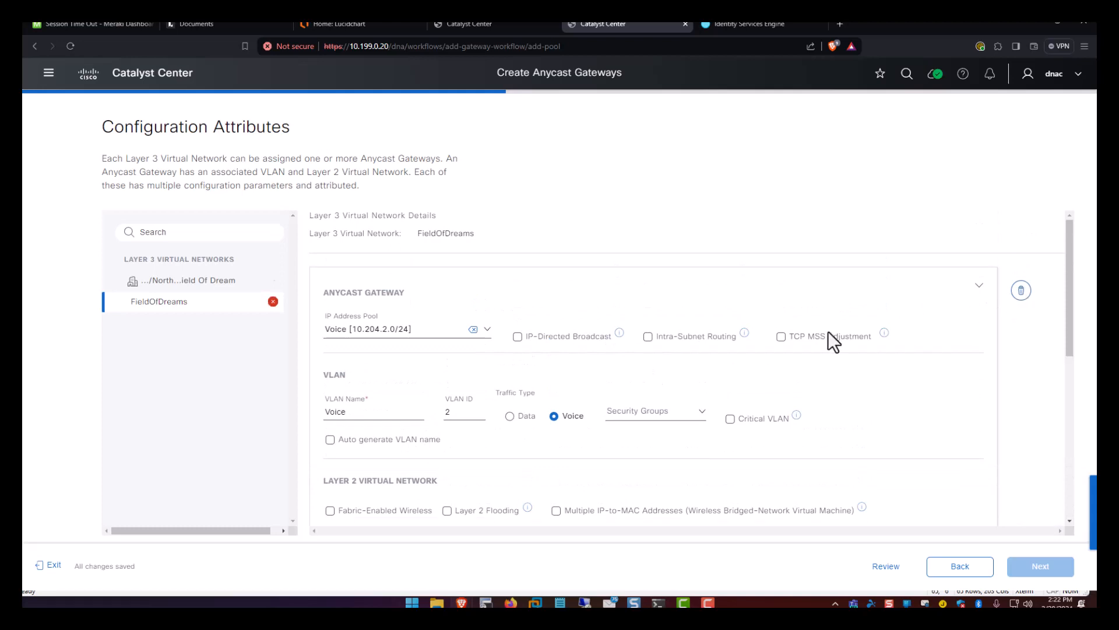
scroll(768, 343, "down", 2)
left_click(461, 249)
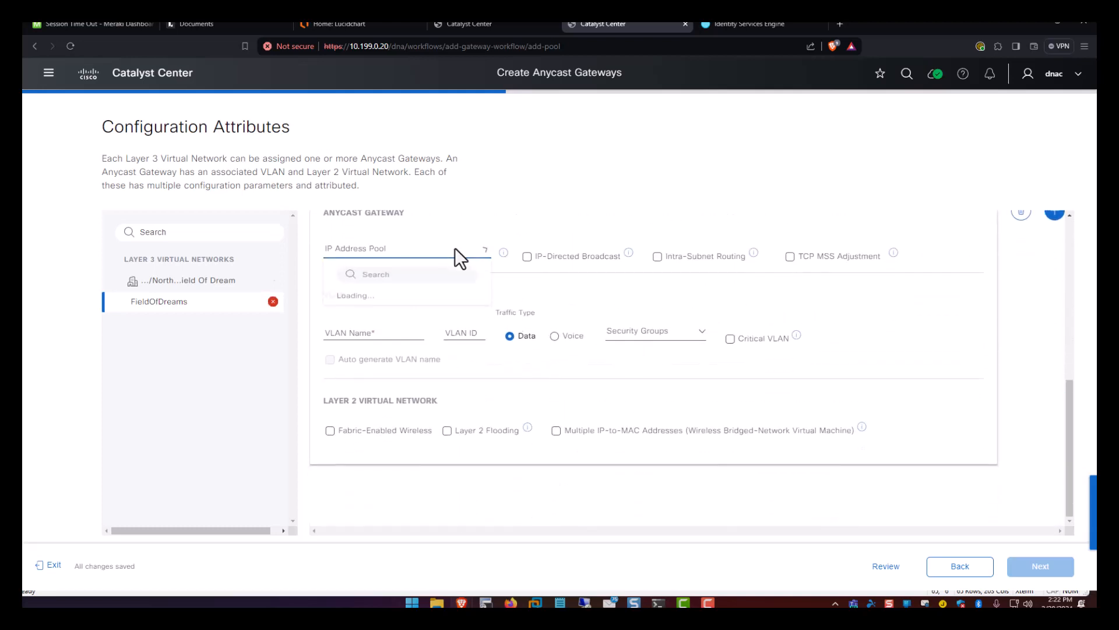
scroll(720, 344, "up", 3)
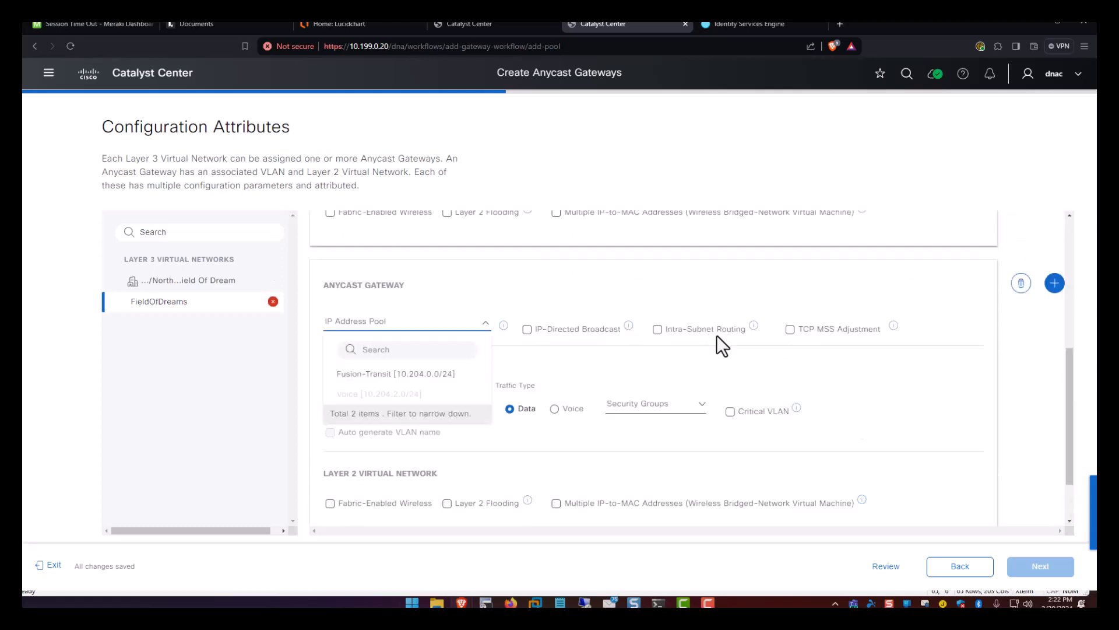
left_click(1021, 377)
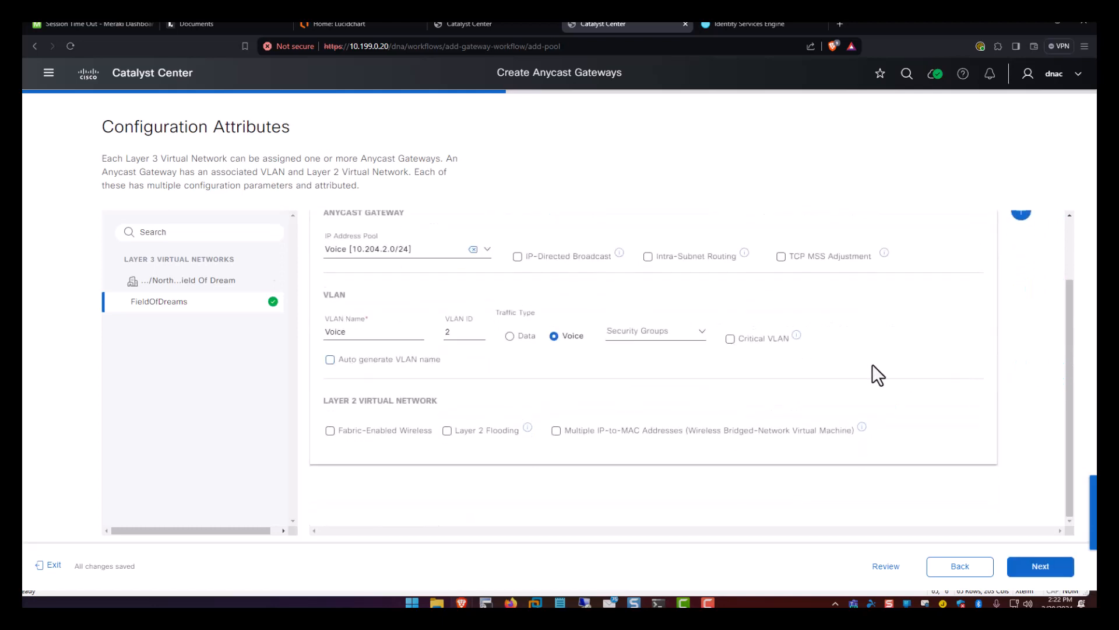
scroll(865, 349, "up", 1)
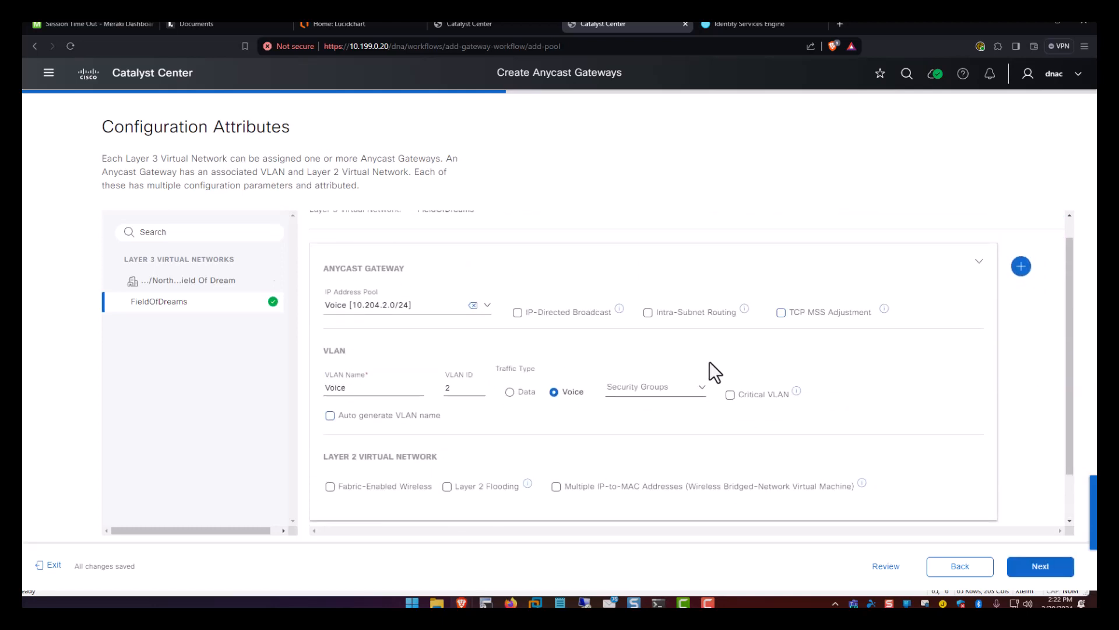
Deploy the Voice anycast gateway and save its intent.
left_click(1050, 574)
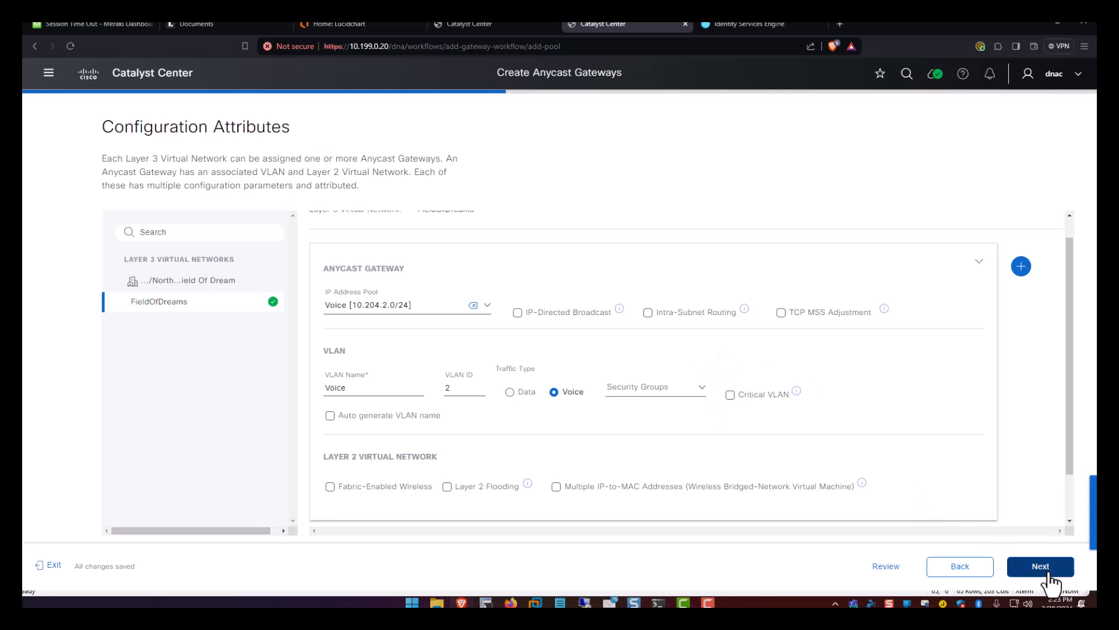
left_click(1043, 574)
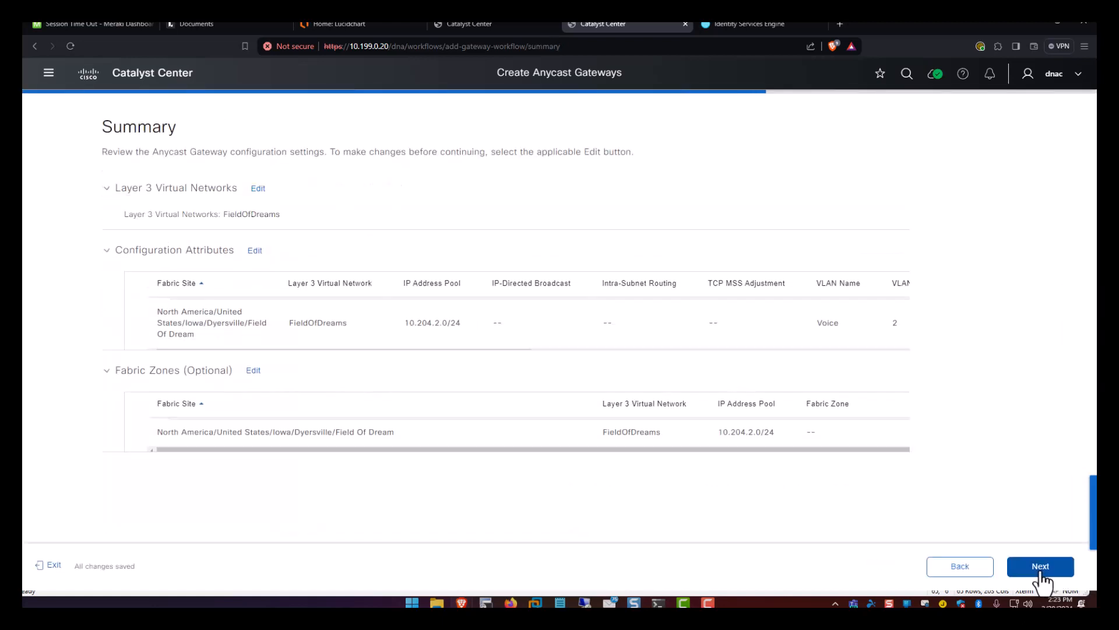
left_click(1040, 569)
left_click(1038, 568)
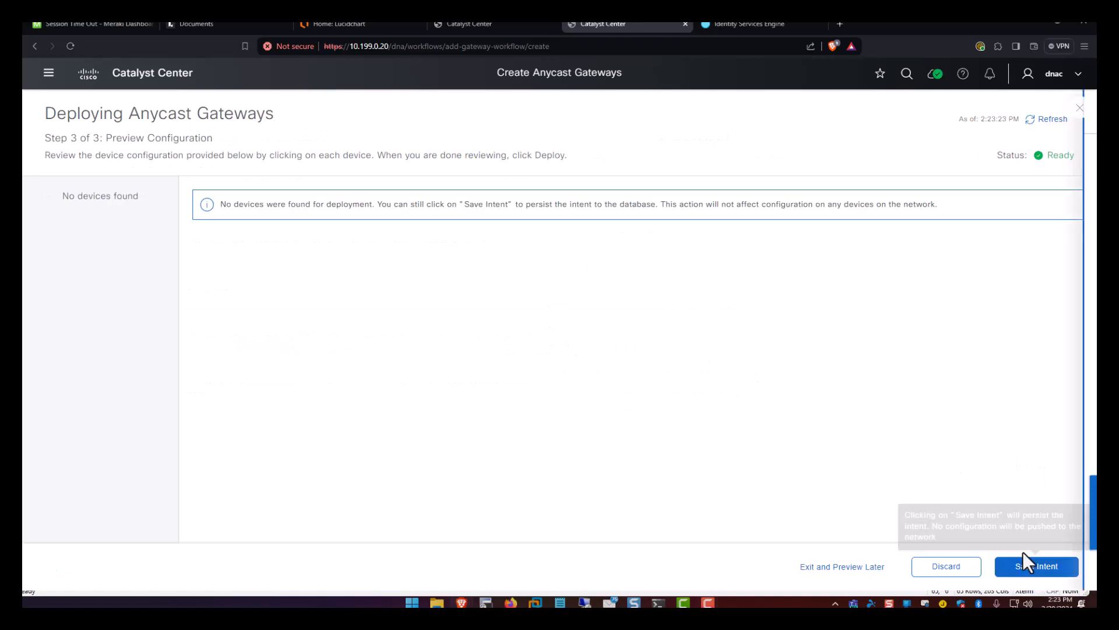
left_click(1024, 563)
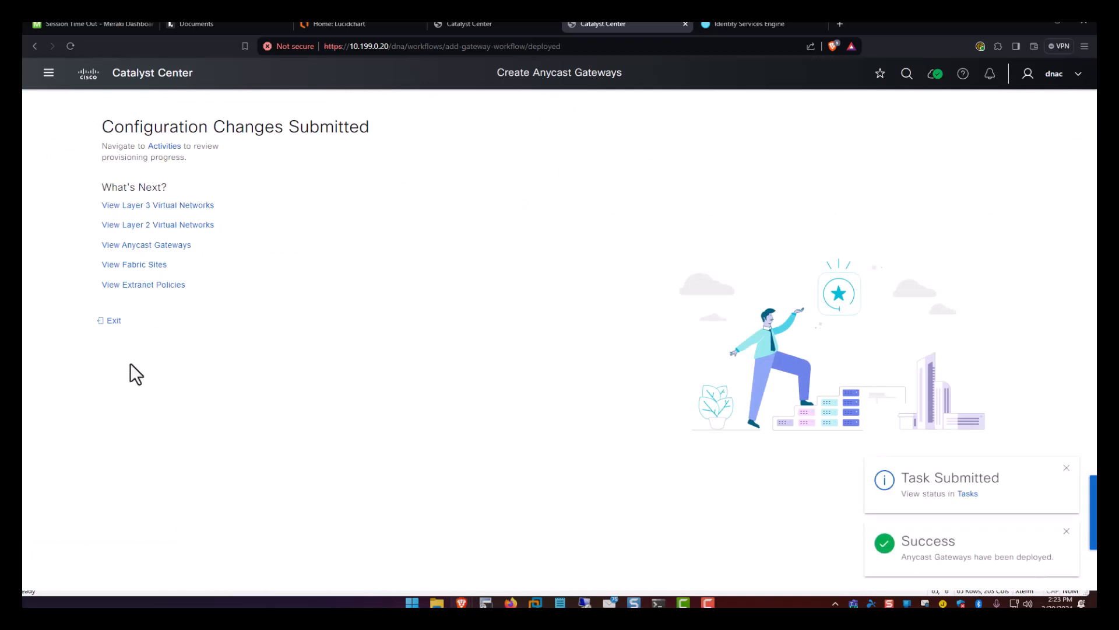
Browse the Anycast Gateways and Layer 3 lists, then bring up the empty Transits list.
left_click(113, 322)
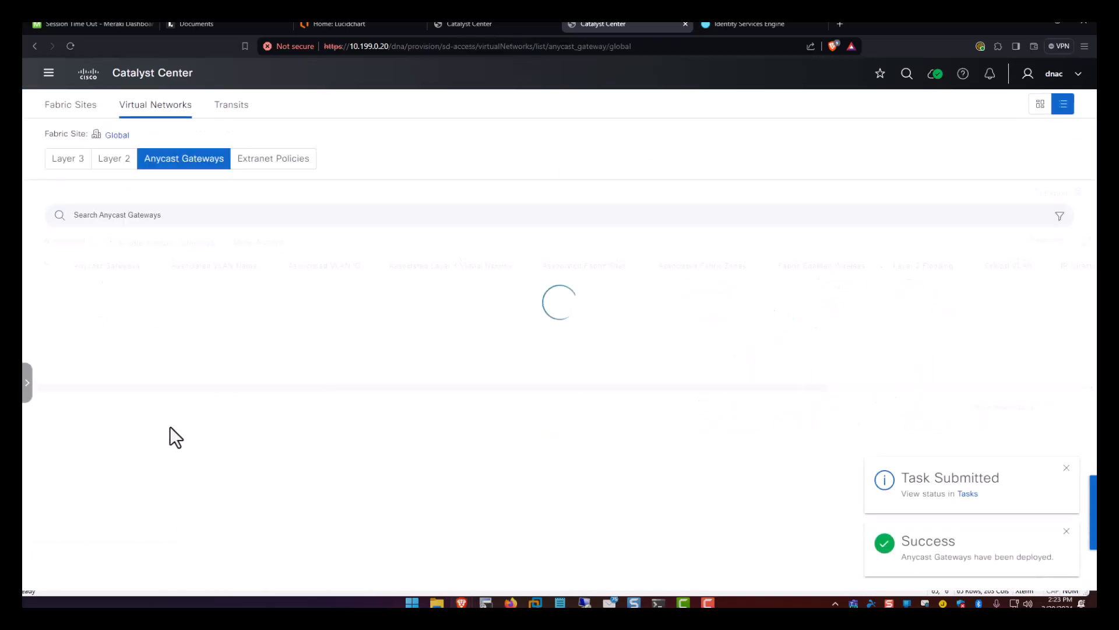
left_click(67, 159)
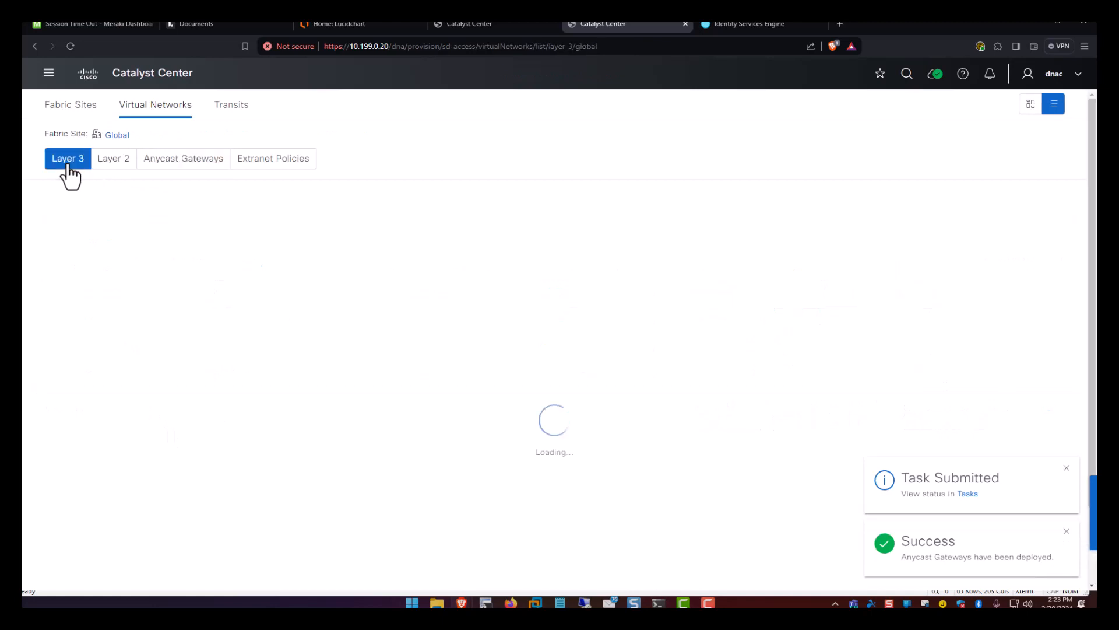
left_click(152, 159)
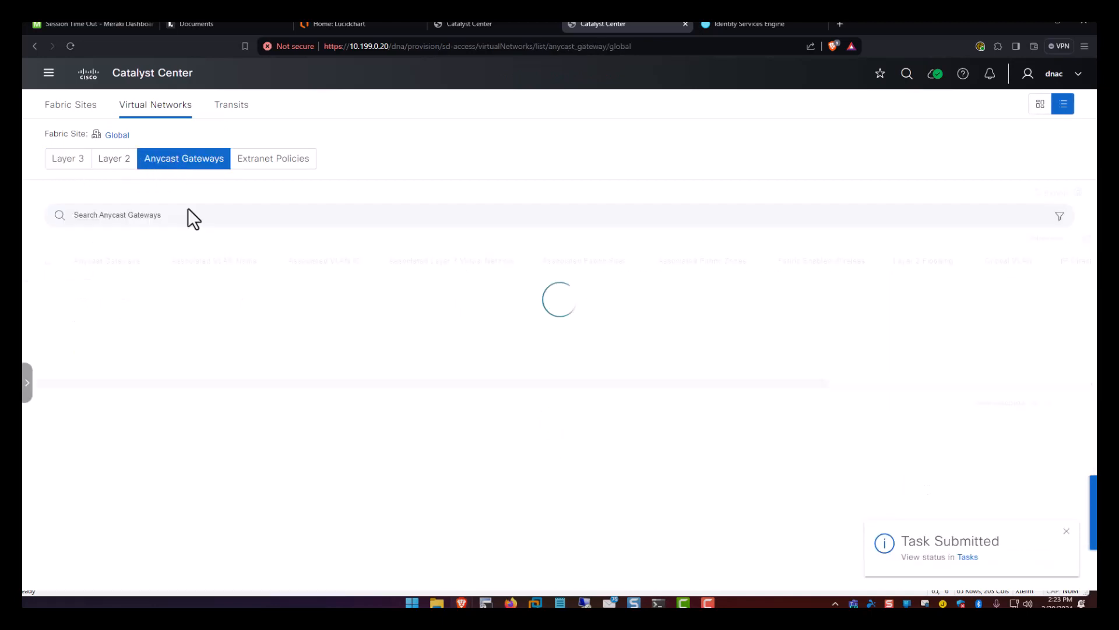
left_click(229, 106)
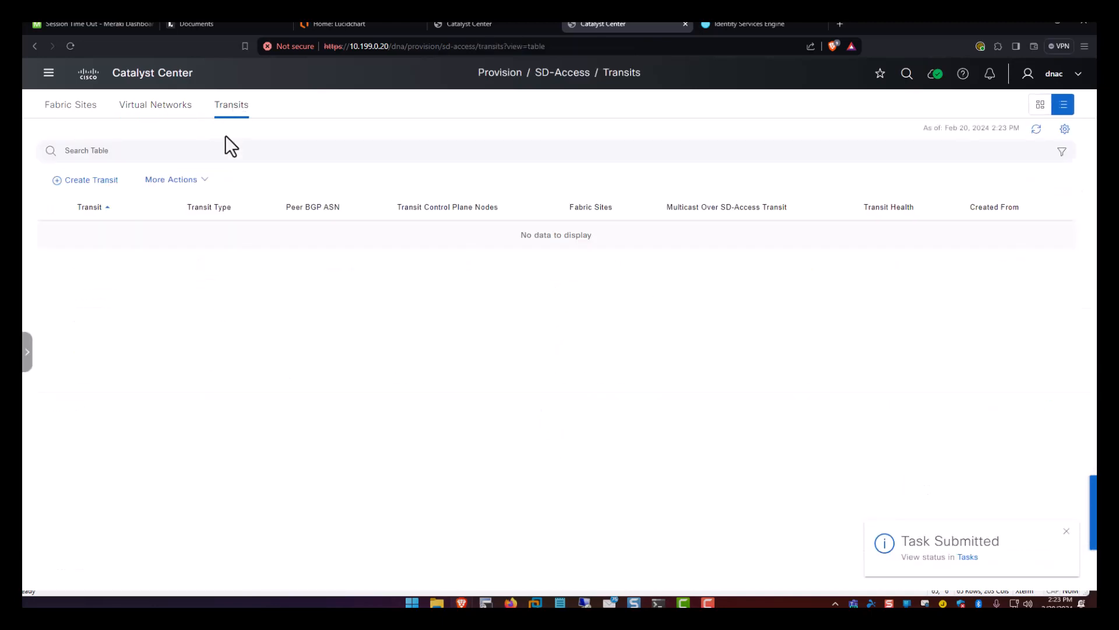
Define an IP-based transit named Fusion-Transit with peer BGP ASN 64512.
left_click(92, 182)
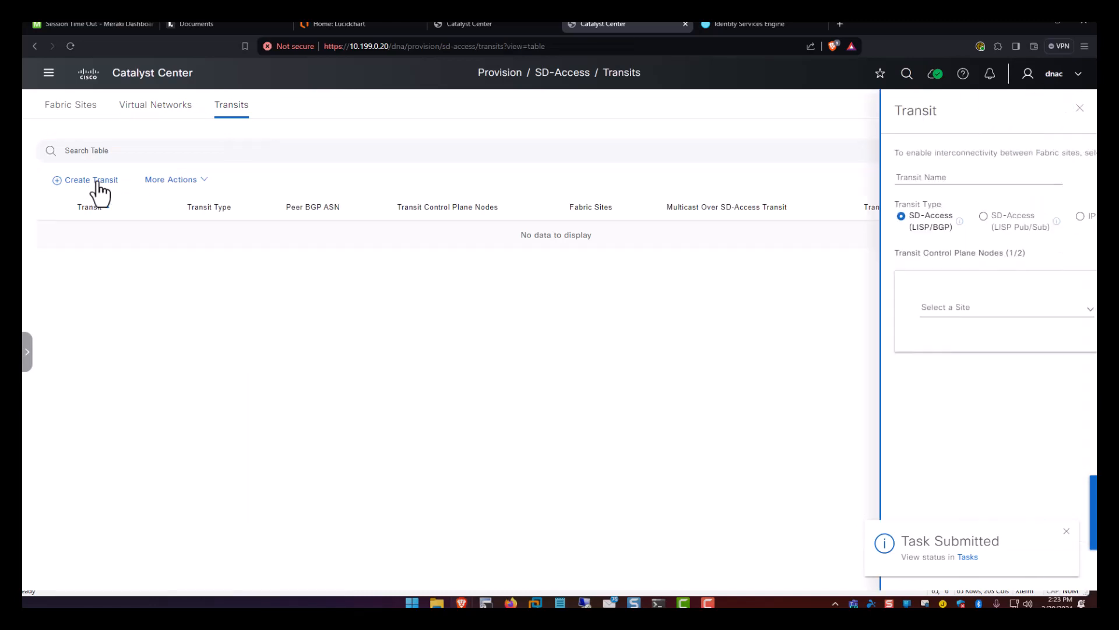
left_click(184, 186)
left_click(612, 178)
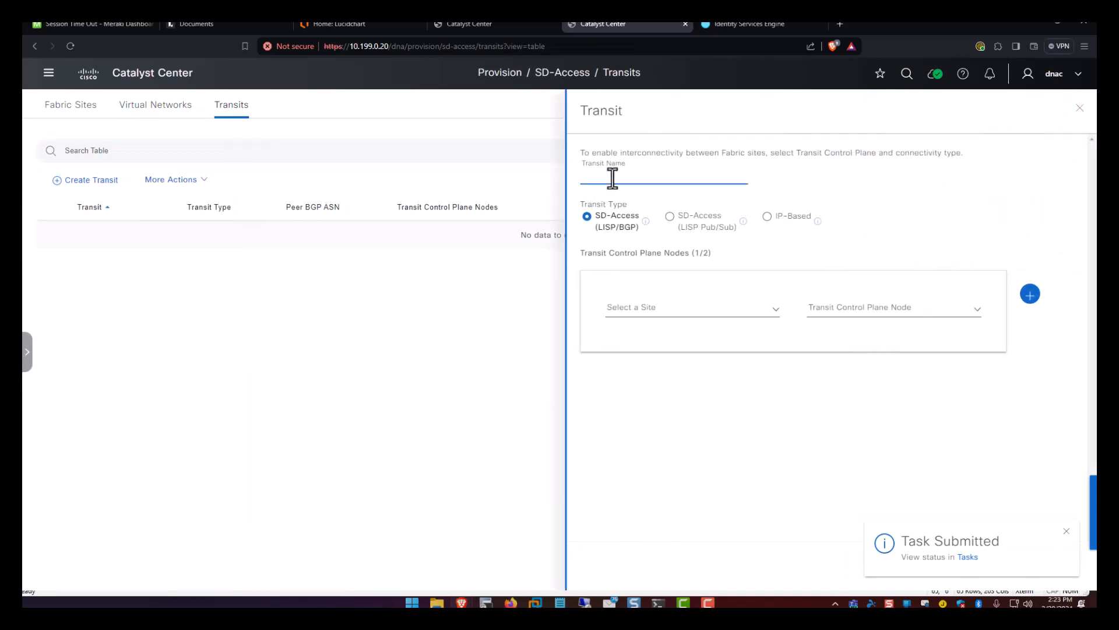
type("Fusion-Transit")
left_click(766, 217)
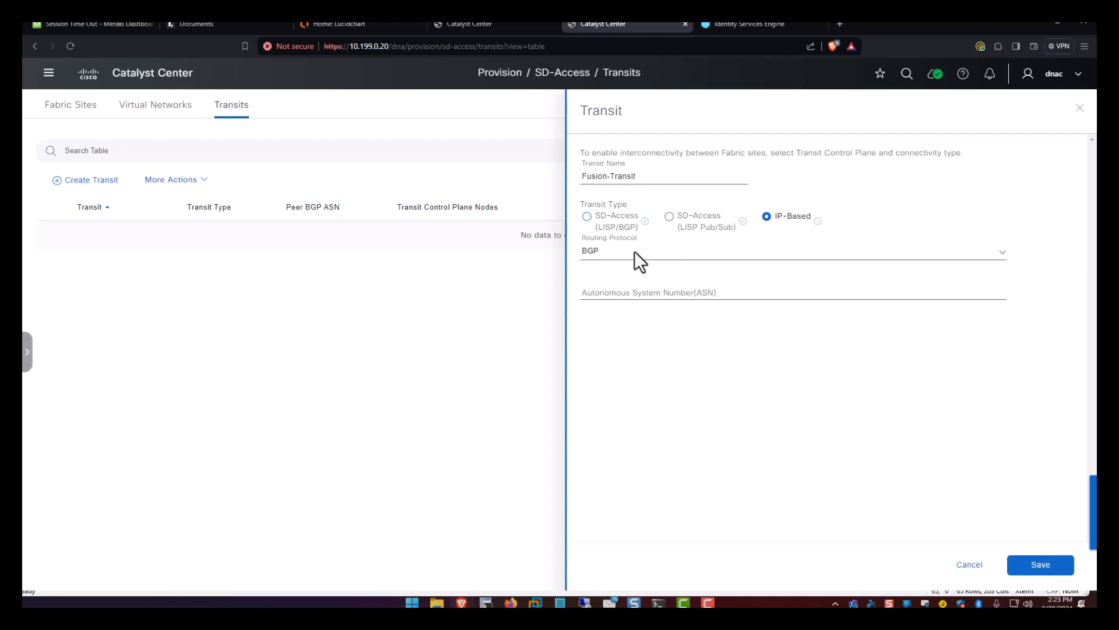
left_click(632, 290)
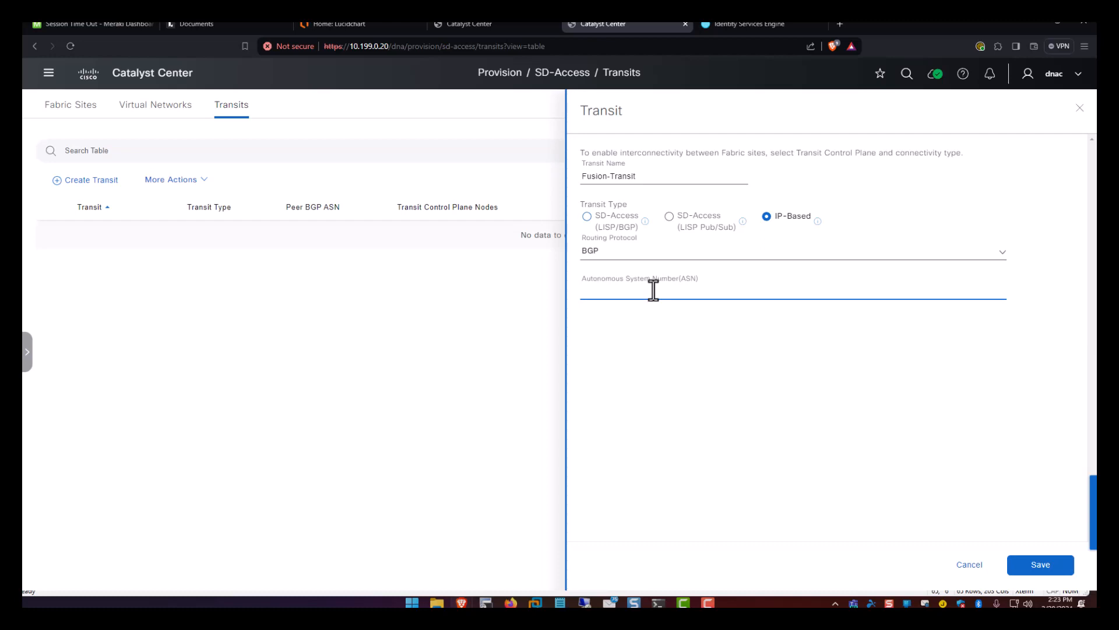
type("64512")
Save and apply the Fusion-Transit, then save and submit its intent.
left_click(1040, 575)
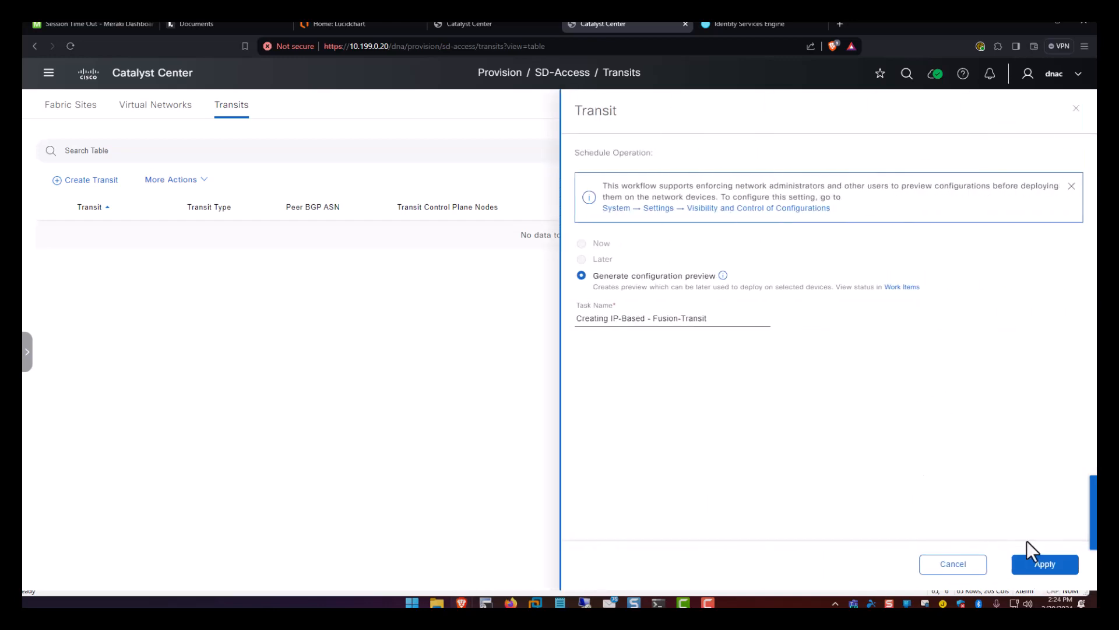
left_click(1032, 560)
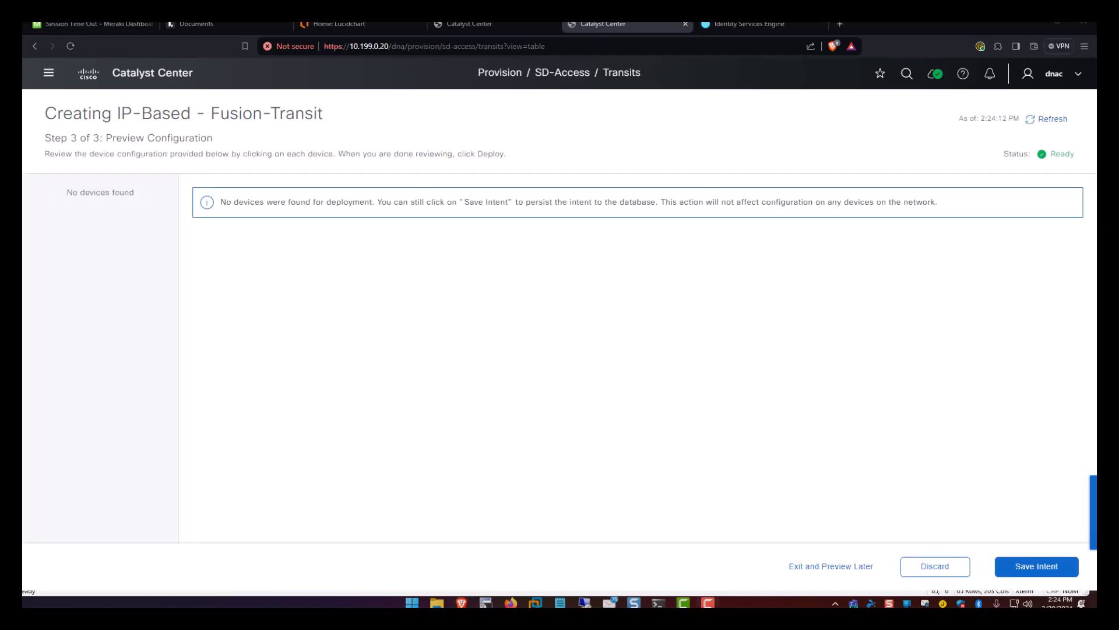
left_click(1021, 569)
left_click(1053, 571)
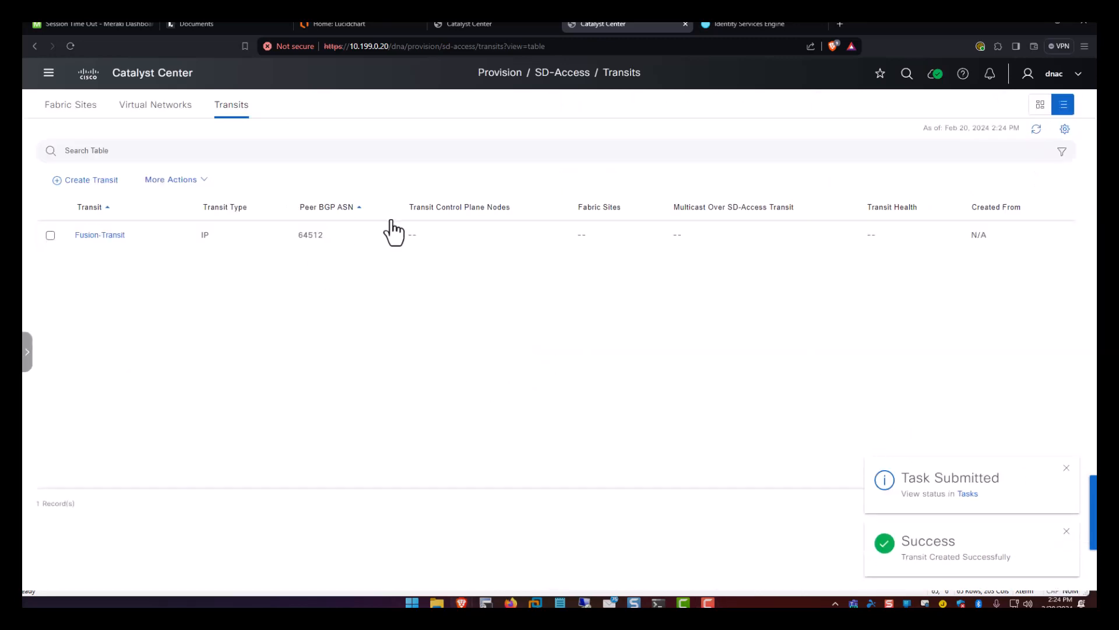
Open the Field Of Dream fabric site and dismiss its setup info banner.
left_click(64, 111)
left_click(119, 234)
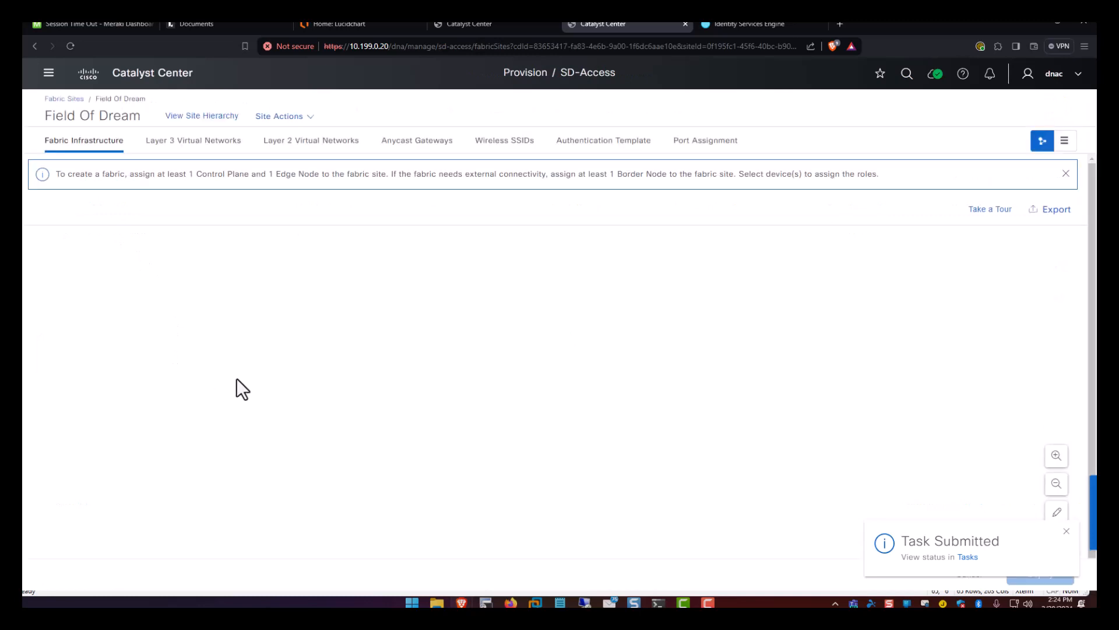
left_click(1066, 173)
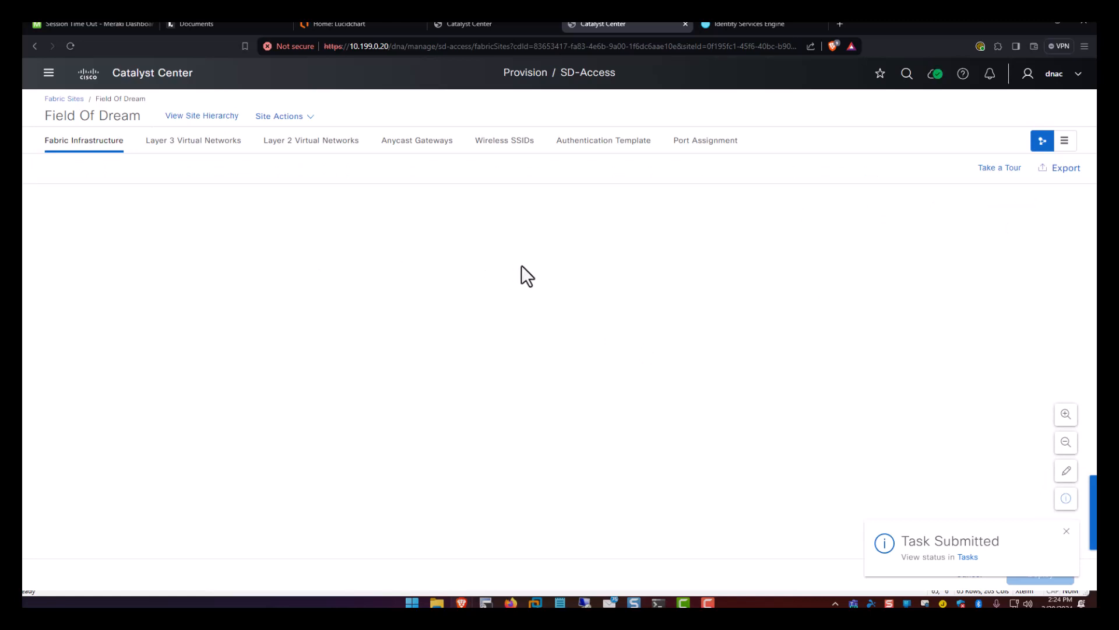
Review the Wireless SSIDs WLC requirements notice, then return to Fabric Infrastructure and its site actions.
left_click(513, 144)
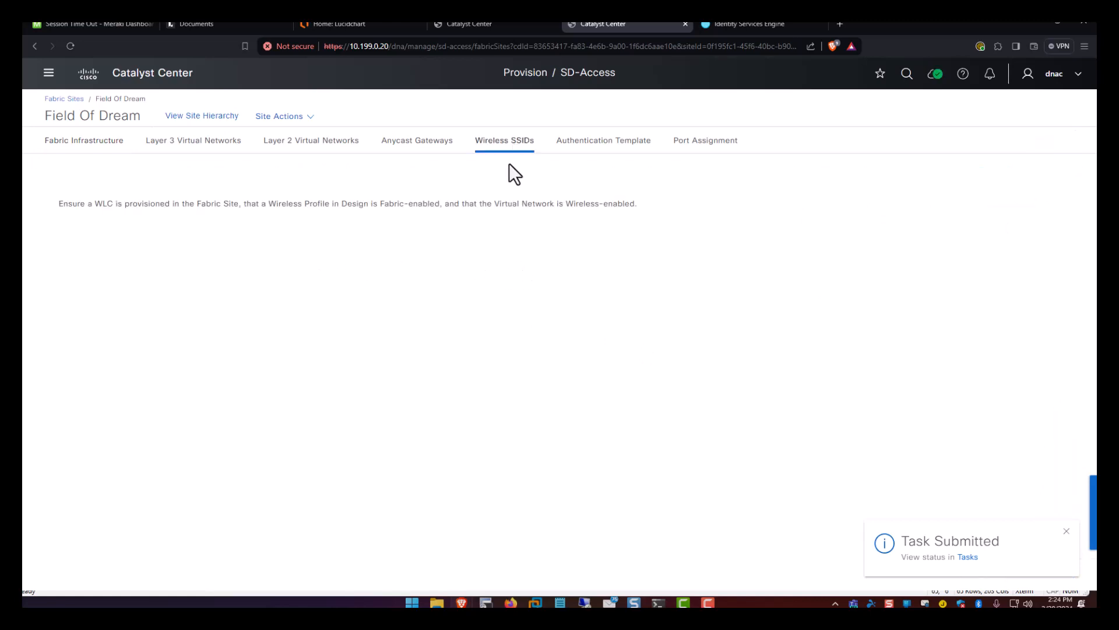
left_click_drag(181, 195, 609, 192)
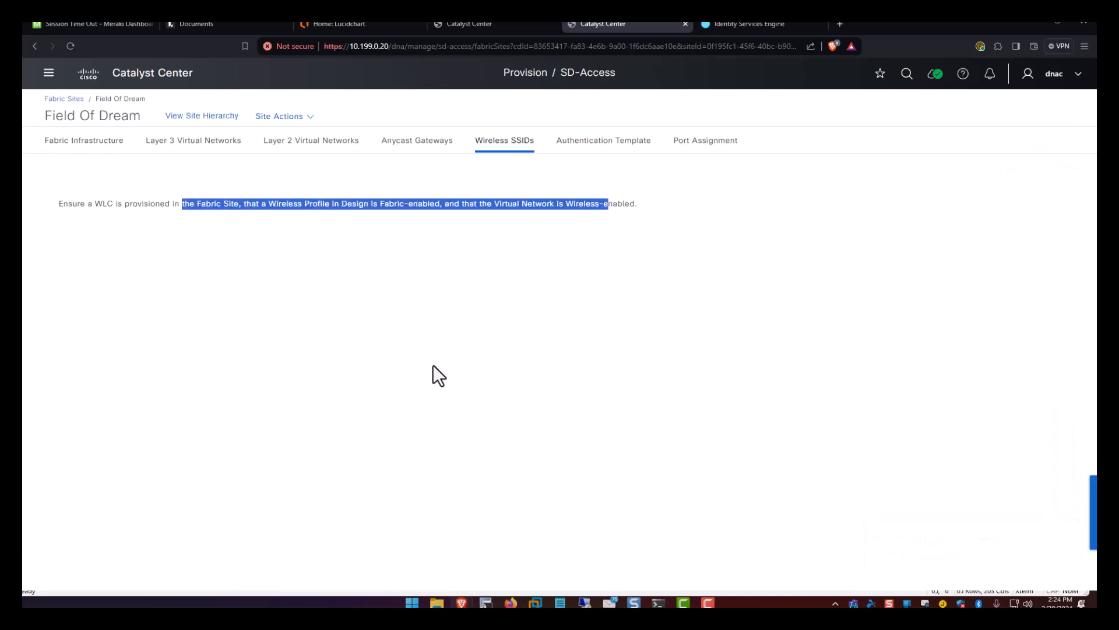
left_click(408, 240)
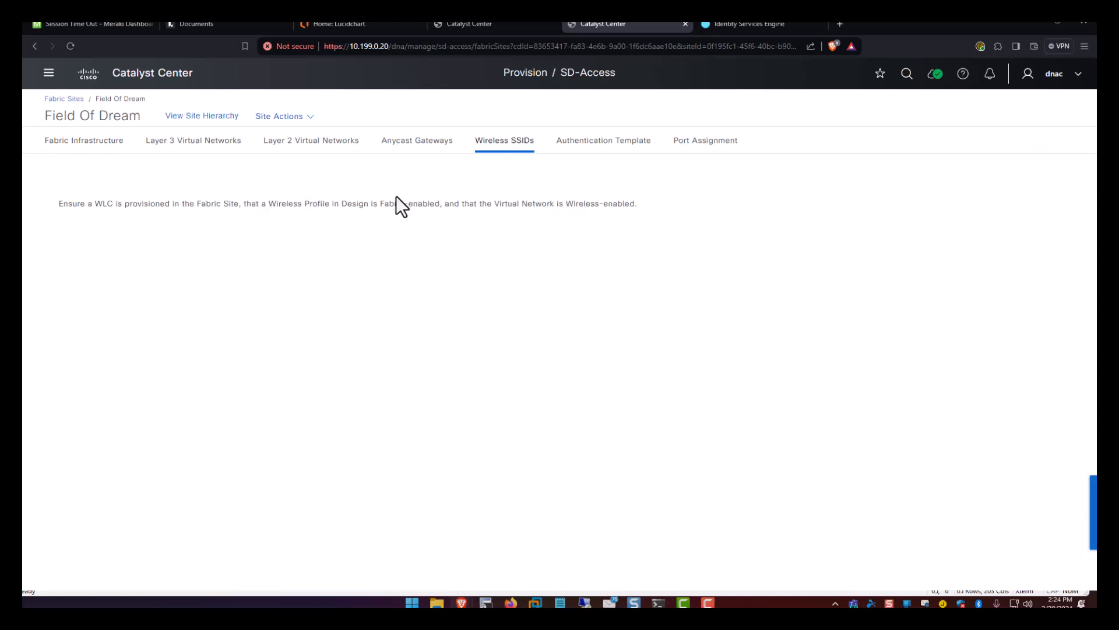
left_click(65, 145)
left_click(290, 116)
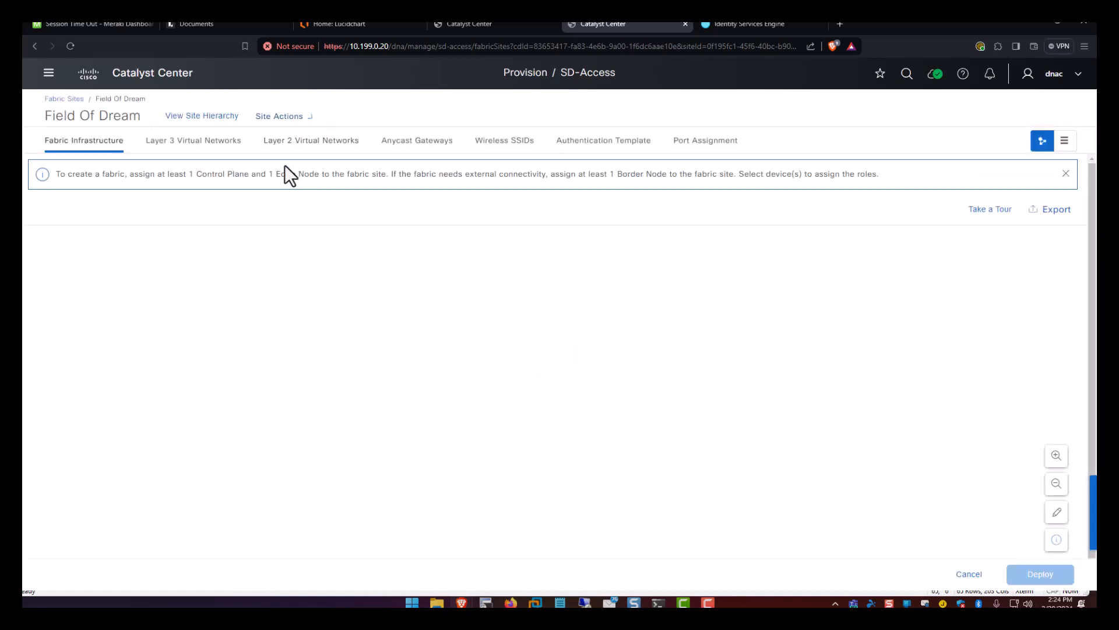
left_click(293, 118)
Switch to the Lucidchart lab diagram and scroll to the DNACLABFusion switch and LAB2-3850-03 links.
left_click(391, 27)
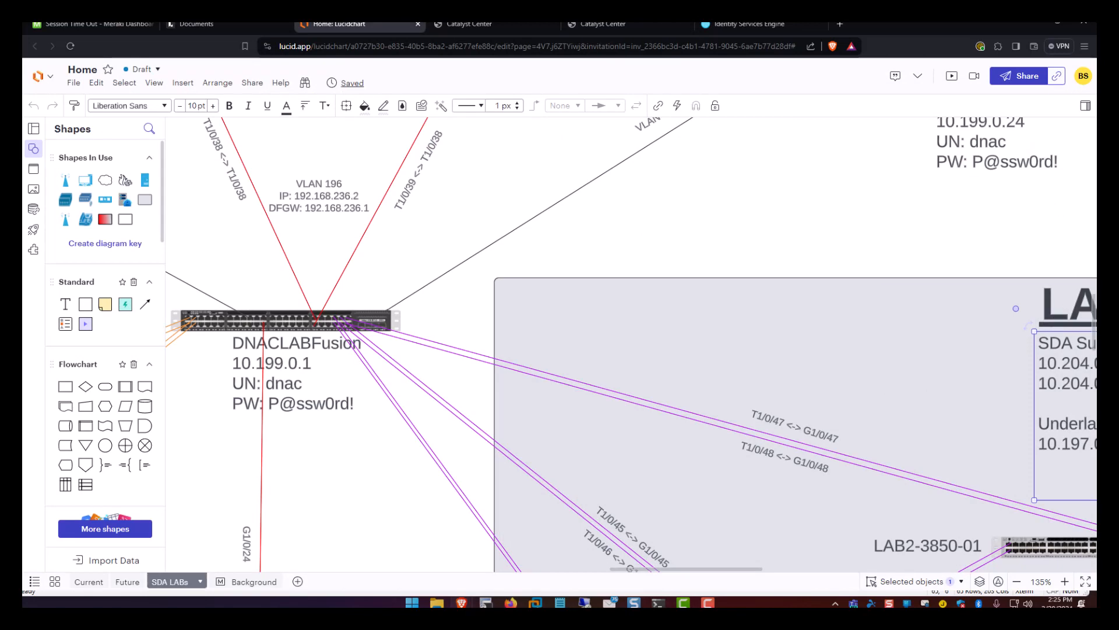
left_click_drag(1092, 309, 1094, 393)
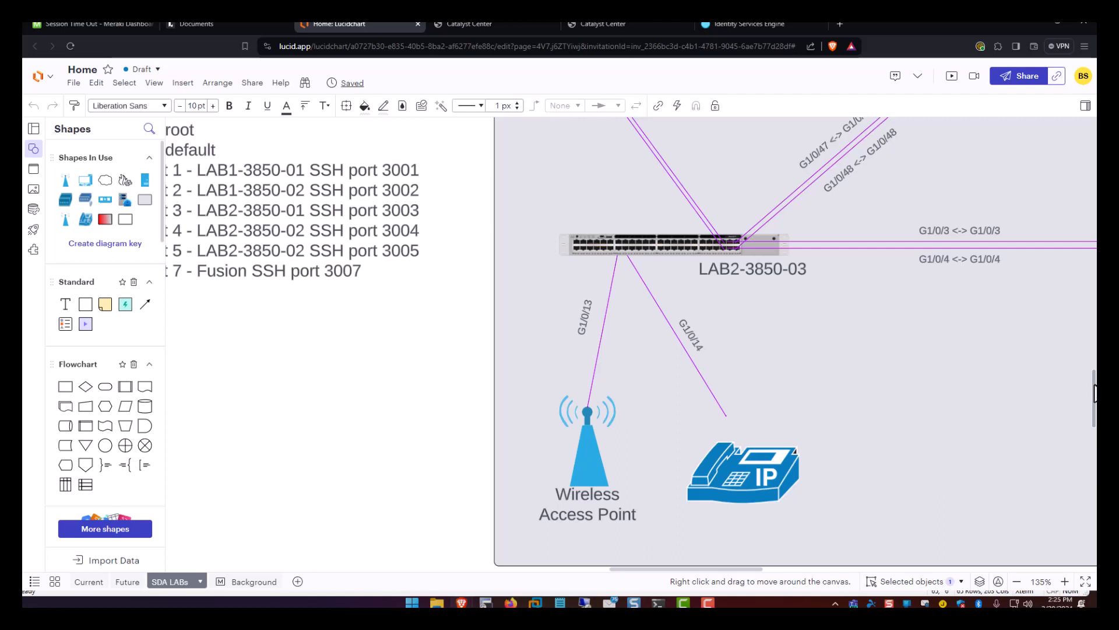
left_click_drag(1094, 394, 1095, 388)
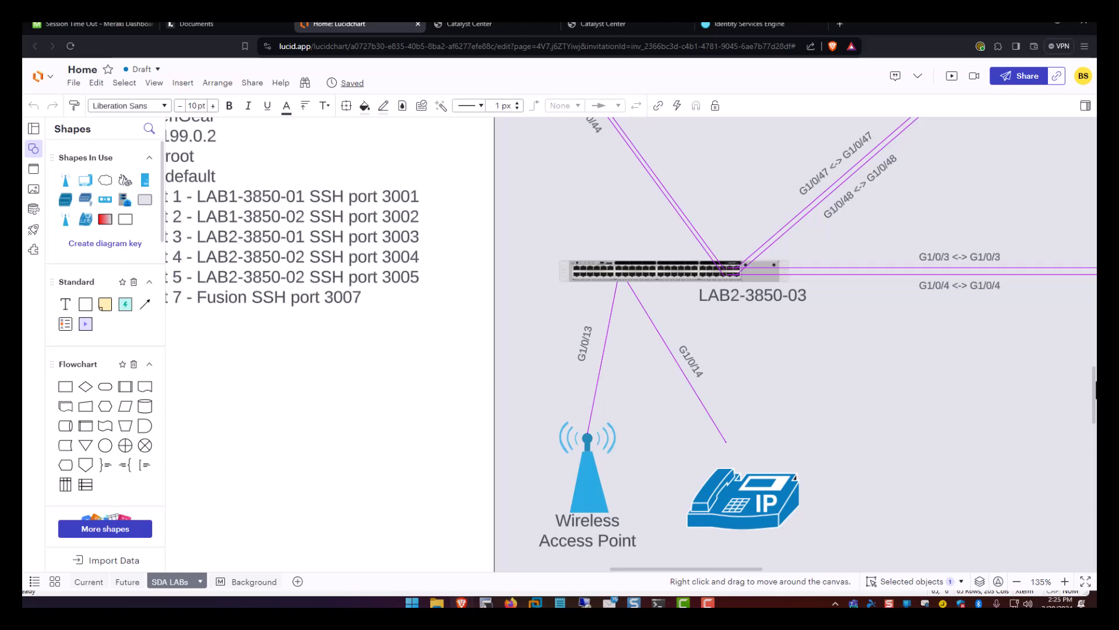
left_click_drag(1094, 388, 1095, 386)
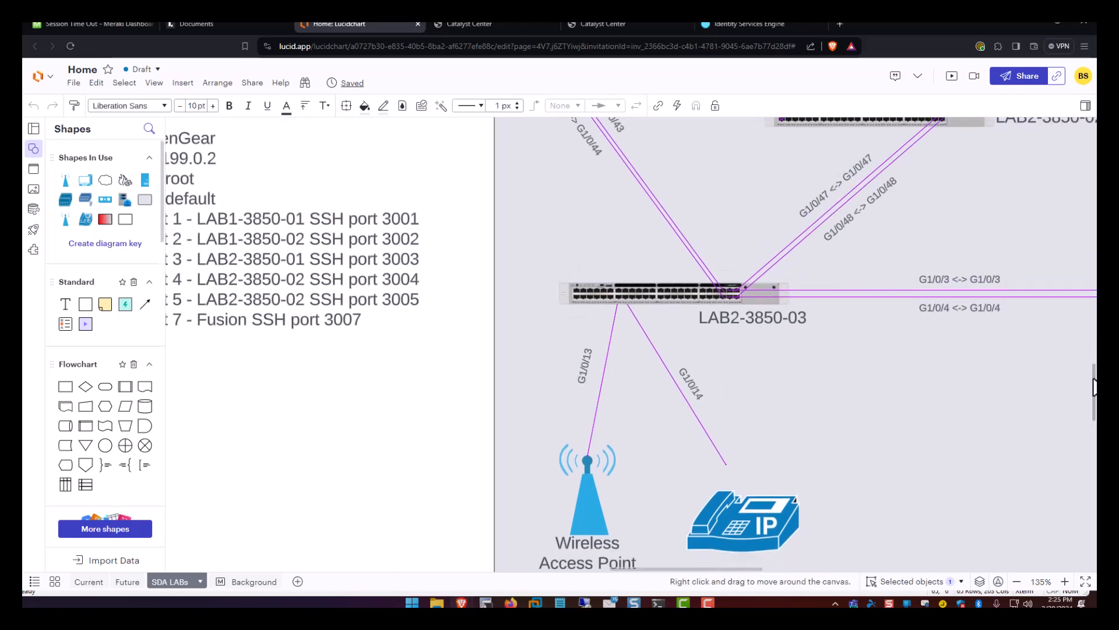
mouse_move(1094, 379)
left_mouse_down()
mouse_move(1086, 357)
mouse_move(1085, 376)
left_mouse_up()
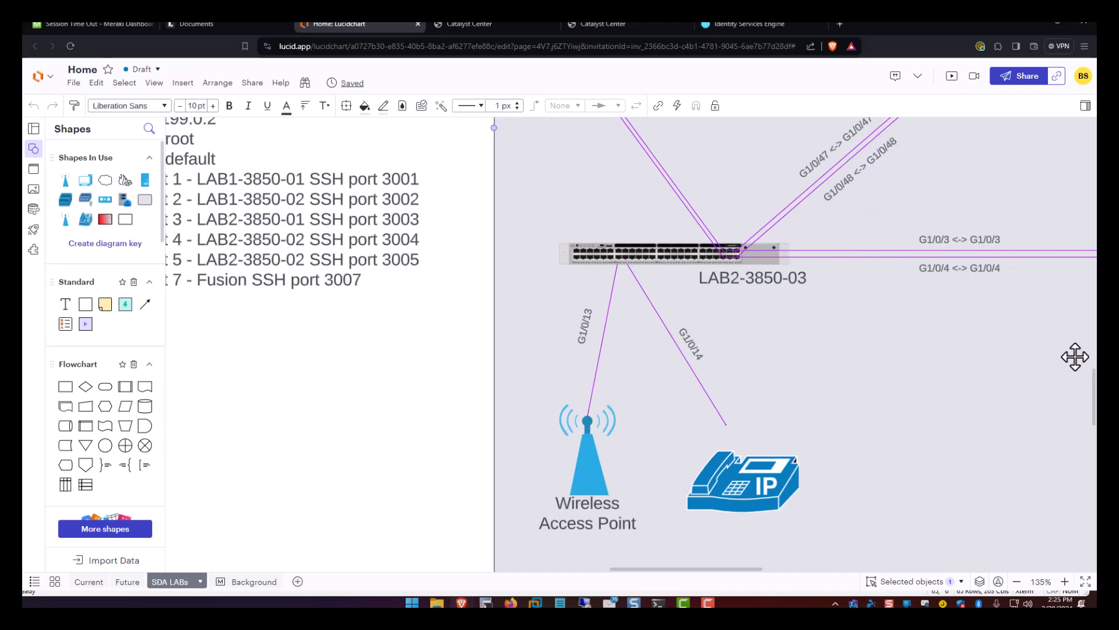
scroll(1092, 387, "up", 5)
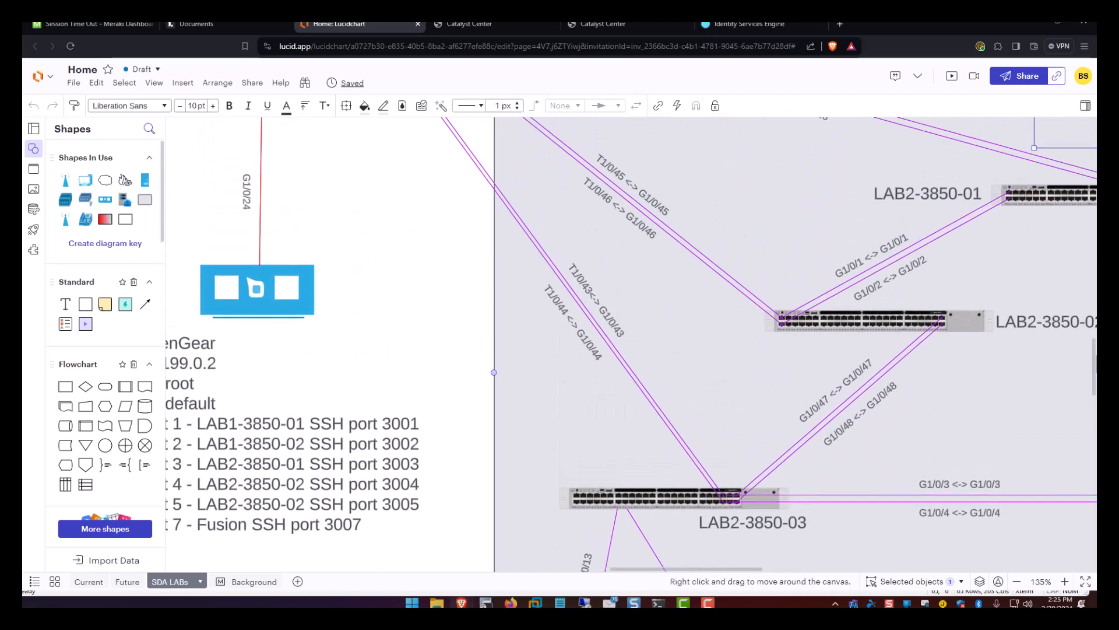
scroll(1084, 362, "up", 5)
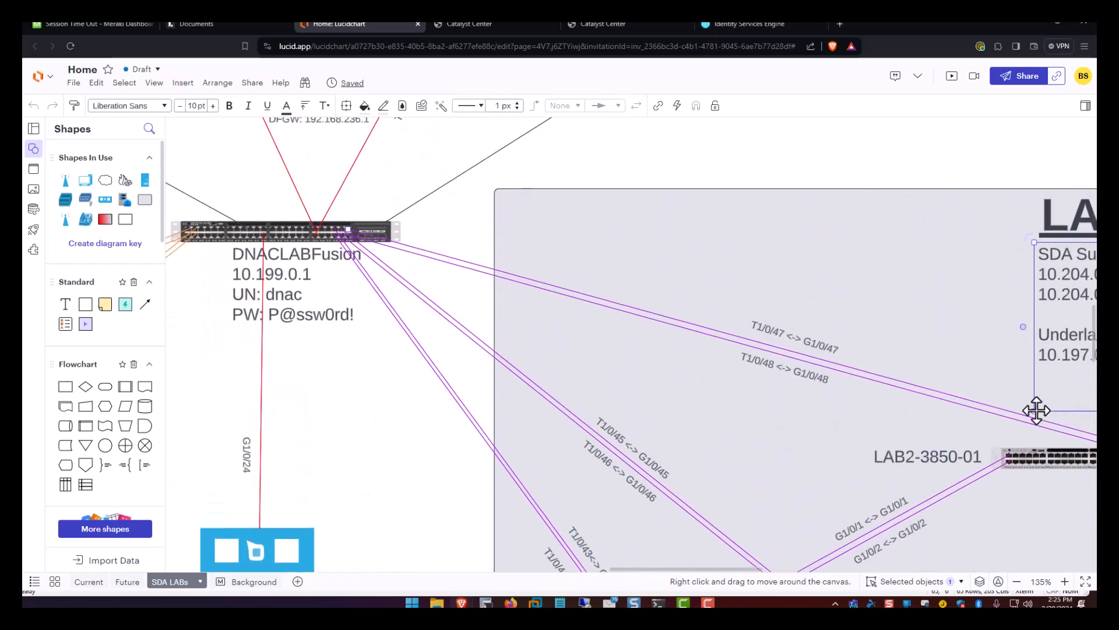